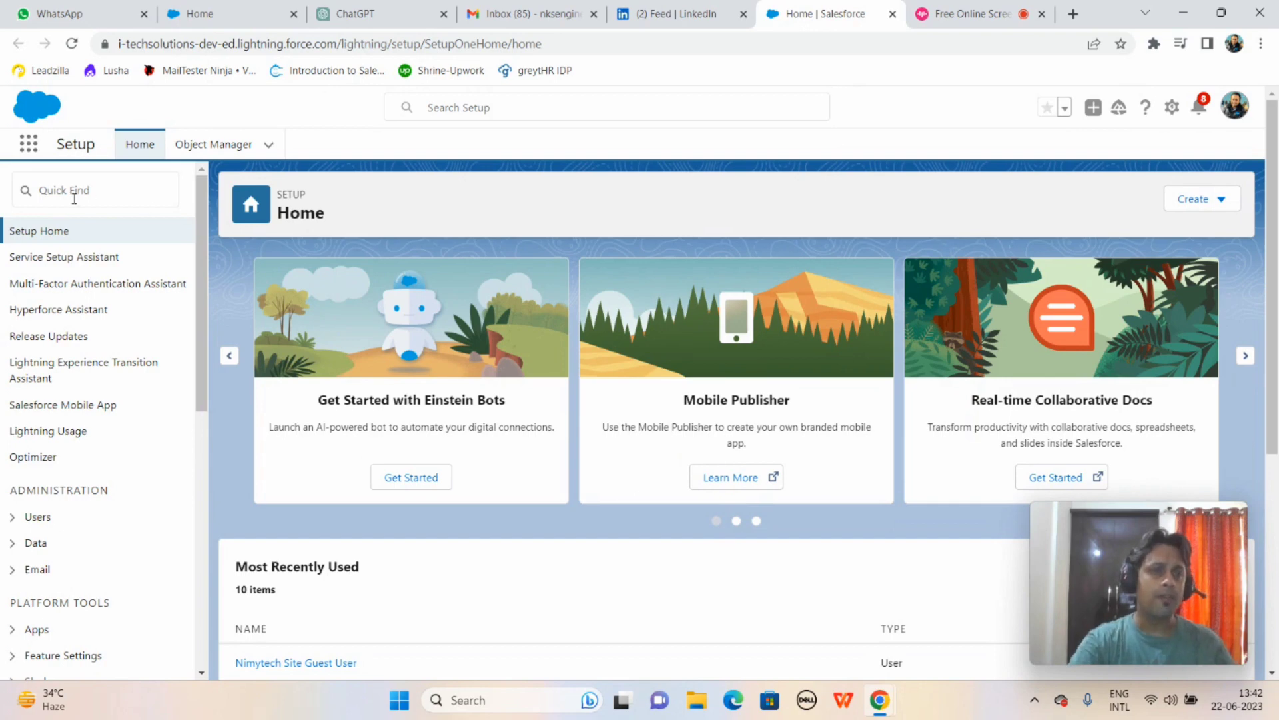
Step: Find All Sites under Digital Experiences in Setup and start creating a new site
click(70, 193)
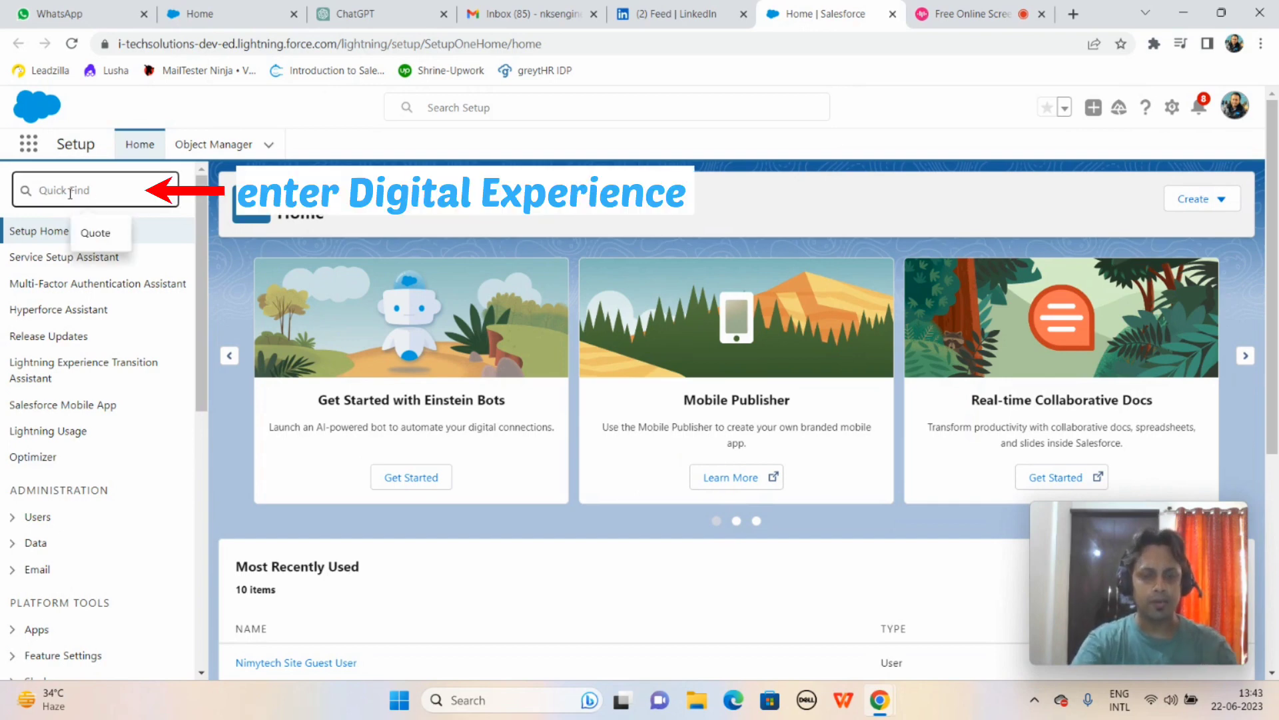
text(Digital)
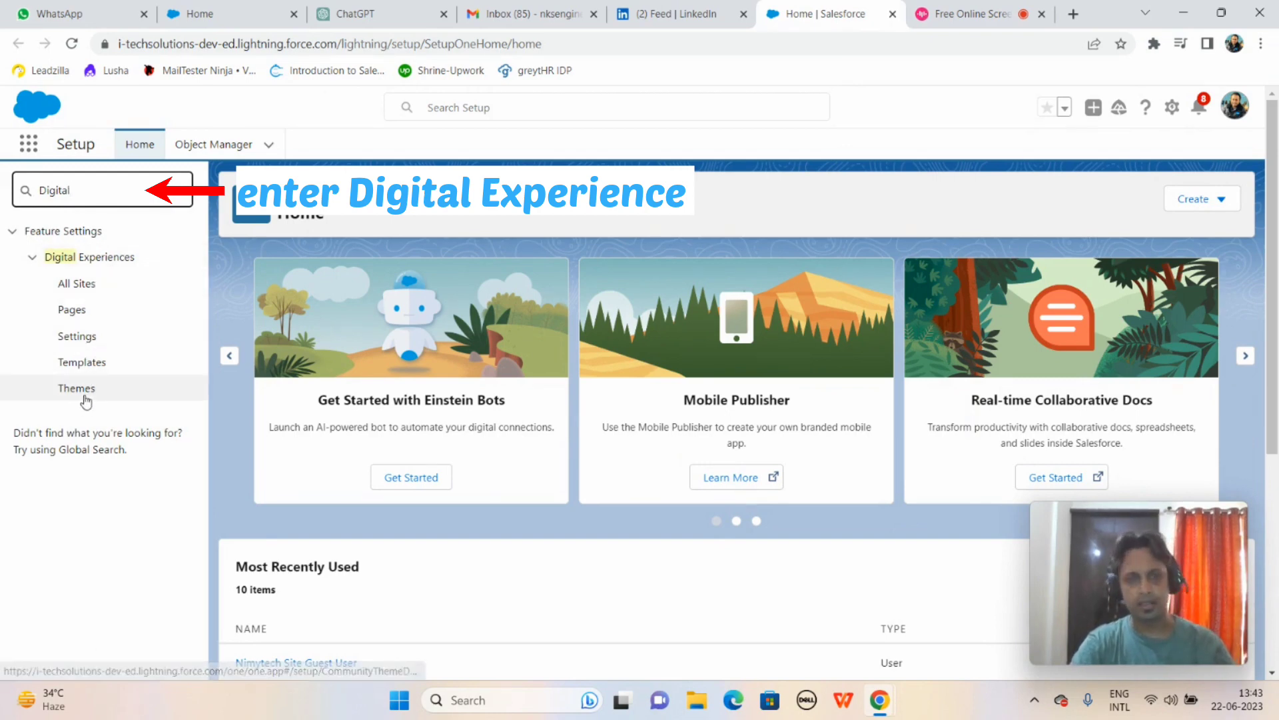
click(84, 291)
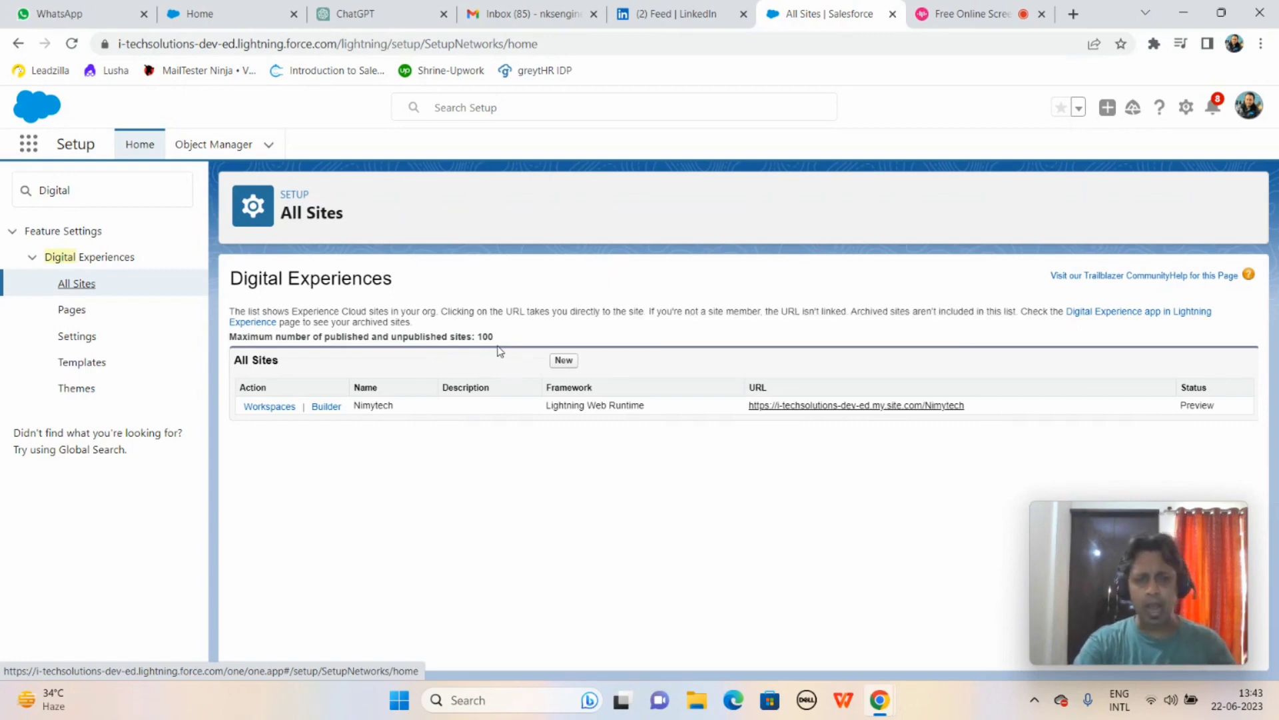
click(563, 361)
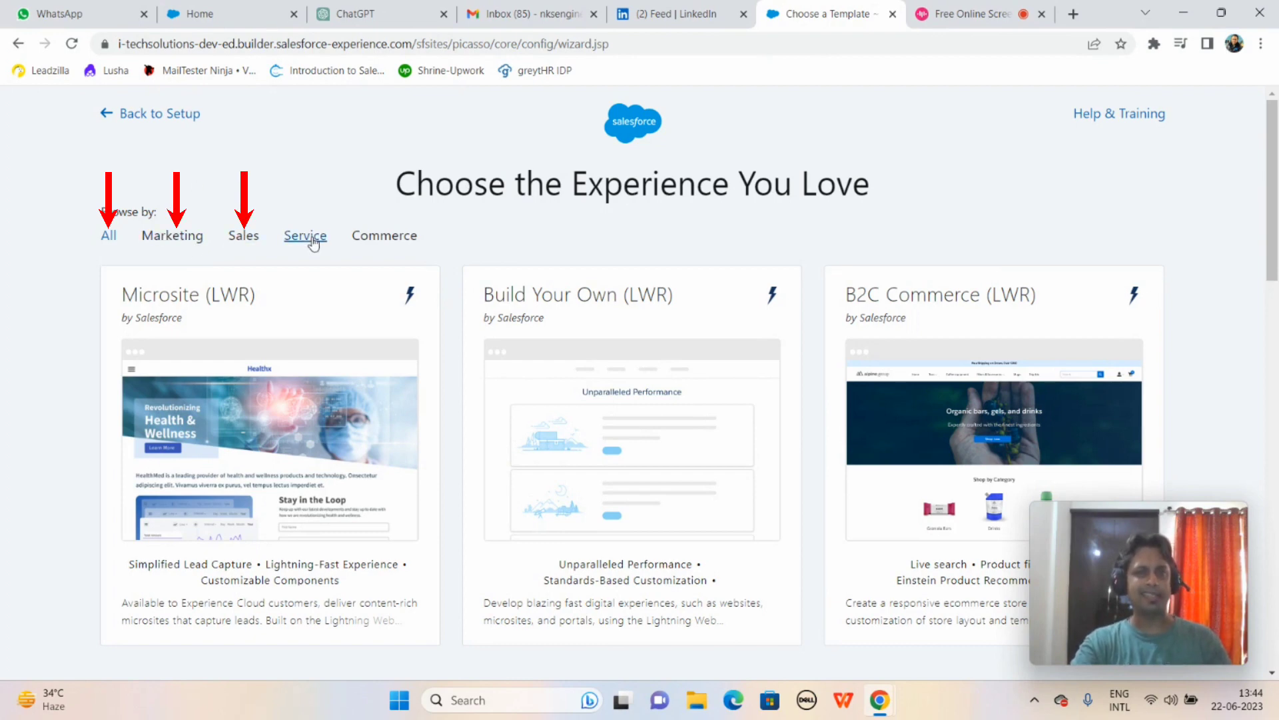
Step: Browse the site templates by Marketing, Sales, Service and Commerce categories, and look through the full list of all templates
click(187, 238)
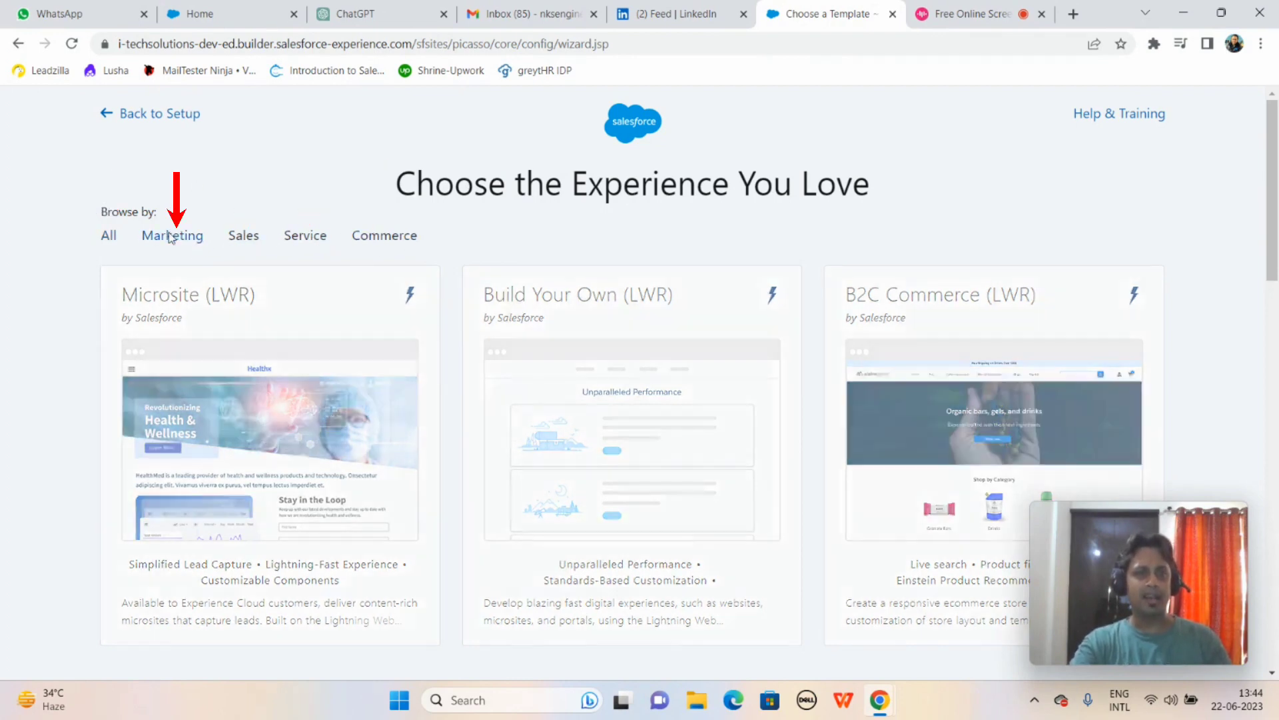
click(247, 238)
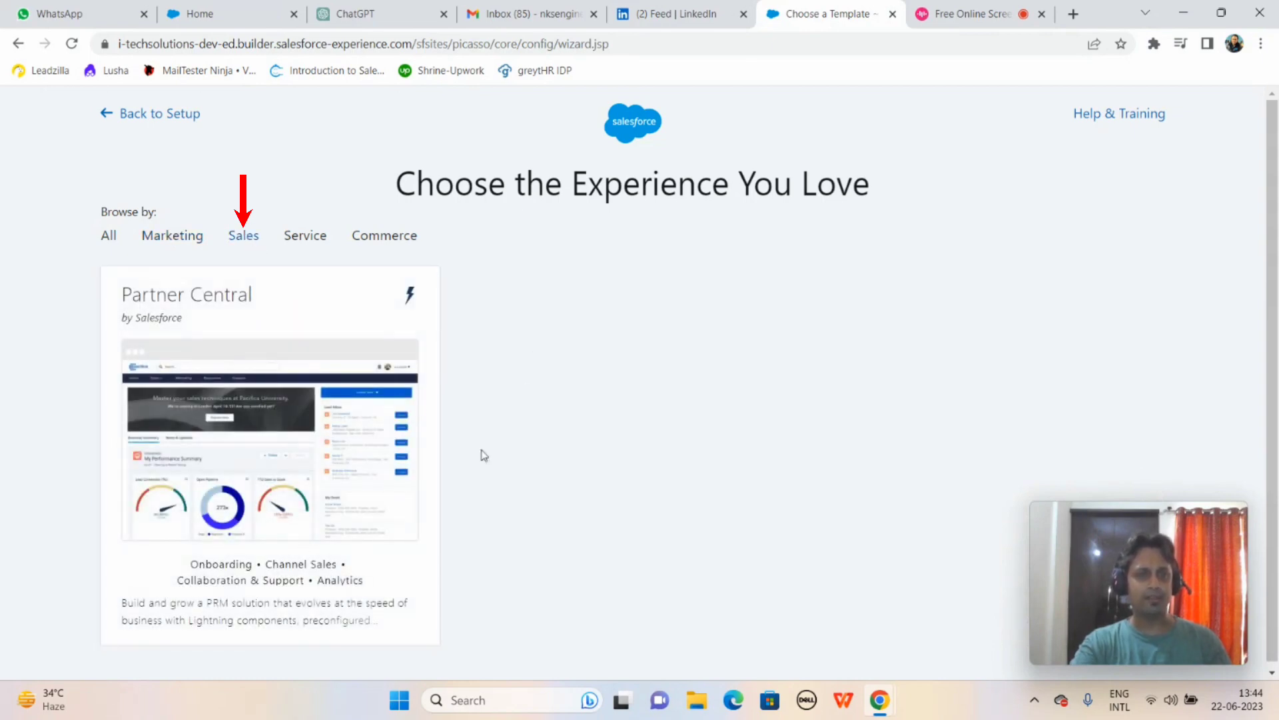
click(311, 239)
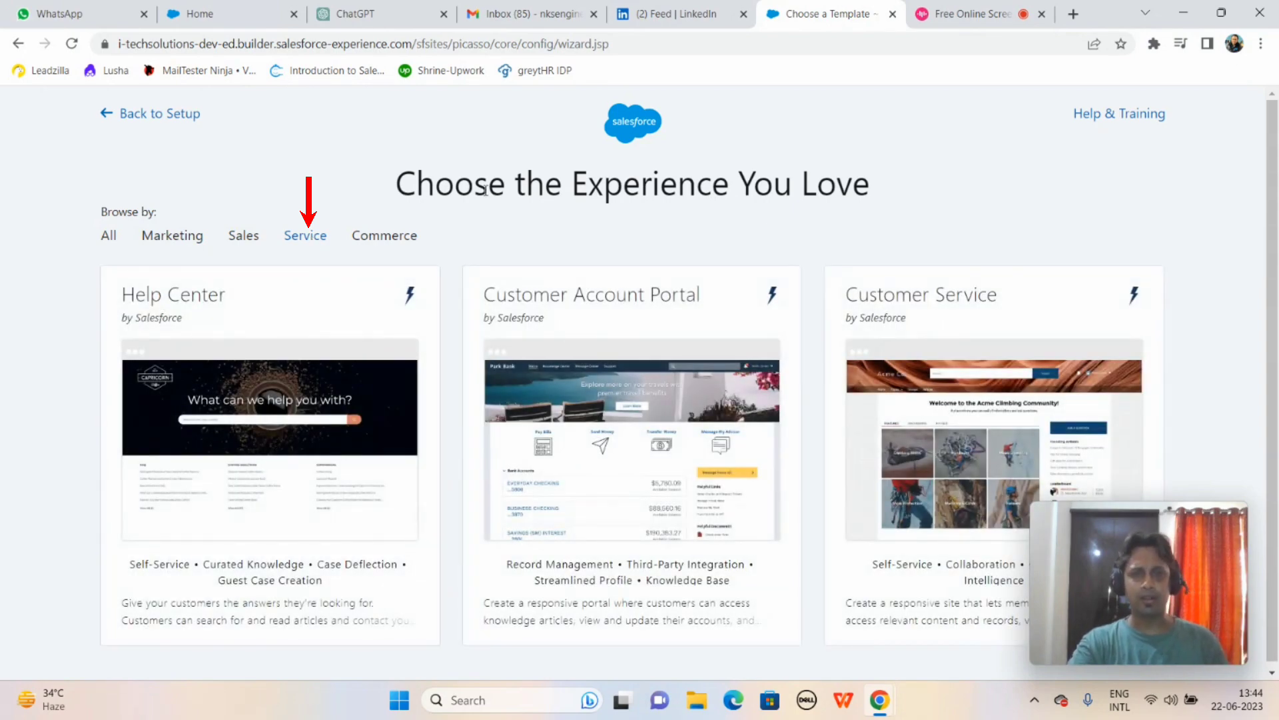
click(393, 239)
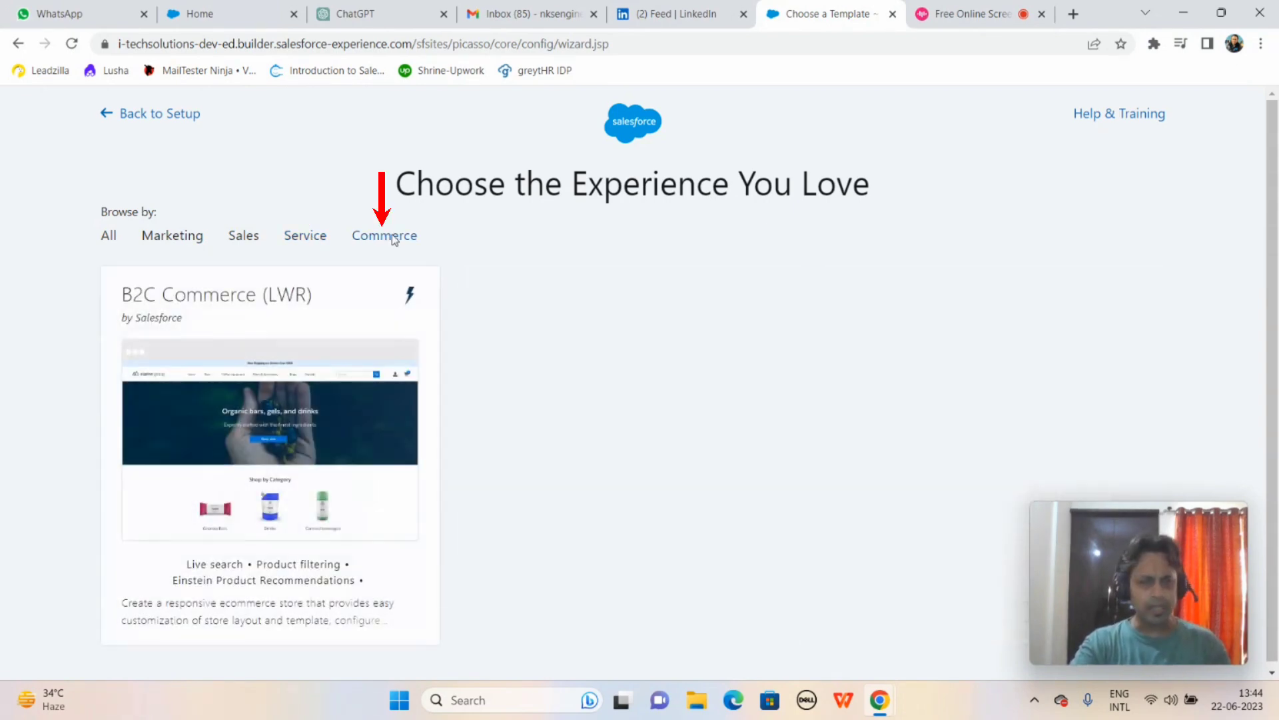
click(110, 238)
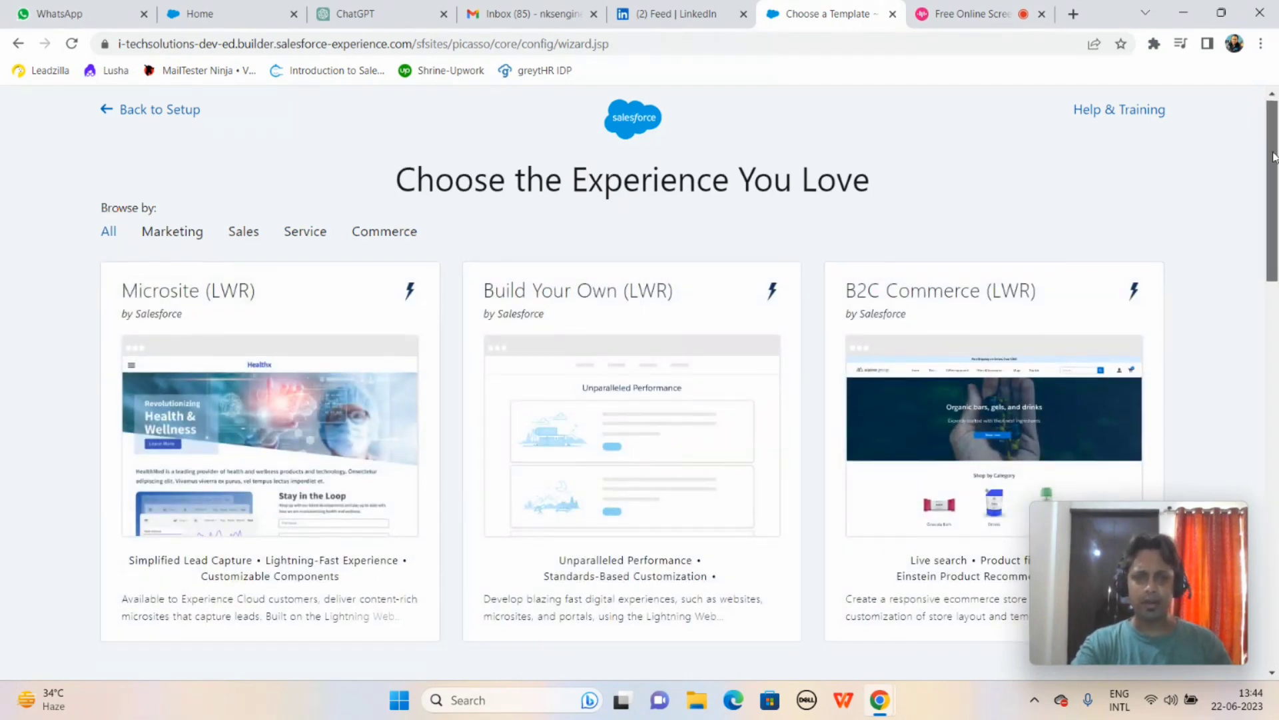
scroll(631, 373, down, 4)
scroll(632, 373, down, 15)
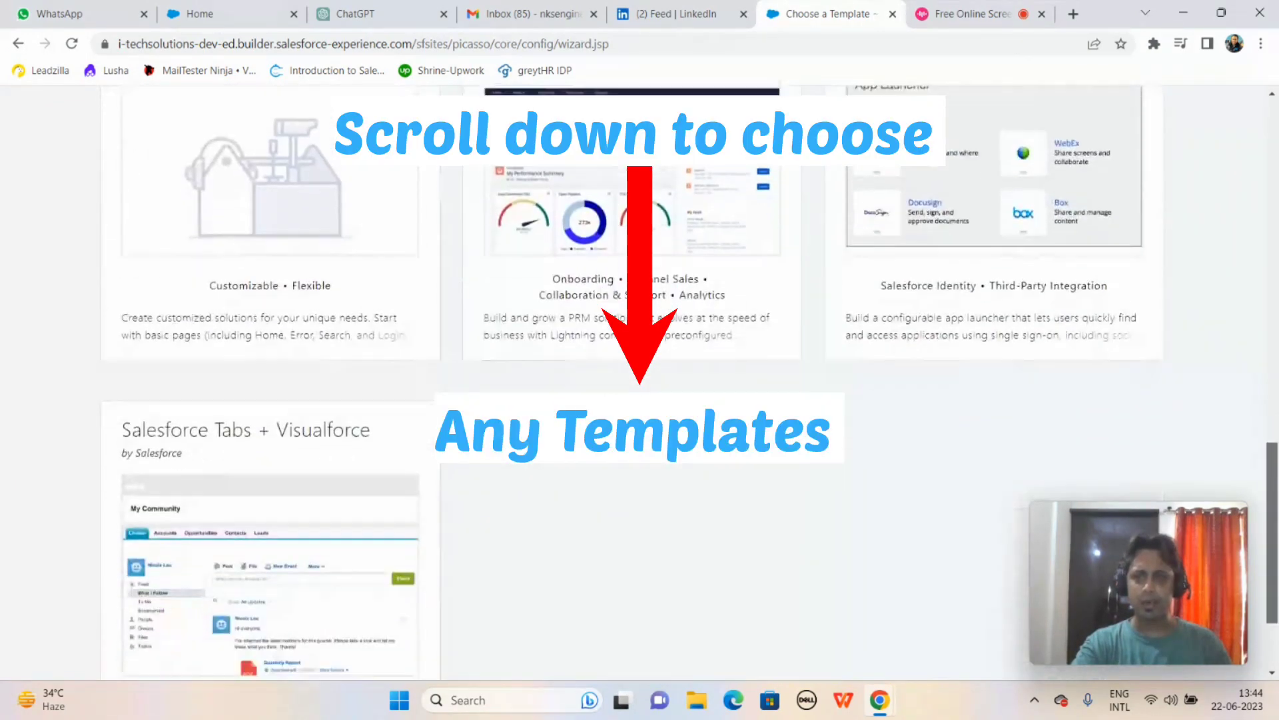
scroll(631, 373, up, 19)
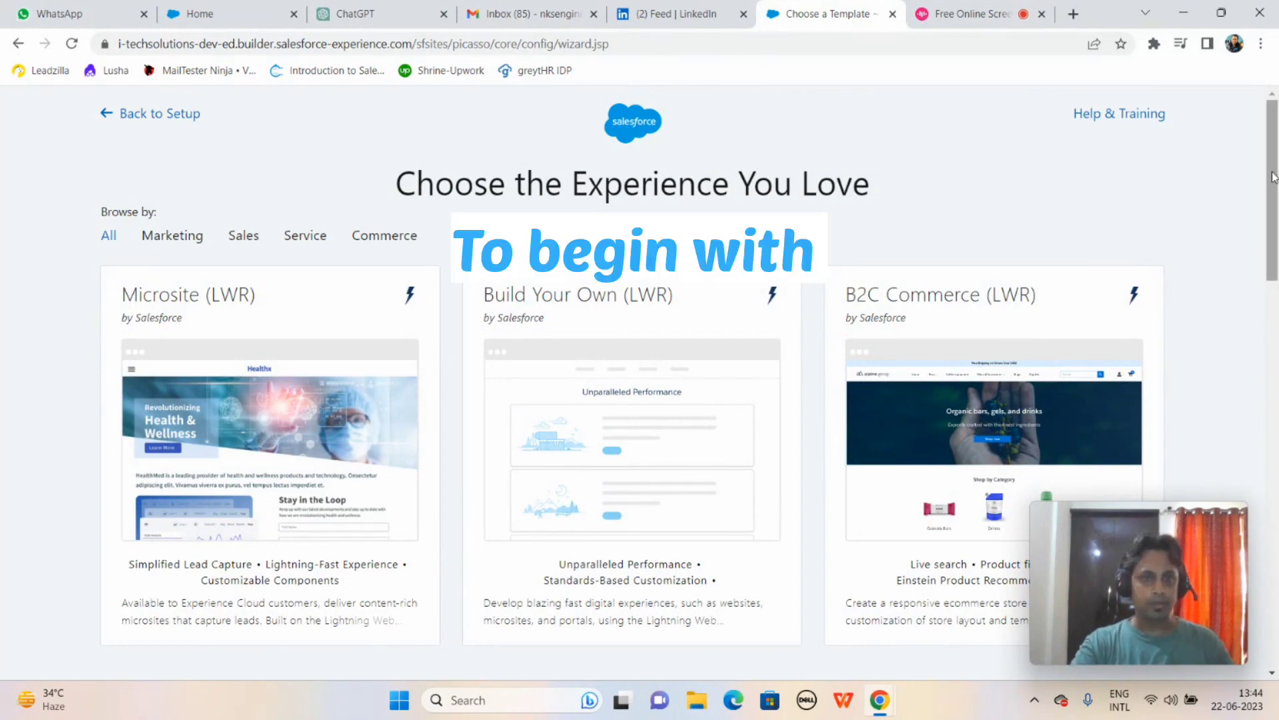
Step: Choose the Help Center template, review its description and features, and get started with it
drag(1273, 177, 1277, 342)
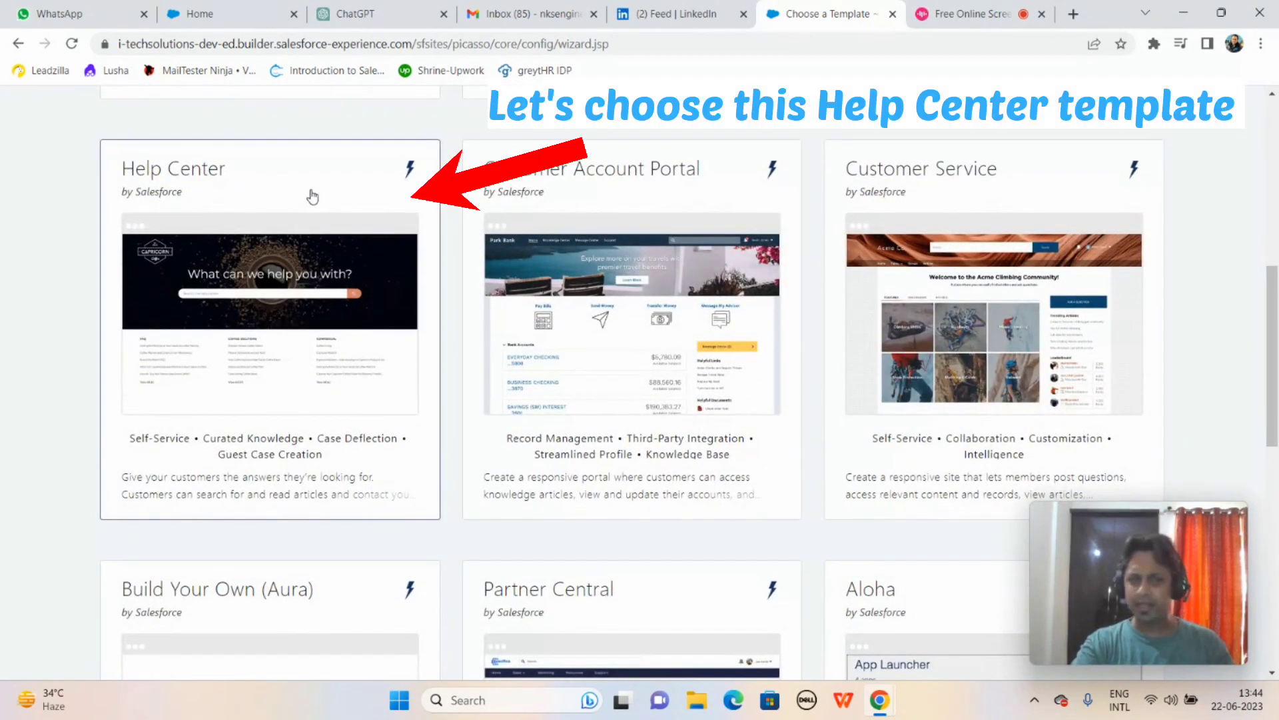
click(248, 280)
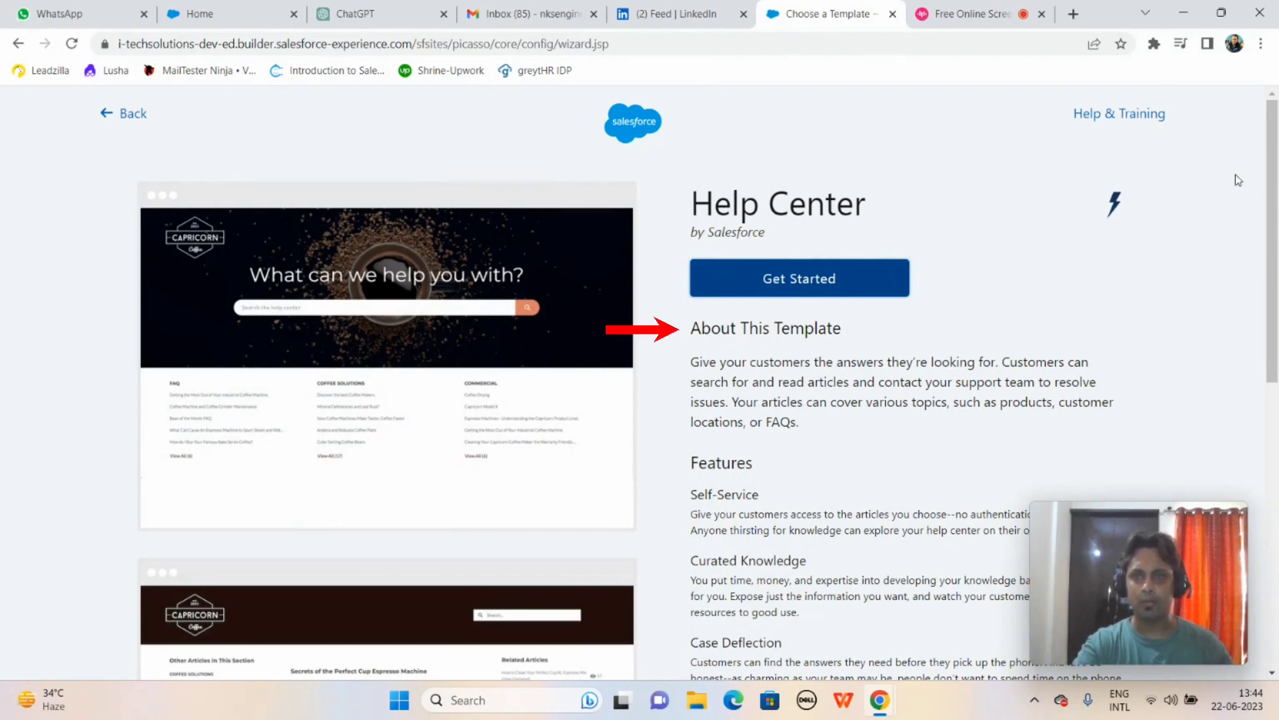
drag(1273, 167, 1275, 290)
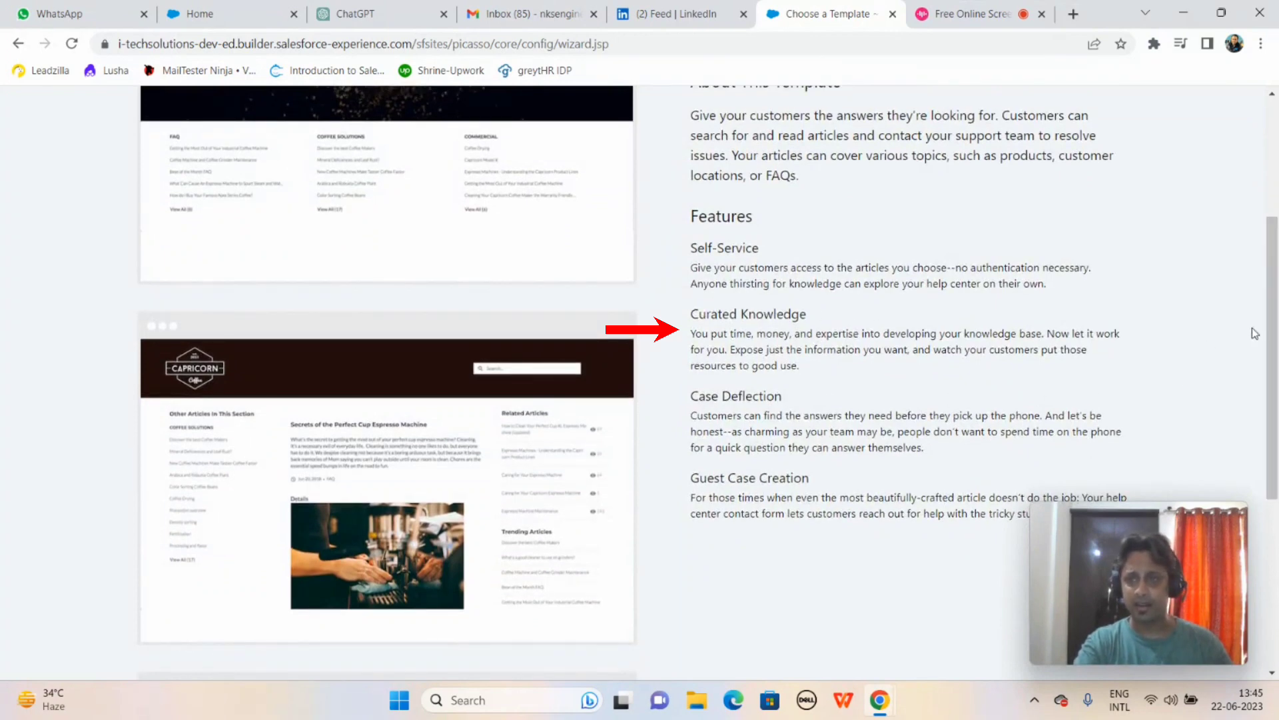
drag(1273, 336, 1277, 219)
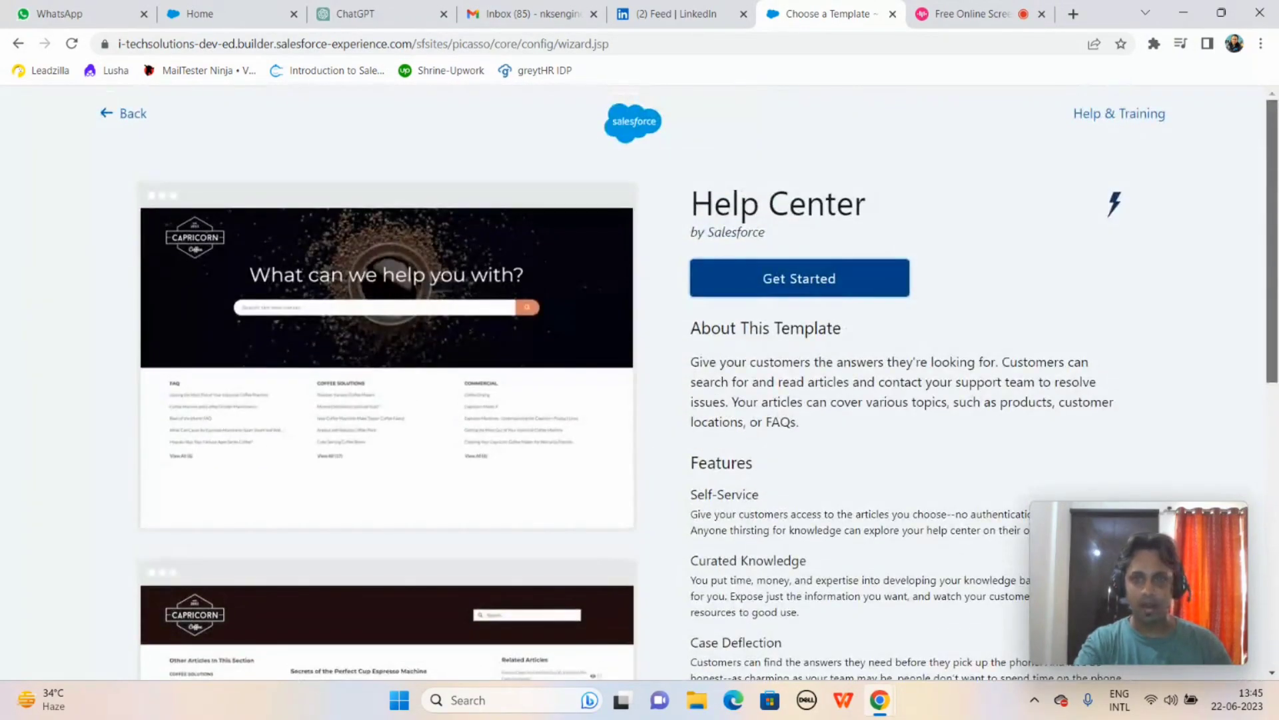
click(846, 283)
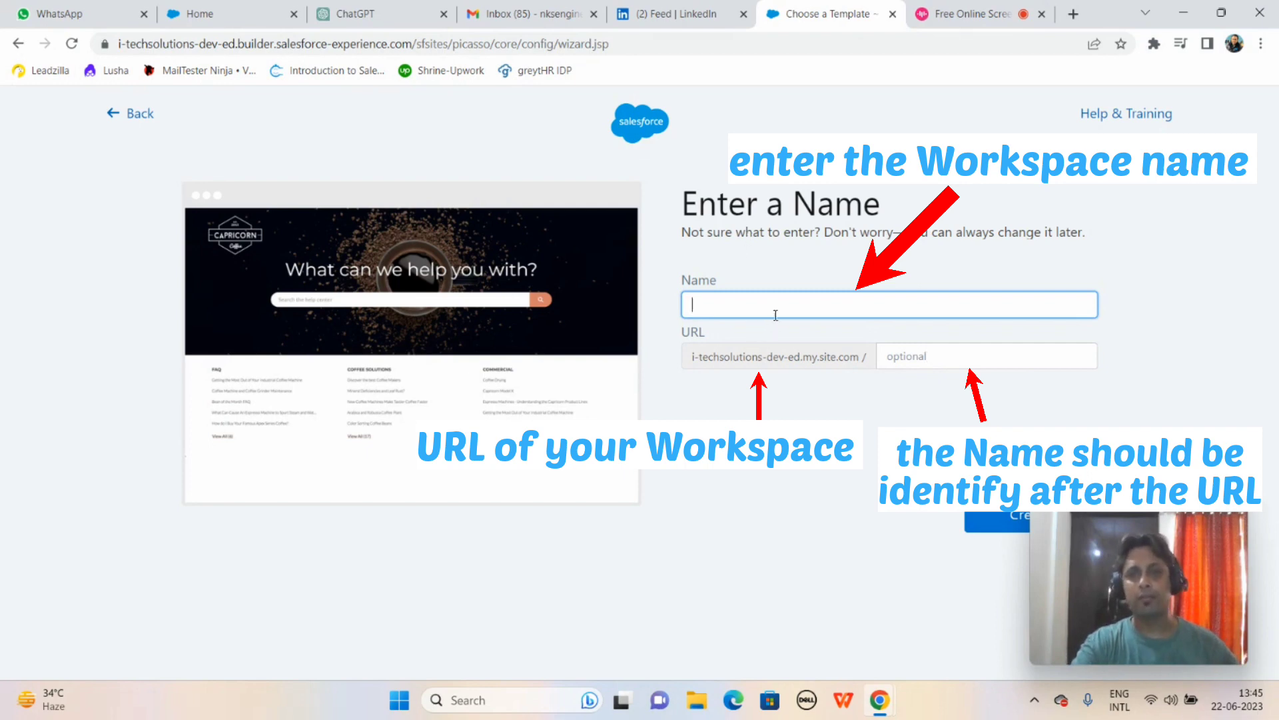
Step: Create the site with the name HelpCenter and HelpCenter as its URL ending
click(811, 306)
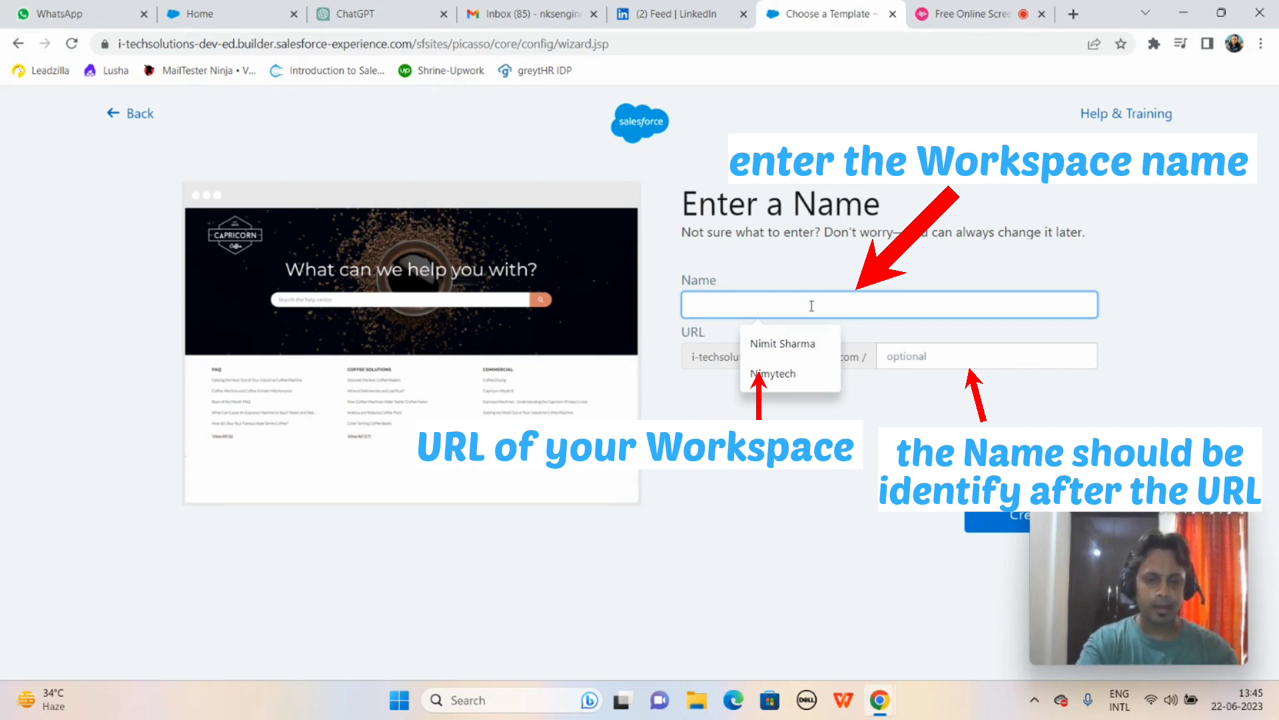
text(Help)
key(BackSpace)
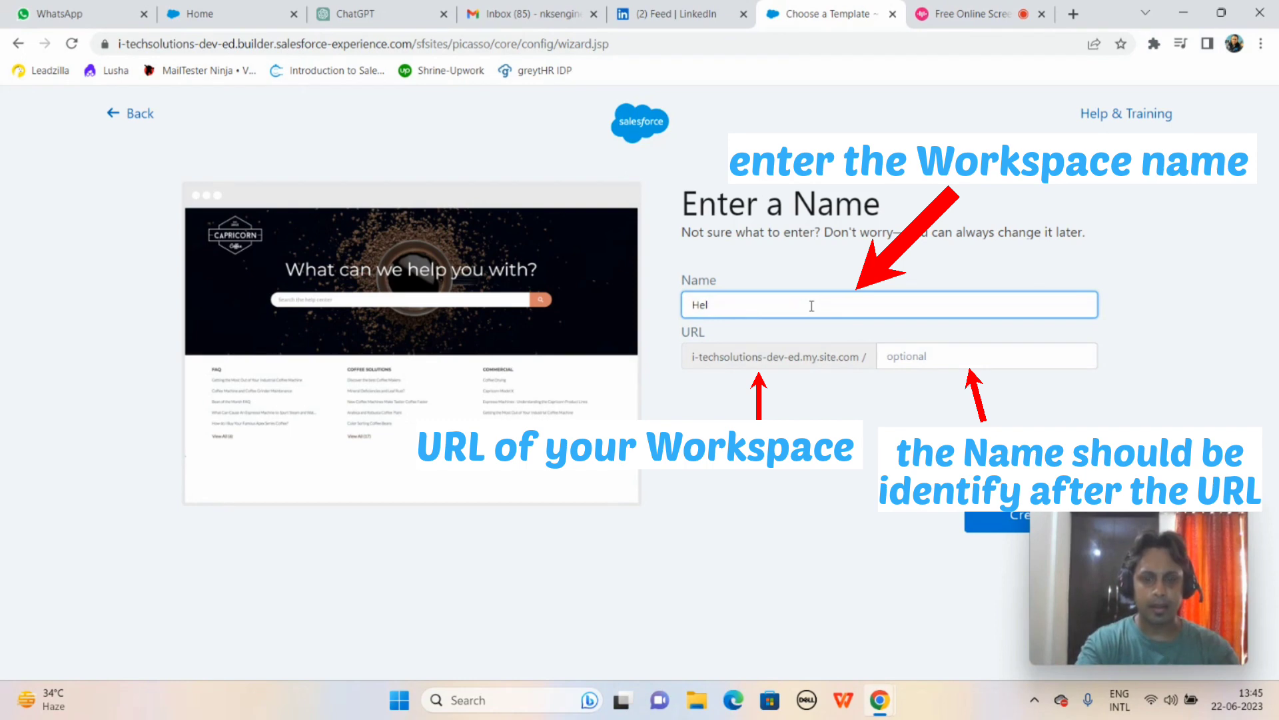
text(Center)
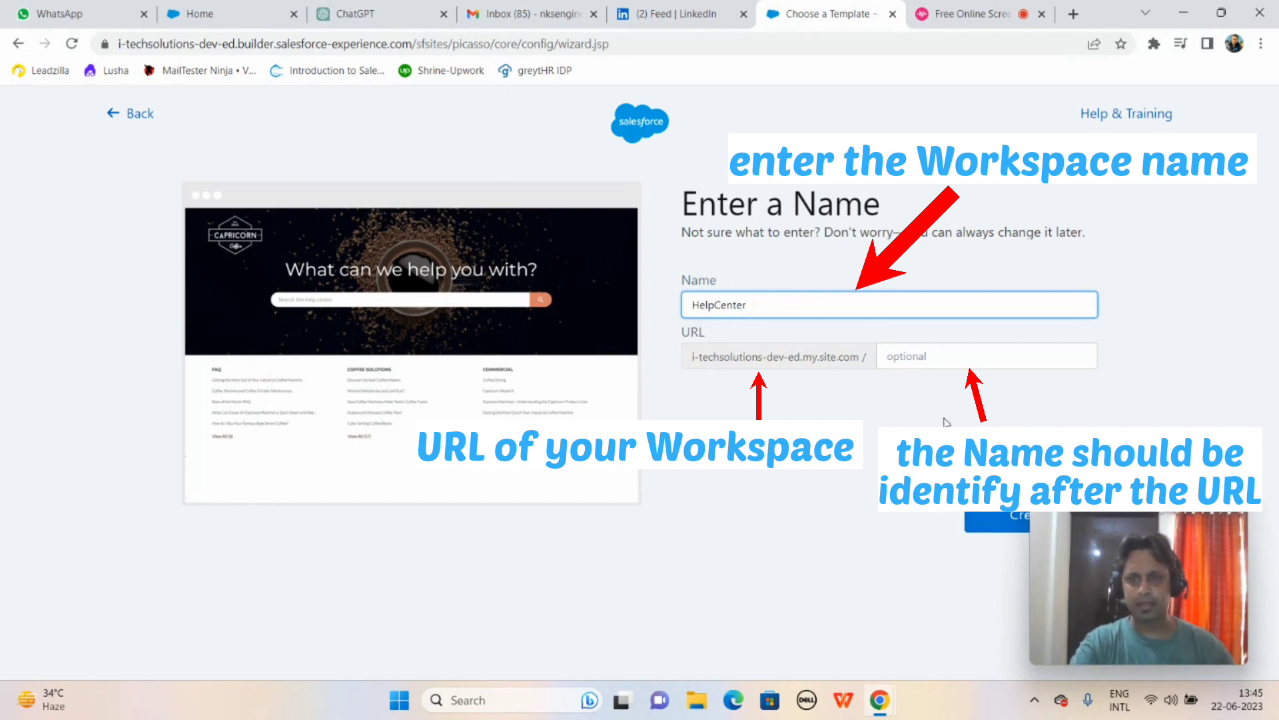
click(915, 354)
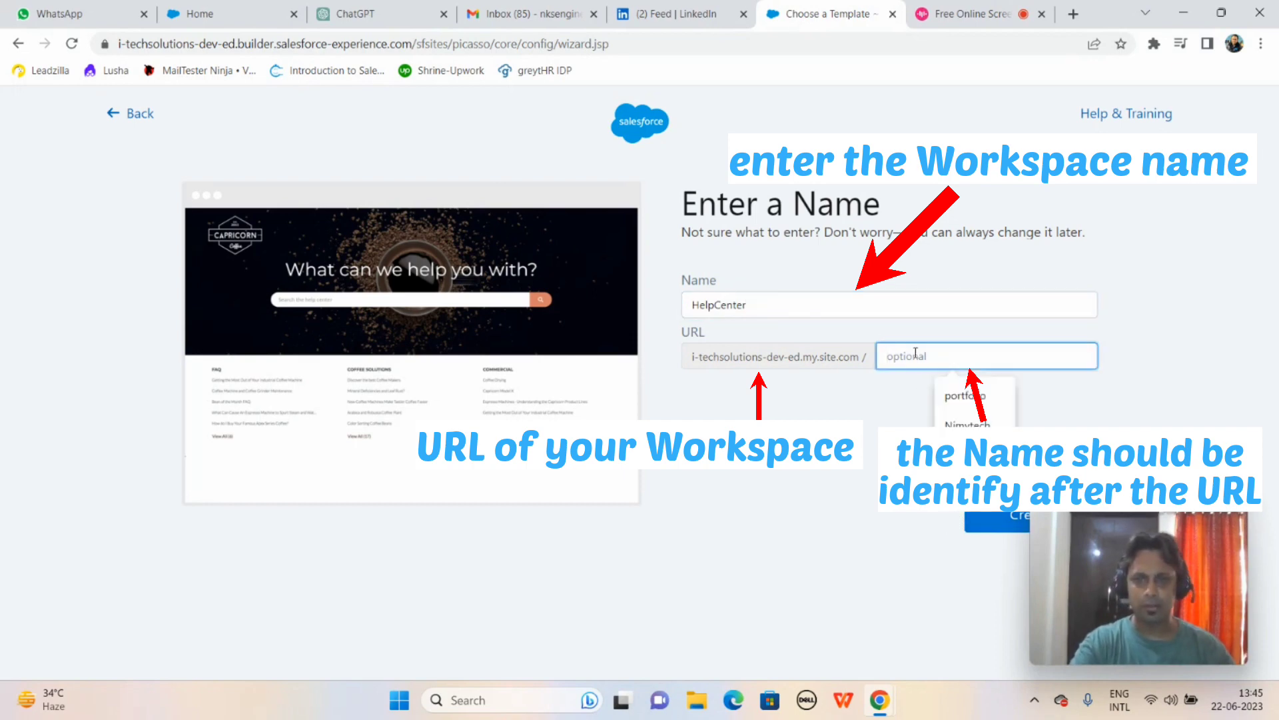
text(H)
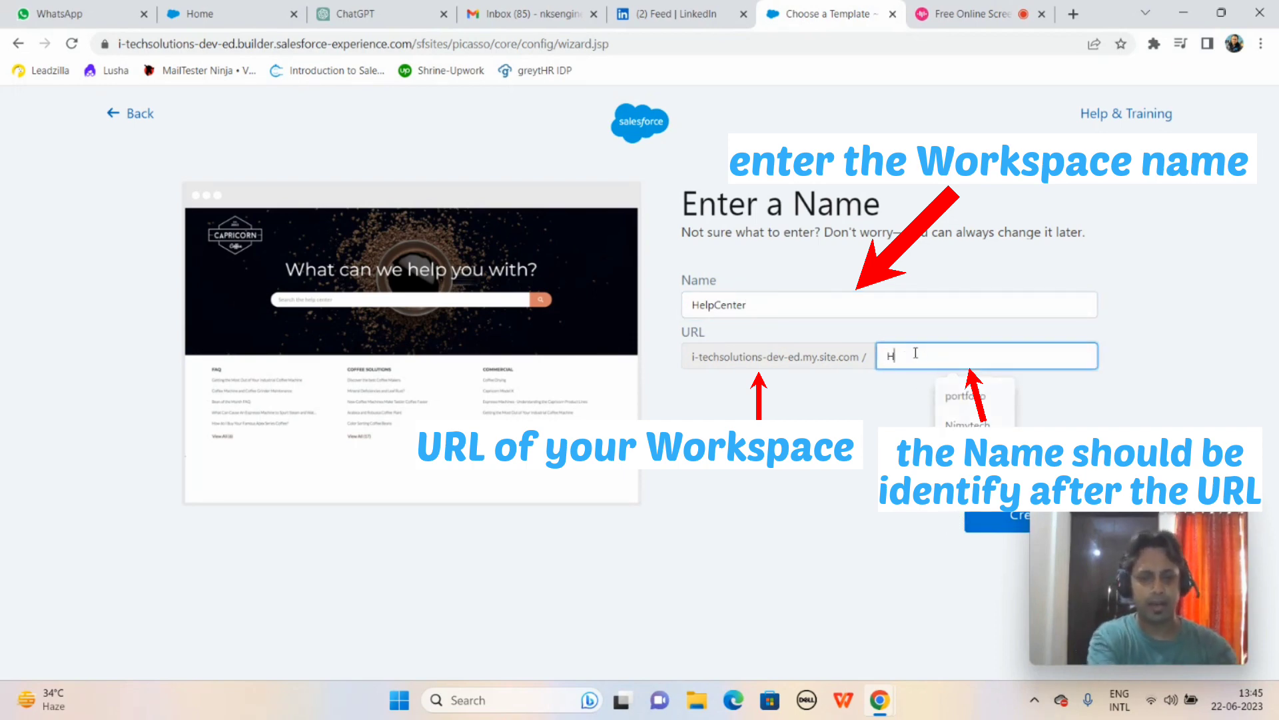
text(elpCenter)
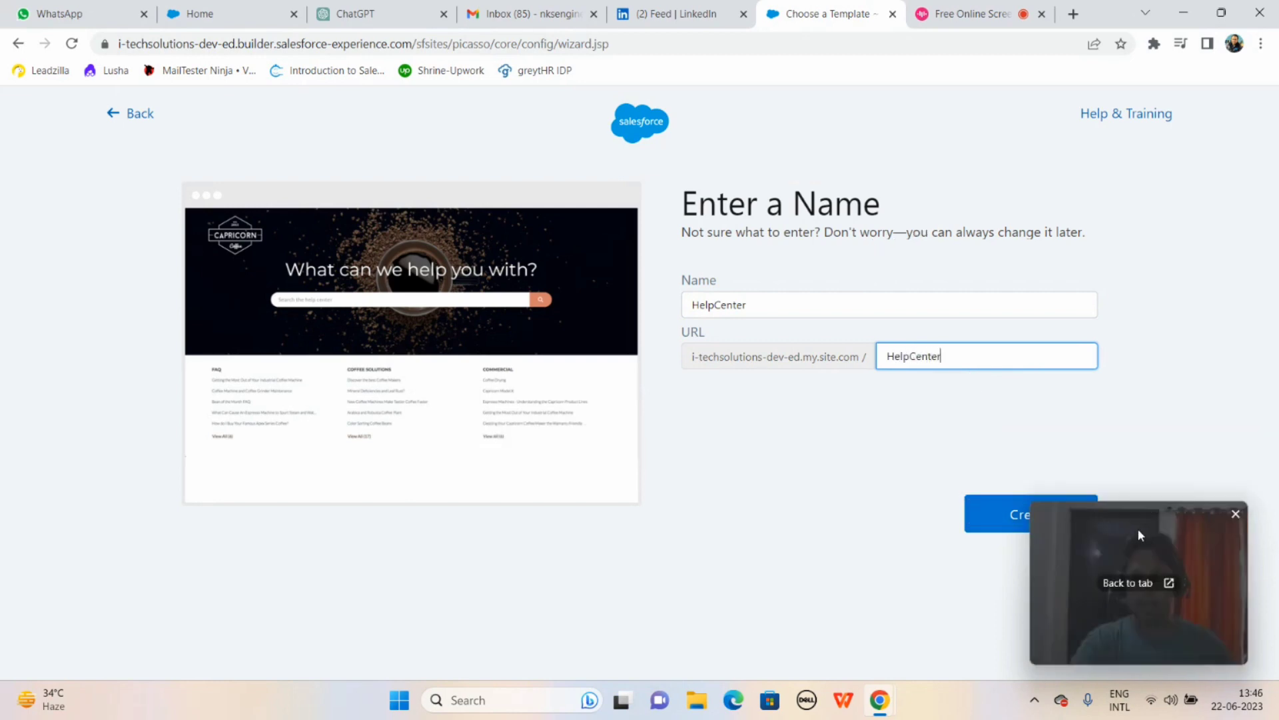
drag(1137, 528, 1152, 346)
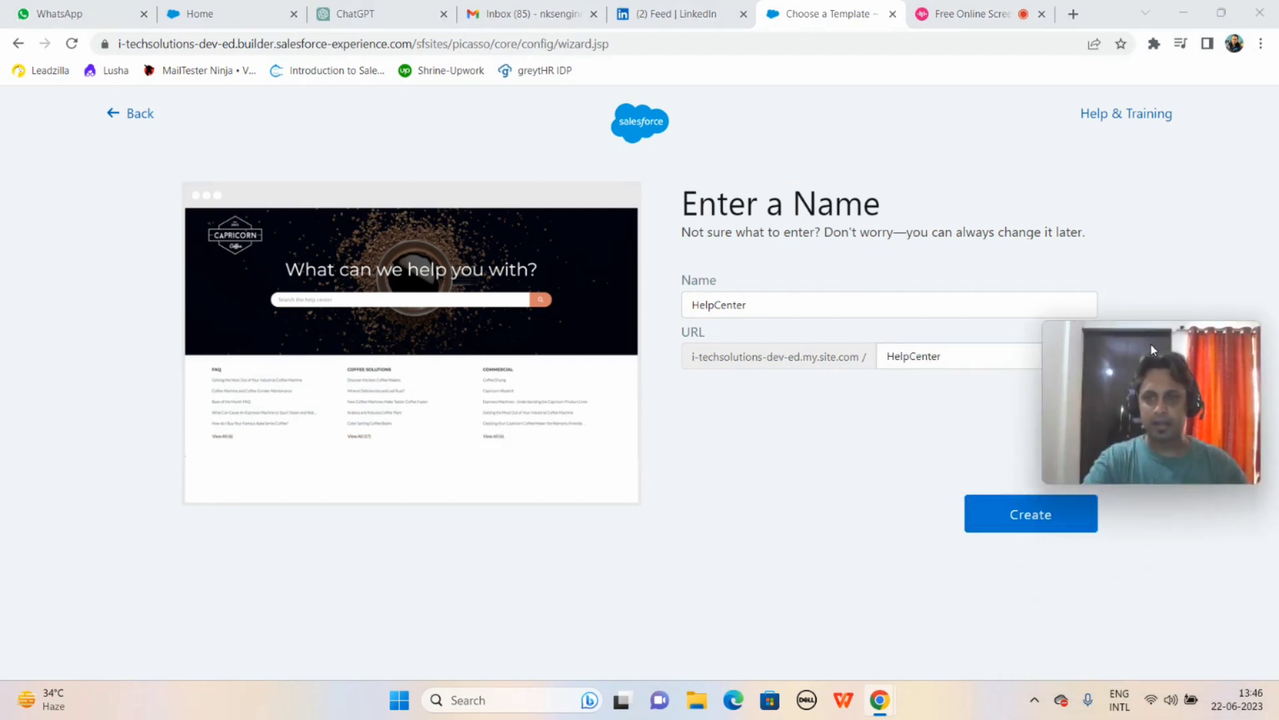
click(1037, 521)
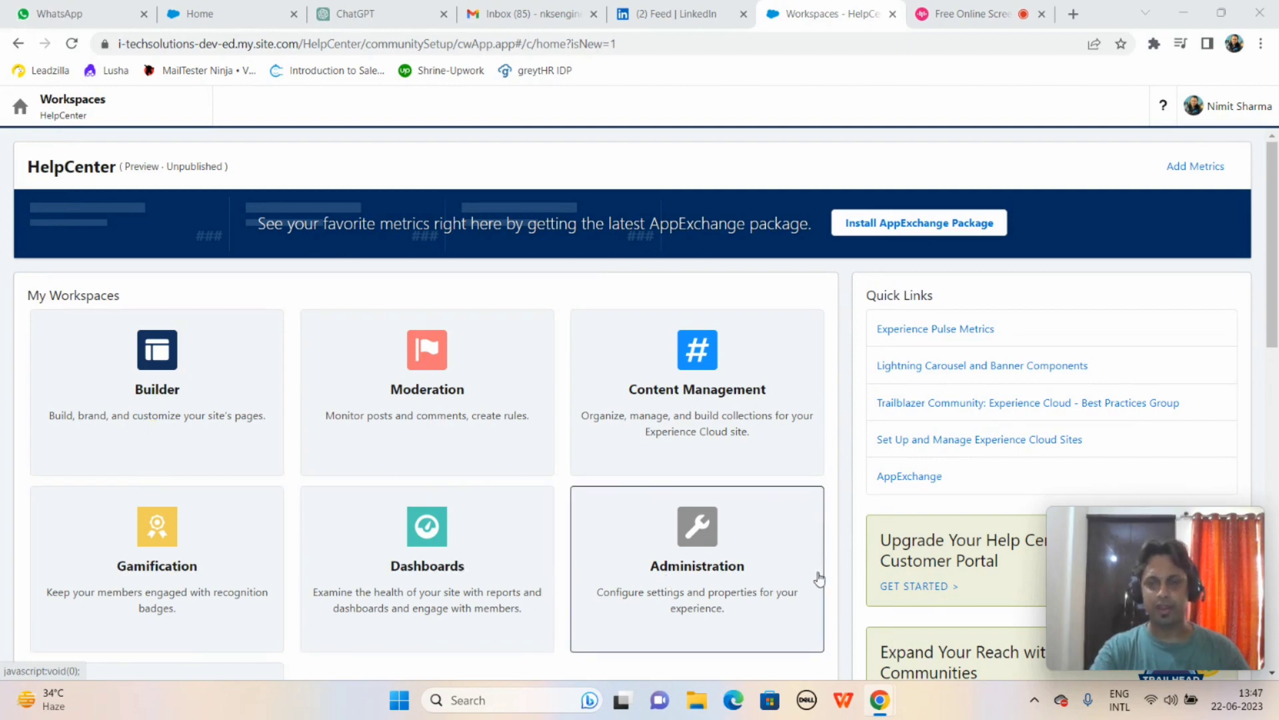
Step: Open the Builder workspace of the HelpCenter site and look over its home page
mouse_move(1271, 326)
mouse_down()
mouse_move(1272, 391)
mouse_move(1274, 302)
mouse_up()
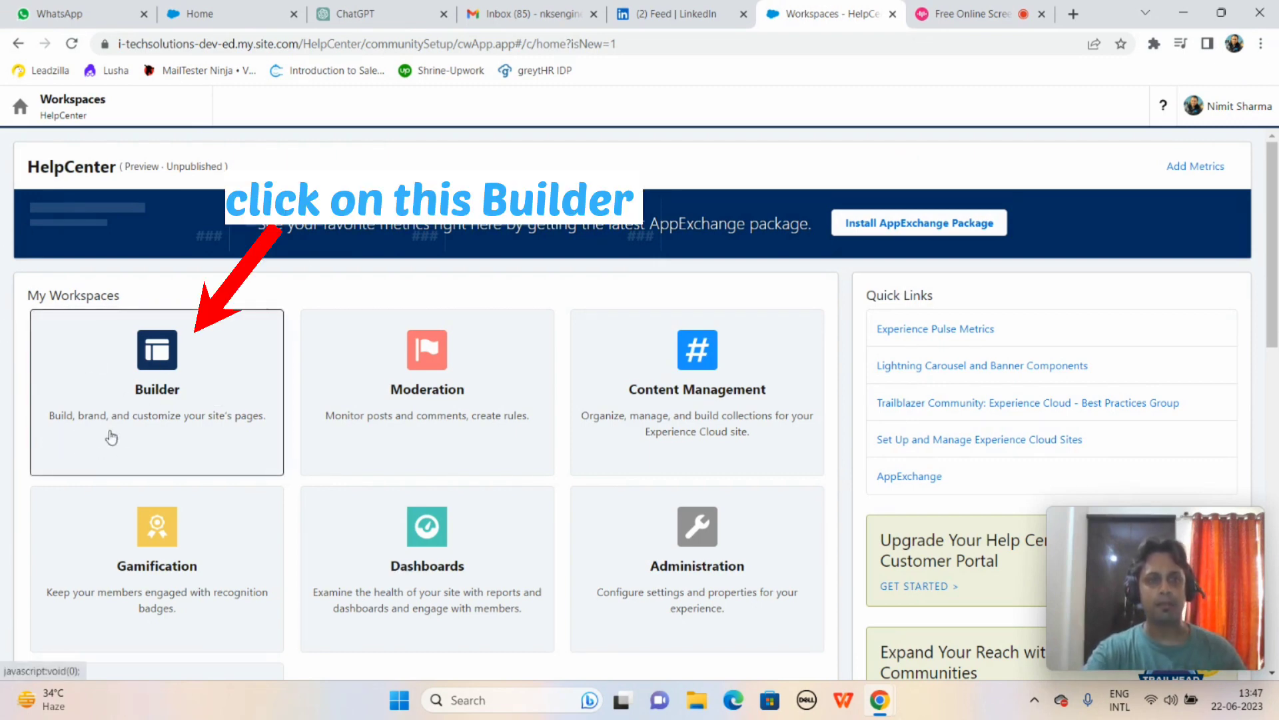
click(159, 368)
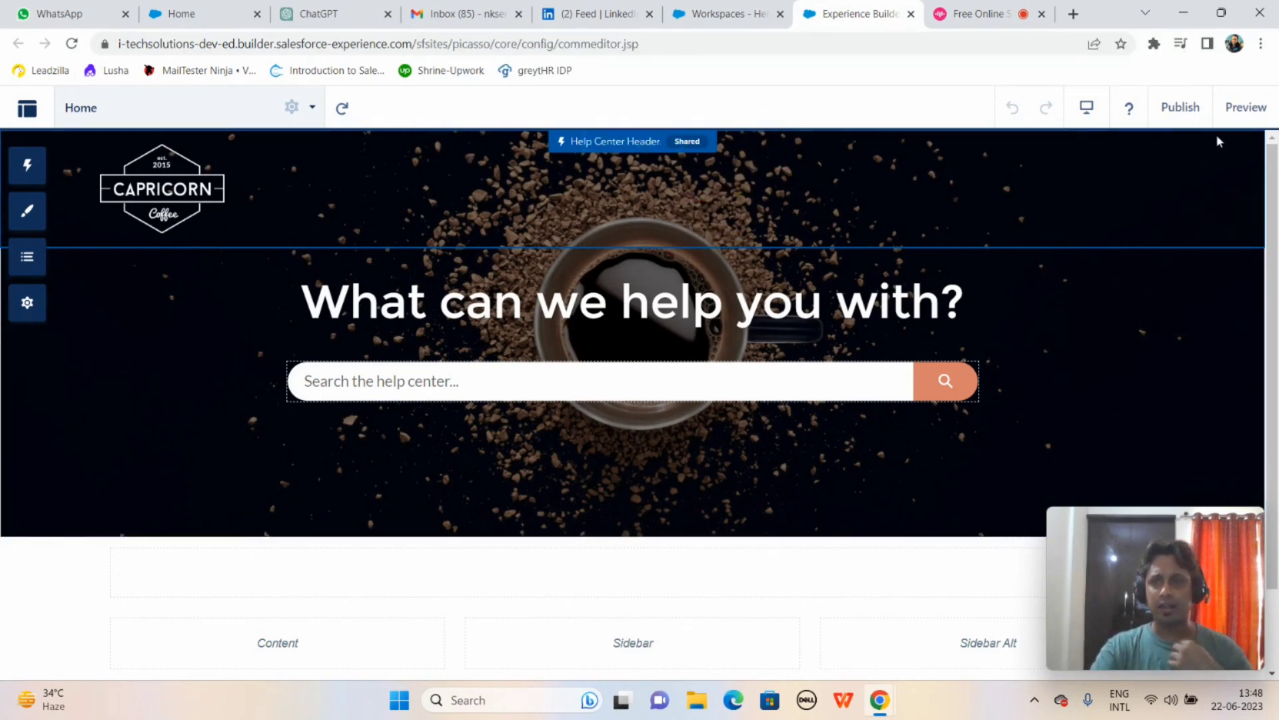
drag(1273, 164, 1272, 242)
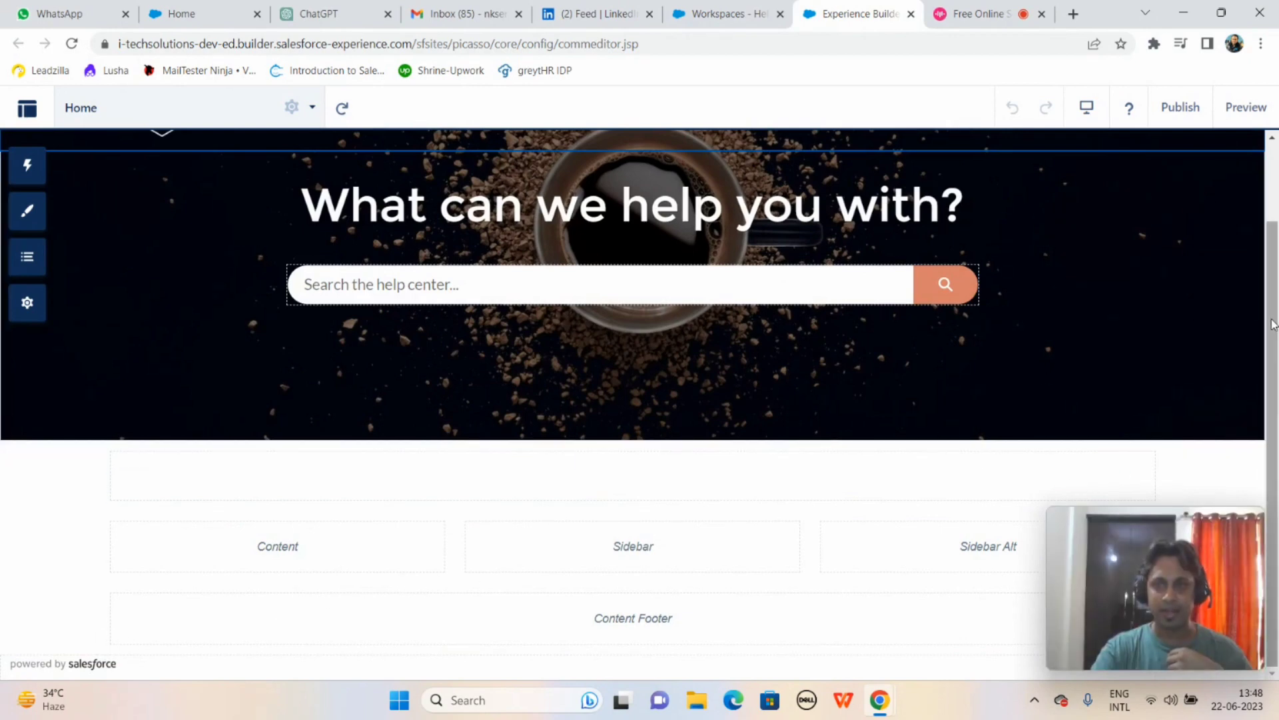
drag(1272, 287, 1272, 210)
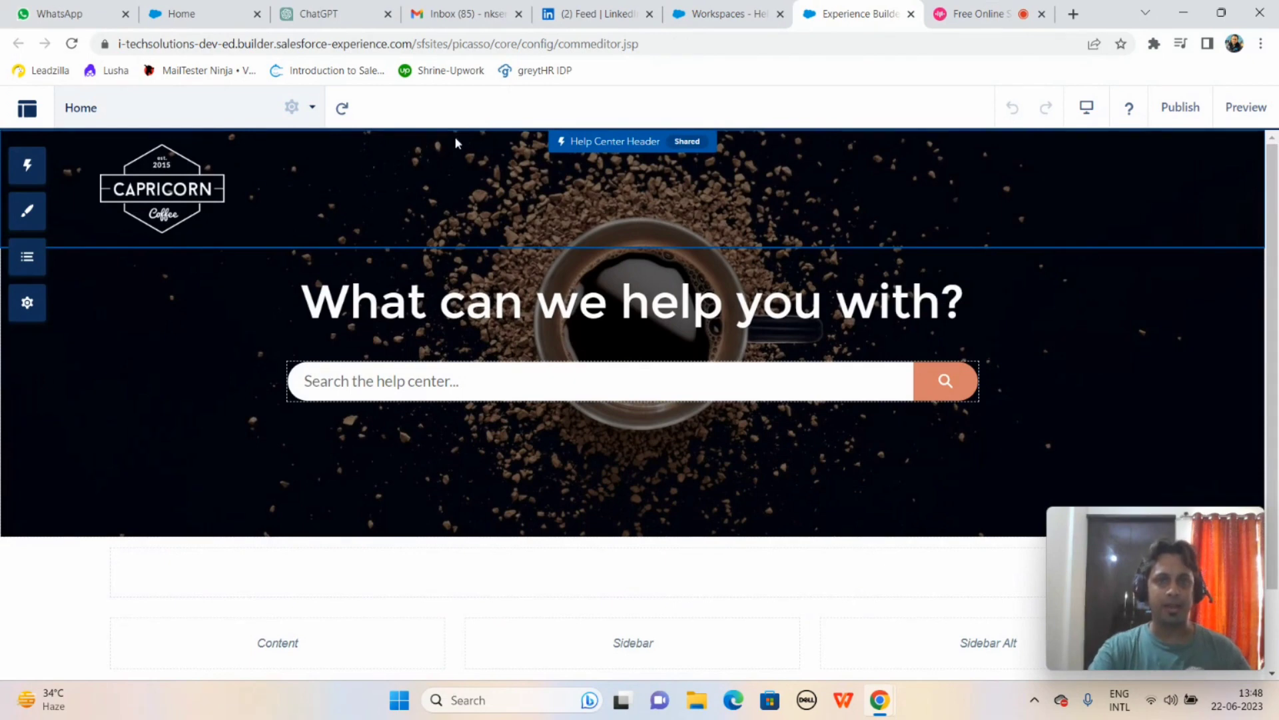
Step: Examine the Home page's variations and their available actions, review its SEO and layout properties, and close the page settings
click(292, 108)
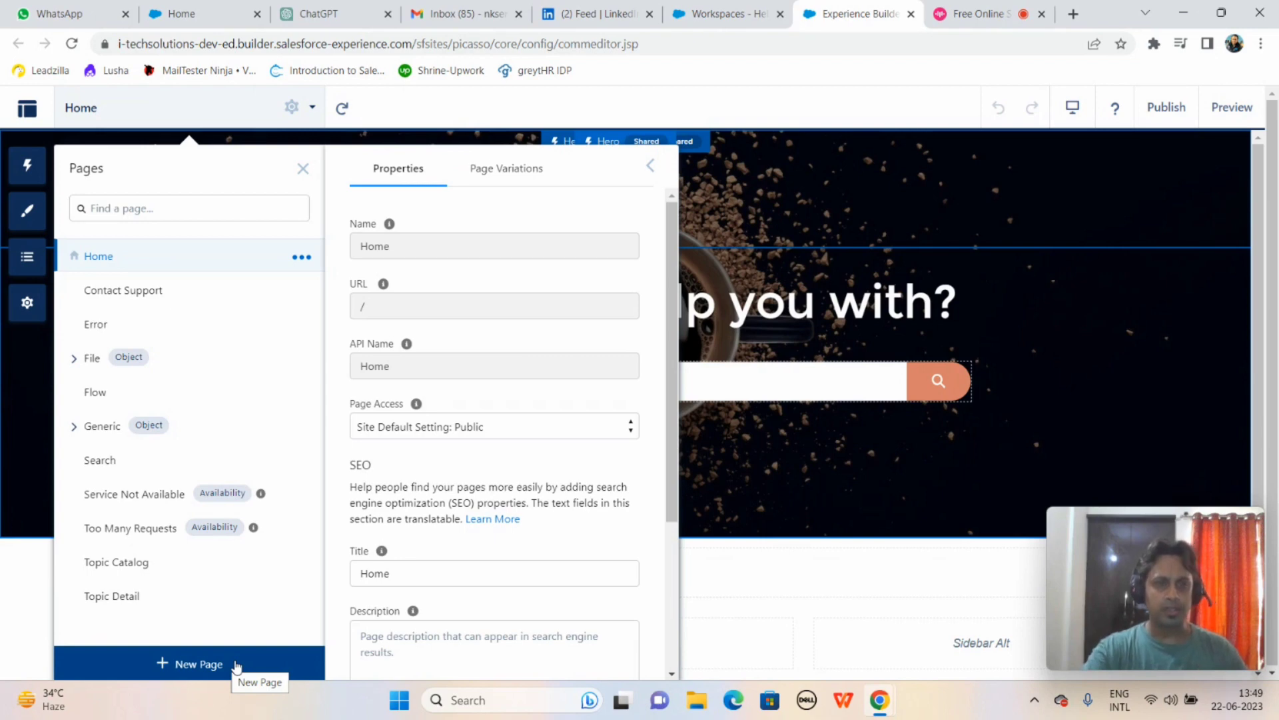
click(516, 168)
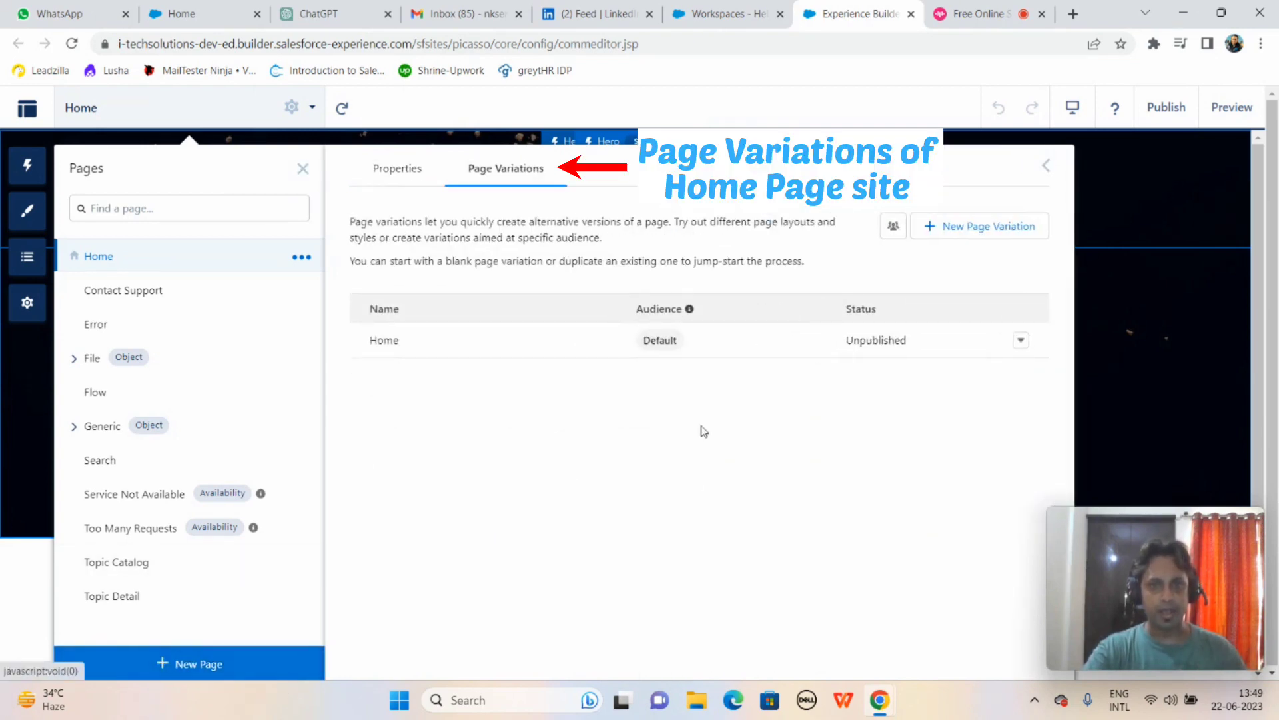
click(1022, 341)
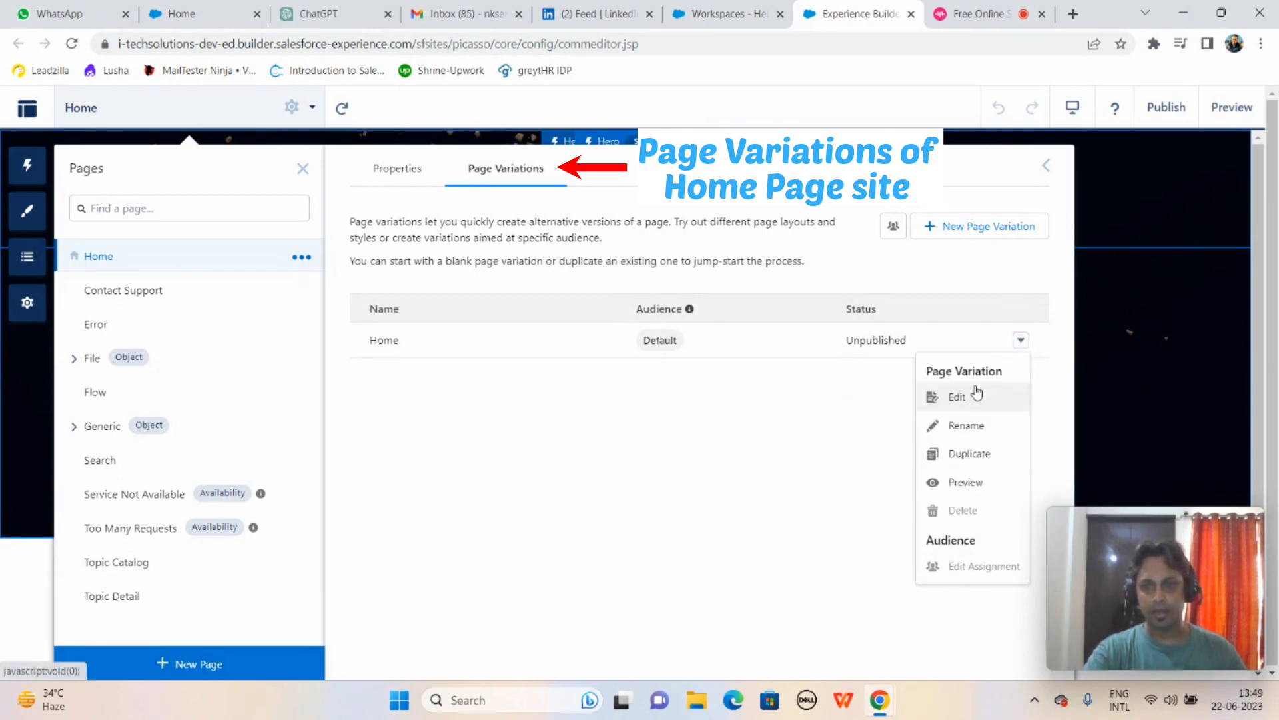
click(1044, 265)
click(396, 170)
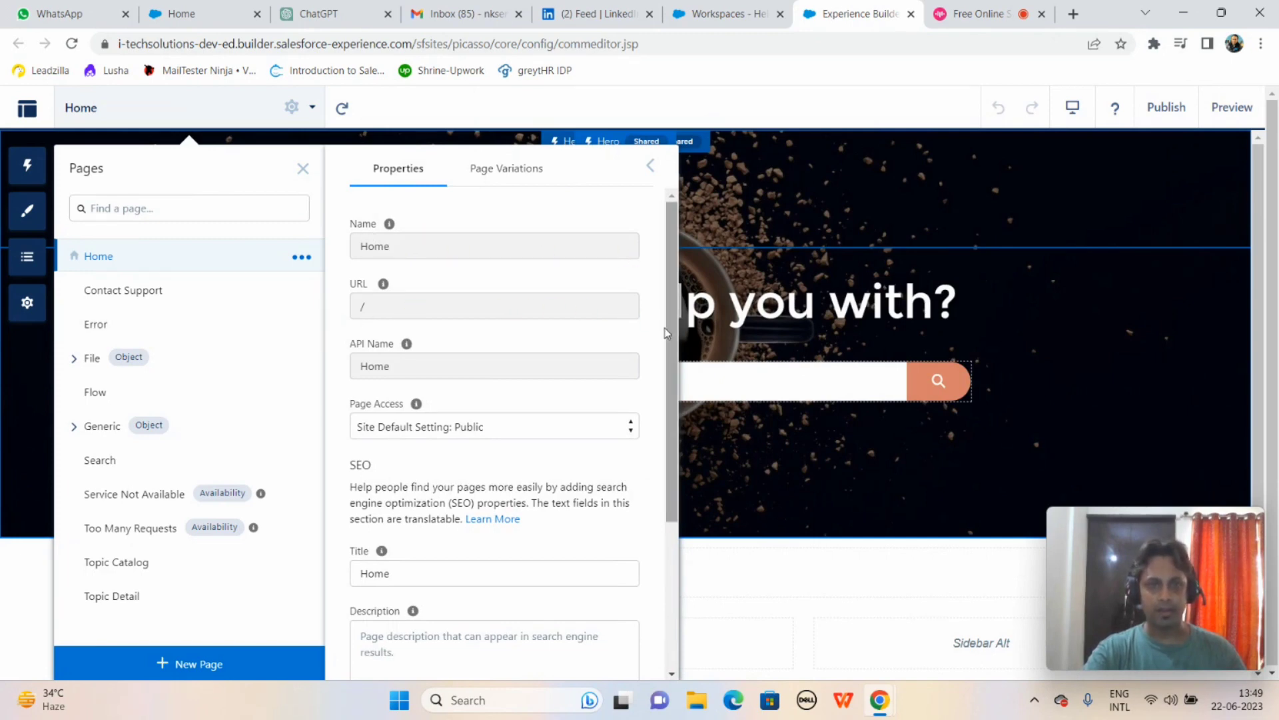
drag(672, 345, 681, 470)
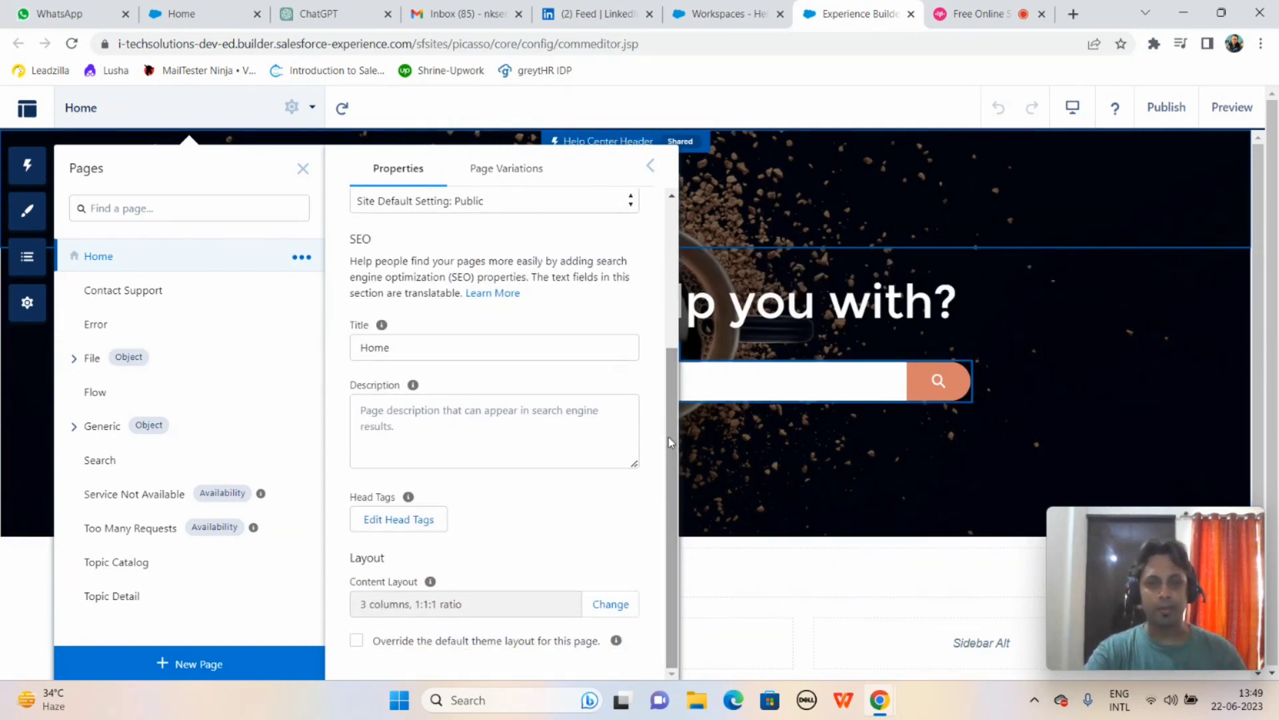
drag(670, 437, 675, 503)
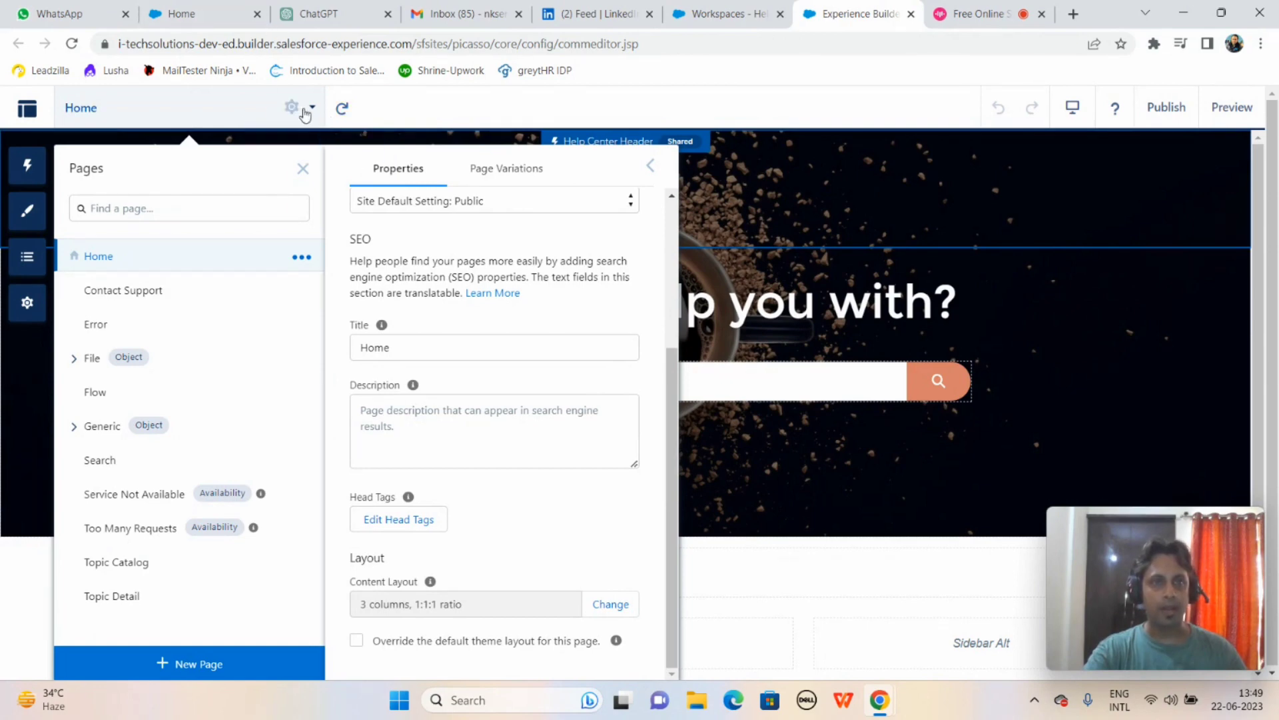
click(349, 141)
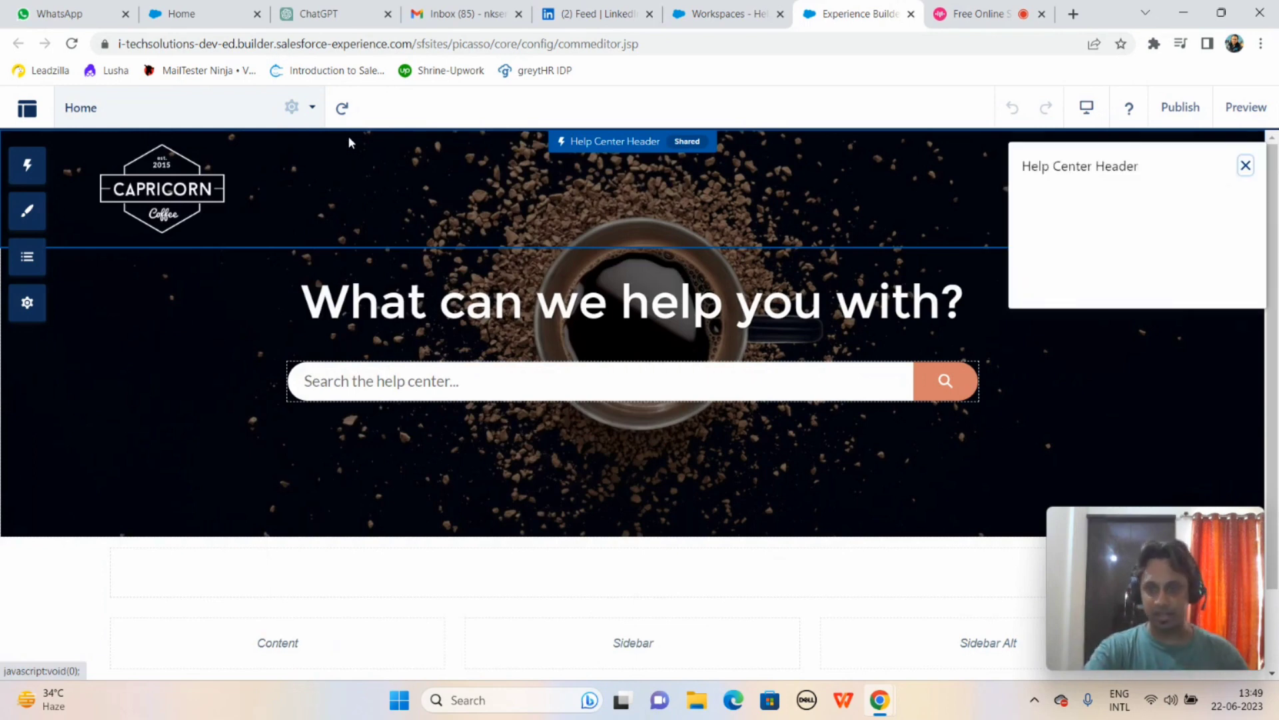
Step: Close the header component's properties and start a new blank standard page with the Flexible Layout
click(1244, 166)
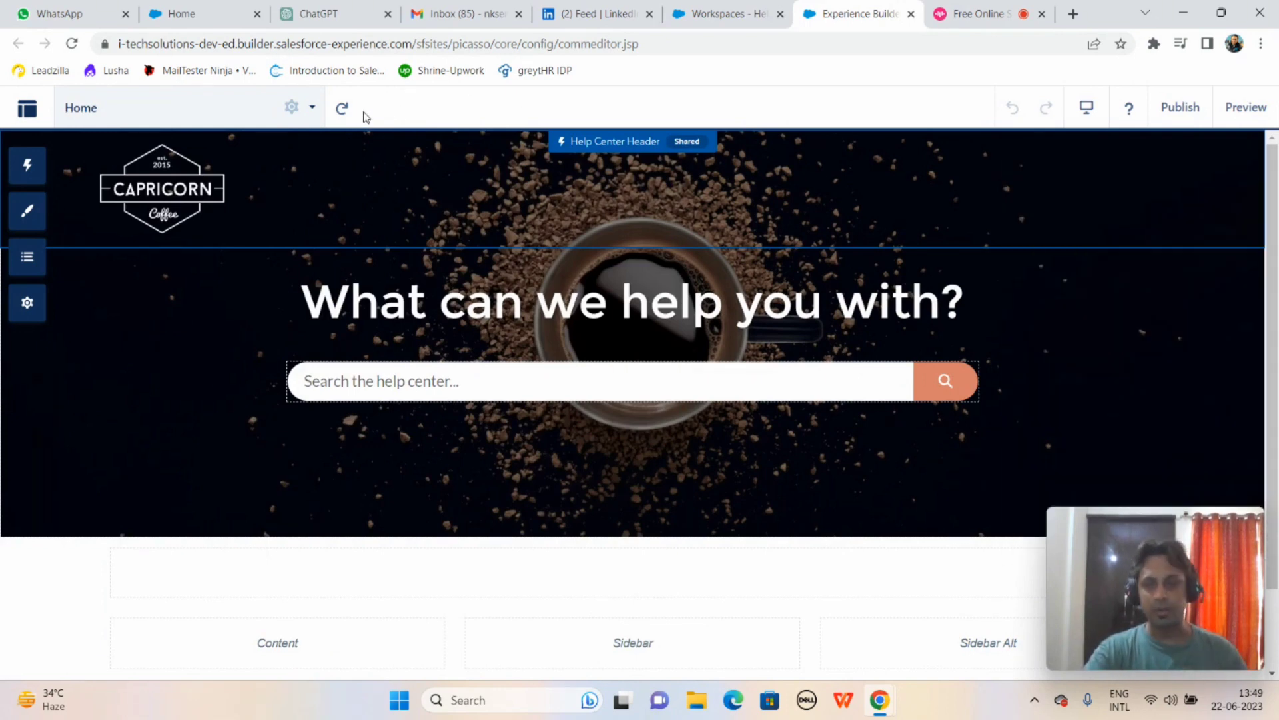
click(313, 109)
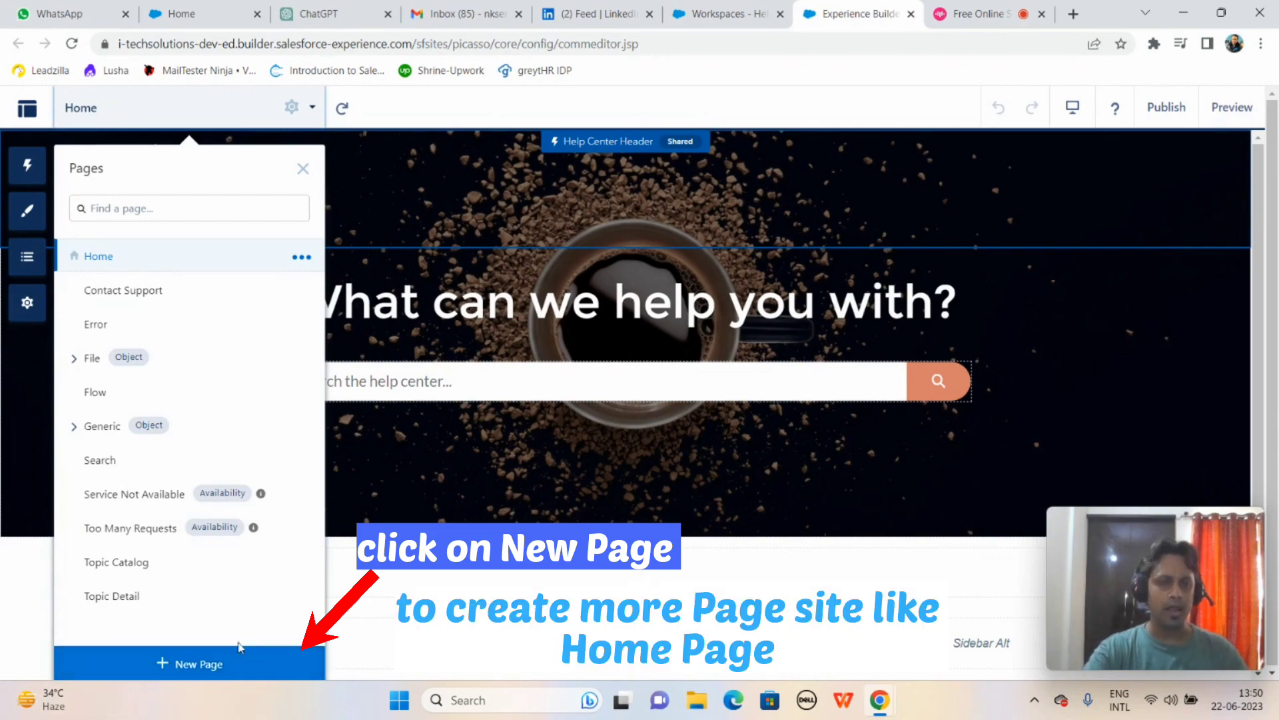
click(182, 663)
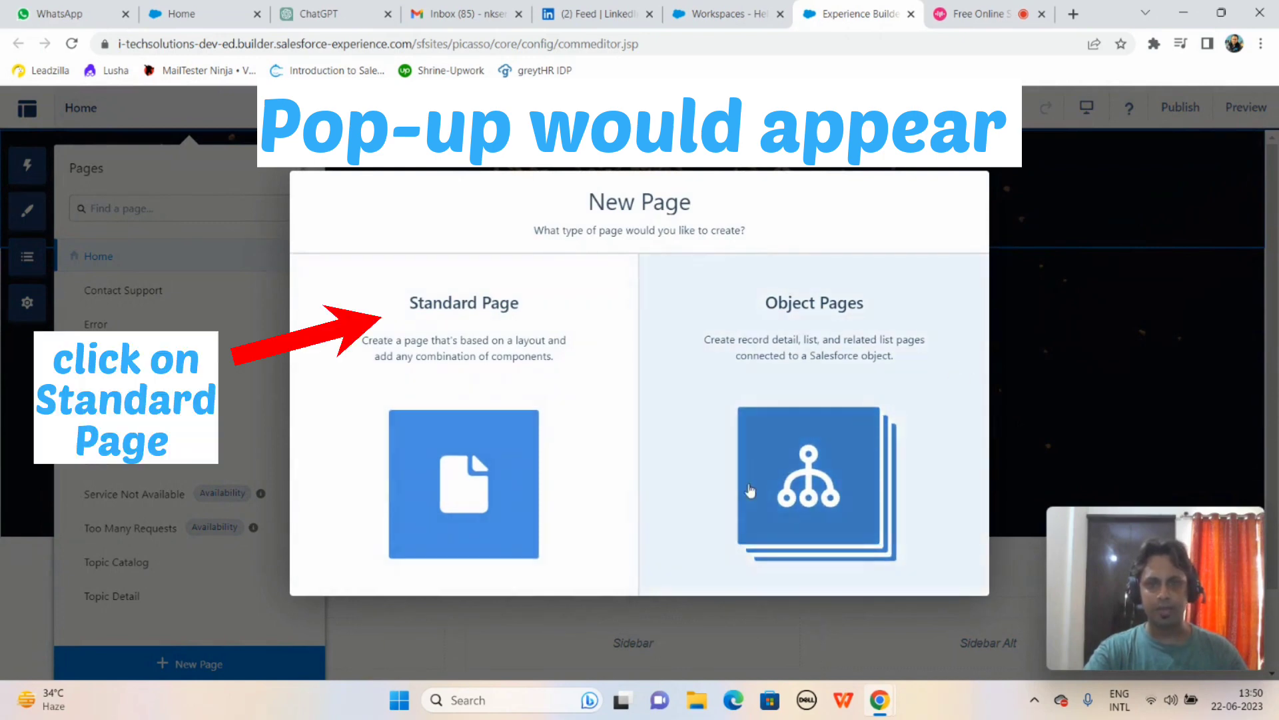
click(491, 423)
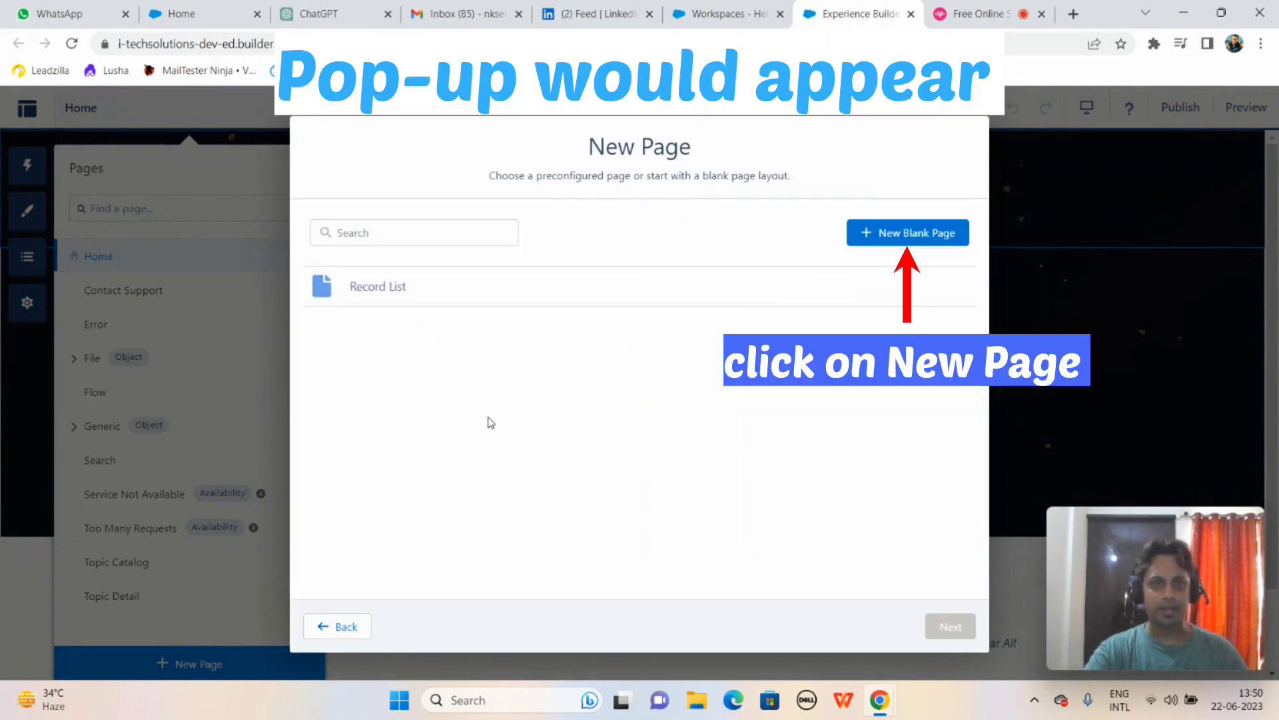
click(925, 235)
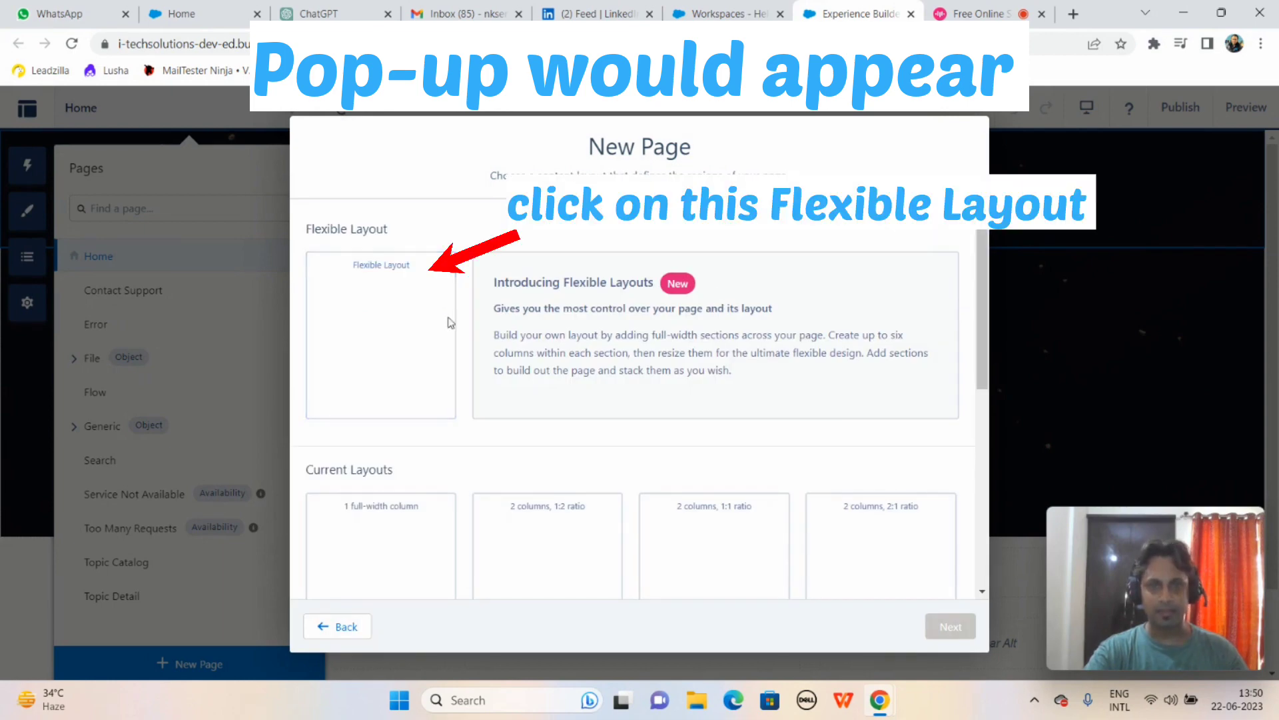
click(373, 330)
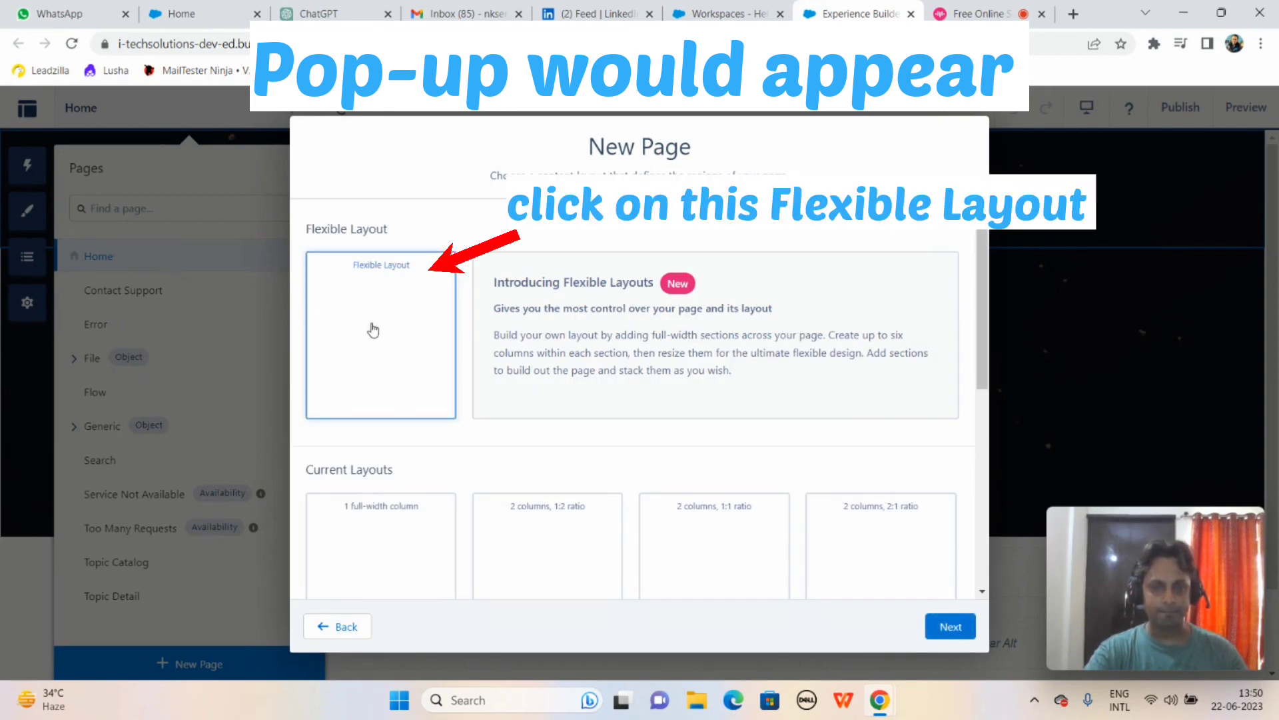
click(961, 632)
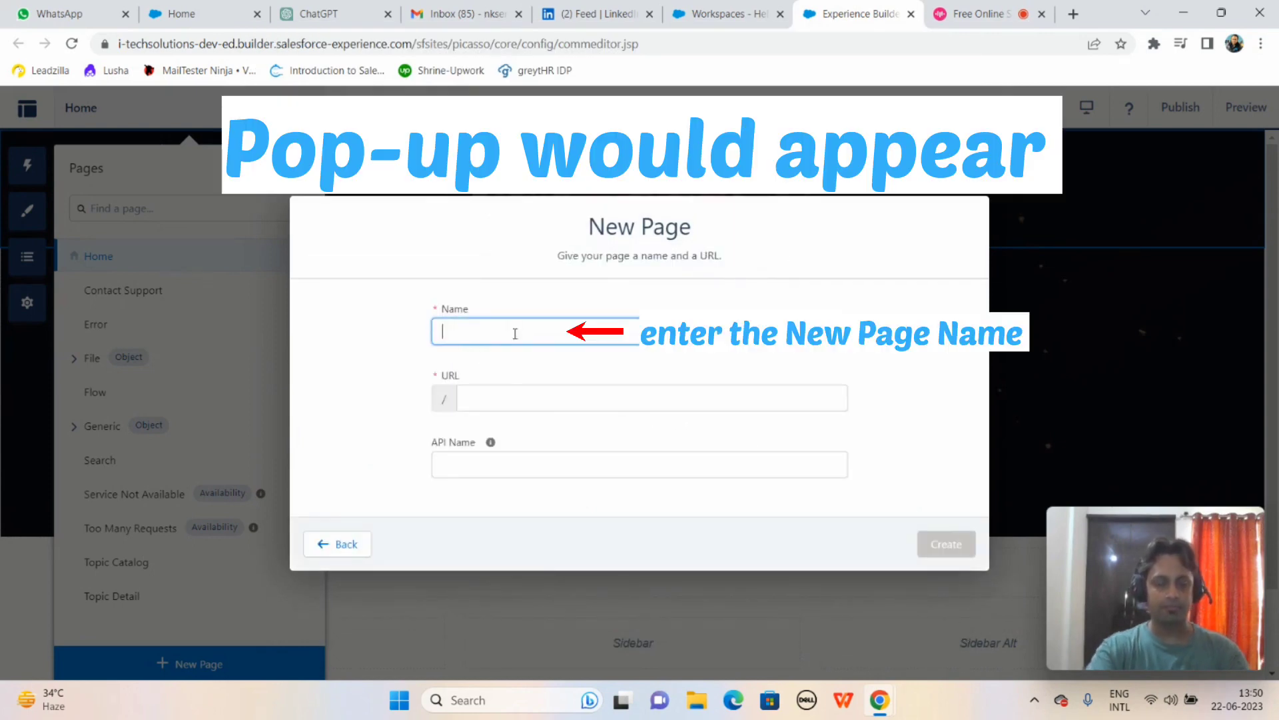
Step: Create the page with the name About and API name About, and dismiss the section guidance and properties
text(About)
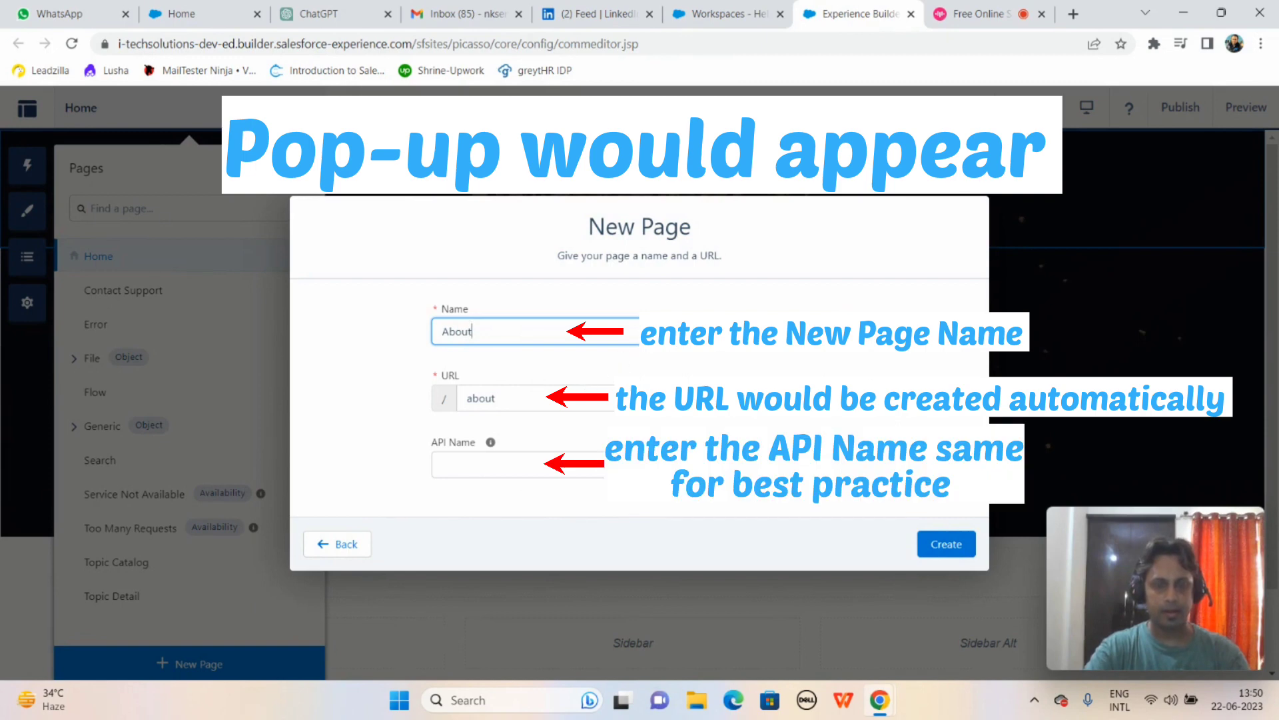
click(494, 466)
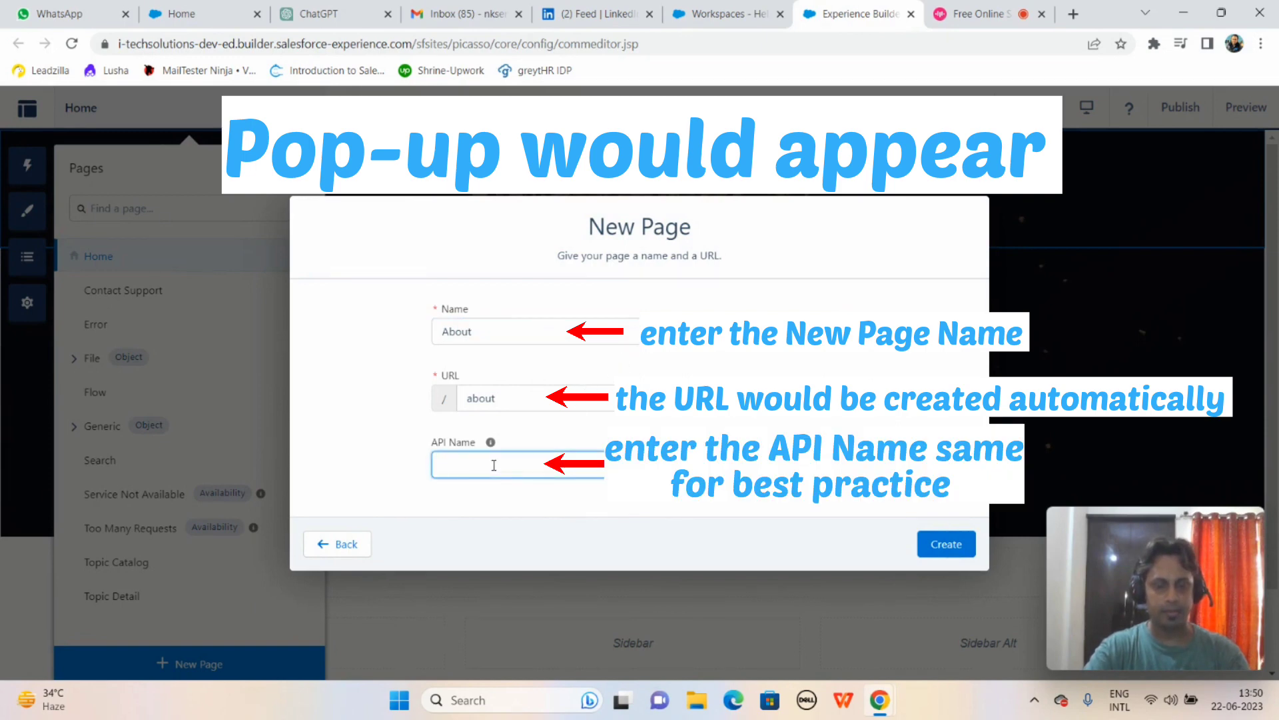
text(About)
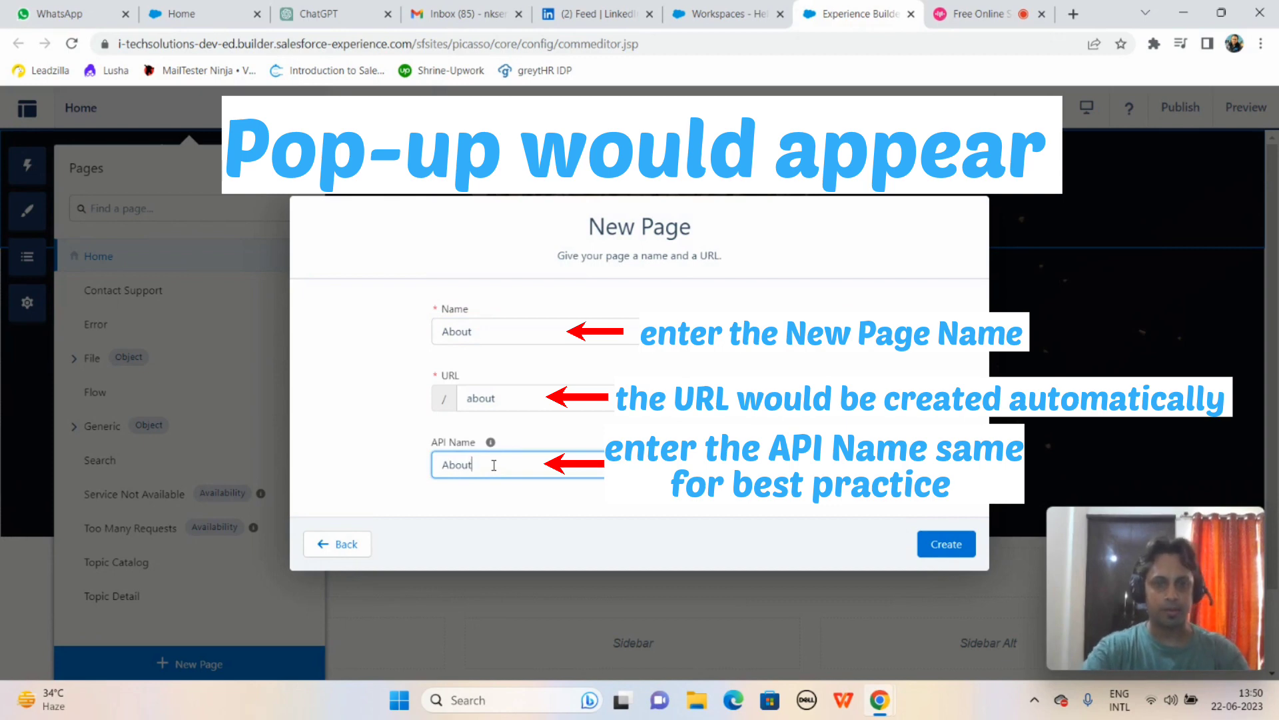
click(954, 545)
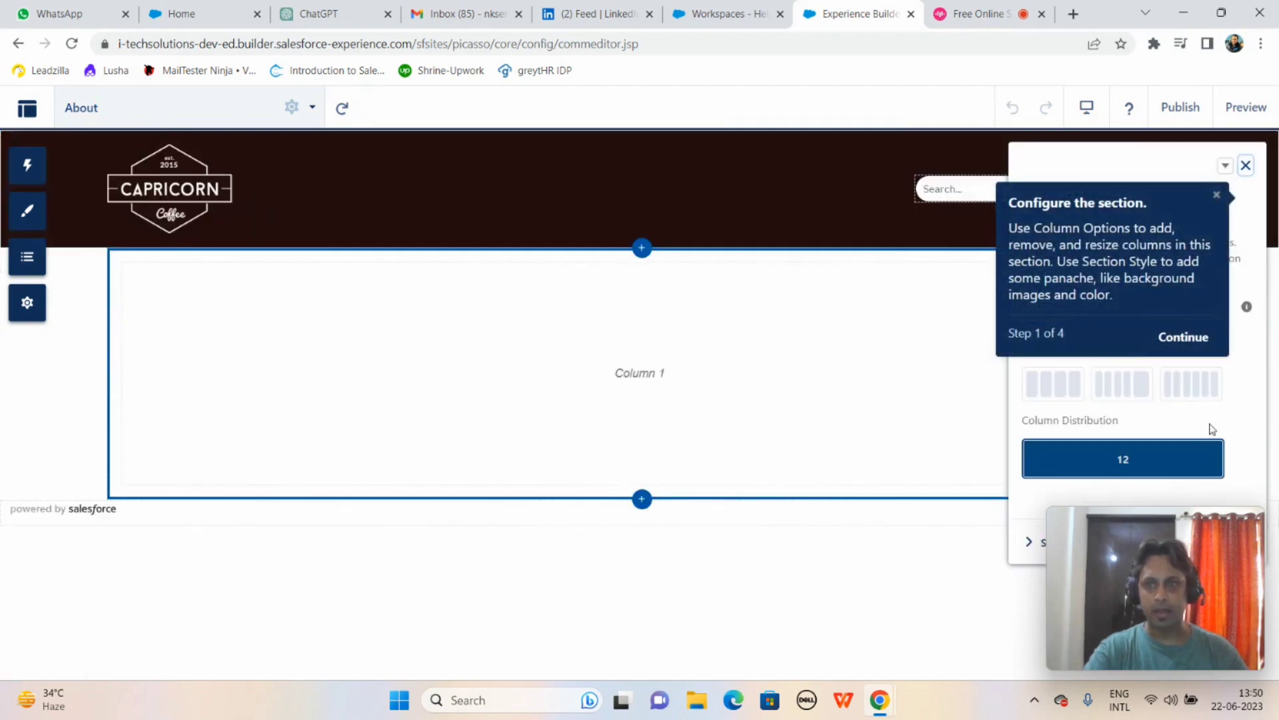
click(1217, 195)
click(1246, 165)
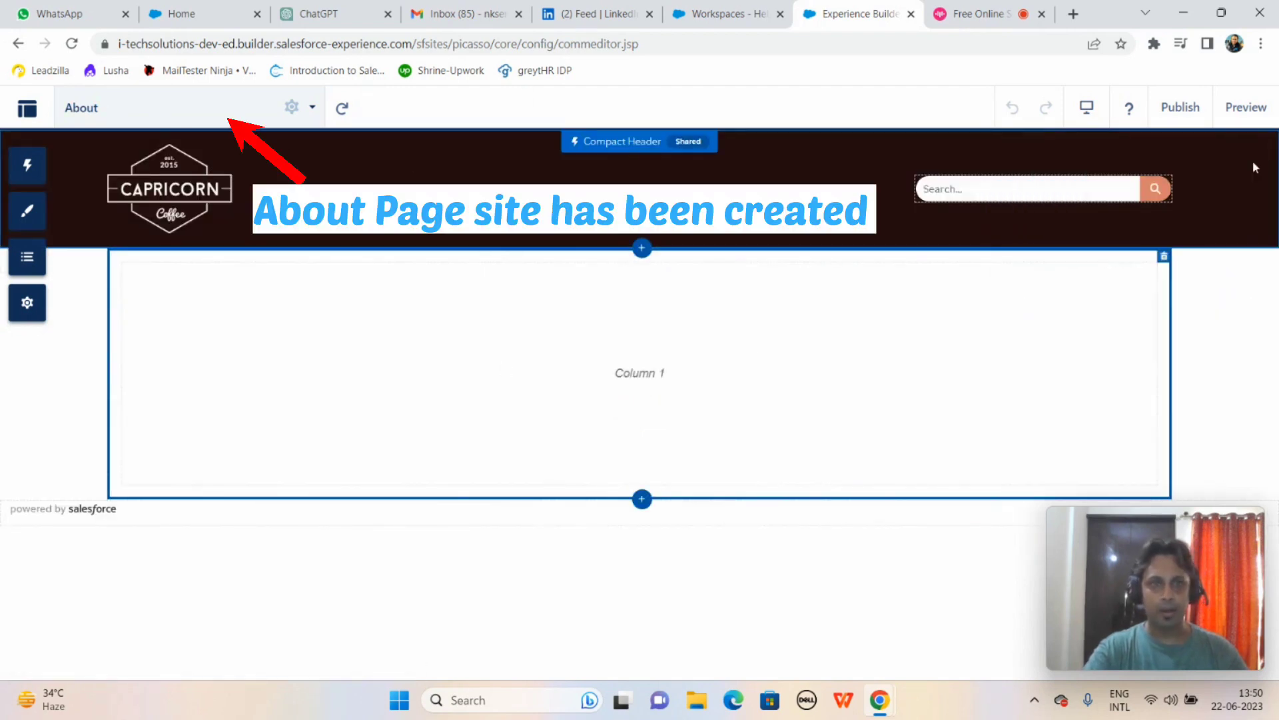
Step: Switch to the Home page and start another blank standard page using the Flexible Layout
click(320, 112)
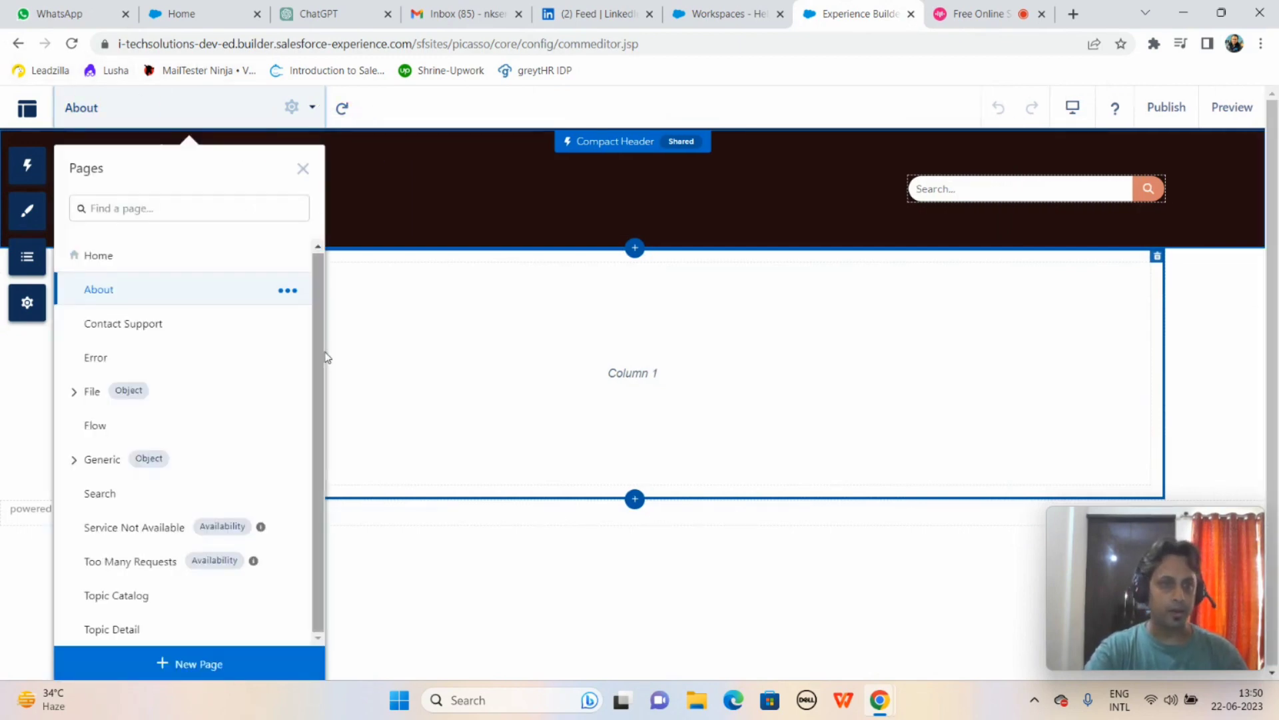
click(100, 257)
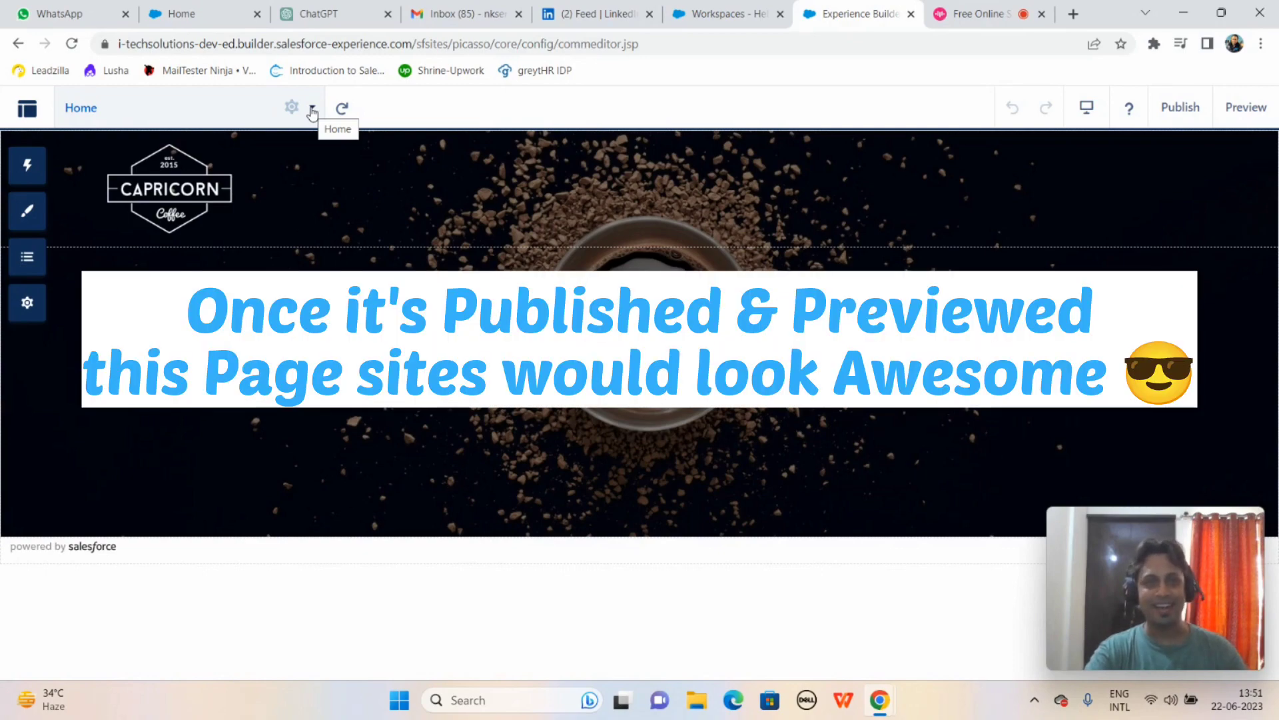
click(313, 109)
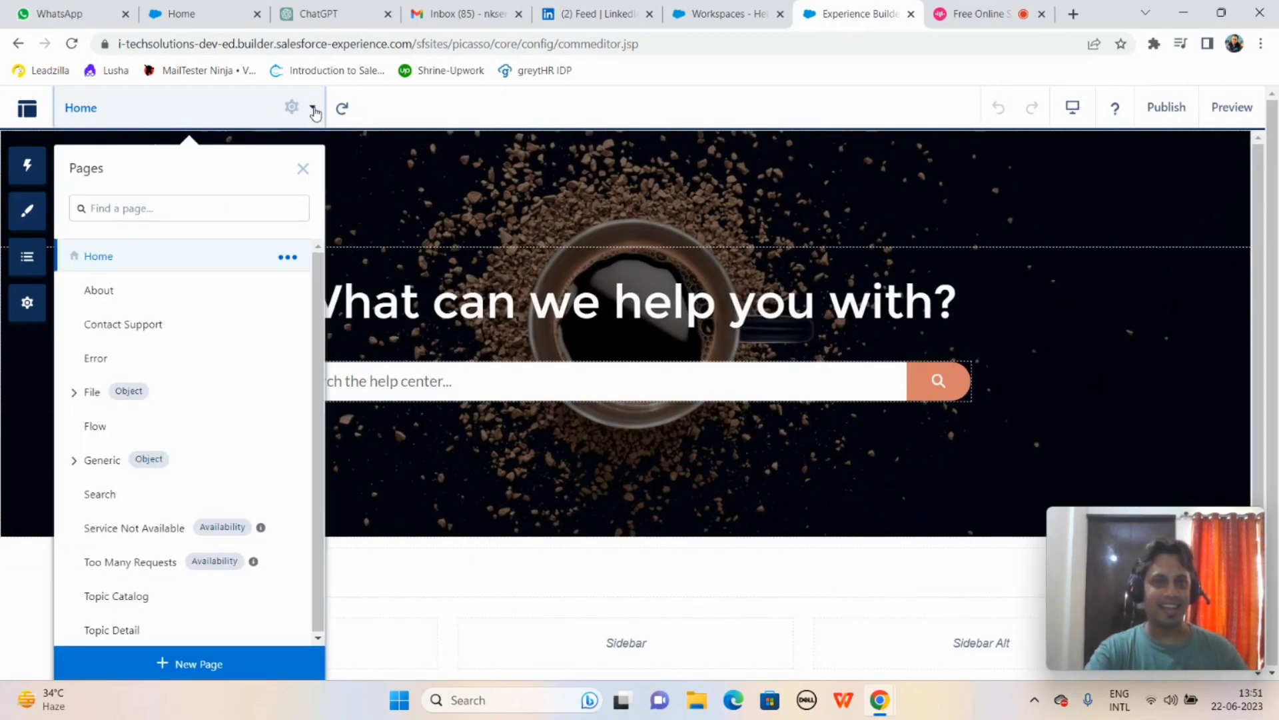
click(177, 663)
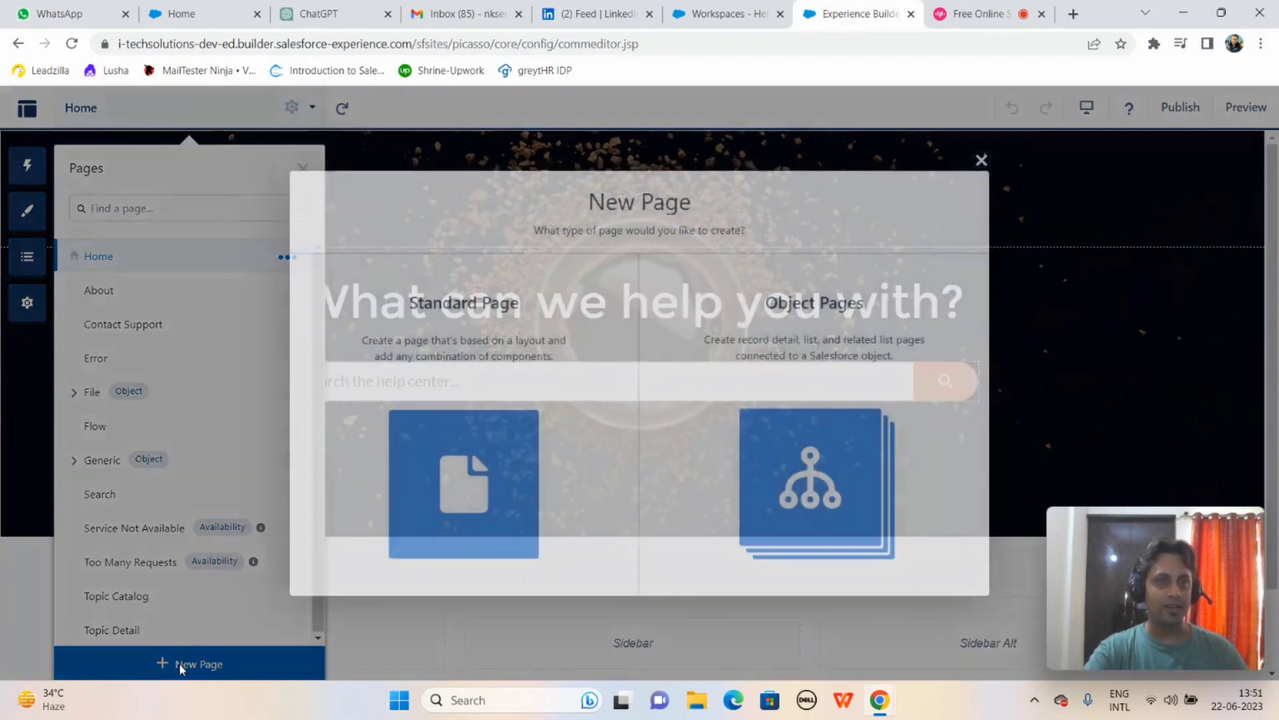
click(444, 361)
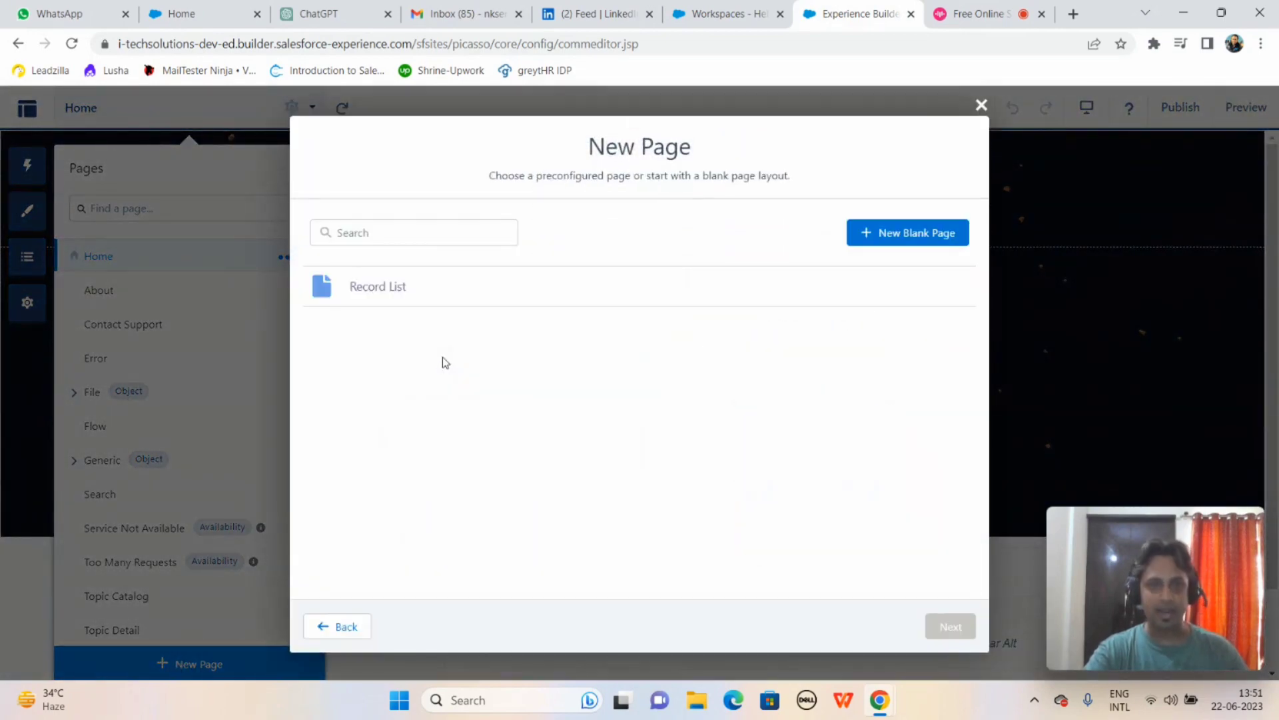
click(894, 238)
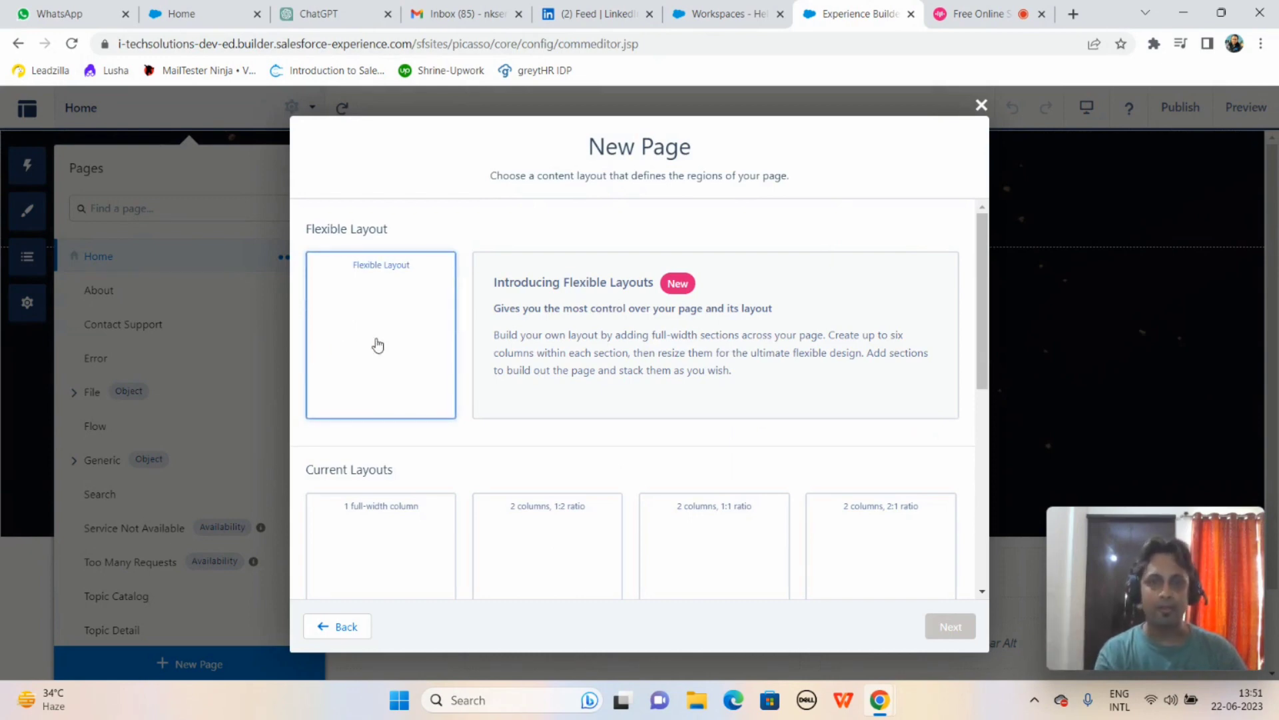
click(378, 345)
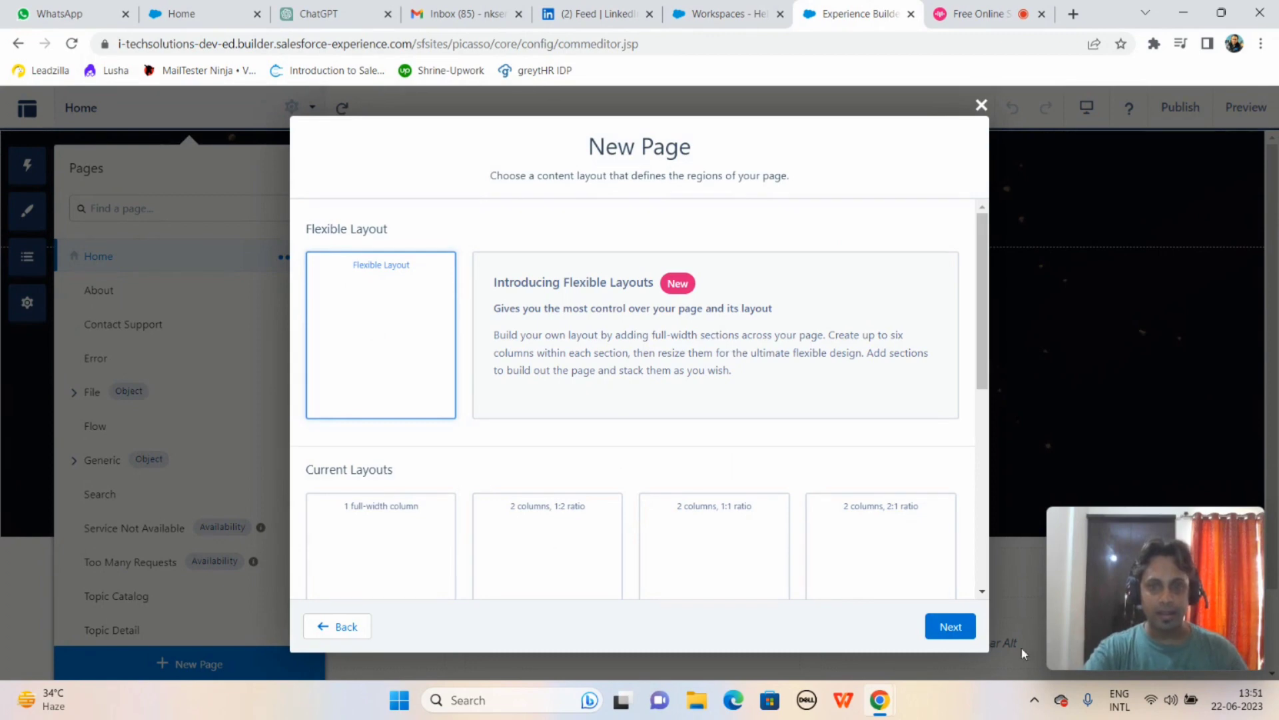
click(958, 628)
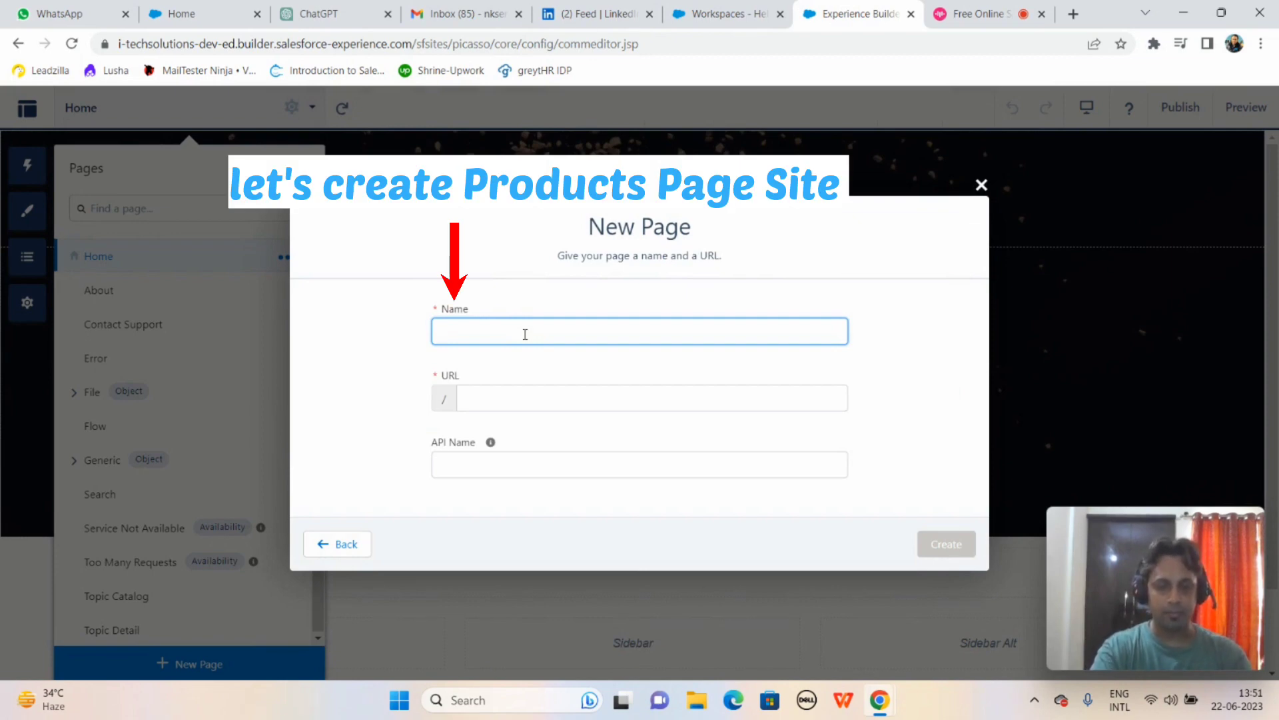
Step: Name the new page Products, fill in its API name, and create the page
text(Product)
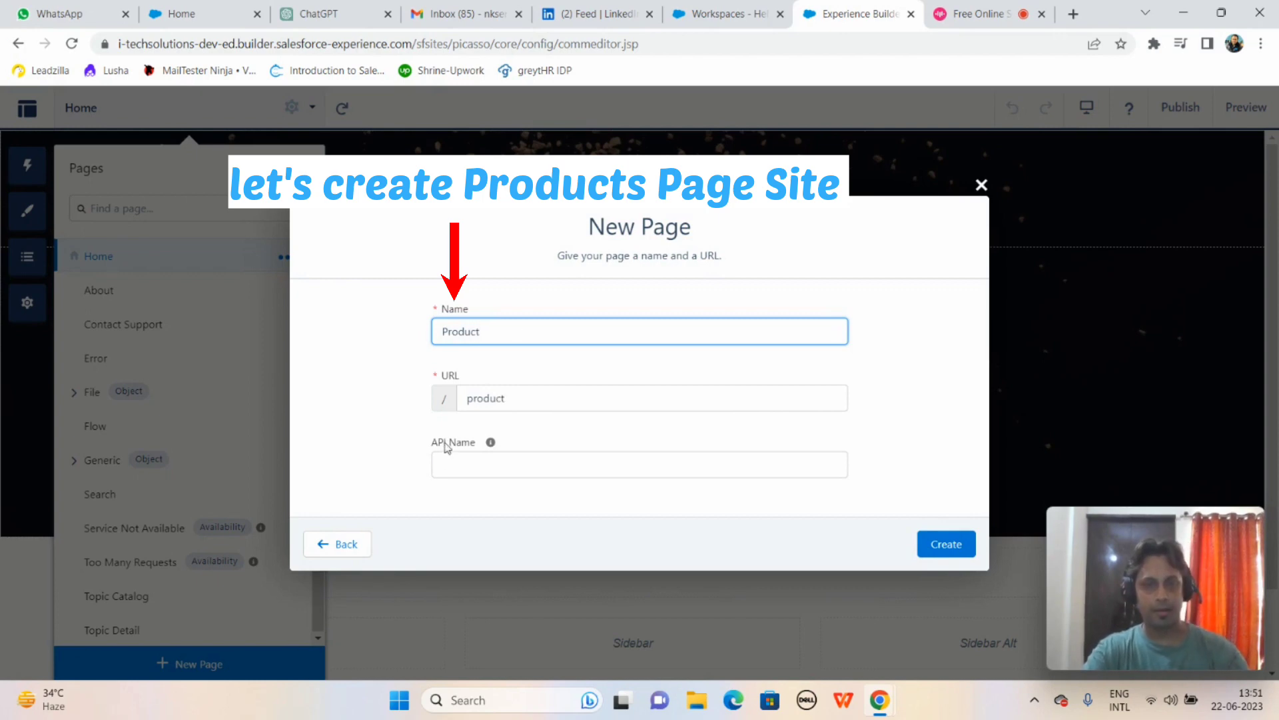
click(482, 466)
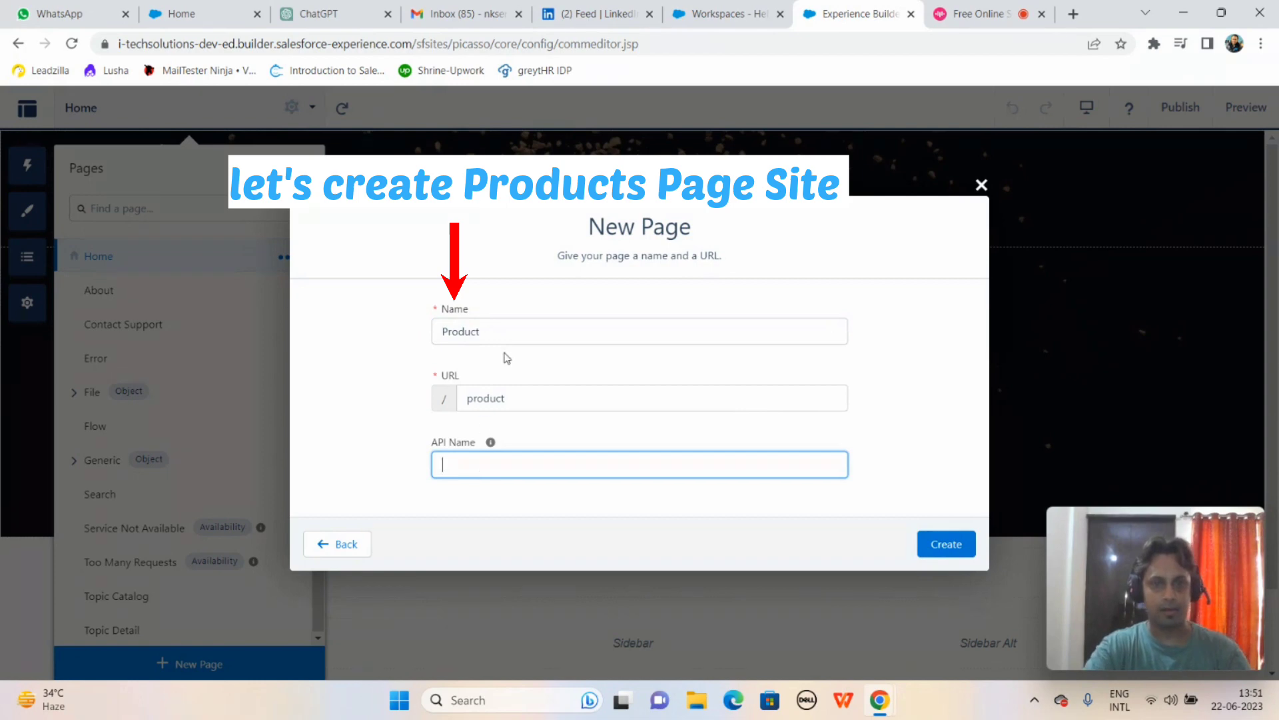
click(501, 324)
text(s)
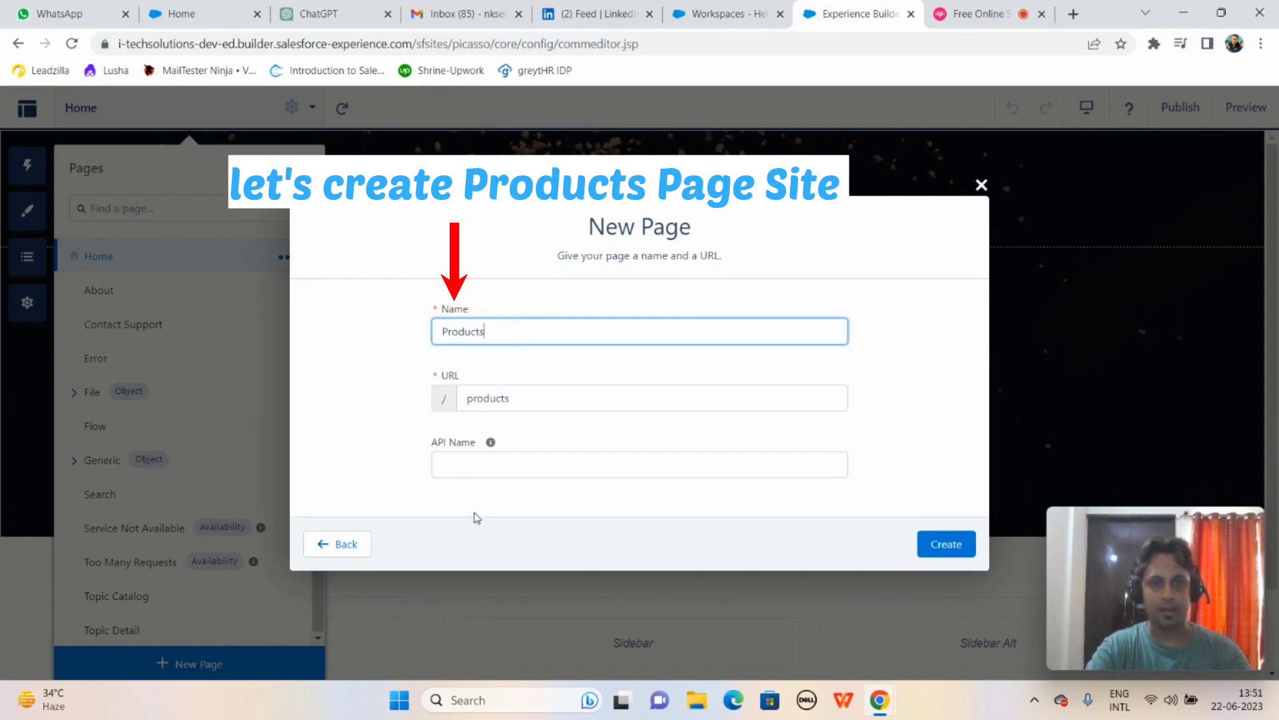
key(ctrl+a)
key(BackSpace)
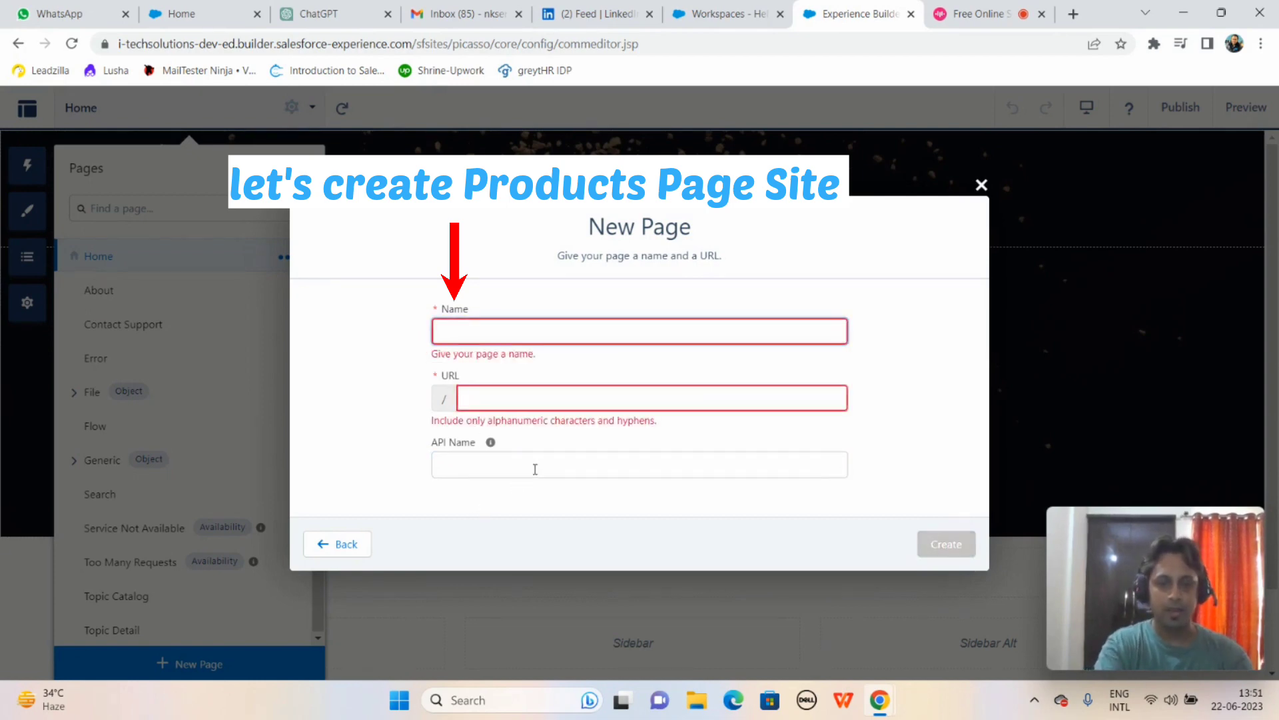
text(Products)
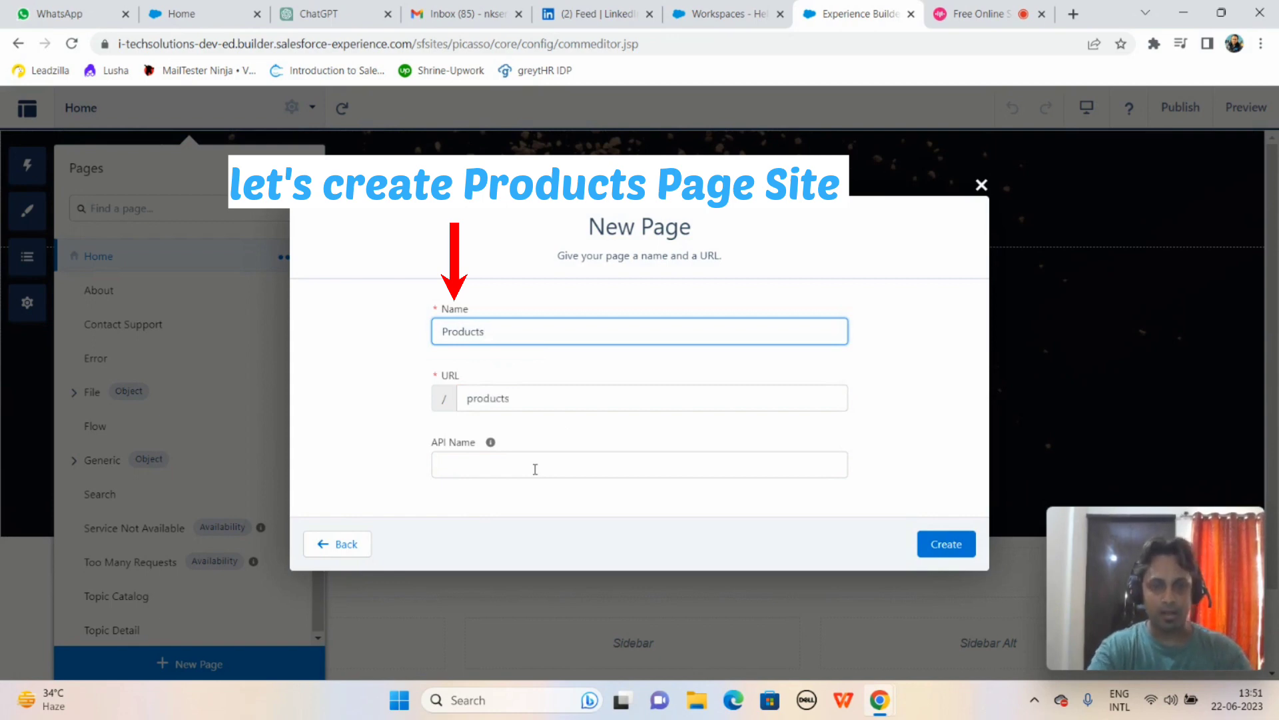
click(507, 465)
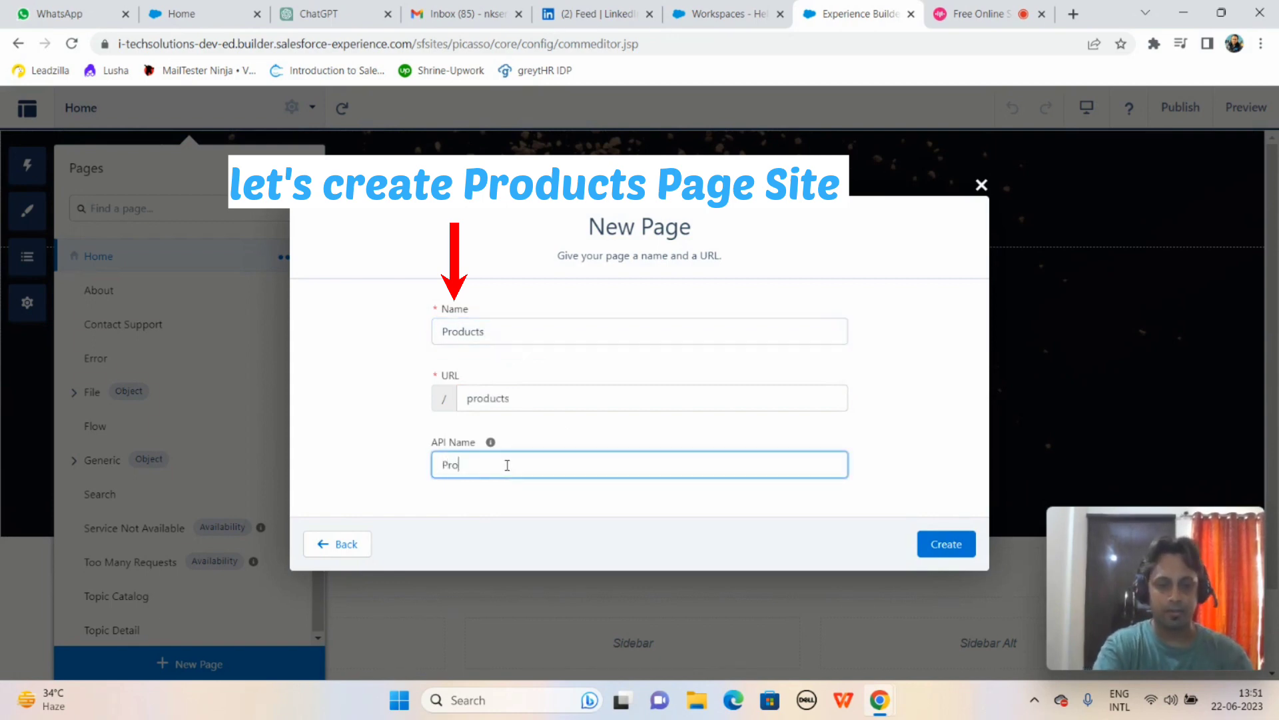
click(950, 553)
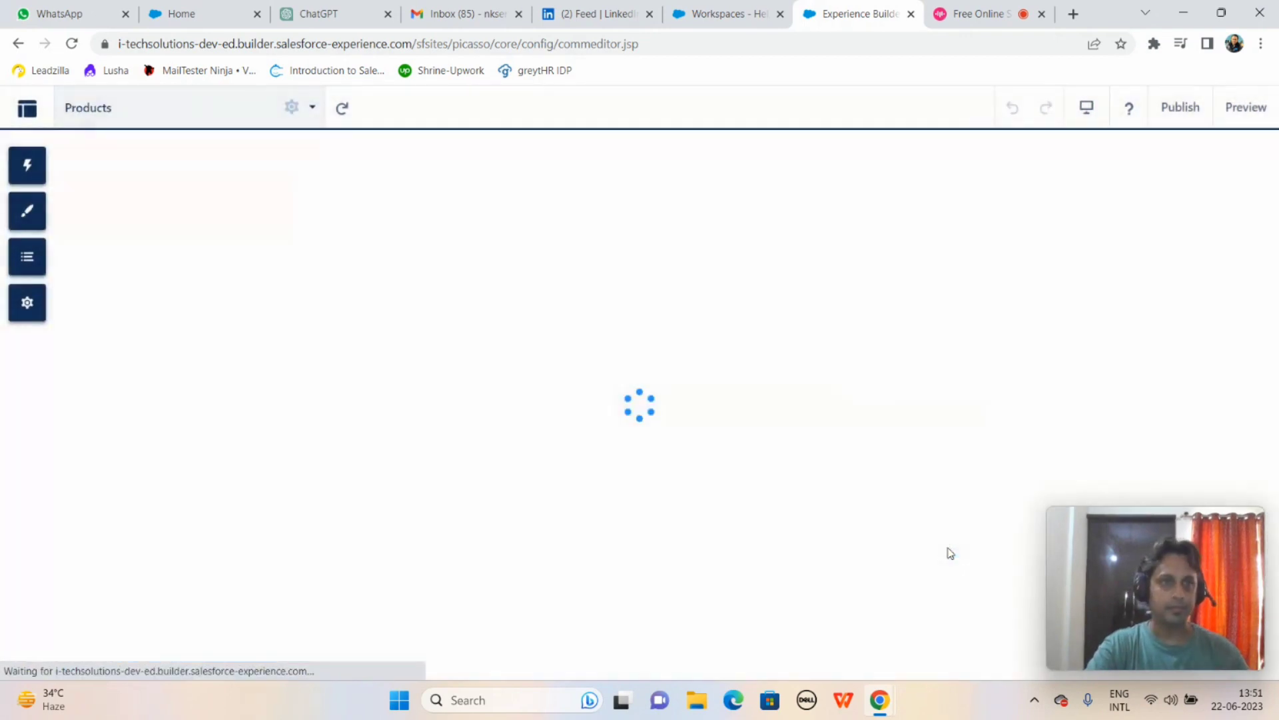
Step: Look through the site's page list and set up a further blank standard page based on the Flexible Layout
click(313, 109)
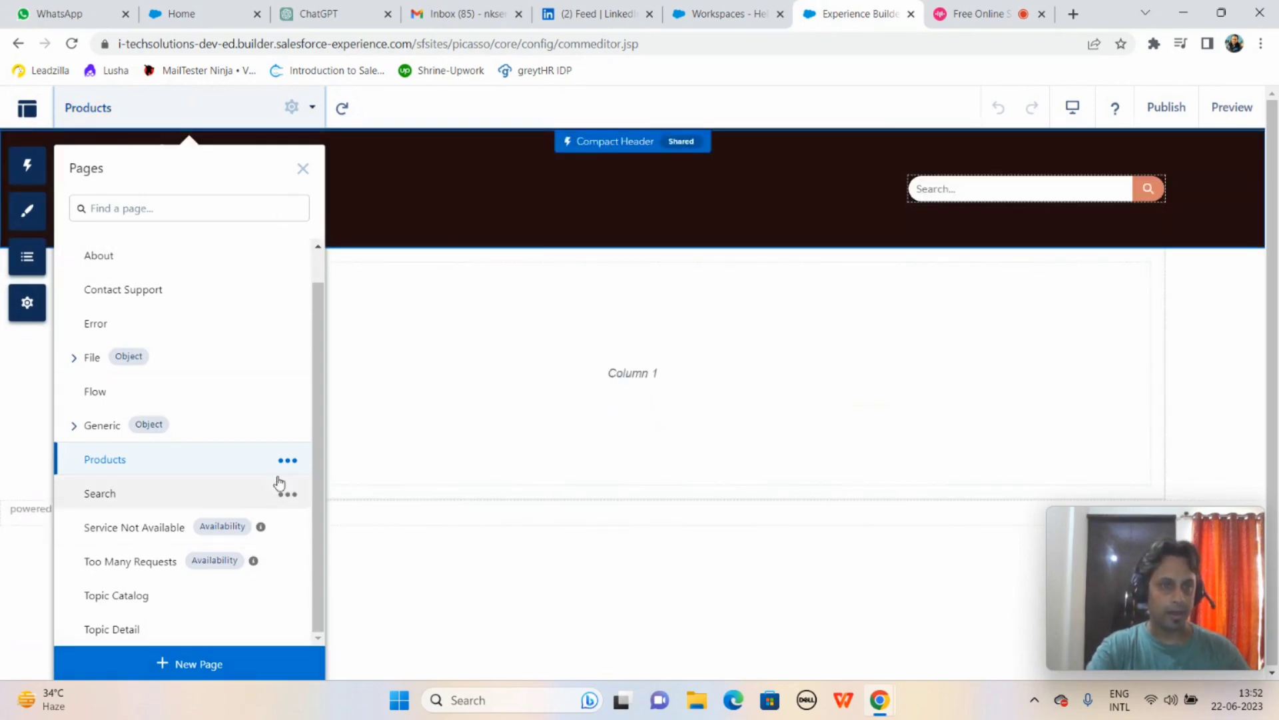
drag(321, 348, 319, 275)
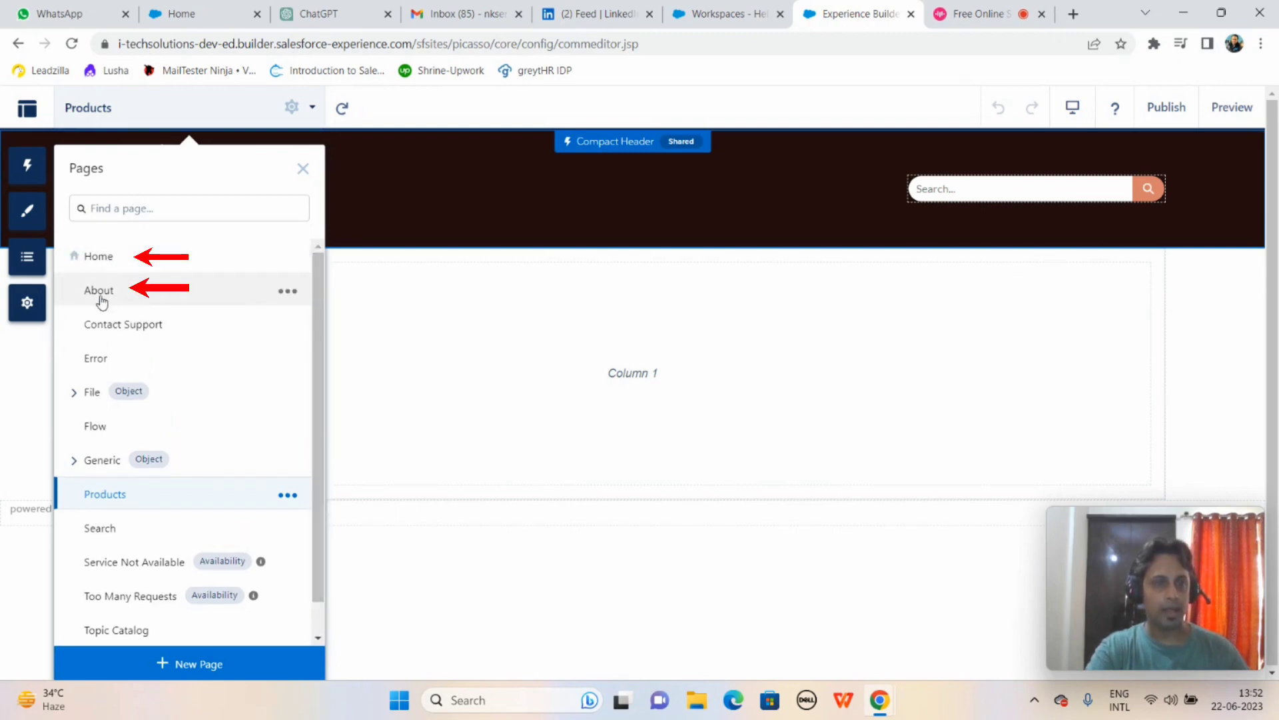
drag(318, 362, 322, 478)
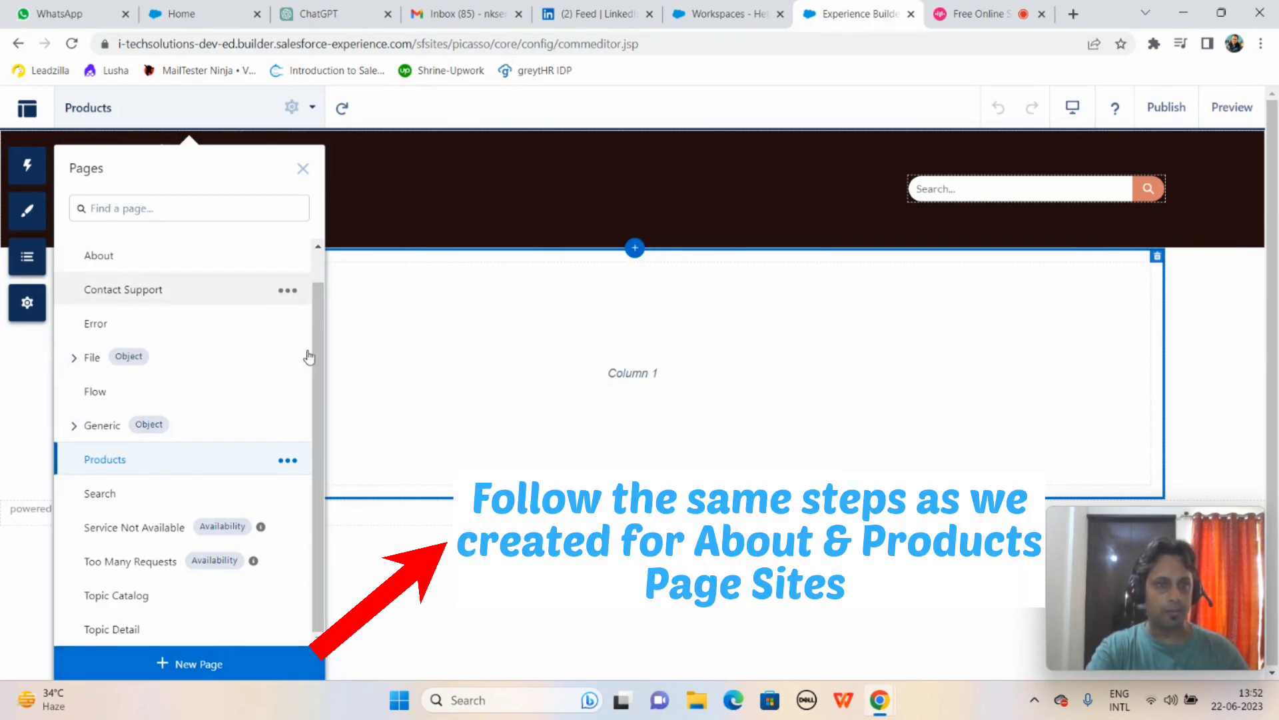
click(185, 662)
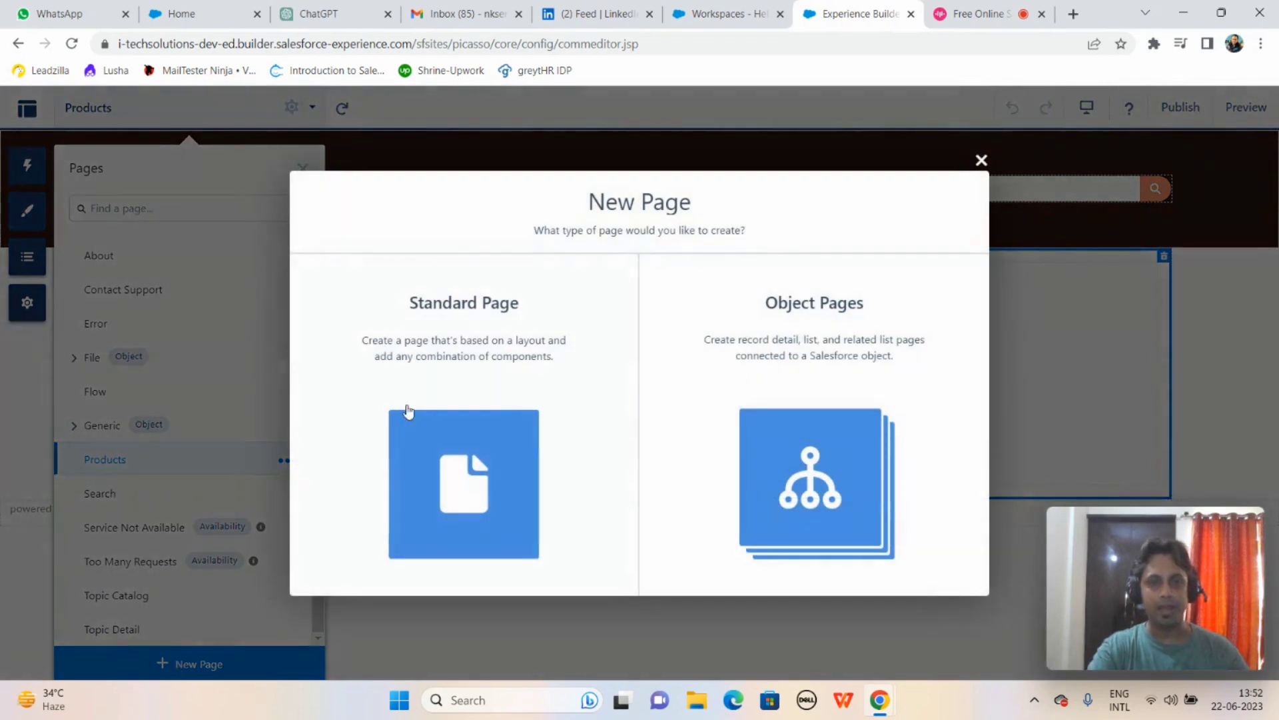
click(480, 440)
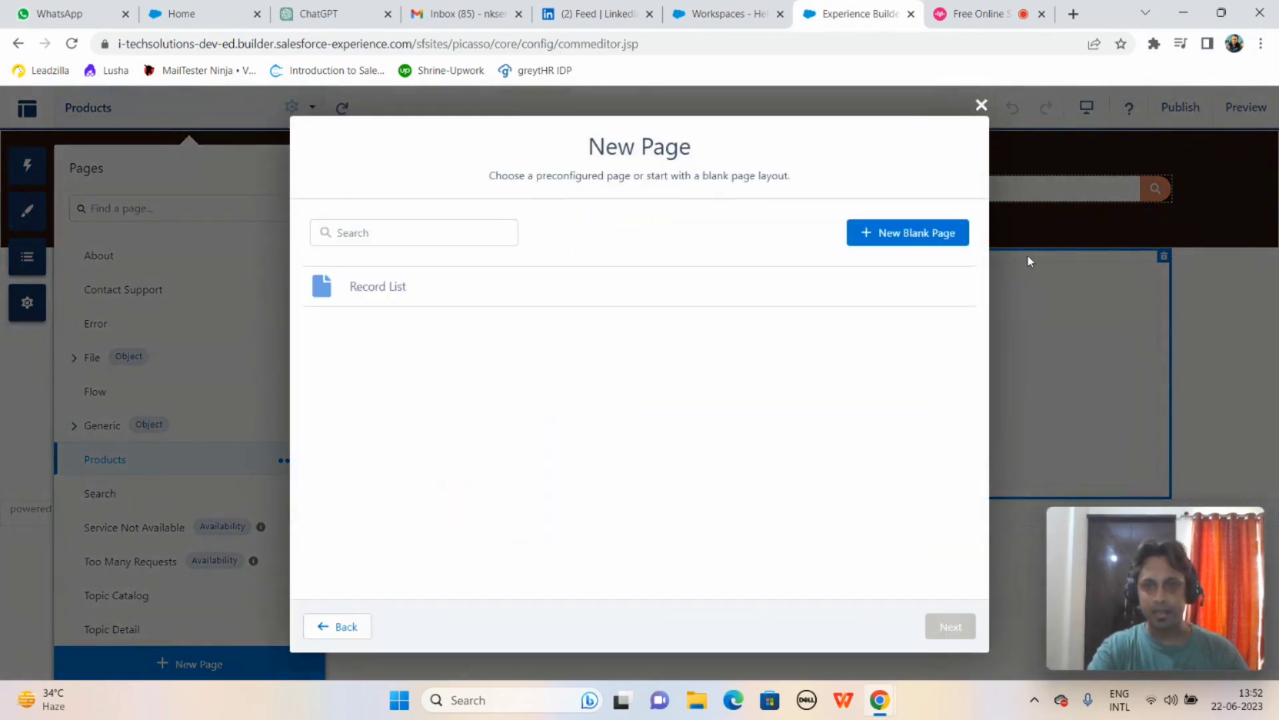
click(887, 239)
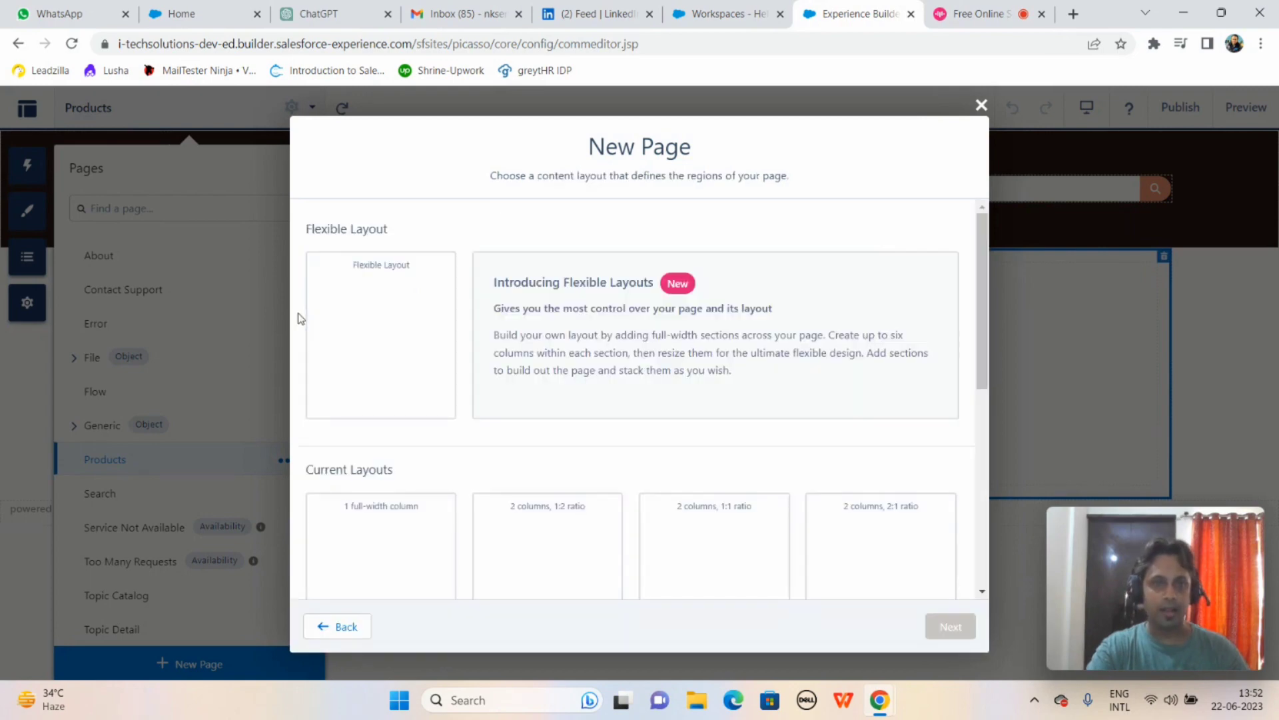
click(376, 300)
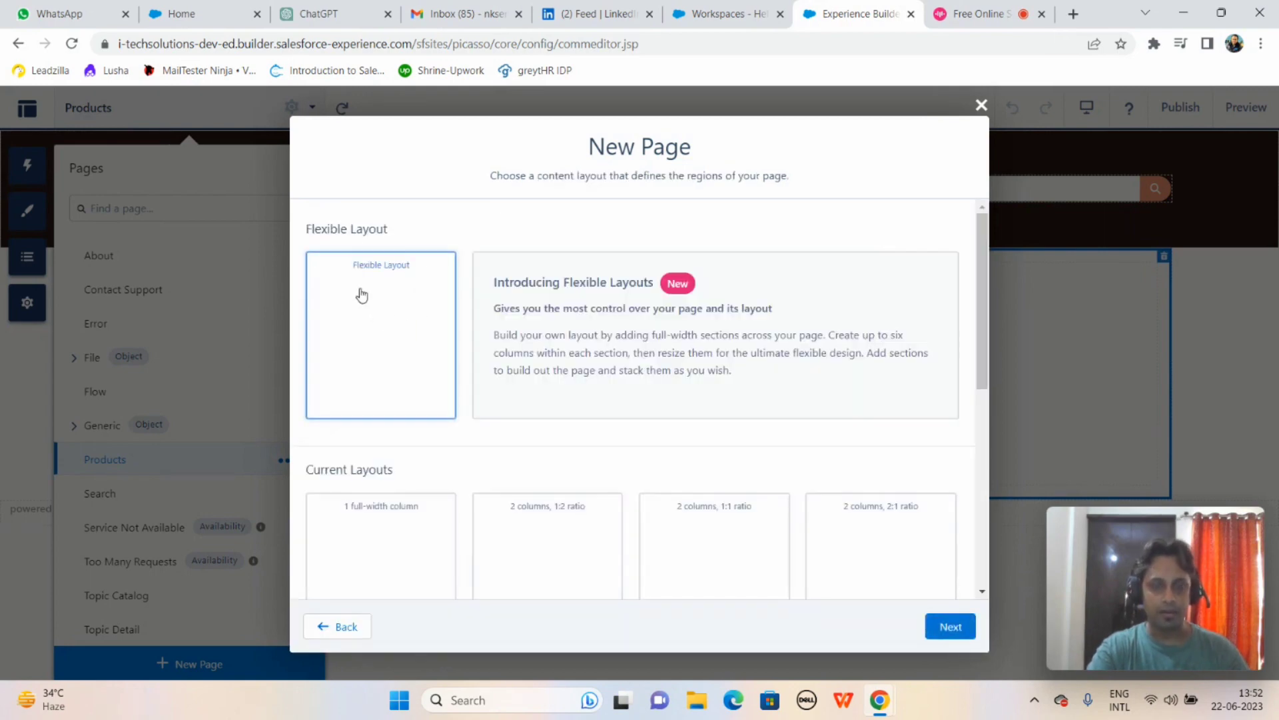
click(949, 627)
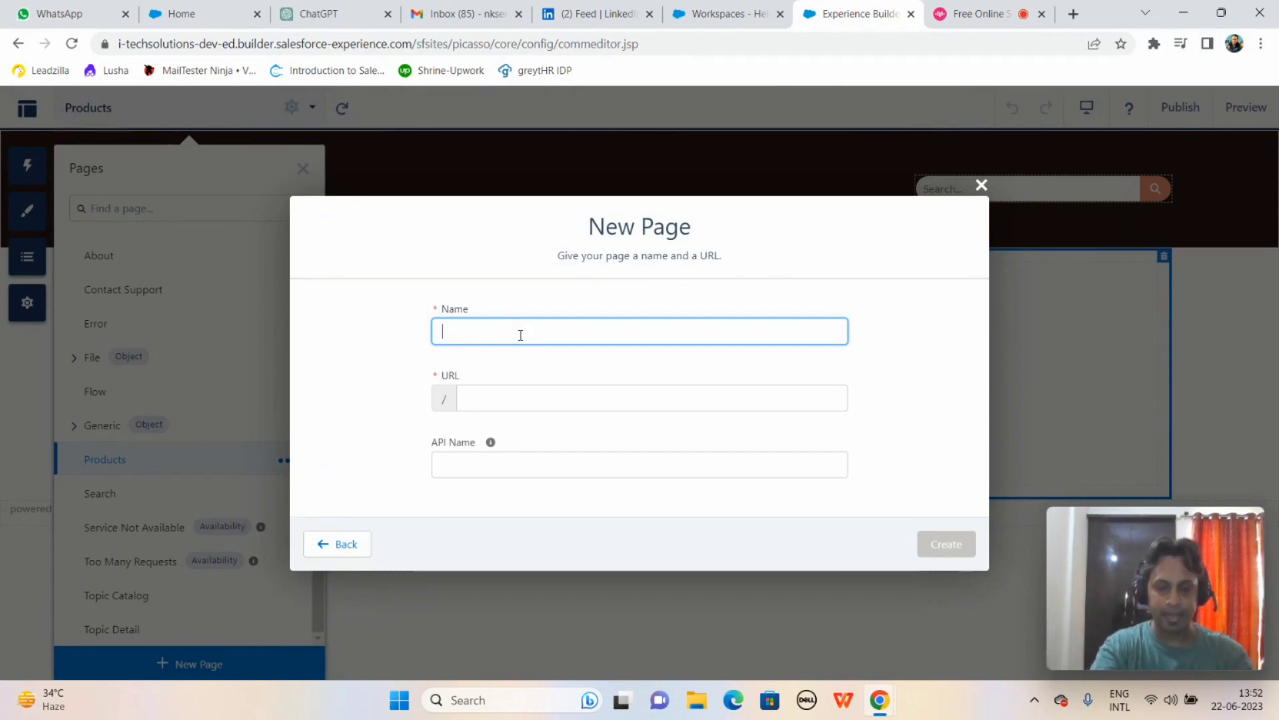
Step: Name the new page News with the URL news, set its API name to News, and create it
text(News)
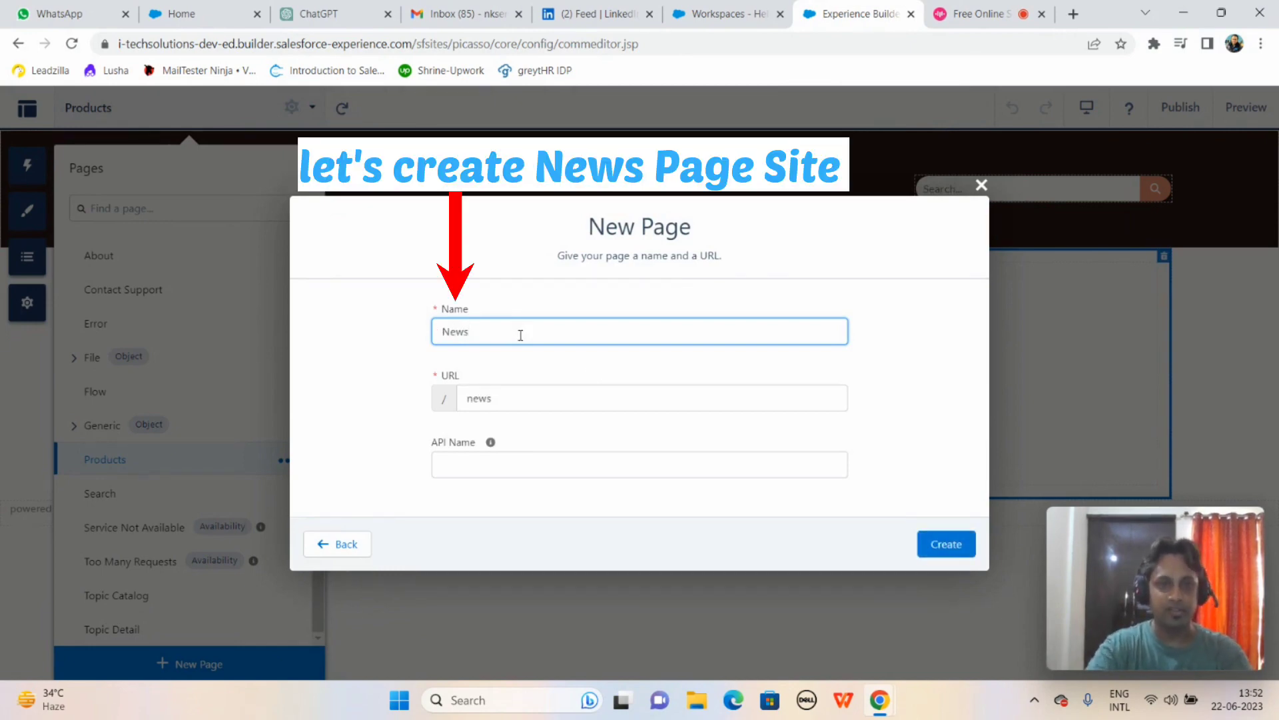
click(473, 458)
text(News)
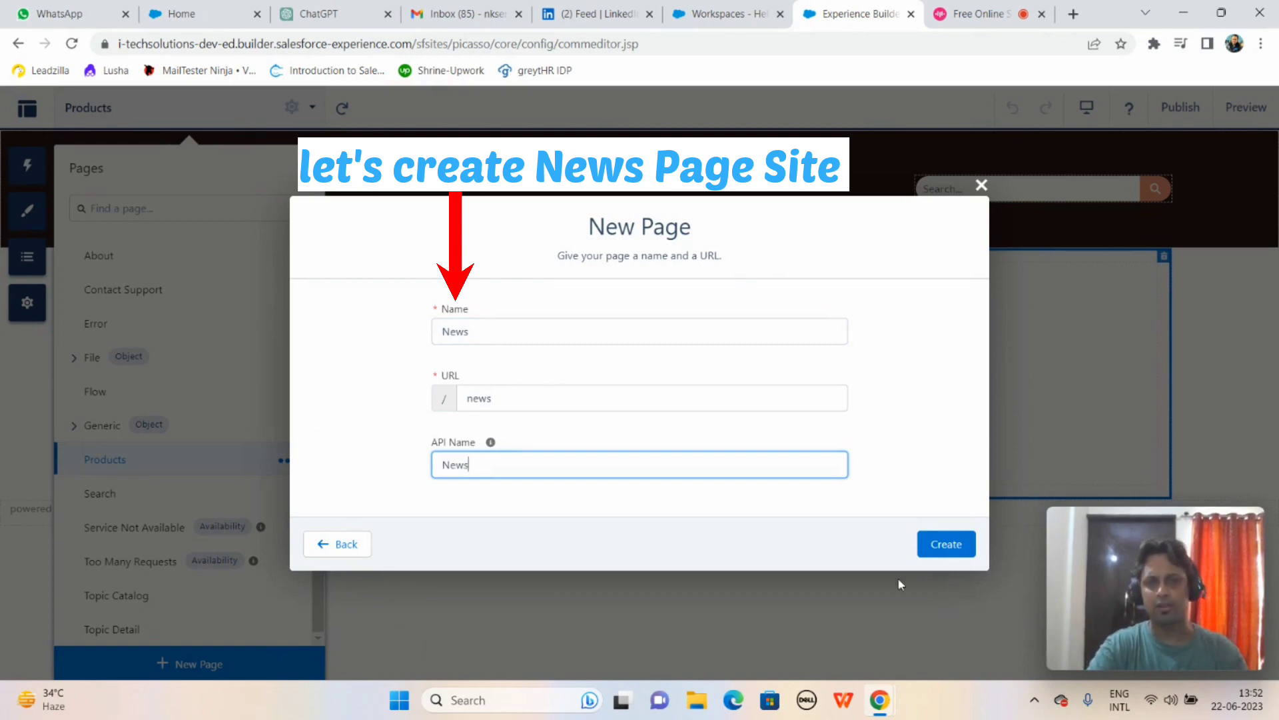
click(961, 546)
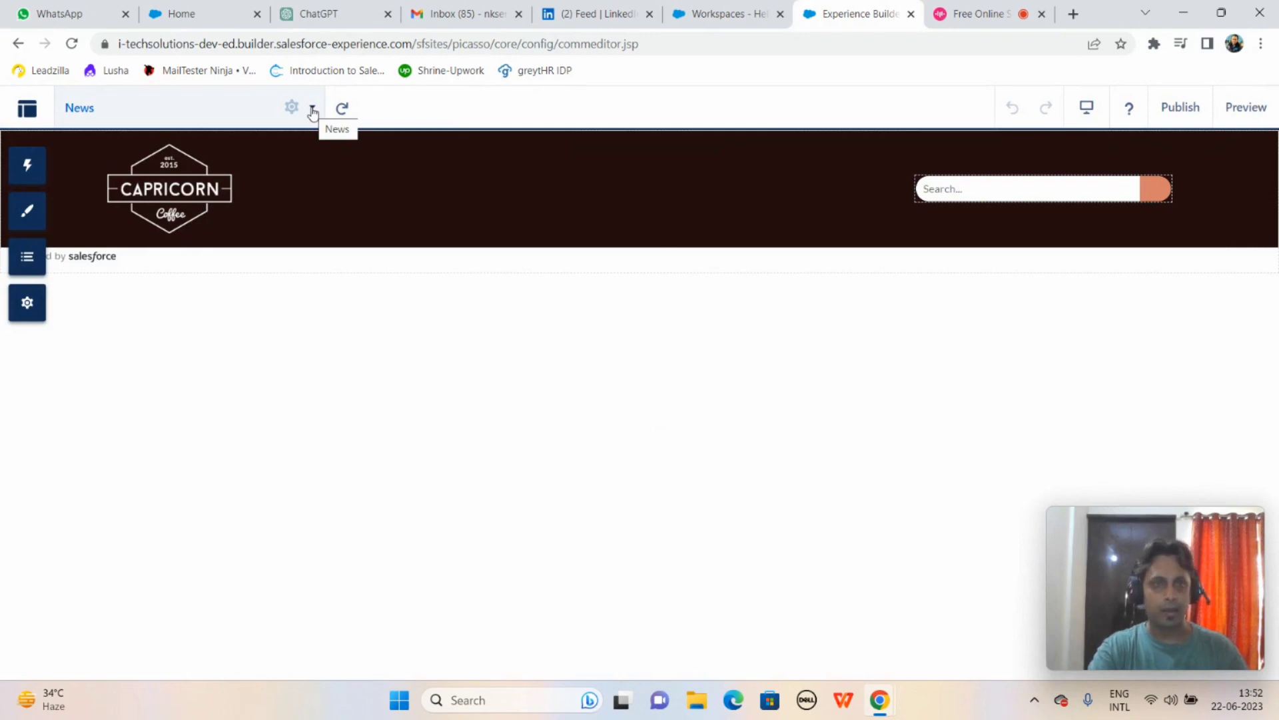
Step: Start another new blank standard page from the site's page list using the Flexible Layout
click(313, 109)
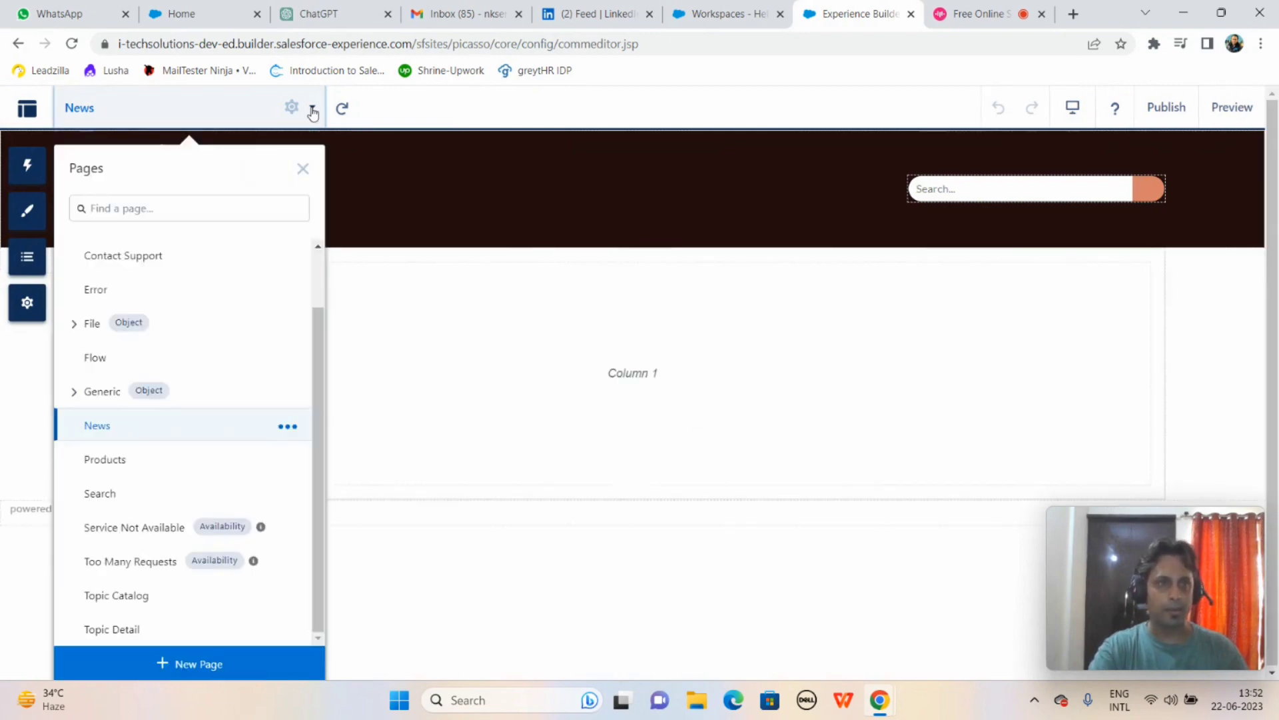
click(234, 663)
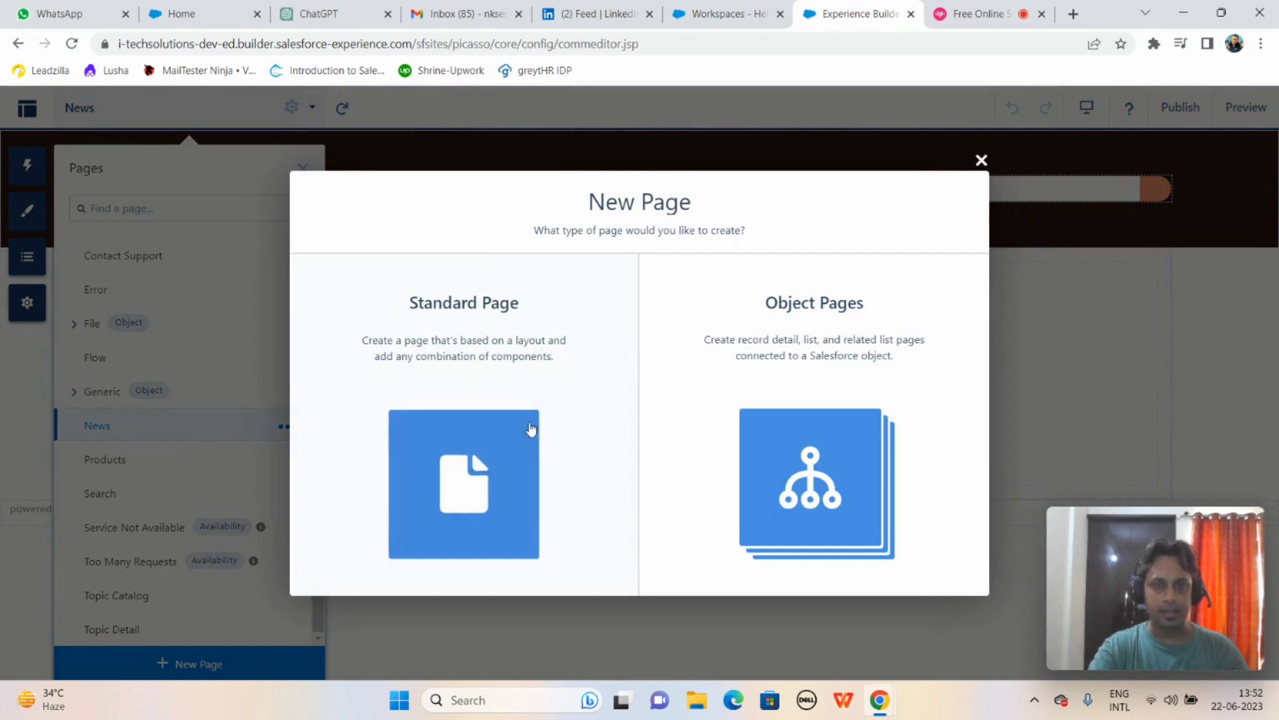
click(471, 423)
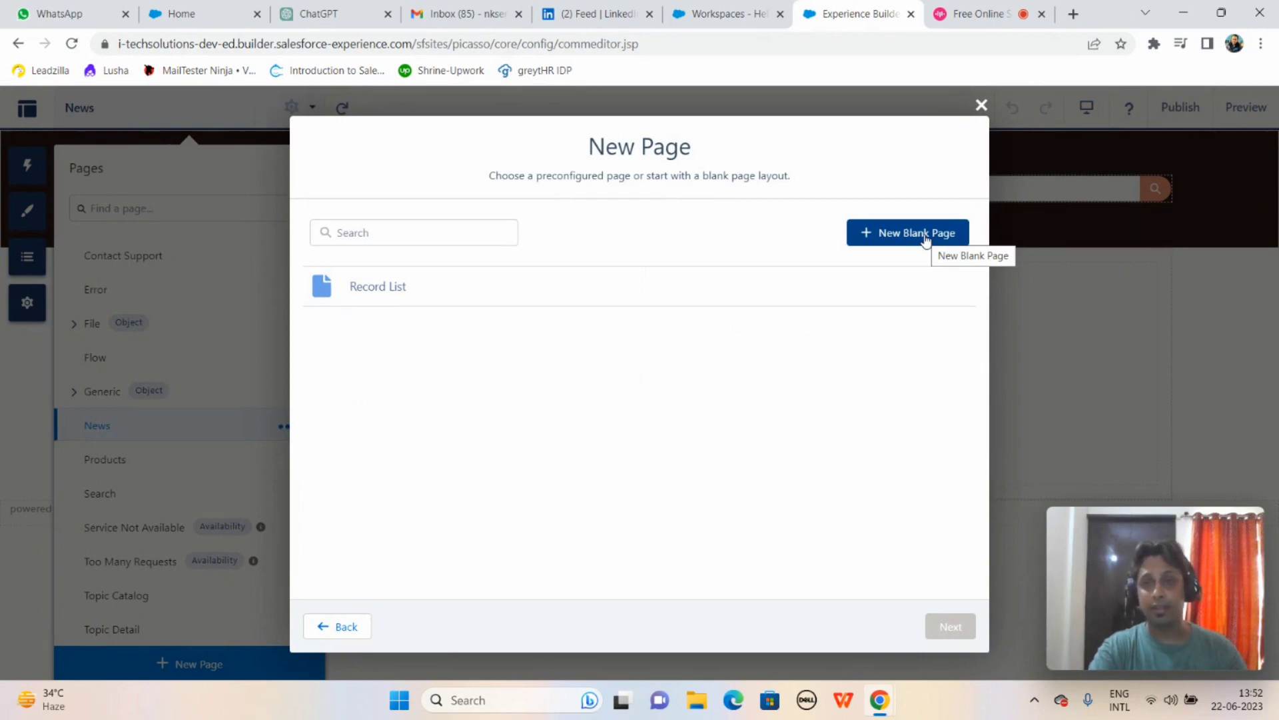
click(925, 234)
click(376, 343)
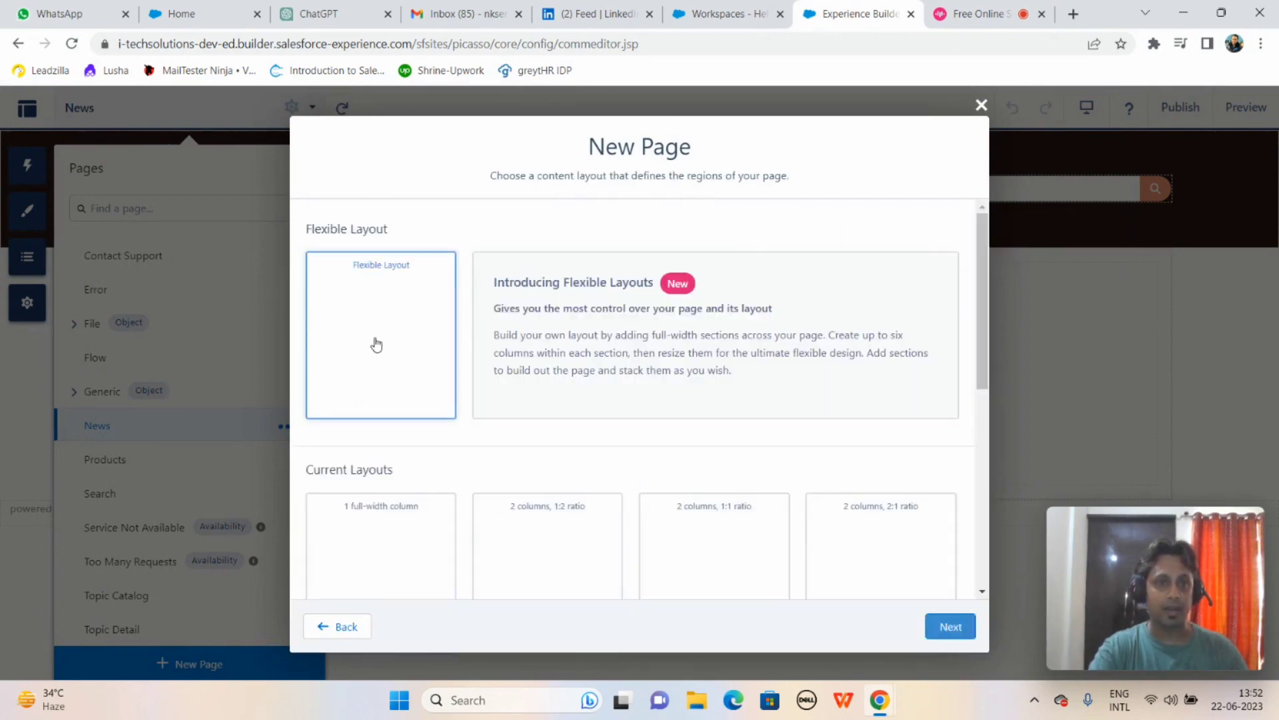
click(951, 627)
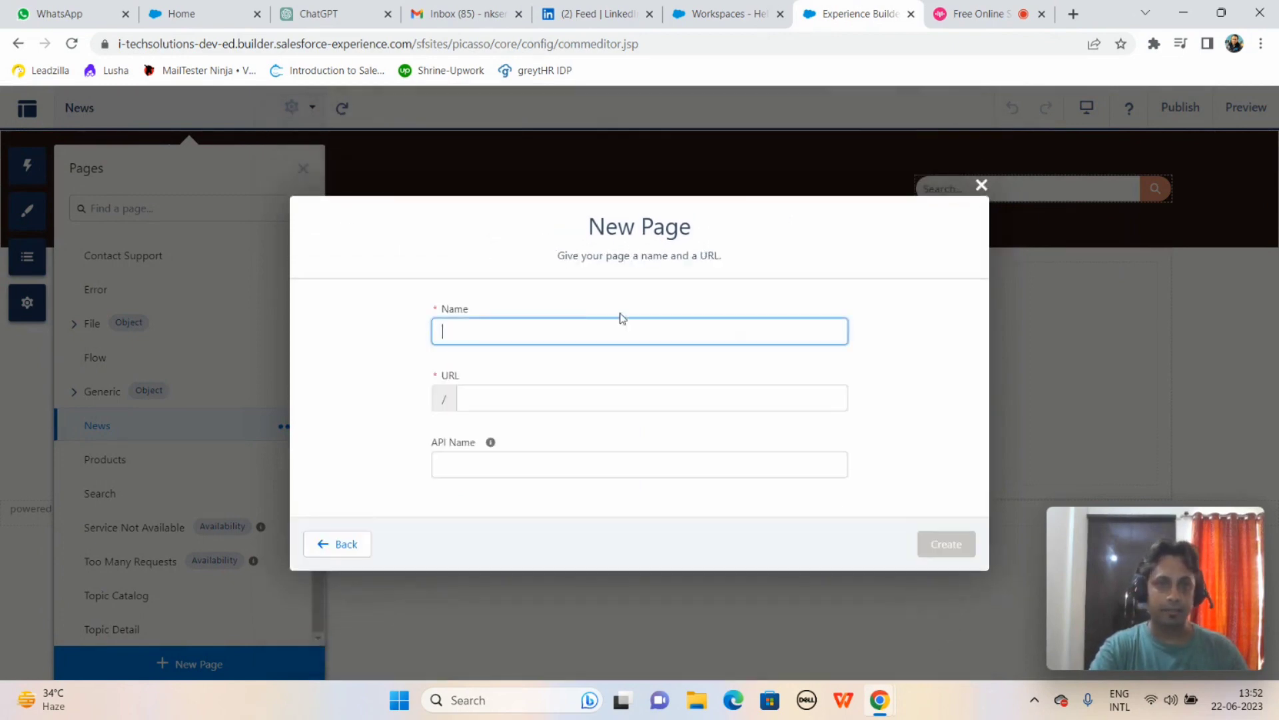
Step: Name the new page Blogs with the URL blogs, set its API name to Blogs, and create it
text(B)
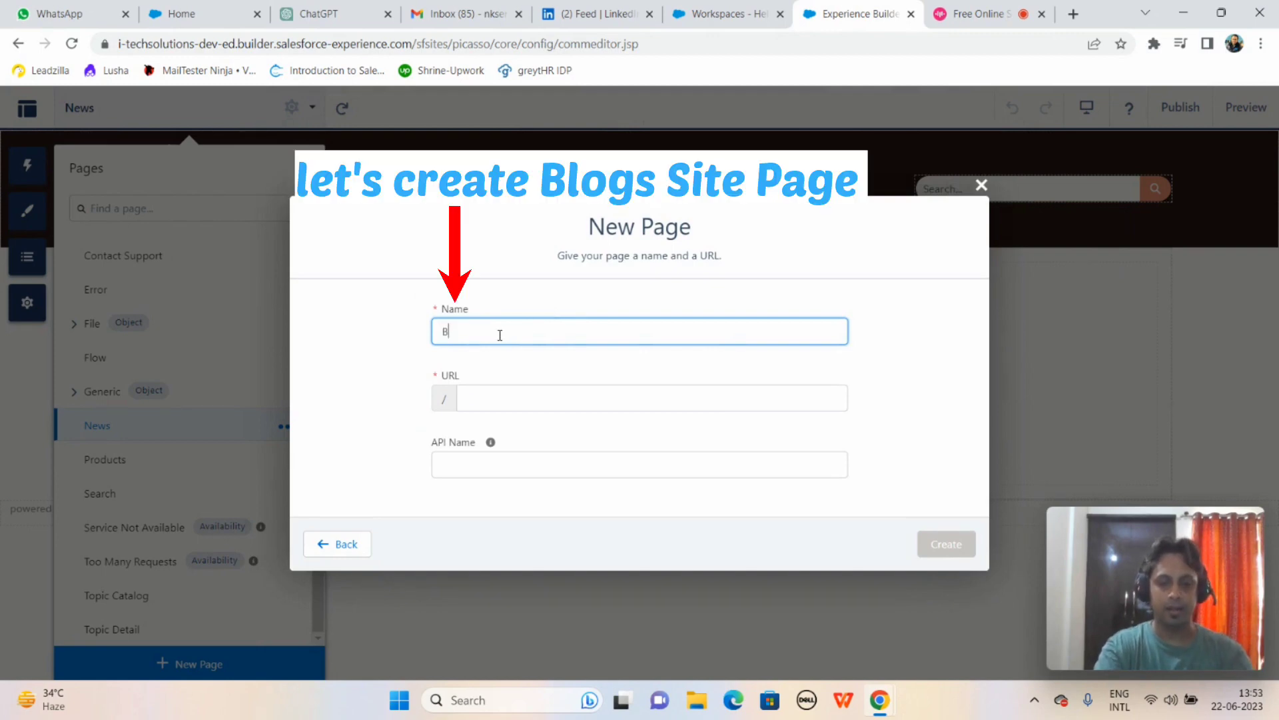
text(logs)
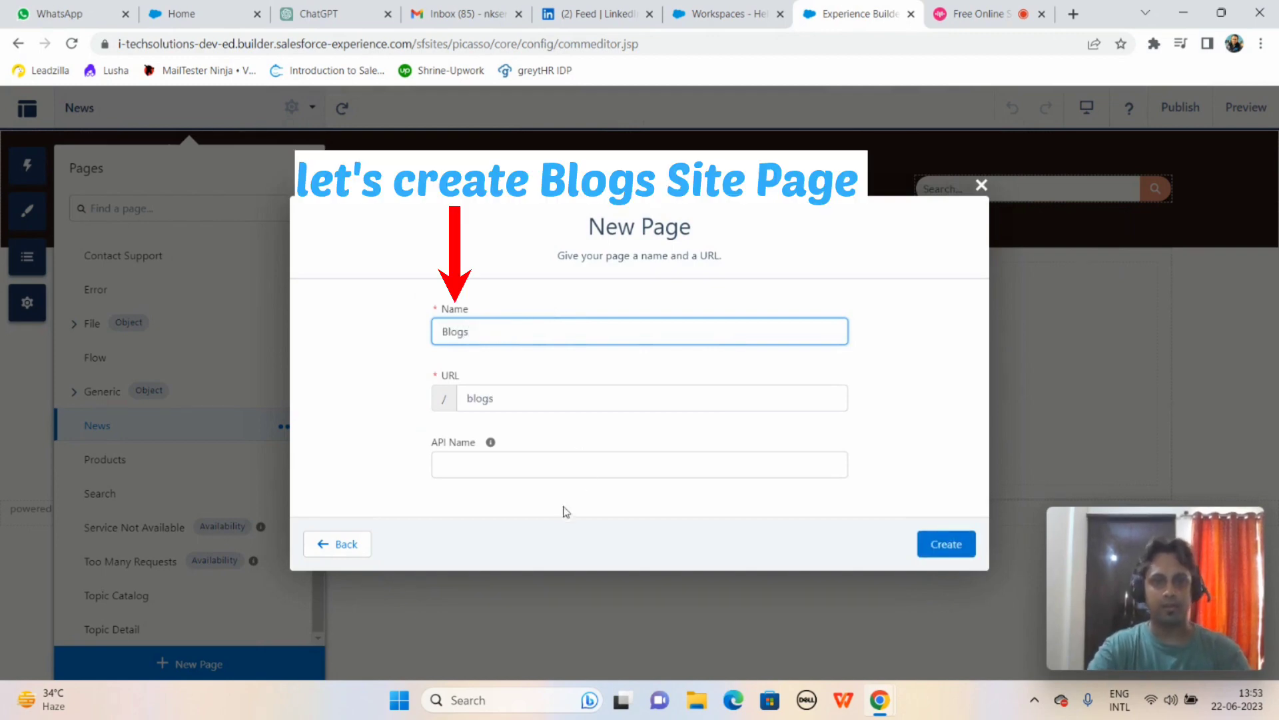
click(473, 466)
text(Blo)
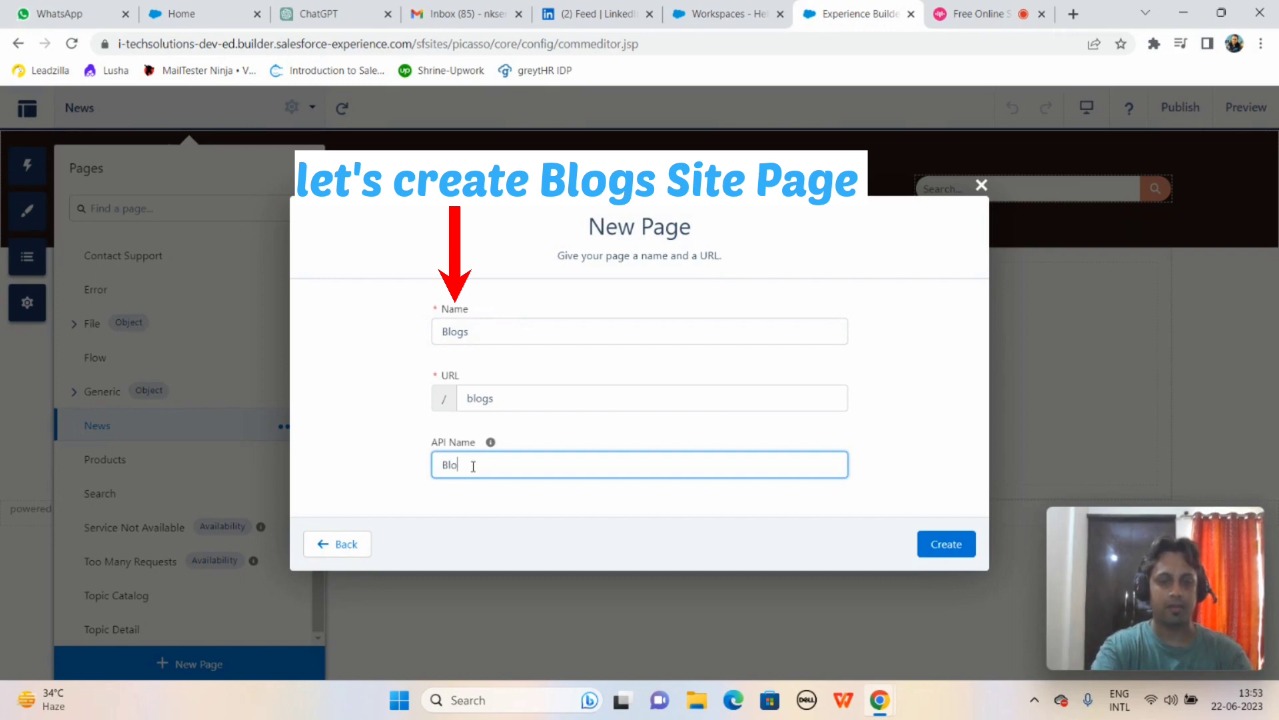
text(gs)
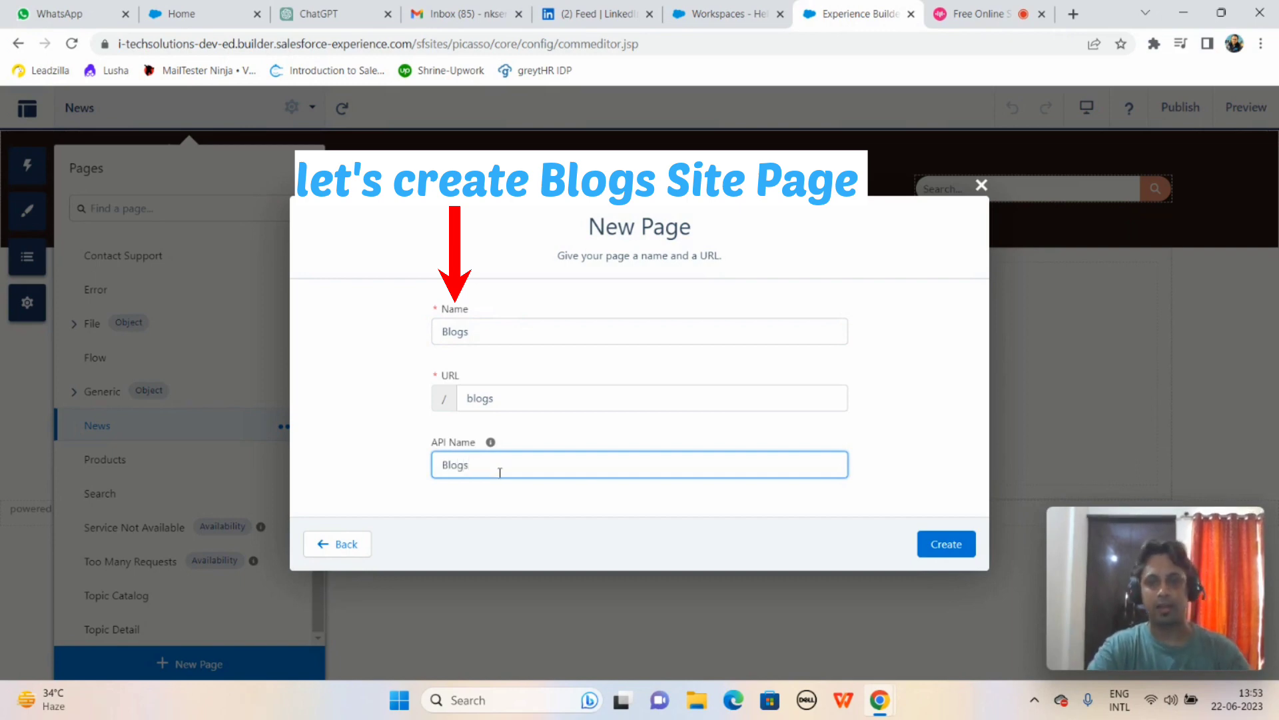
click(946, 545)
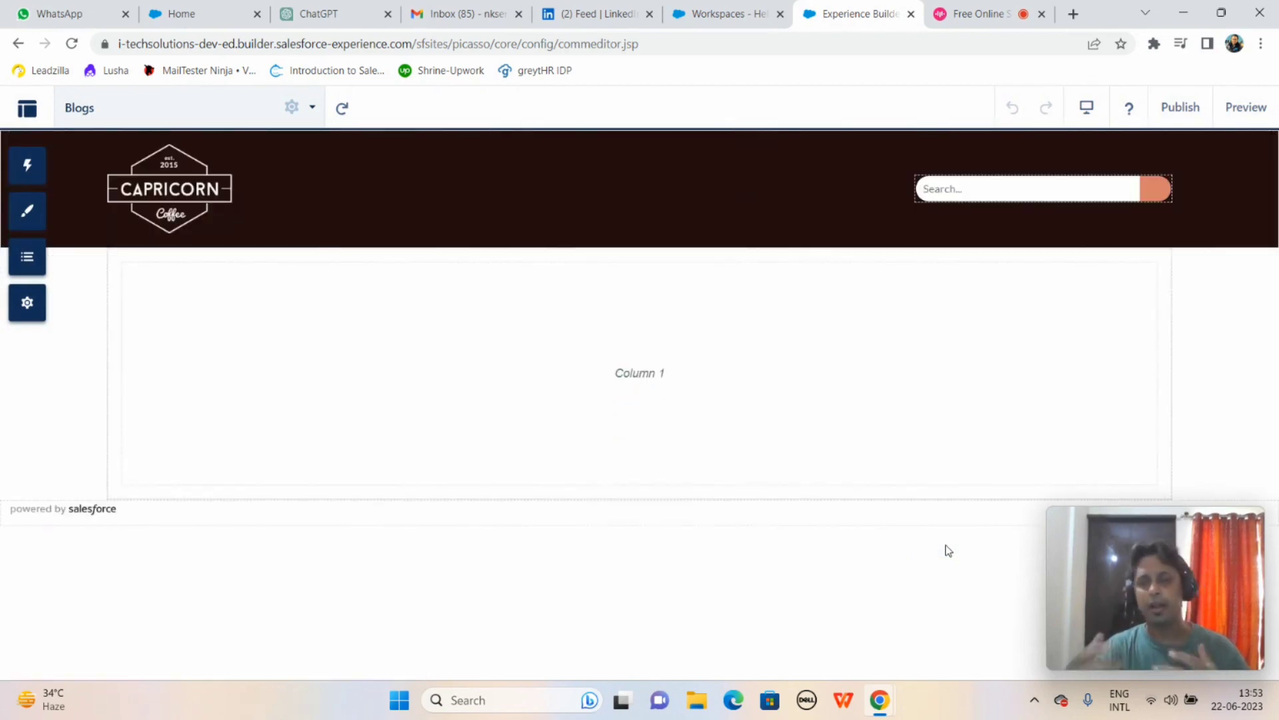
Step: Begin one more blank standard page based on the Flexible Layout
click(313, 108)
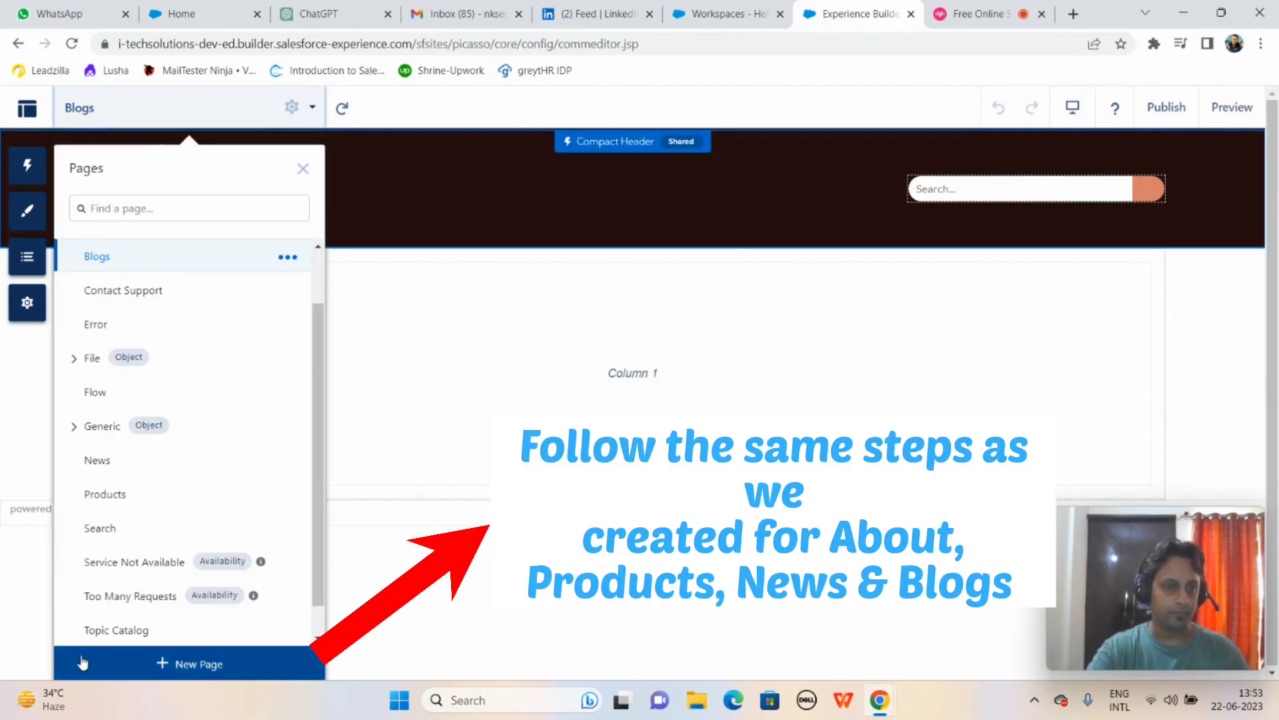
click(232, 668)
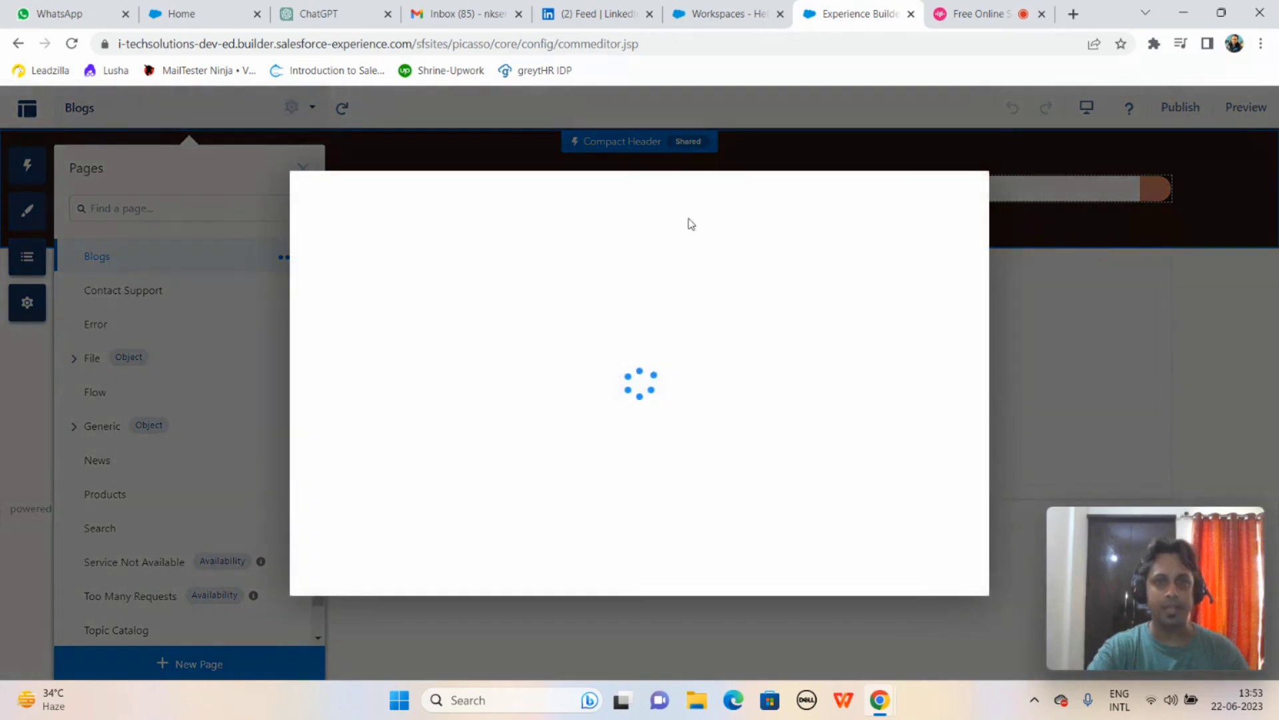
click(449, 386)
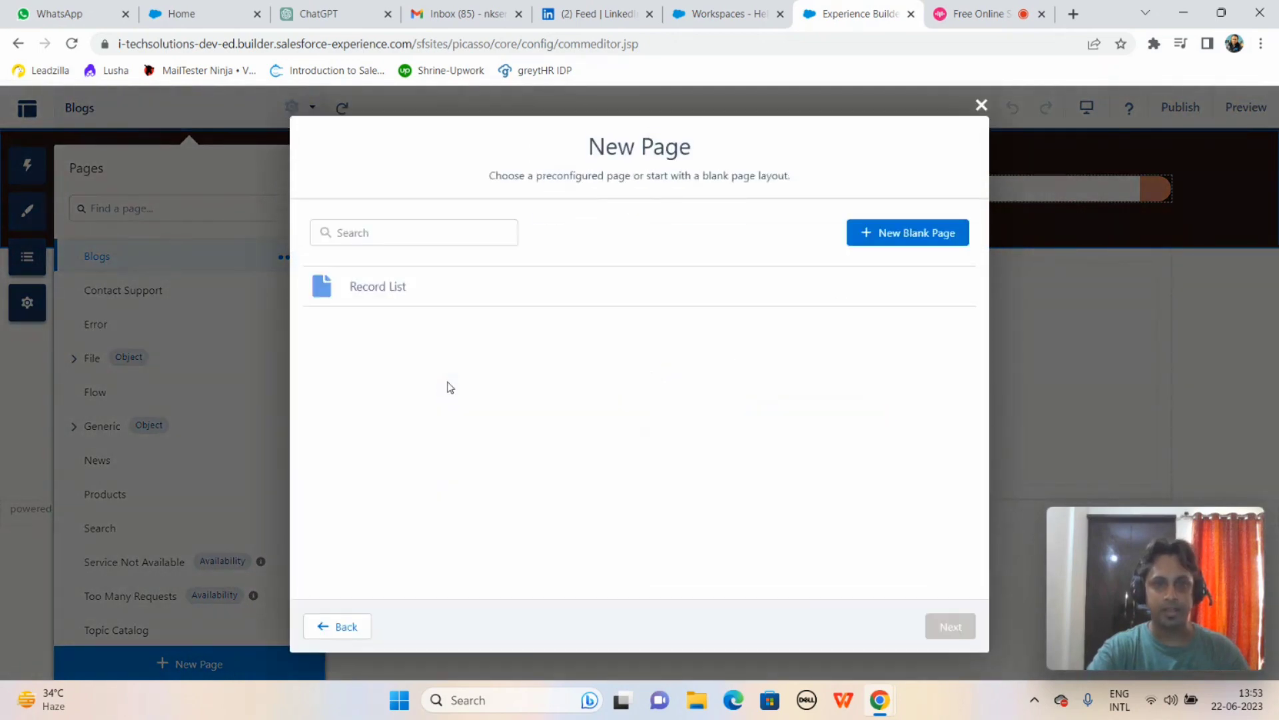
click(931, 242)
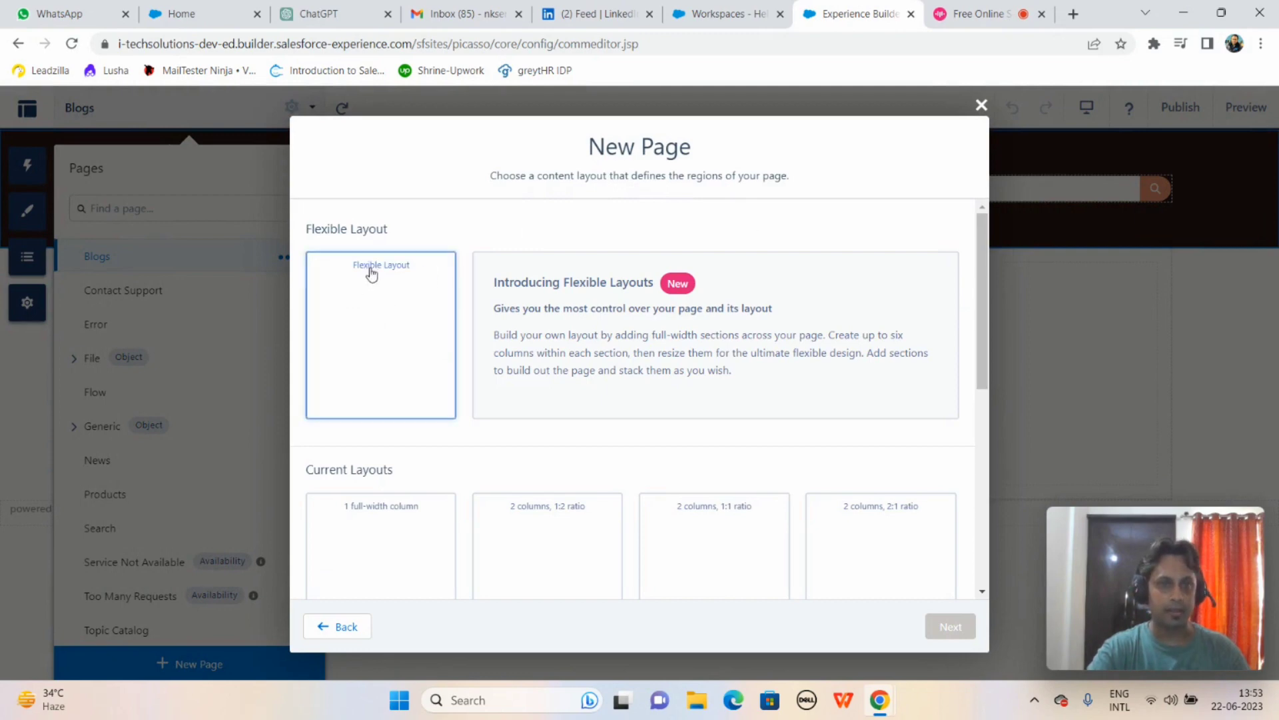
click(363, 370)
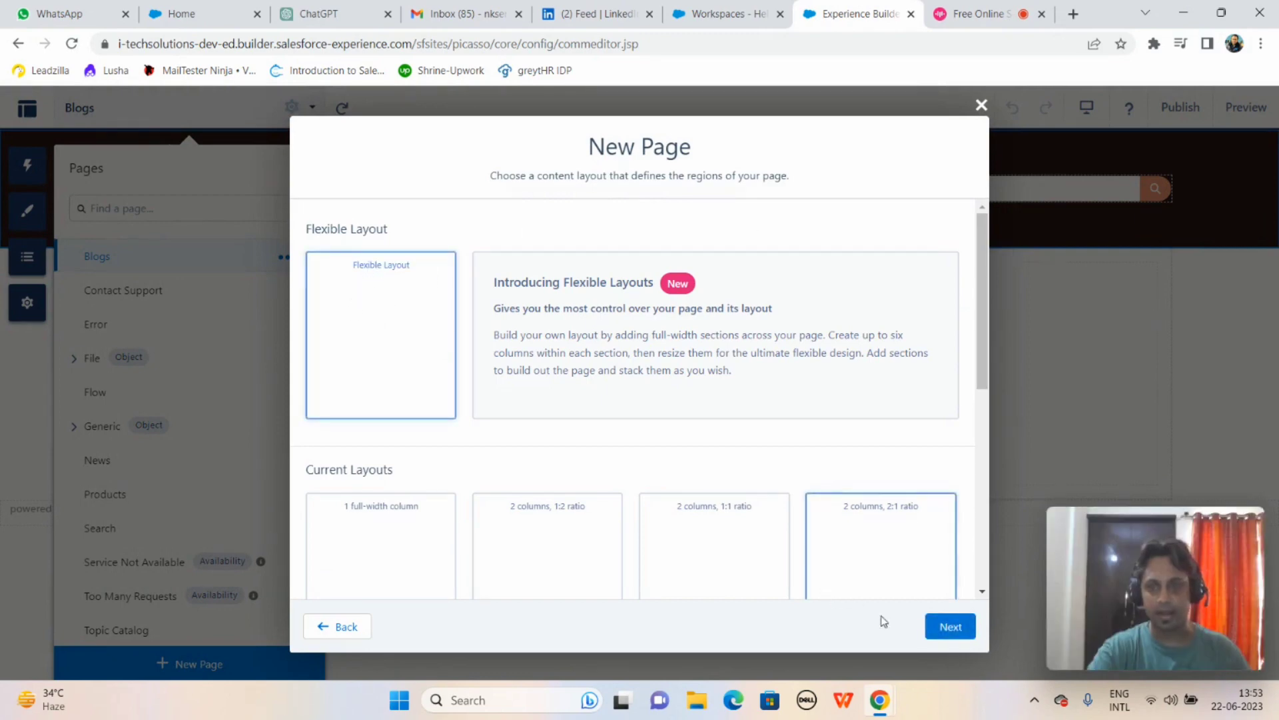
click(951, 630)
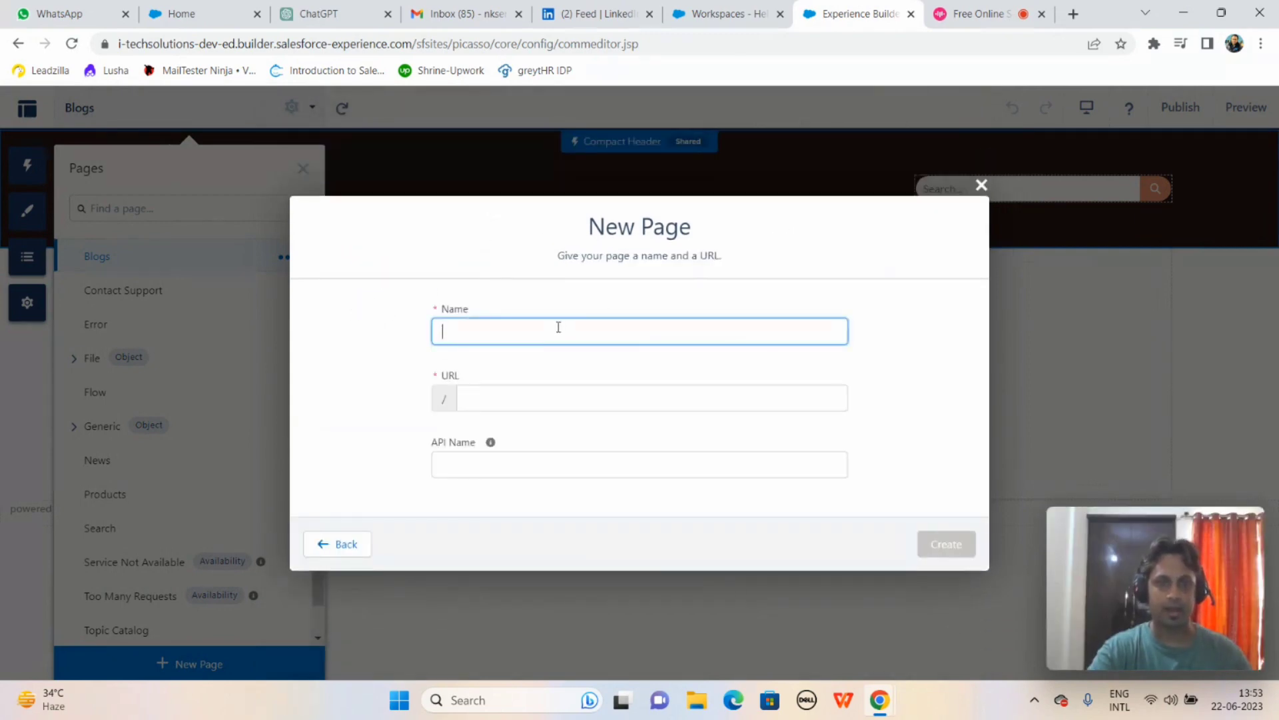
Step: Name the new page Contact with the URL contact, set its API name to Contact, and create it
text(Contact)
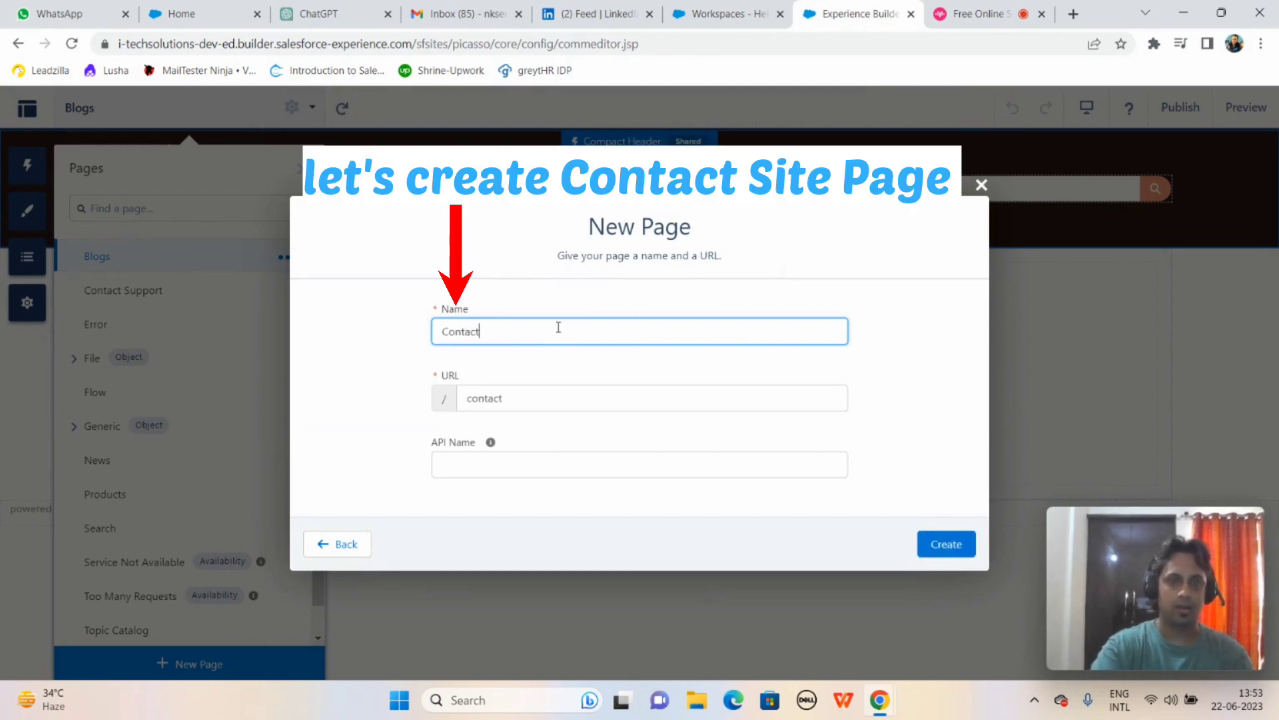
click(517, 471)
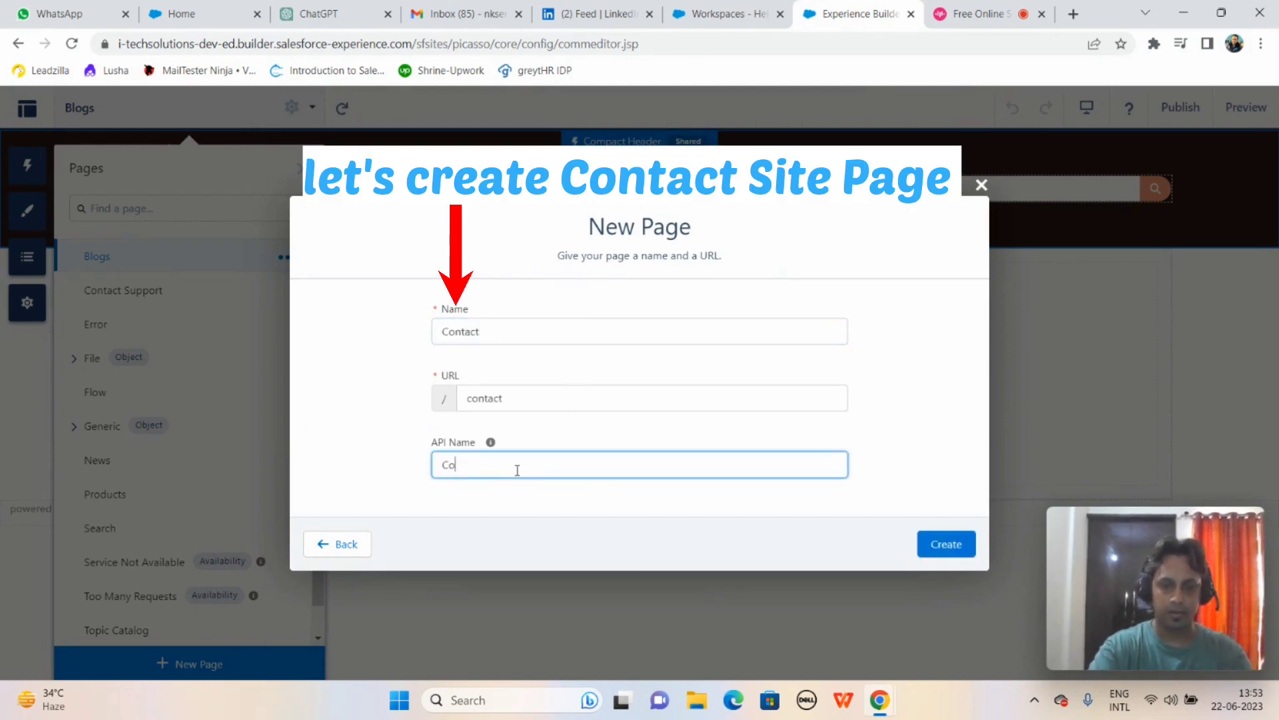
text(Contact)
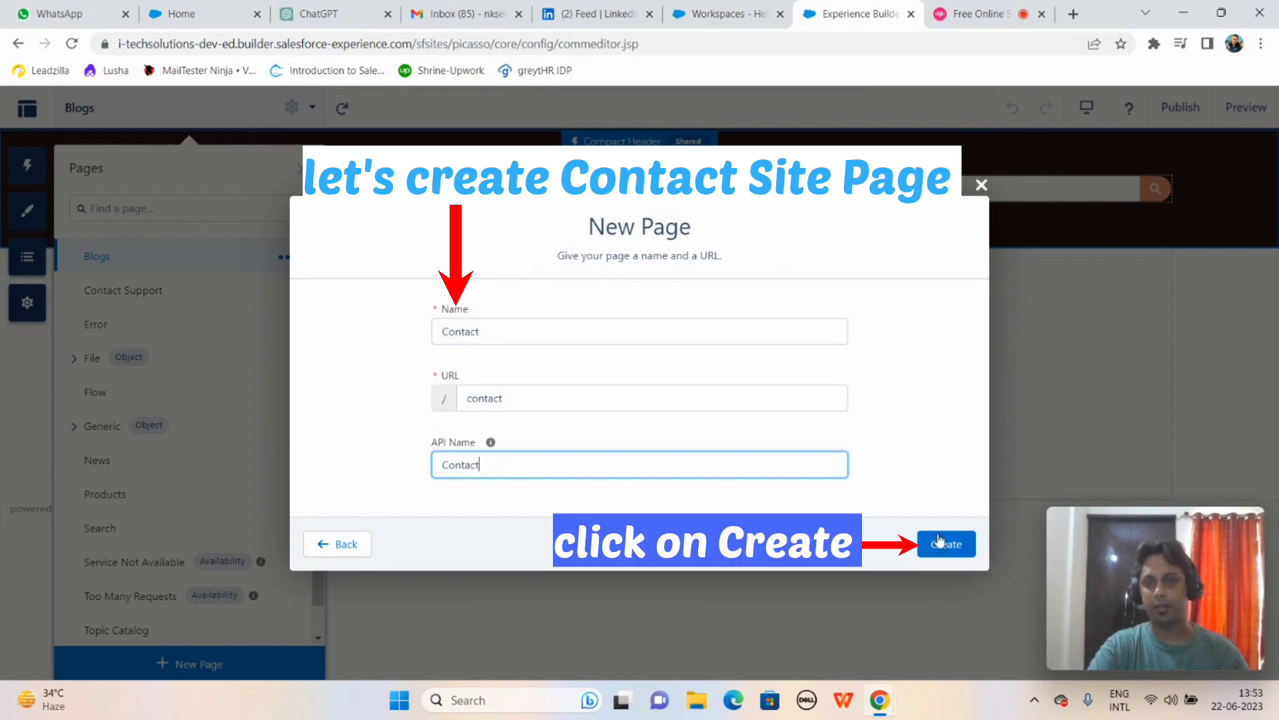
click(957, 548)
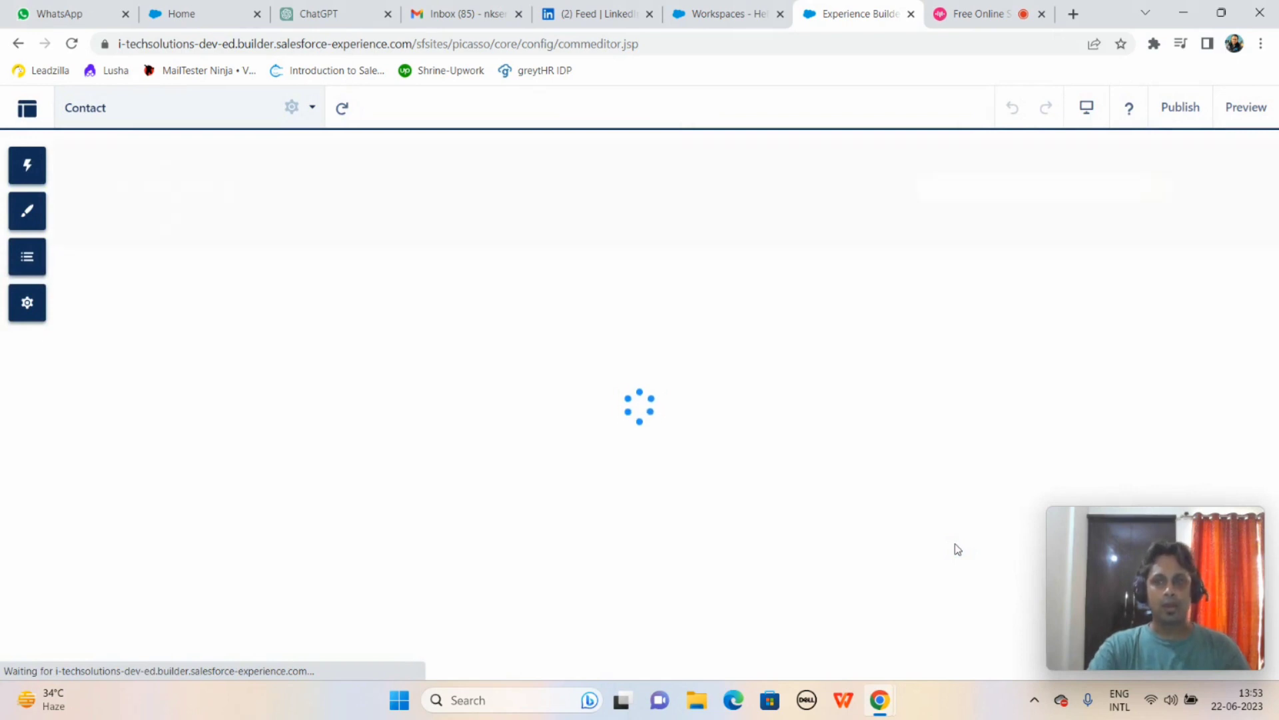
Step: Review the site's page list with the added pages and switch to the Home page
click(313, 110)
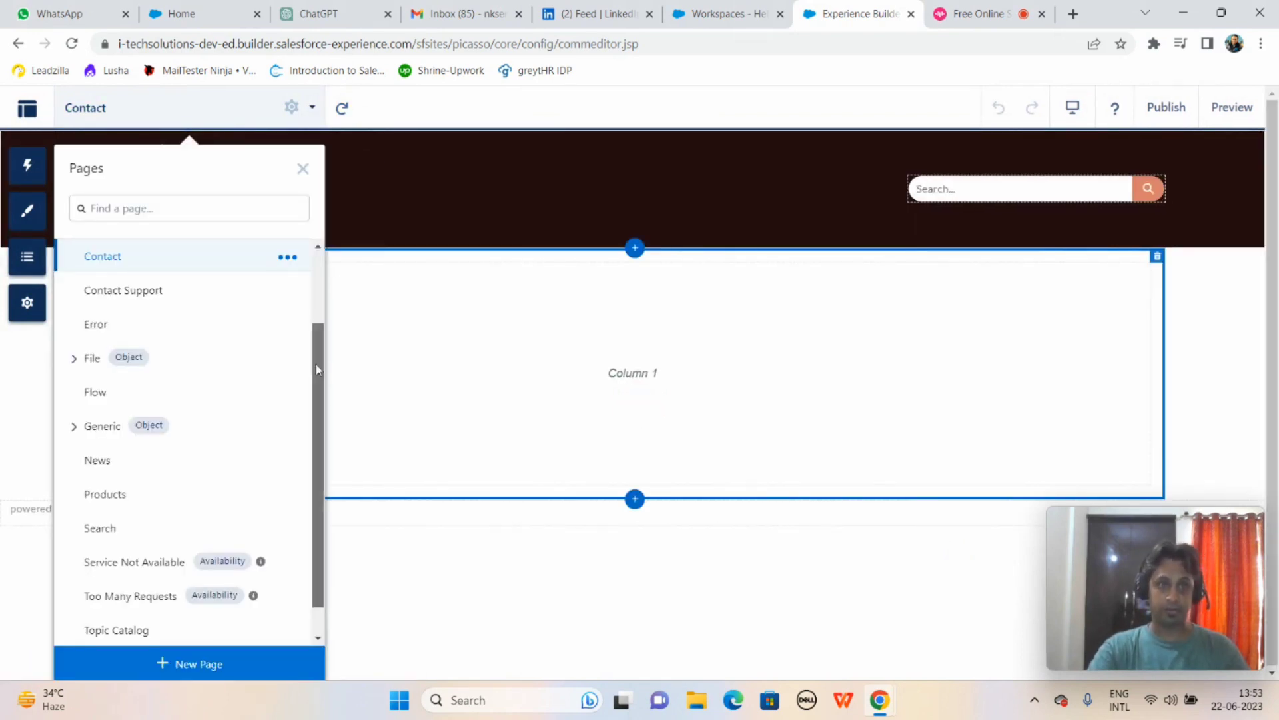
drag(316, 364, 316, 266)
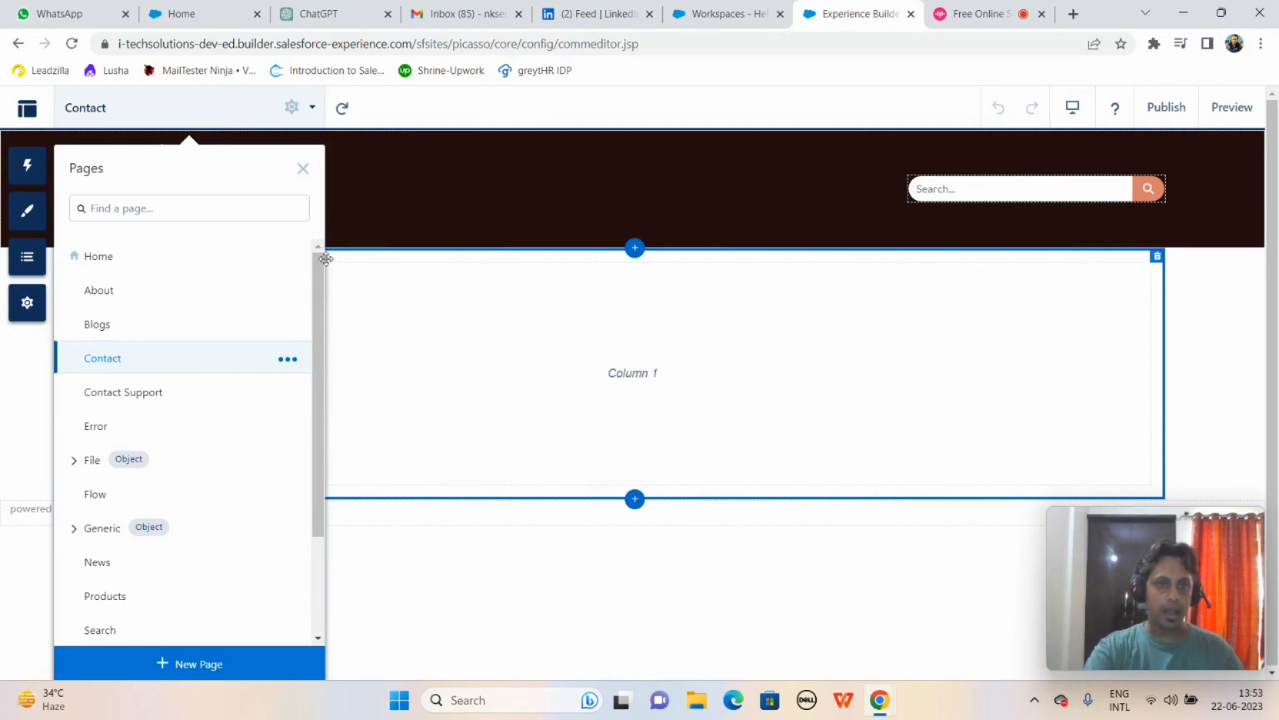
click(98, 256)
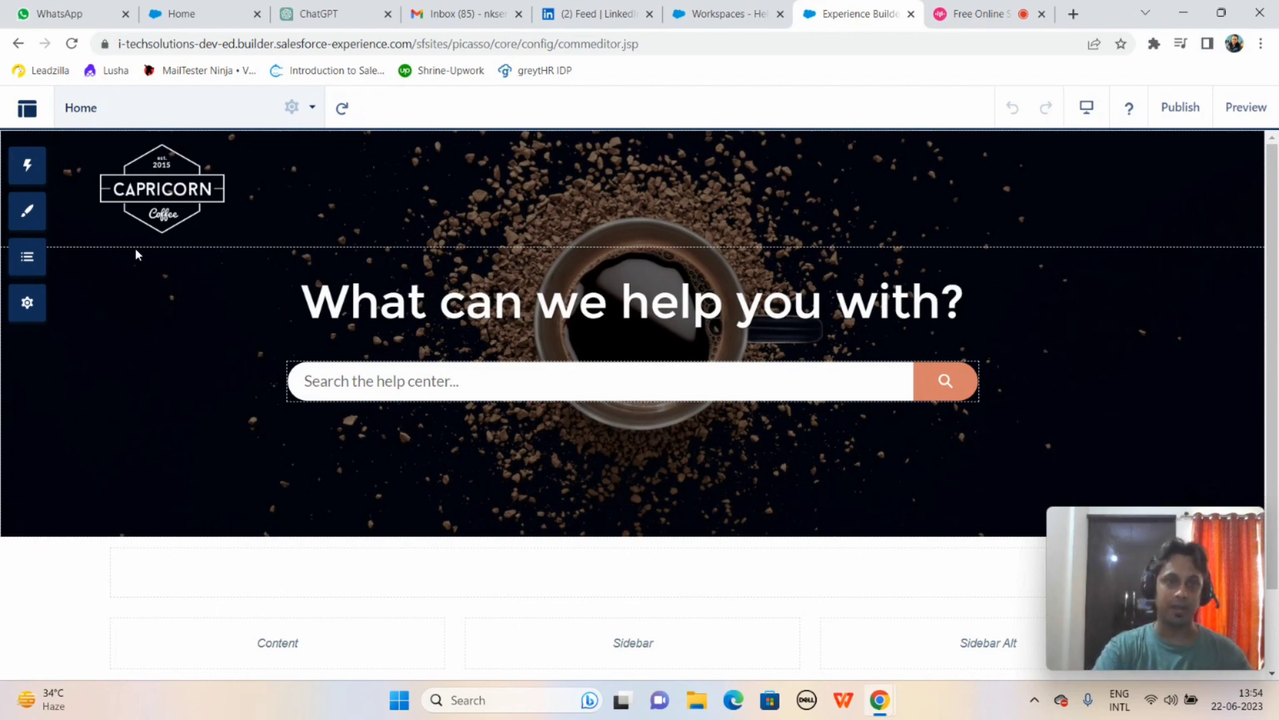
Step: Look through the available page components, from Content and Files to Support and Topics, and close the component list
click(26, 168)
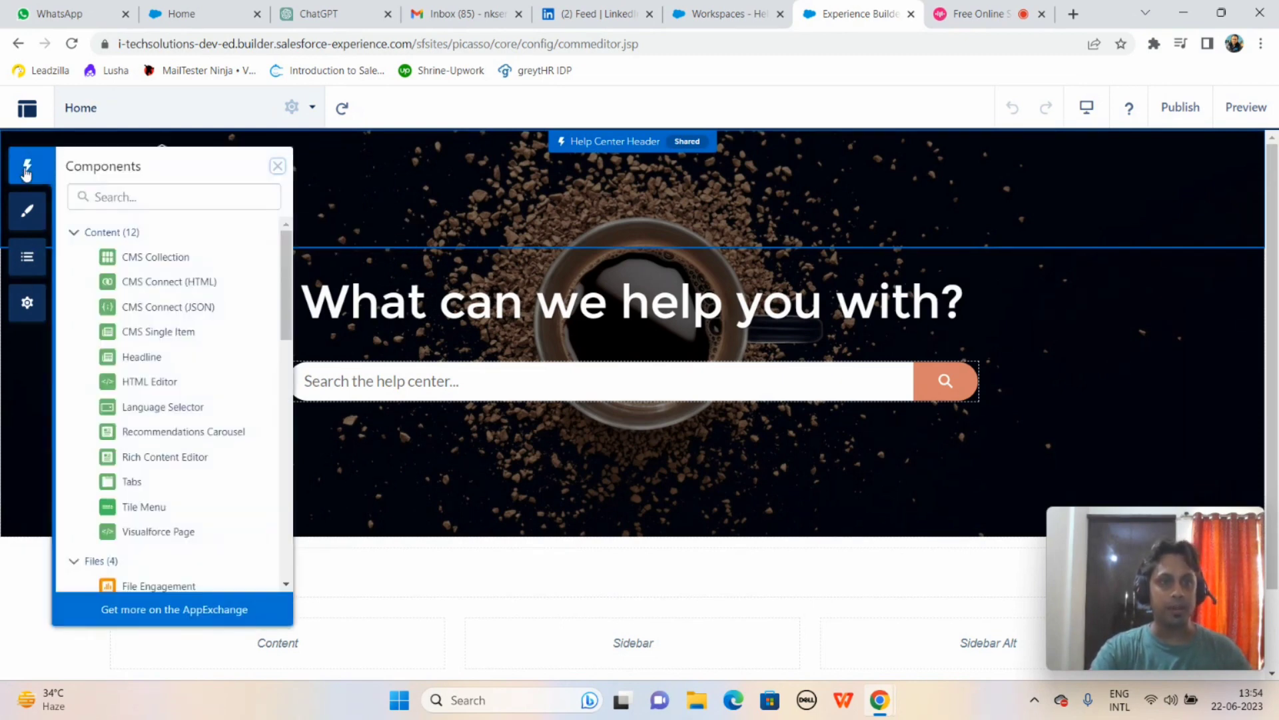
scroll(285, 256, down, 3)
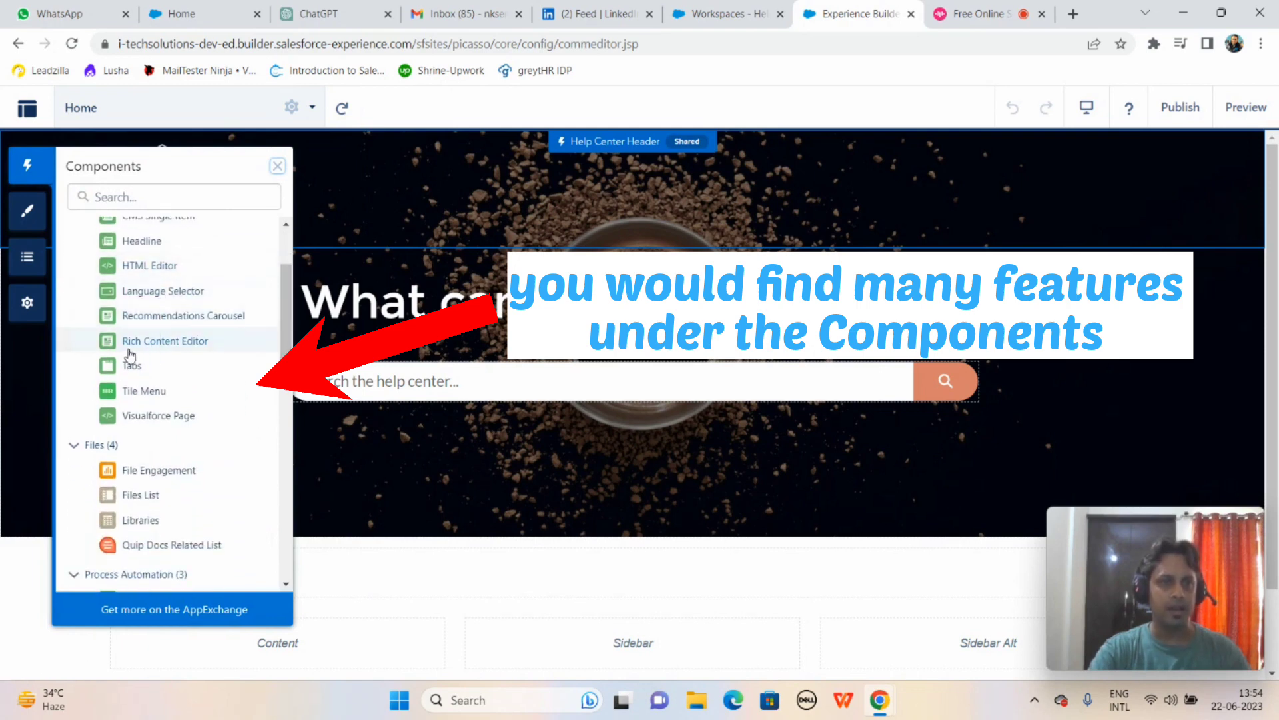
scroll(288, 326, down, 1)
drag(288, 327, 284, 353)
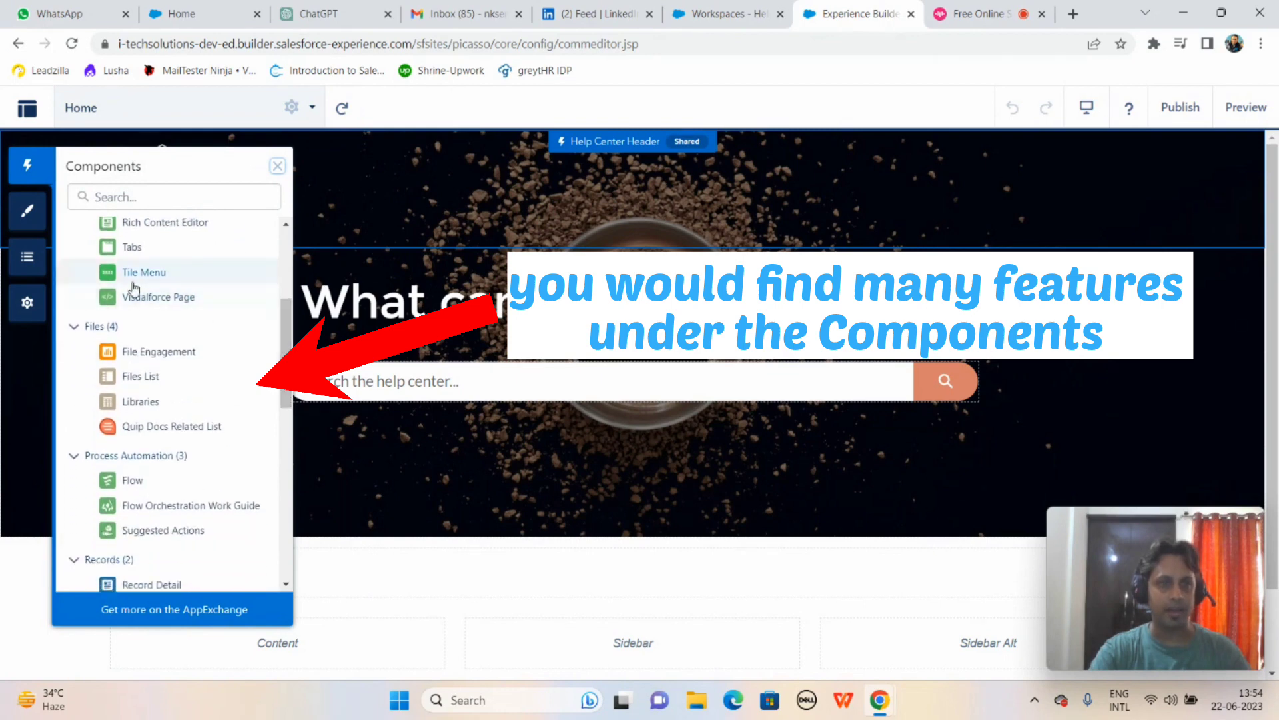
scroll(288, 331, down, 3)
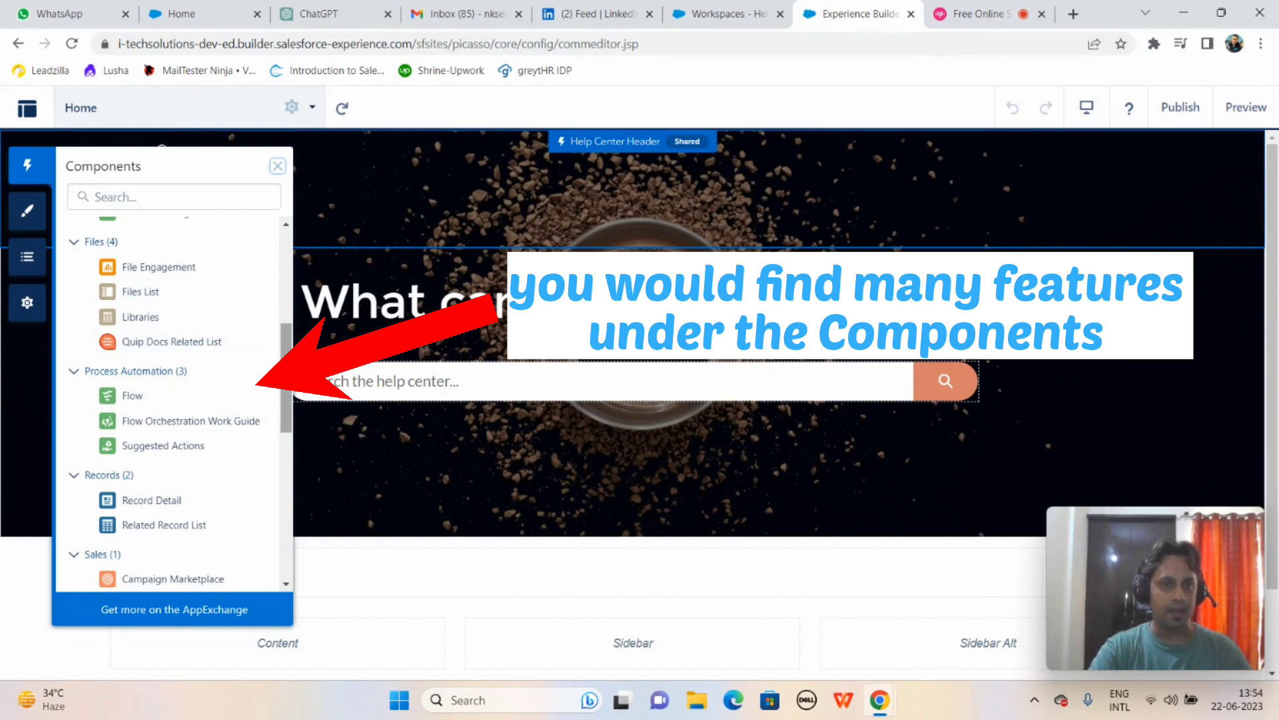
scroll(293, 436, down, 5)
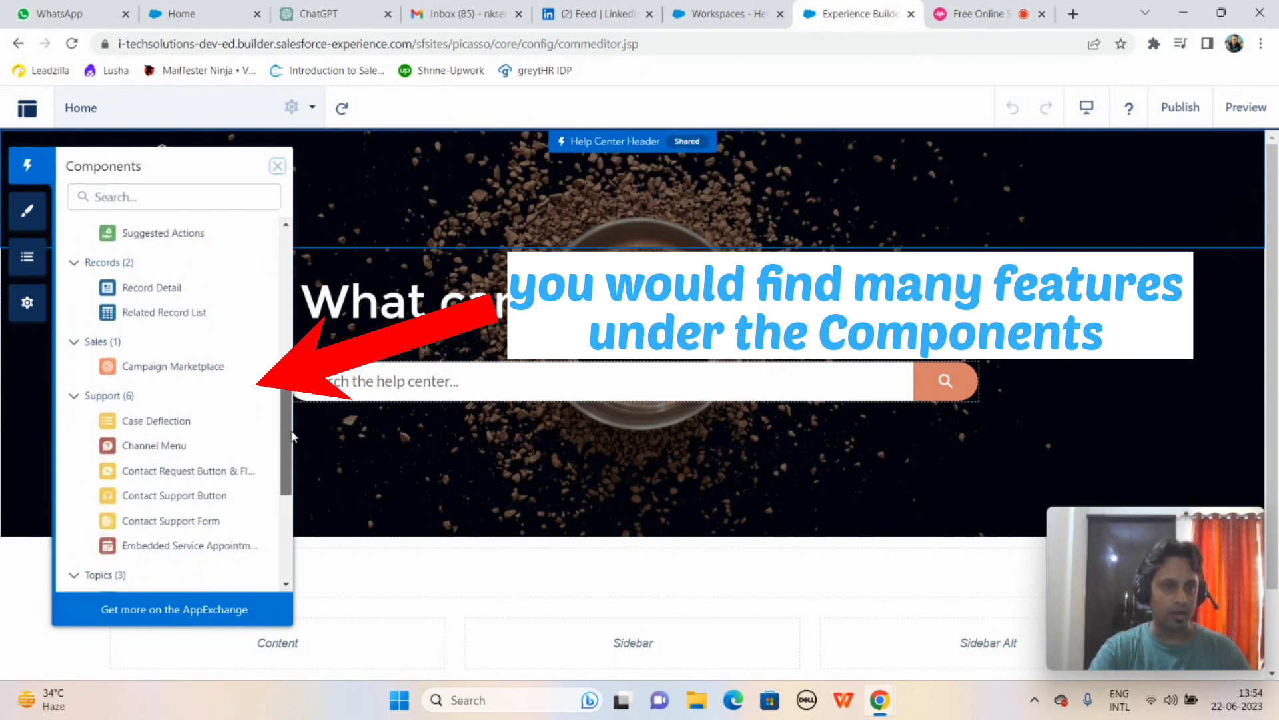
drag(293, 434, 265, 217)
click(278, 166)
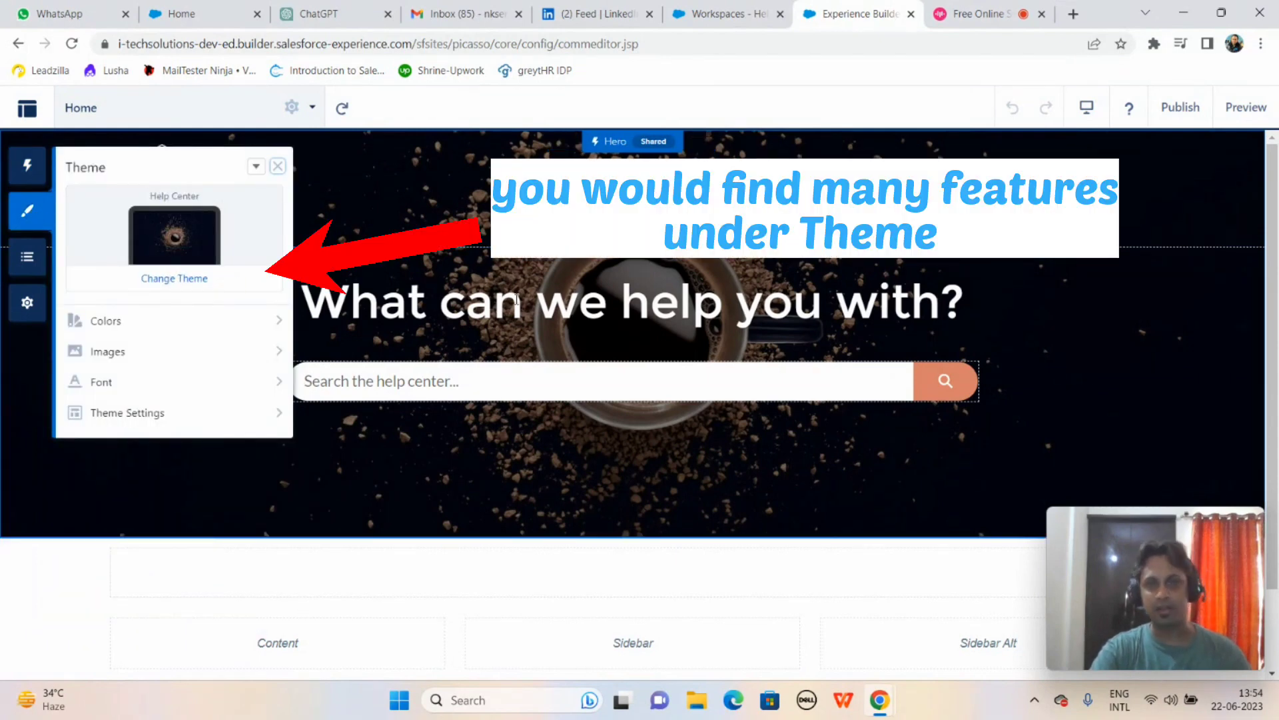
Step: Change the site's theme to Citizen and activate it
click(174, 279)
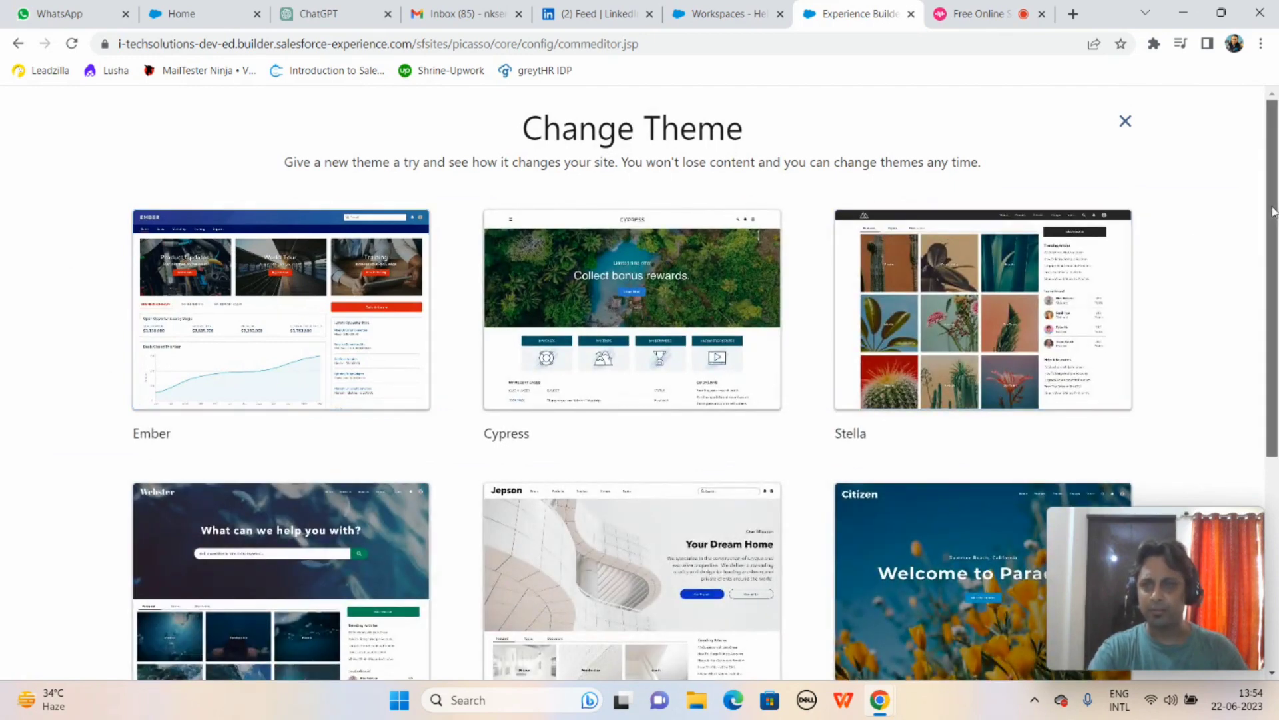
drag(1272, 212, 1274, 299)
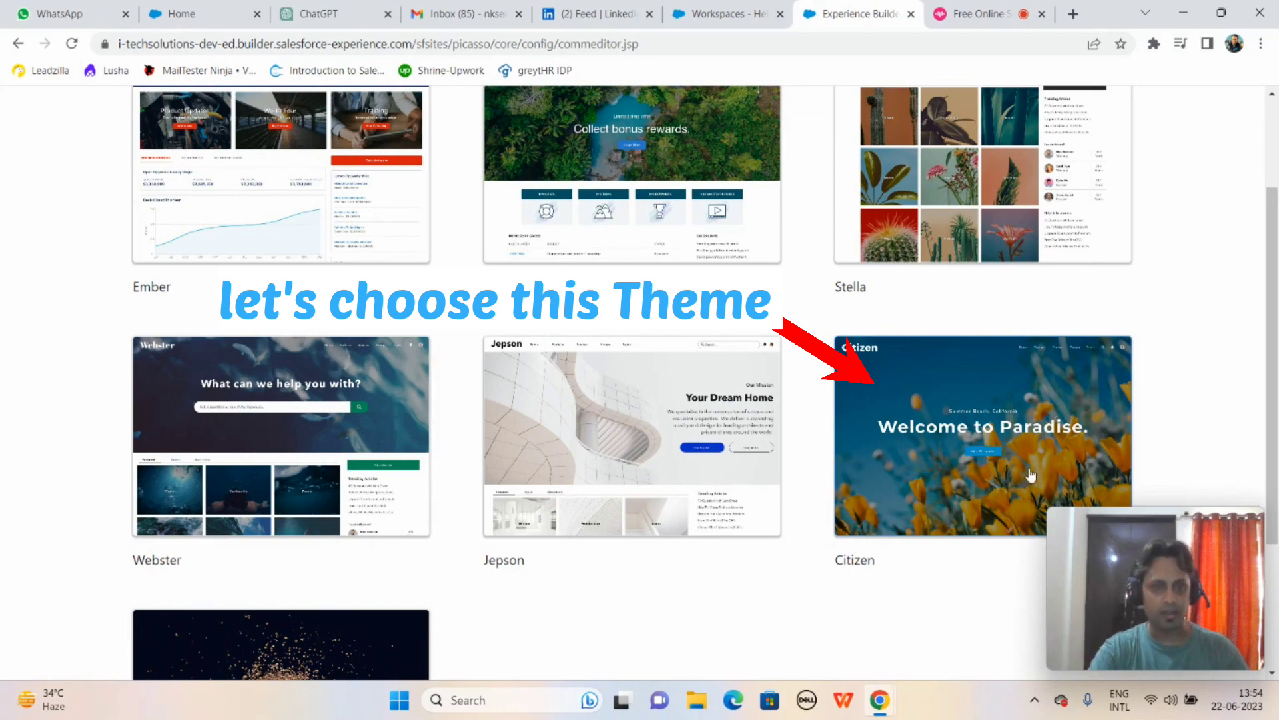
click(1035, 398)
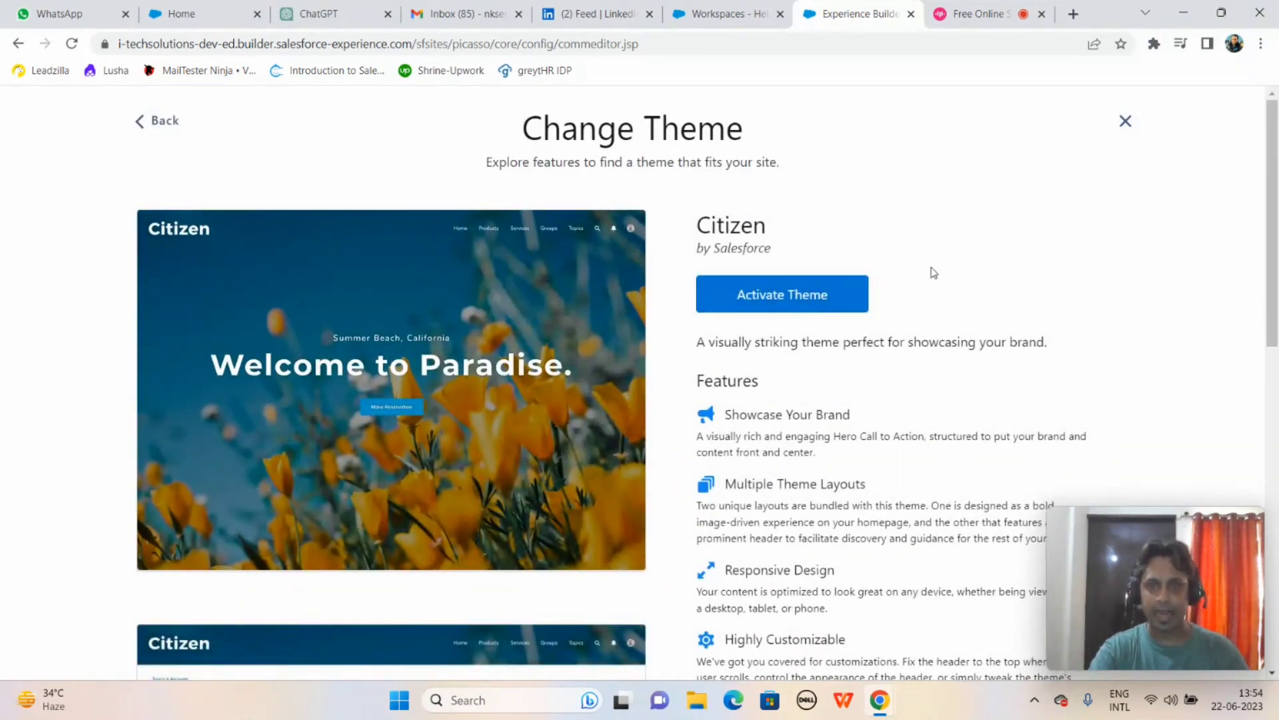
click(823, 300)
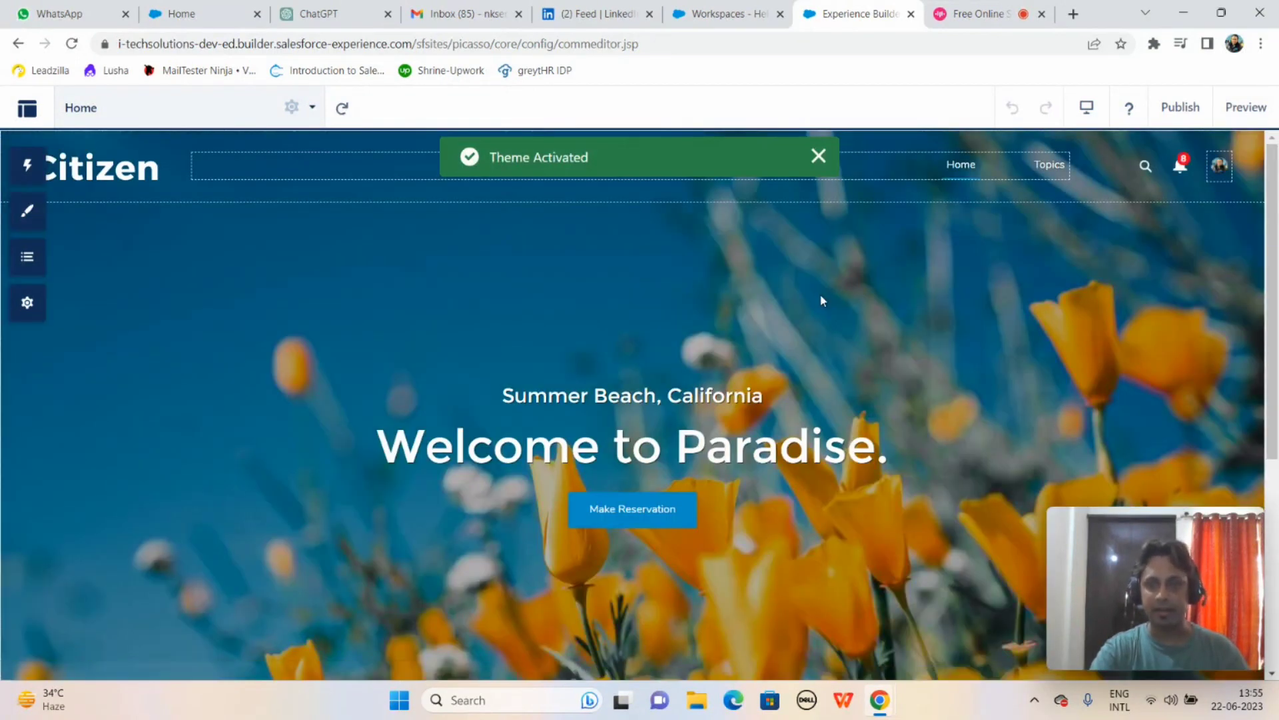
drag(1275, 201, 1277, 128)
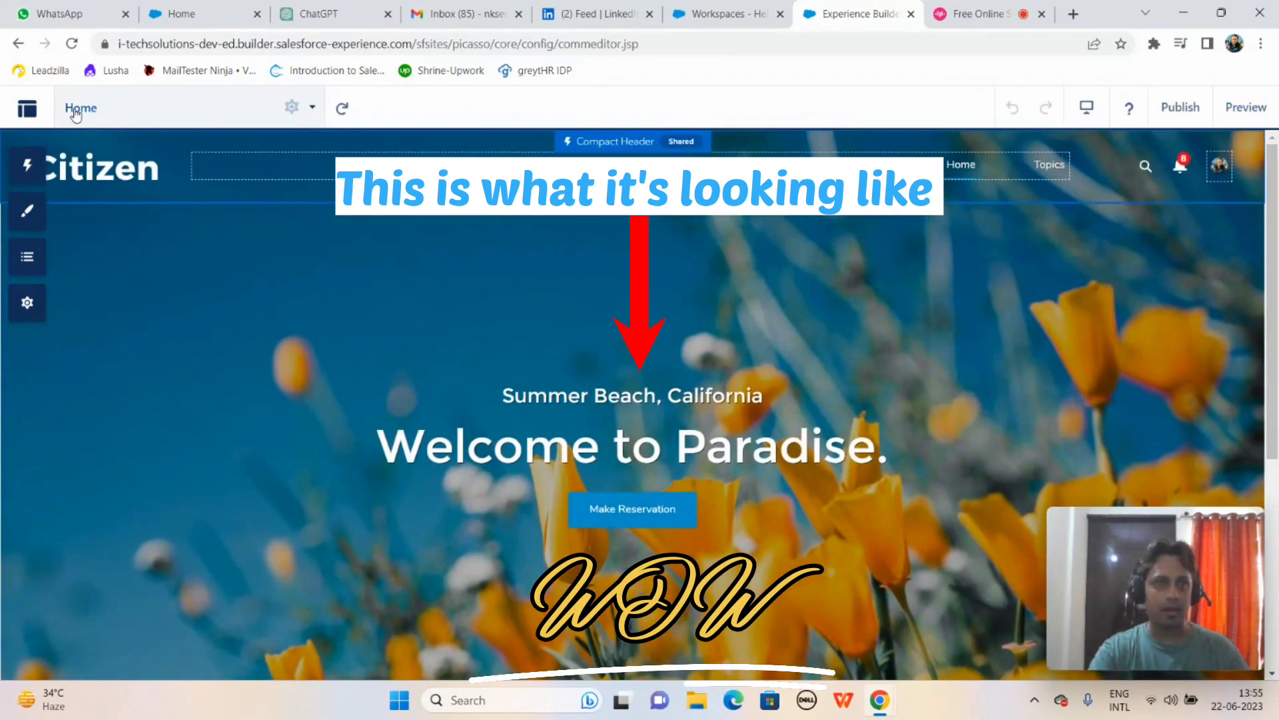
Step: Replace the theme's company logo by uploading the nimytech channel logo image from the Downloads folder
click(36, 225)
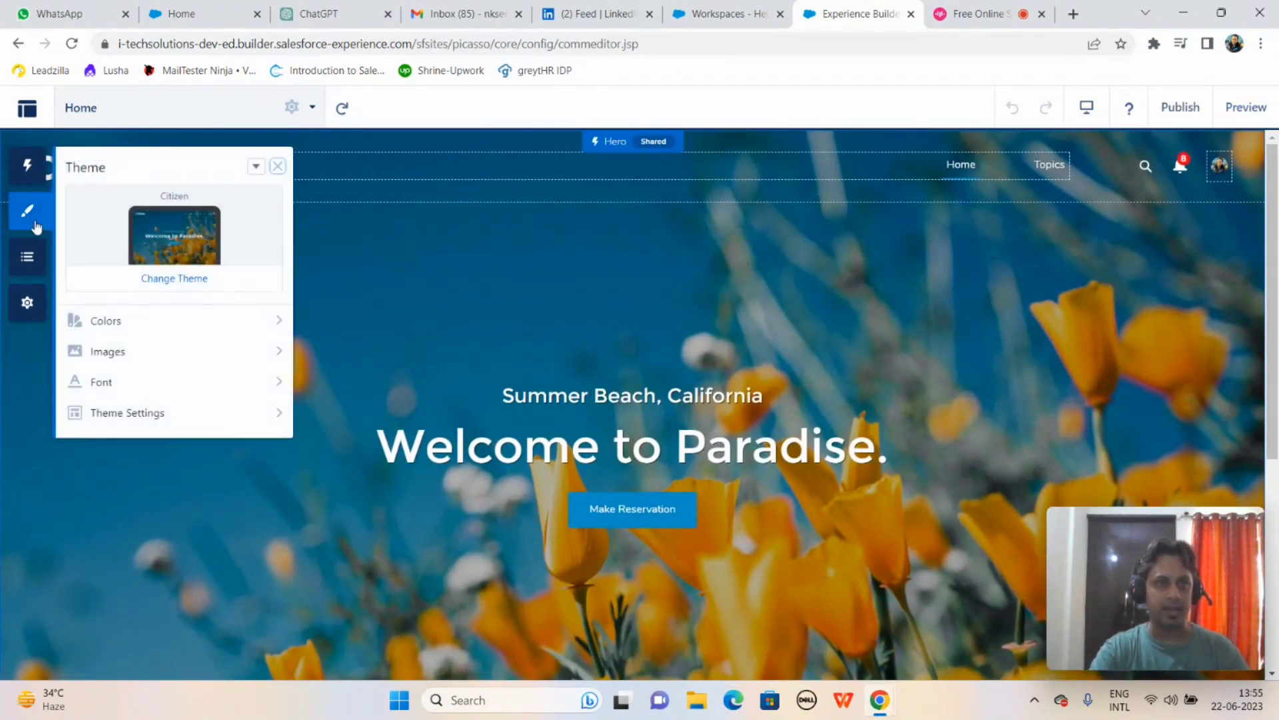
click(269, 351)
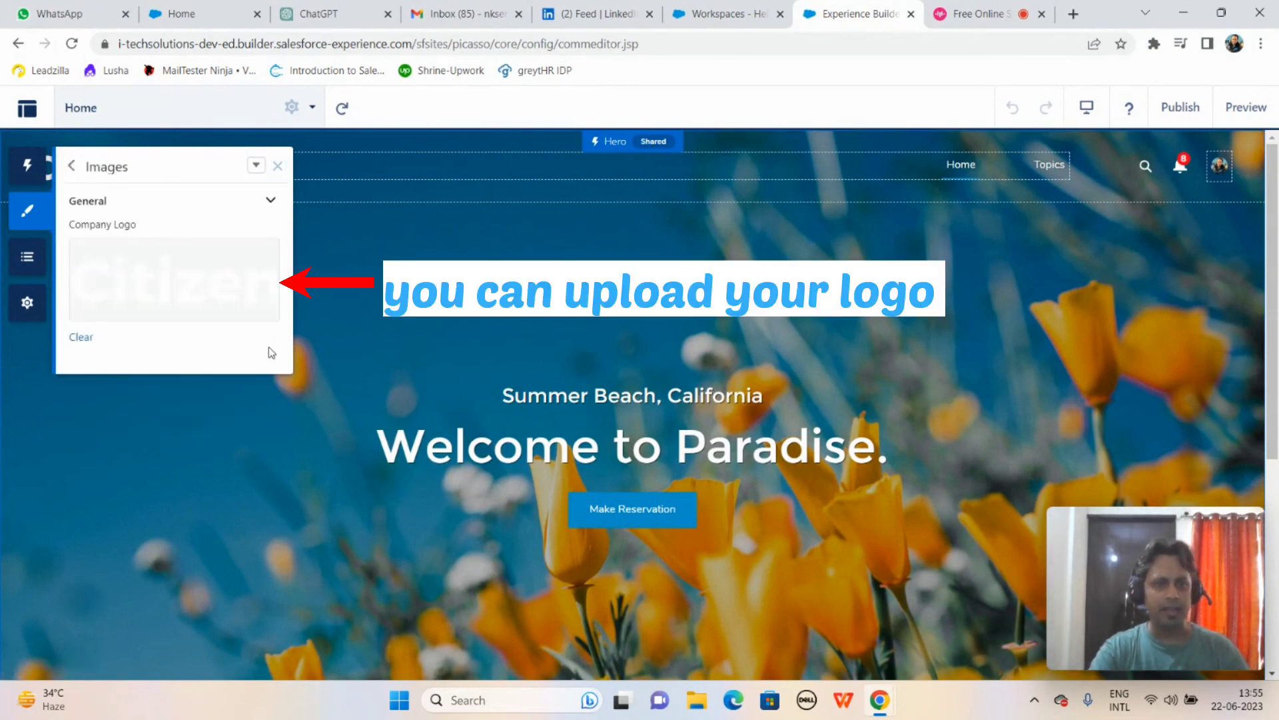
mouse_move(158, 286)
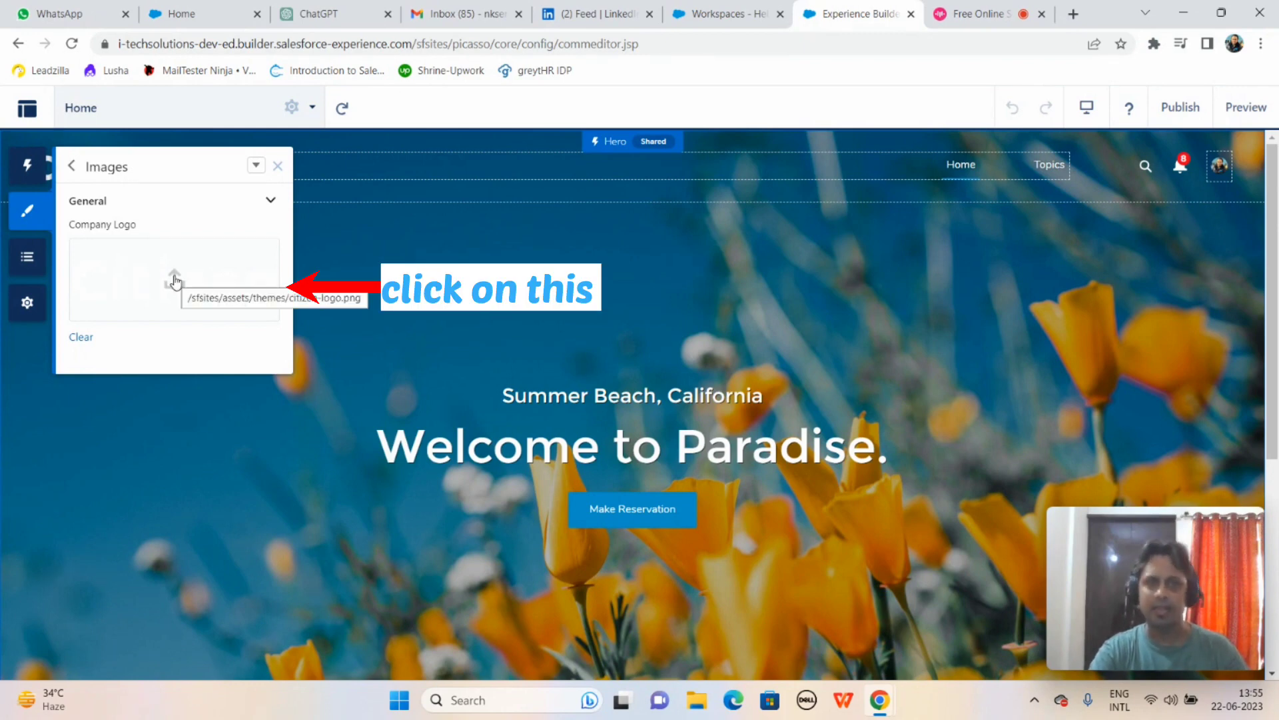
click(174, 282)
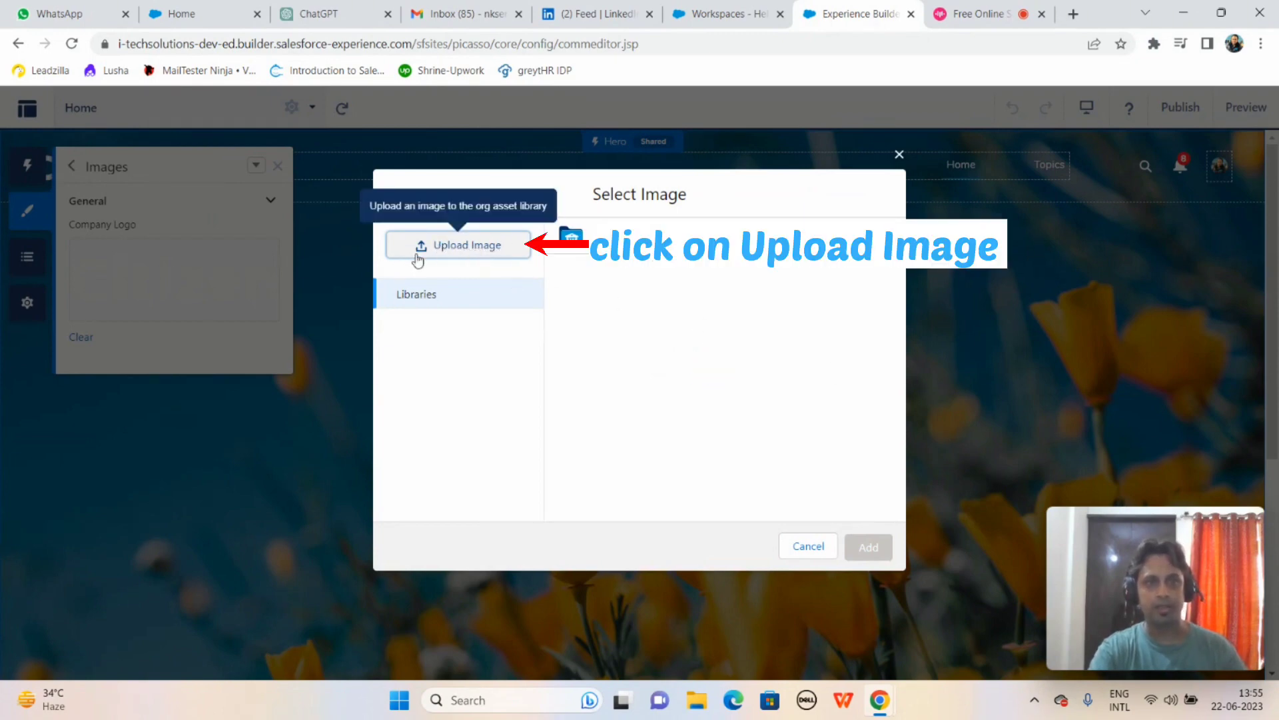
click(458, 247)
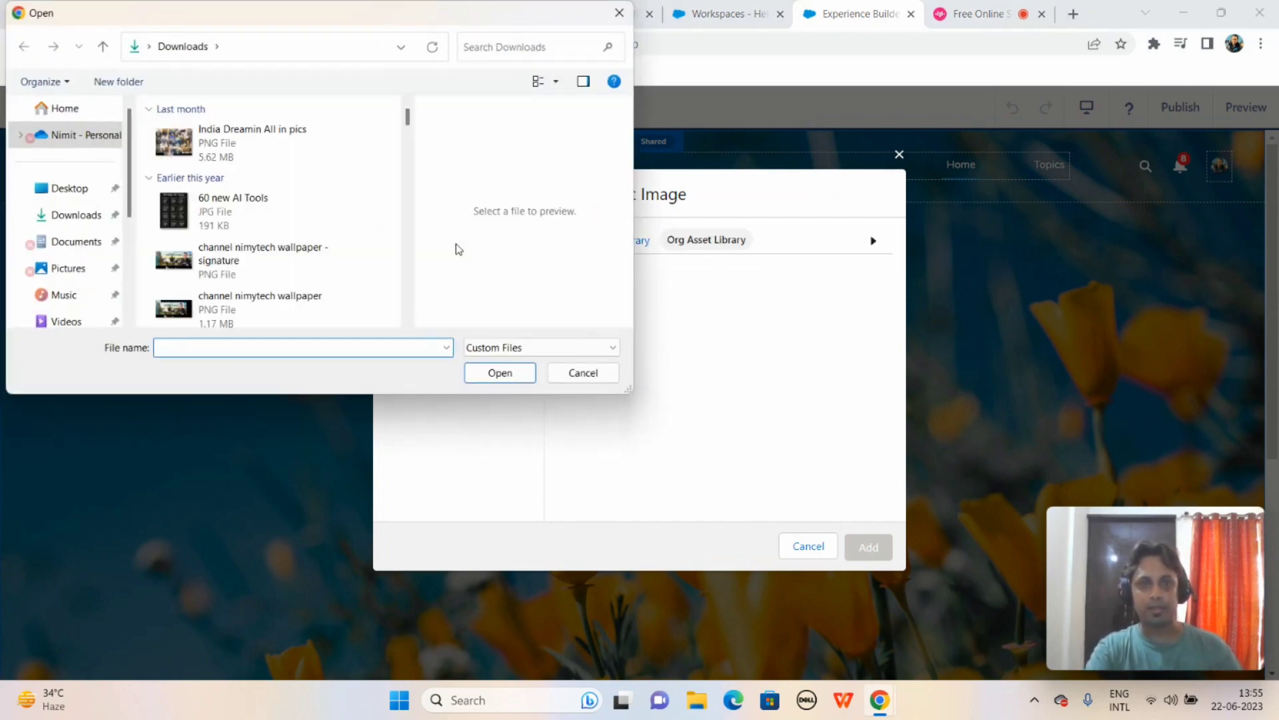
mouse_move(409, 122)
mouse_down()
mouse_move(388, 229)
mouse_move(391, 129)
mouse_up()
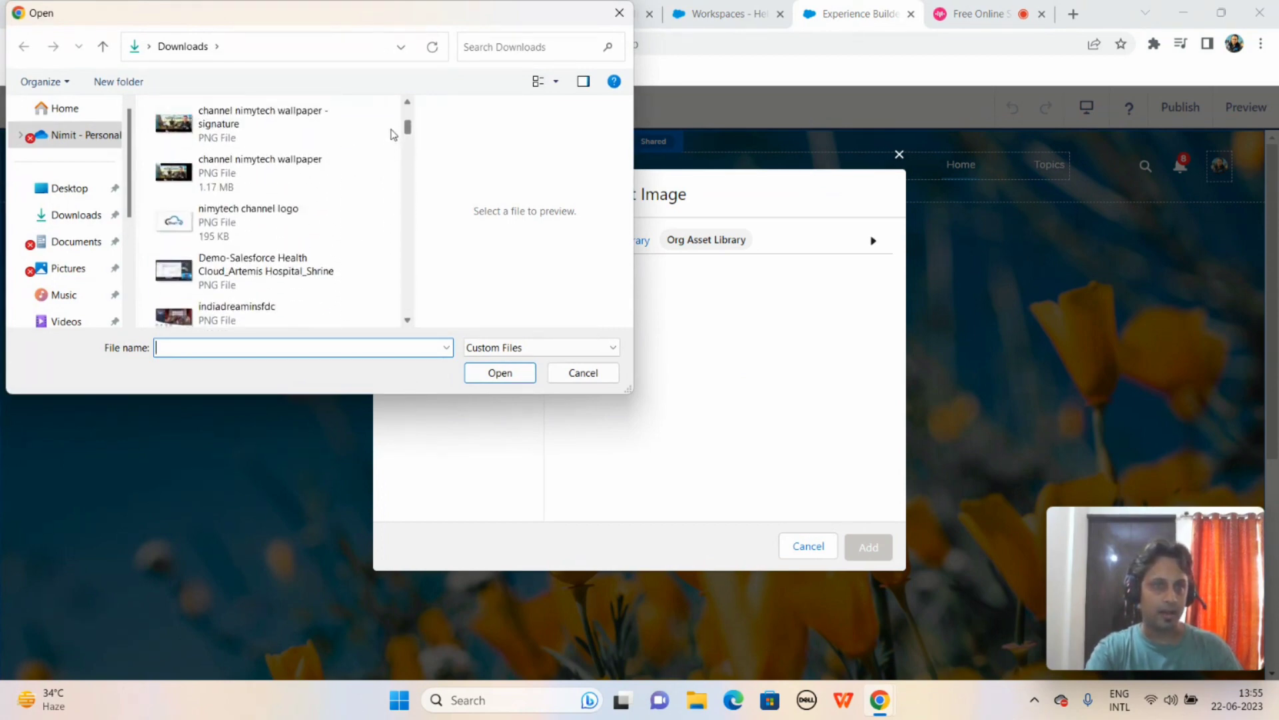
click(253, 220)
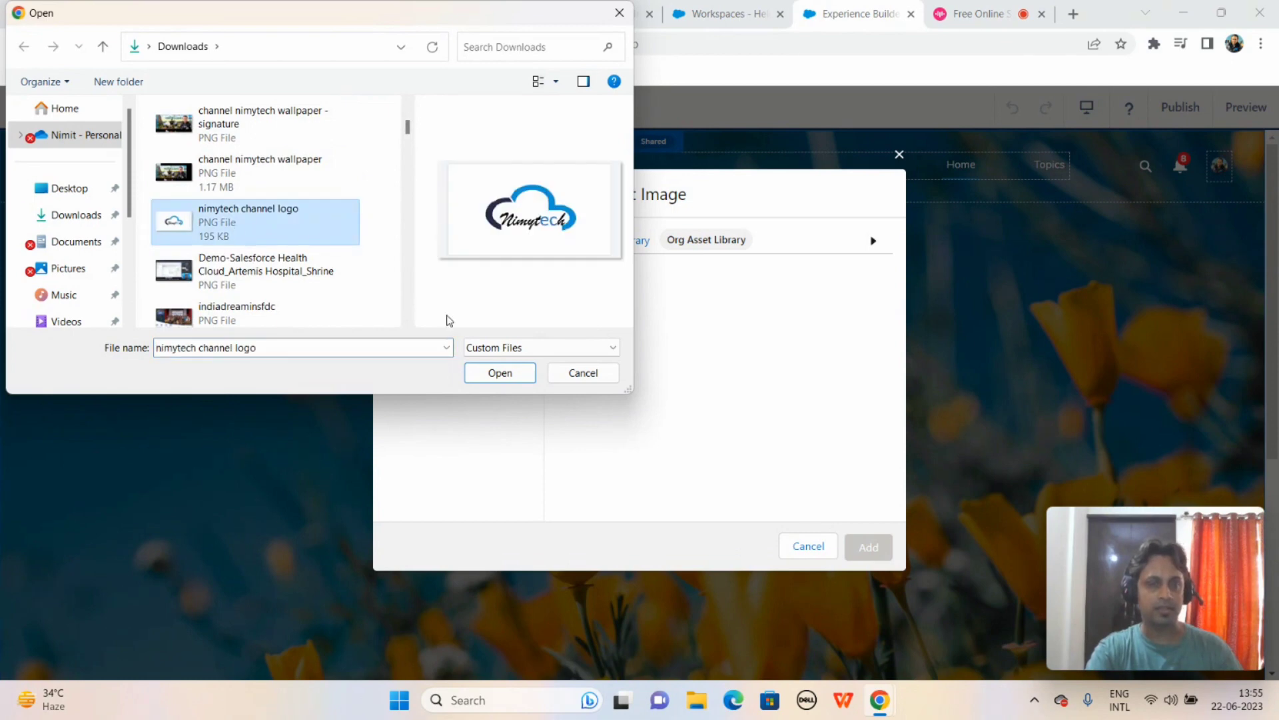
click(501, 371)
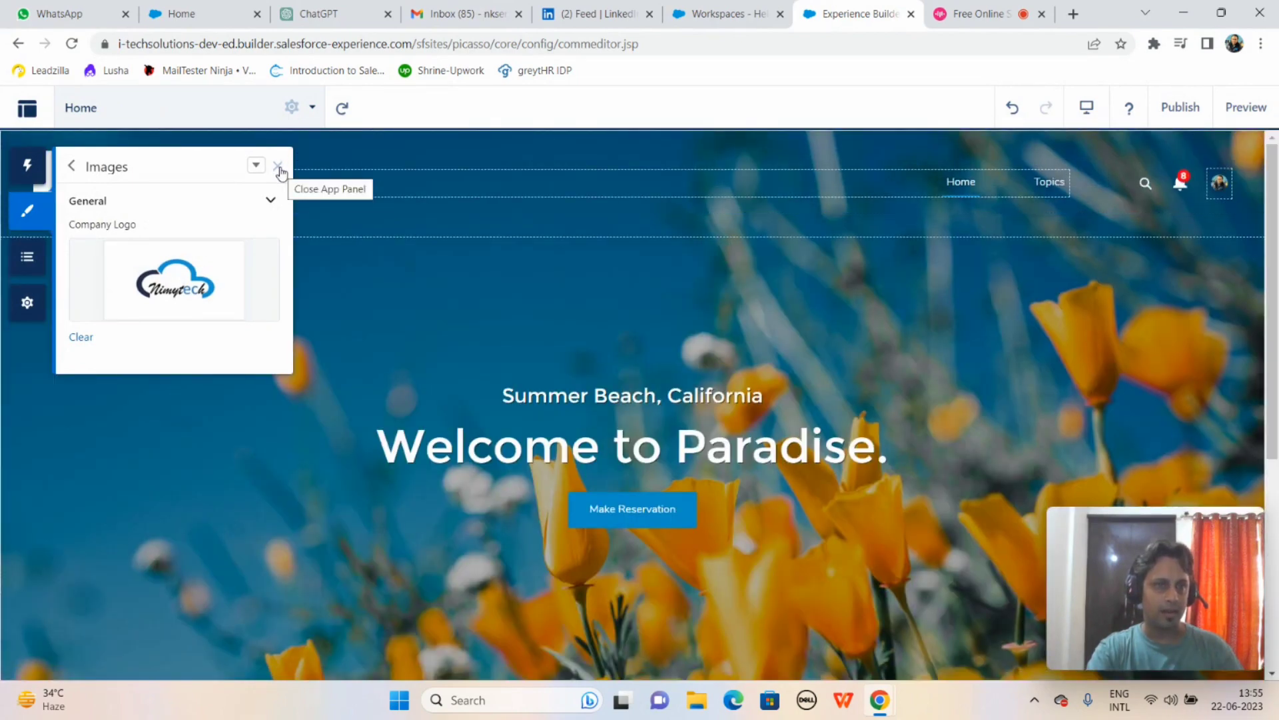
click(278, 167)
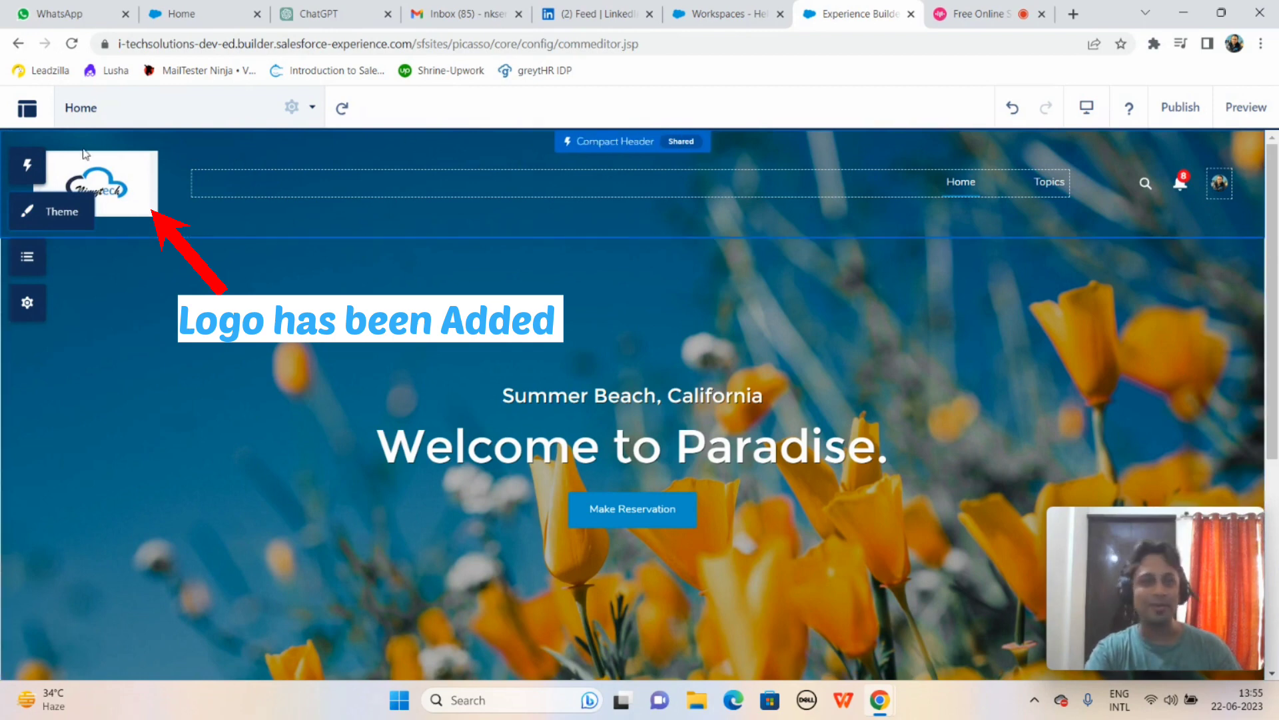
click(27, 224)
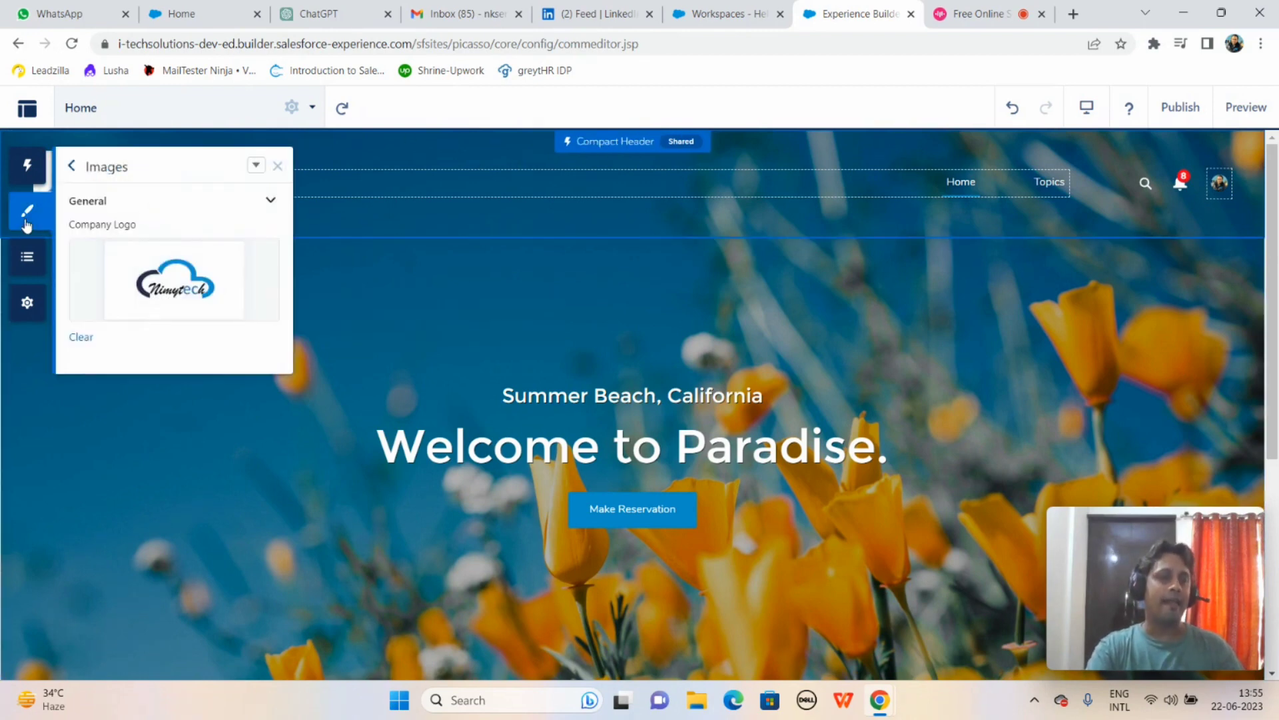
click(273, 201)
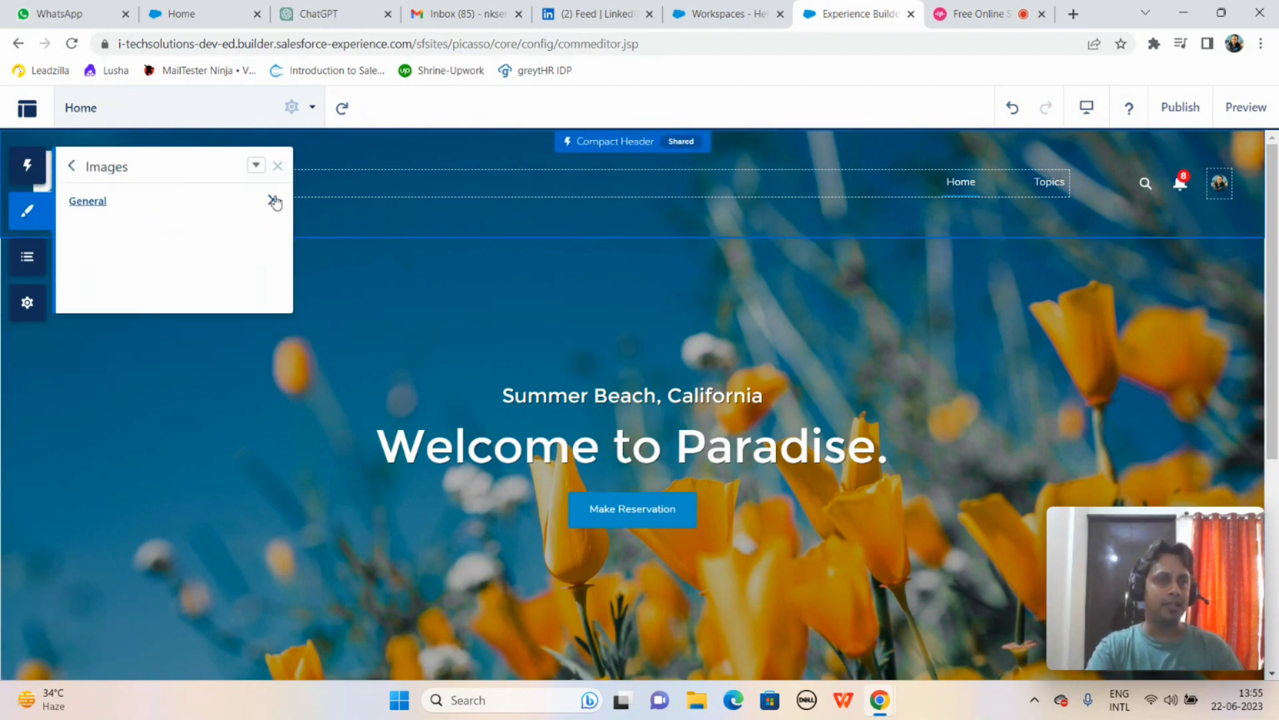
click(273, 201)
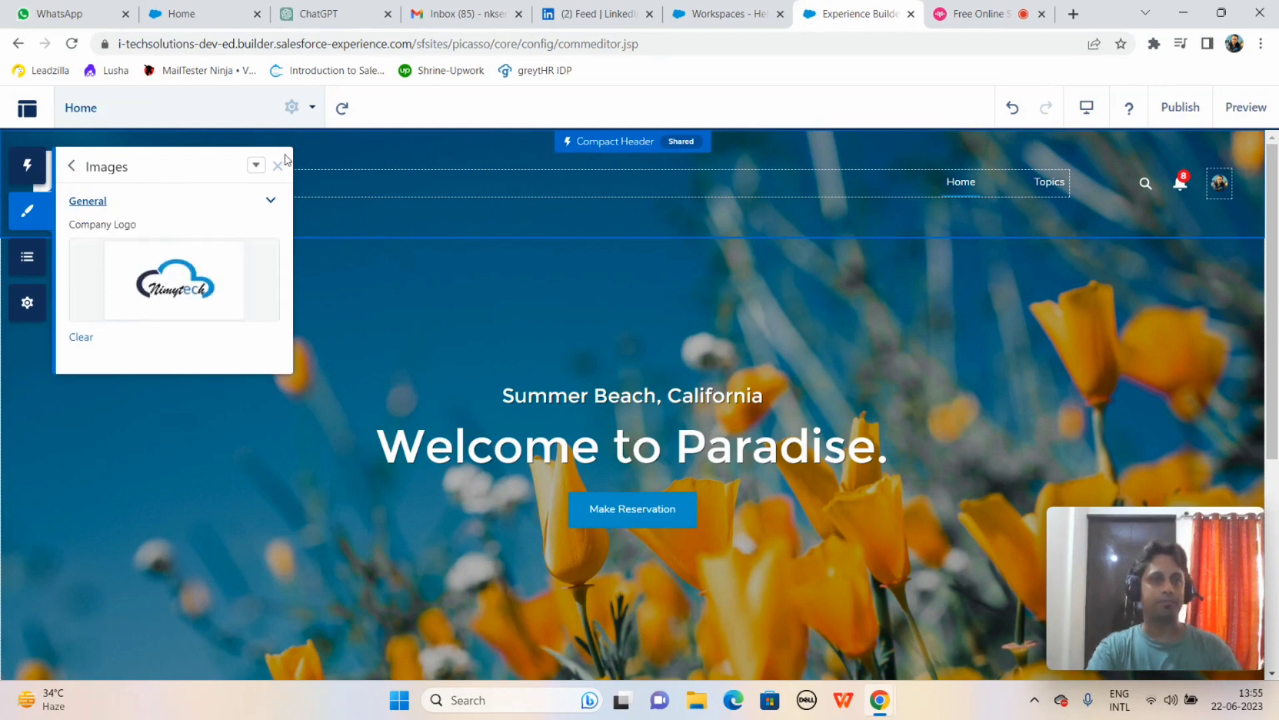
click(256, 166)
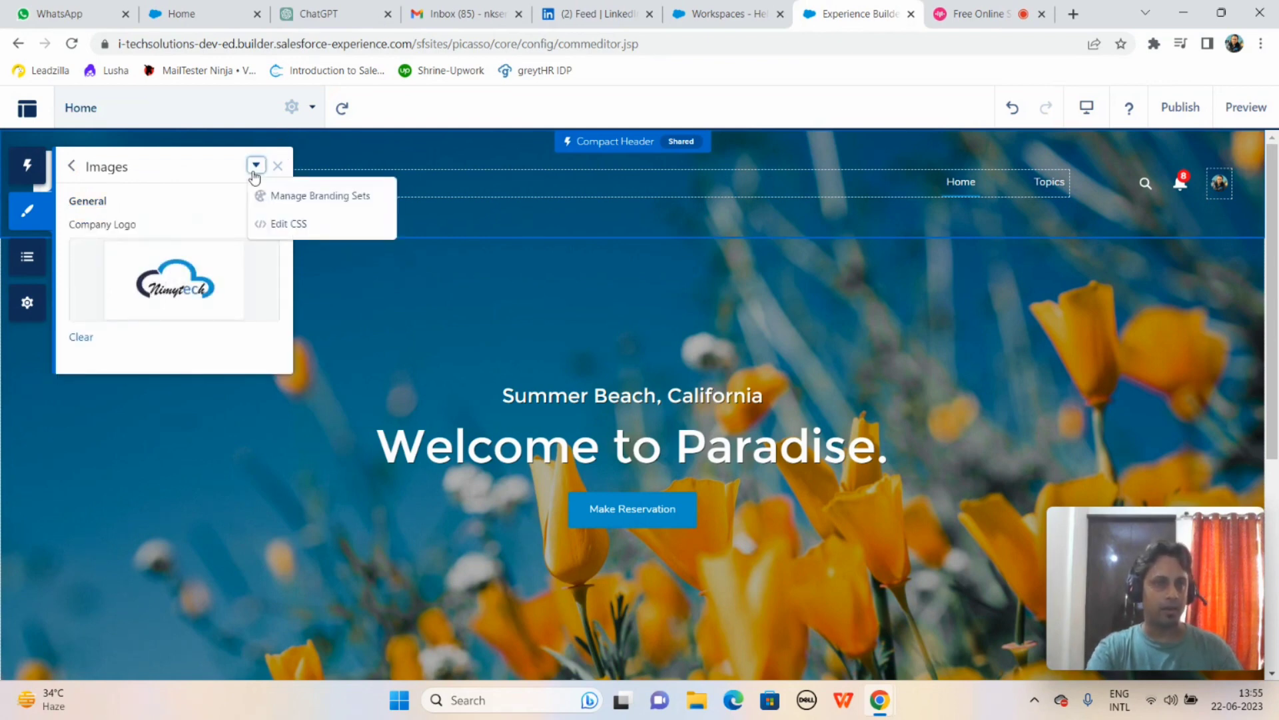
click(253, 171)
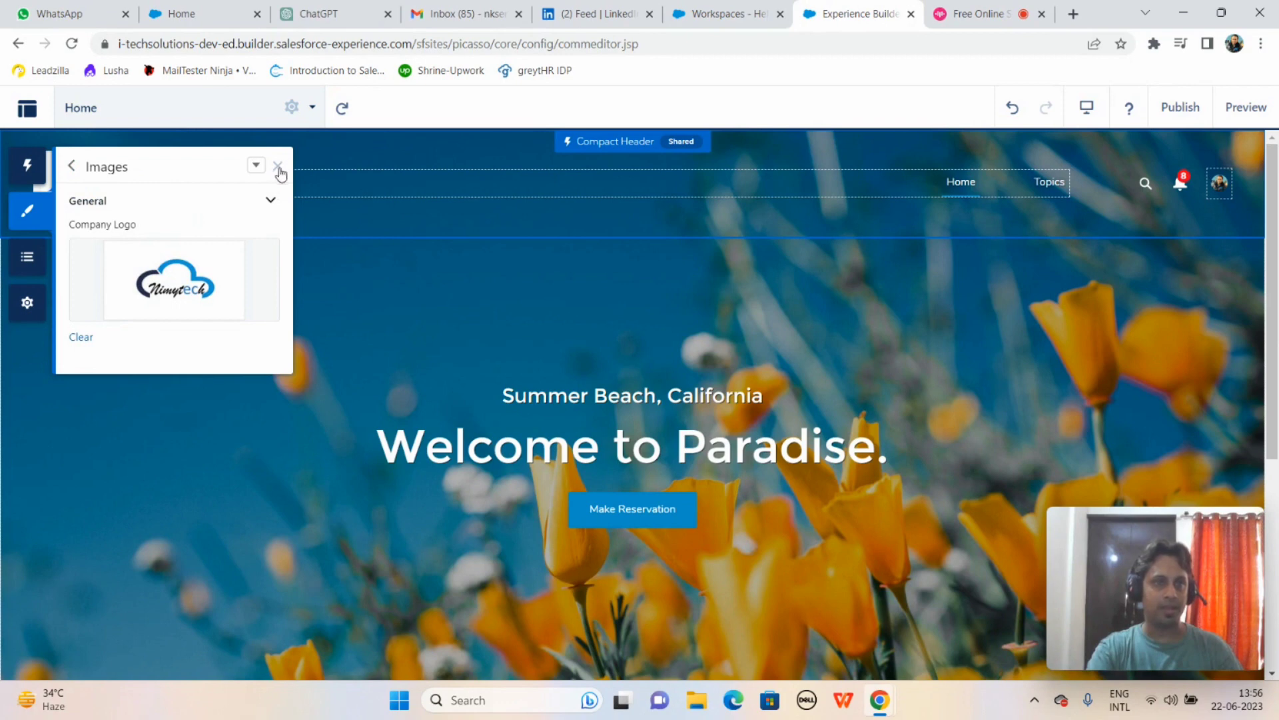
click(277, 168)
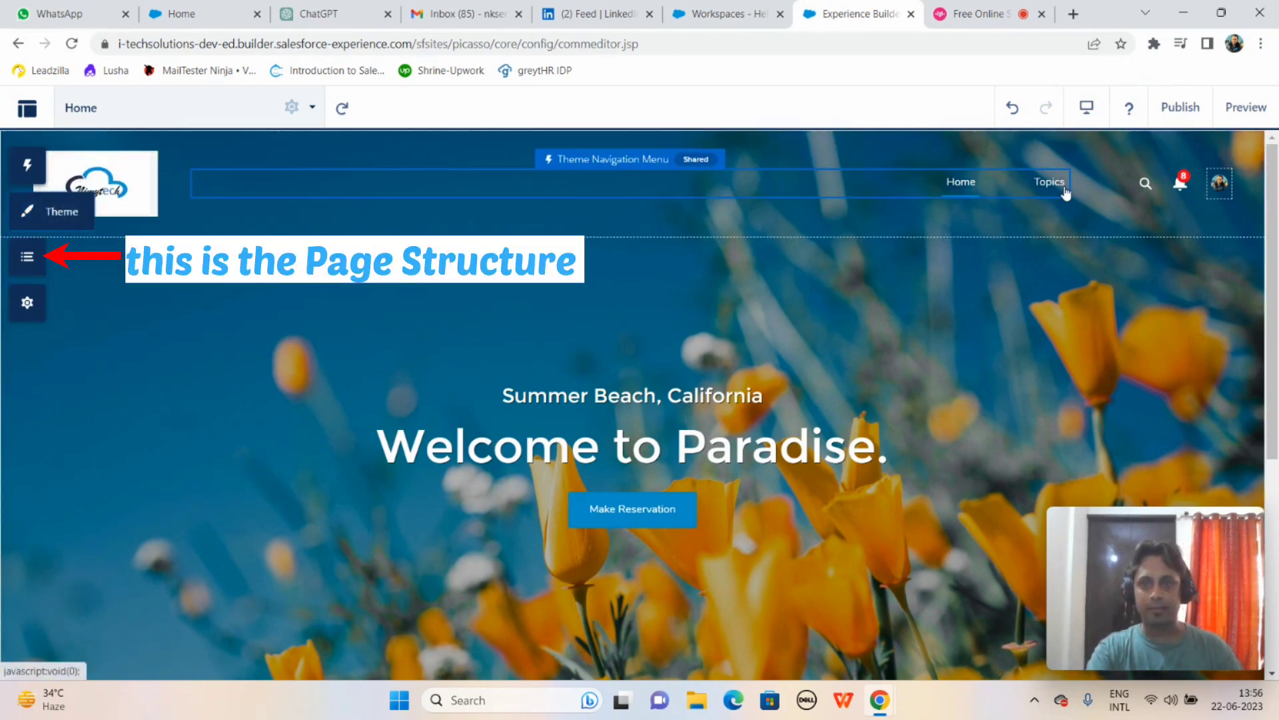
Step: Examine the Home page's structure and the properties of its Compact Header and Theme Navigation Menu, and close both views
click(30, 257)
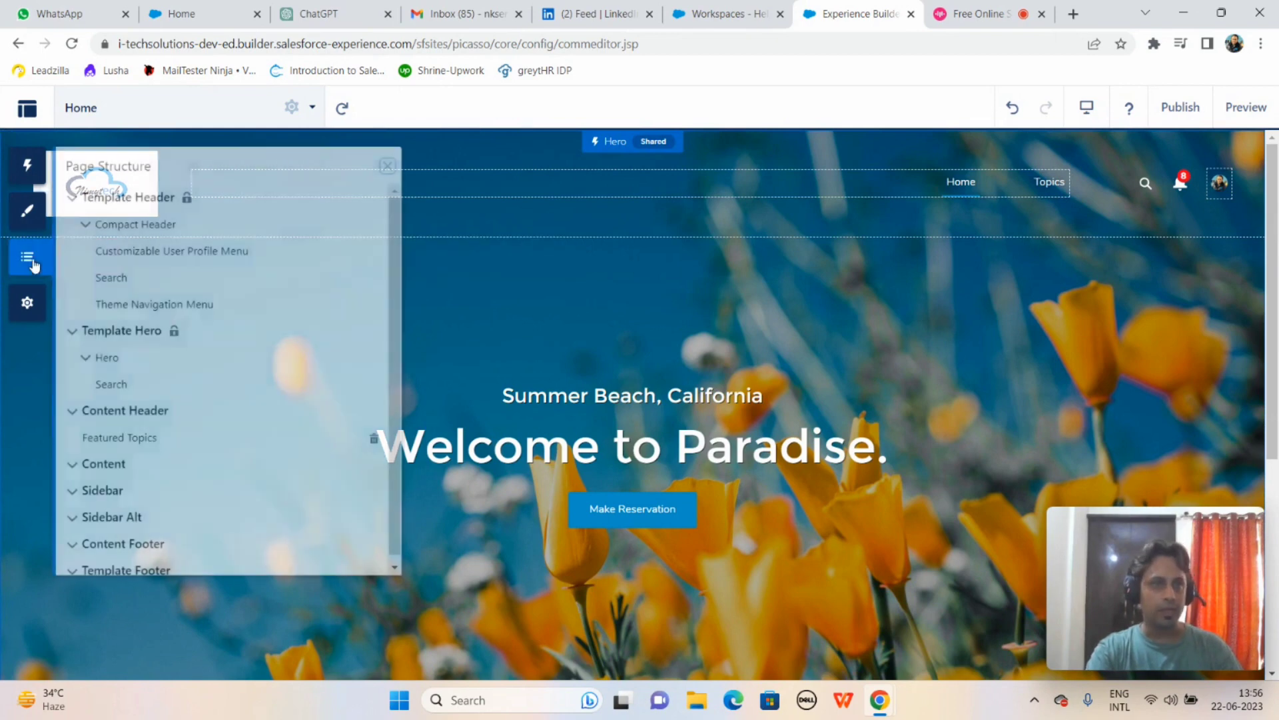
click(136, 226)
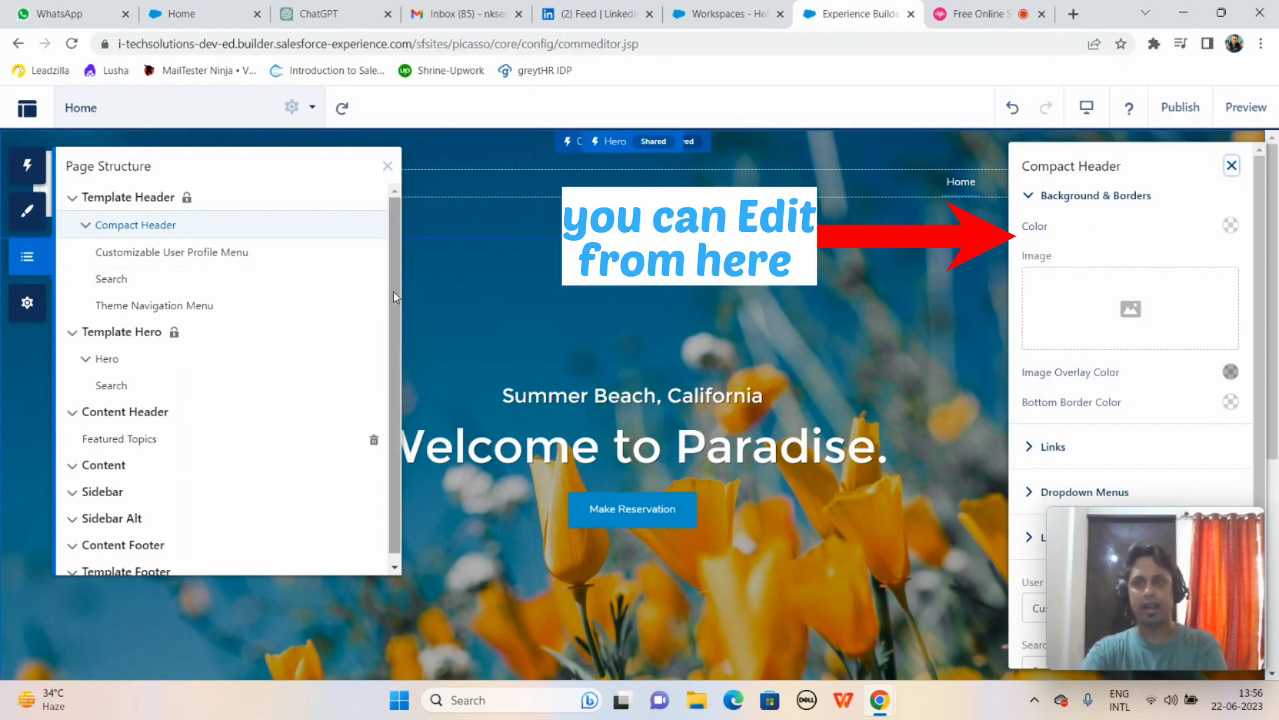
scroll(1261, 296, down, 1)
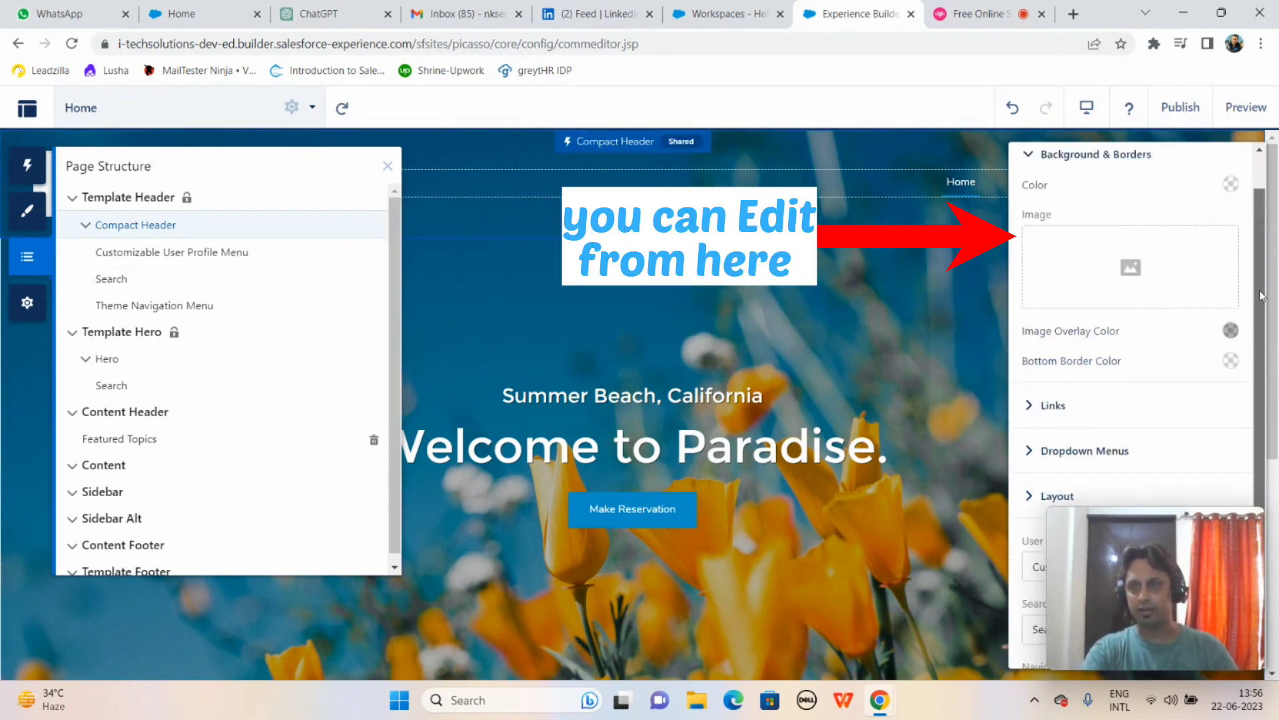
drag(1261, 296, 1258, 170)
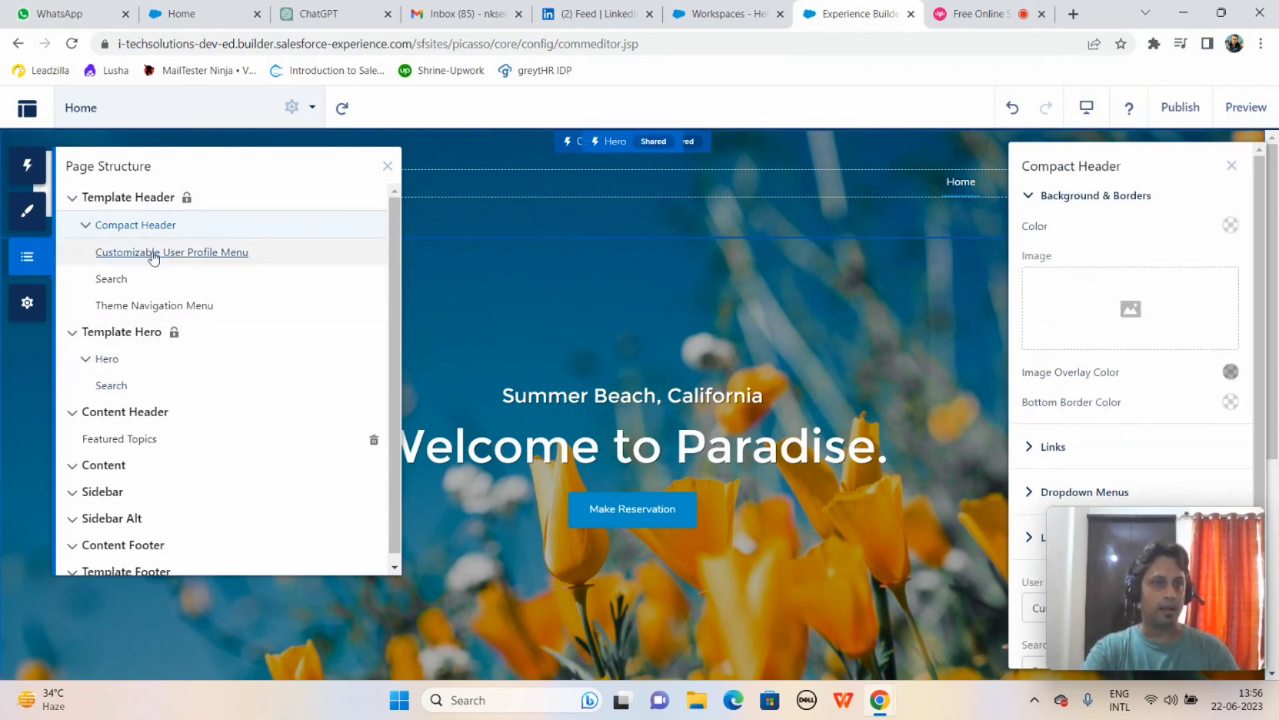
click(163, 306)
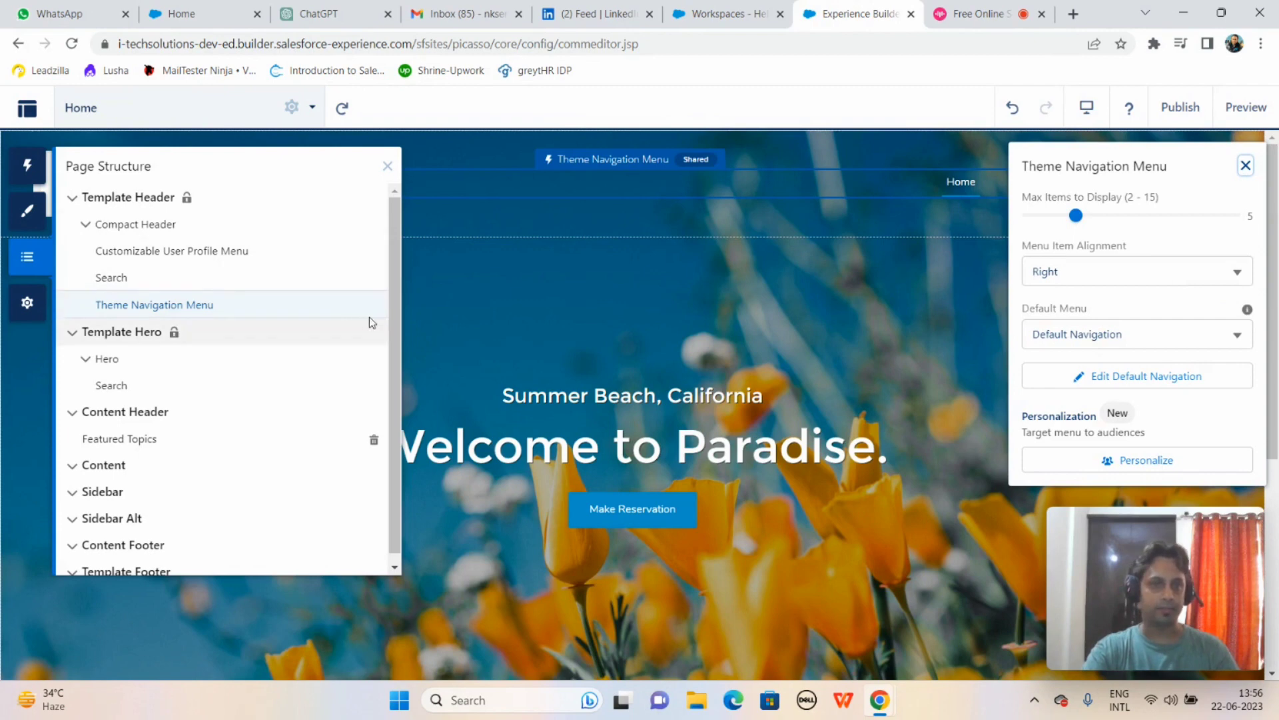
scroll(383, 253, down, 1)
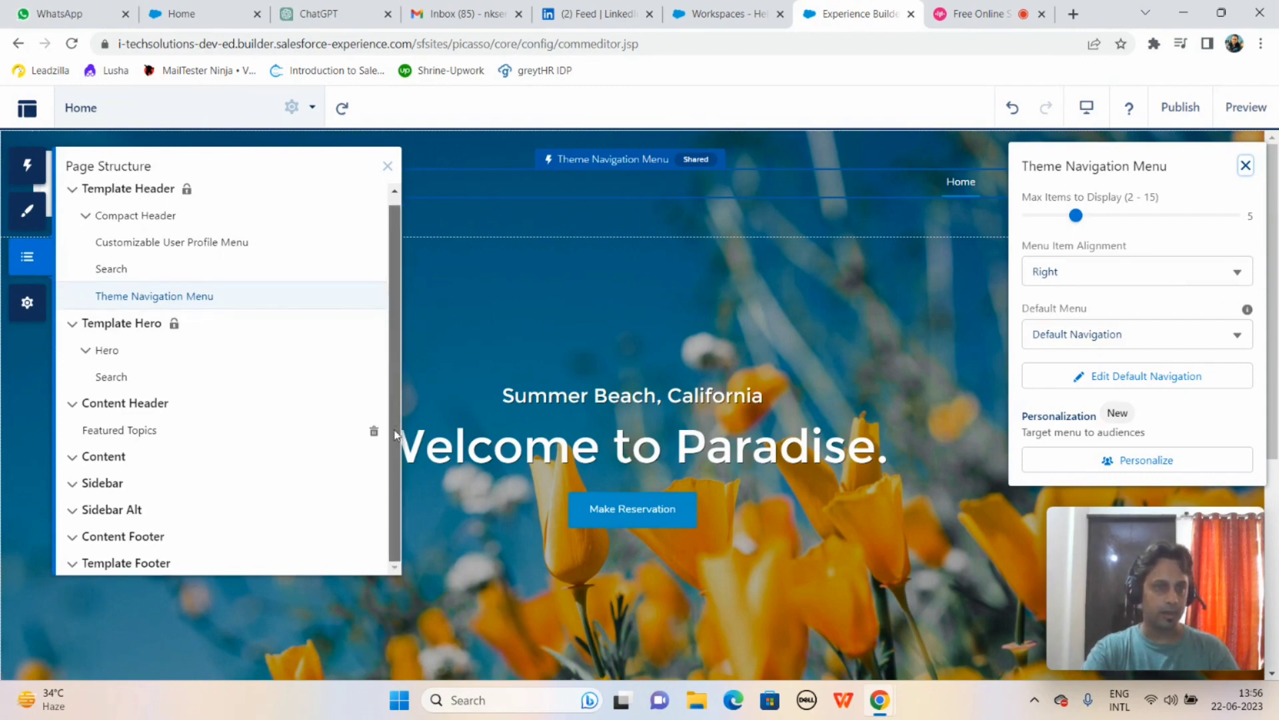
click(388, 168)
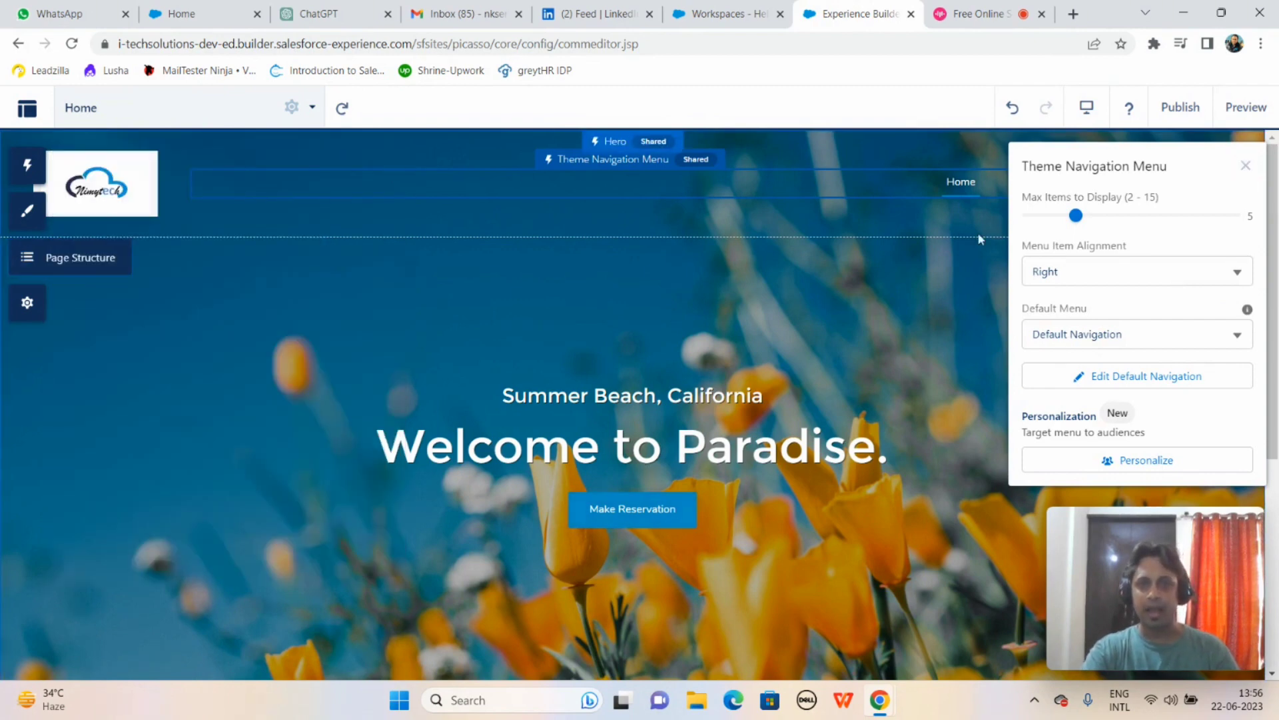
click(1246, 165)
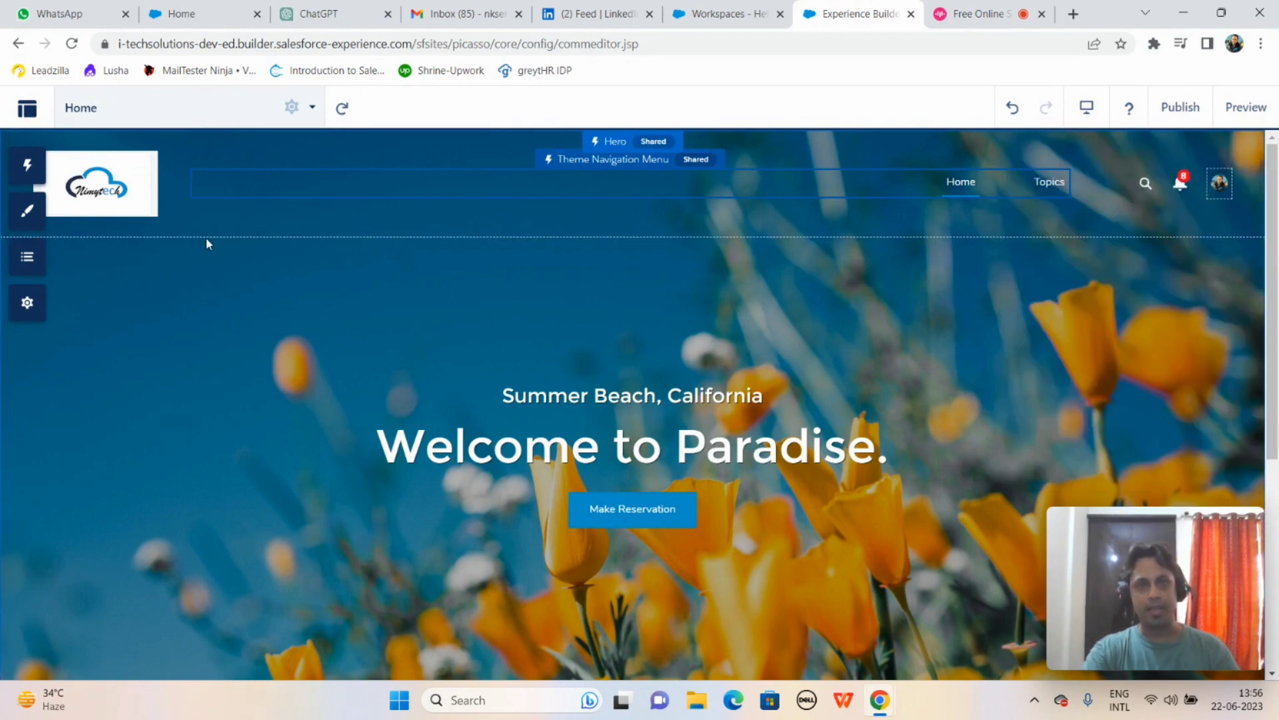
Step: Review the site's General, CMS Connect and Mobile Publisher settings and close them
click(30, 304)
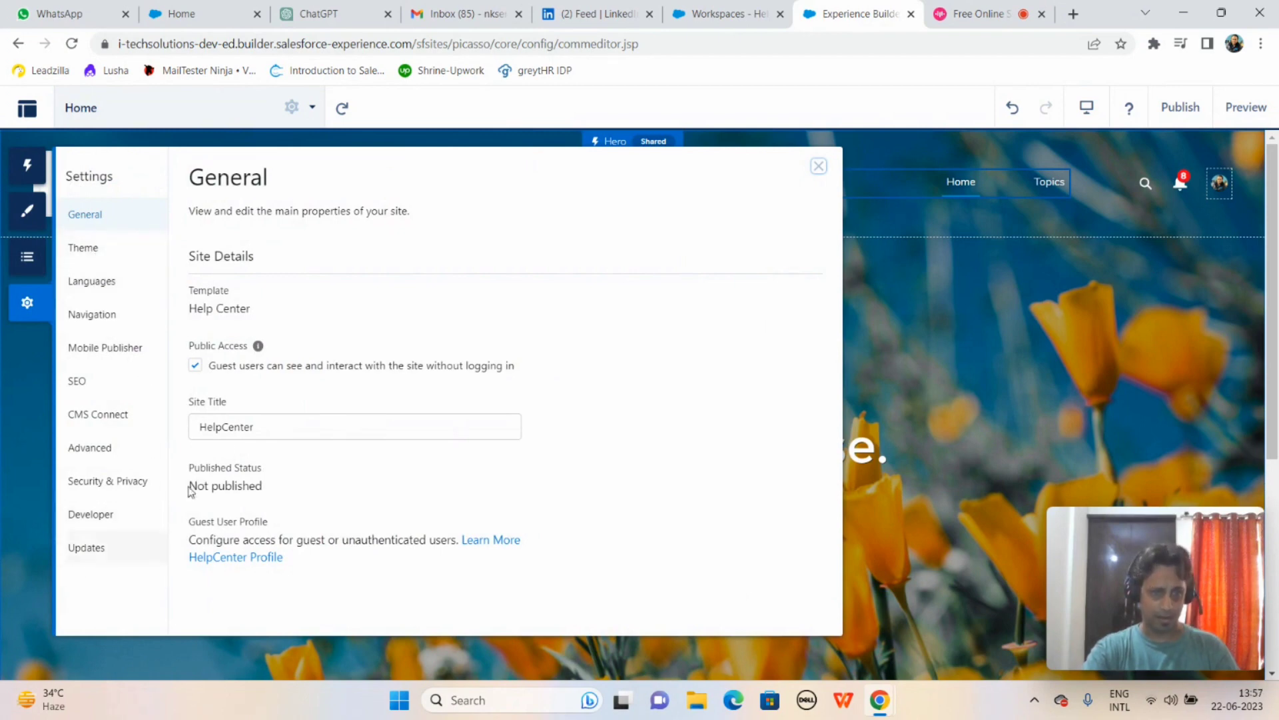
click(100, 415)
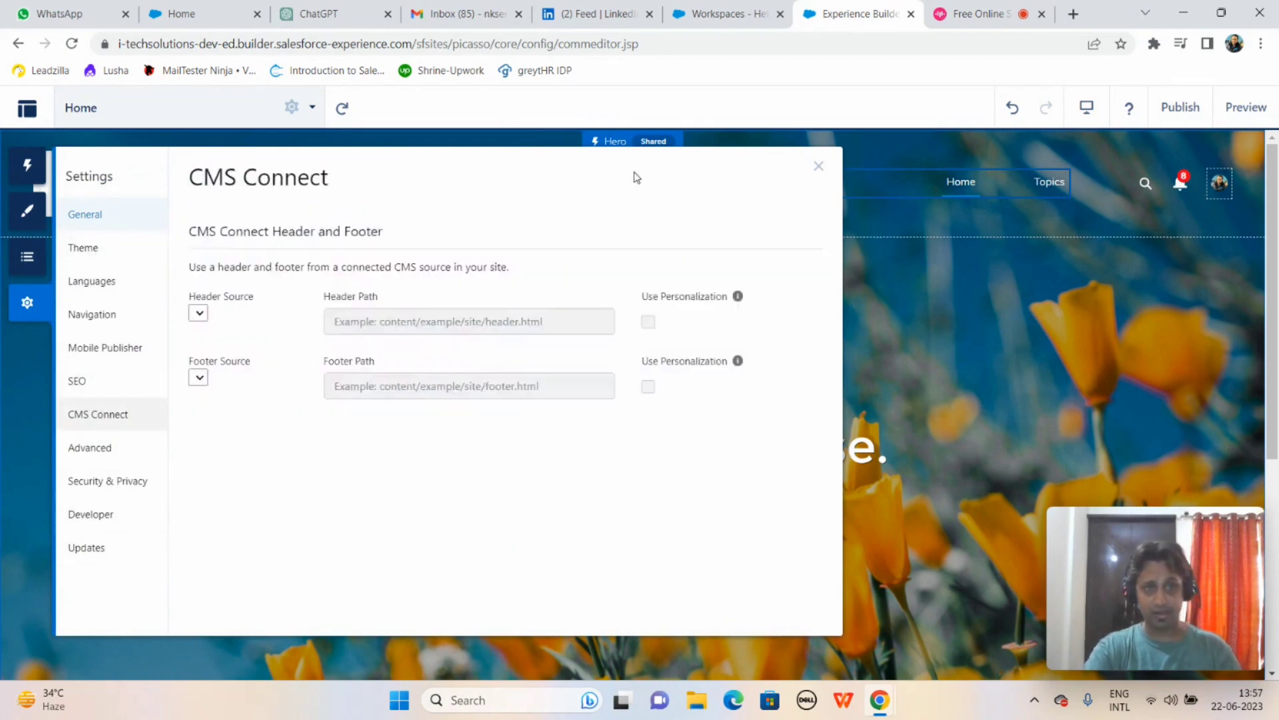
click(115, 348)
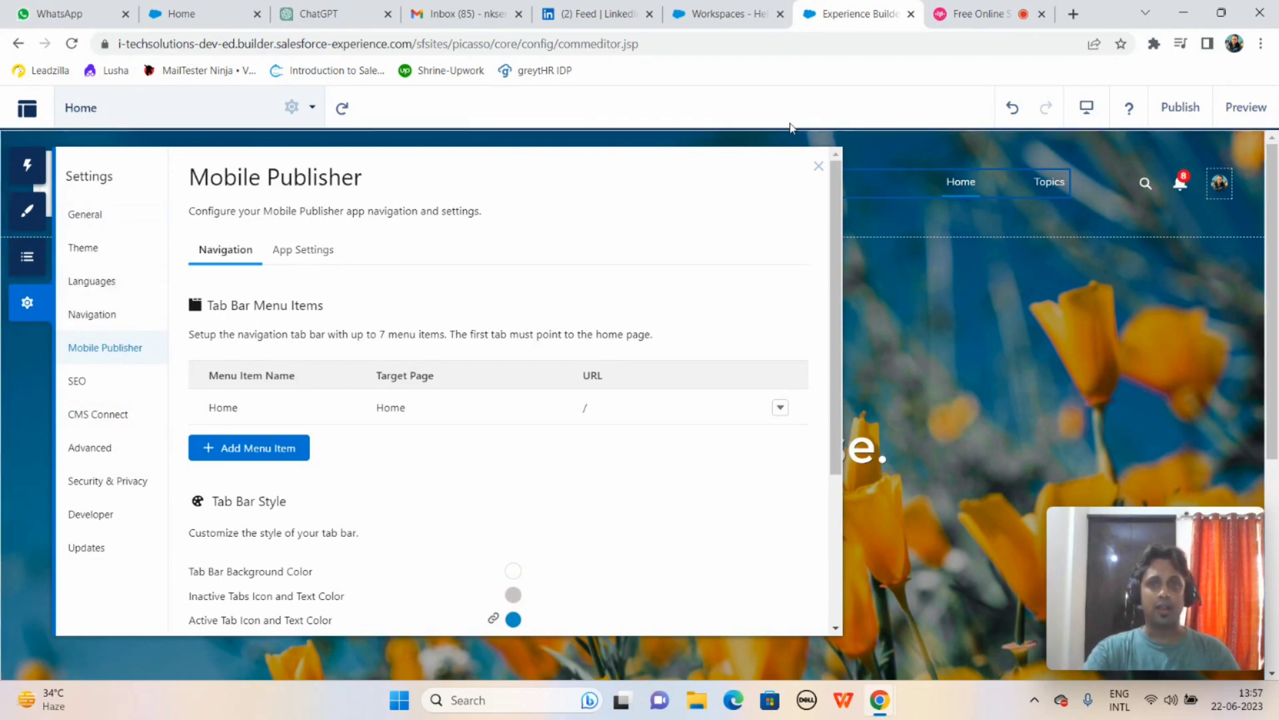
click(817, 167)
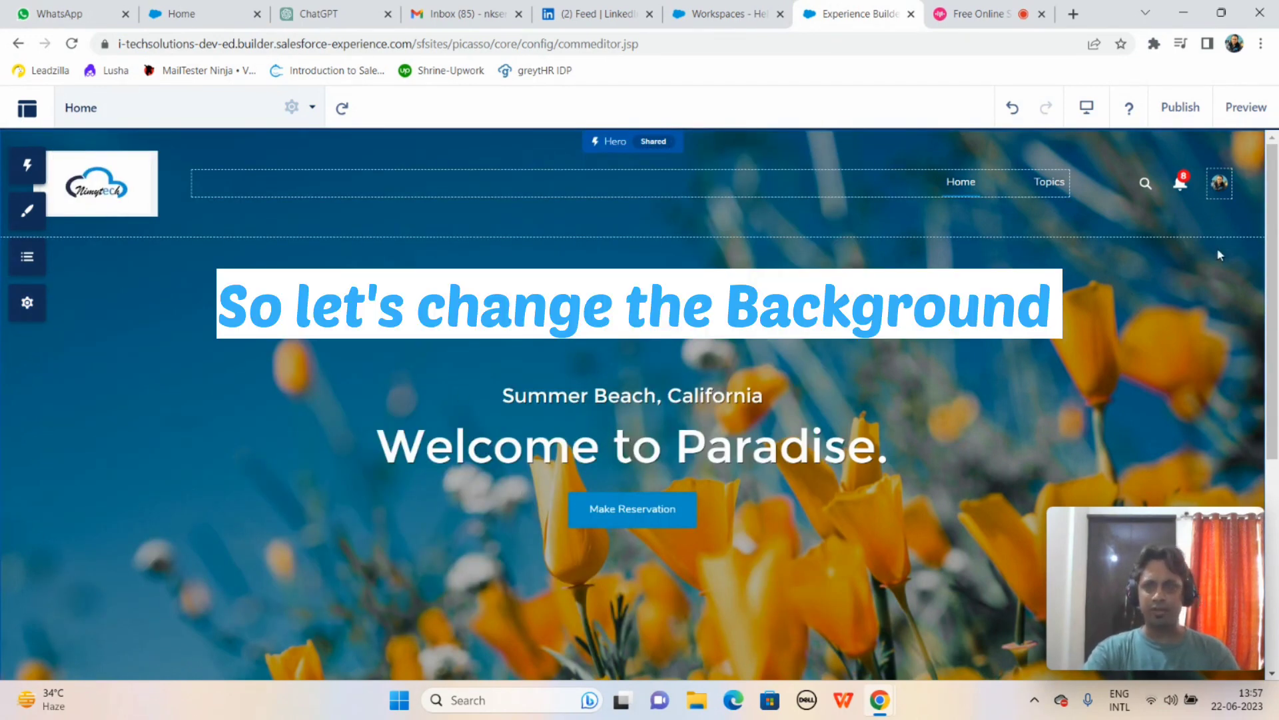
Step: Replace the Home page hero's background image by uploading the channel nimytech wallpaper PNG from the Downloads folder
mouse_move(1272, 267)
mouse_down()
mouse_move(1272, 372)
mouse_move(1272, 286)
mouse_up()
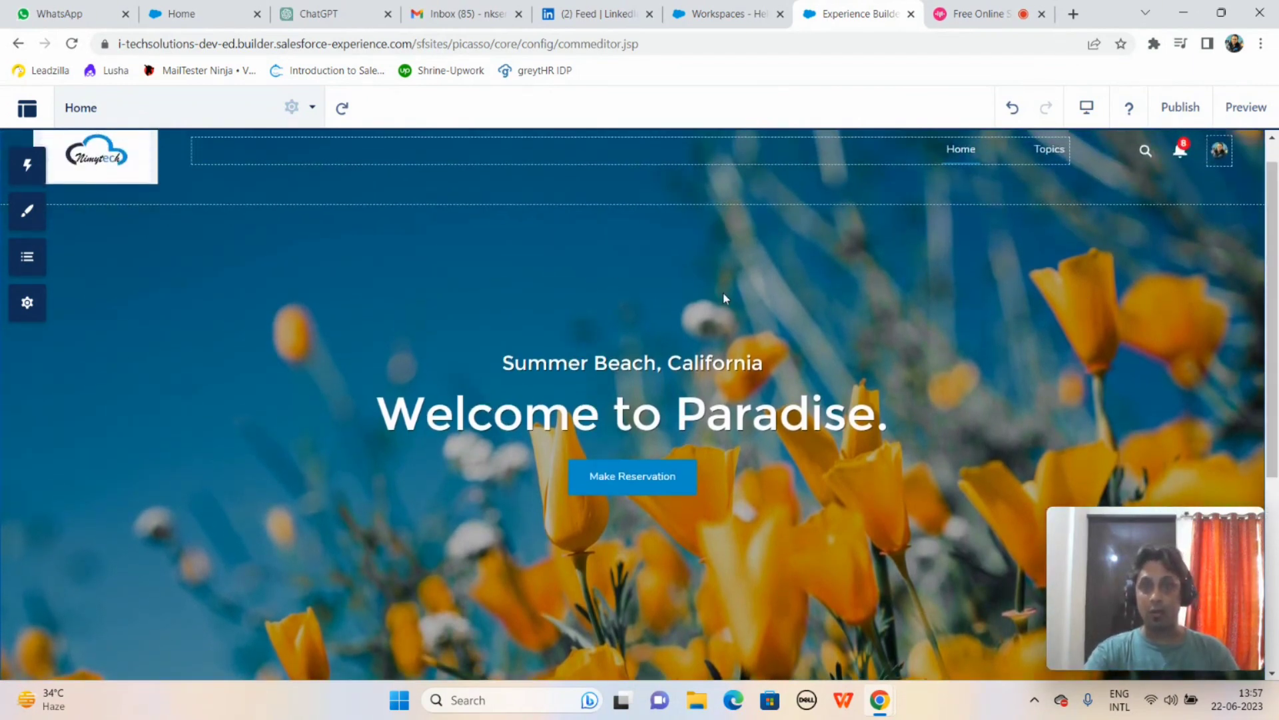
click(592, 287)
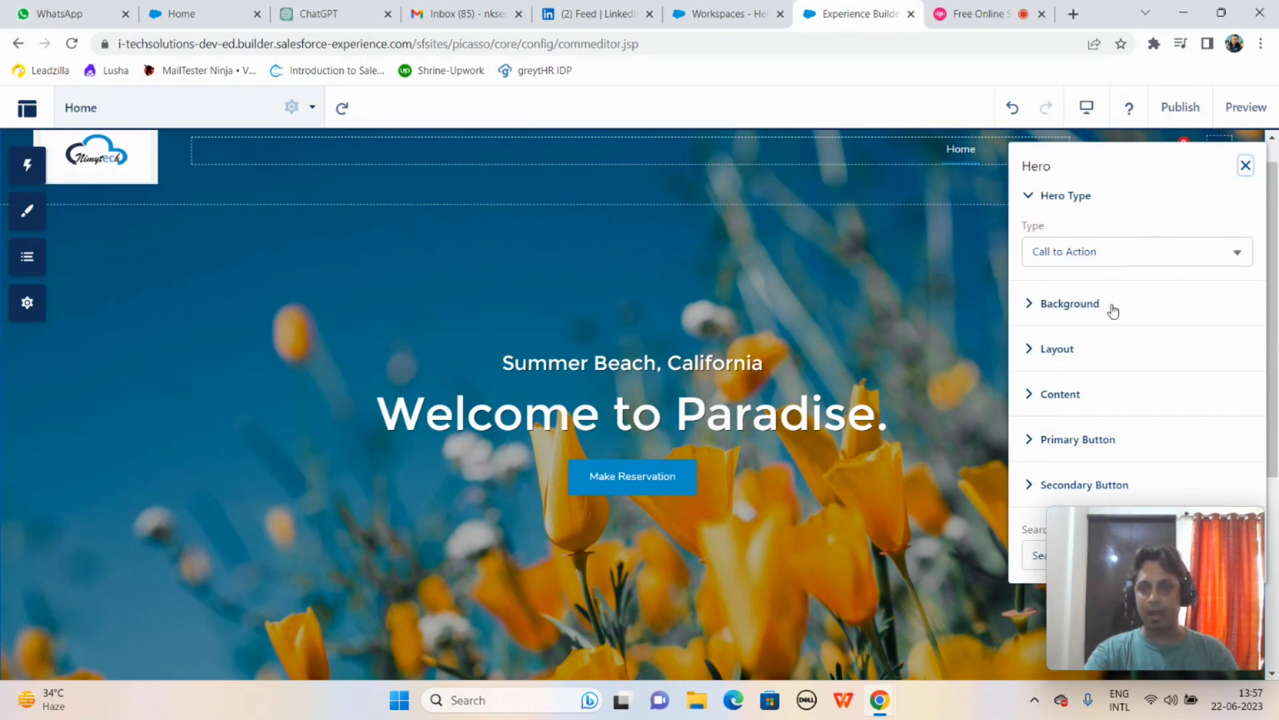
click(1031, 308)
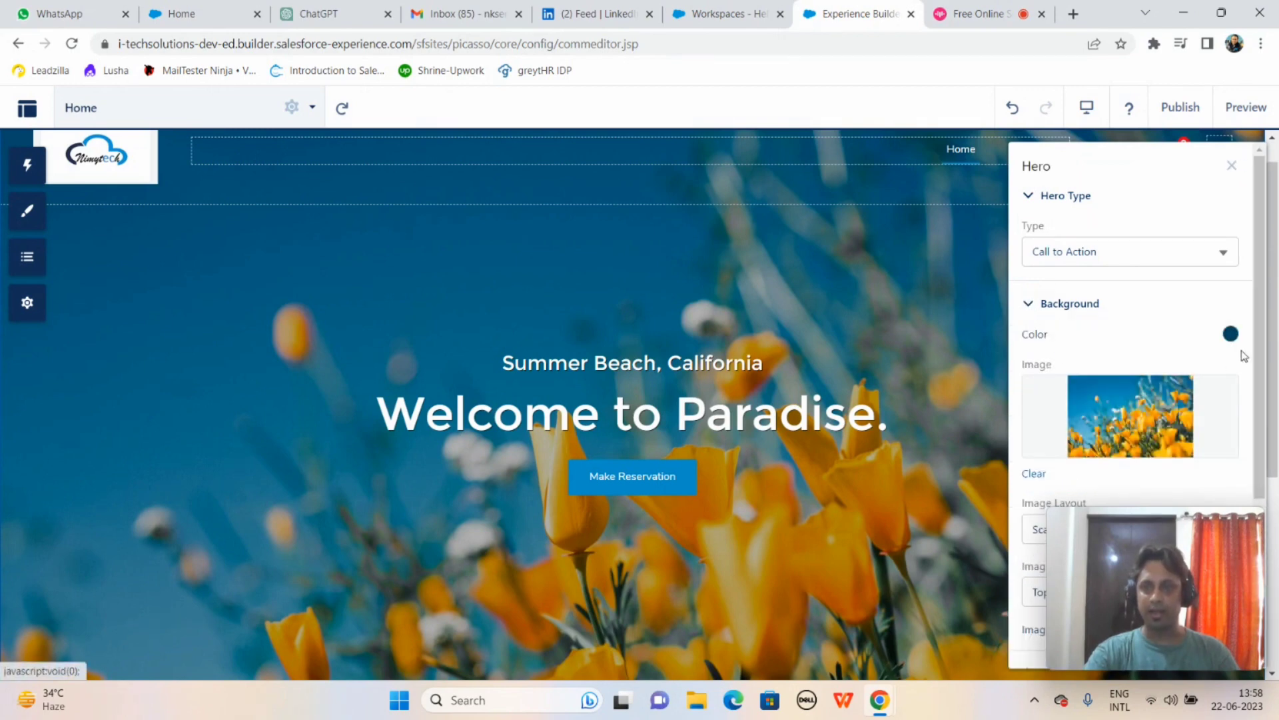
mouse_move(1265, 366)
mouse_down()
mouse_move(1277, 491)
mouse_move(1273, 356)
mouse_up()
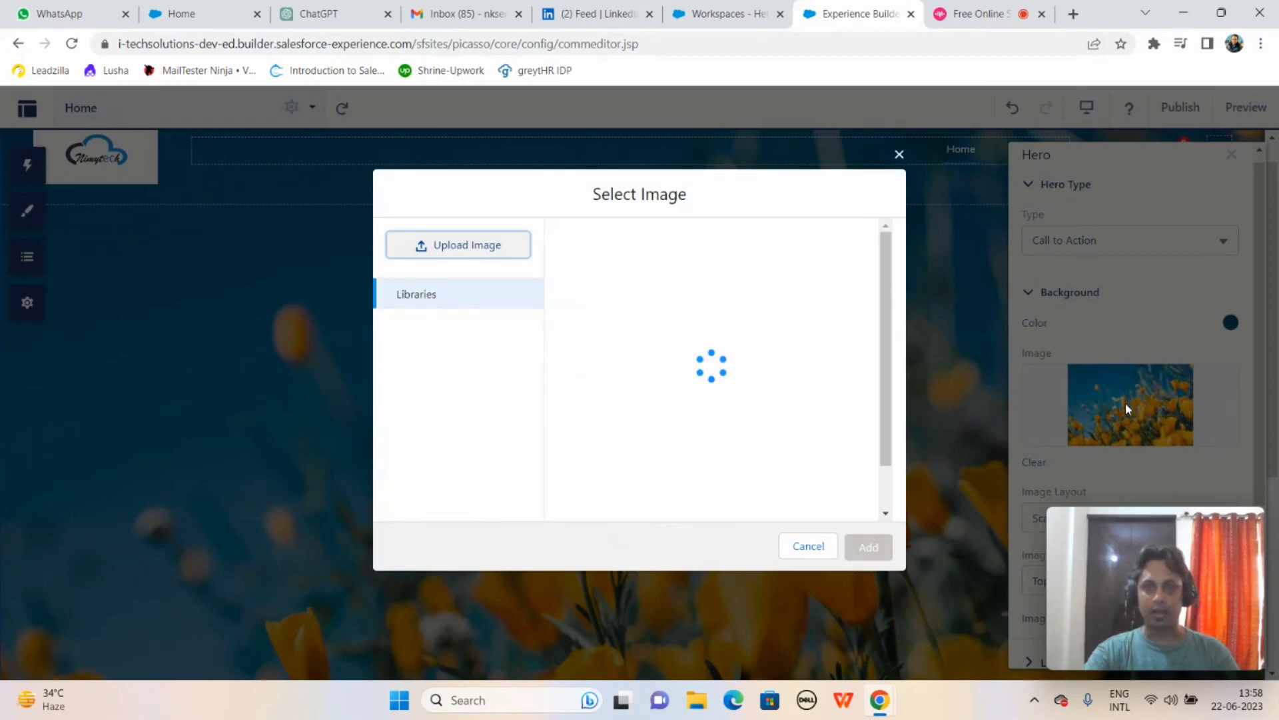
click(471, 252)
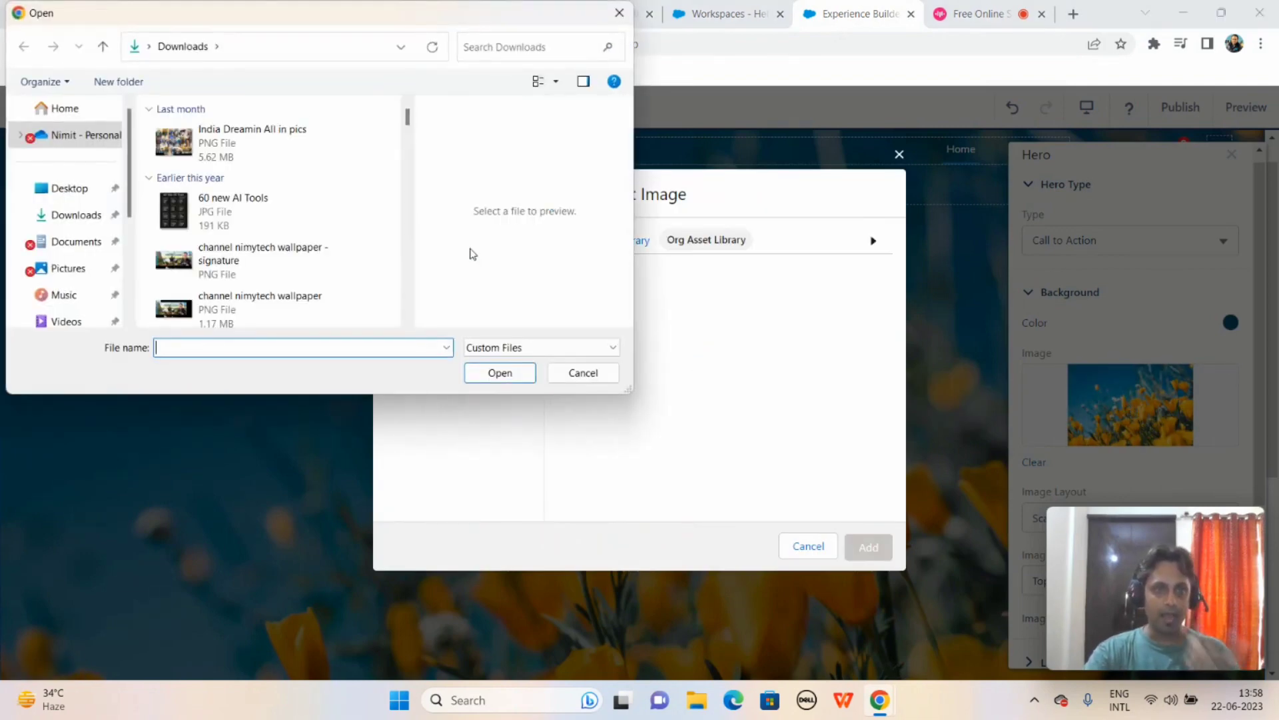
click(231, 311)
click(505, 375)
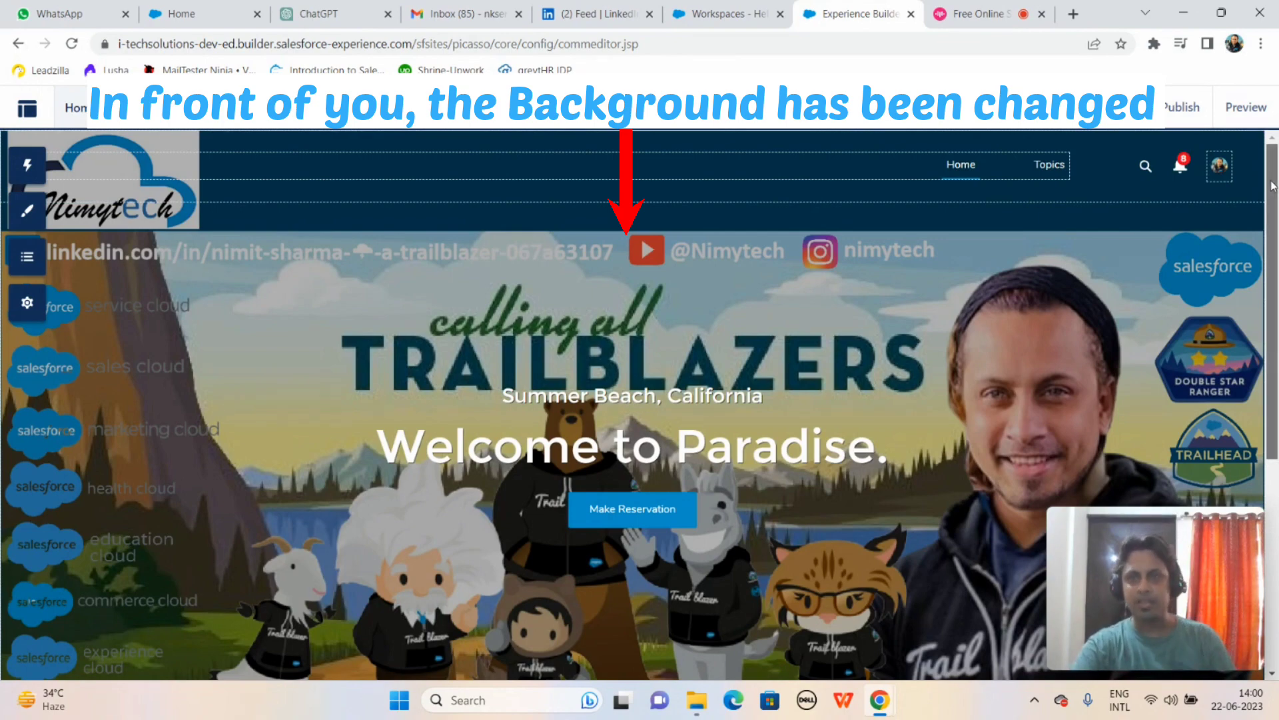
mouse_move(1272, 187)
mouse_down()
mouse_move(1273, 263)
mouse_move(1273, 185)
mouse_up()
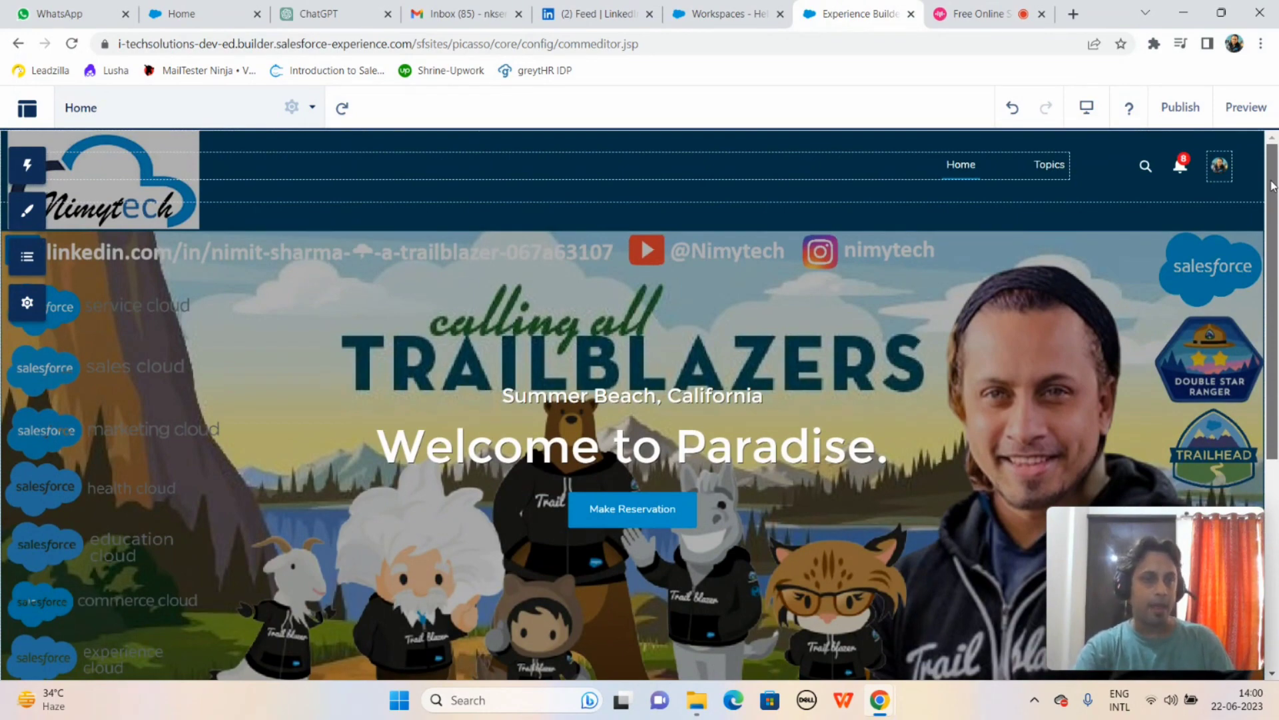
Step: Change the hero's caption text to "Watch my YouTube Channel"
drag(993, 543, 958, 533)
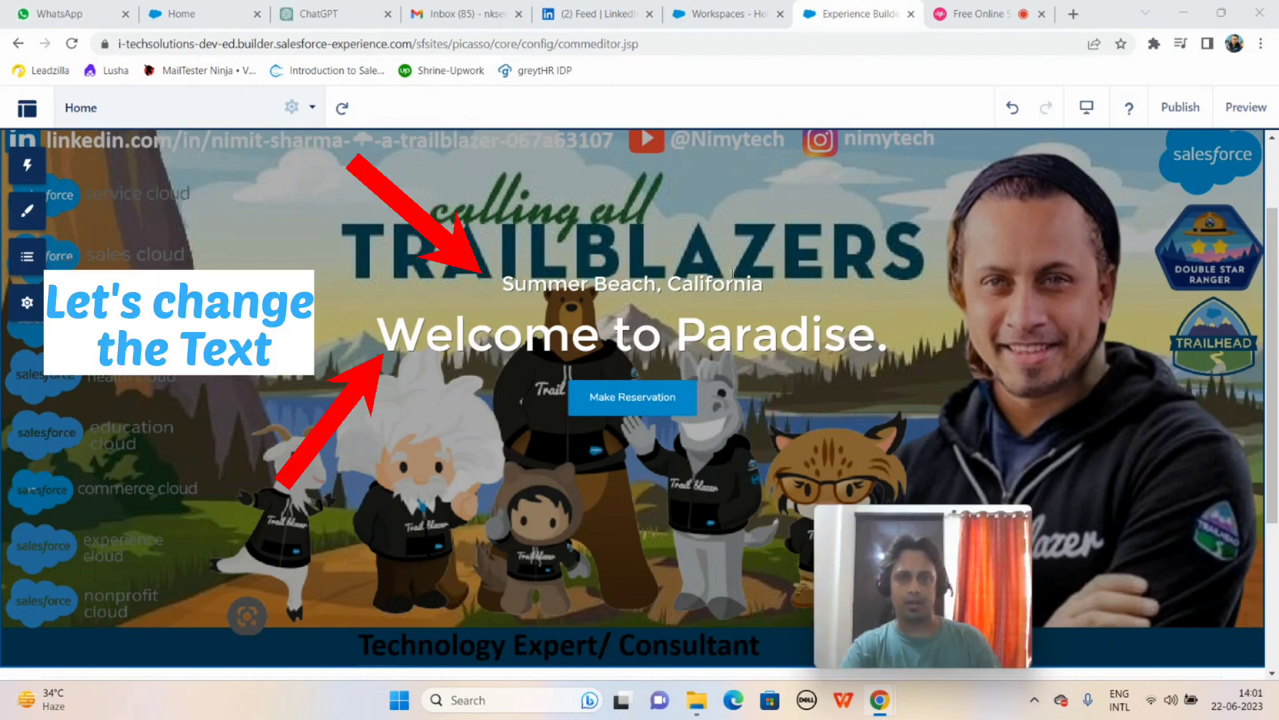
click(594, 278)
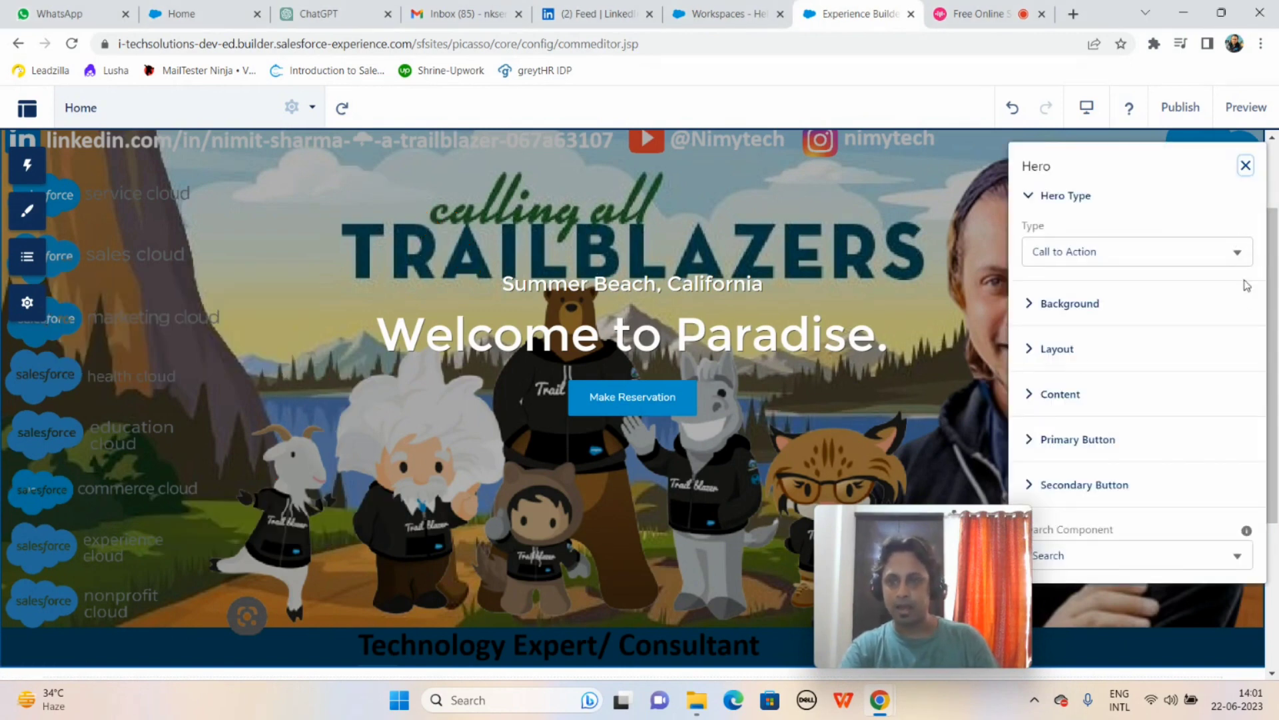
click(1032, 399)
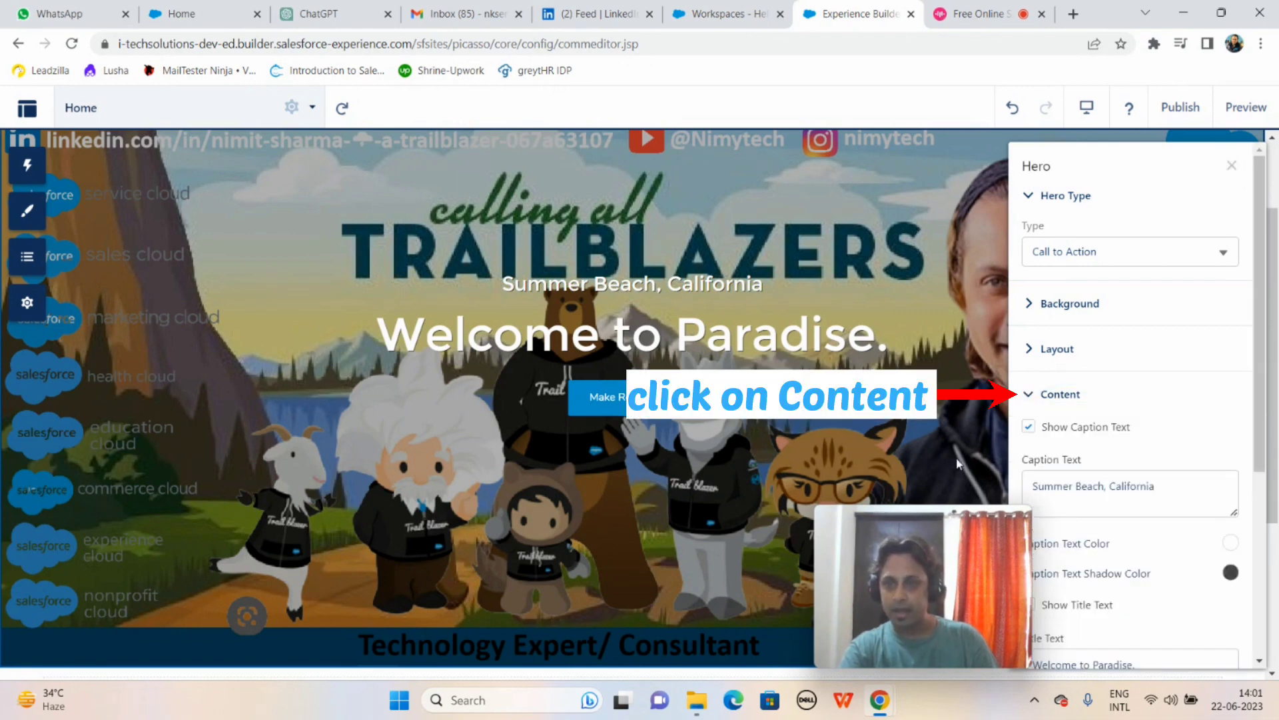
drag(922, 521, 841, 522)
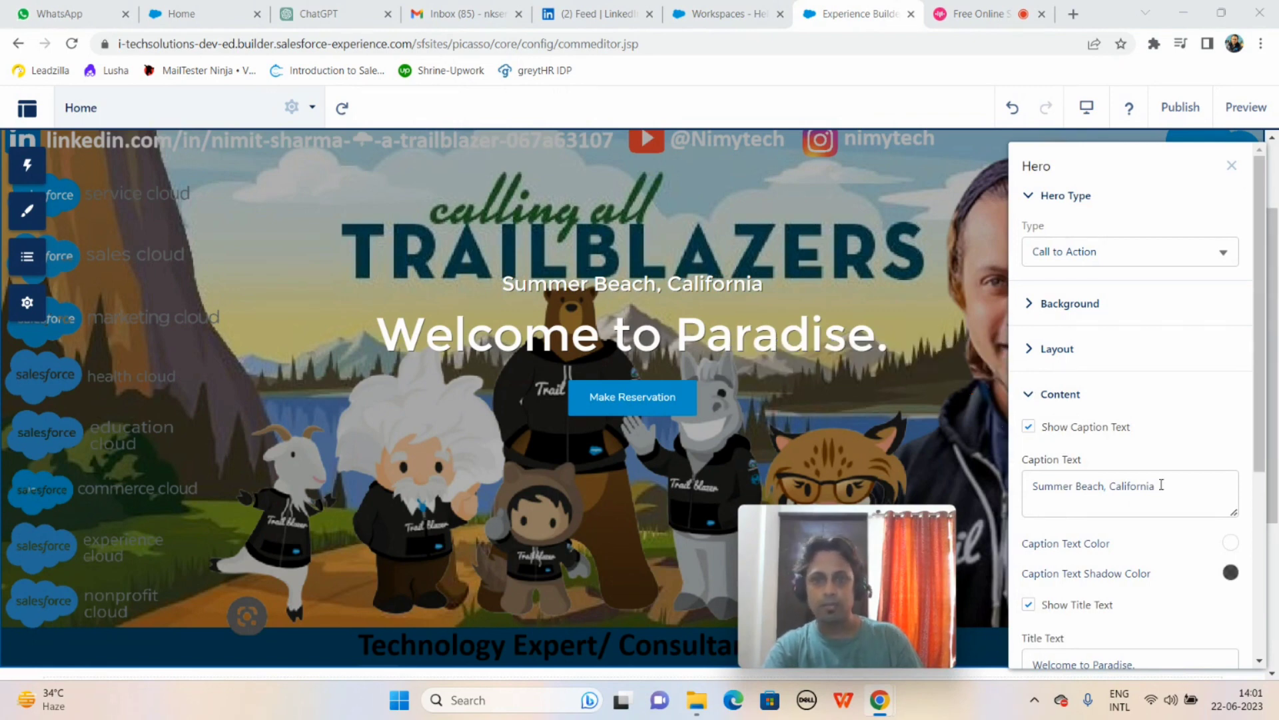
drag(1162, 484, 1033, 491)
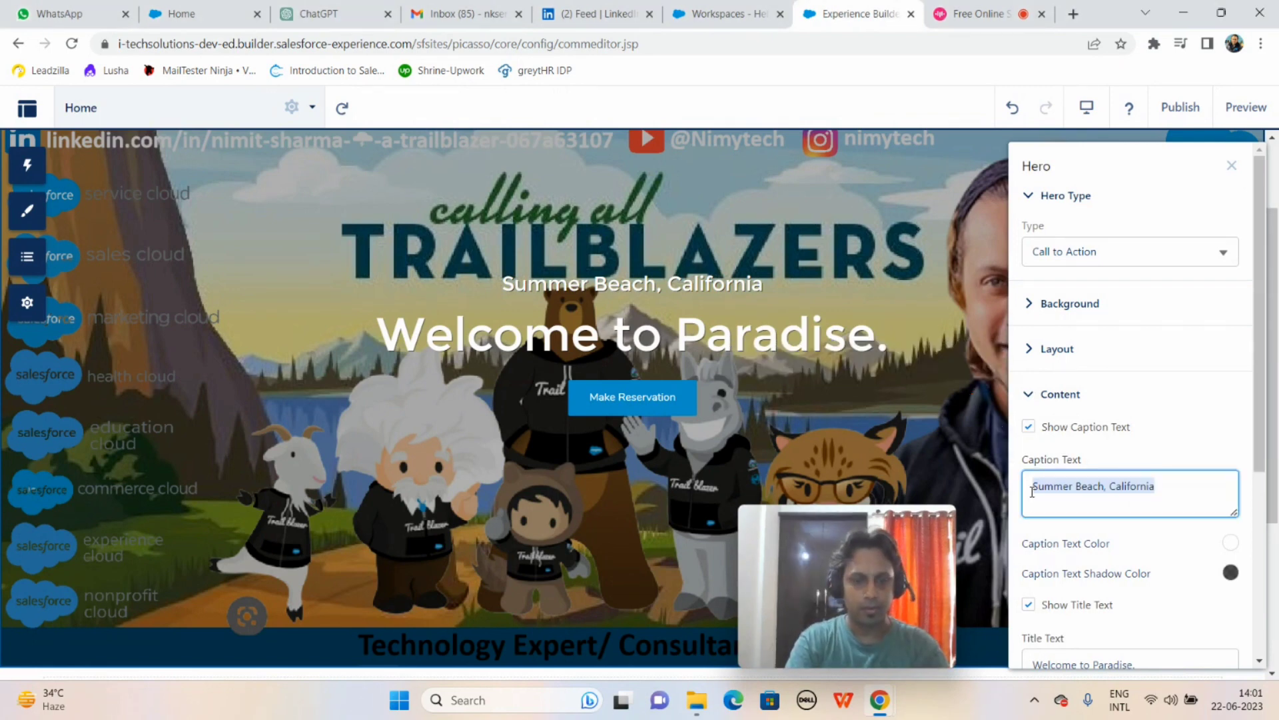
text(What)
key(BackSpace)
key(BackSpace)
key(BackSpace)
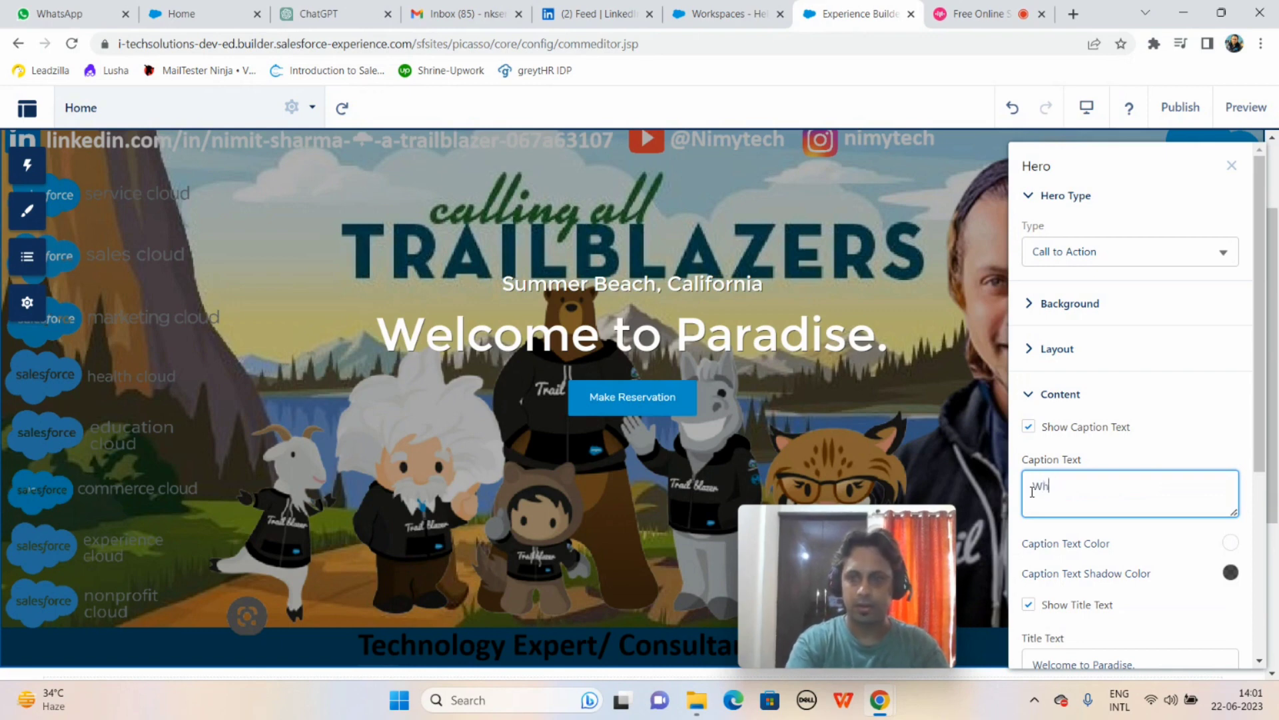
text(atch)
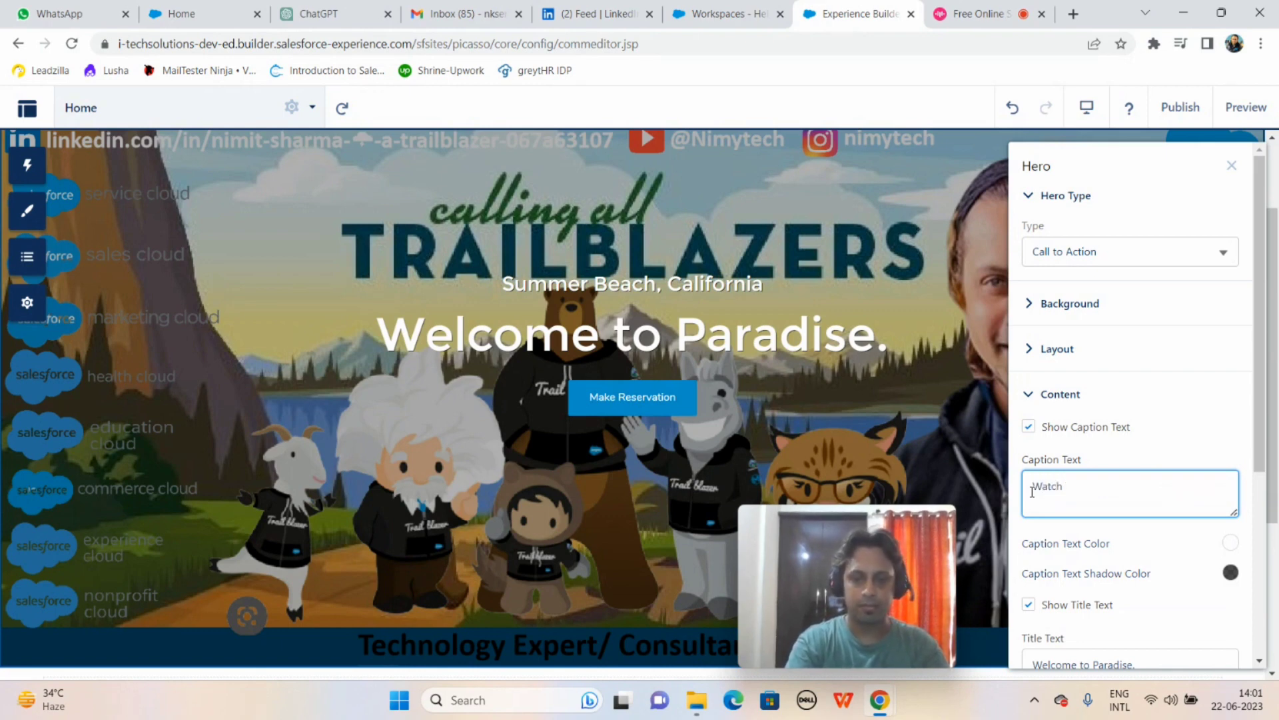
text( my )
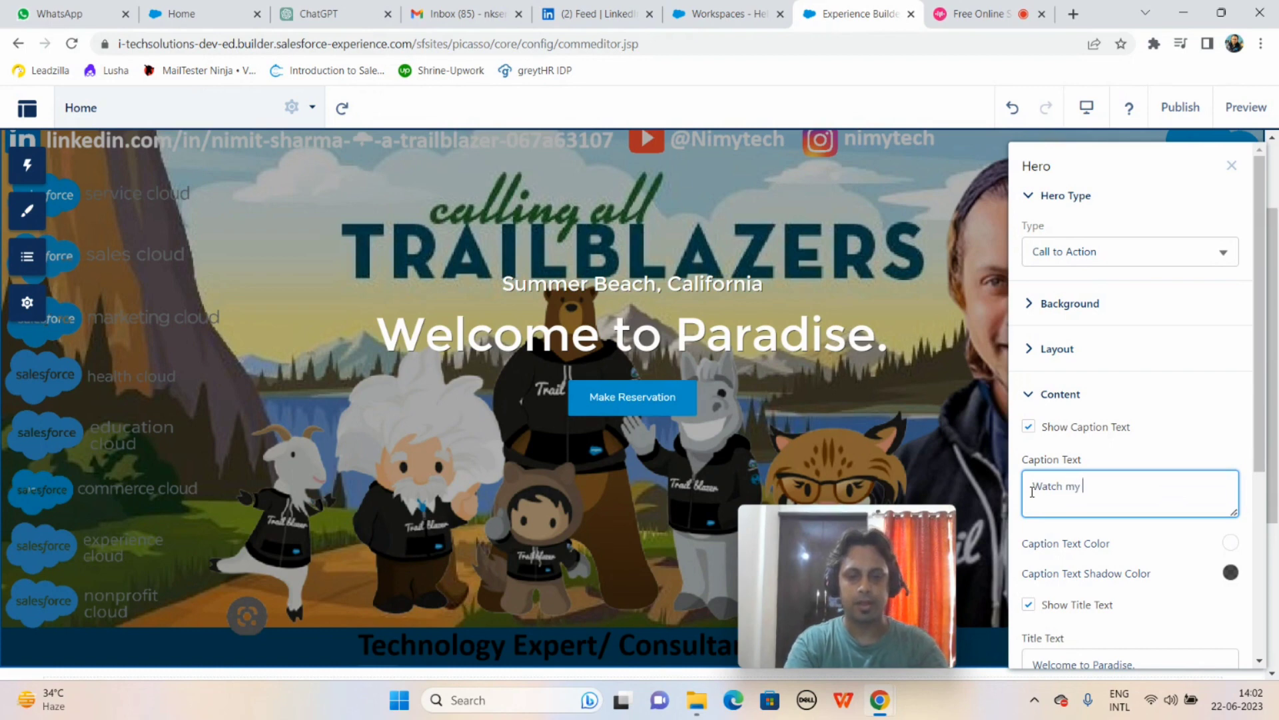
text(Yo)
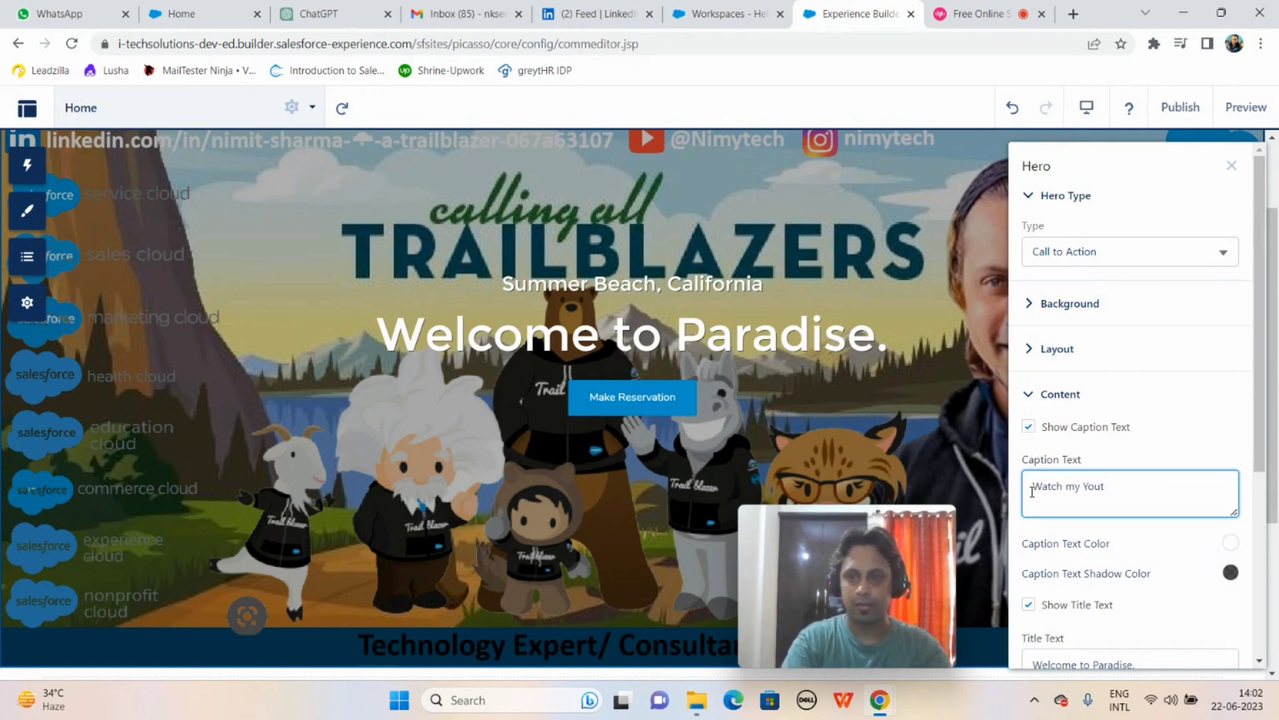
text(uTube Channel)
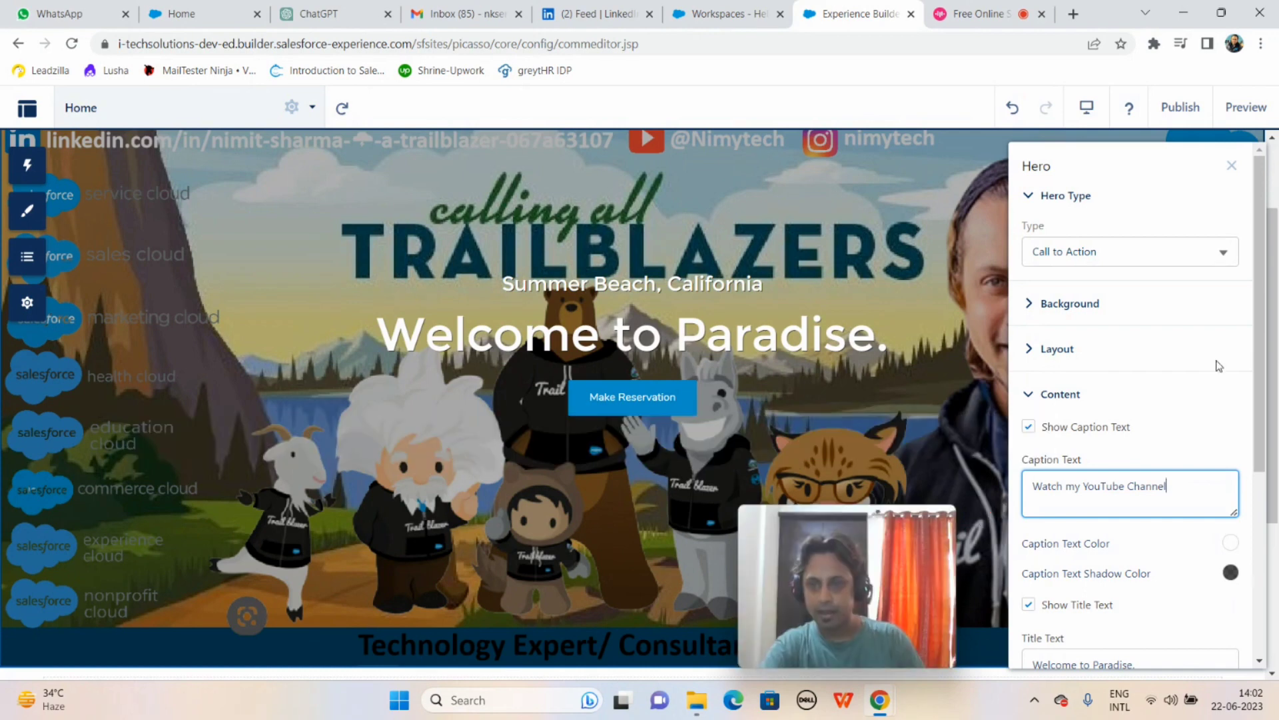
Step: Change the hero's title text to "Nimytech"
drag(1263, 360, 1262, 451)
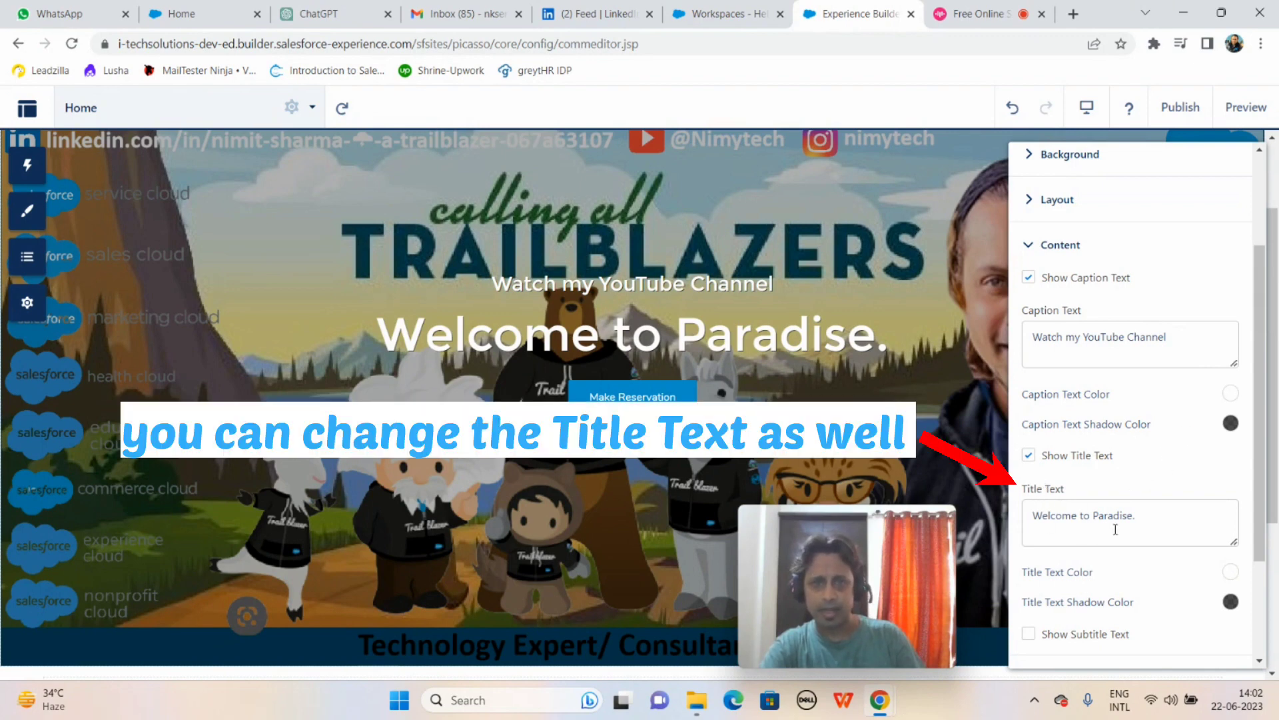
click(1153, 528)
key(ctrl+a)
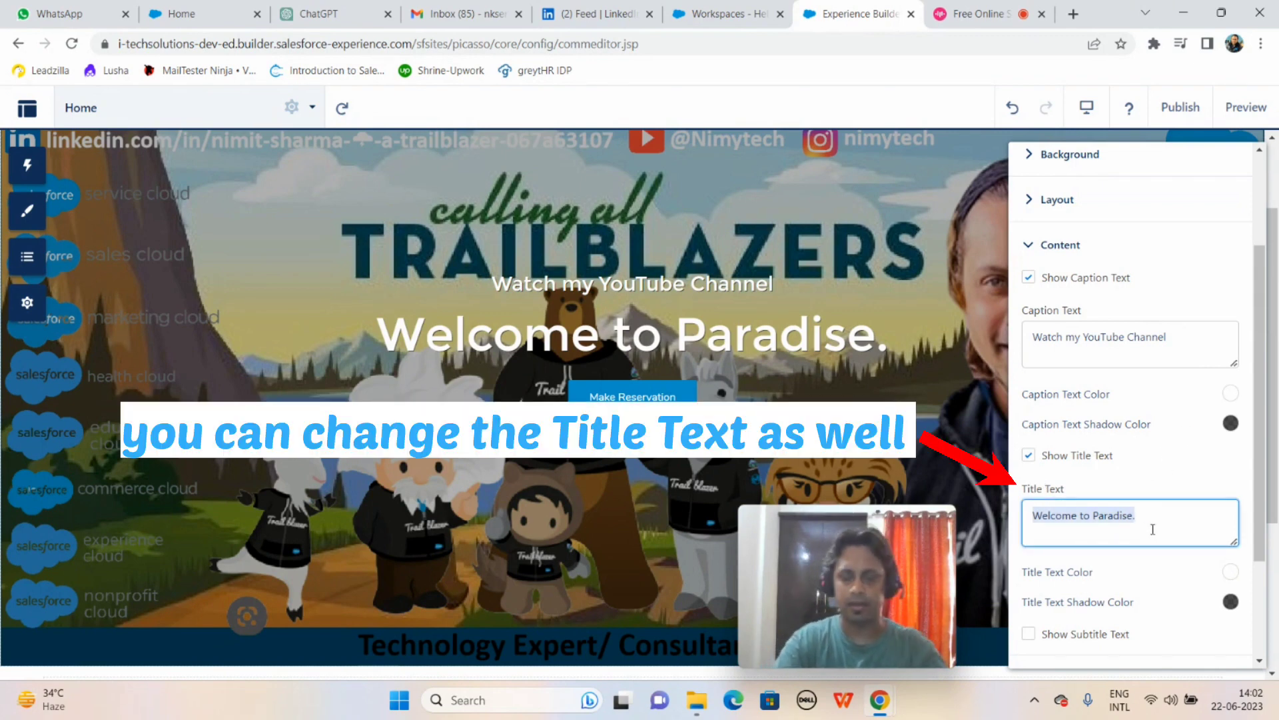
text(Nim)
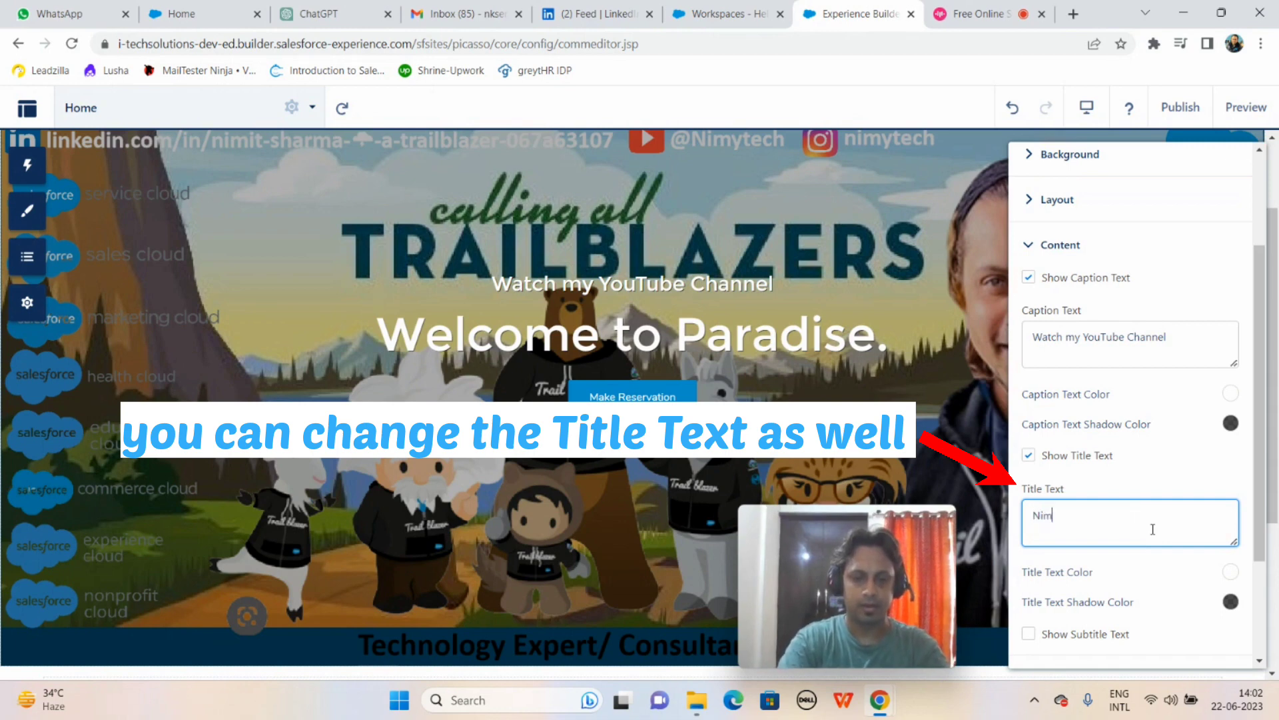
text(ytech)
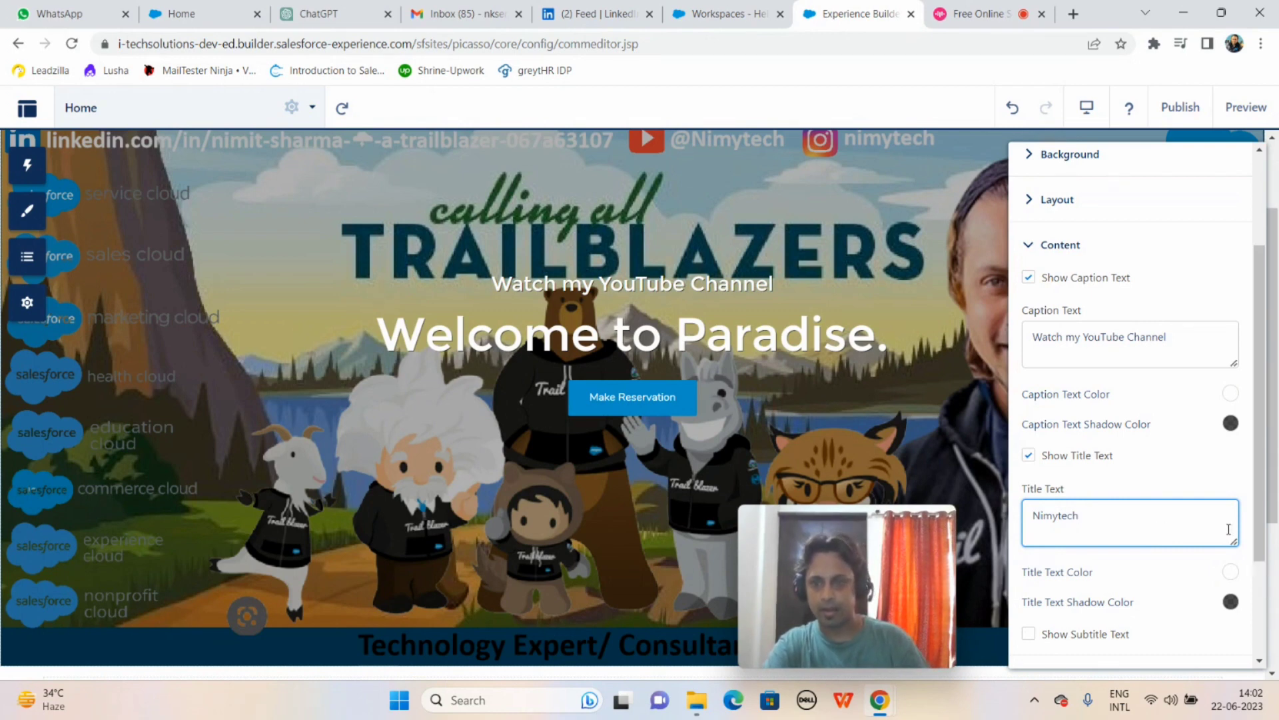
drag(1268, 494, 1273, 558)
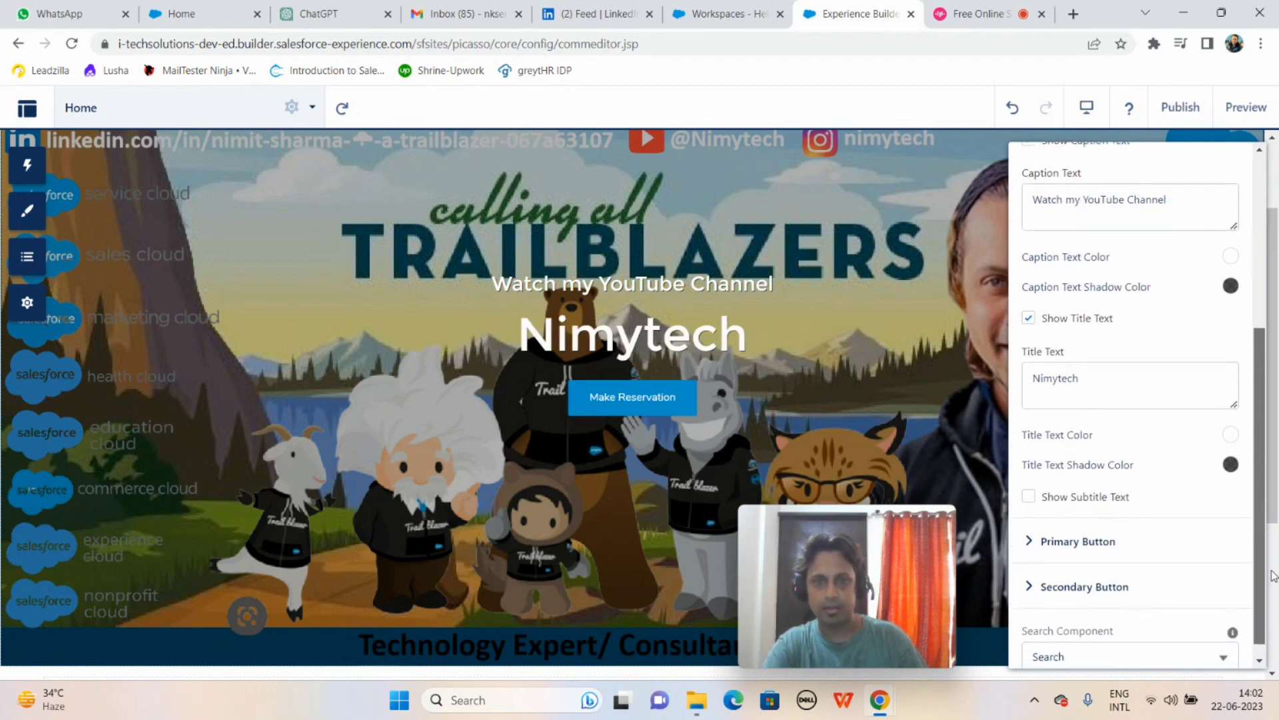
Step: Change the text of the hero's primary button to "YouTube Channel"
drag(1273, 562, 1265, 393)
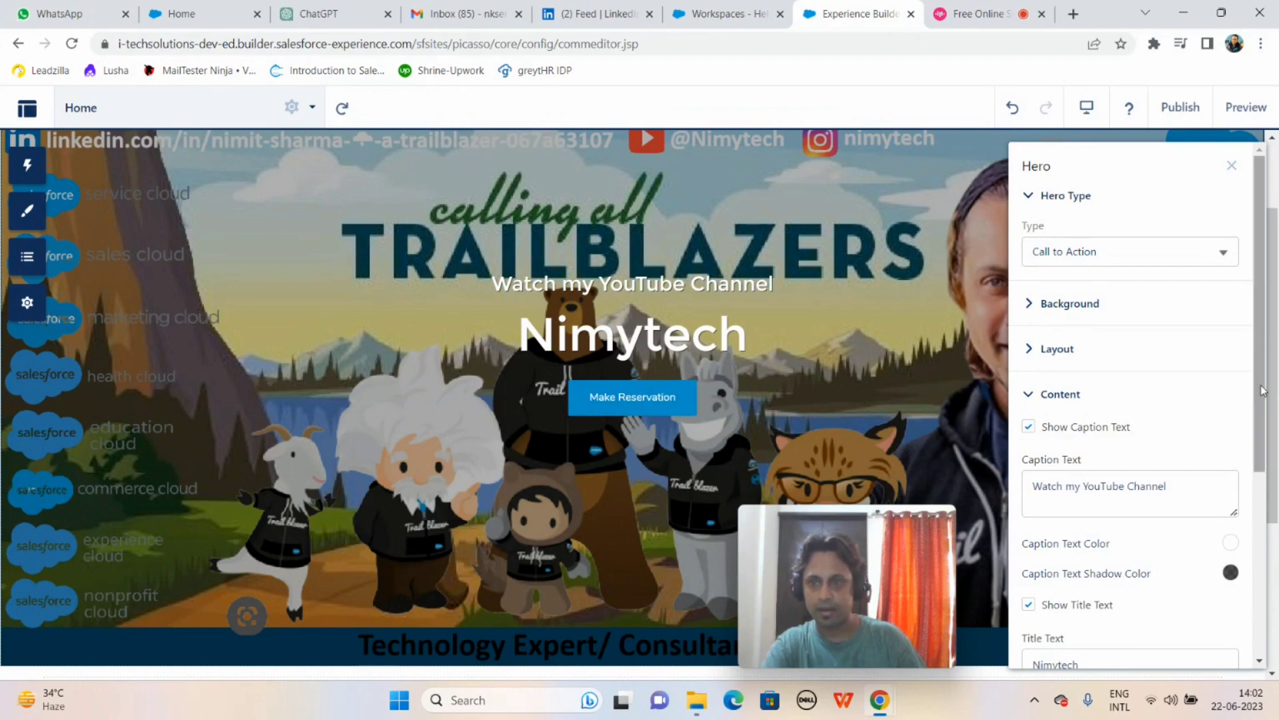
drag(1264, 332, 1275, 583)
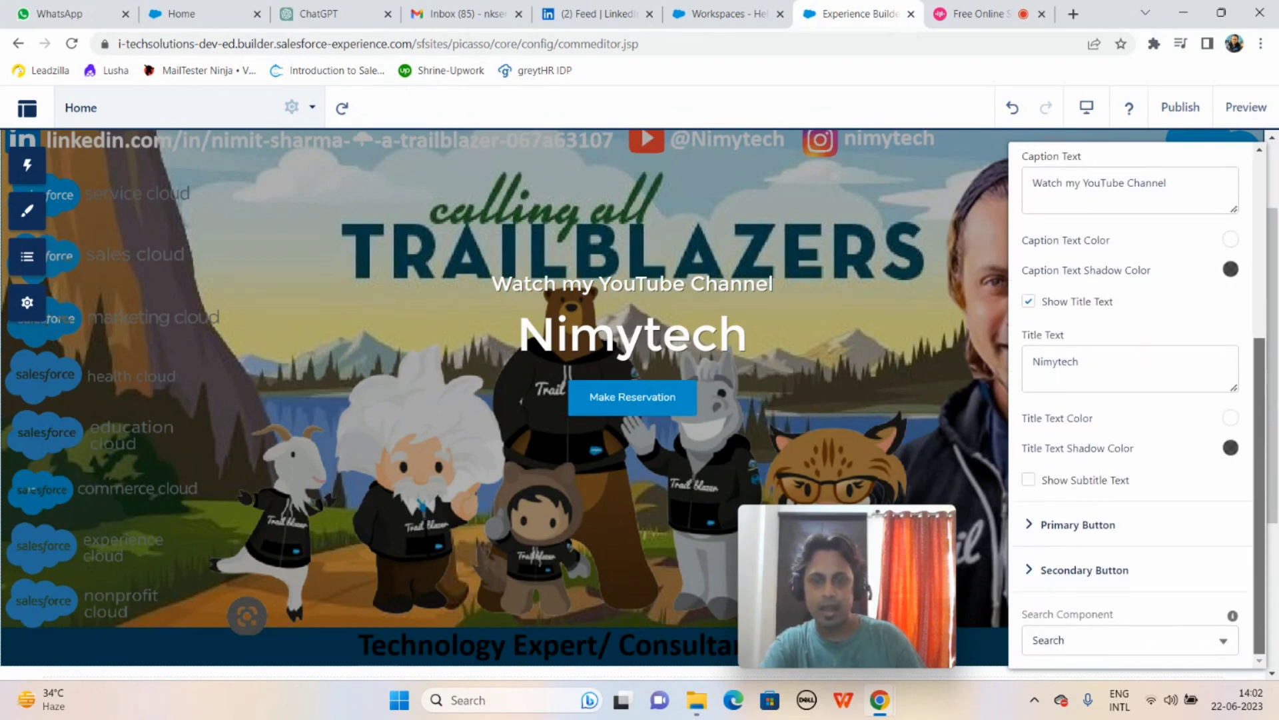
click(643, 409)
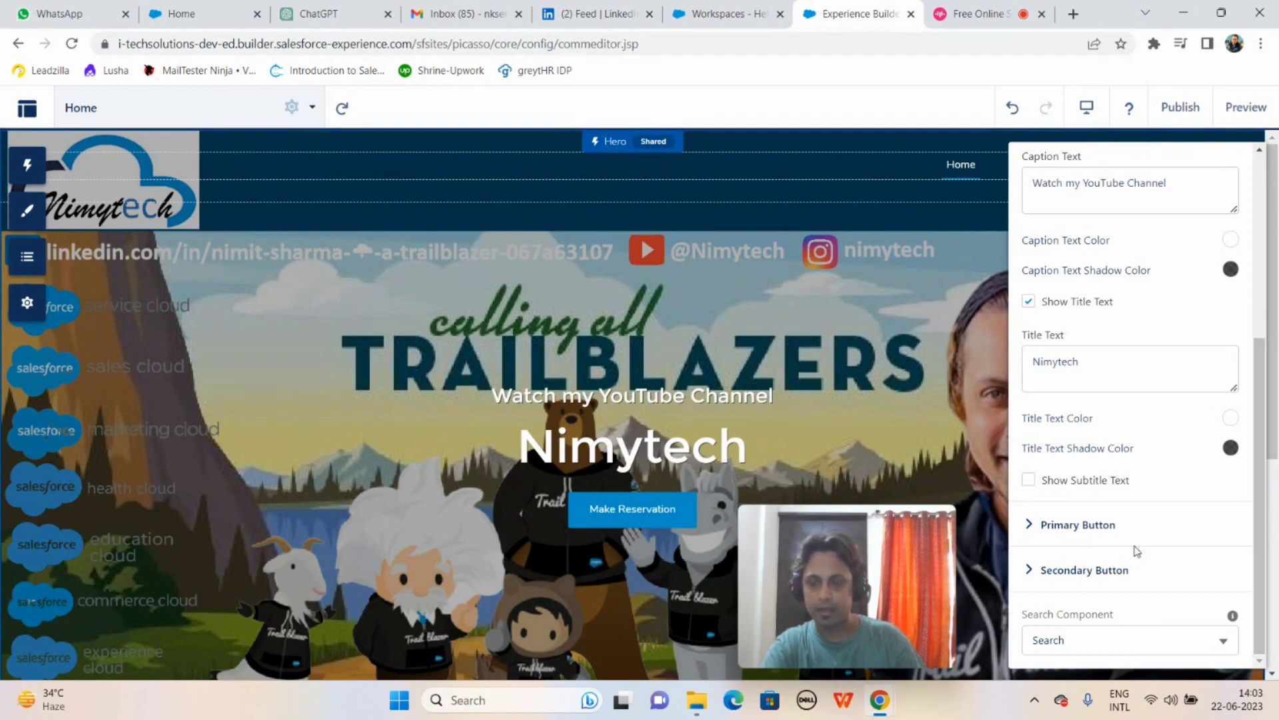
click(1028, 527)
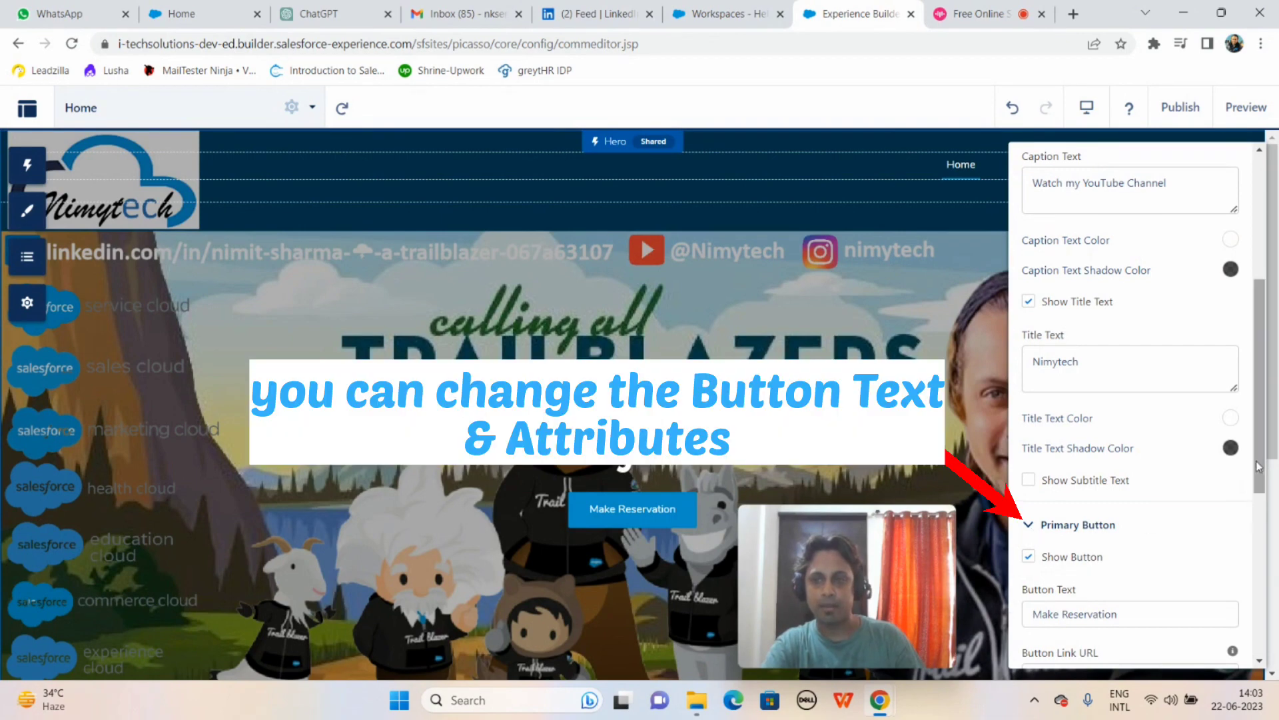
drag(1262, 467, 1270, 523)
drag(1139, 469, 967, 500)
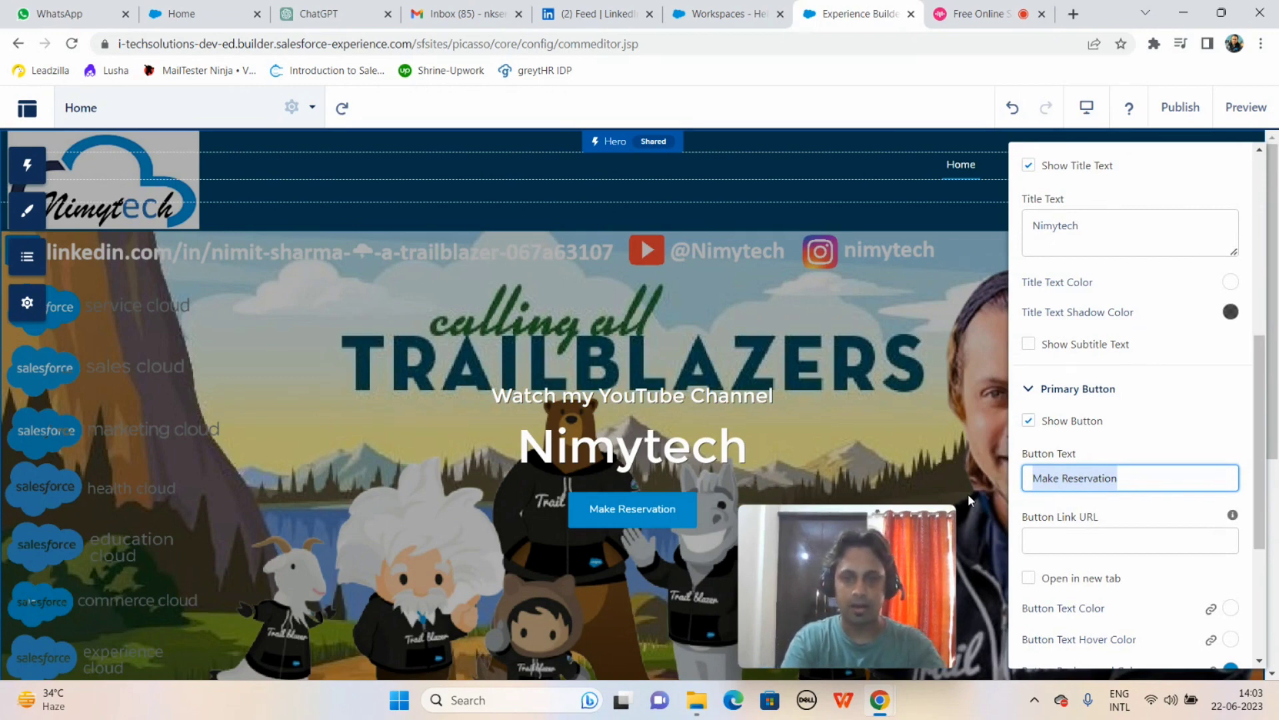
text(Youtube)
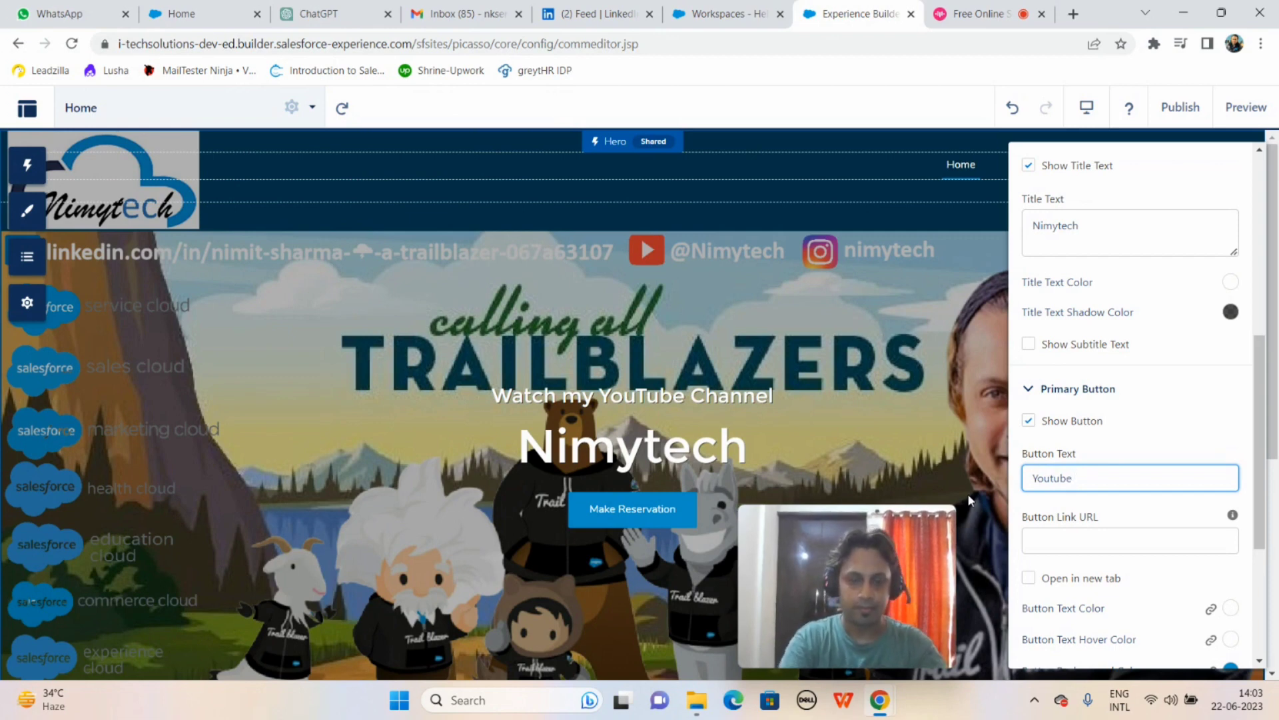
key(BackSpace)
key(BackSpace)
key(BackSpace)
key(BackSpace)
key(BackSpace)
text(Tube Channel)
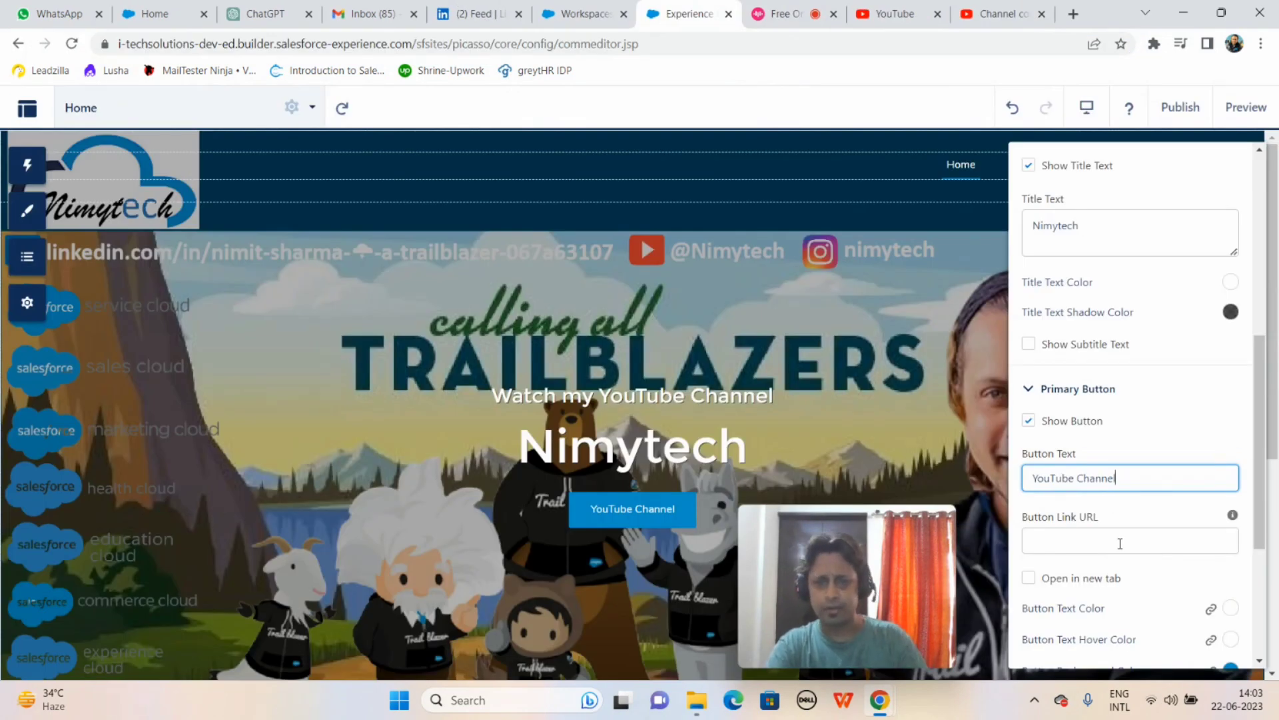
Step: Paste the copied YouTube Studio channel URL as the primary button's link and set it to open in a new tab
click(1120, 544)
key(ctrl+v)
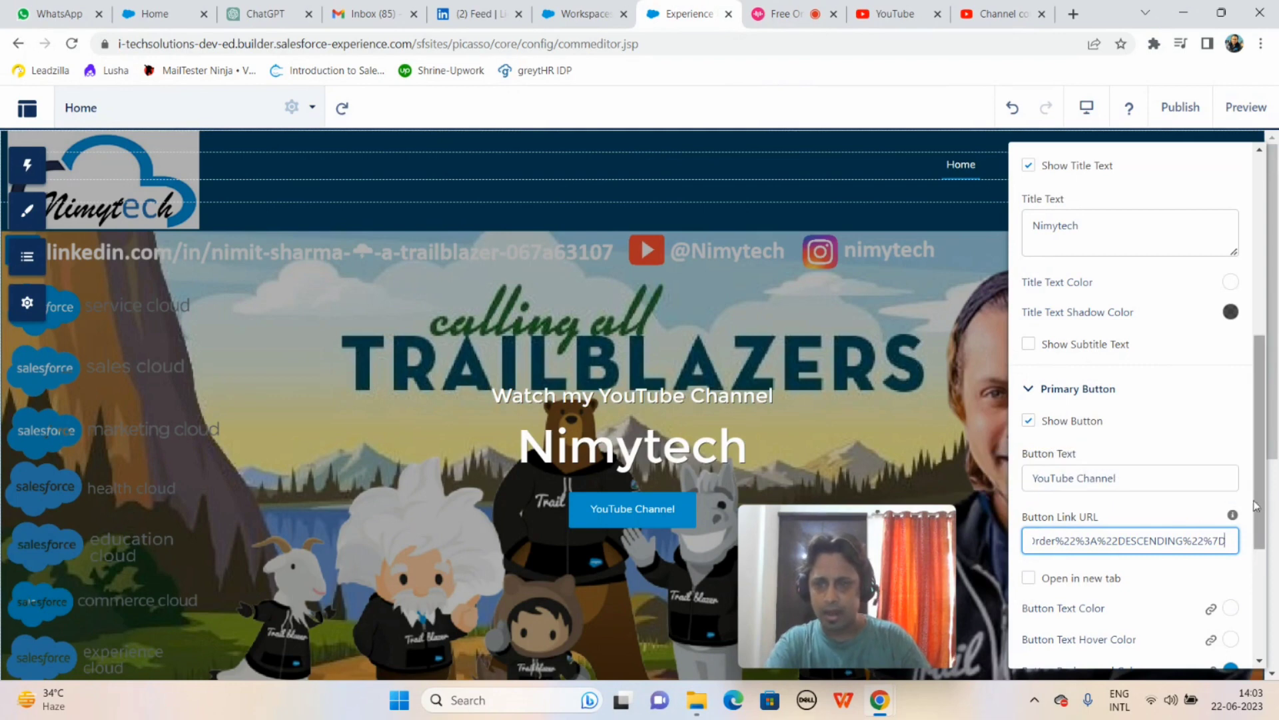
click(1030, 581)
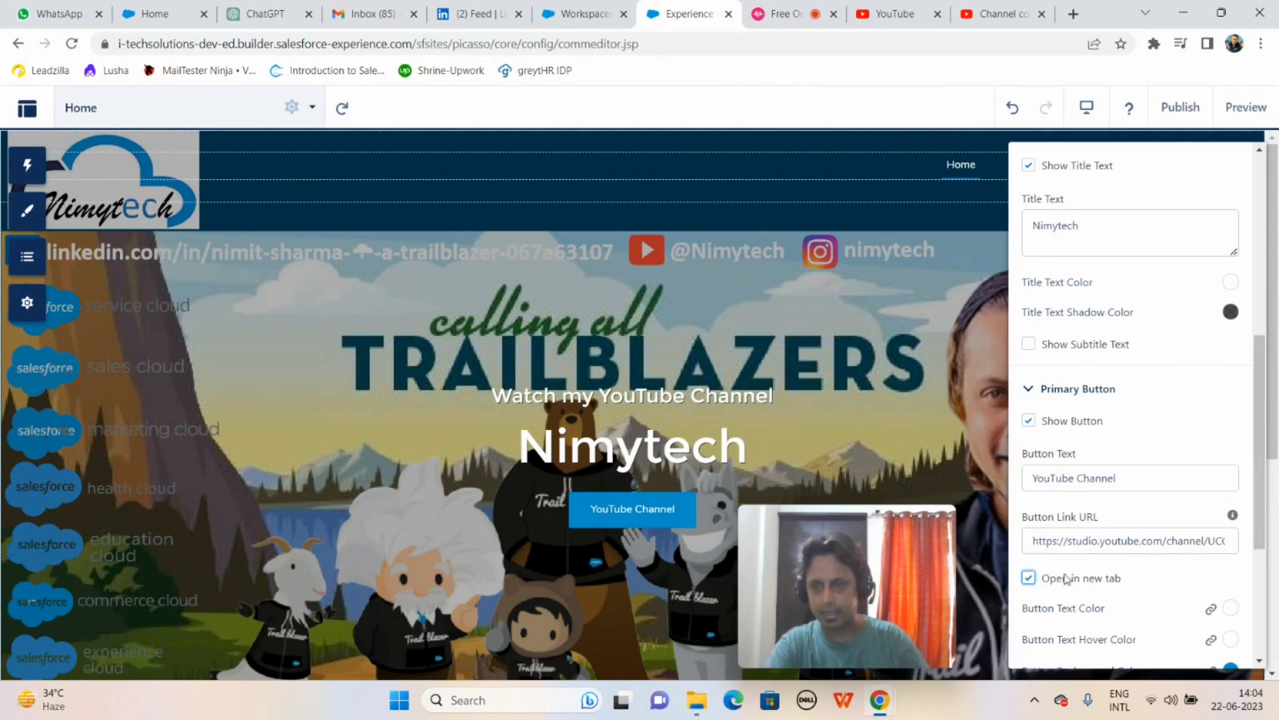
Step: Set the primary button's background to a custom red, rgb(239, 23, 23), instead of the theme color
scroll(1261, 495, down, 3)
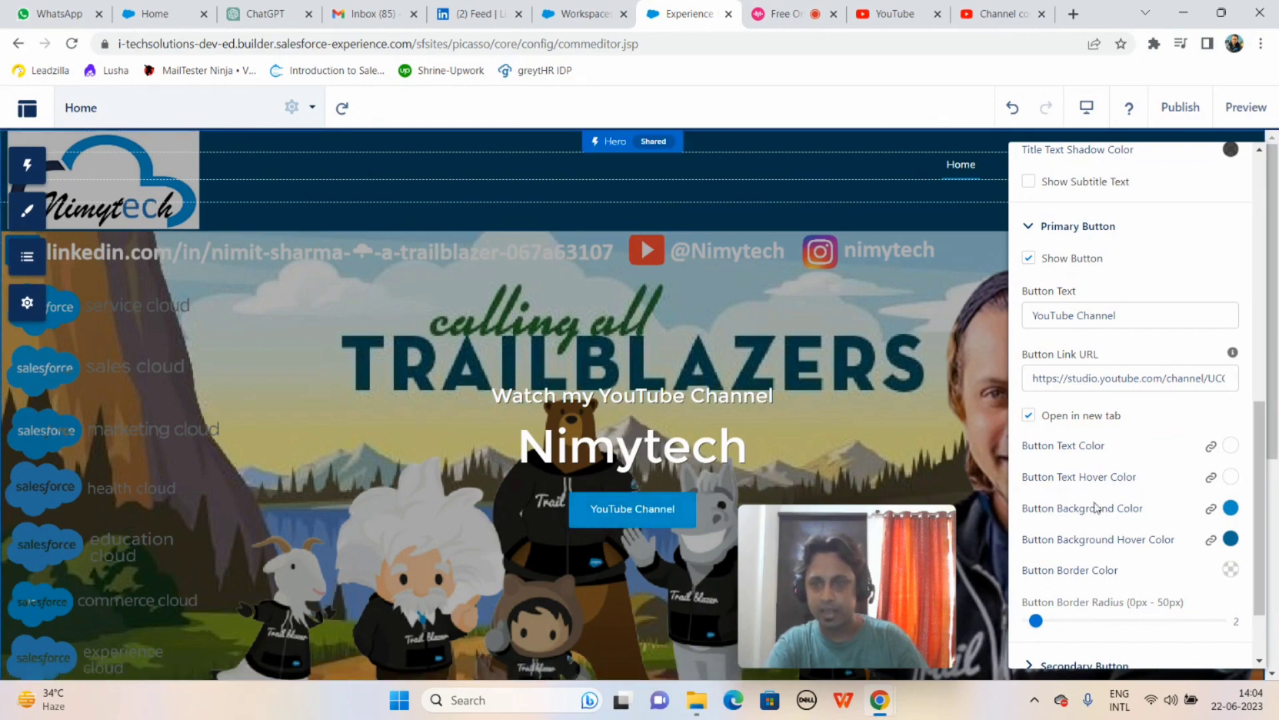
click(1231, 508)
click(1219, 531)
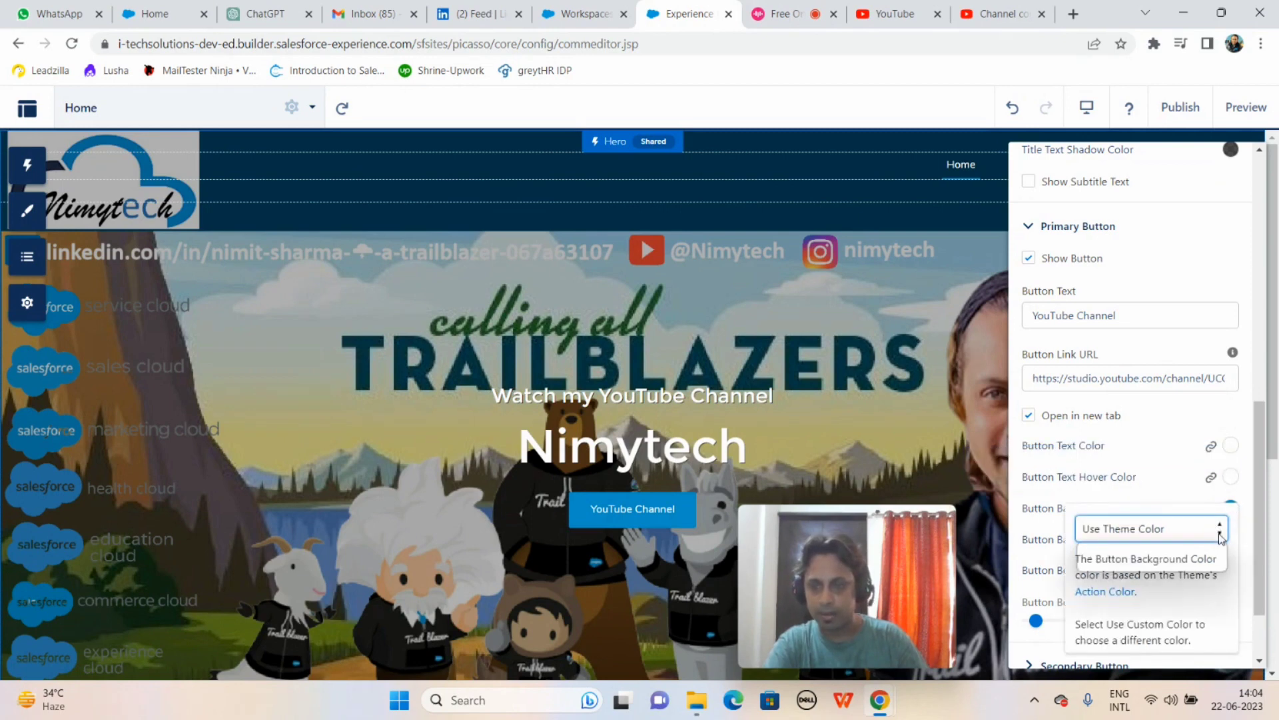
click(1178, 564)
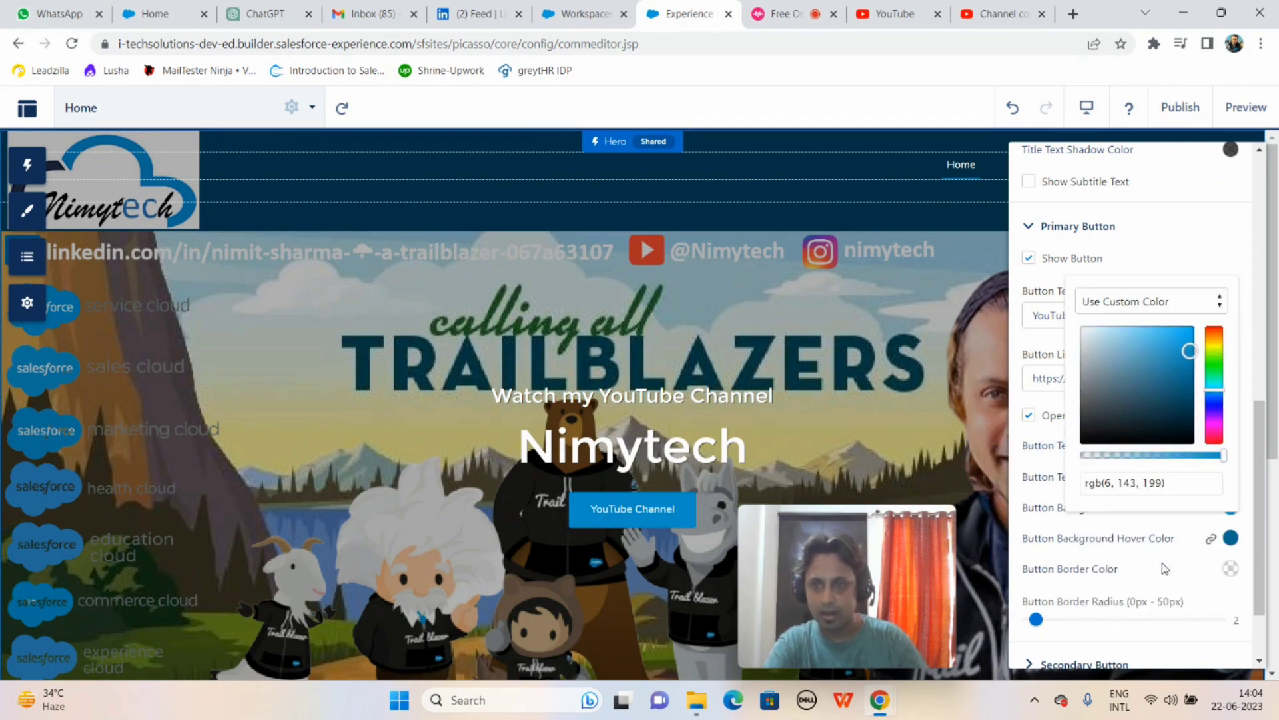
drag(1215, 434, 1220, 456)
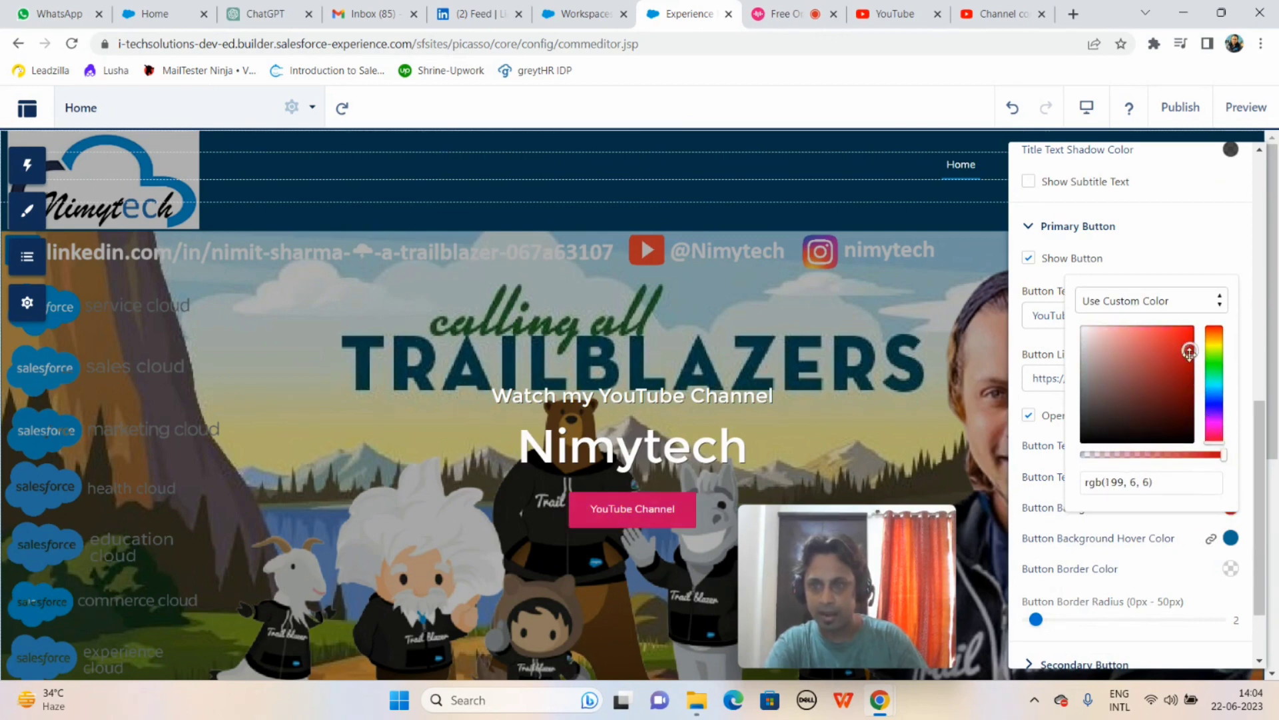
drag(1188, 348, 1183, 332)
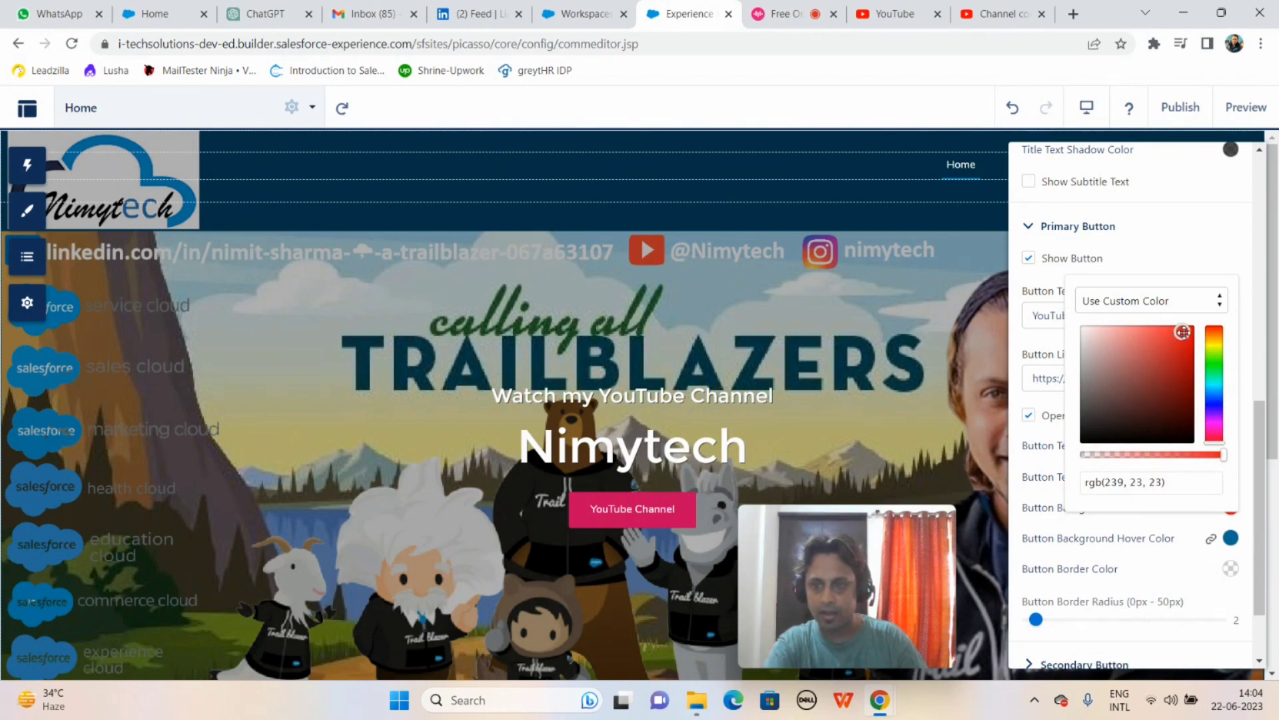
click(1245, 507)
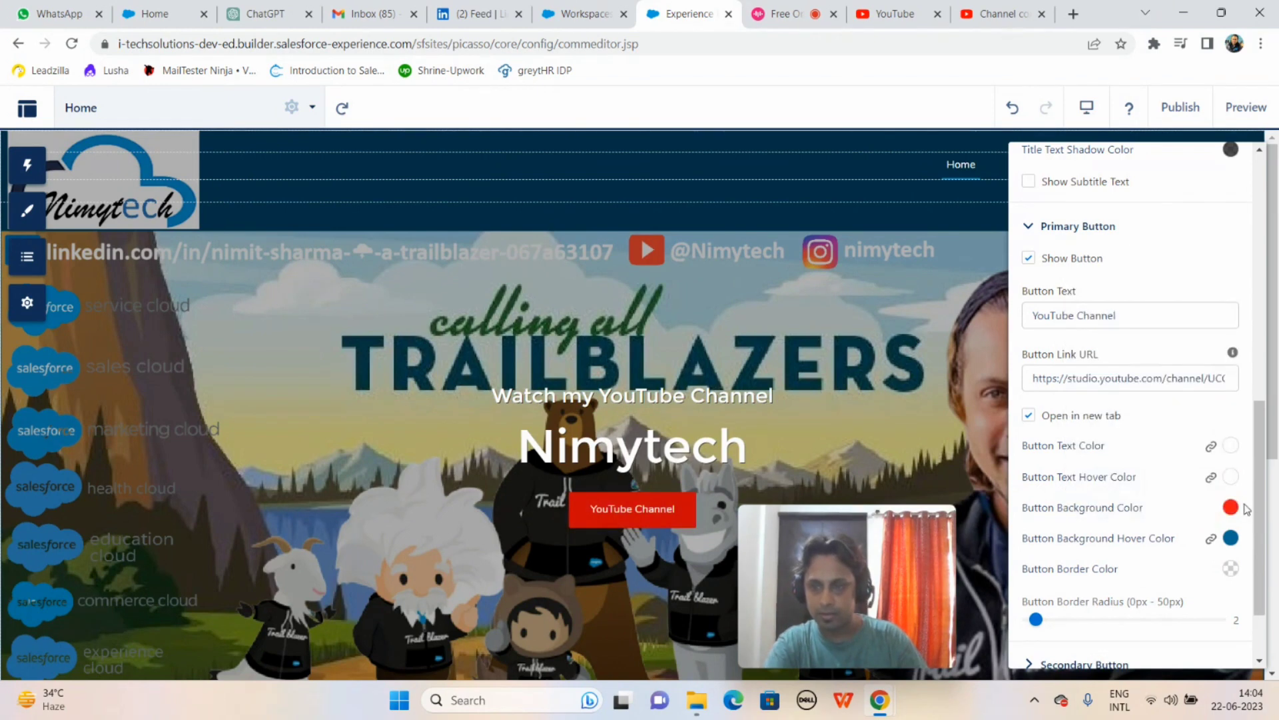
Step: Set the primary button's background hover color to a custom light red, rgb(223, 103, 127)
click(1231, 539)
click(1220, 420)
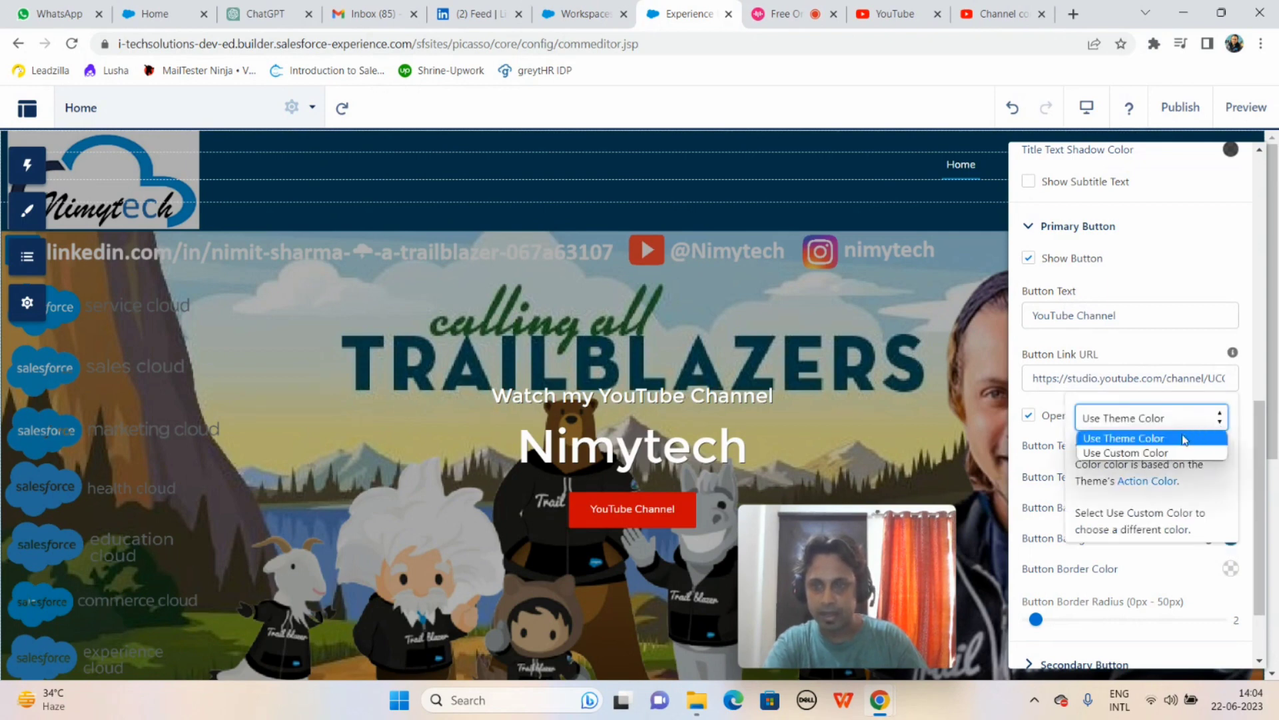
click(1180, 453)
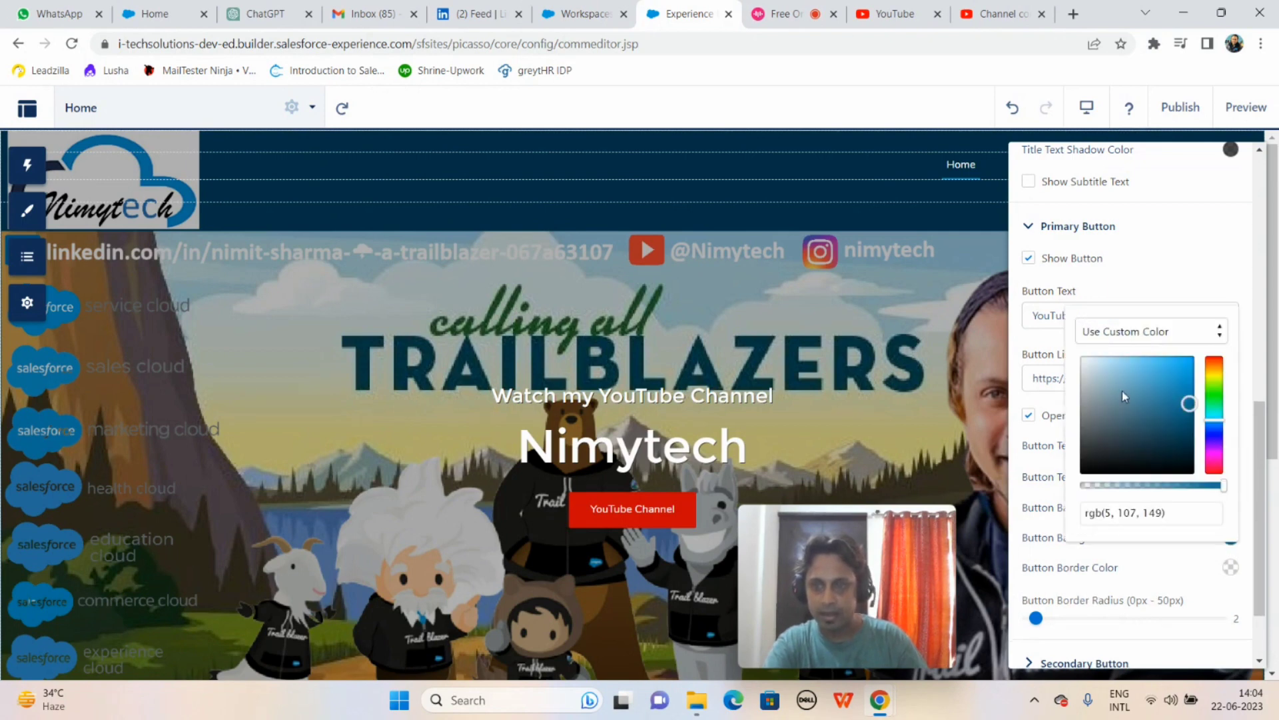
click(1216, 467)
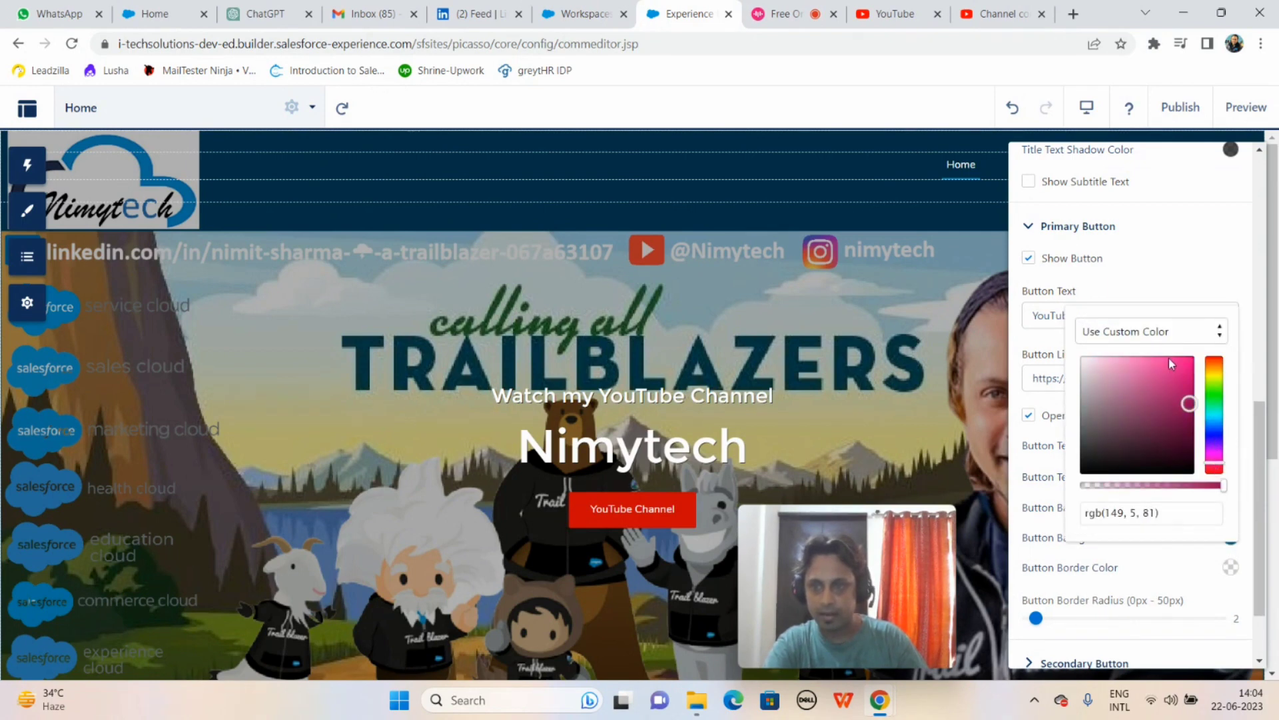
click(1215, 471)
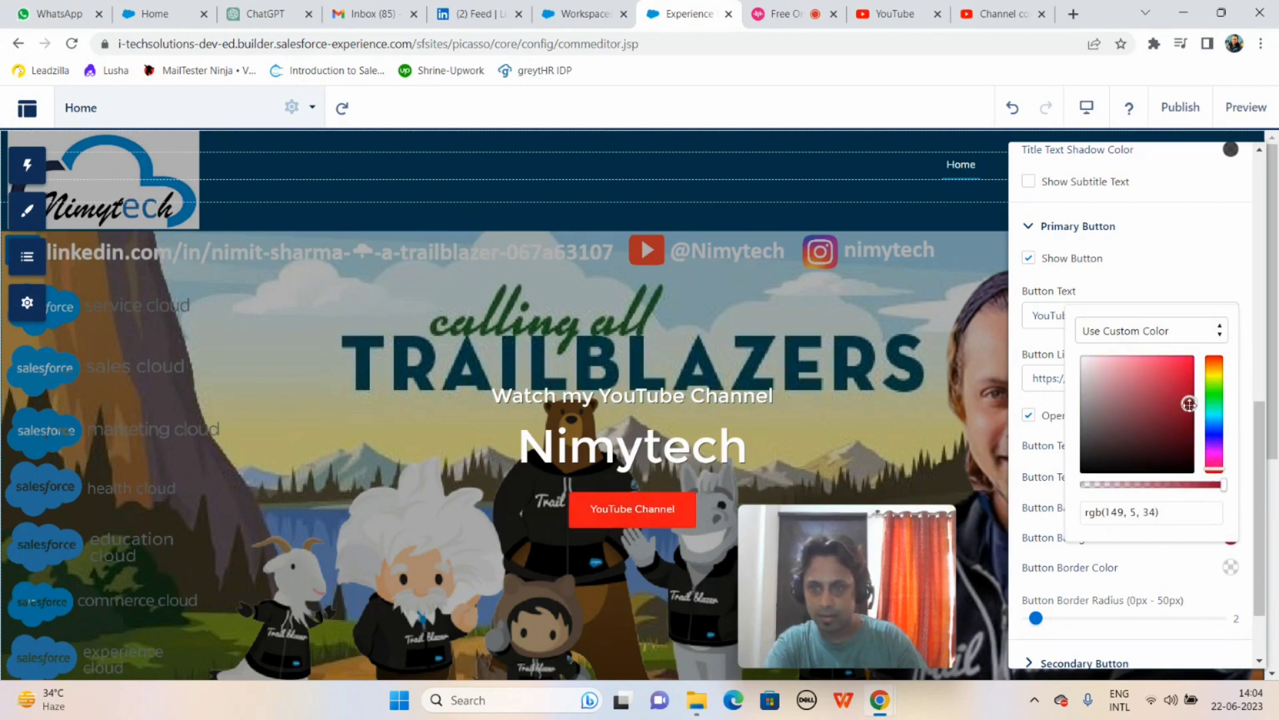
drag(1189, 403, 1141, 370)
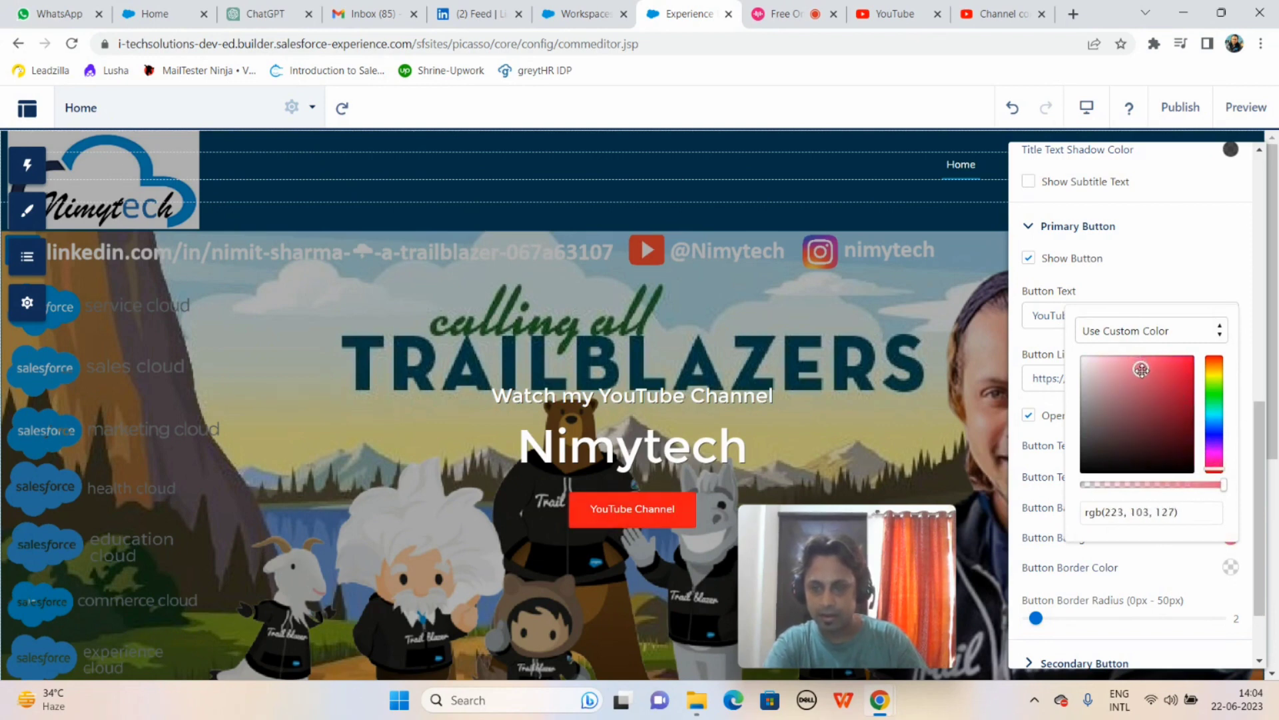
click(1237, 270)
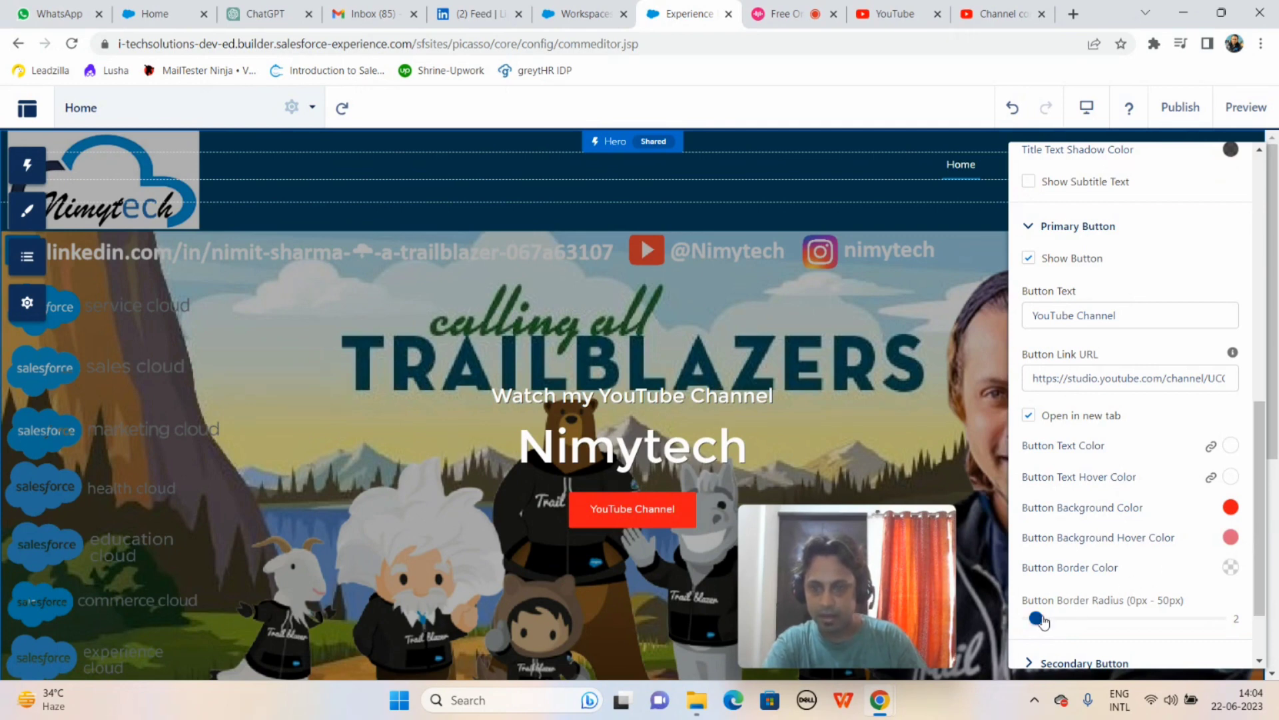
Step: Set the primary button's border radius to 50 px and expand the Secondary Button settings
drag(1041, 619, 1110, 618)
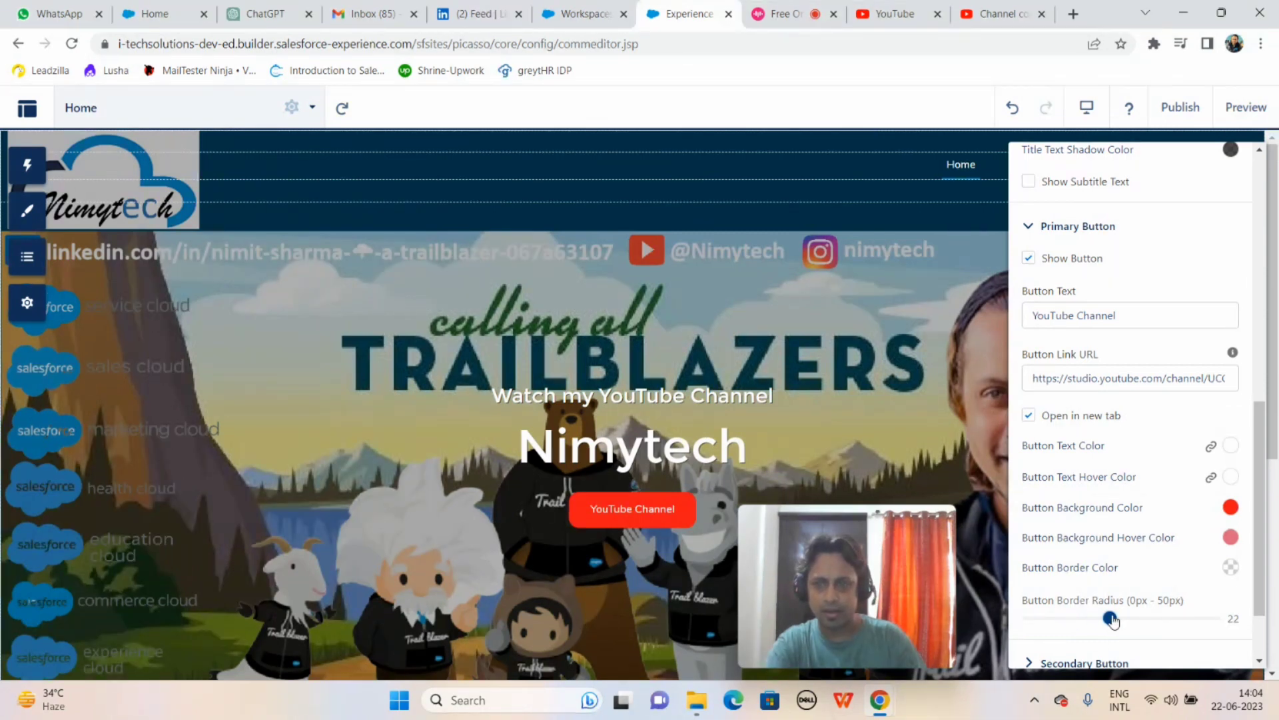
drag(1112, 619, 1221, 629)
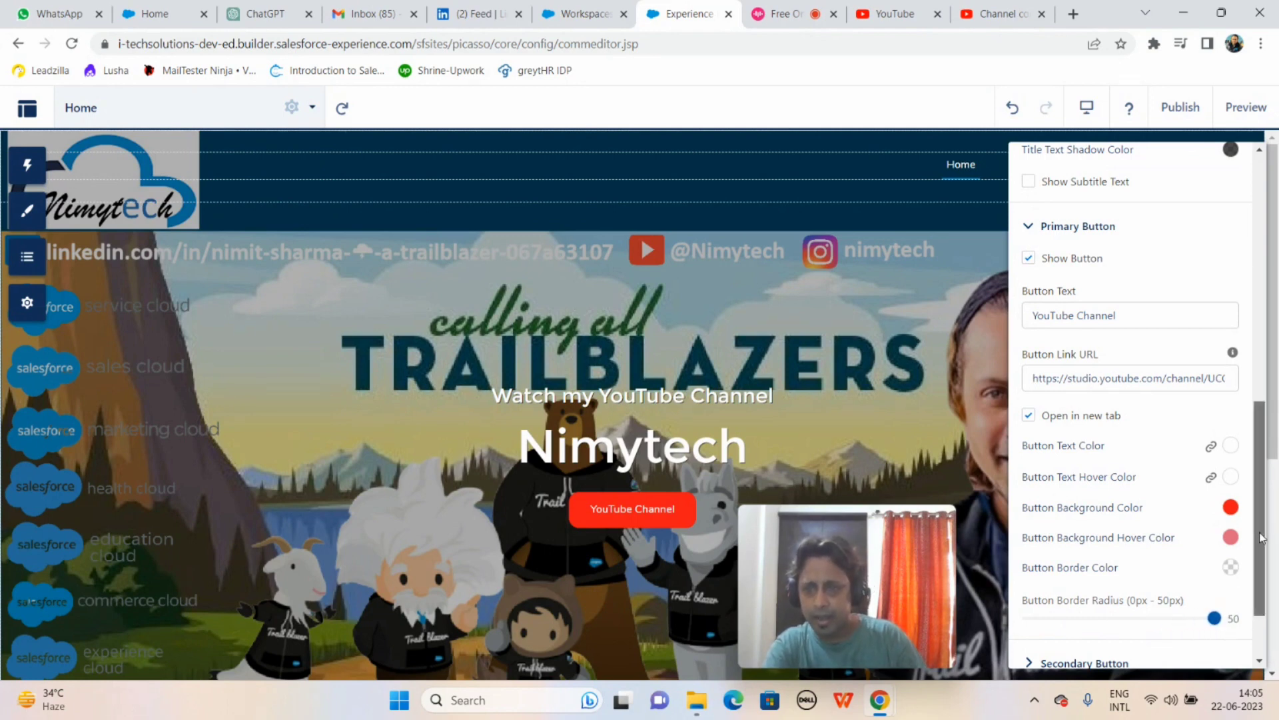
drag(1260, 537, 1260, 621)
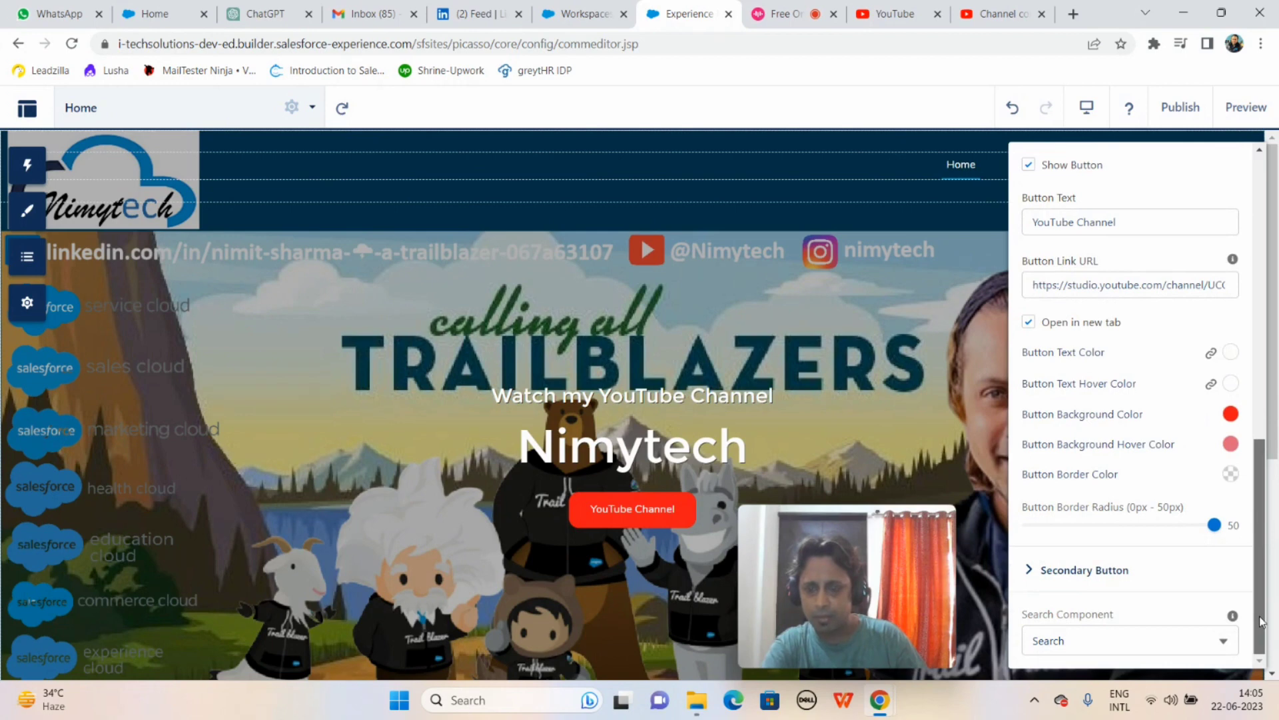
click(1030, 573)
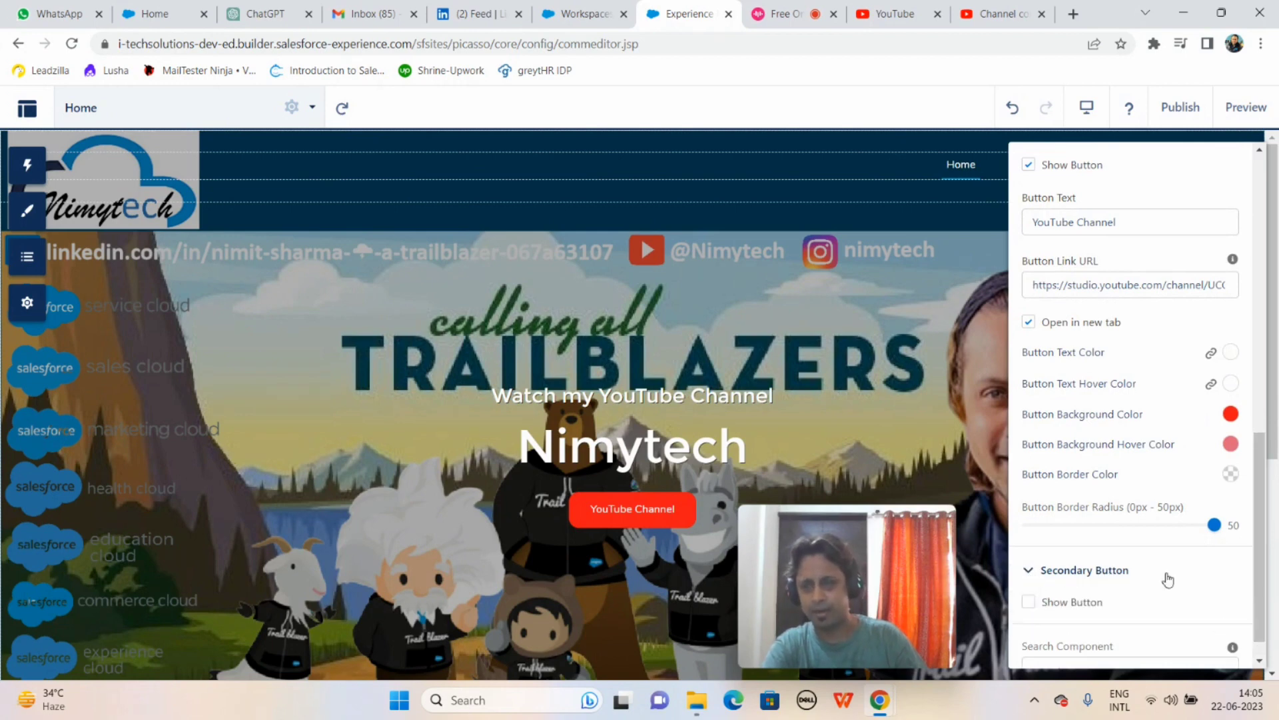
drag(1260, 565, 1263, 626)
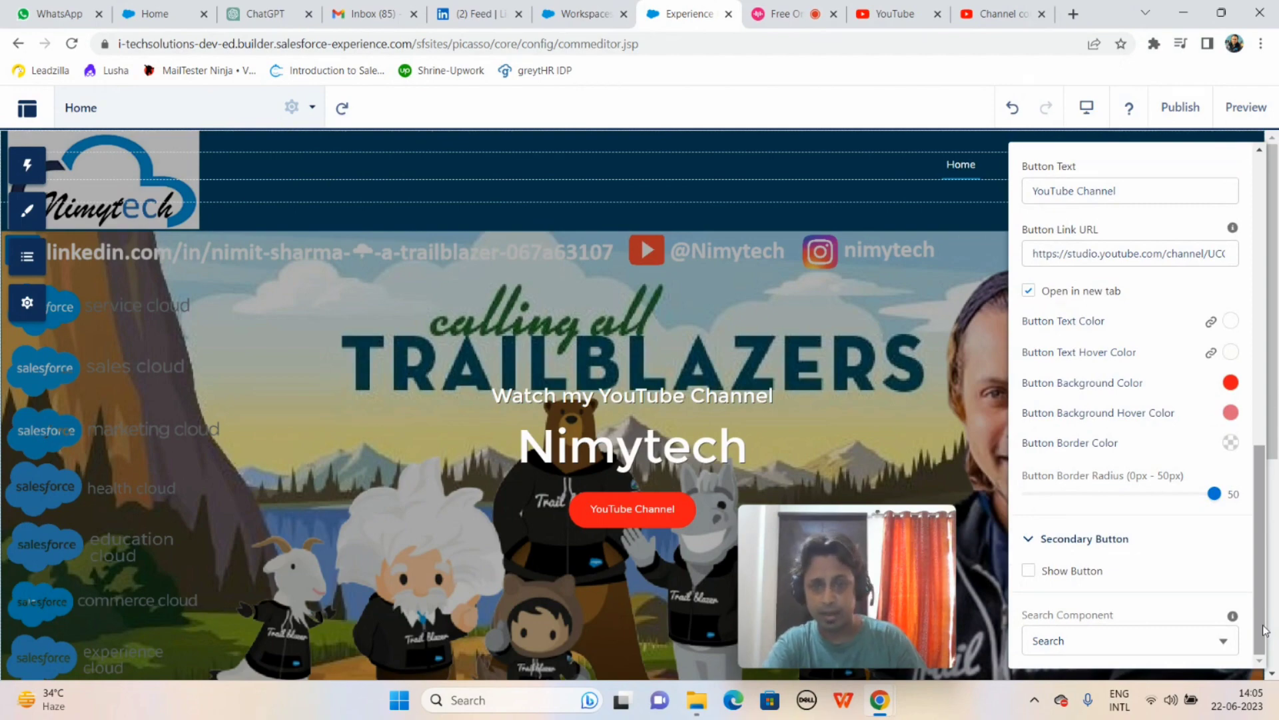
Step: Replace the hero's caption text with "Please Like, Share, Follow & Subscribe"
drag(1262, 625, 1250, 291)
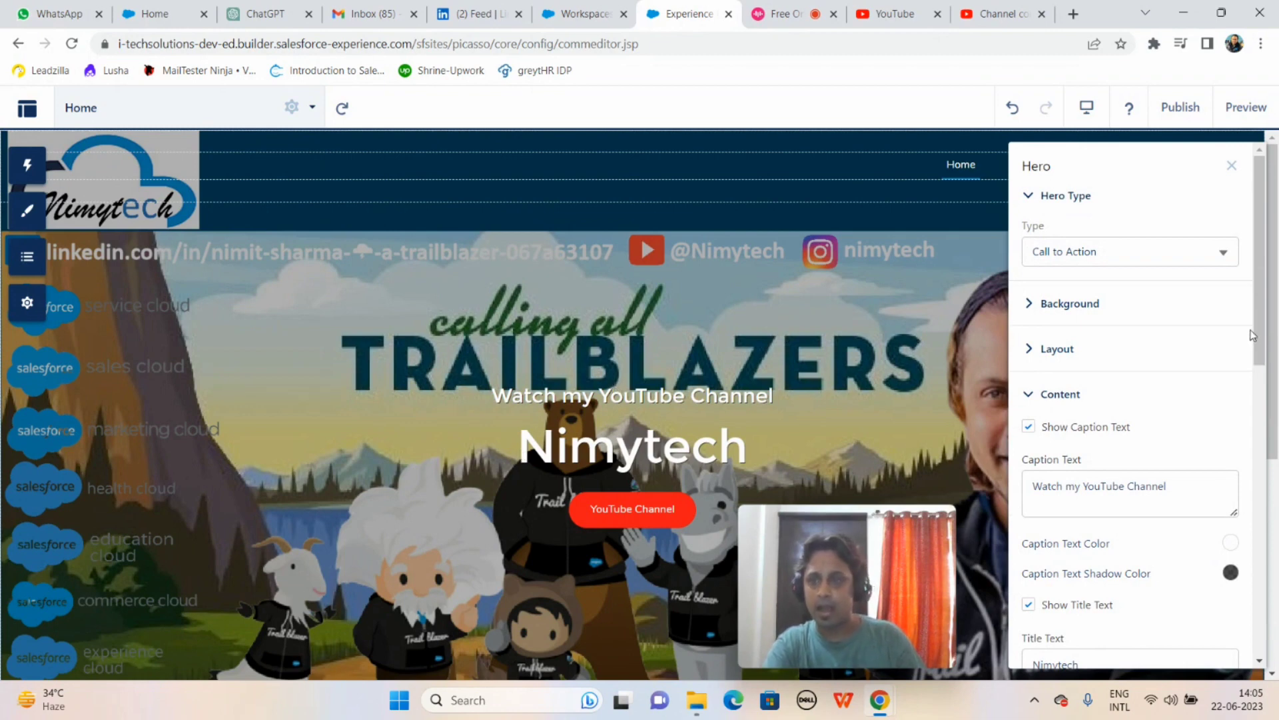
drag(1174, 491, 1027, 497)
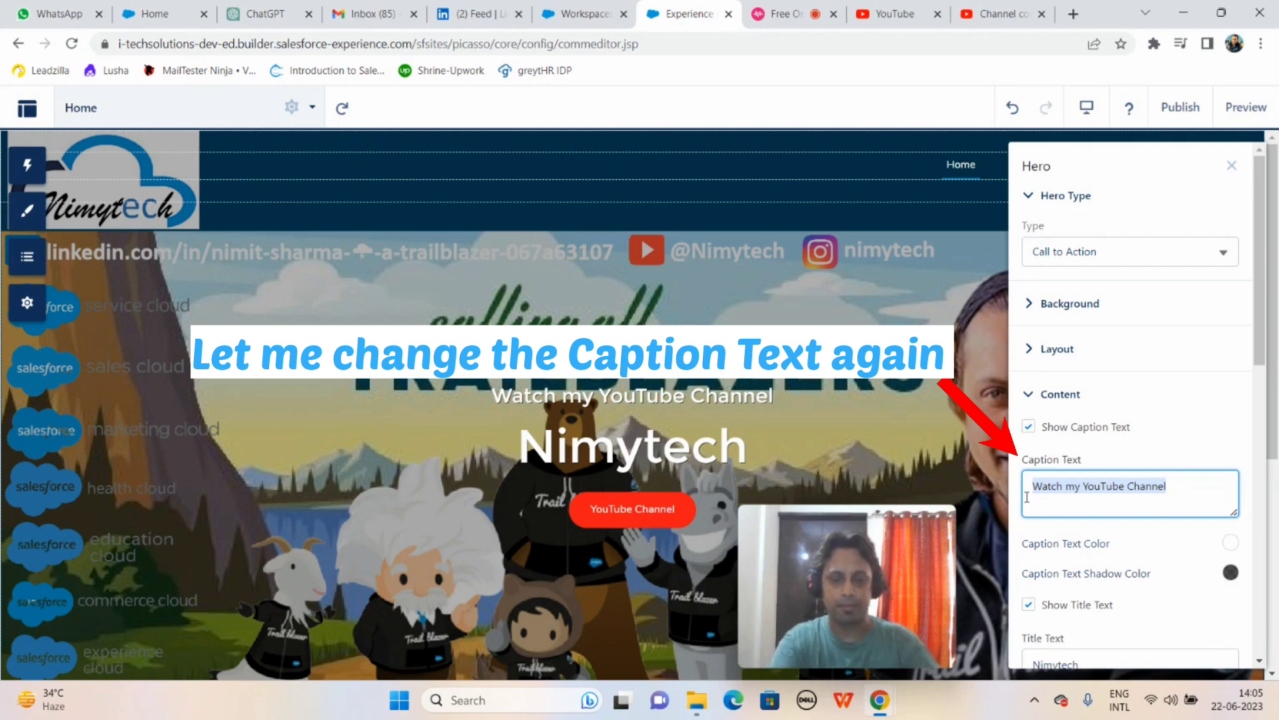
text(Please )
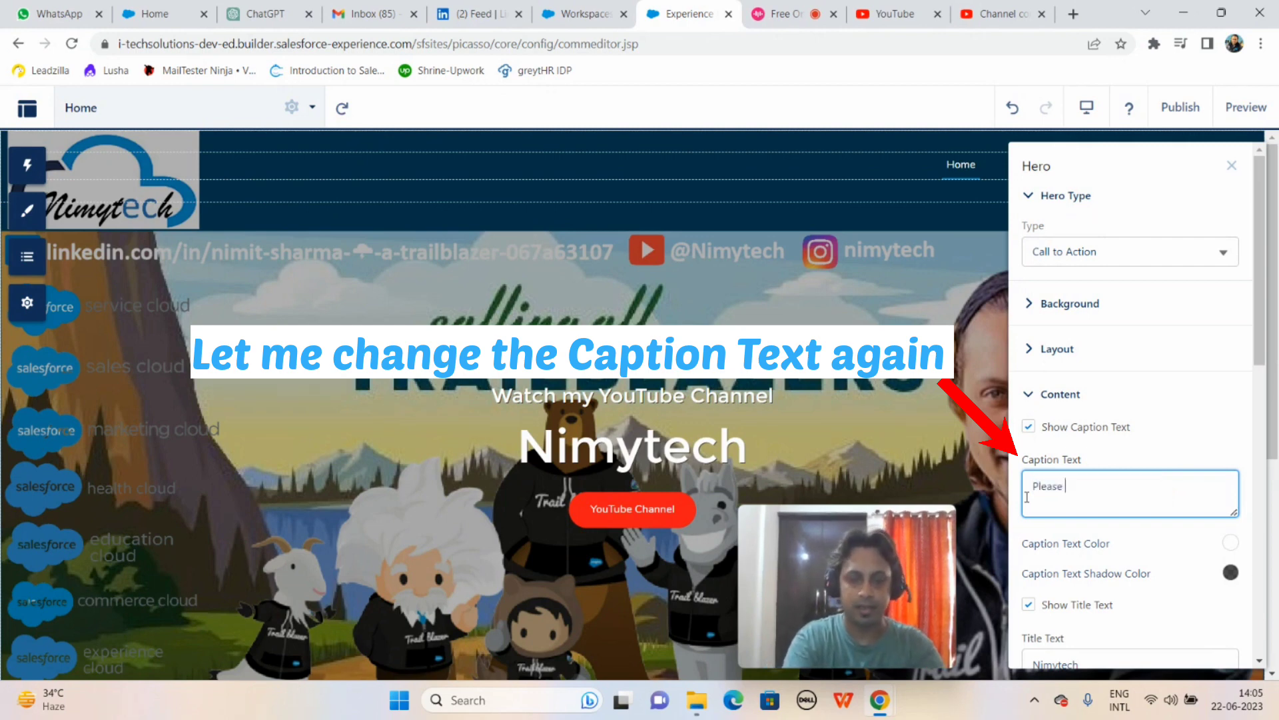
text(Like,)
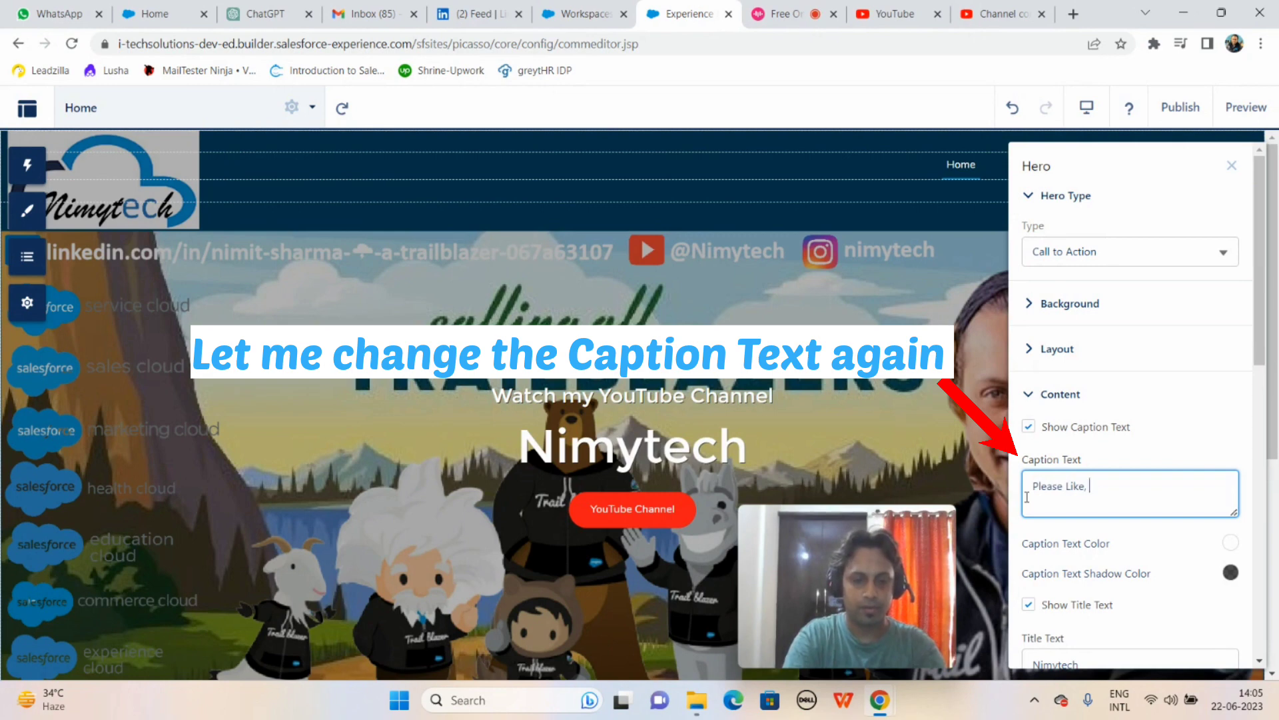
text( Shg)
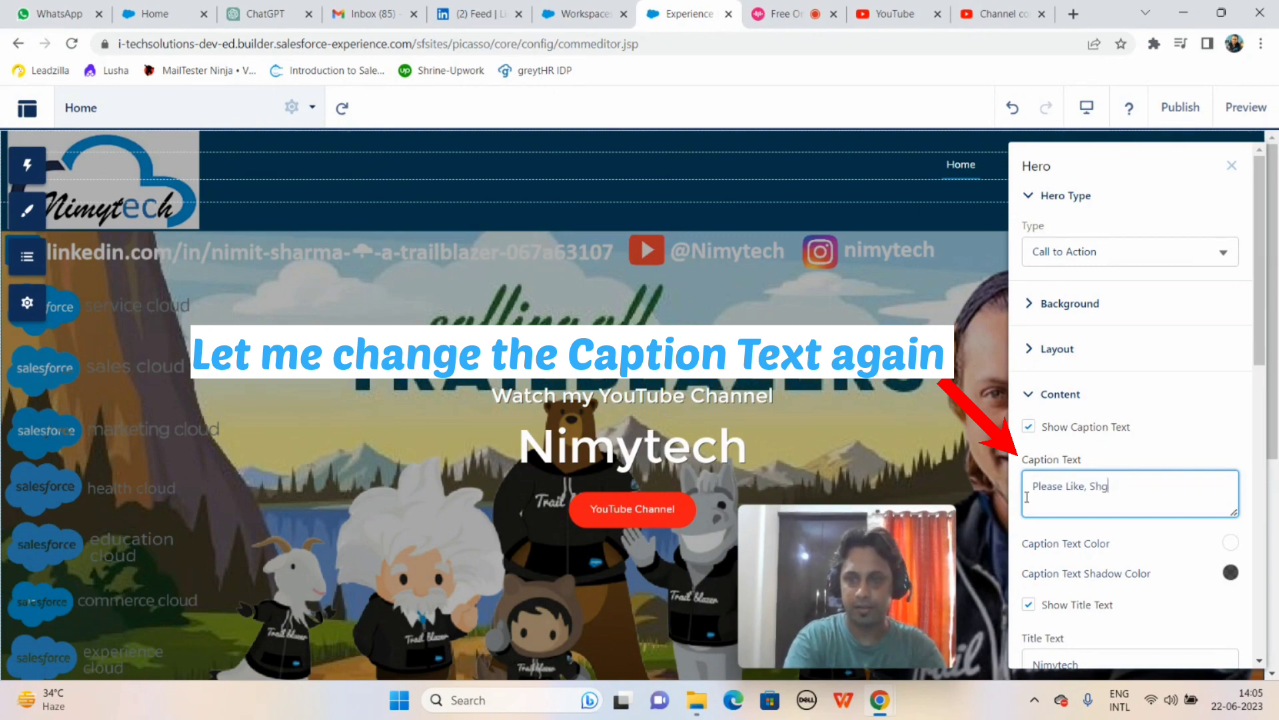
text(arre, F)
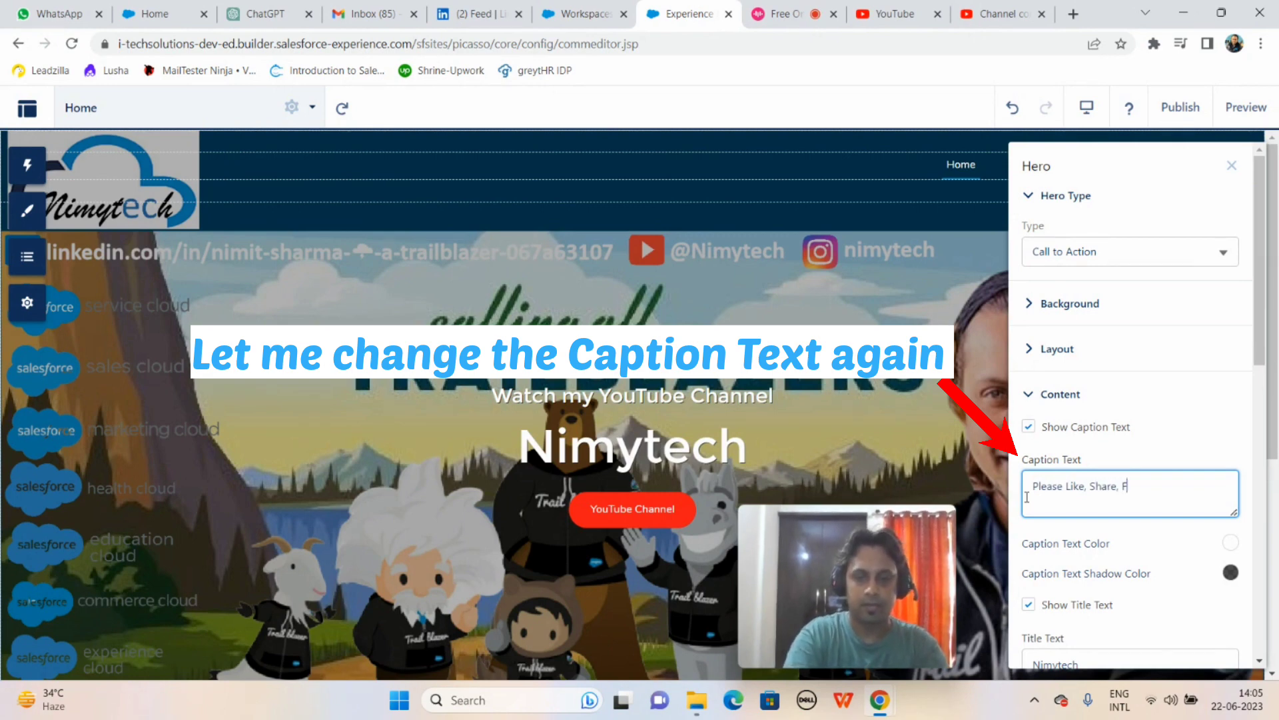
text(ollow & )
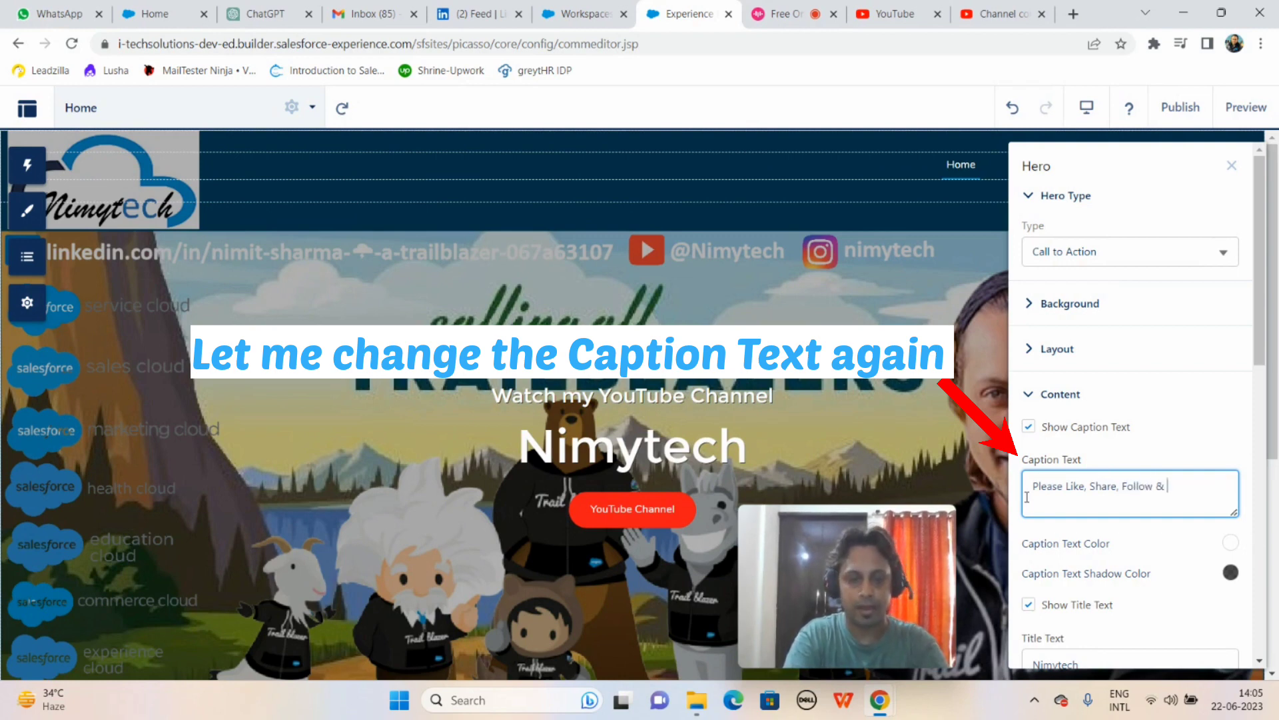
text(Subsc)
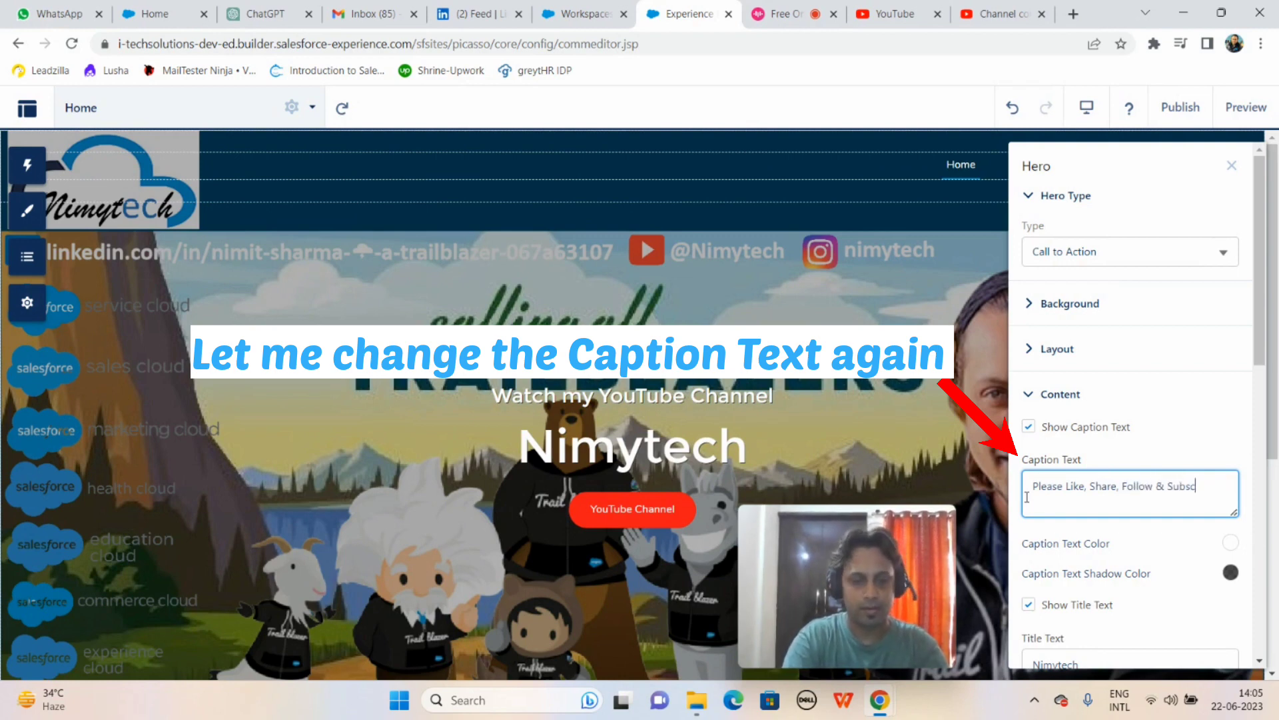
text(ribe)
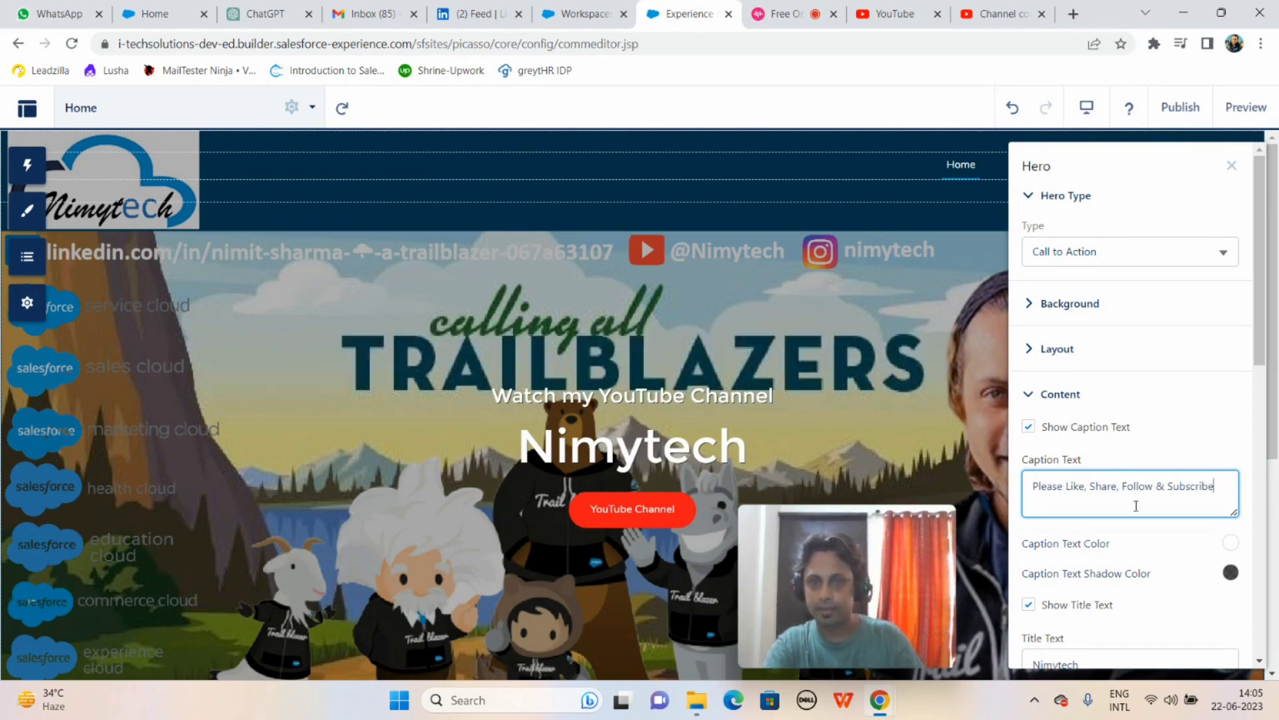
scroll(1267, 370, down, 3)
click(1097, 501)
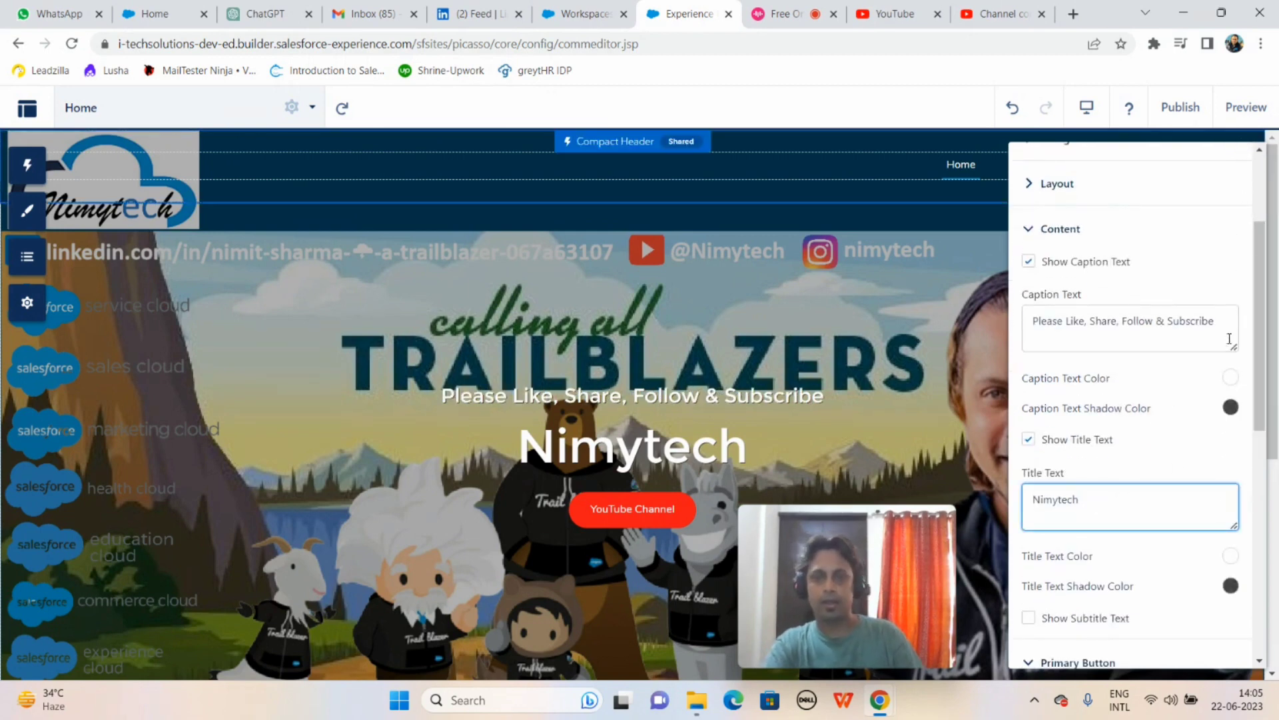
click(957, 340)
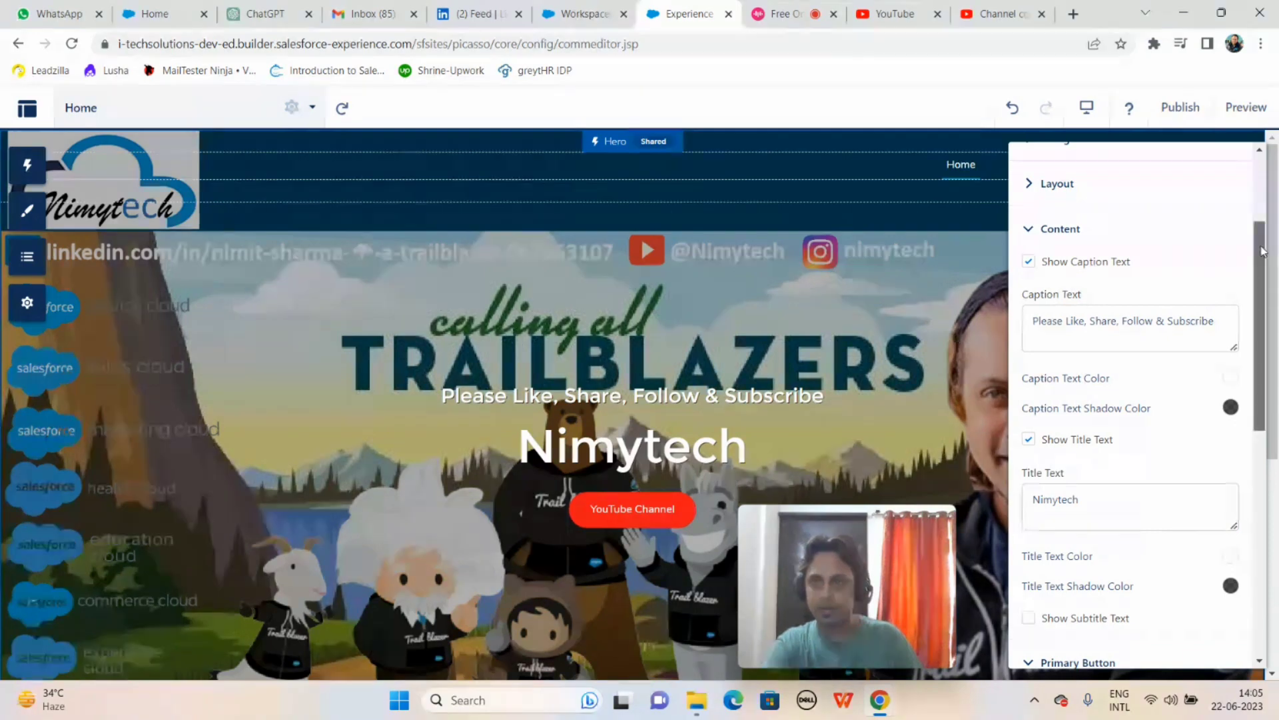
Step: Look over the remaining hero settings and close the Hero properties
scroll(1255, 218, down, 5)
scroll(1250, 214, up, 8)
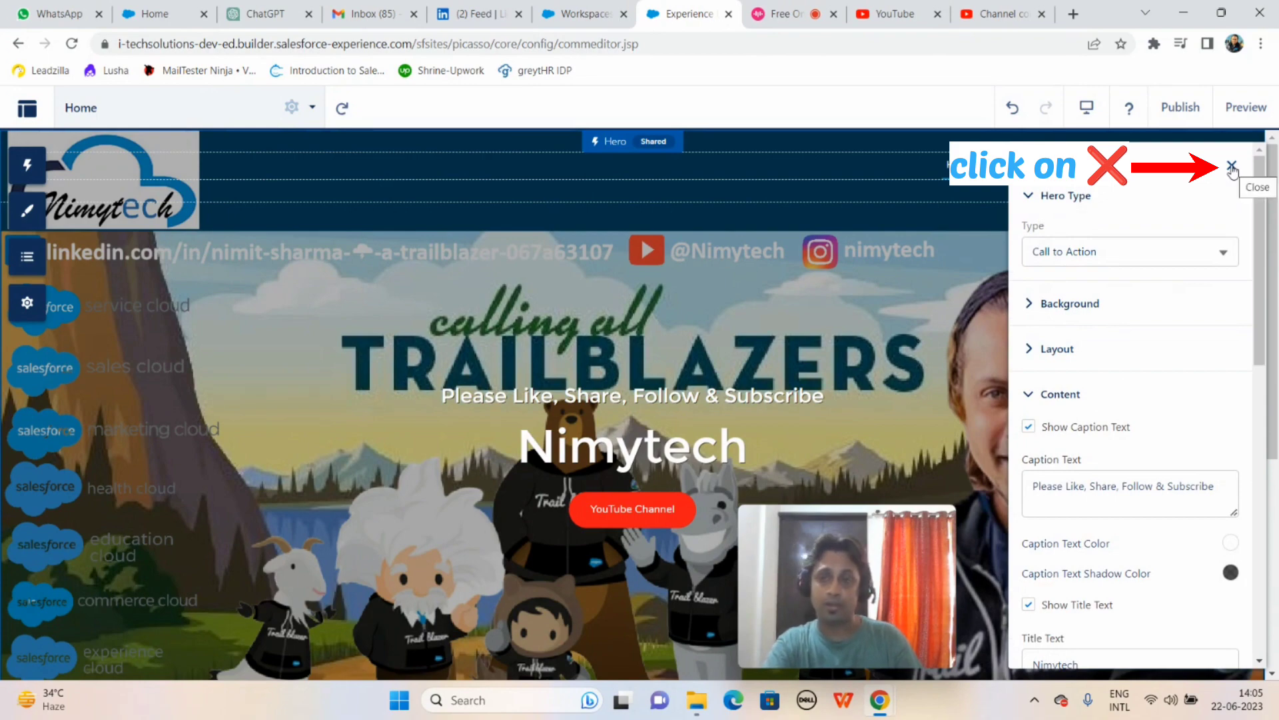
click(1231, 166)
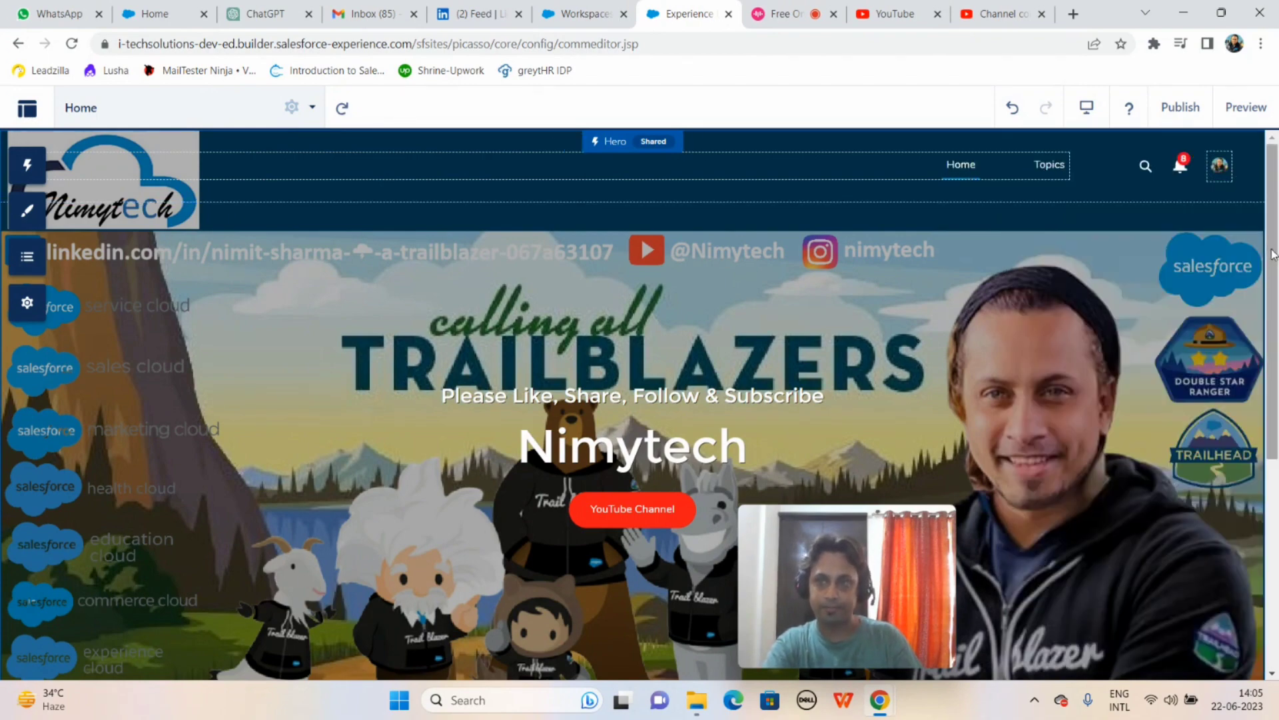
Step: Examine the Home page from the hero down to the footer regions and try to edit the Content Header placeholder
scroll(1272, 256, down, 2)
scroll(1269, 285, down, 2)
scroll(1269, 286, up, 3)
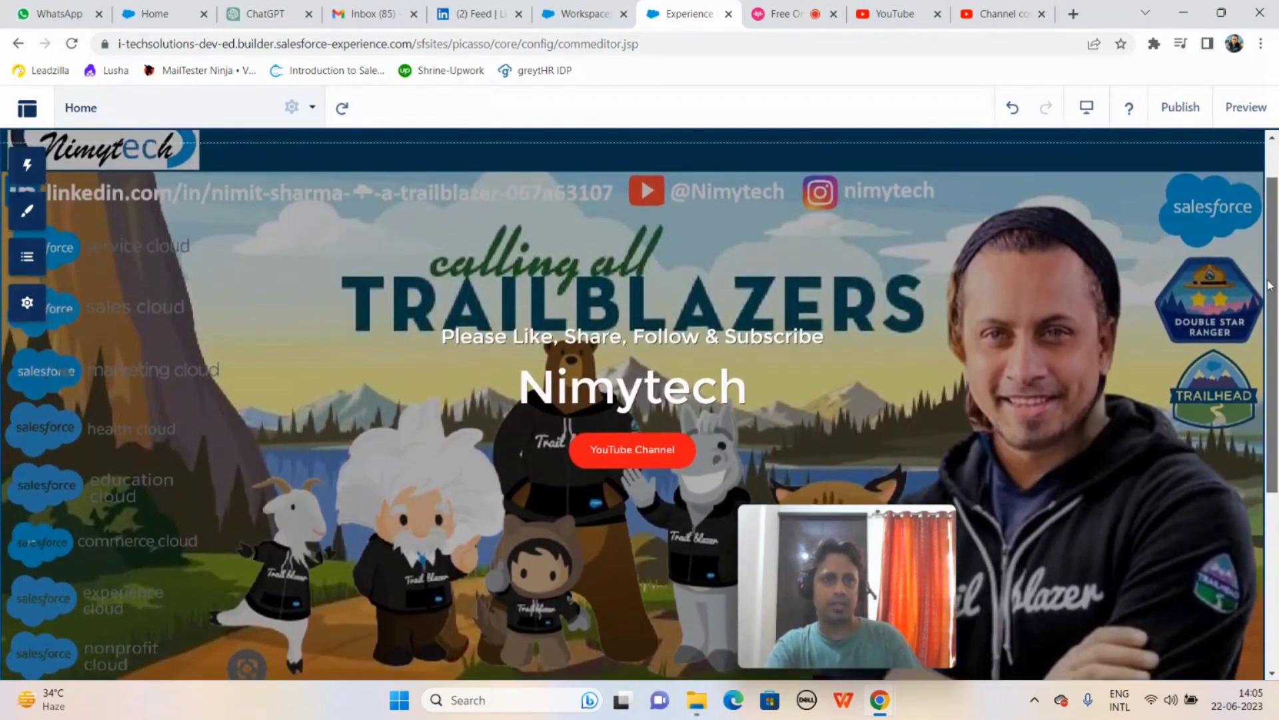
drag(1270, 285, 1267, 237)
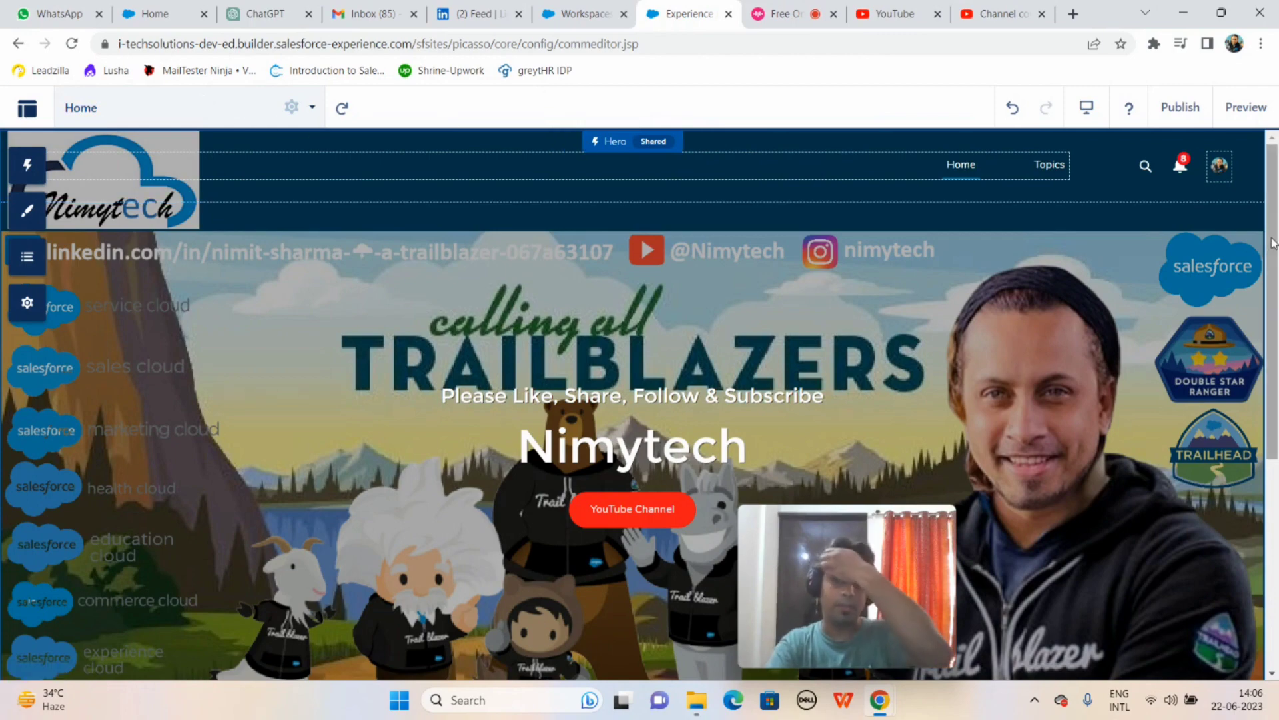
scroll(583, 146, down, 3)
scroll(633, 340, down, 2)
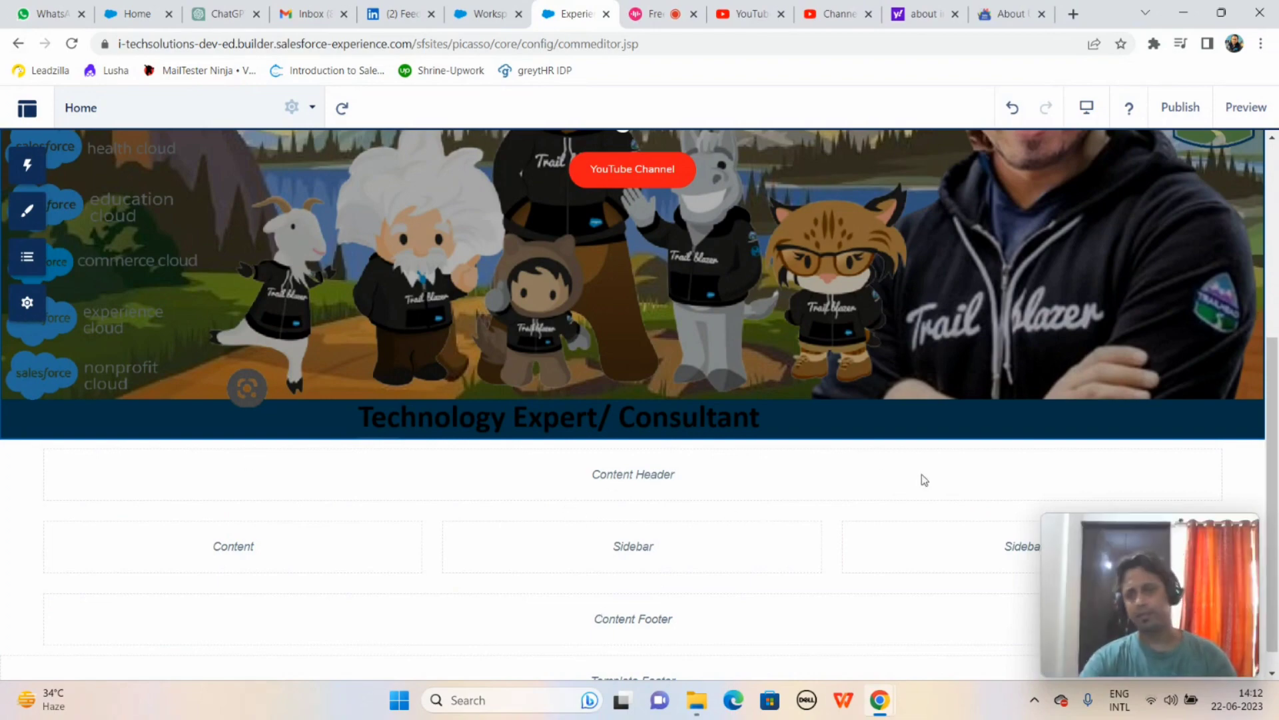
mouse_move(1272, 390)
mouse_down()
mouse_move(1269, 197)
mouse_move(1265, 411)
mouse_up()
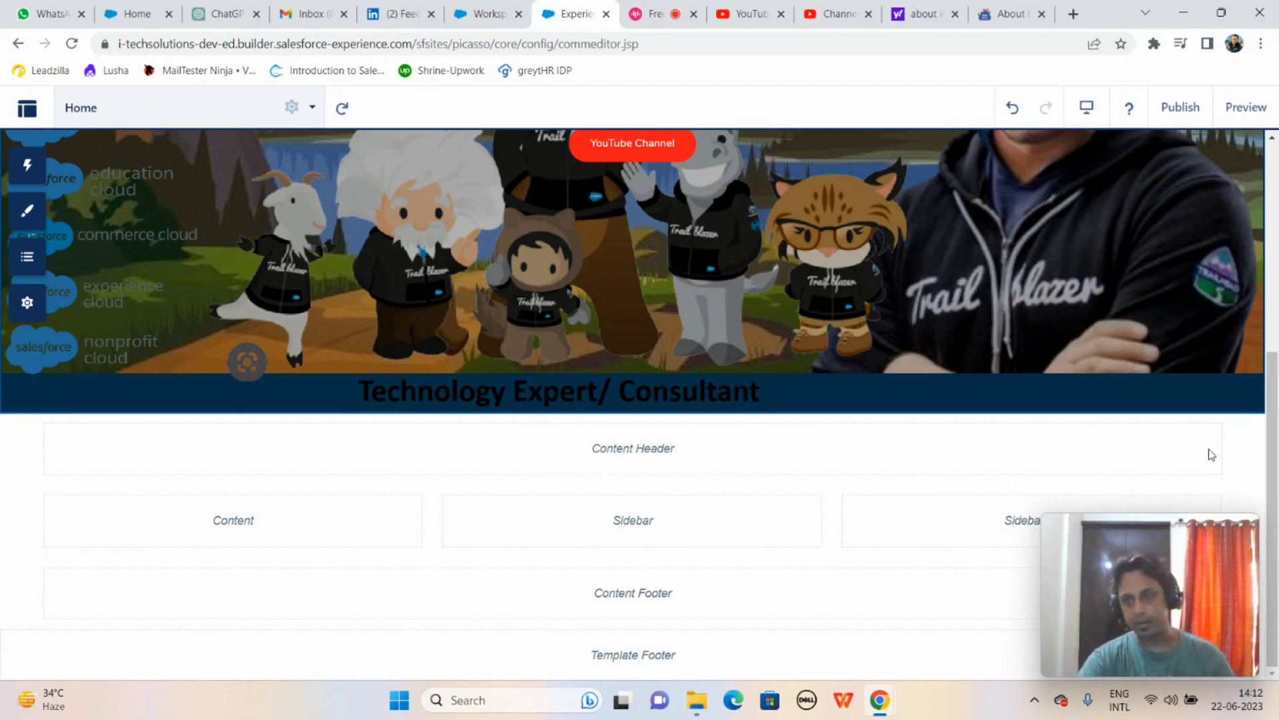
double_click(578, 464)
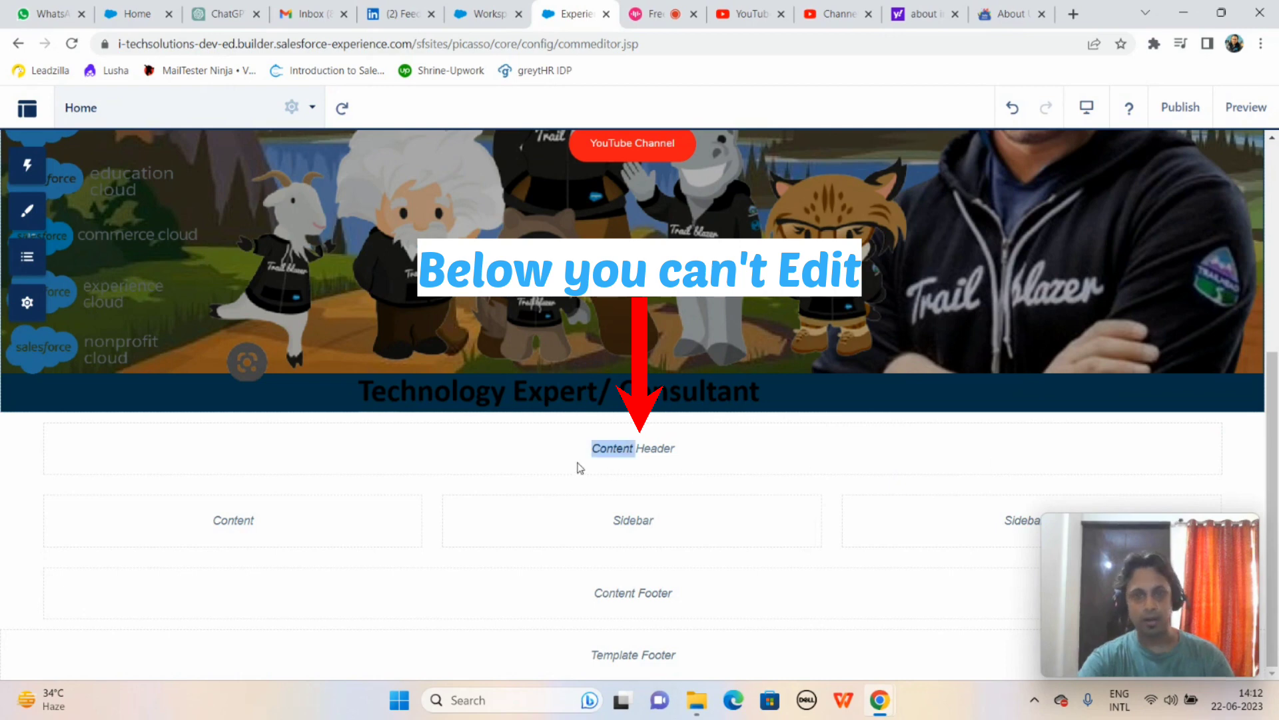
Step: Add a Rich Content Editor component to the Content Header region of the Home page
click(630, 448)
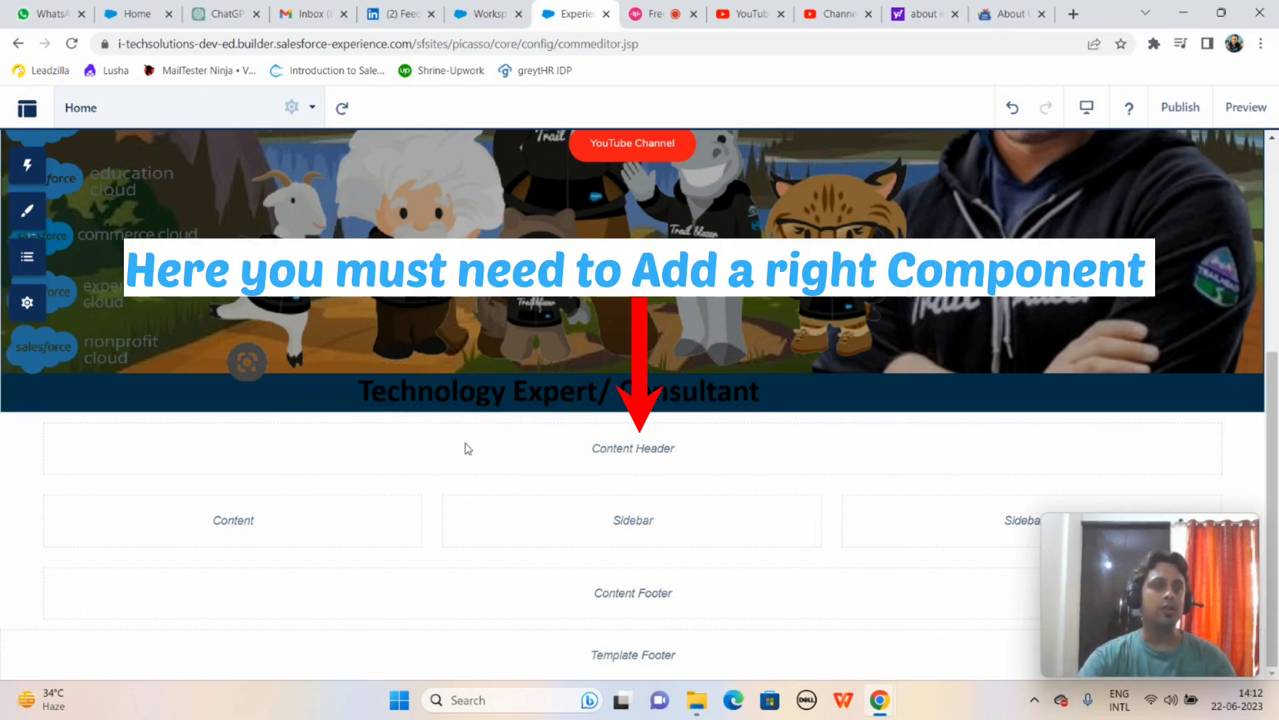
click(29, 167)
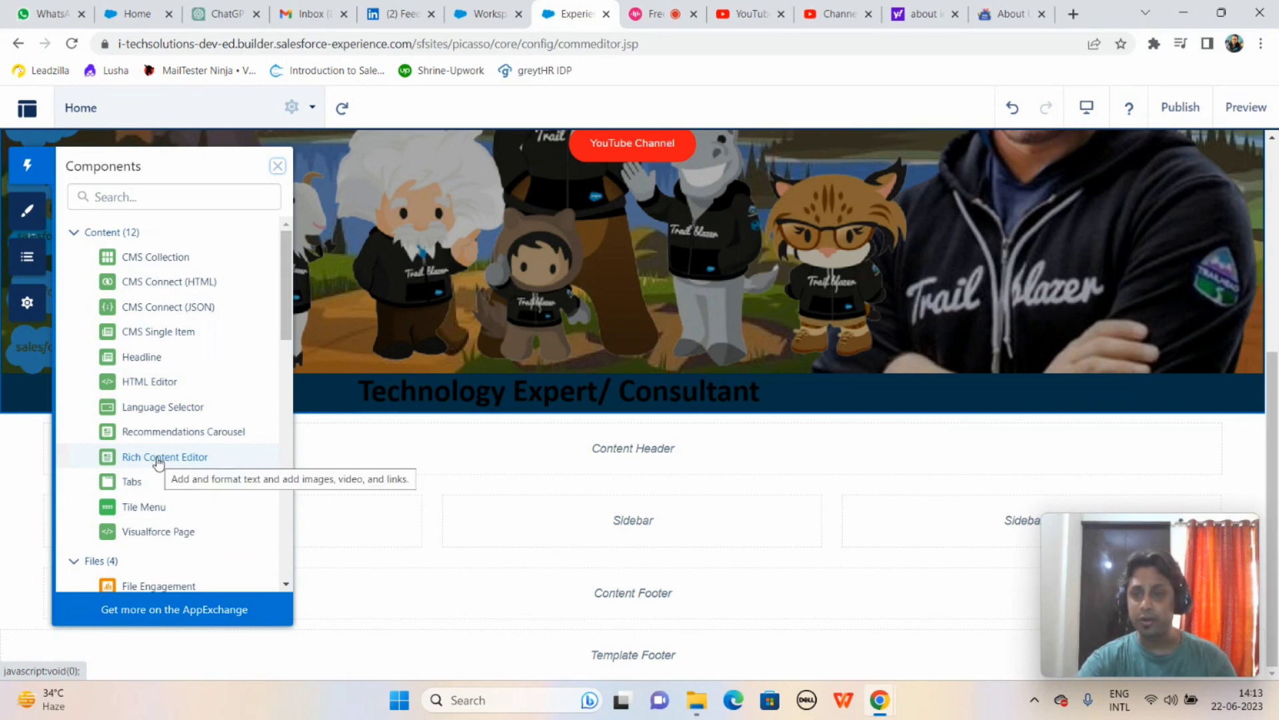
drag(157, 460, 535, 453)
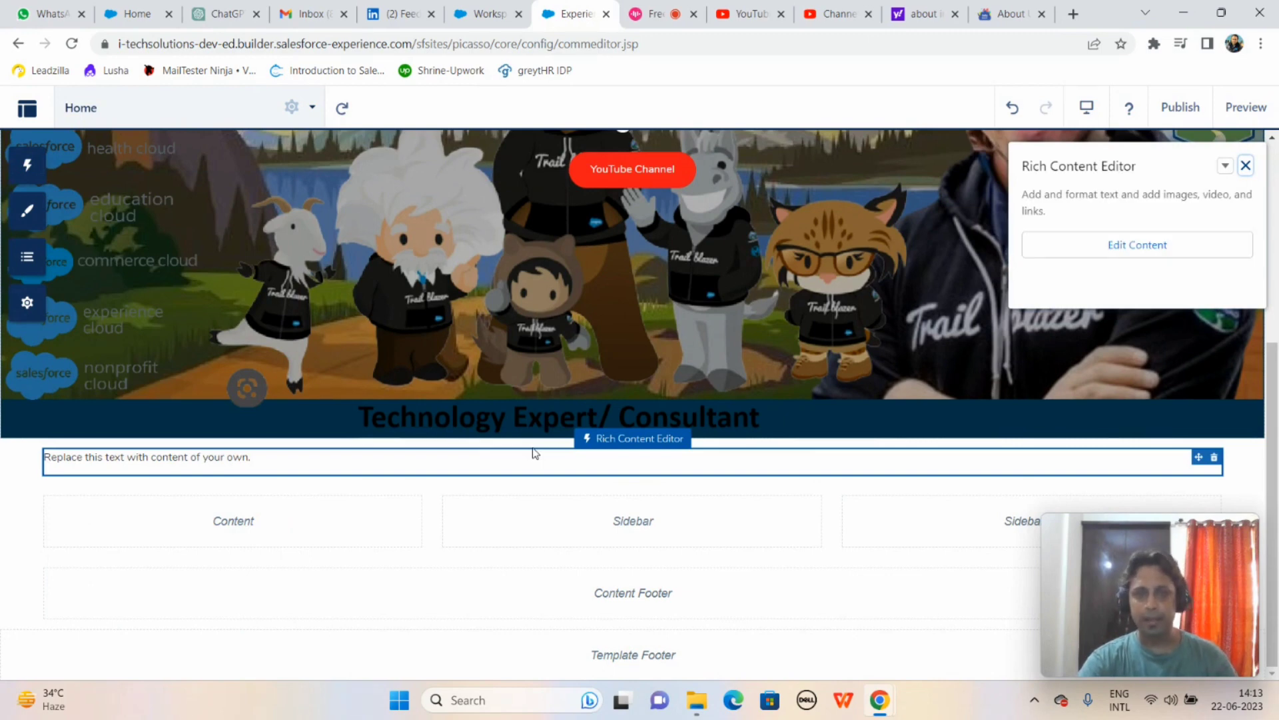
Step: Insert the paragraphs beginning "India Dreamin had been the topic of discussion" into the rich content and delete the placeholder words before them
click(1139, 260)
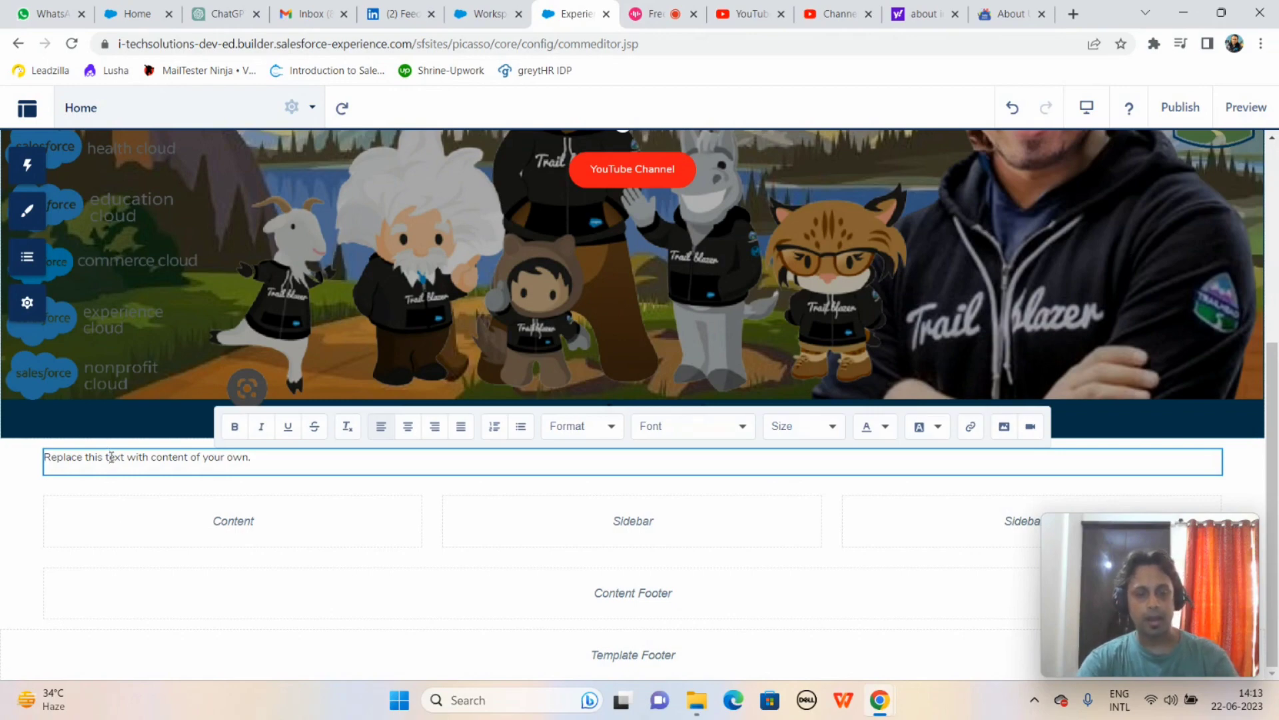
click(111, 457)
text(India Dreamin had been the topic of discussion for almost every community meetup and User Group meeting organized in India and for everyone who attends the global events outside India. Dreamin' events are organized in almost every region across the globe, leveraging the Salesforce community and bringing on the power of community. There are many reasons why the Indian community never get a chance to experience Dreamforce or other global events, being here in India. Finally this was translated into reality for the amazing India Salesforce community. Congratulations to every member of Indian Salesforce Ohana for being an important part of it and for finally living this dream.)
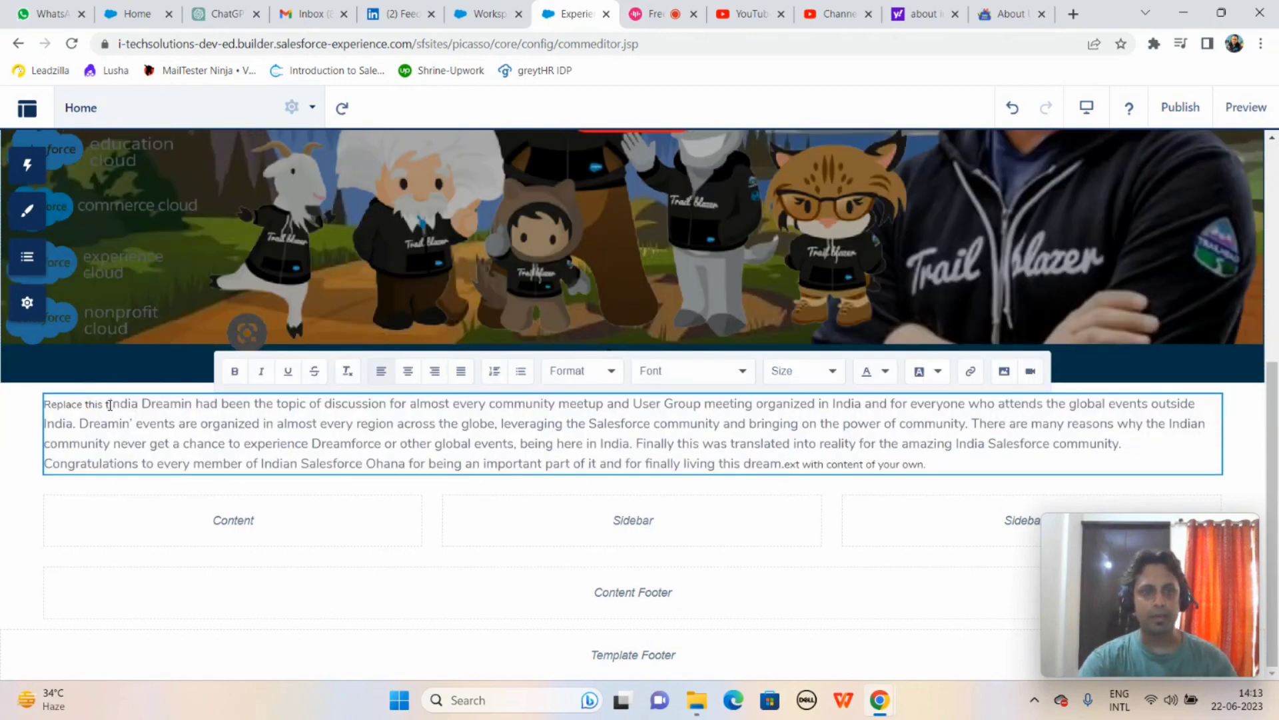
drag(111, 405, 44, 405)
key(BackSpace)
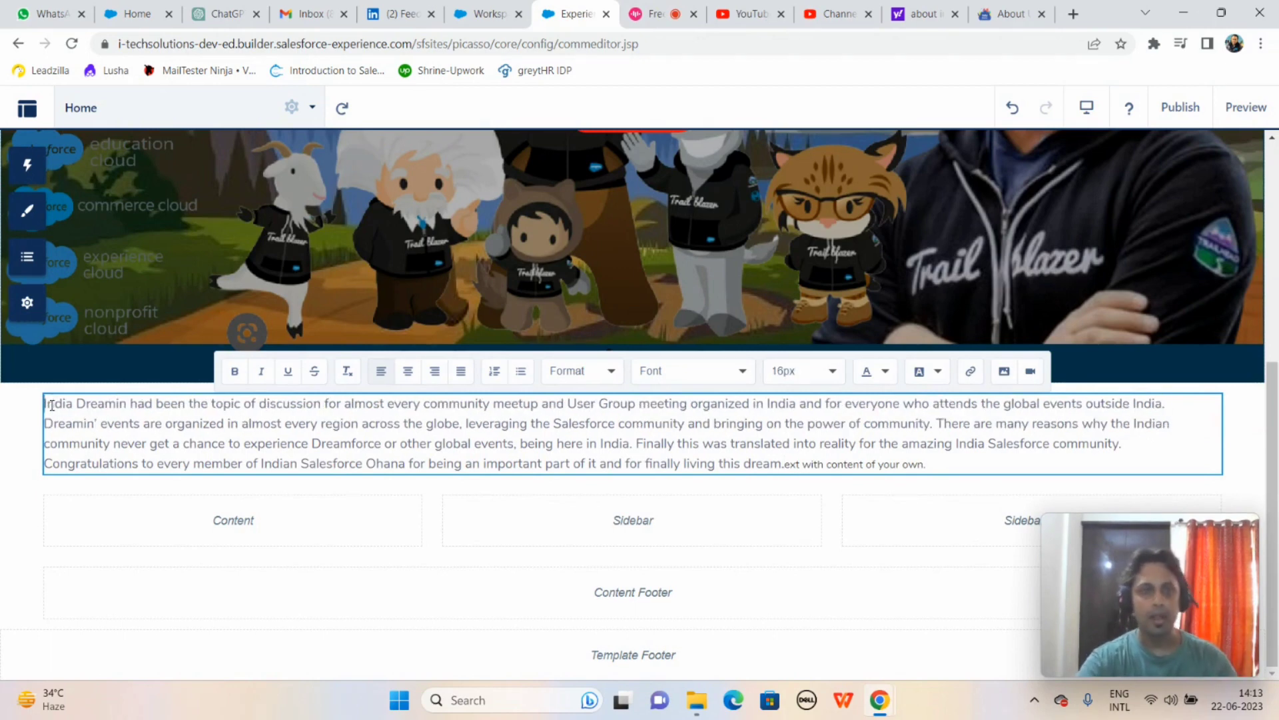
Step: Add the heading line "INDIA DREAMIN 2023 - A SALESFORCE PREMIER EVENT @ AHMEDABAD" above the India Dreamin paragraph
key(Return)
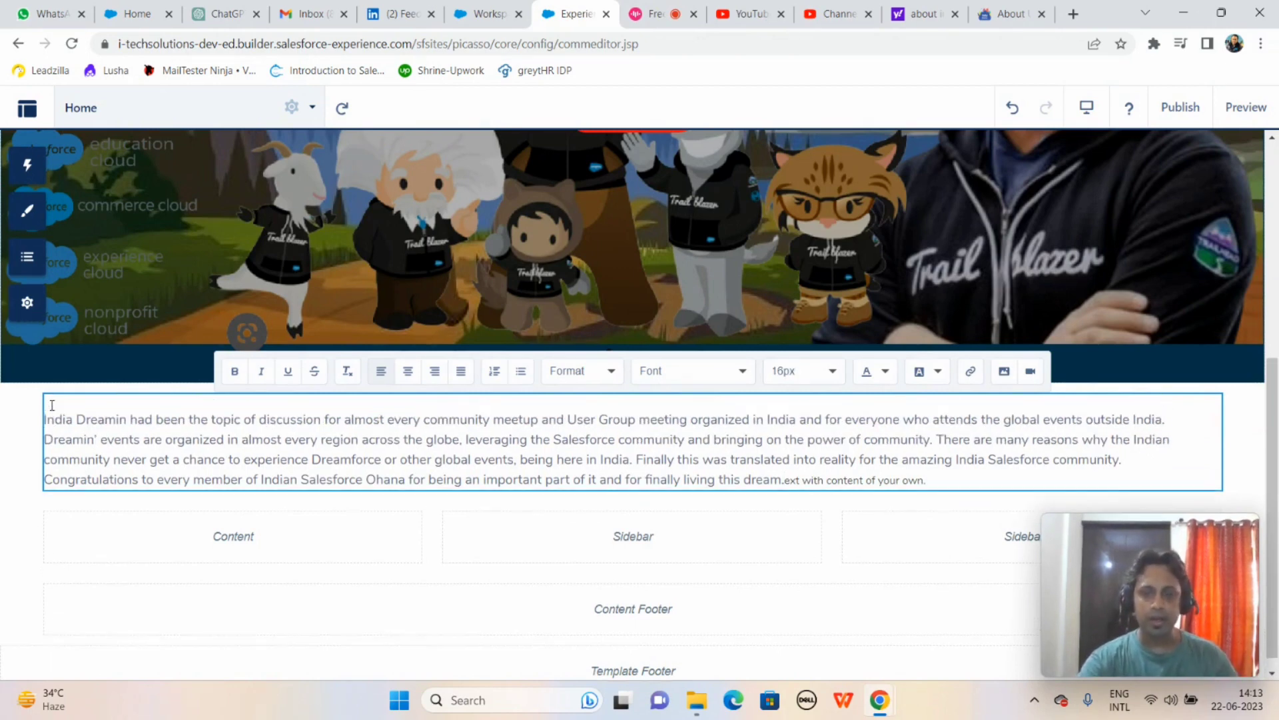
key(Up)
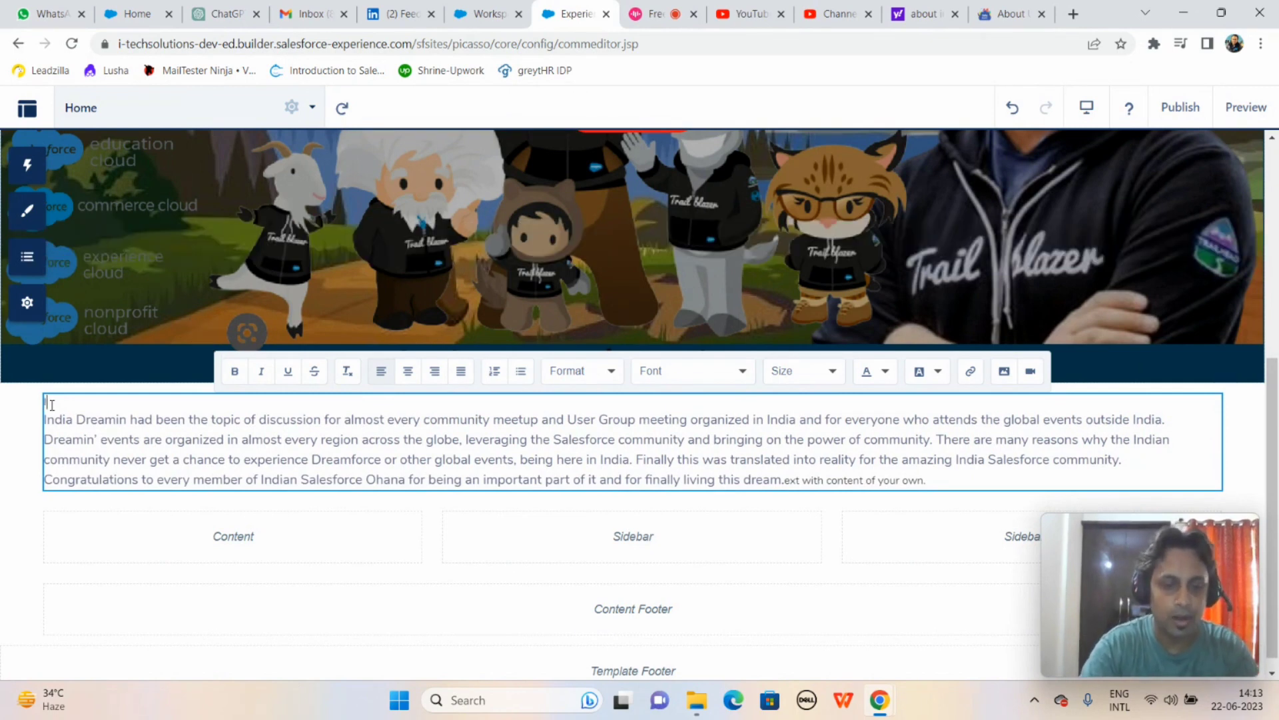
text(INDIA DREA)
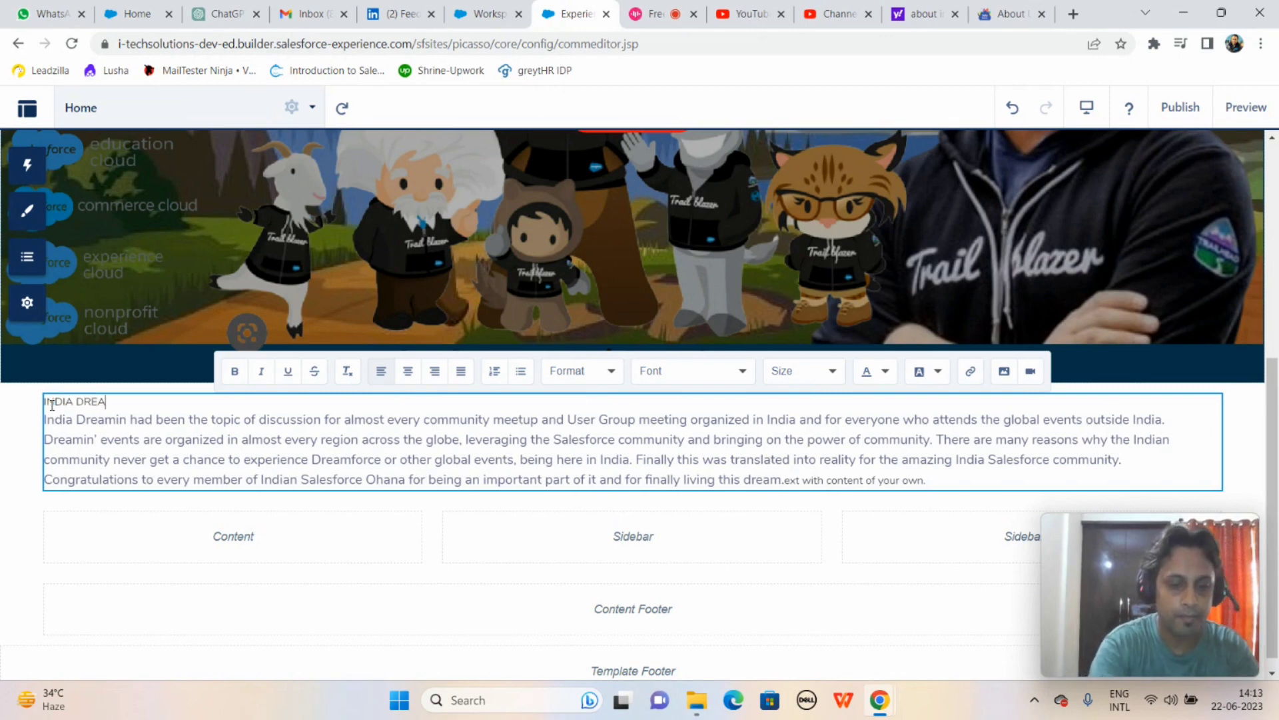
text(MIN 2023)
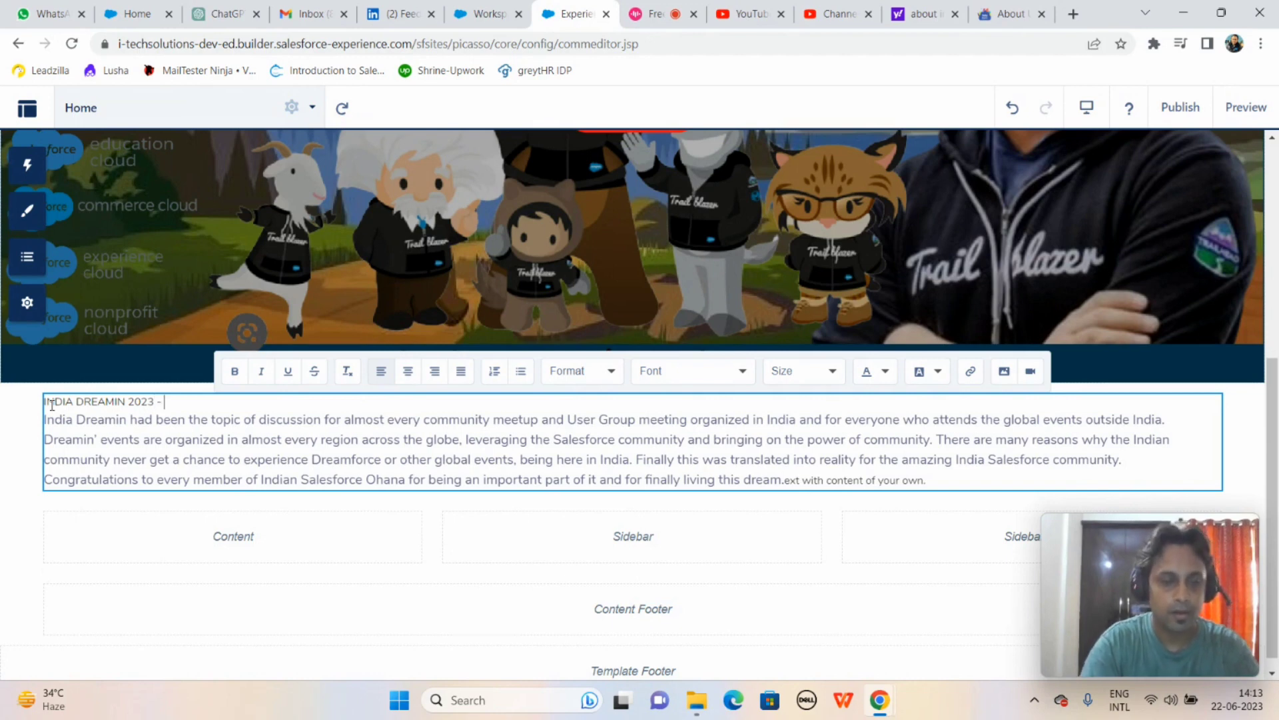
text(- A)
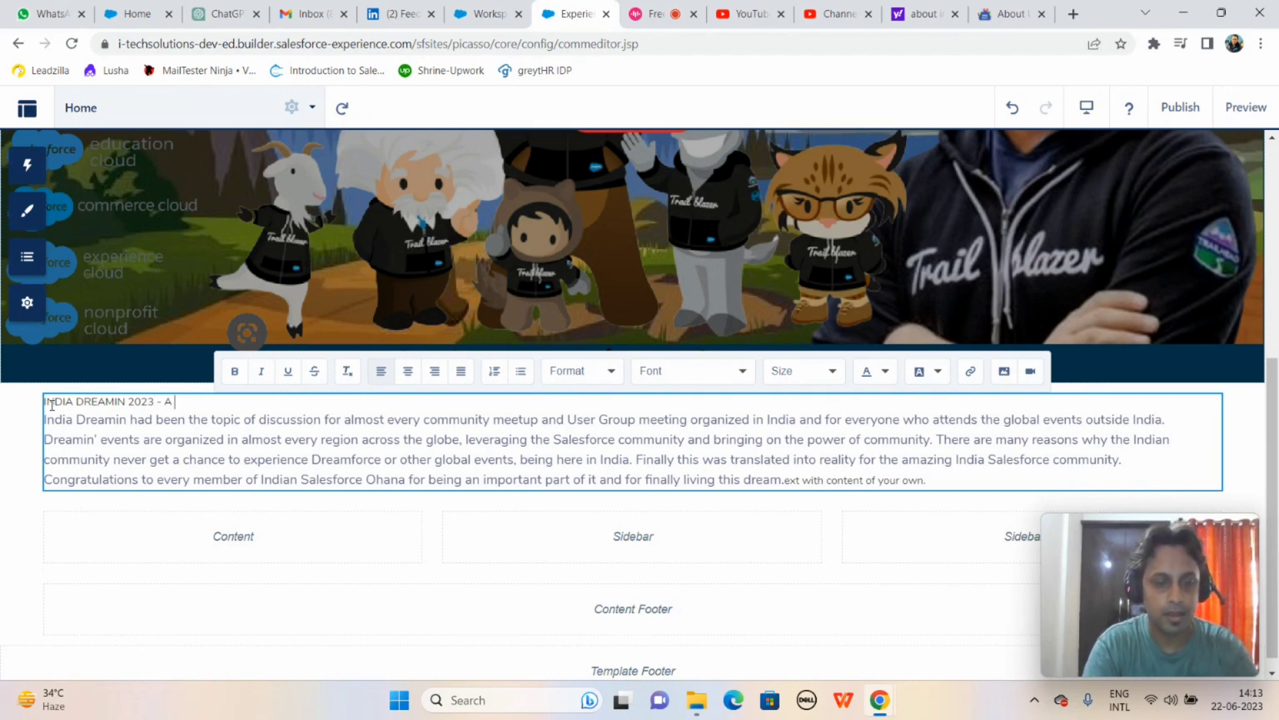
text( SALESFORCE)
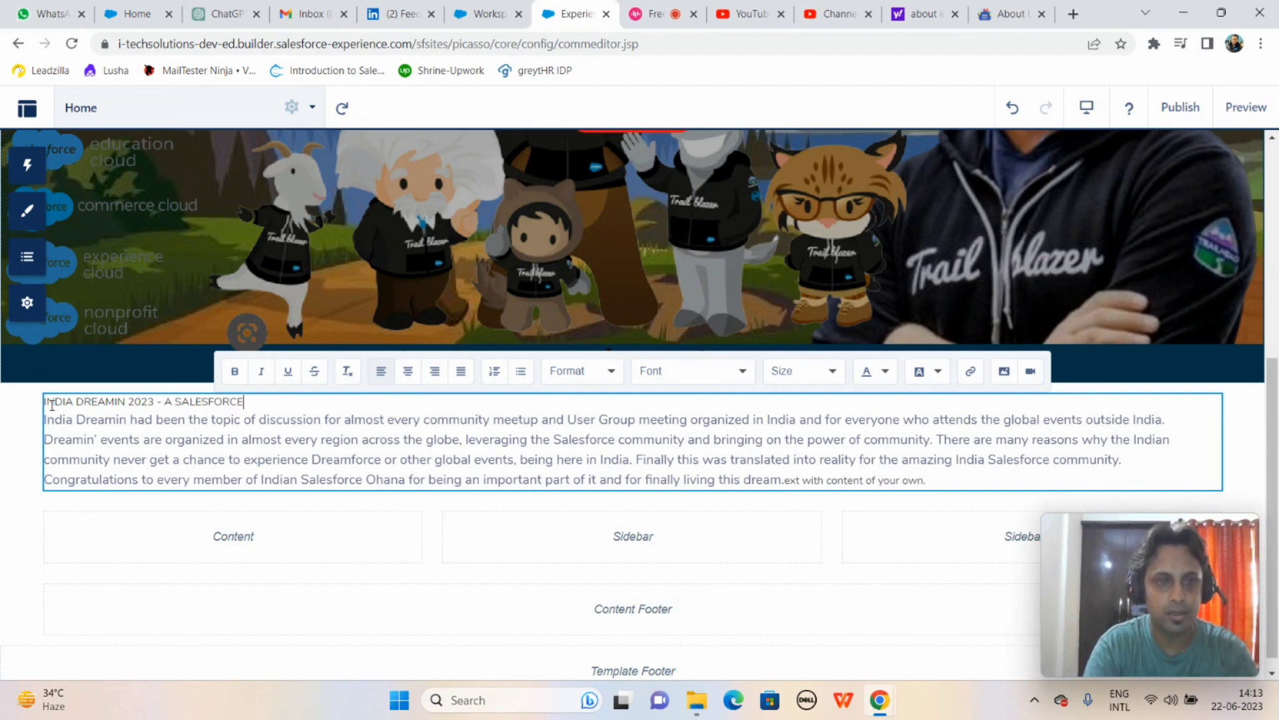
text( PERE)
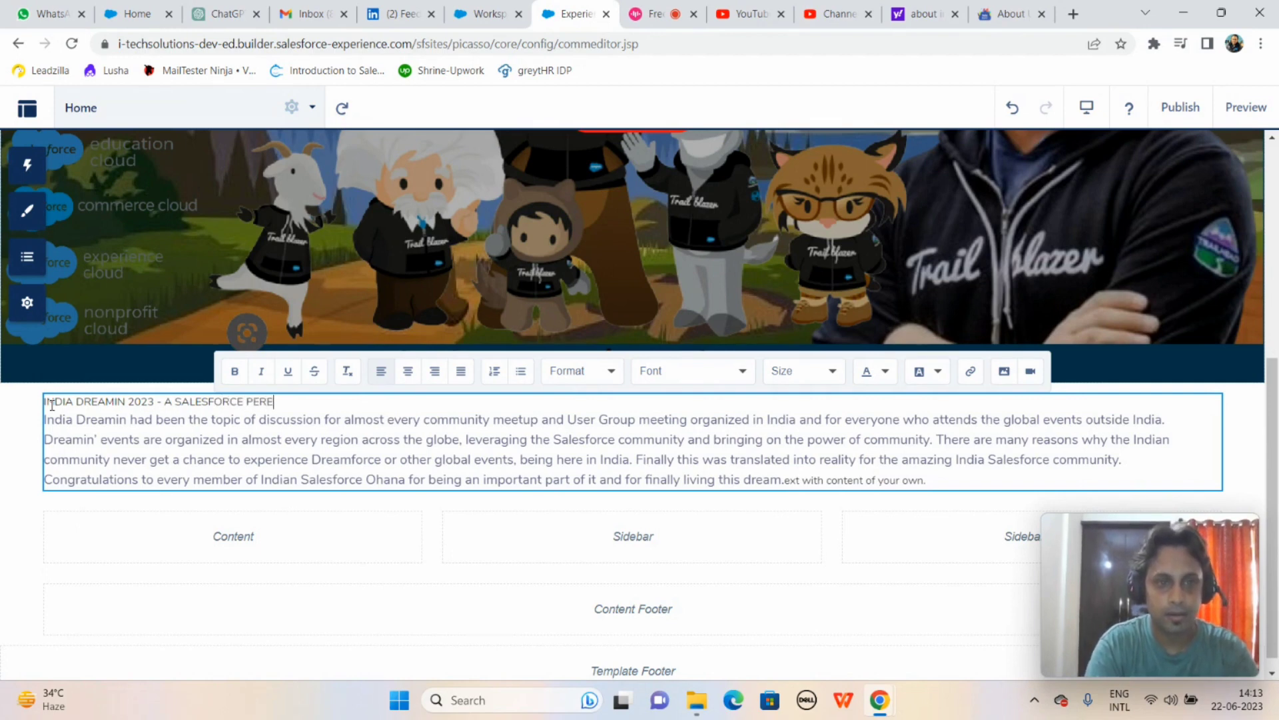
key(BackSpace)
key(BackSpace)
key(BackSpace)
text(REM)
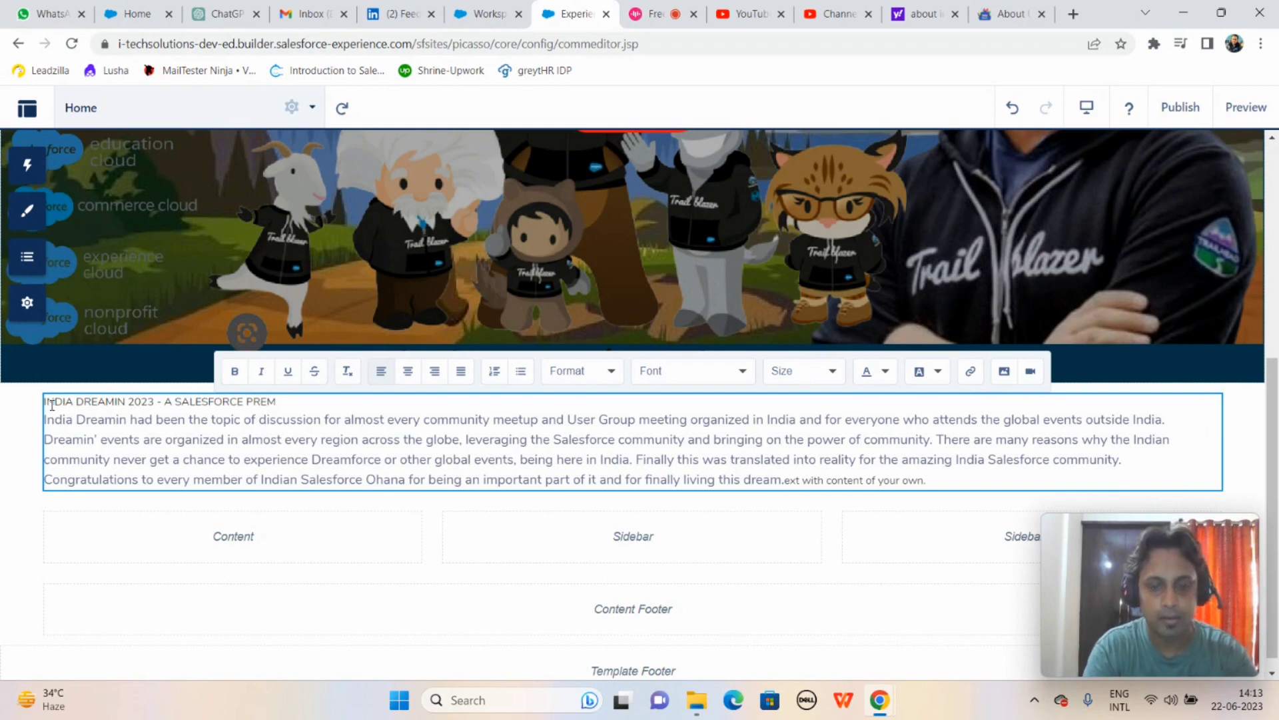
text(EI)
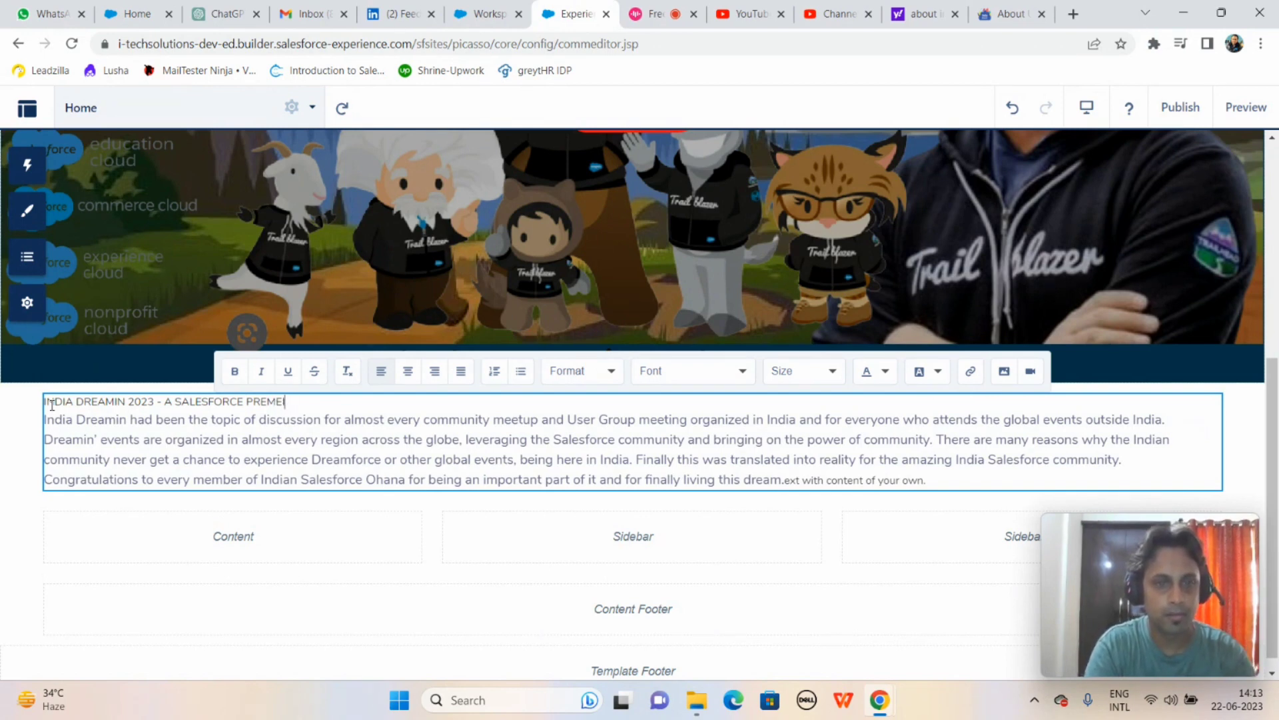
text(R IER EVENT)
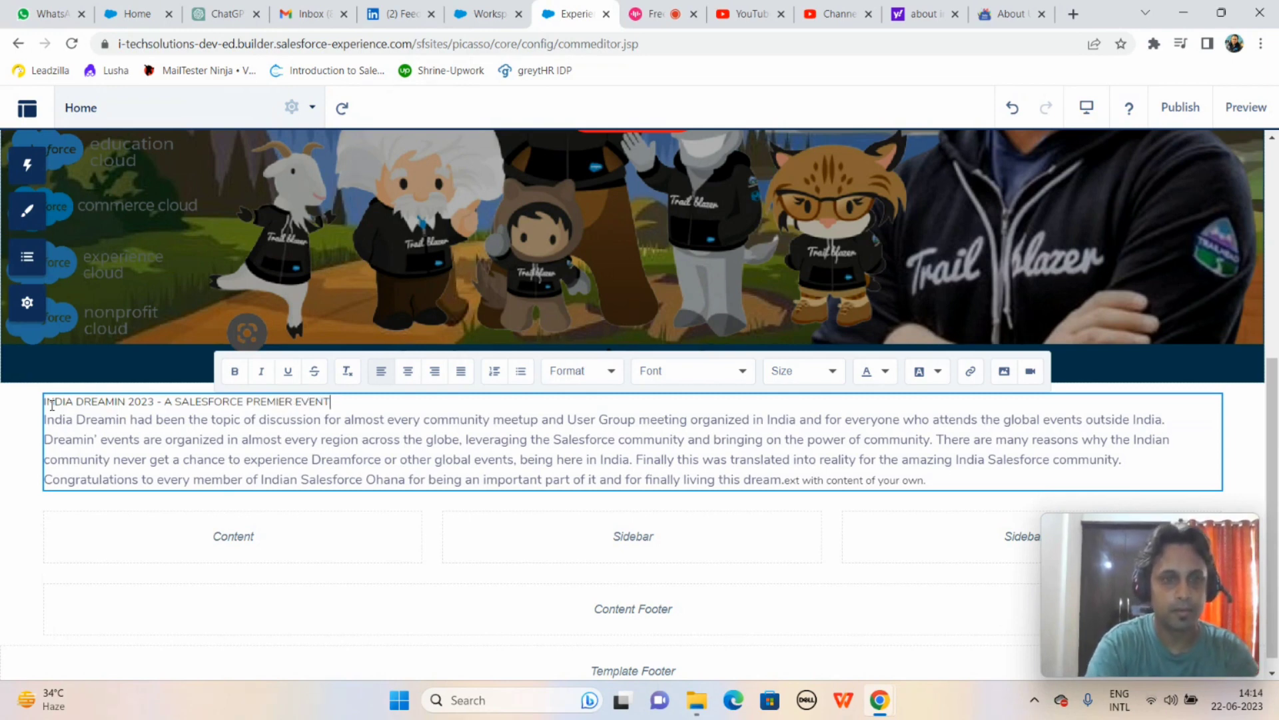
text( @)
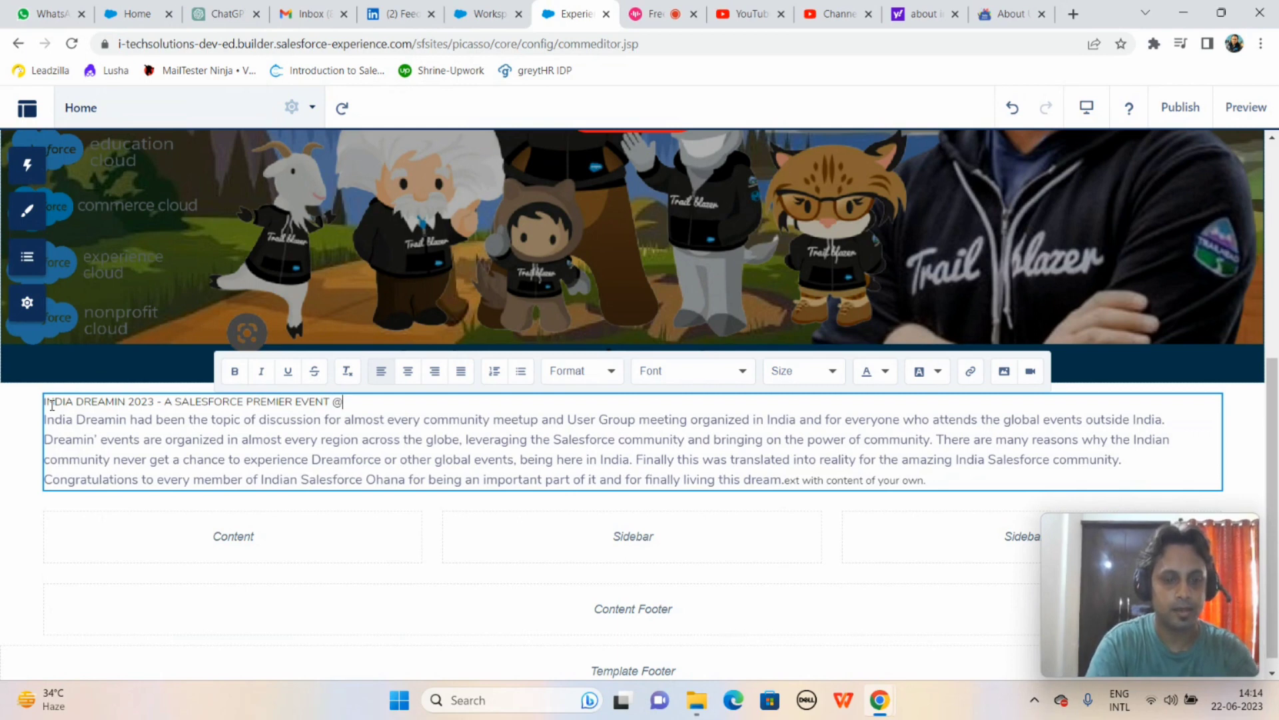
text( AHMEDABAD)
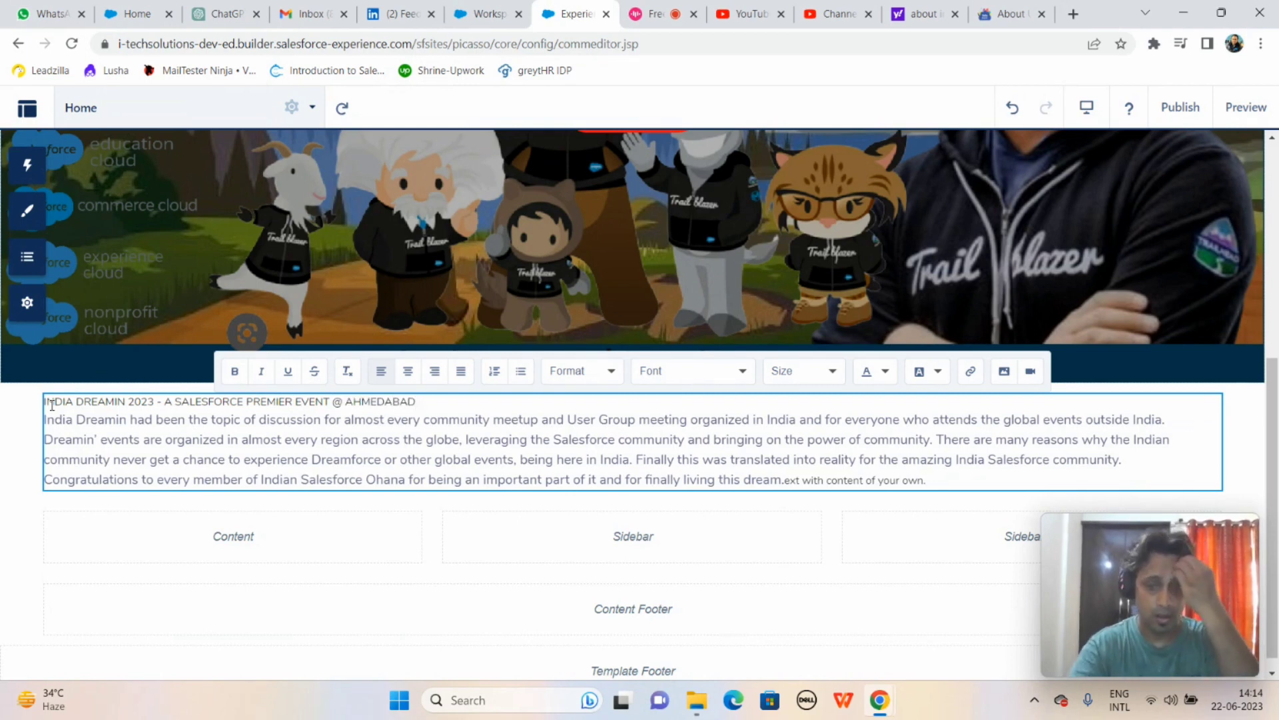
Step: Make the INDIA DREAMIN 2023 heading line bold and set its font size to 20px
drag(52, 404, 416, 402)
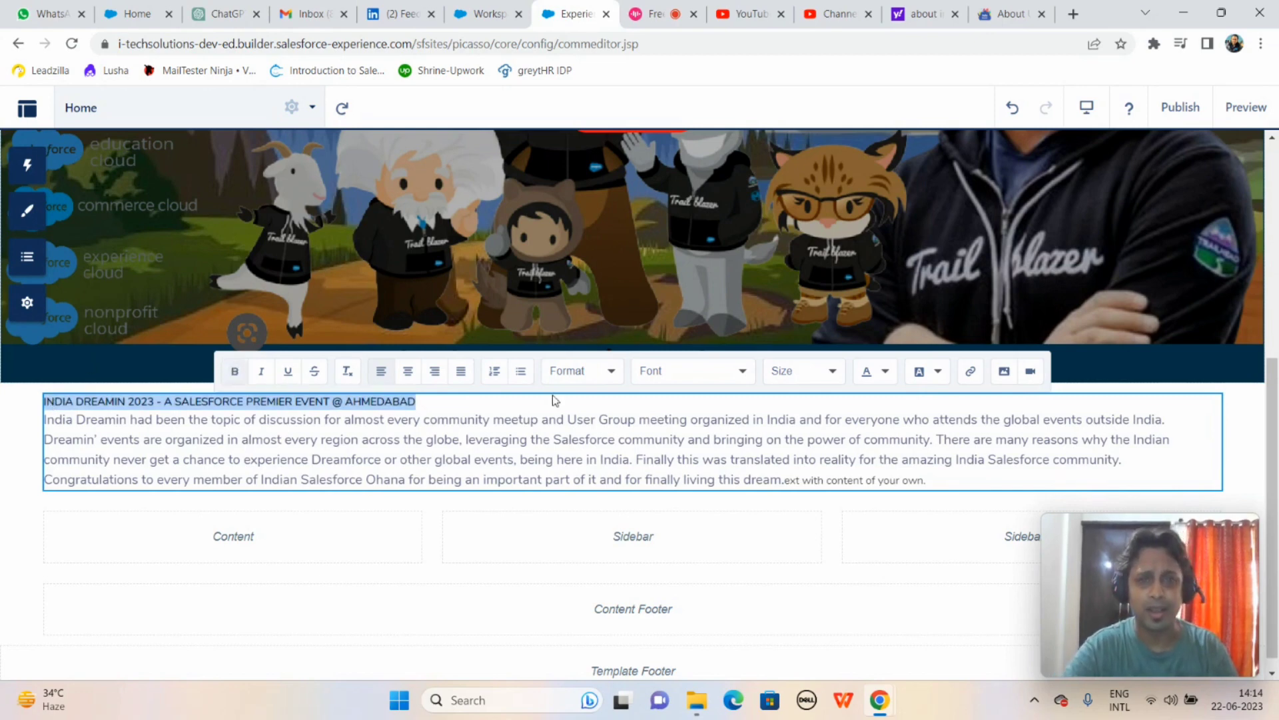
click(832, 372)
click(800, 477)
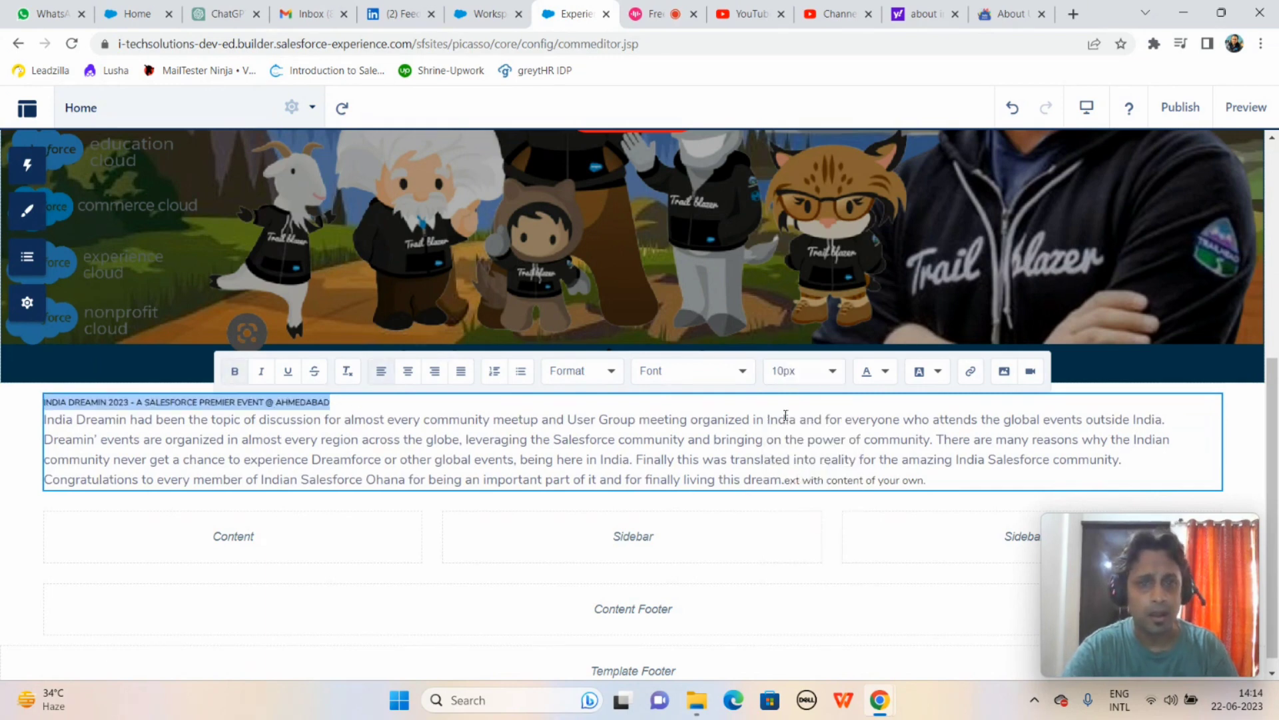
click(833, 373)
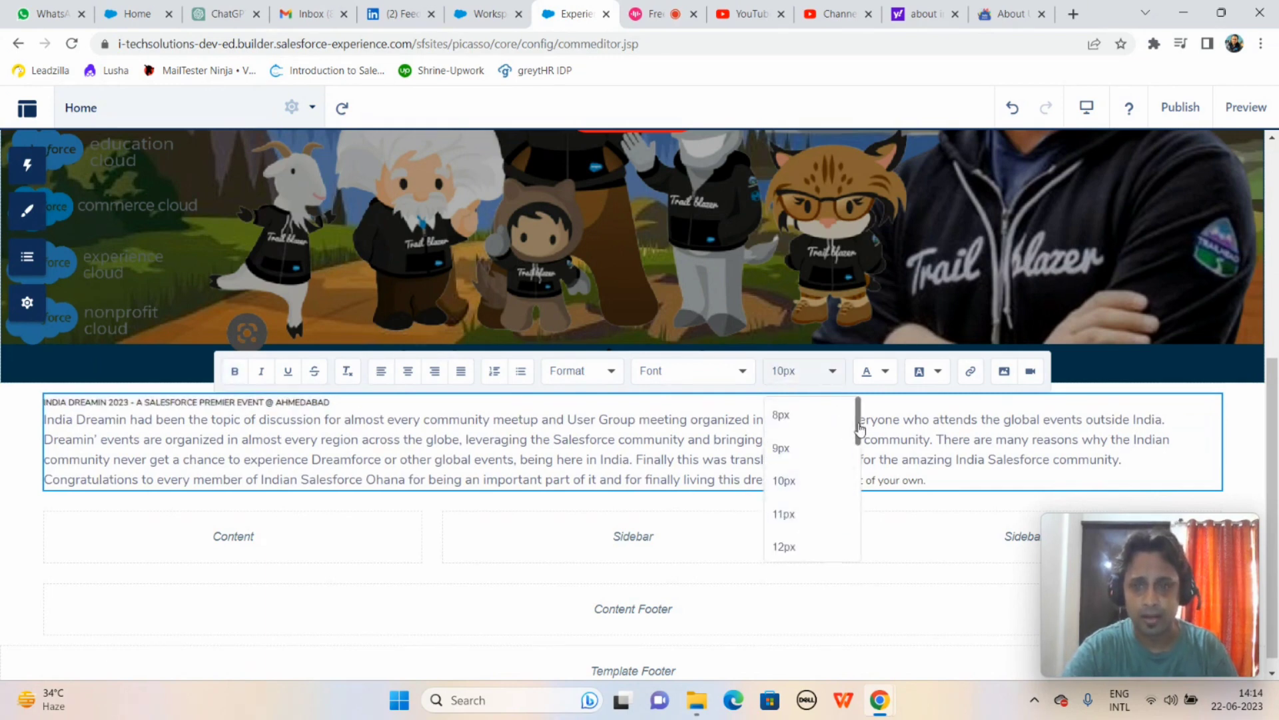
drag(859, 429, 859, 458)
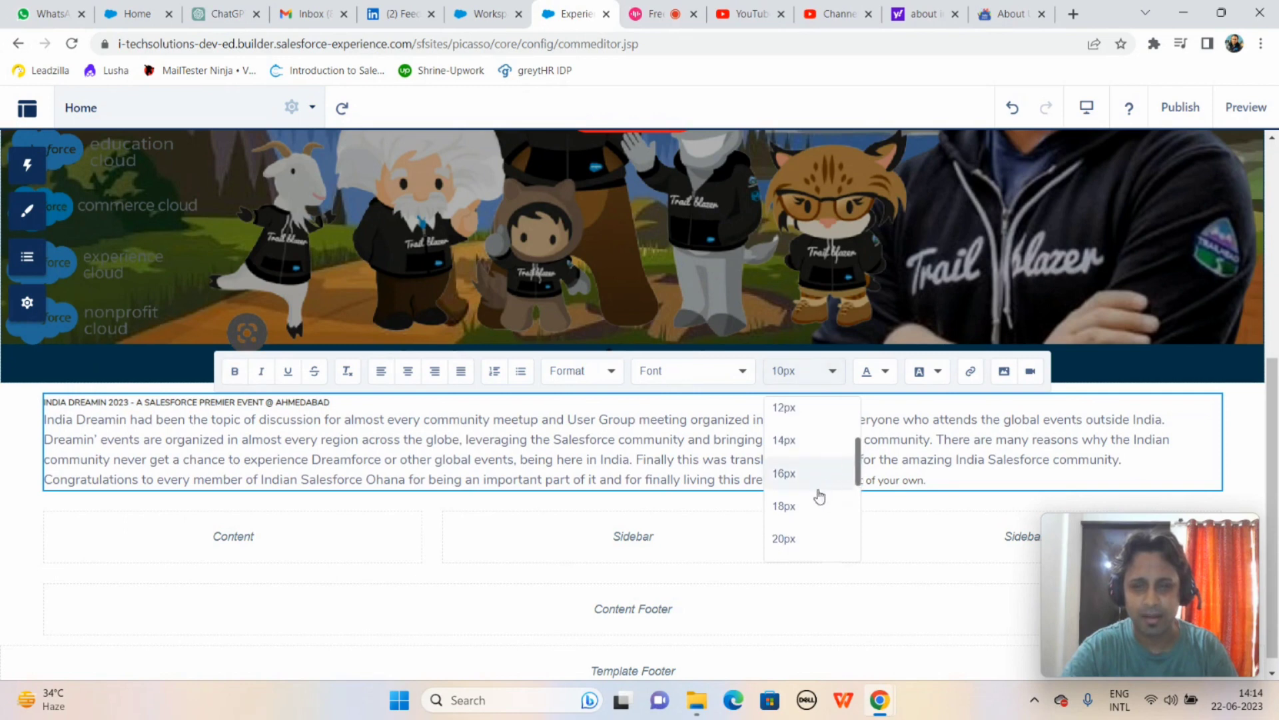
click(798, 532)
click(675, 412)
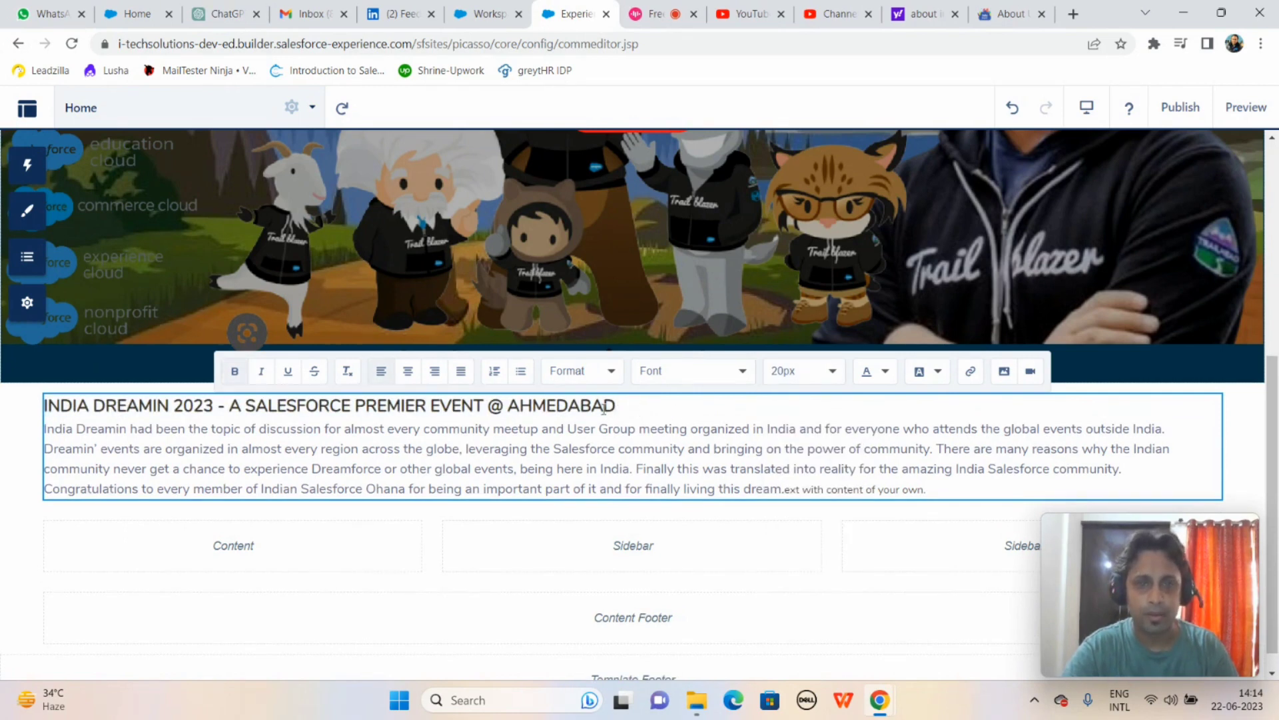
Step: Increase the INDIA DREAMIN 2023 heading's font size to 26px
drag(603, 409, 50, 406)
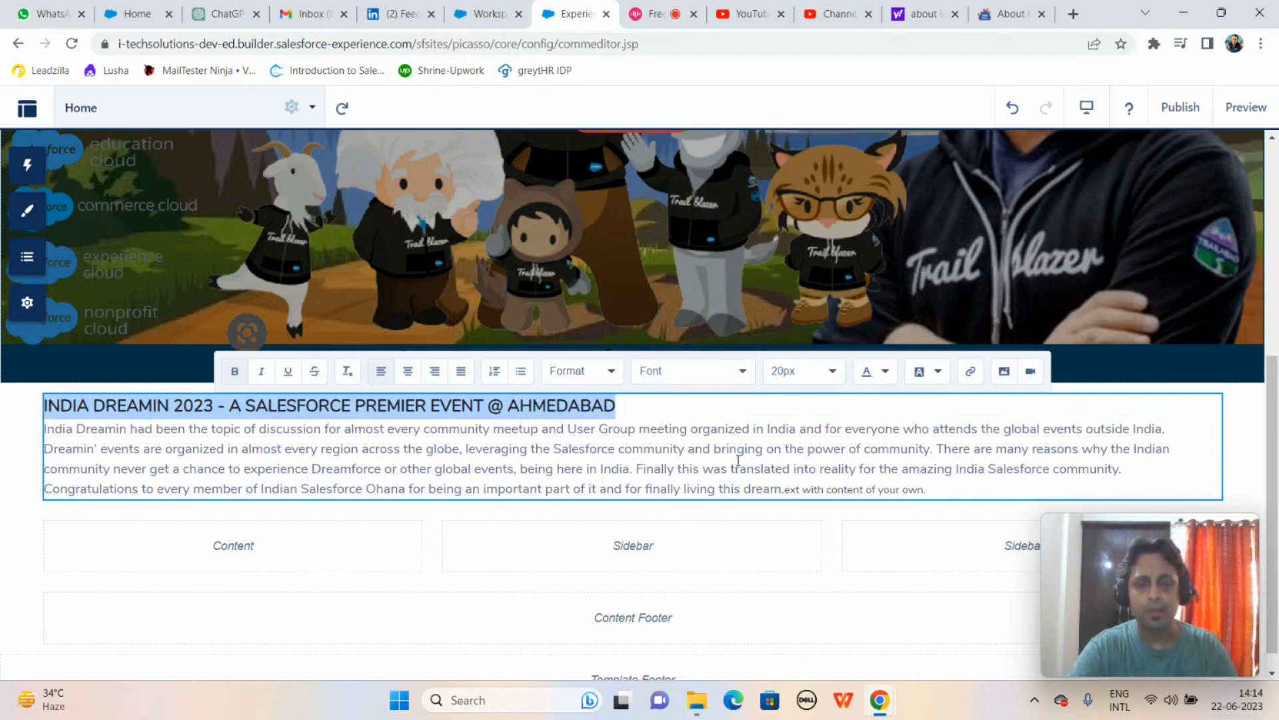
click(833, 372)
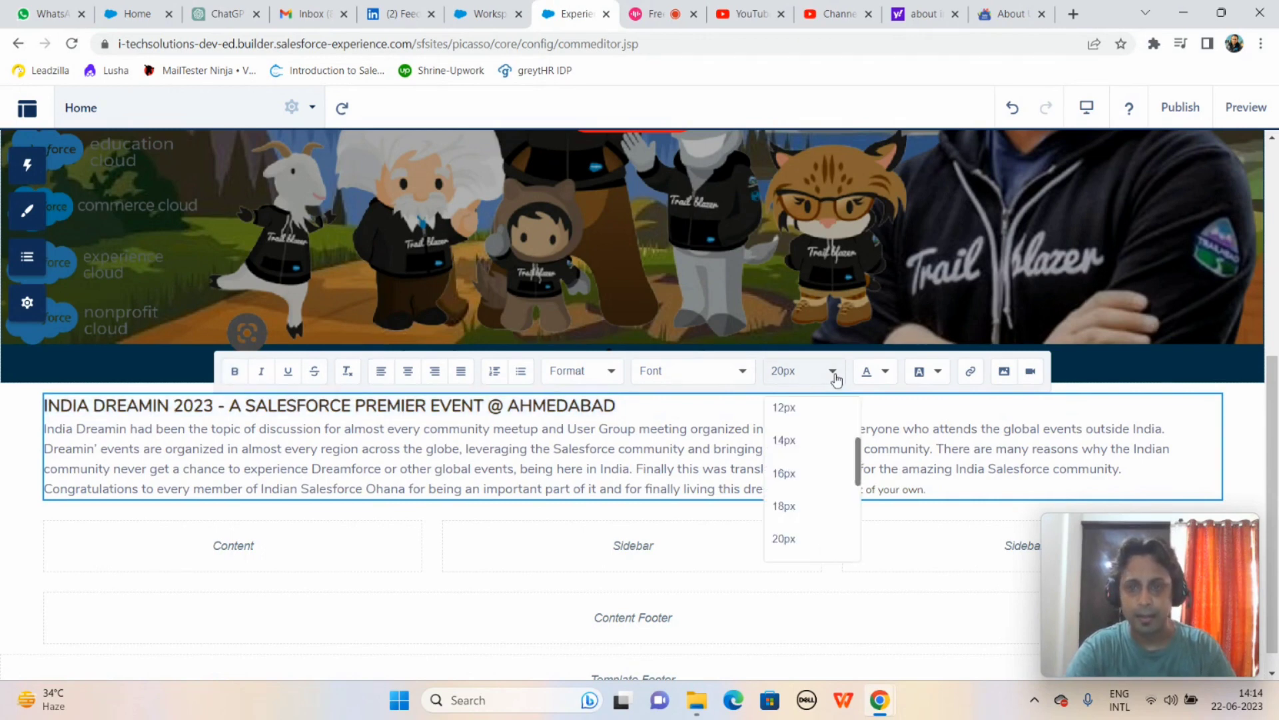
drag(859, 474, 858, 501)
click(788, 546)
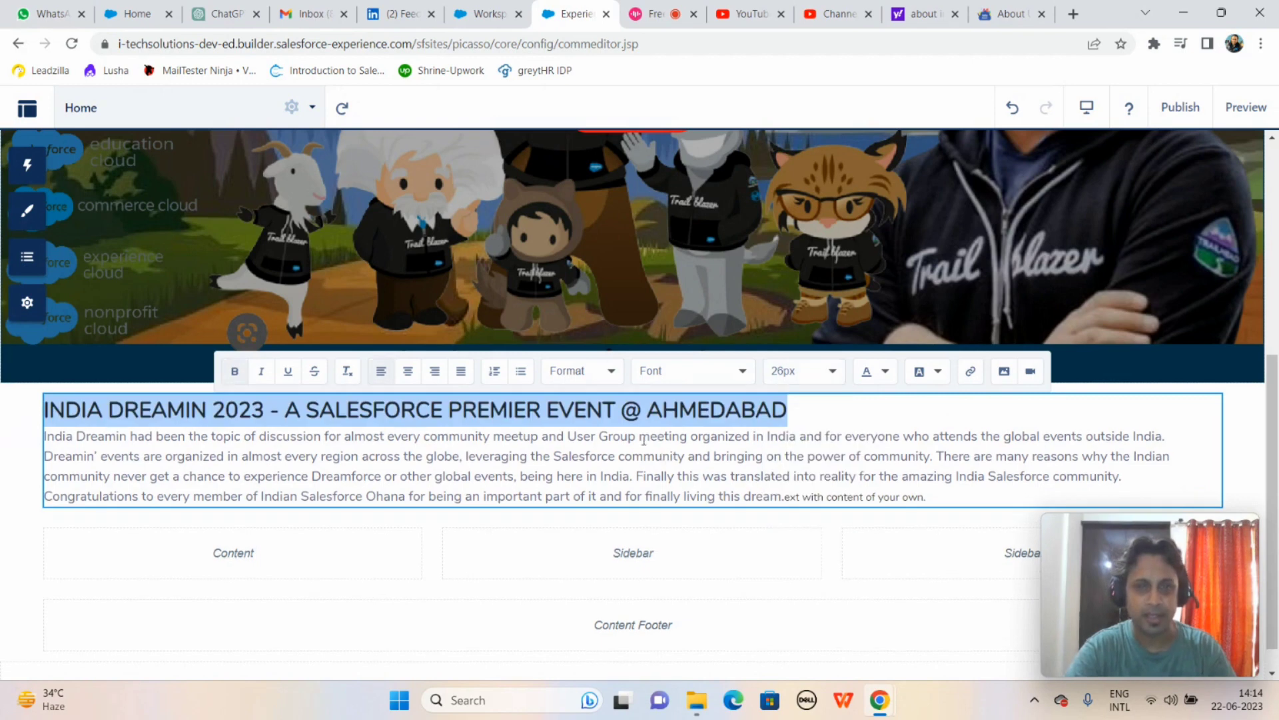
click(800, 474)
drag(945, 494, 58, 437)
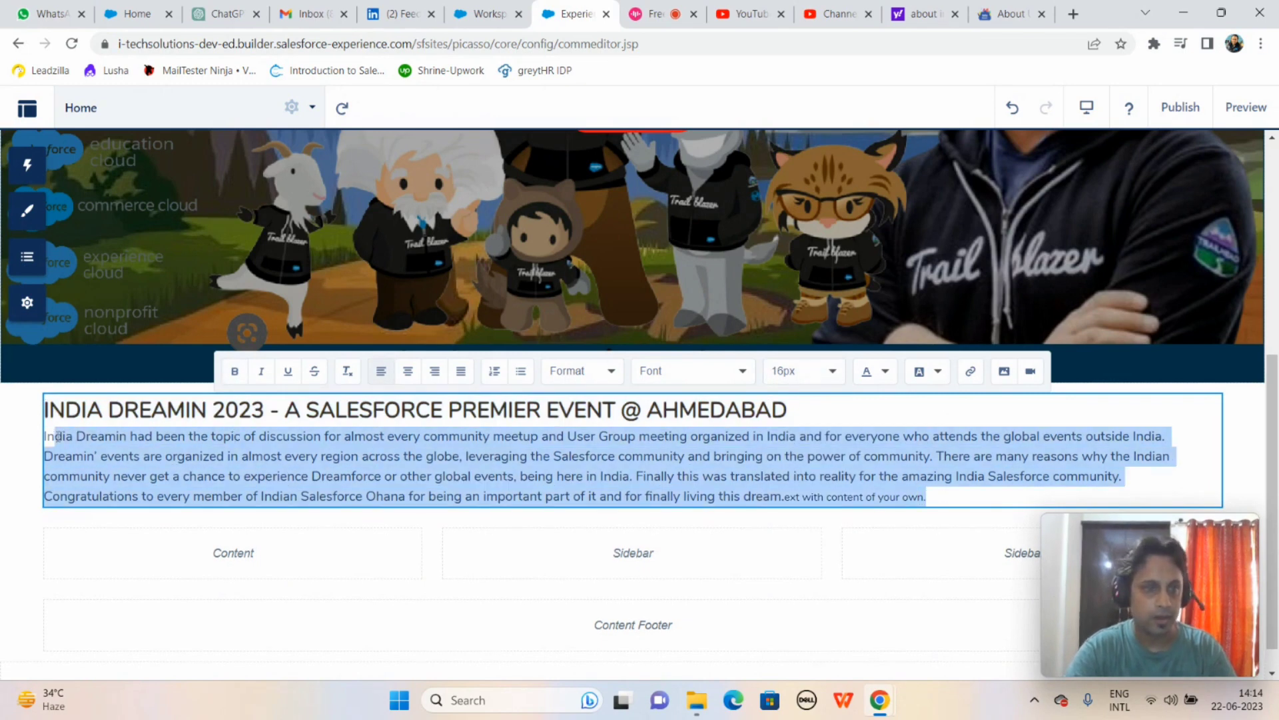
click(743, 370)
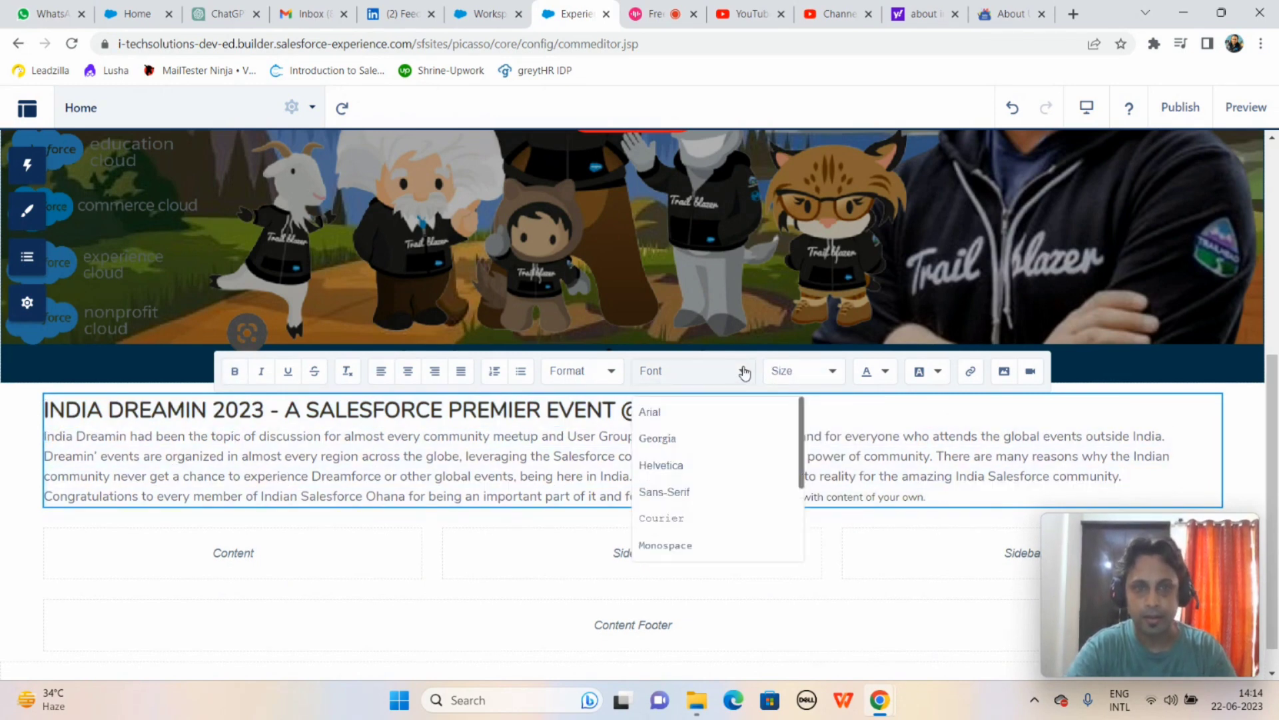
click(831, 372)
click(930, 415)
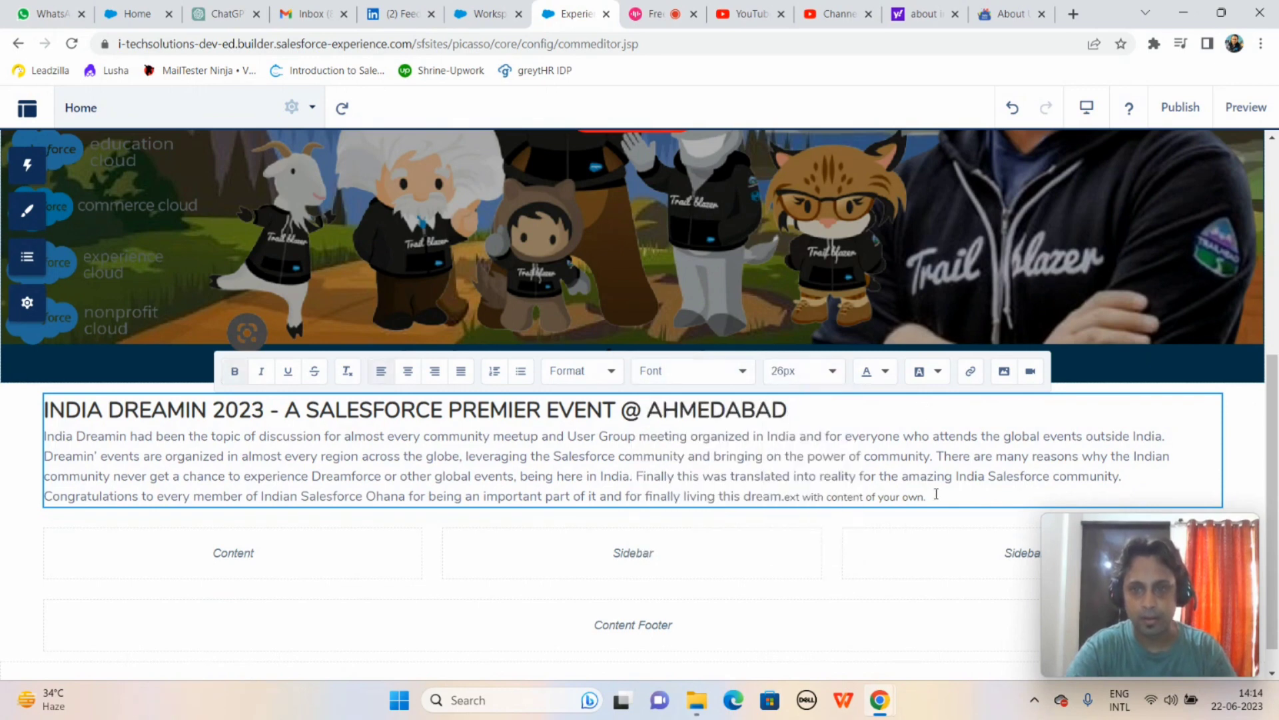
Step: Set the font size of all the body text below the heading to 18px
drag(936, 494, 44, 441)
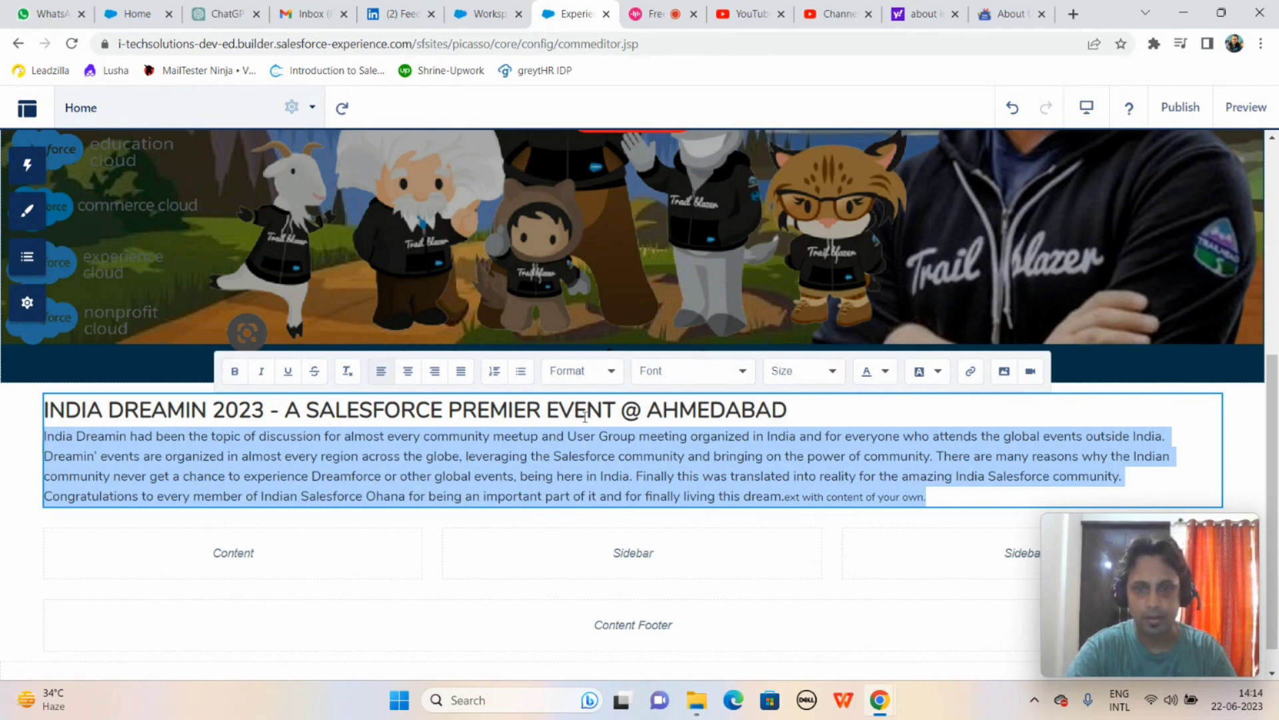
click(832, 372)
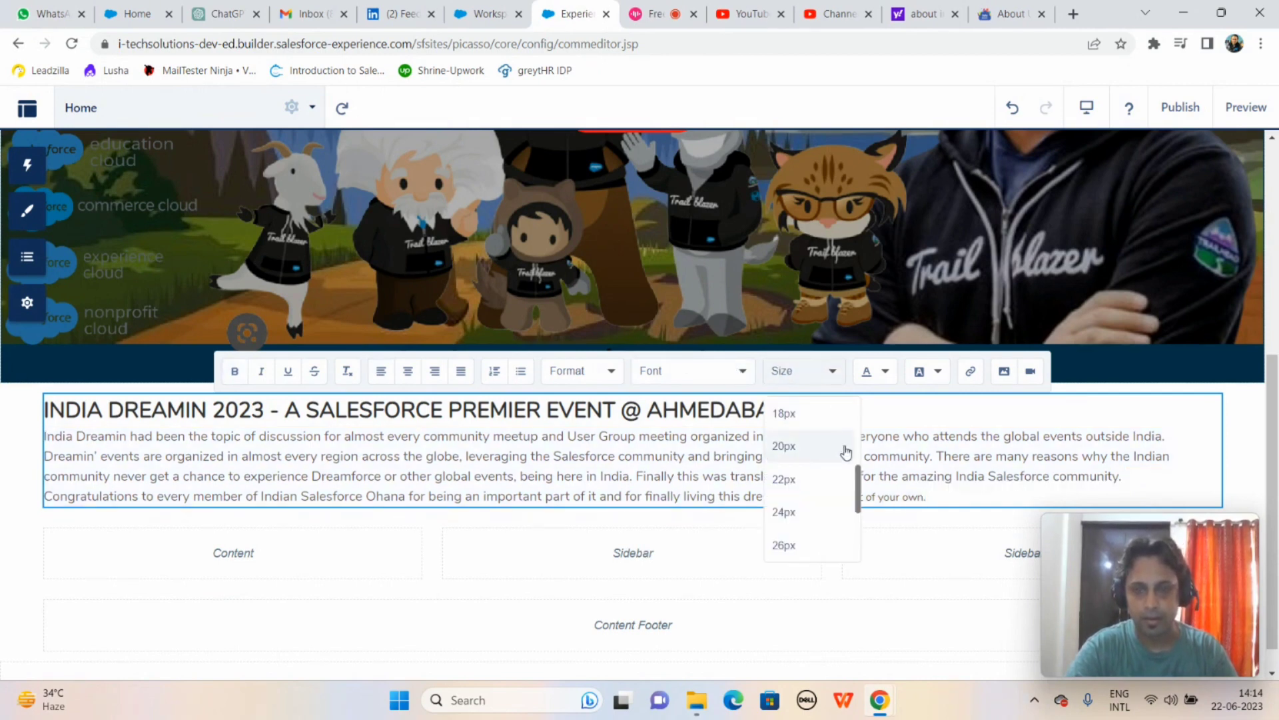
drag(858, 475, 859, 508)
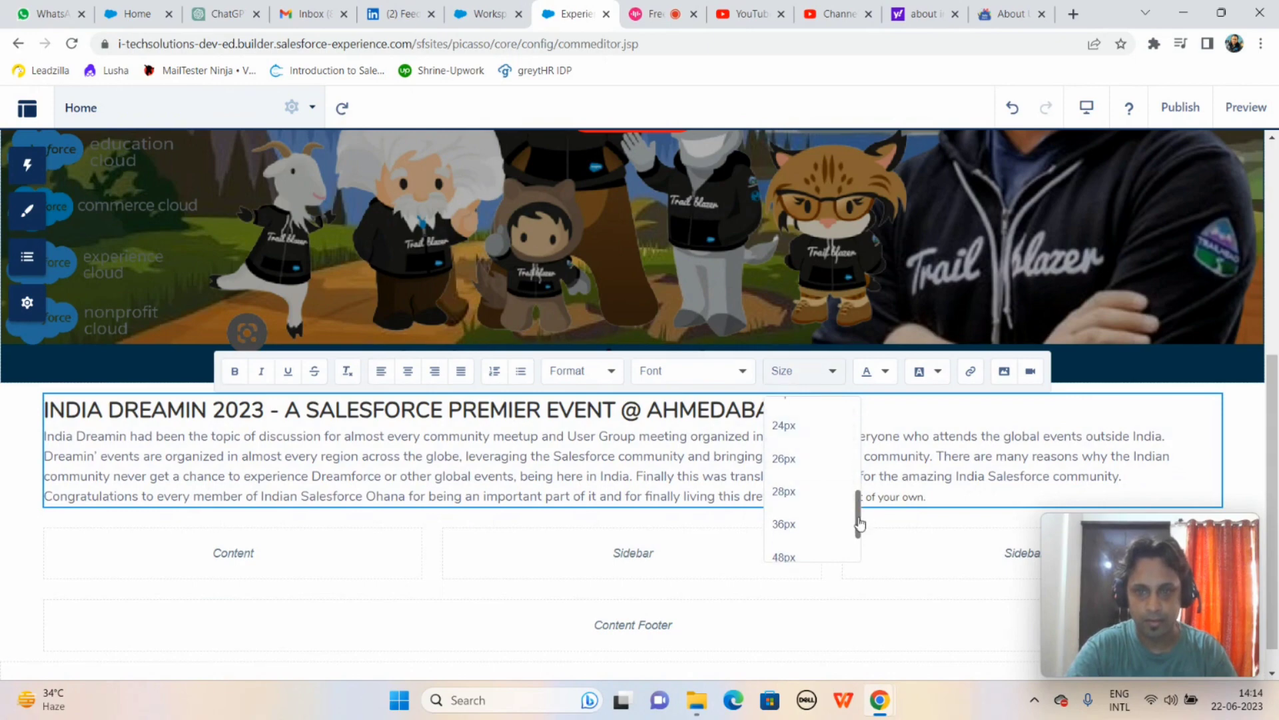
scroll(853, 507, up, 2)
click(808, 417)
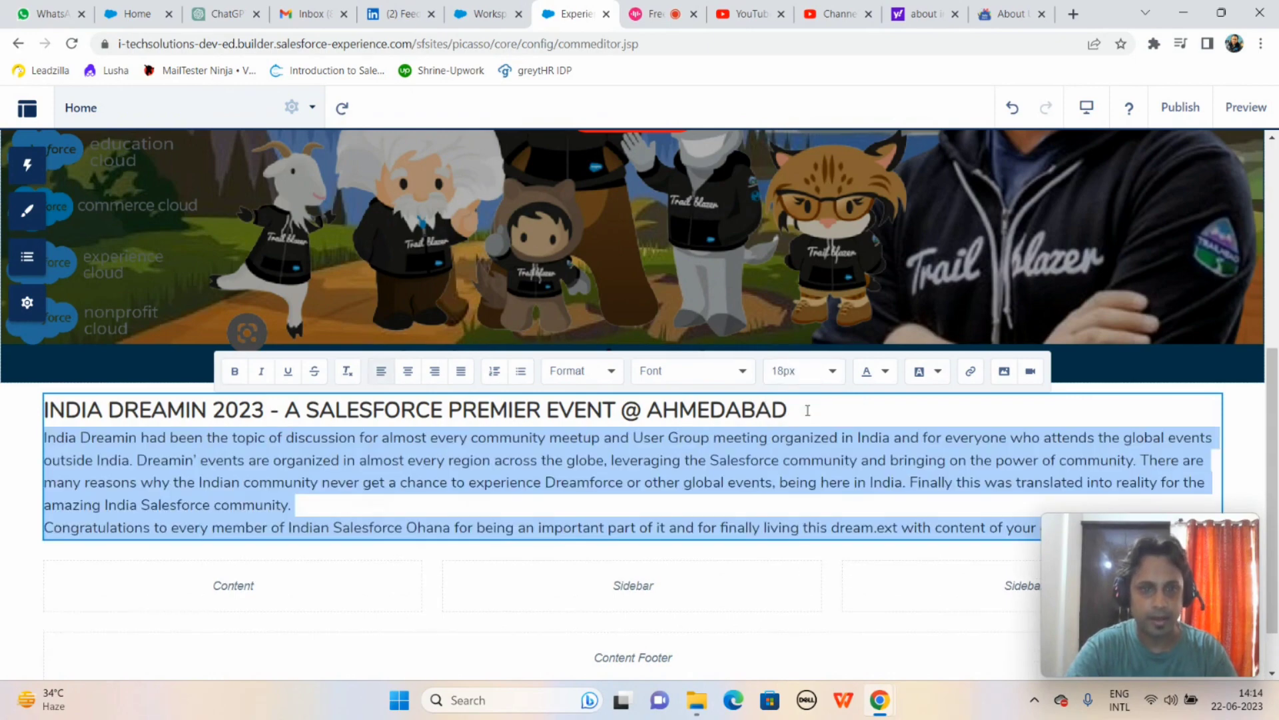
Step: Join the Congratulations sentence to the end of the body paragraph and delete the leftover text "ext with content of your own."
click(526, 516)
key(BackSpace)
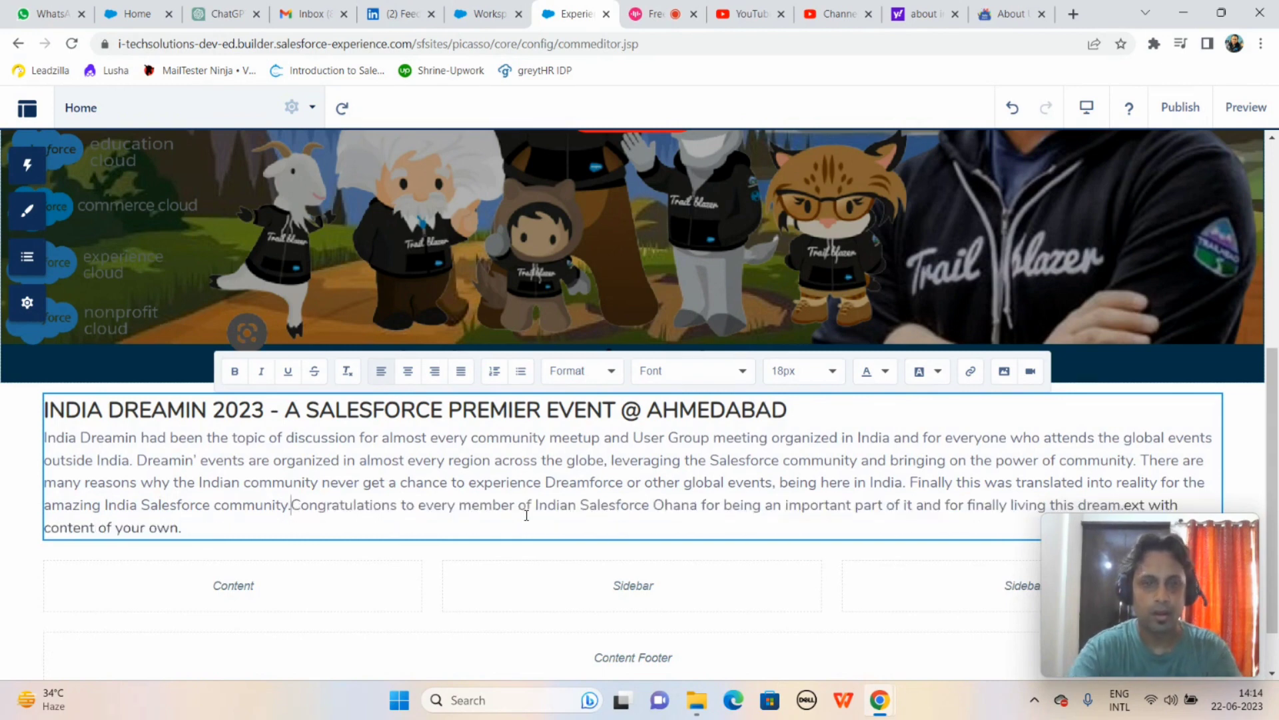
key(BackSpace)
key(BackSpace)
key(BackSpace)
key(BackSpace)
key(BackSpace)
key(BackSpace)
key(BackSpace)
key(BackSpace)
key(BackSpace)
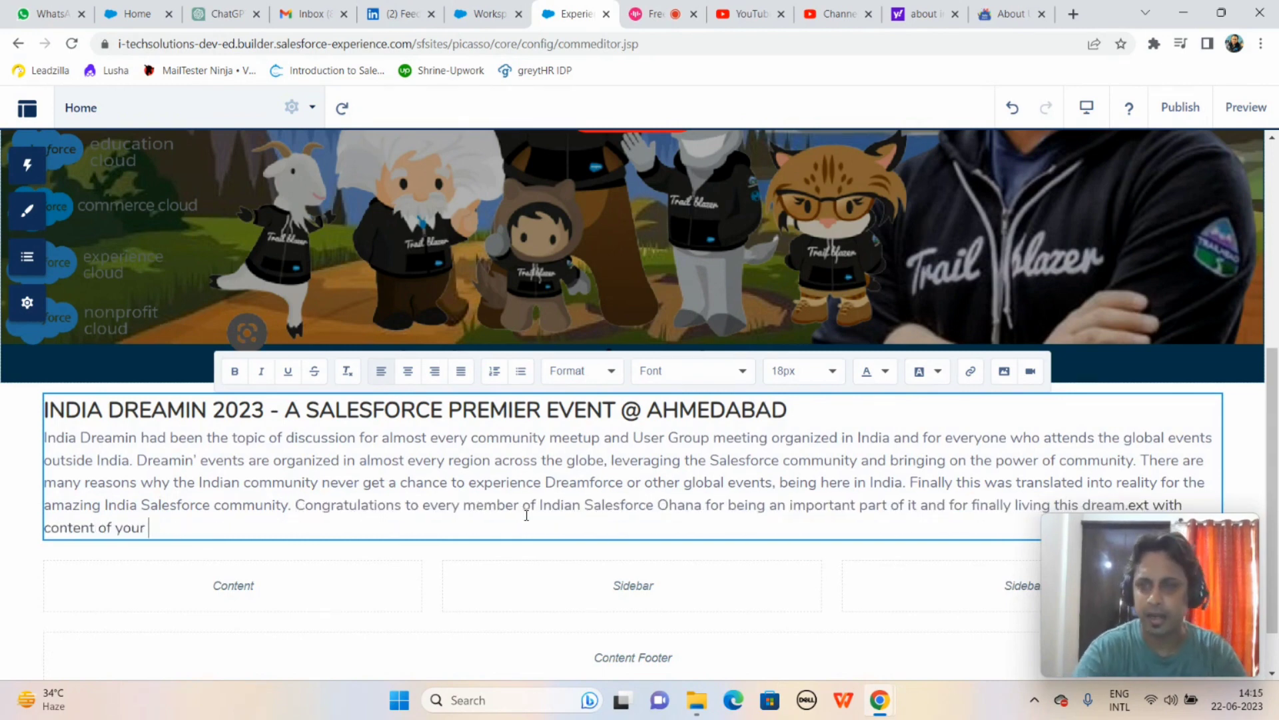
key(BackSpace)
key(BackSpace)
key(BackSpace)
key(BackSpace)
key(BackSpace)
key(BackSpace)
key(BackSpace)
key(BackSpace)
key(BackSpace)
key(BackSpace)
key(BackSpace)
key(BackSpace)
key(BackSpace)
key(BackSpace)
key(BackSpace)
key(BackSpace)
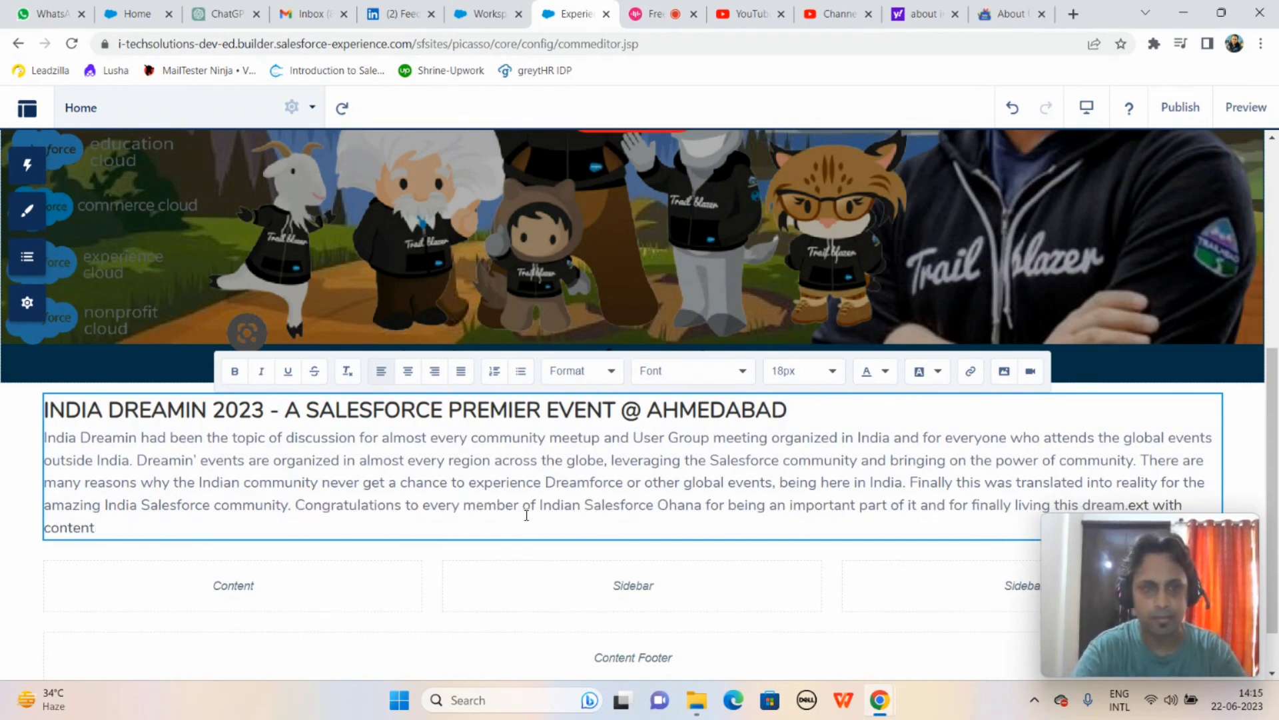
key(BackSpace)
key(BackSpace)
key(BackSpace)
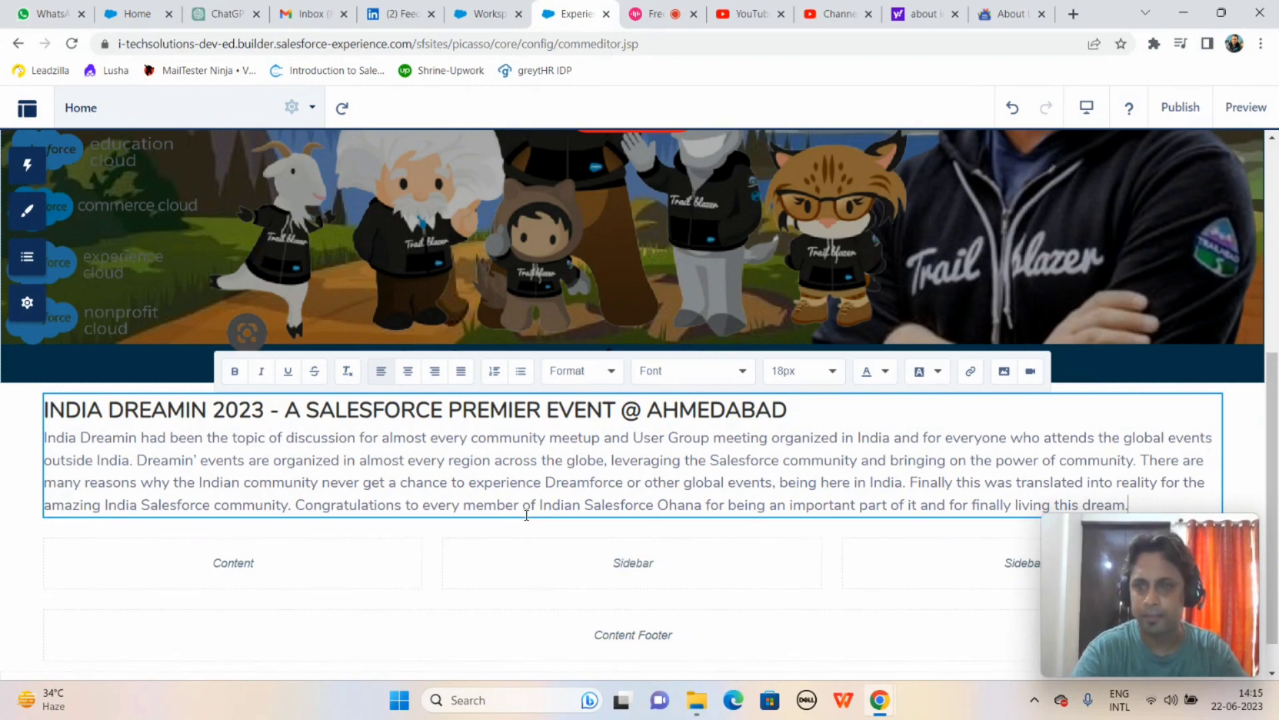
Step: Upload the image "India Dreamin All in pics" on a new line below the India Dreamin paragraph
mouse_move(1126, 539)
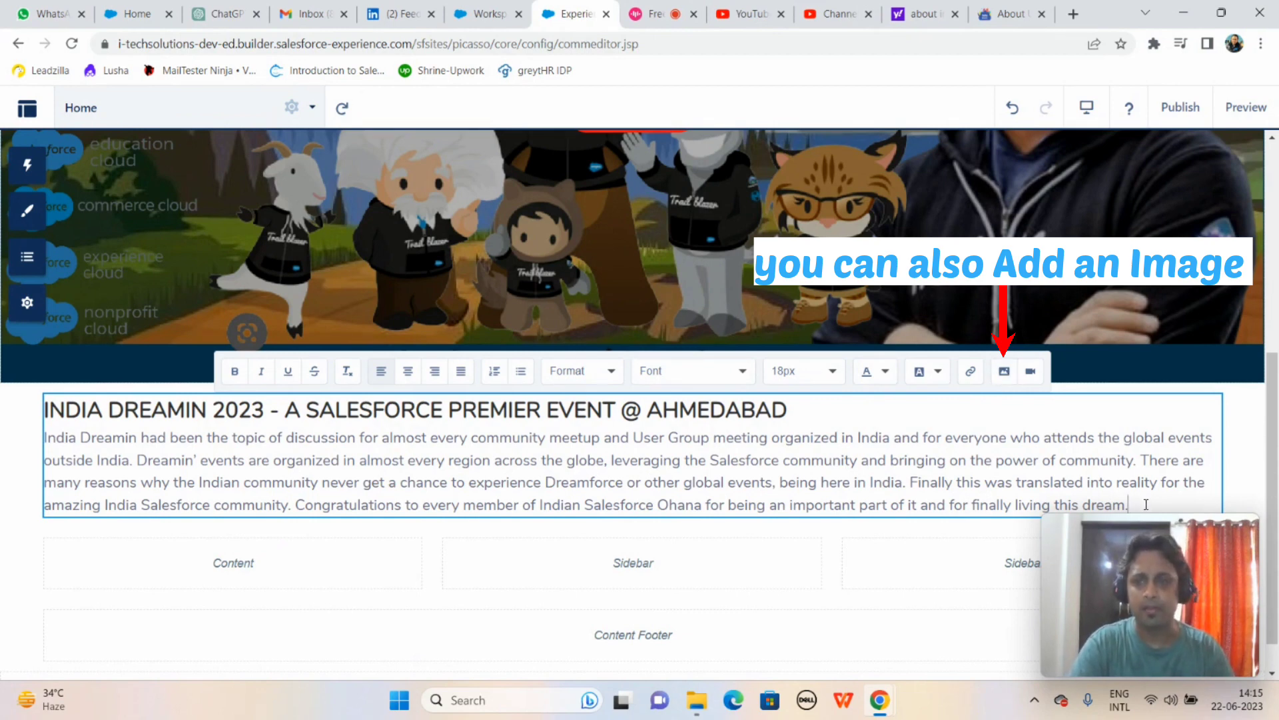
key(Return)
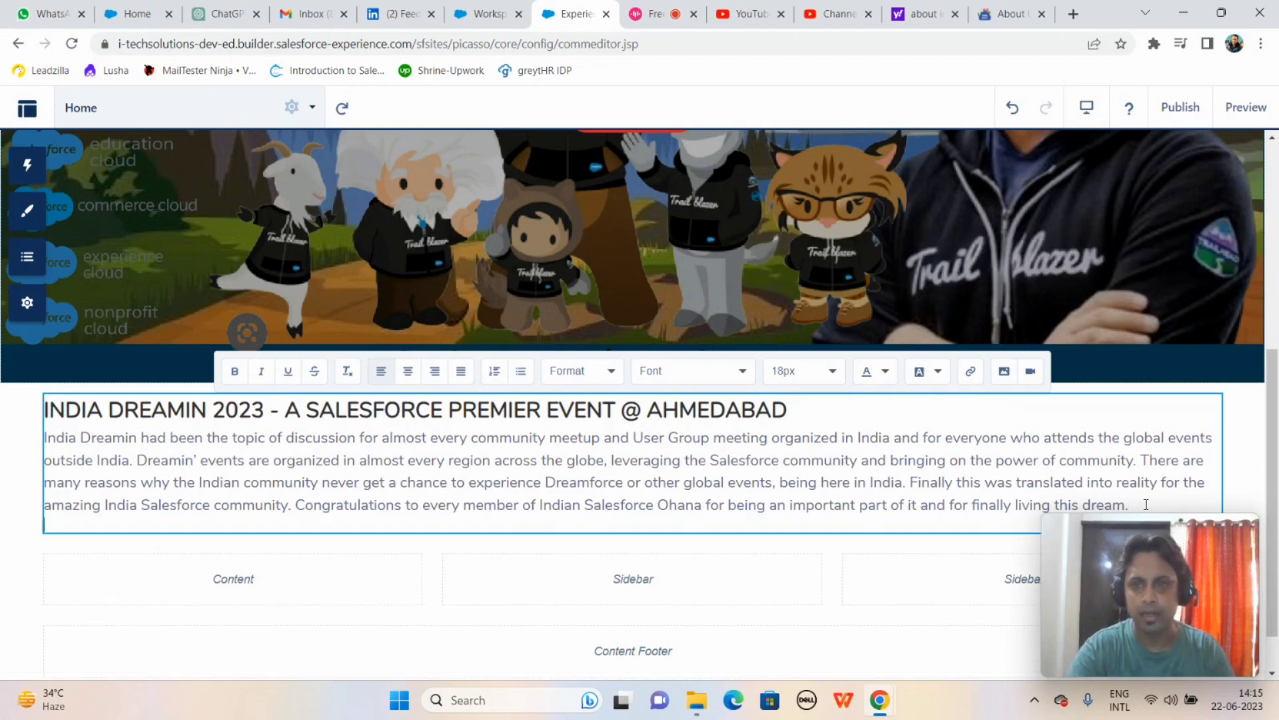
click(1005, 372)
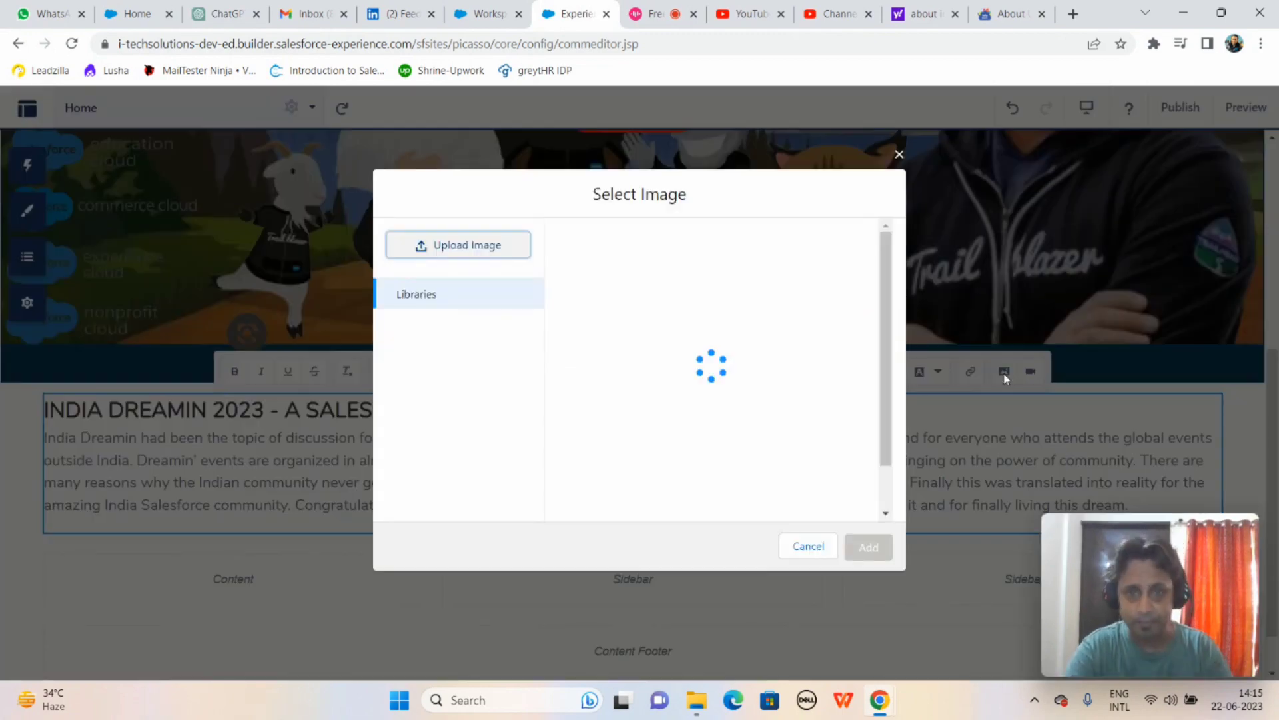
click(469, 247)
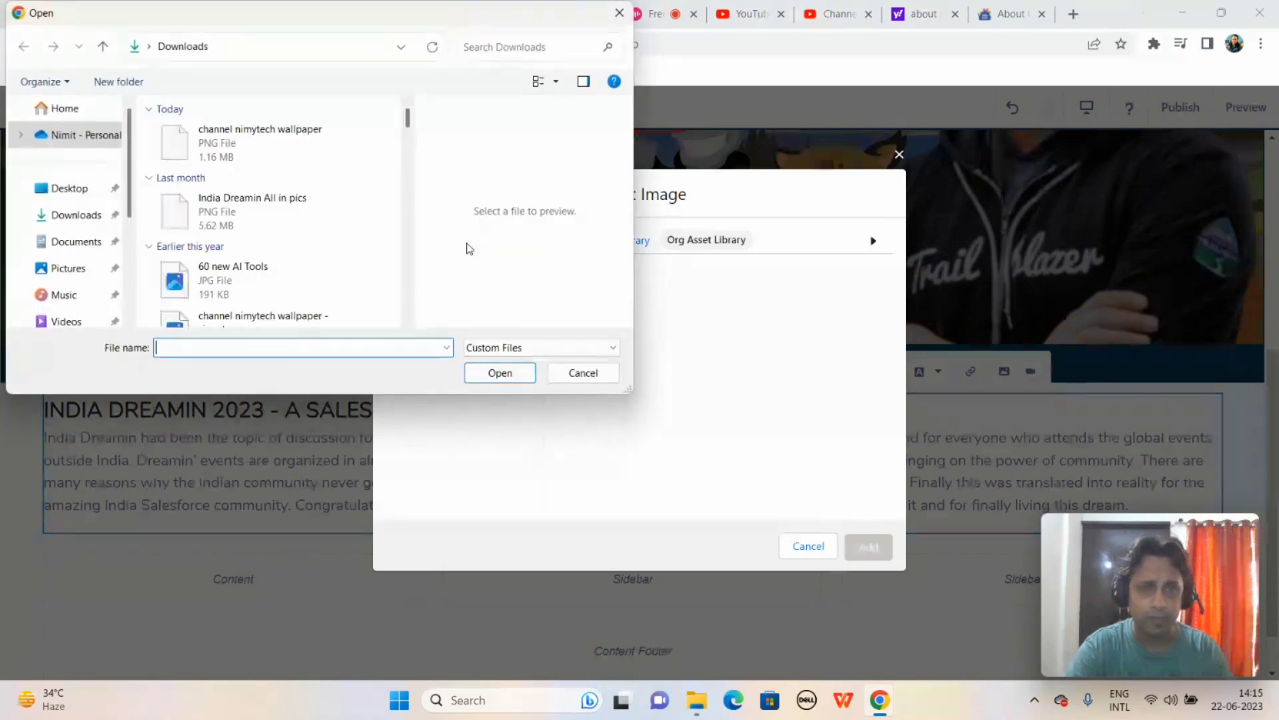
click(257, 223)
click(496, 375)
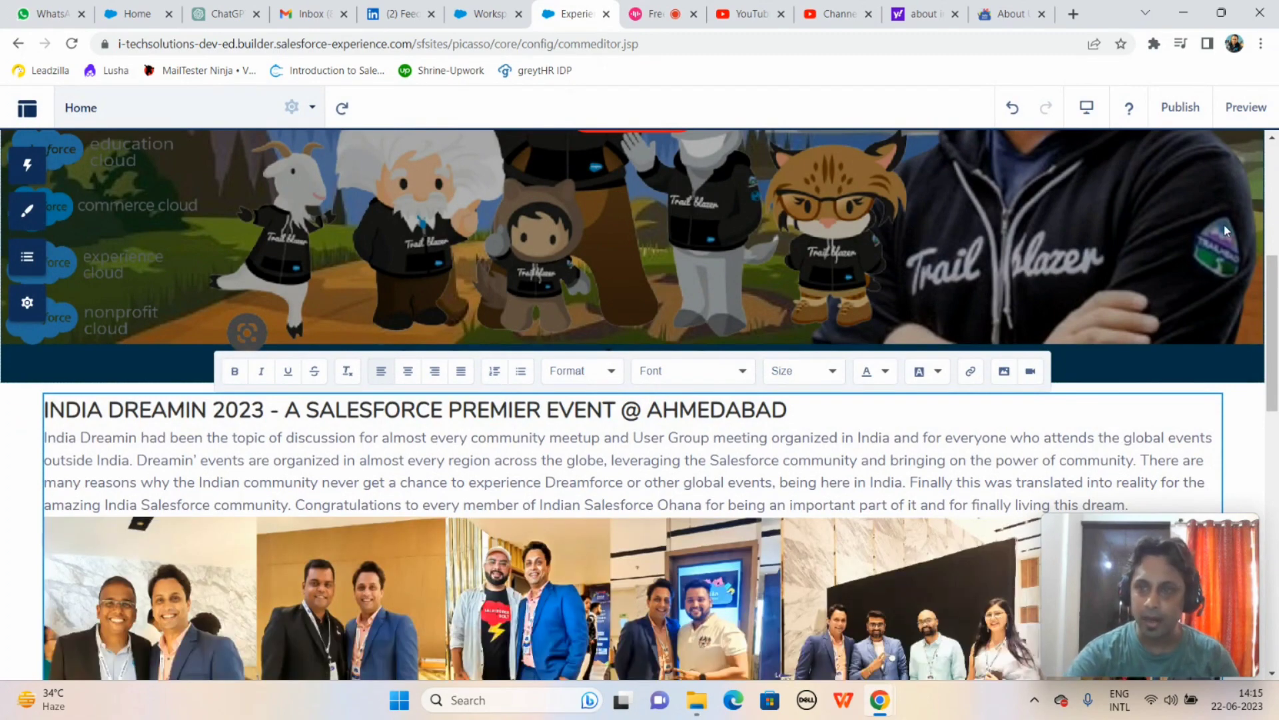
Step: Switch to the About page and add a Rich Content Editor component to its Column 1
drag(1269, 299, 1272, 191)
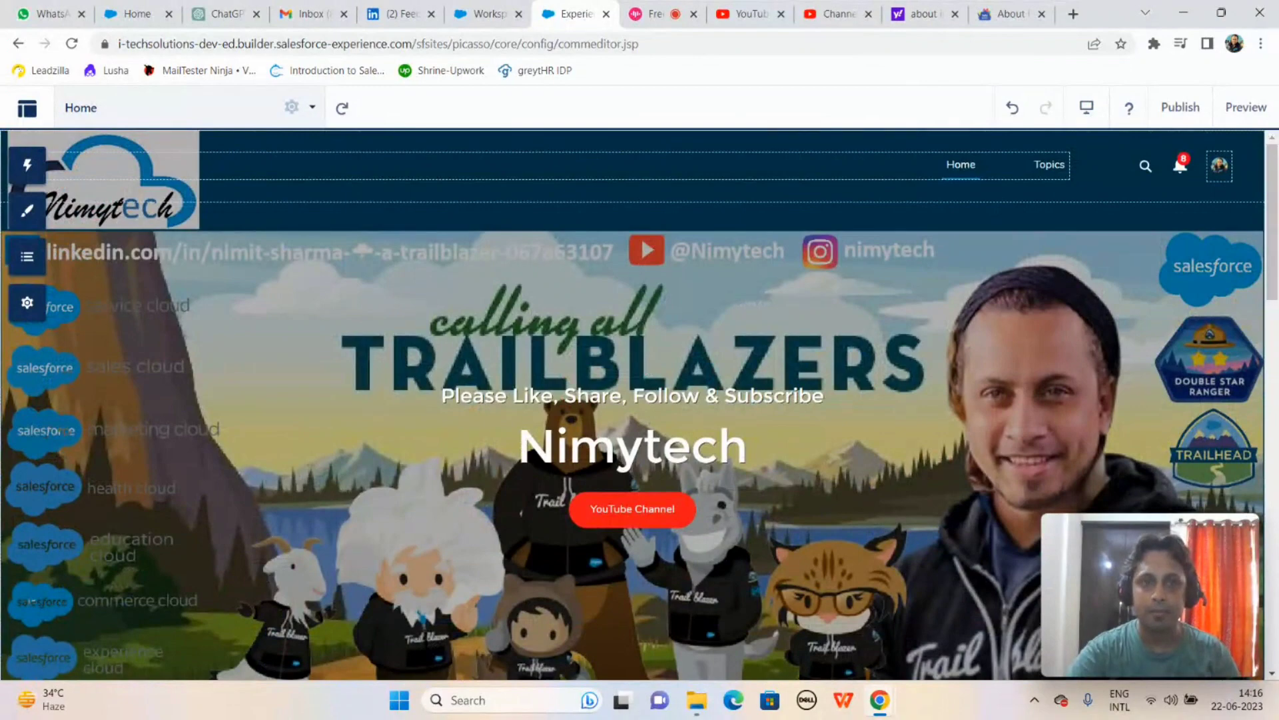
click(312, 111)
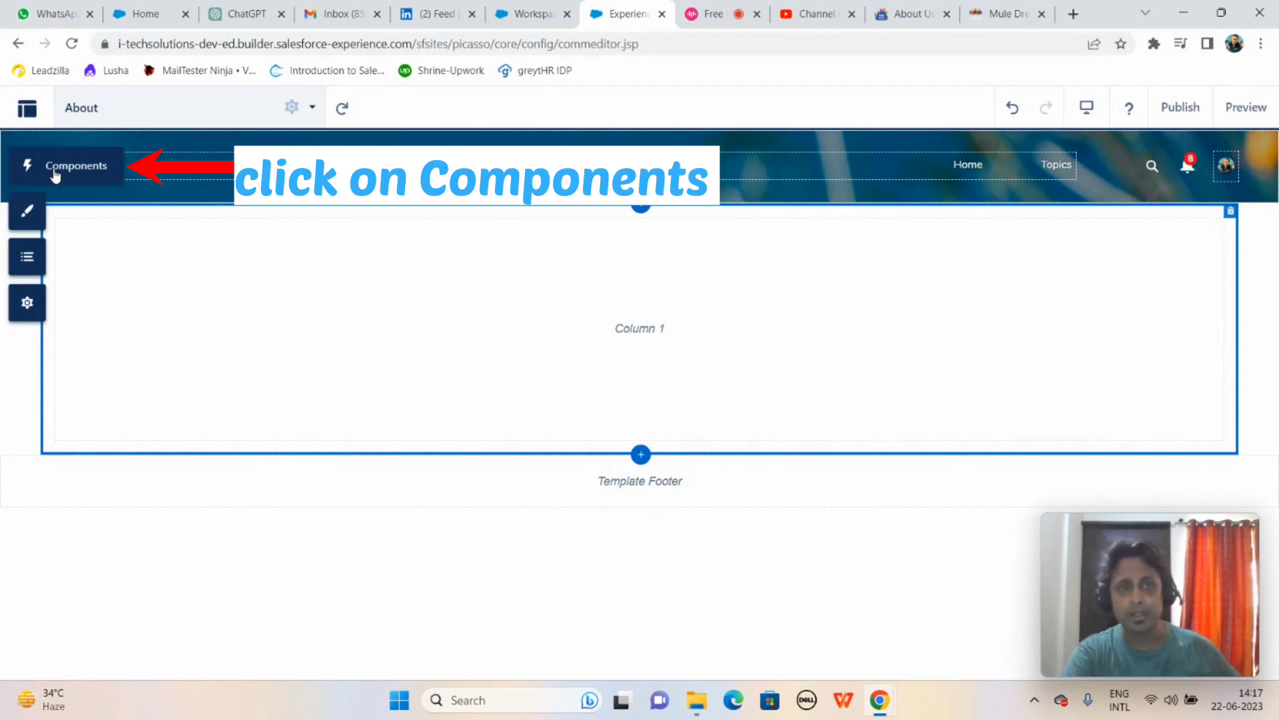
click(55, 172)
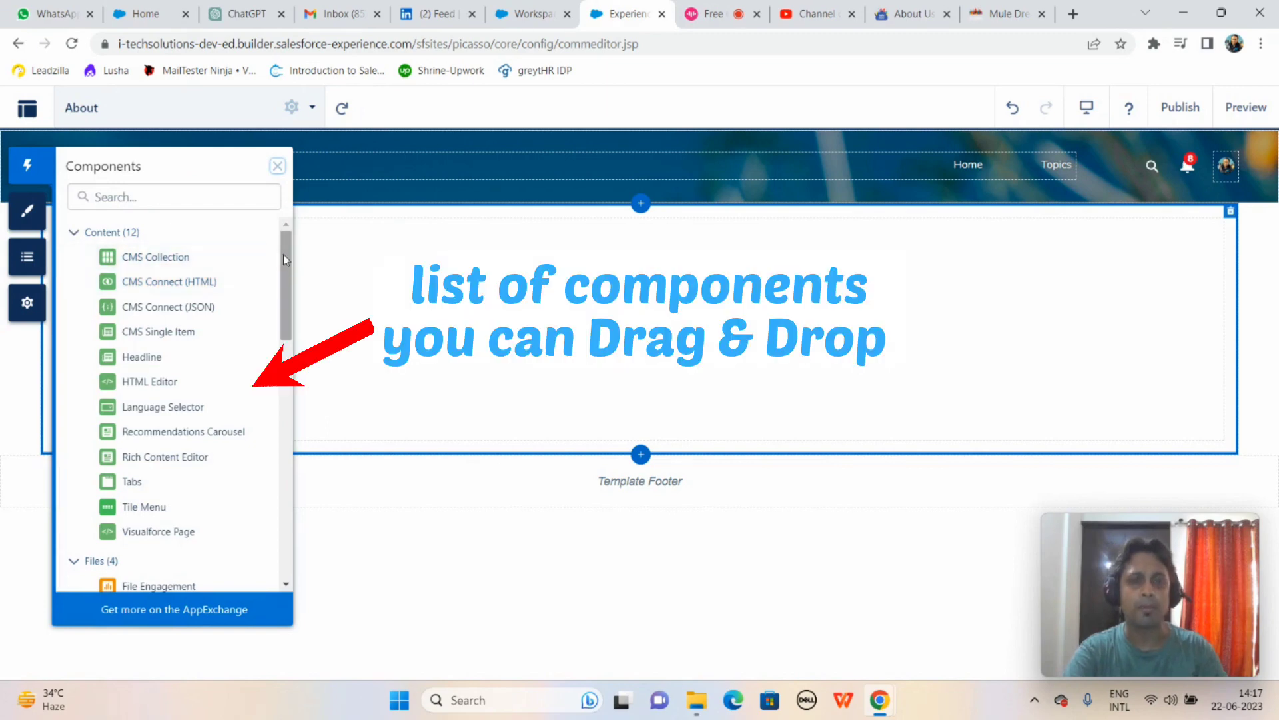
drag(282, 254, 282, 266)
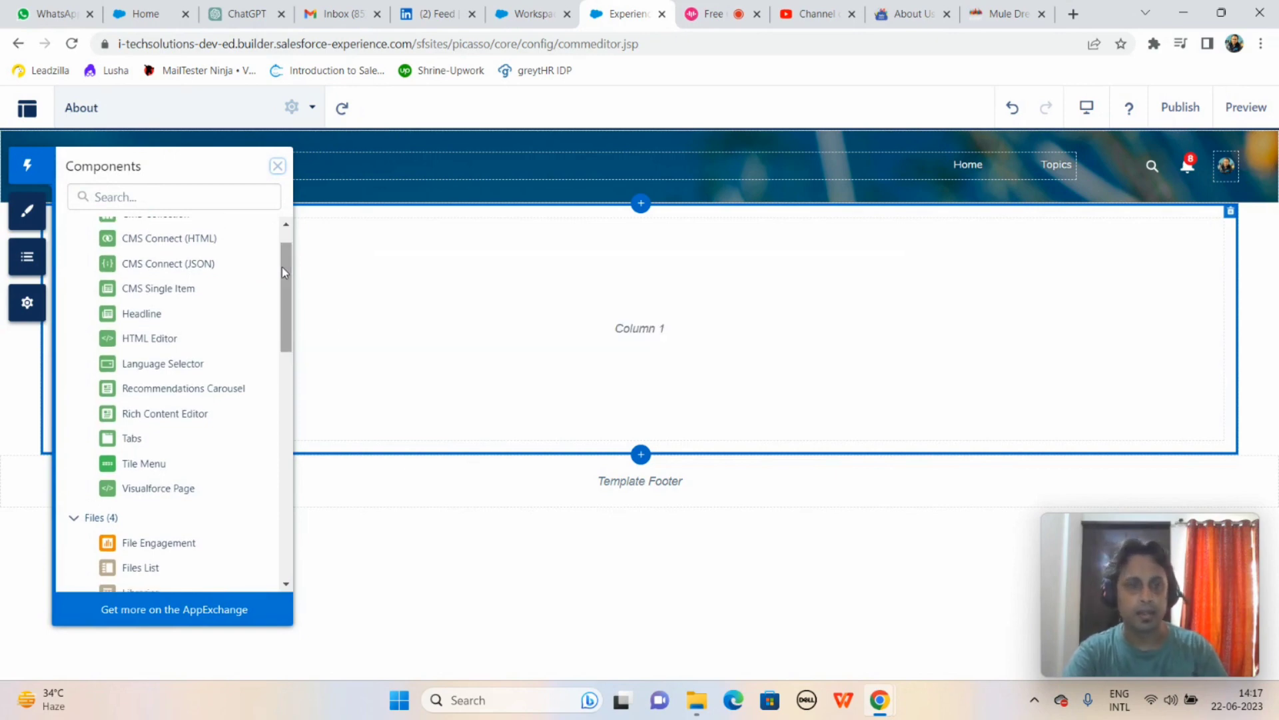
scroll(150, 464, up, 2)
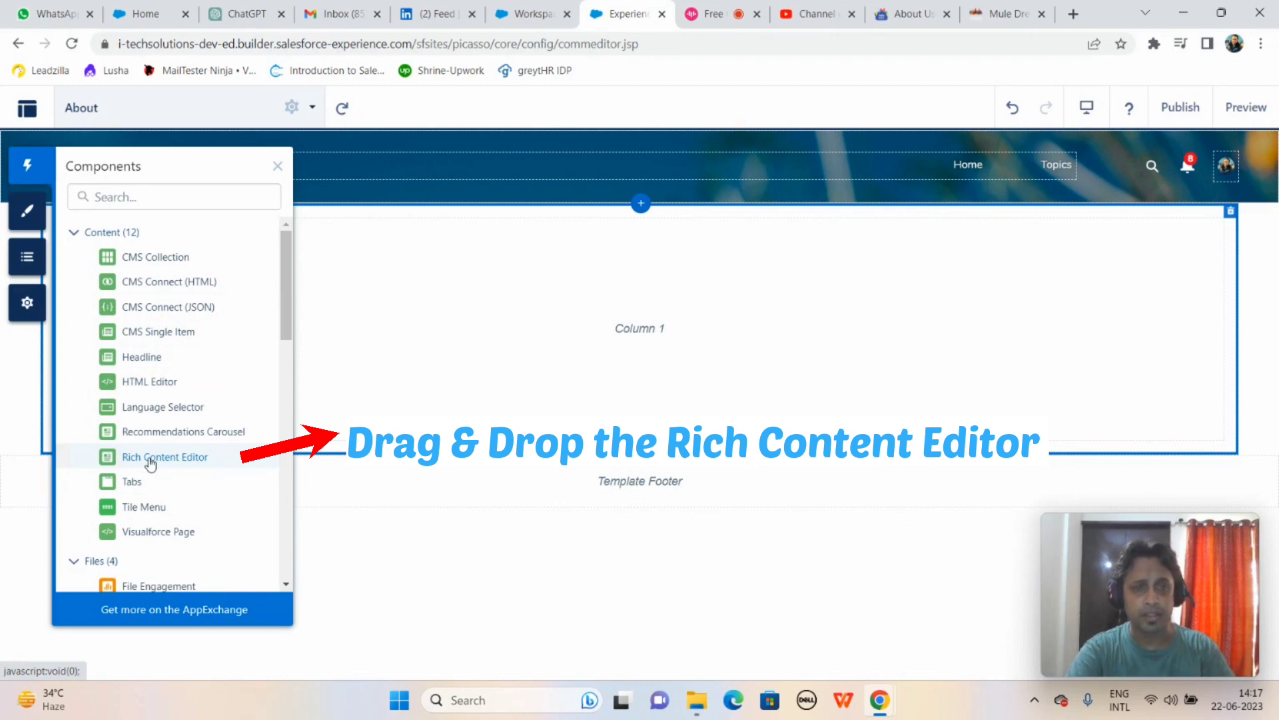
drag(150, 463, 605, 275)
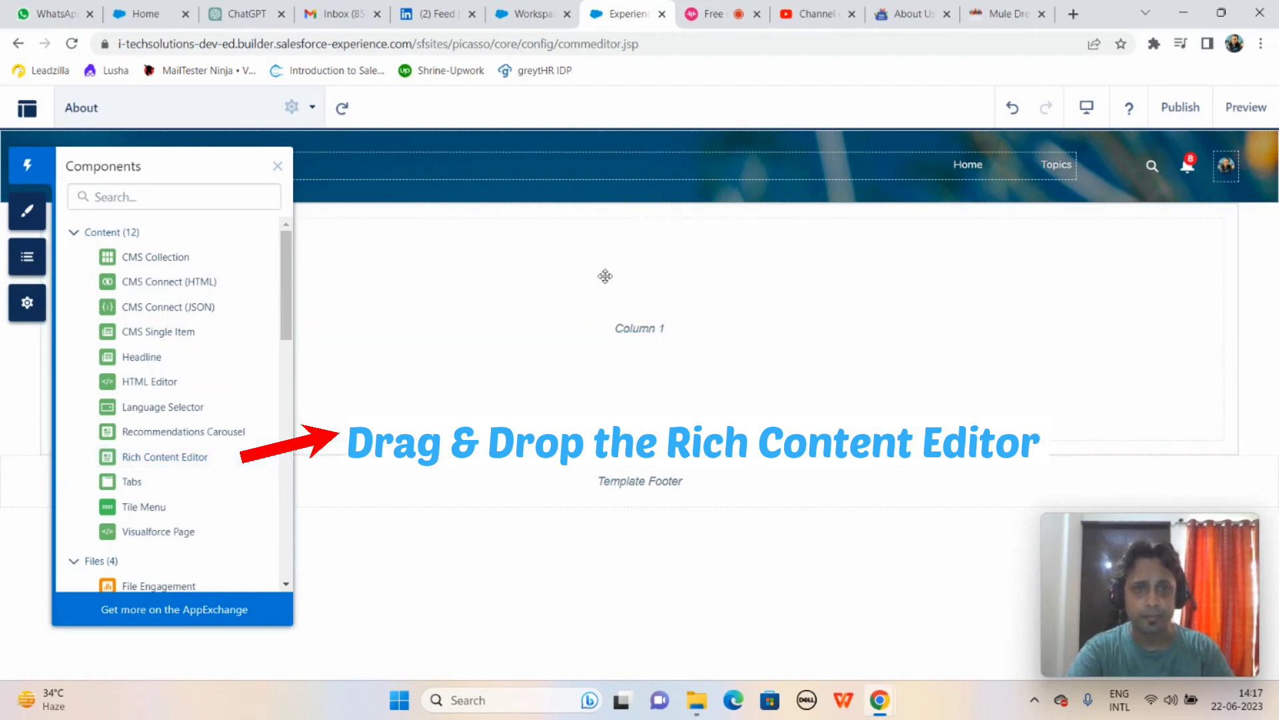
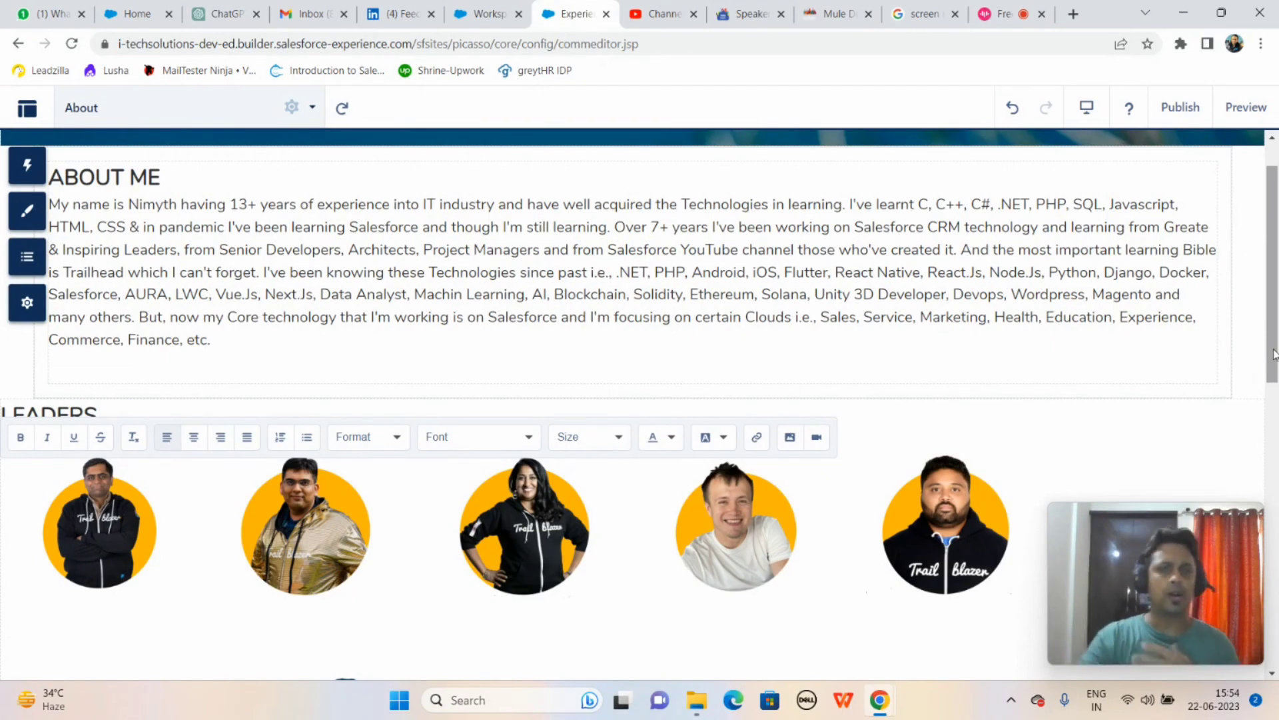
click(23, 160)
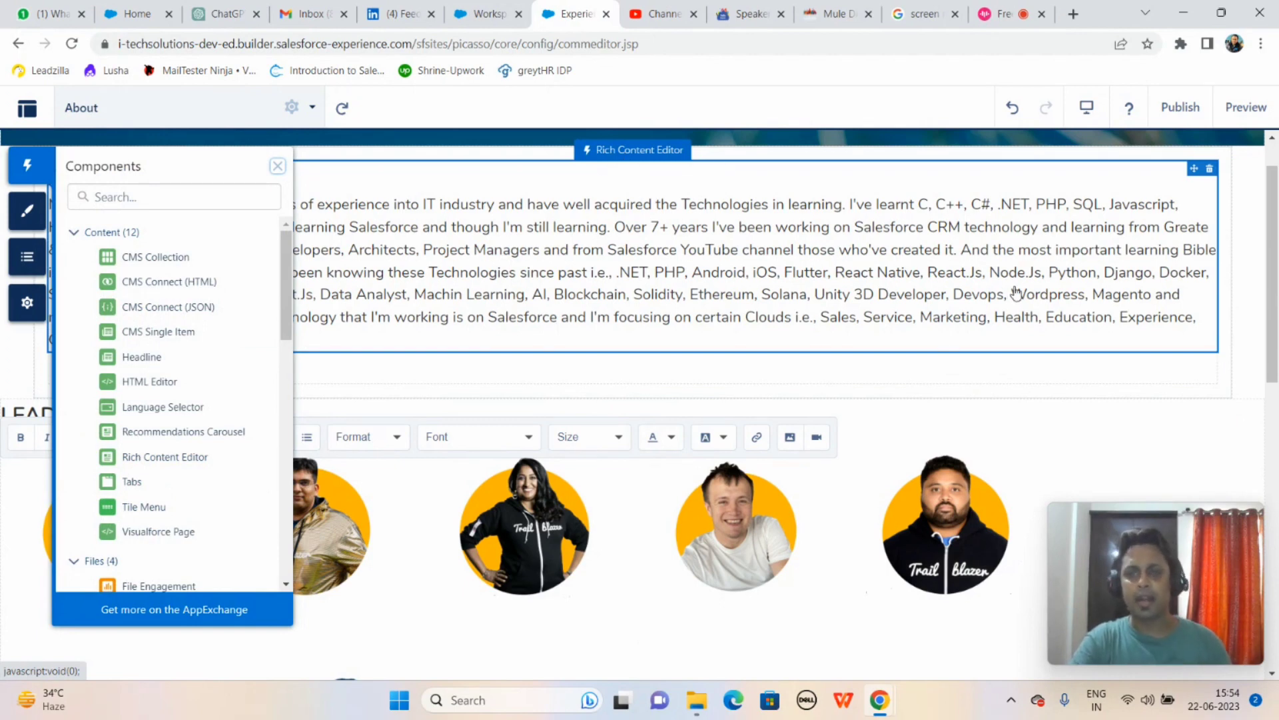
click(1253, 300)
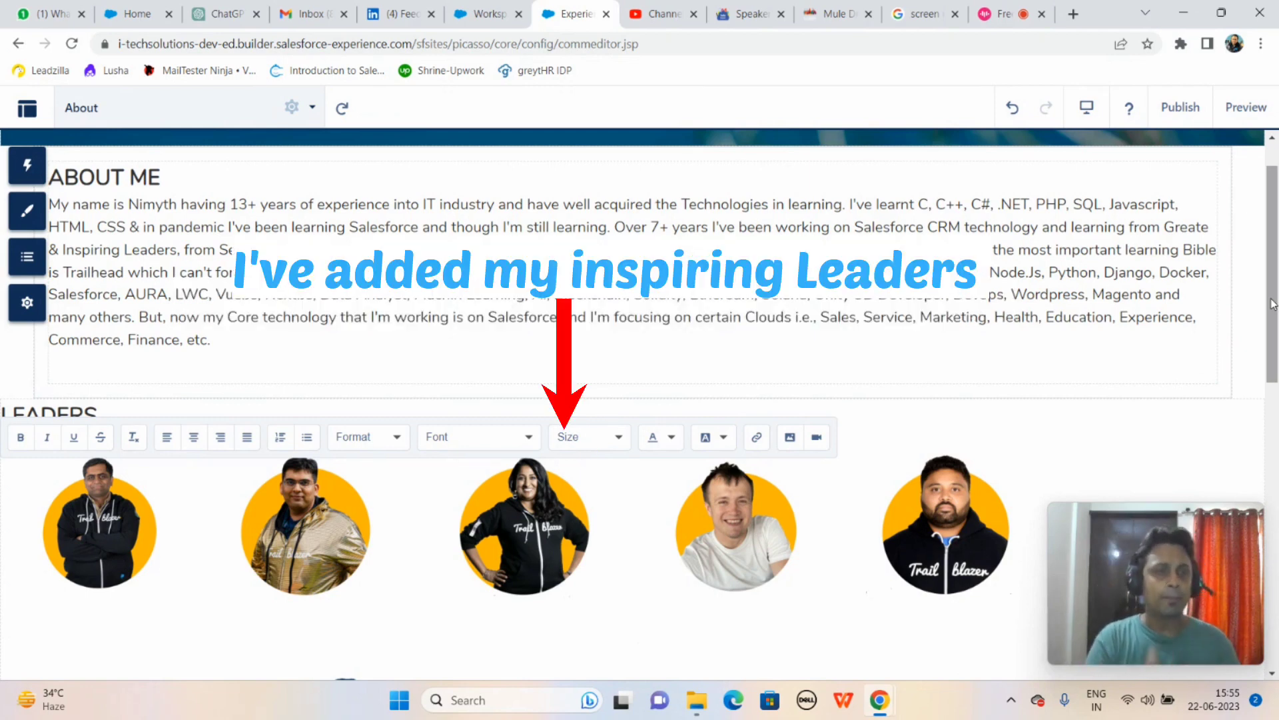
click(28, 165)
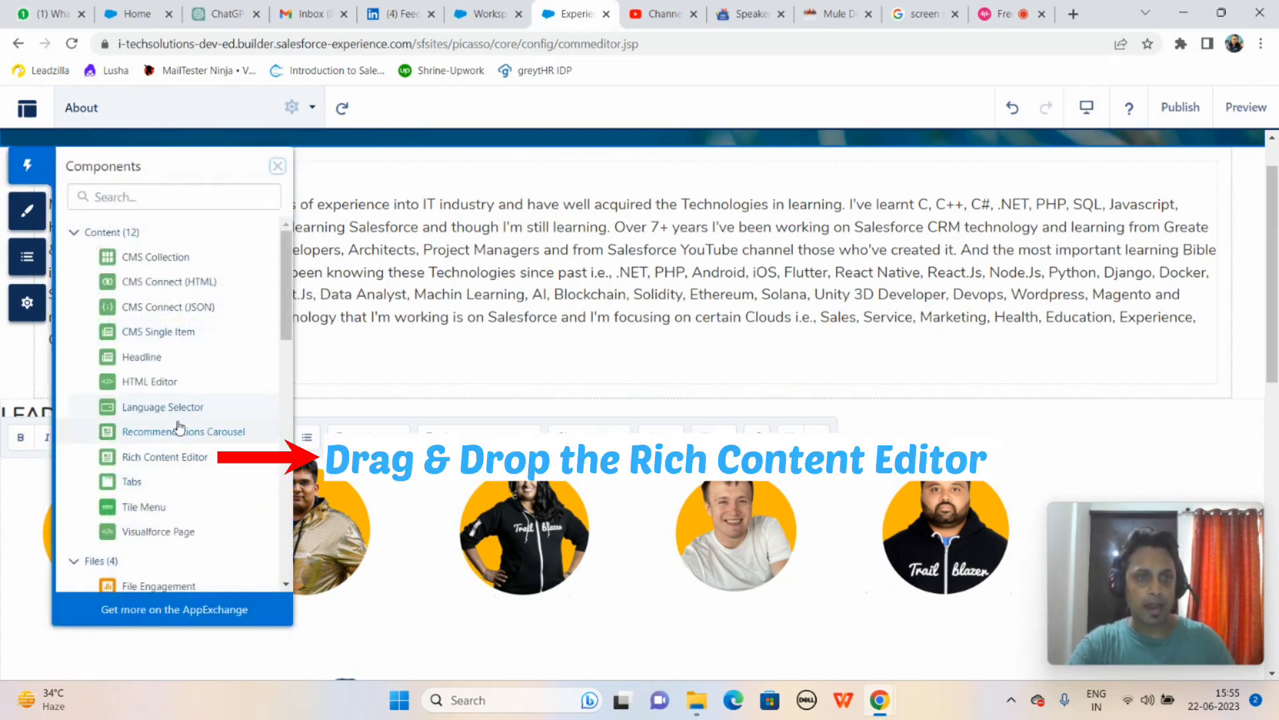
drag(133, 456, 587, 535)
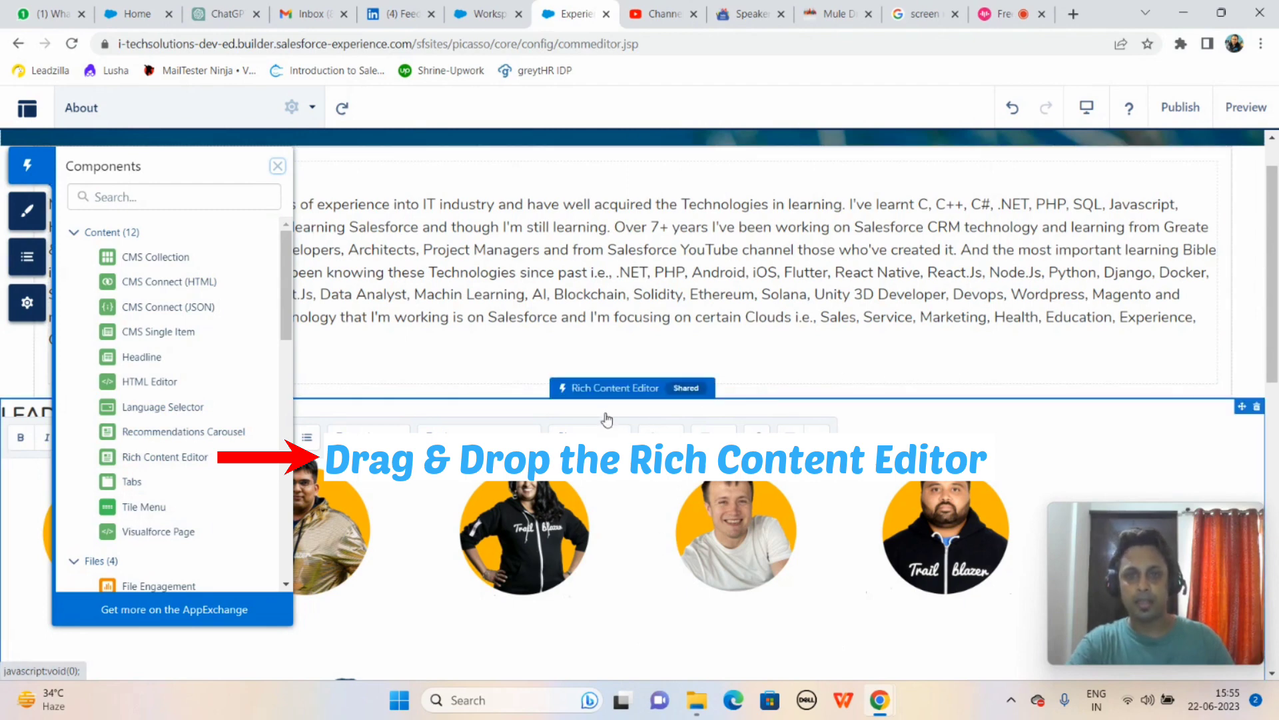
click(967, 356)
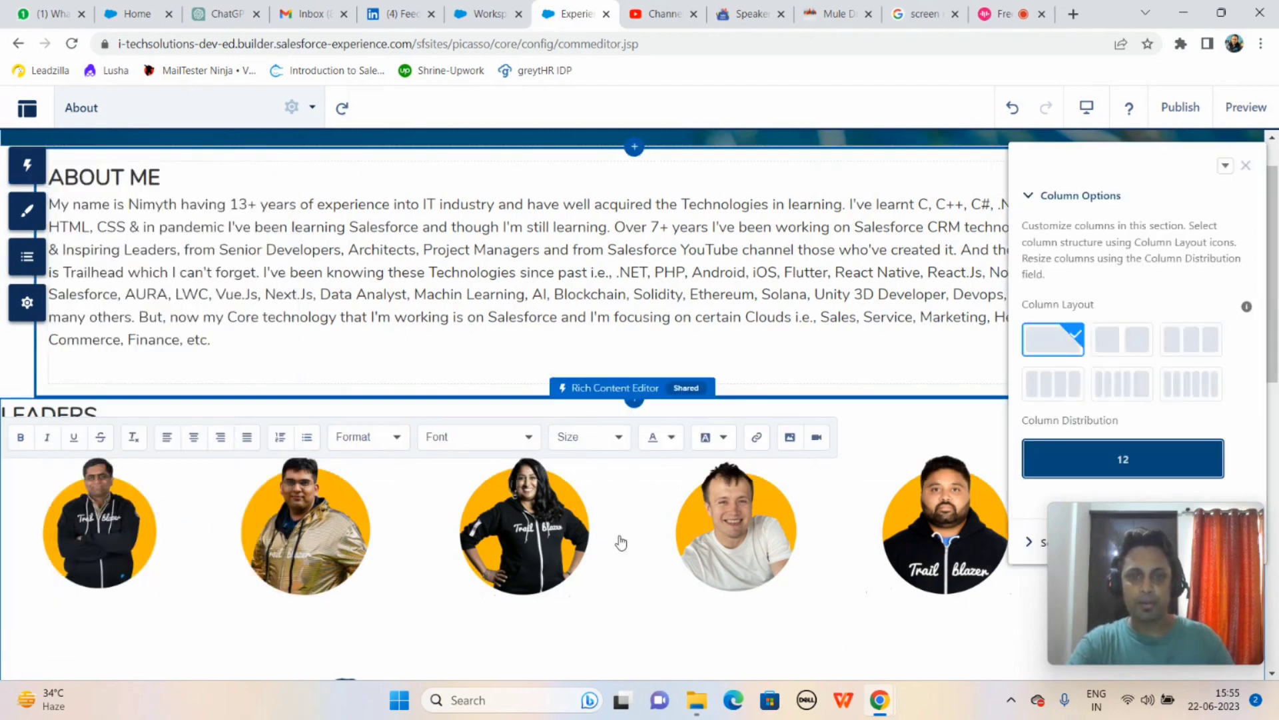
Step: Upload the portrait of the bald, bearded man in the blue hoodie after the third image in the first LEADERS row
click(621, 542)
double_click(623, 257)
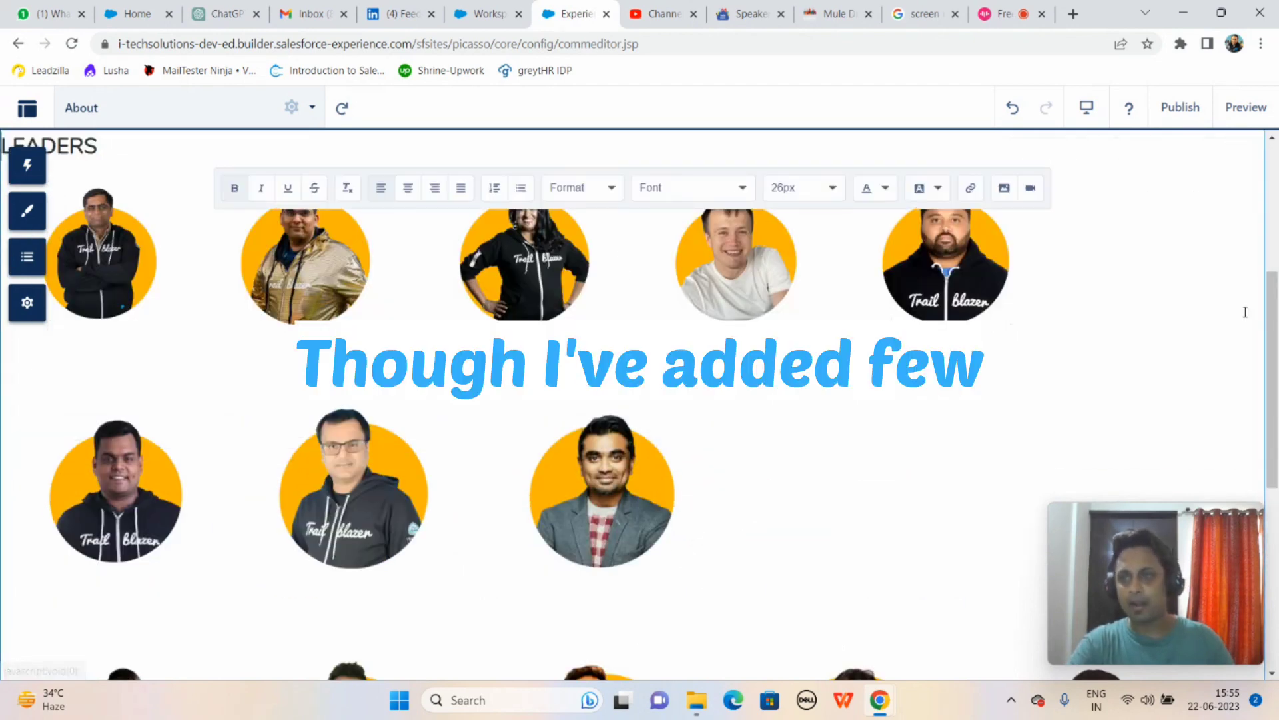
scroll(1271, 352, up, 3)
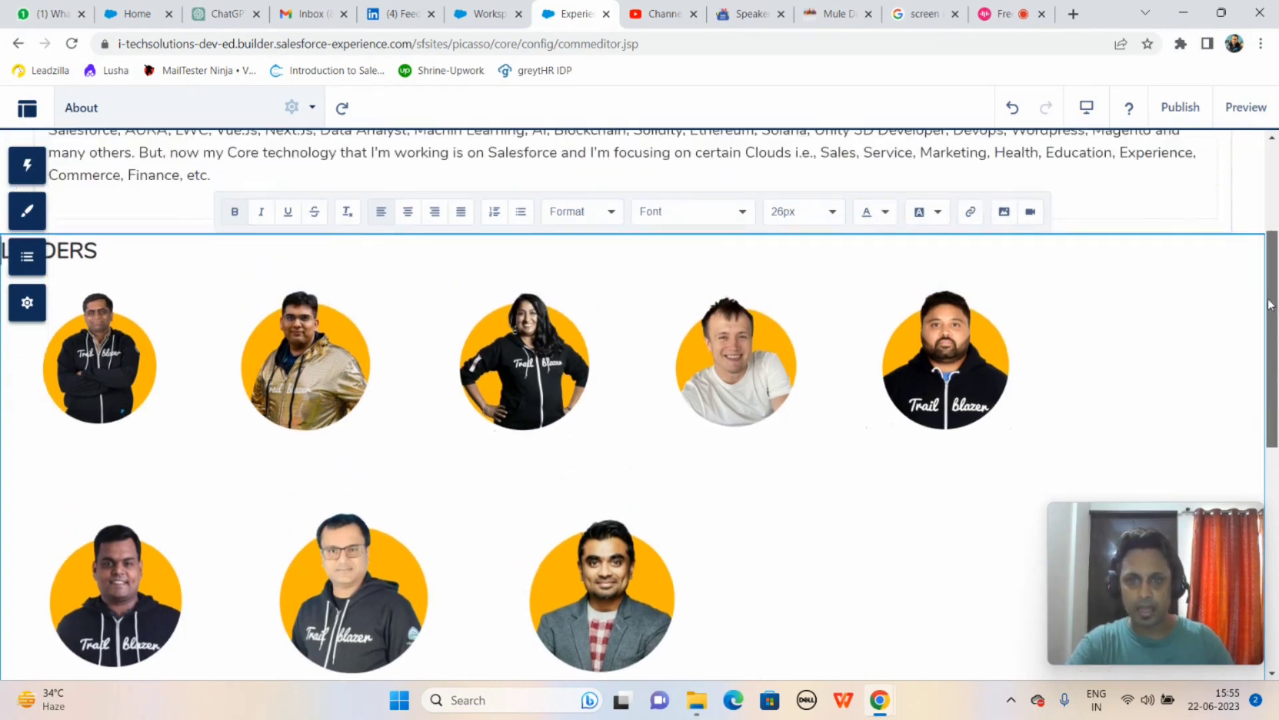
click(627, 465)
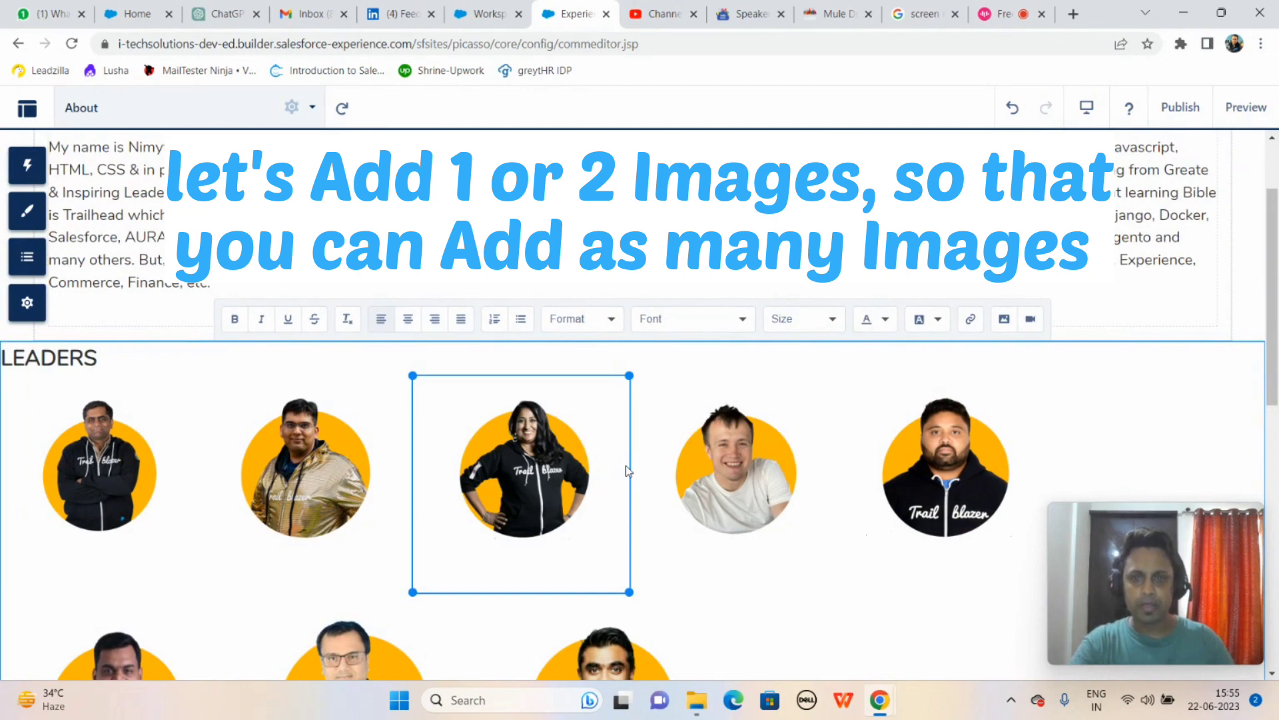
click(653, 462)
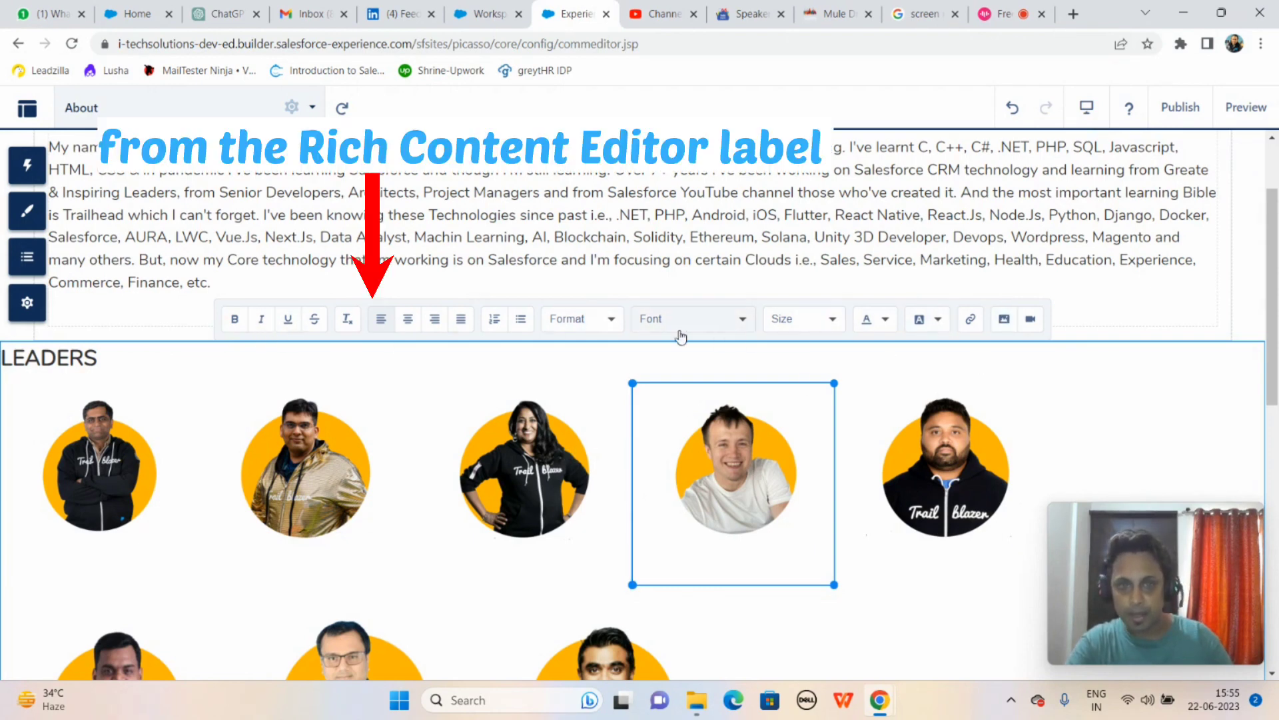
click(1005, 319)
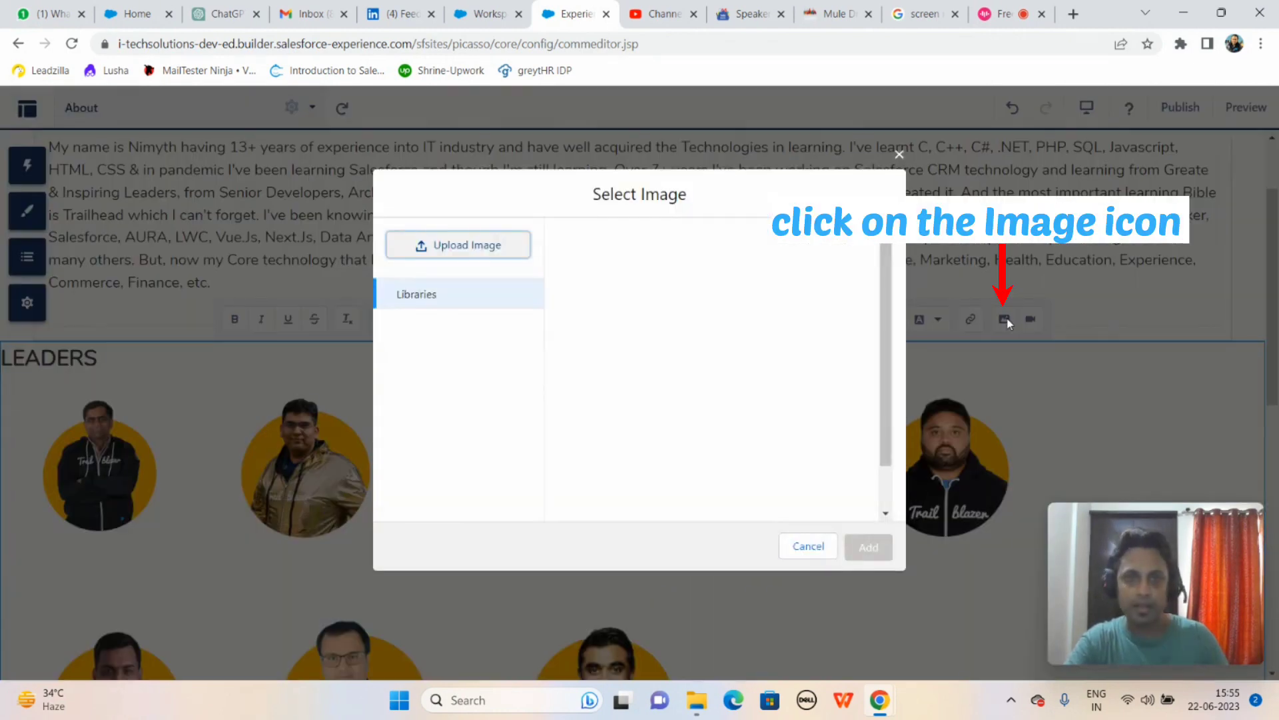
click(464, 251)
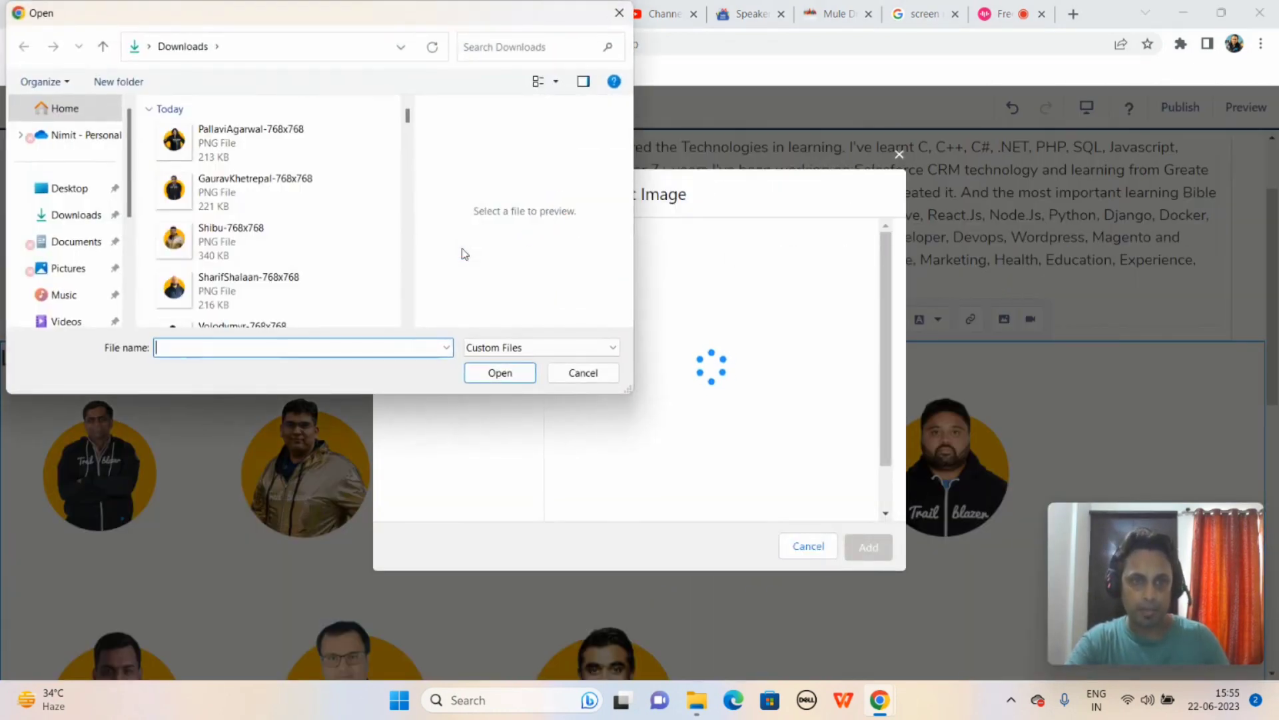
click(407, 322)
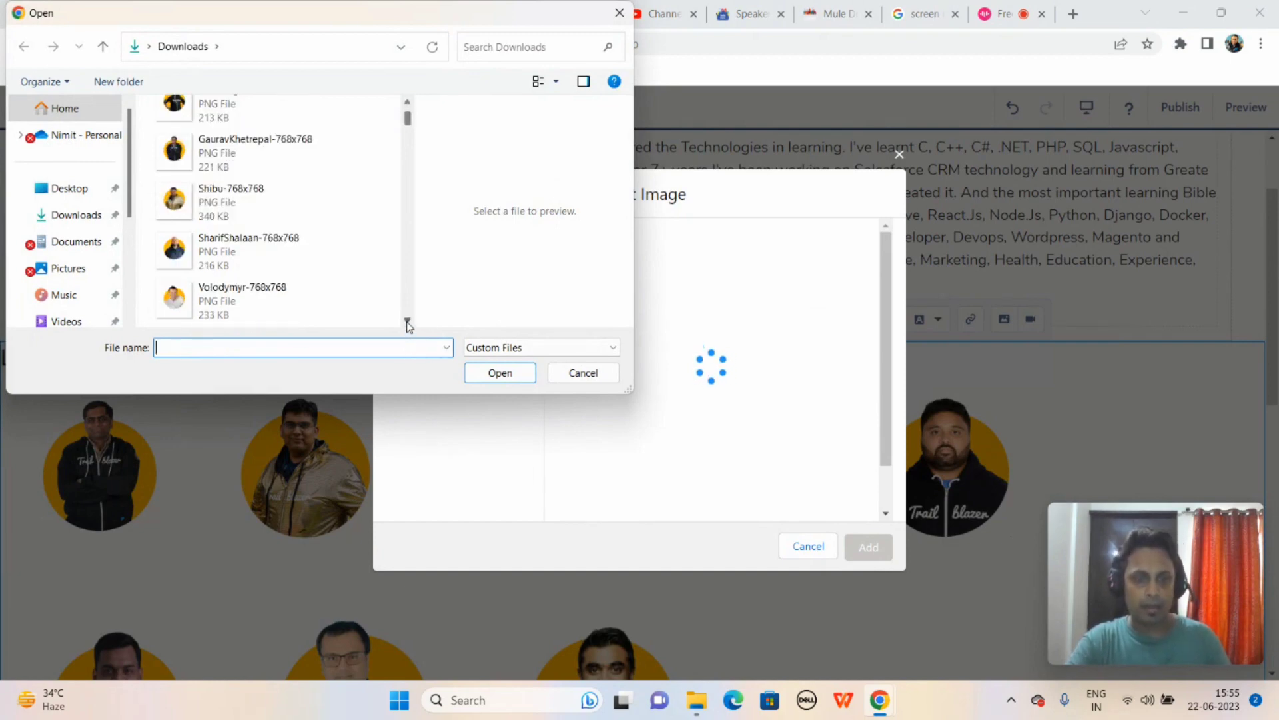
click(239, 250)
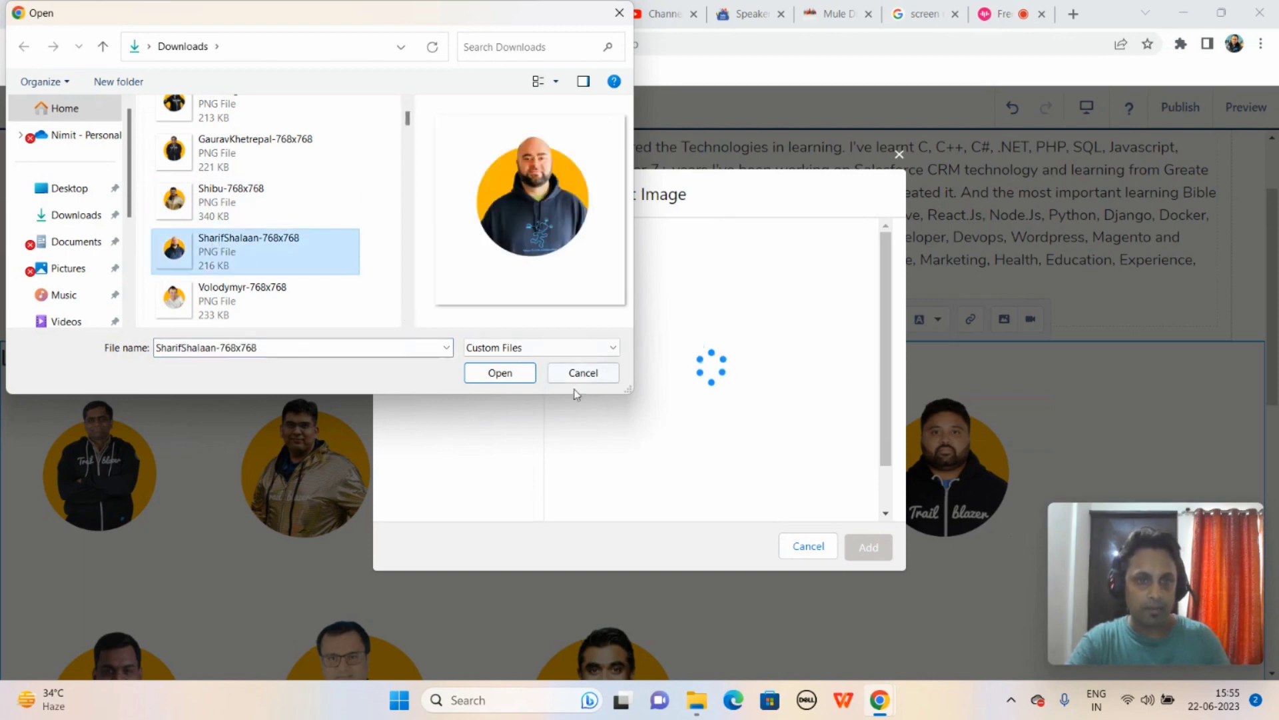
click(499, 372)
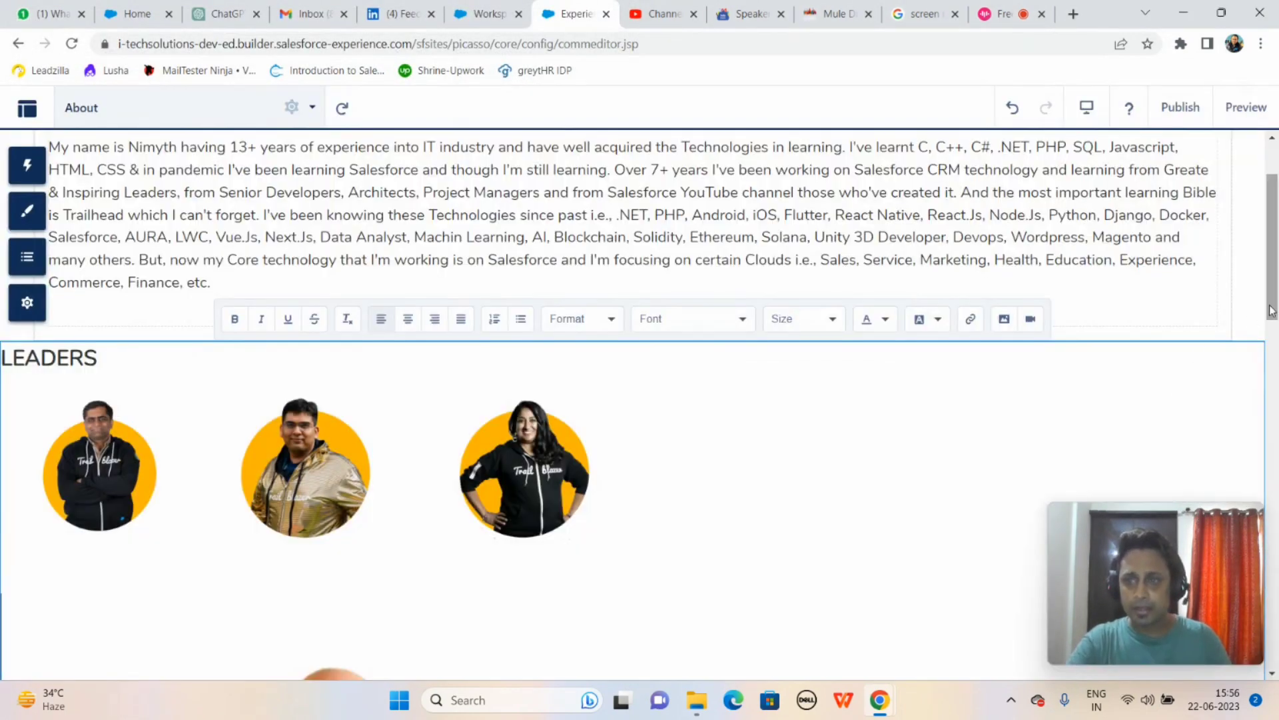
Step: Shrink the newly inserted portrait to match the size of the other images in the first LEADERS row
drag(1268, 311, 1273, 423)
click(269, 422)
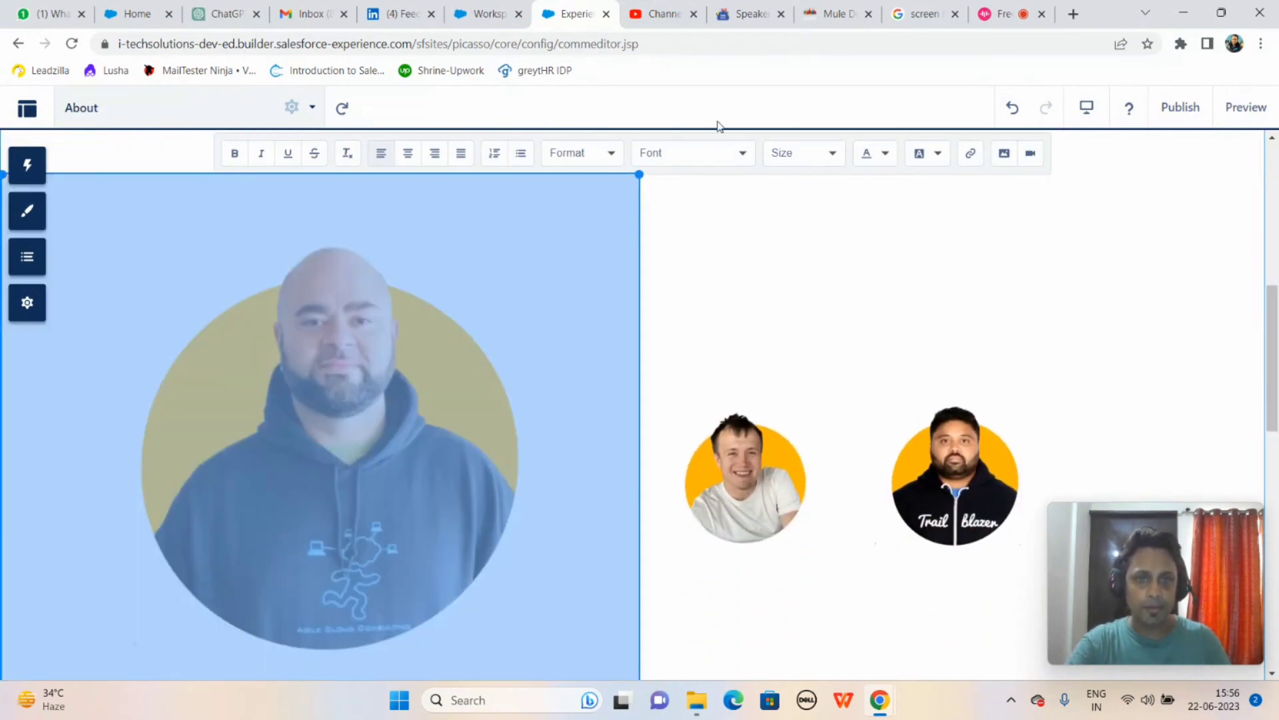
drag(639, 175, 241, 537)
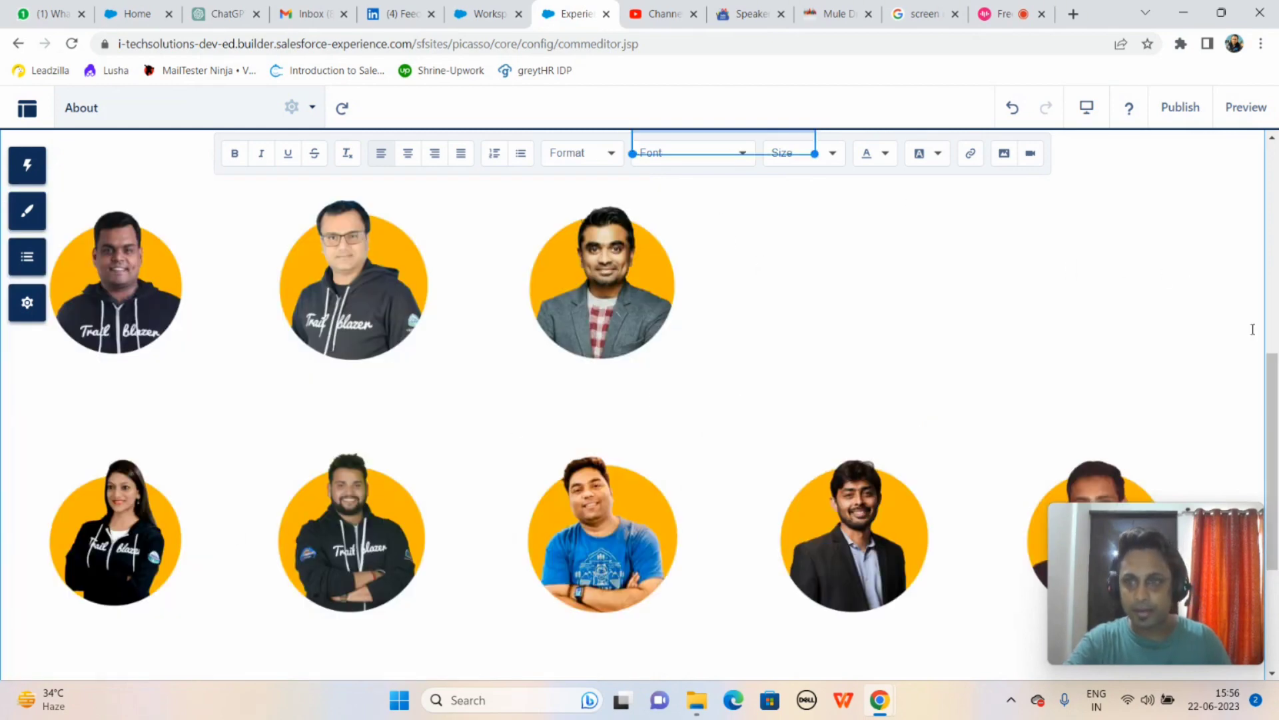
drag(1269, 363, 1269, 263)
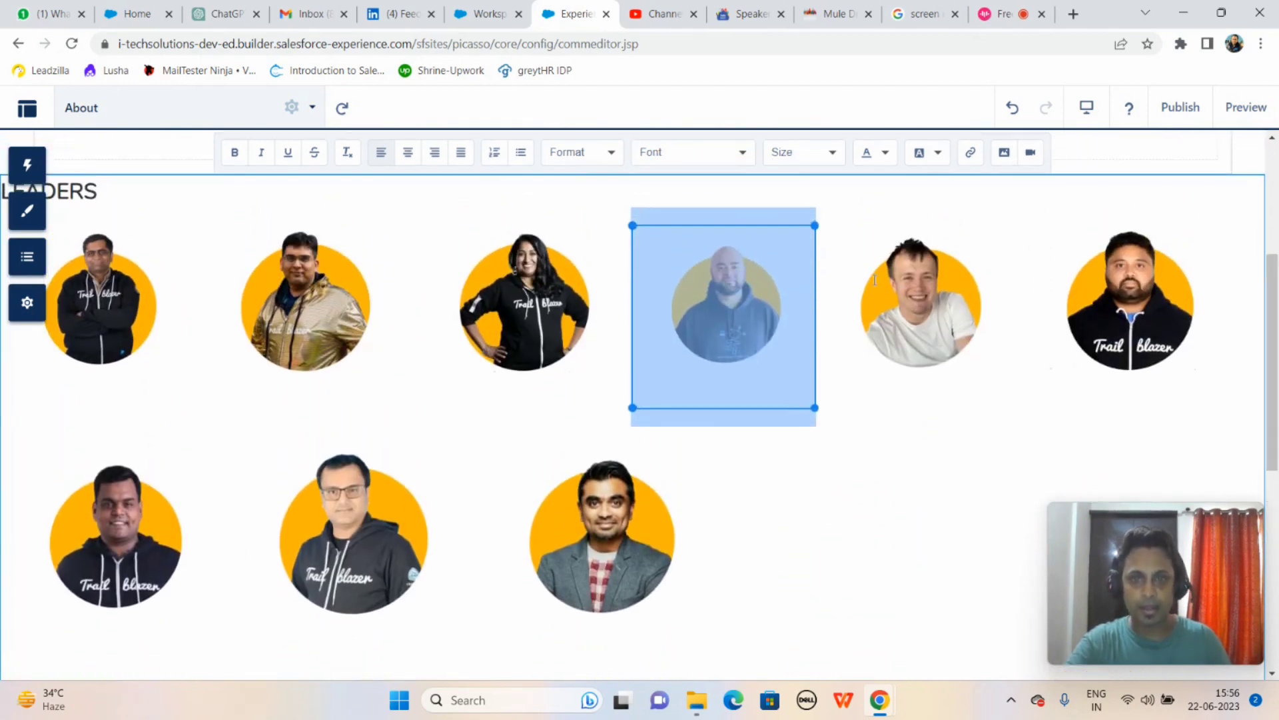
drag(819, 229, 835, 219)
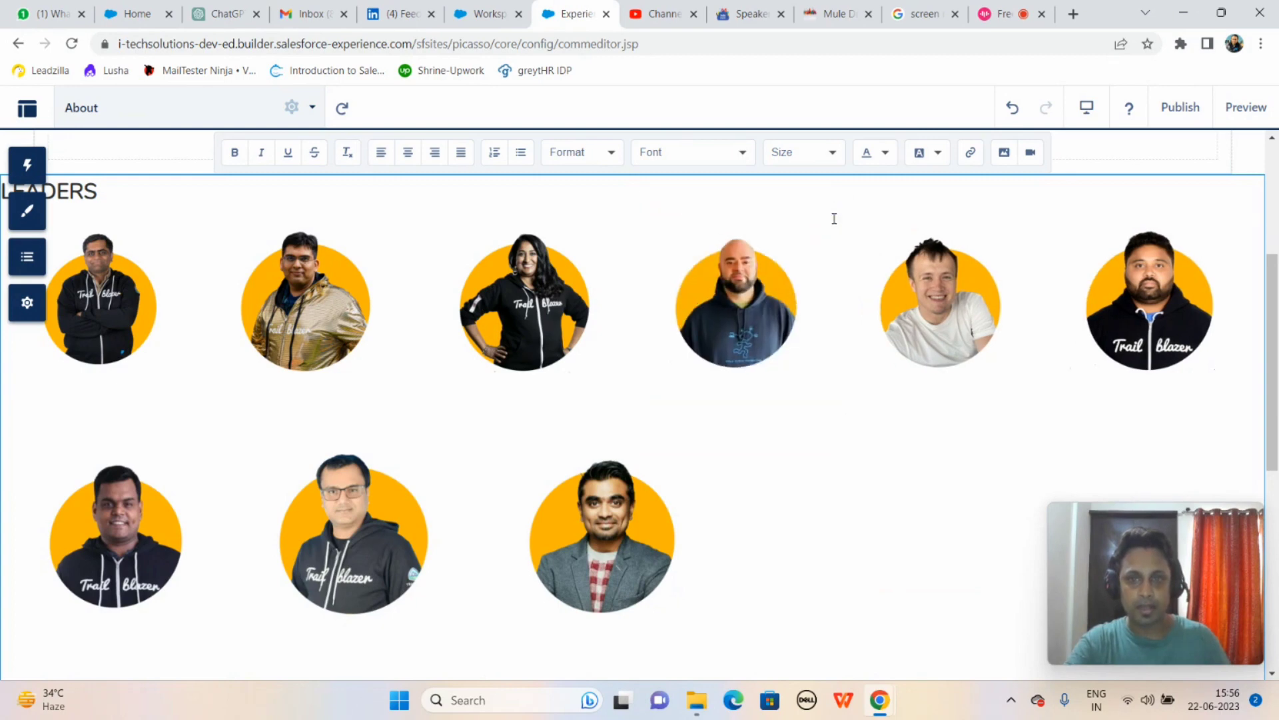
Step: Upload the portrait of the curly-haired woman in the blue sweater after the third image in the second LEADERS row
click(716, 523)
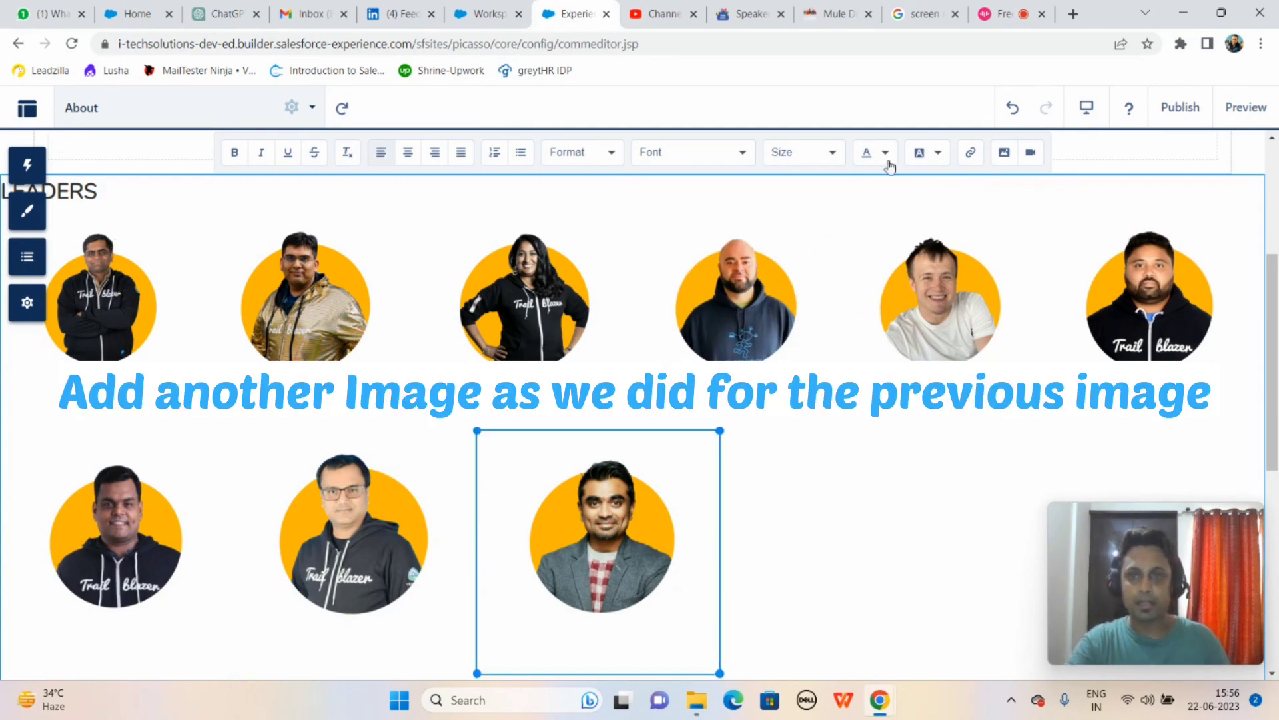
click(1005, 154)
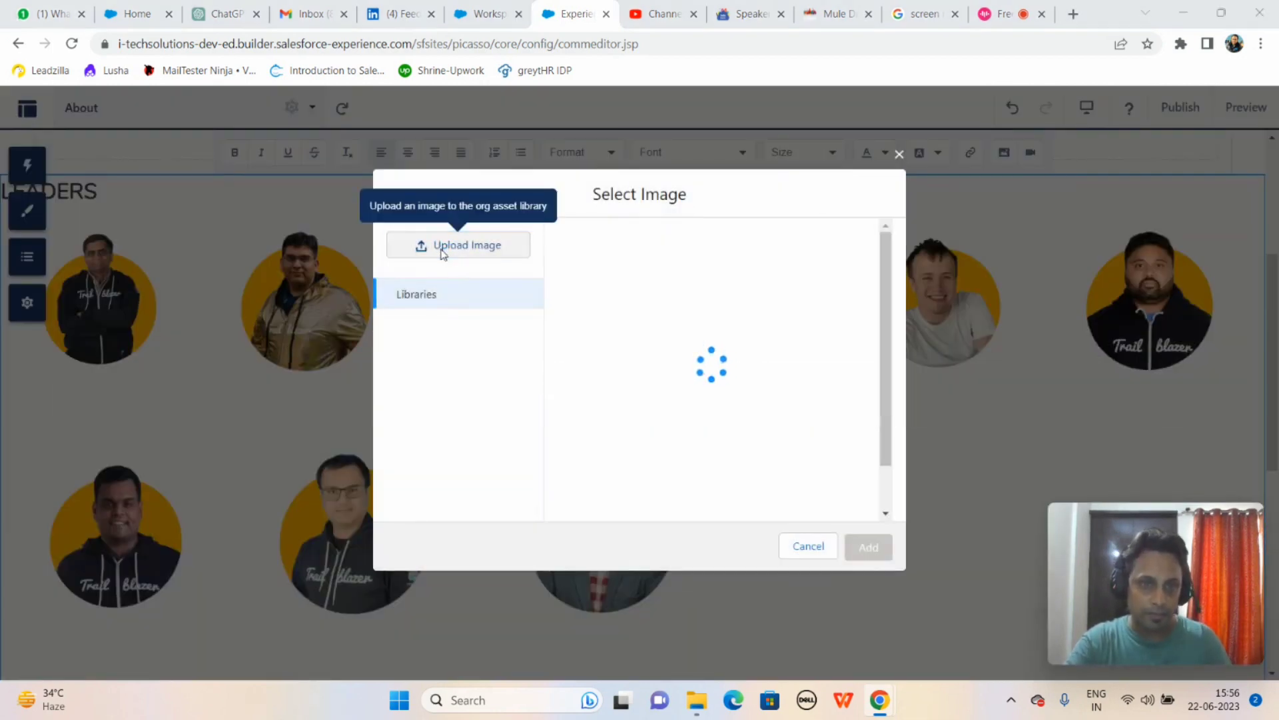
click(442, 253)
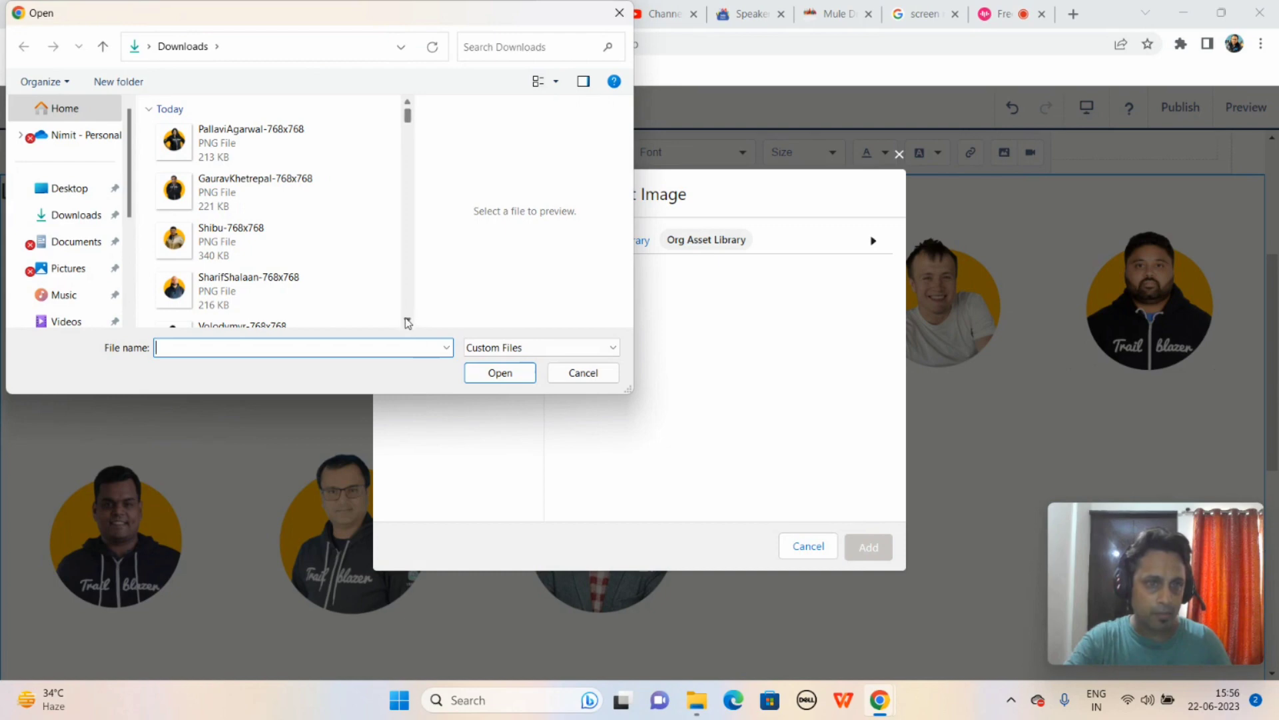
scroll(408, 323, down, 3)
click(257, 242)
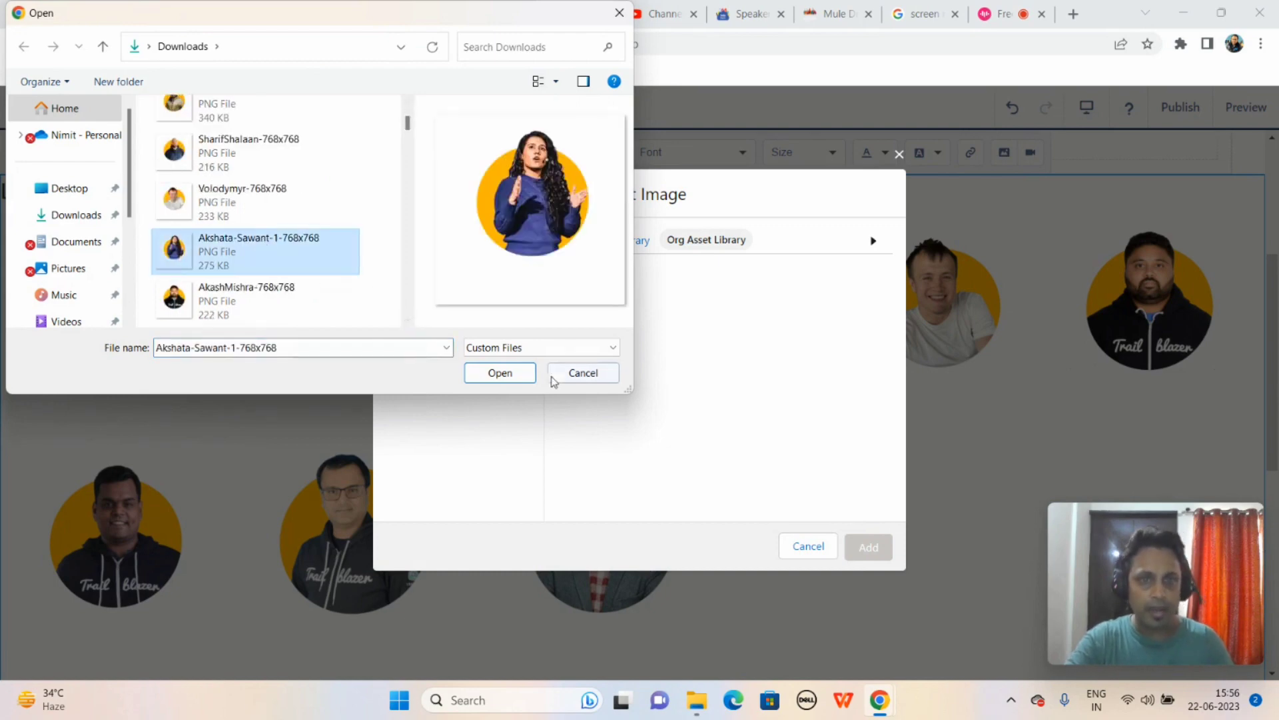
click(509, 373)
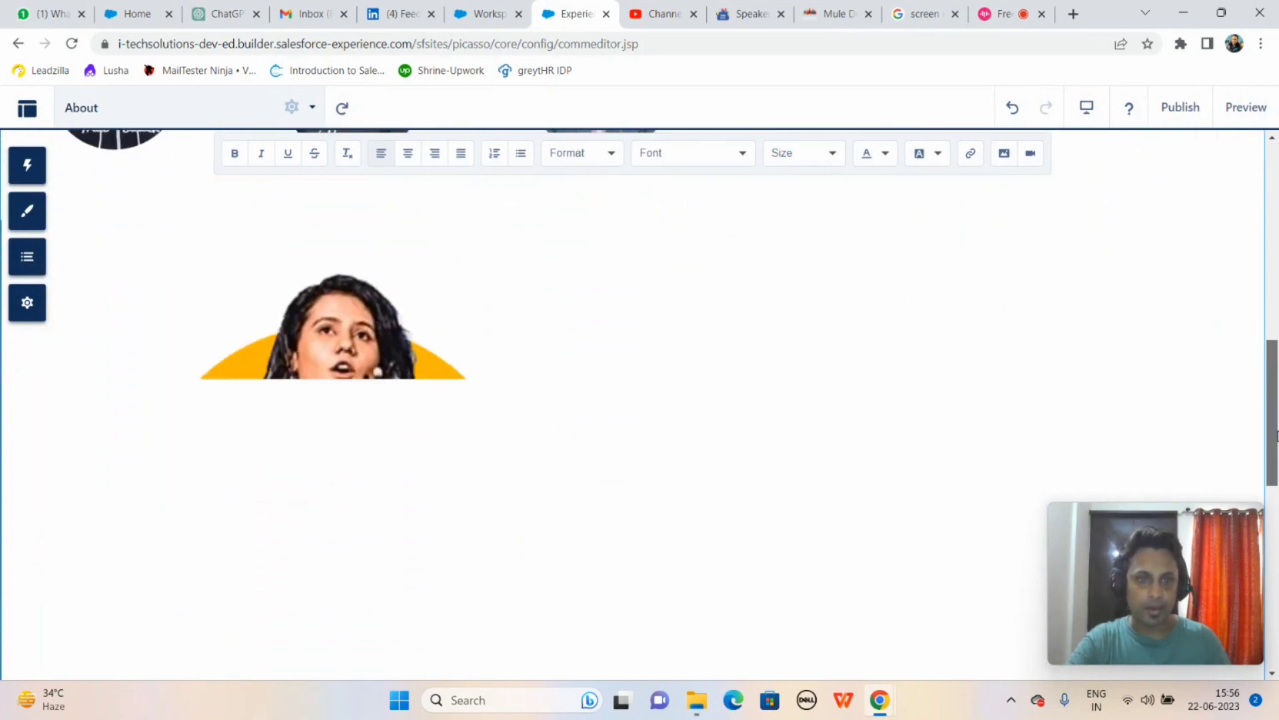
Step: Shrink the woman's portrait to match the size of the other images in the second LEADERS row
click(412, 374)
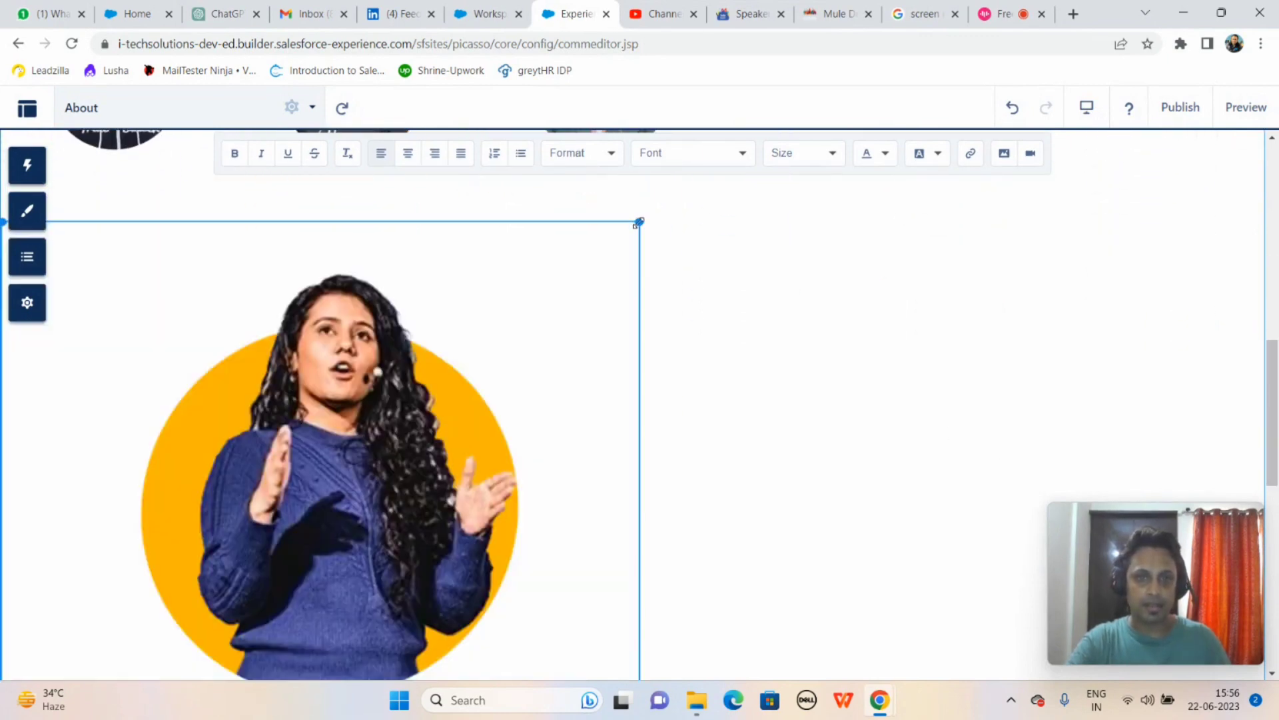
drag(637, 224, 377, 448)
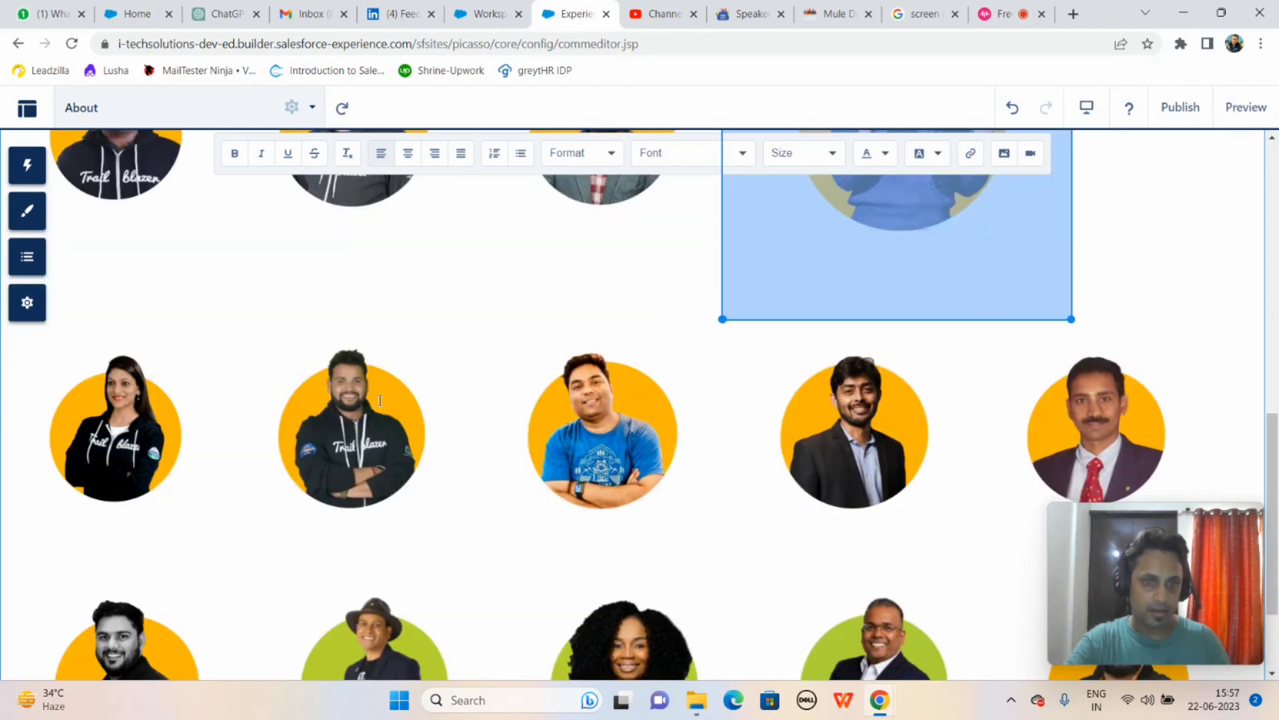
drag(1274, 445, 1243, 311)
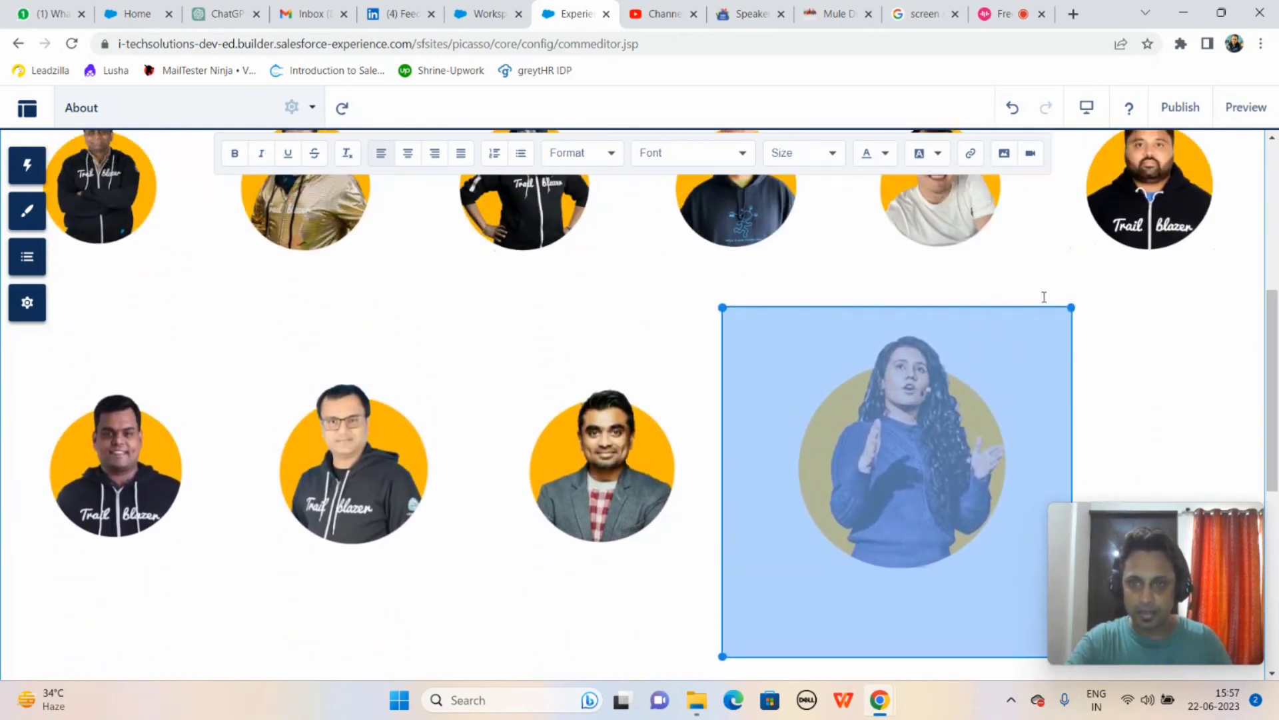
drag(1071, 307, 1029, 384)
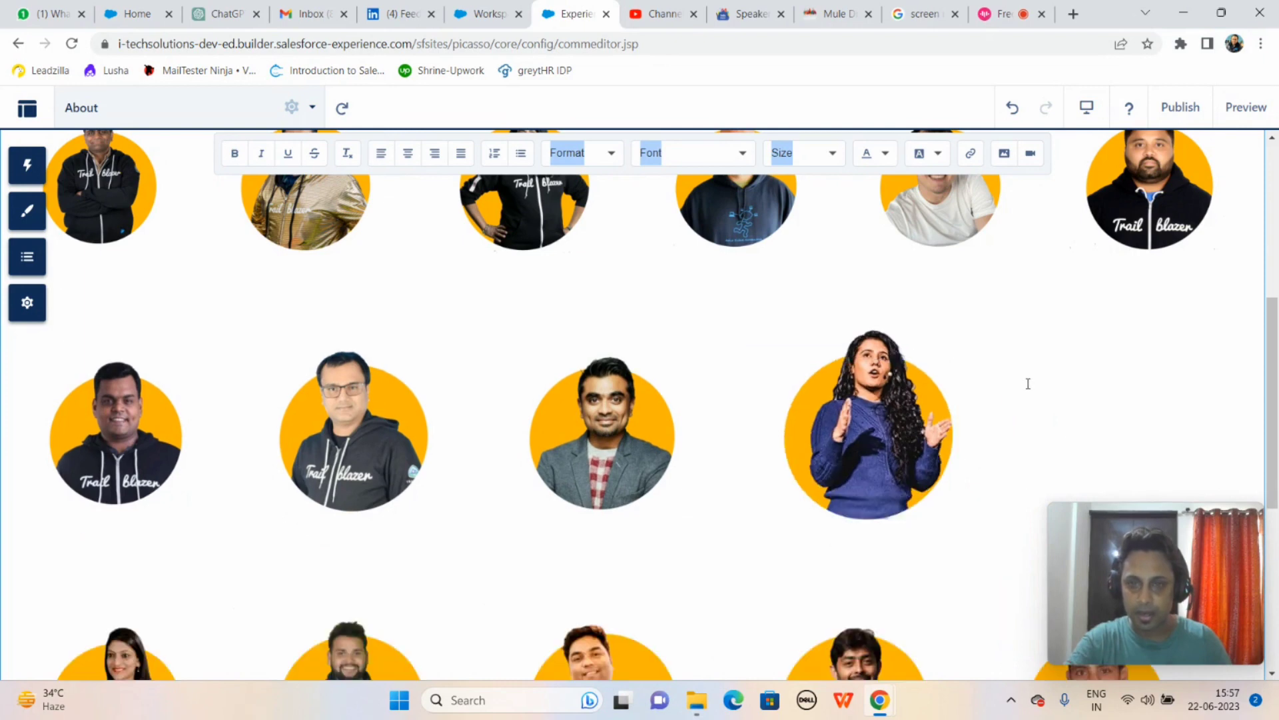
click(960, 347)
drag(1005, 308, 968, 357)
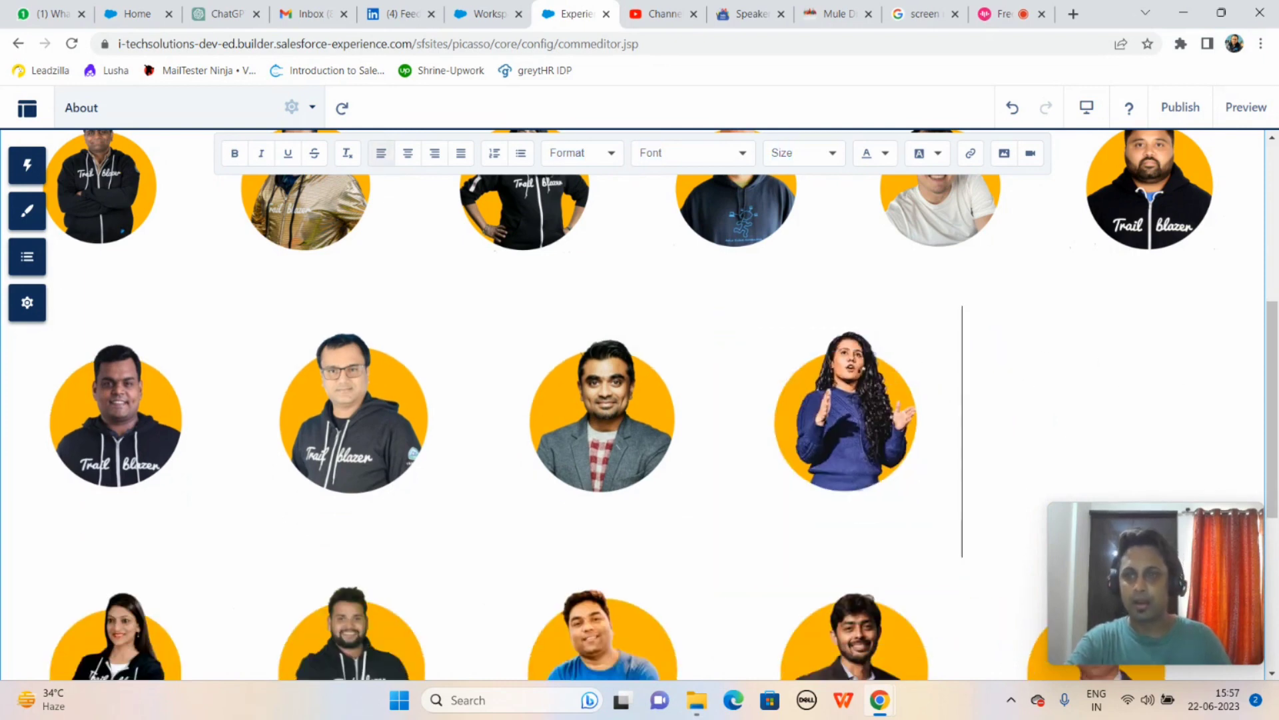
drag(1272, 380, 1269, 361)
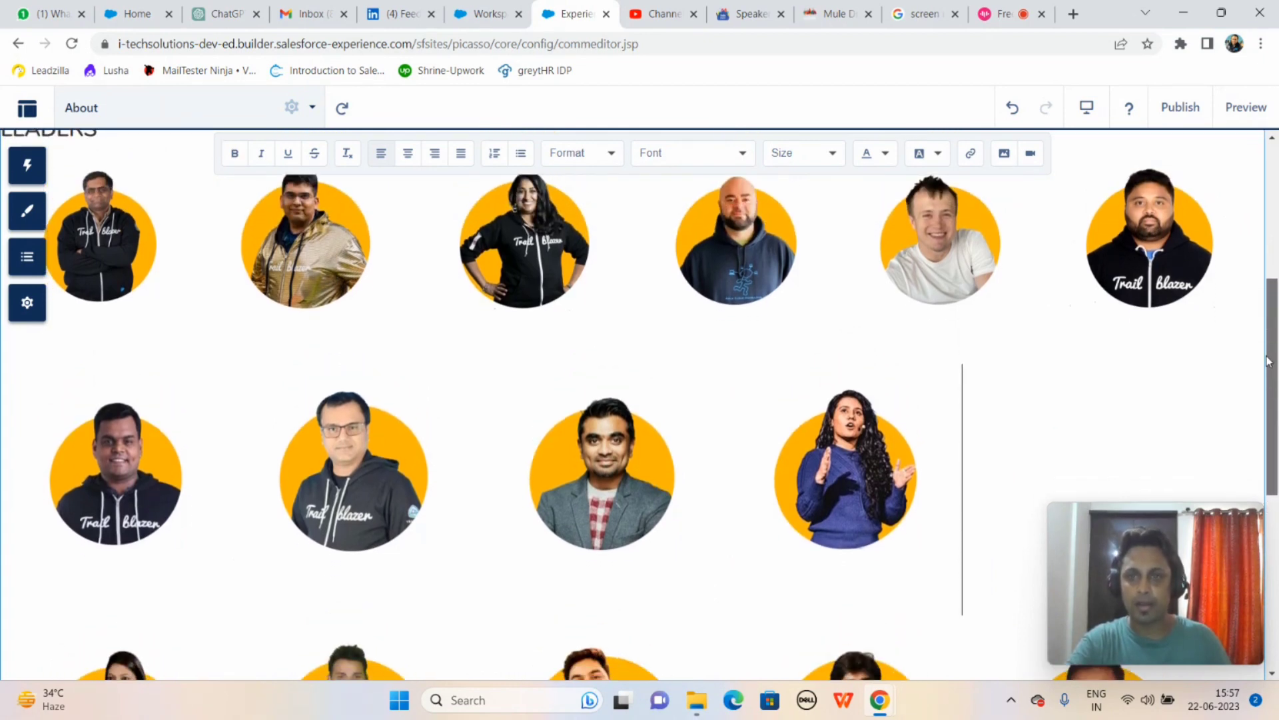
click(1082, 255)
click(1004, 466)
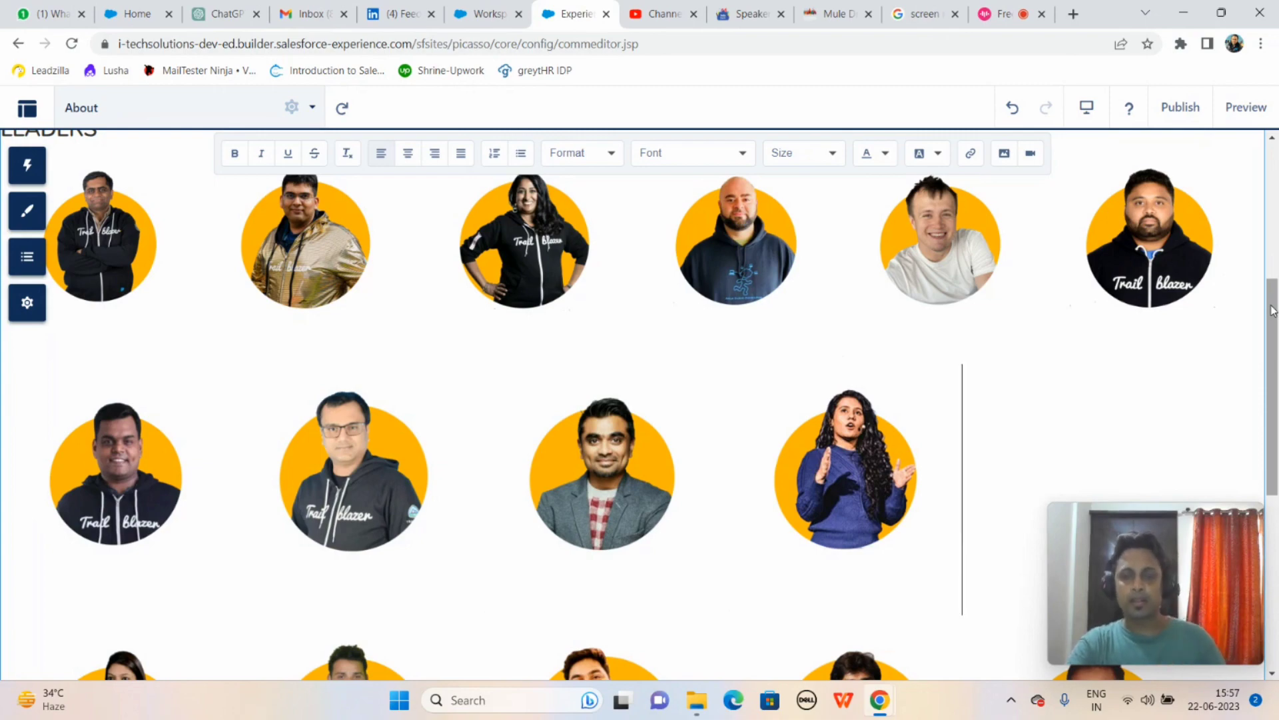
Step: Switch to the Products page and add a Rich Content Editor component to its Column 1
drag(1274, 311, 1271, 95)
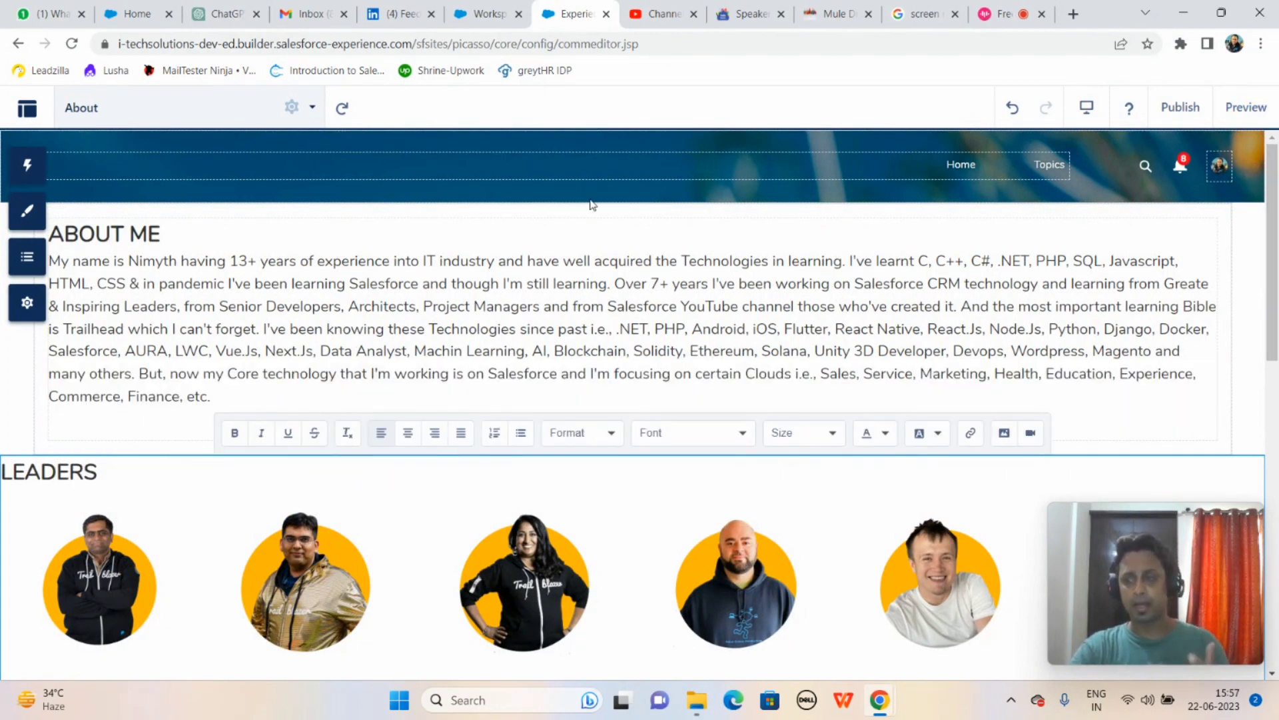
click(315, 110)
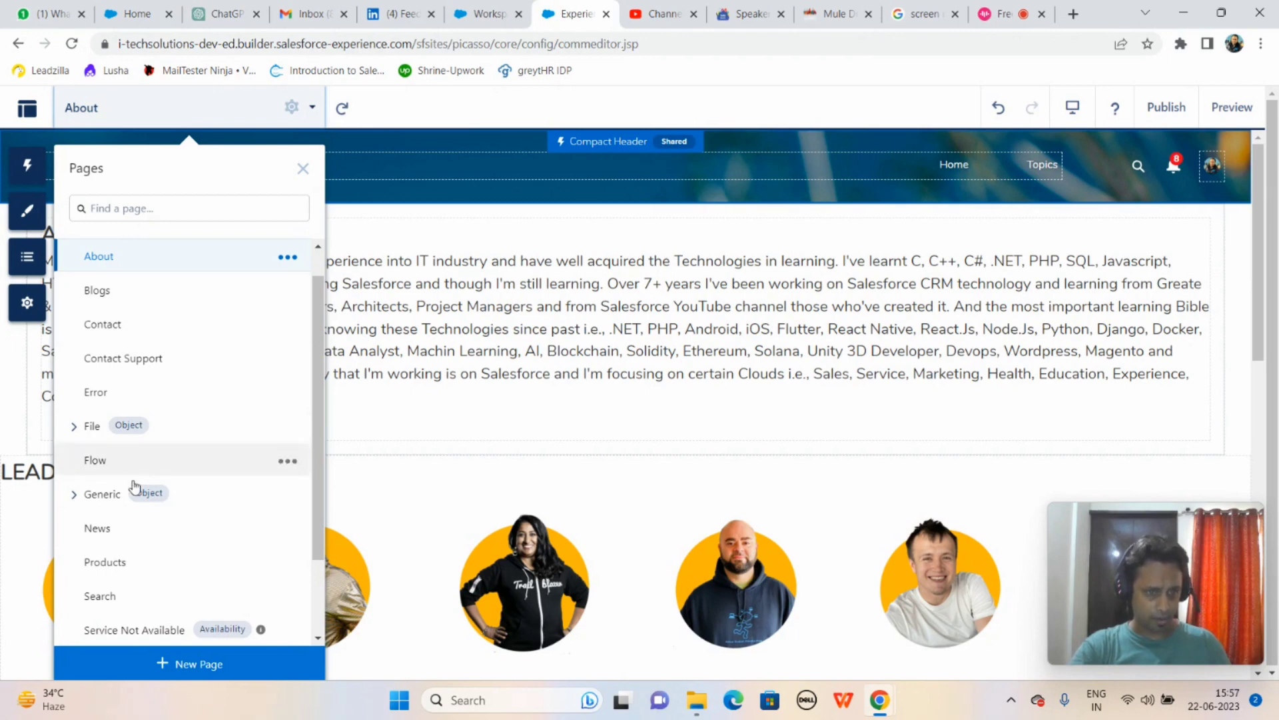
click(122, 564)
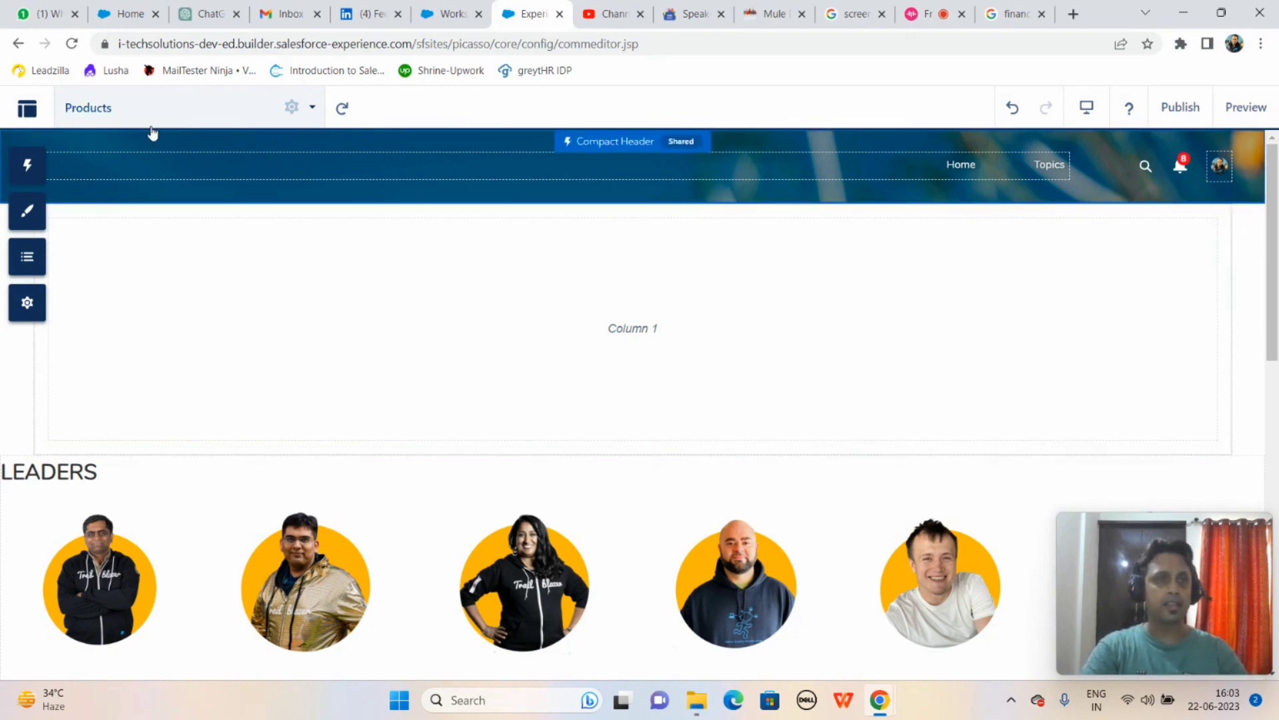
click(28, 167)
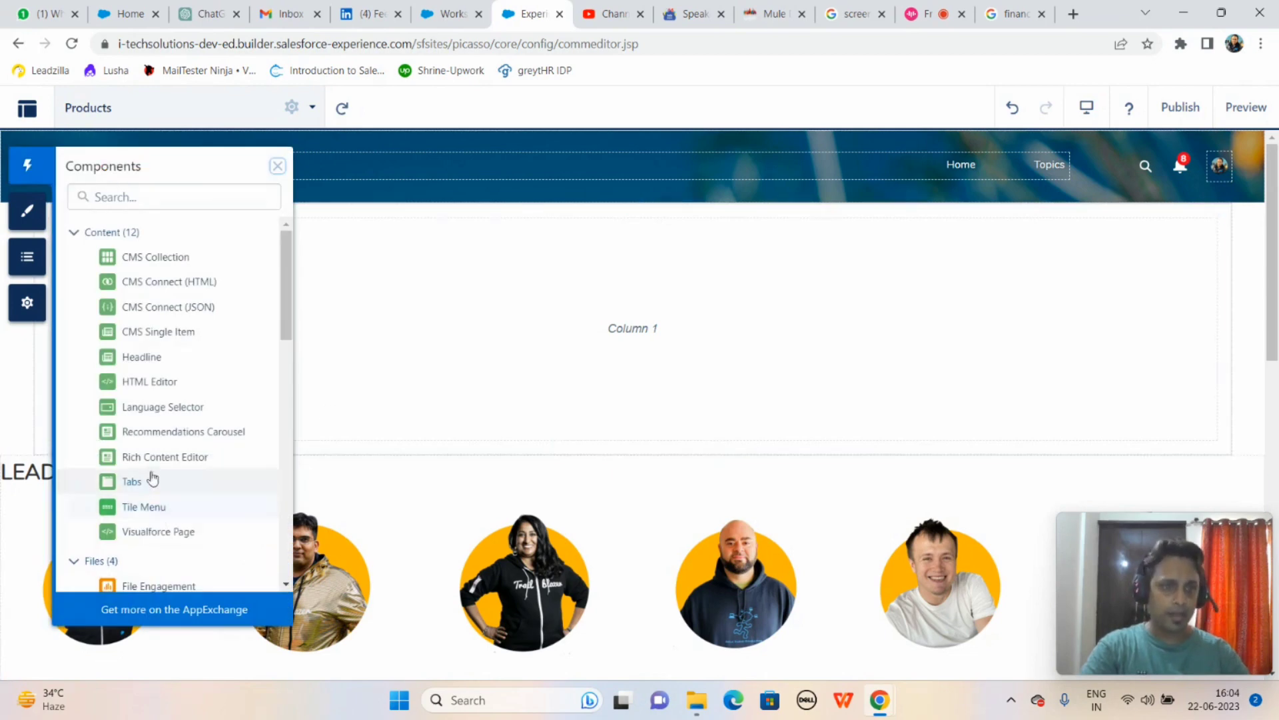
drag(197, 460, 725, 256)
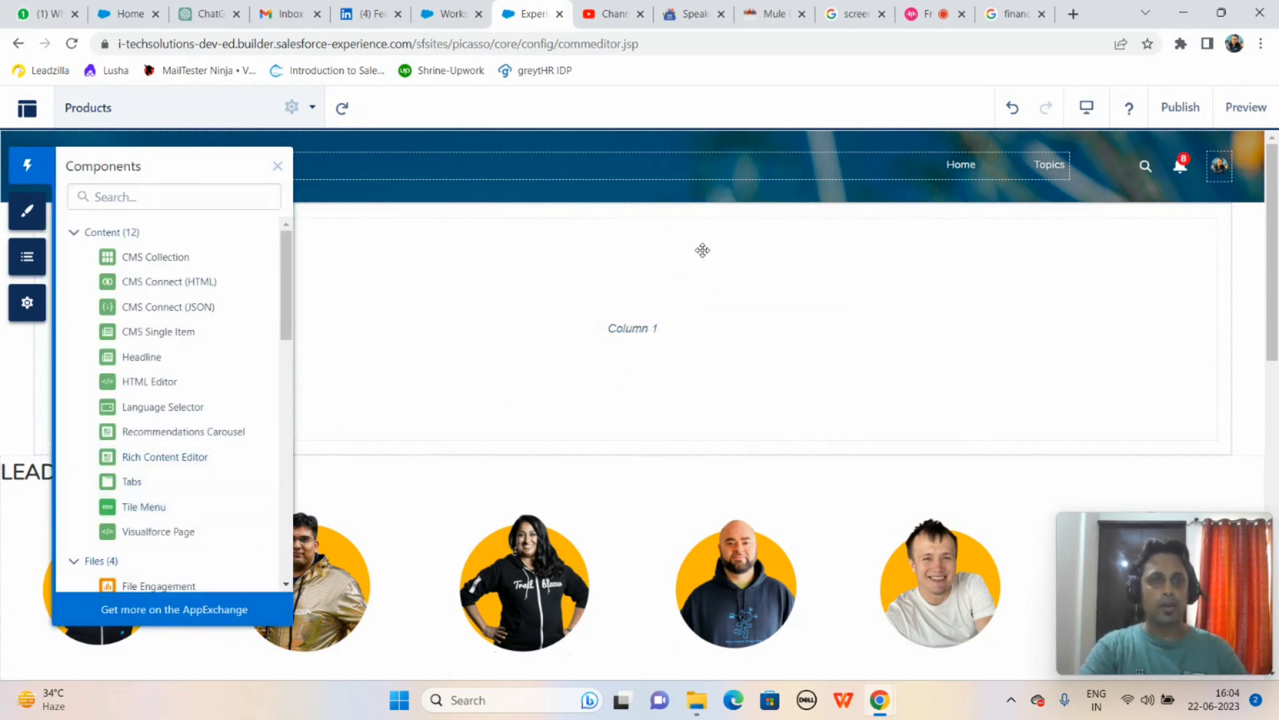
click(279, 167)
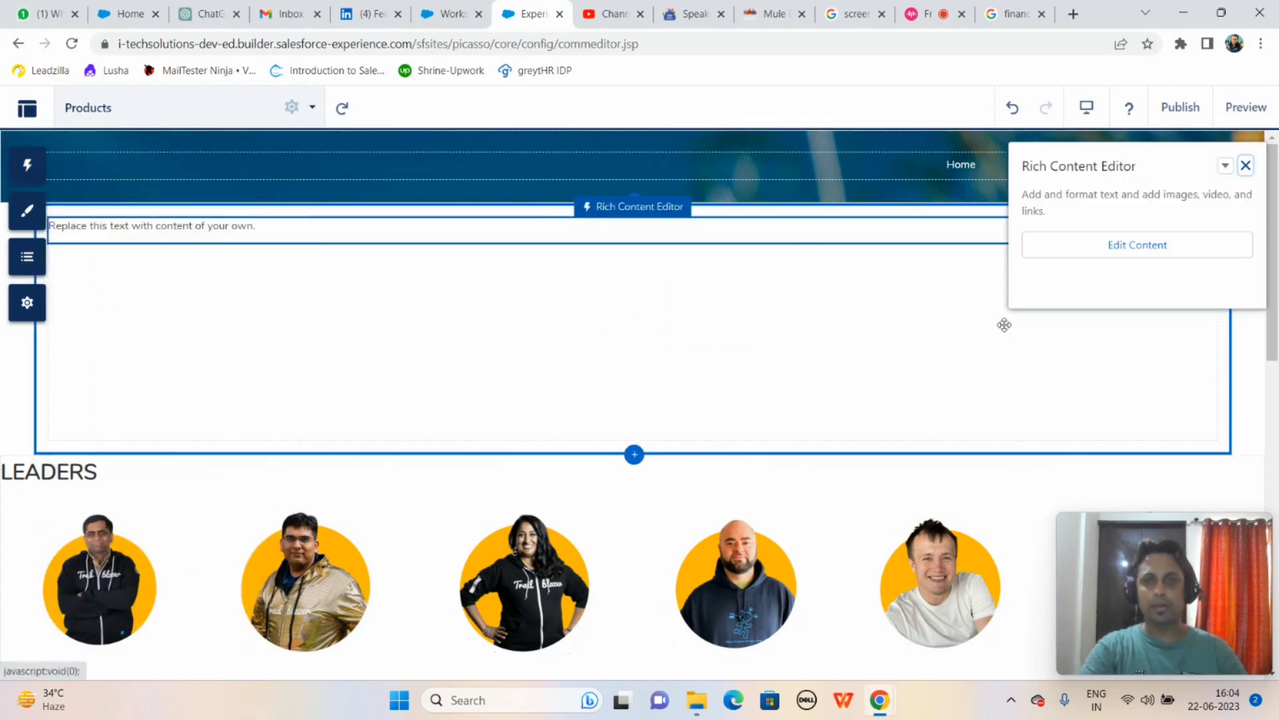
Step: Replace the placeholder text in the Products page's Rich Content Editor with "PRODUCTS OF SALESFORCE"
click(1182, 247)
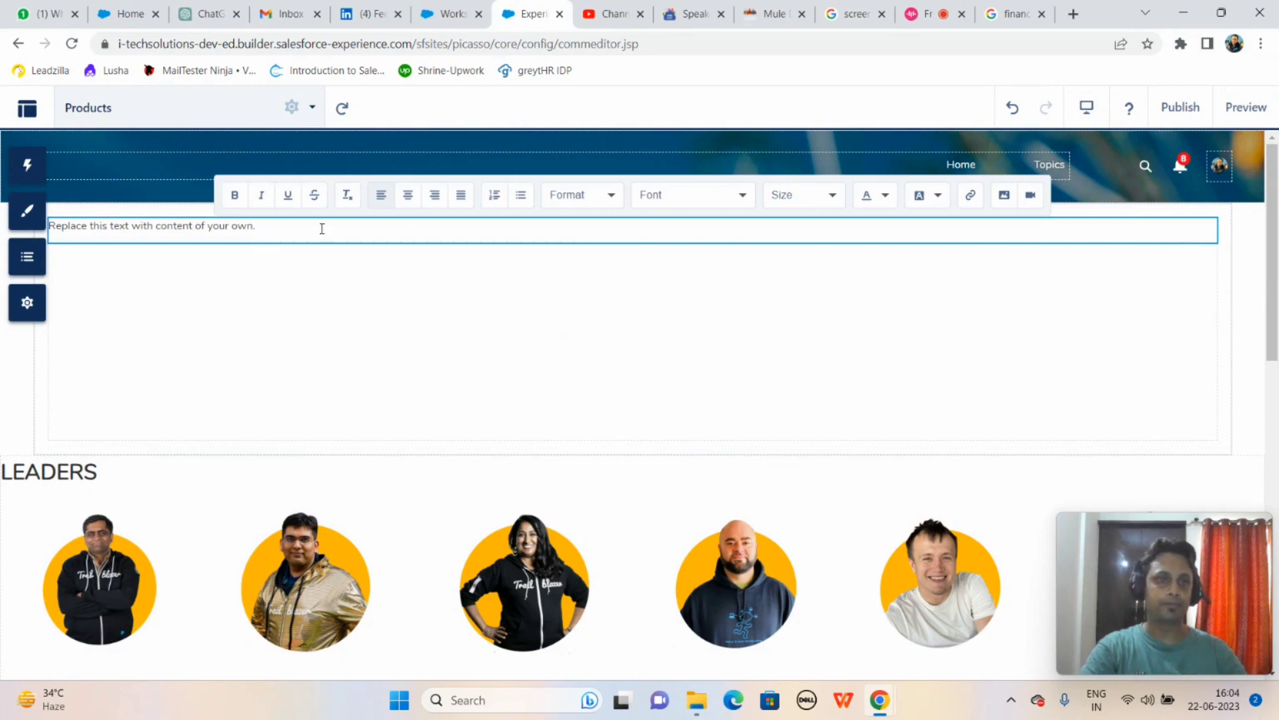
triple_click(219, 232)
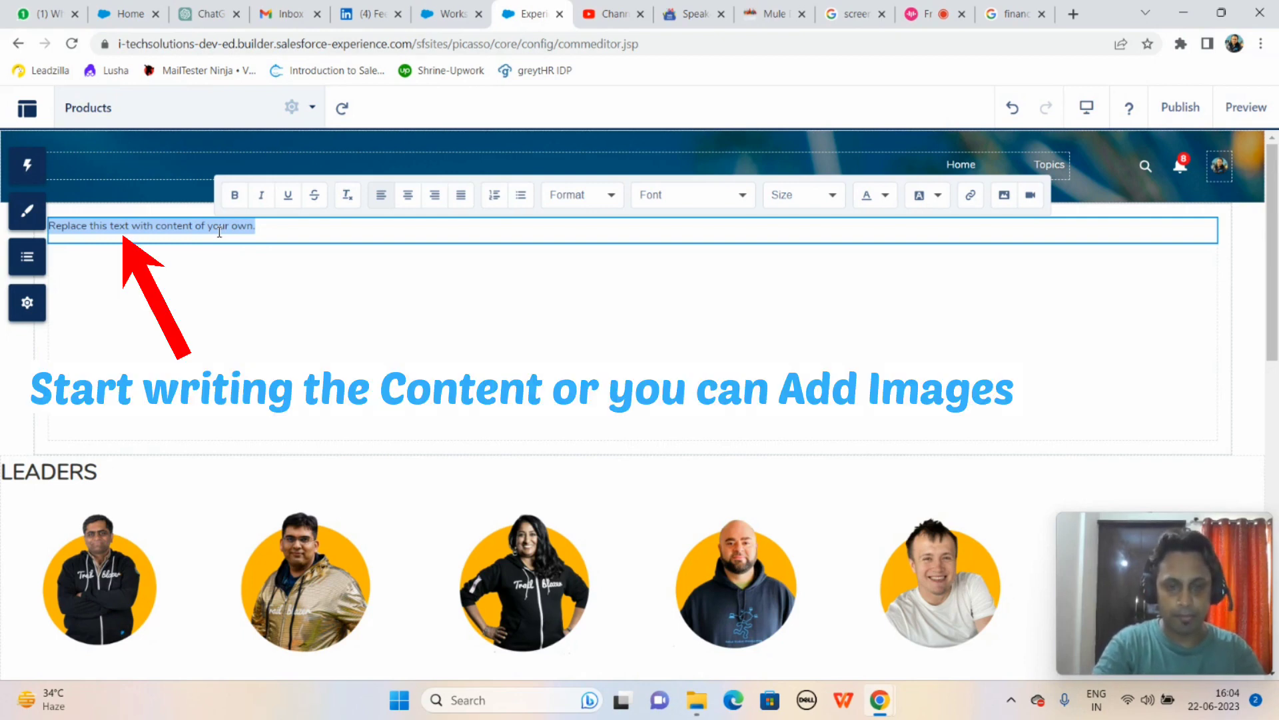
text(PRODUCTS OF SALESFORCE)
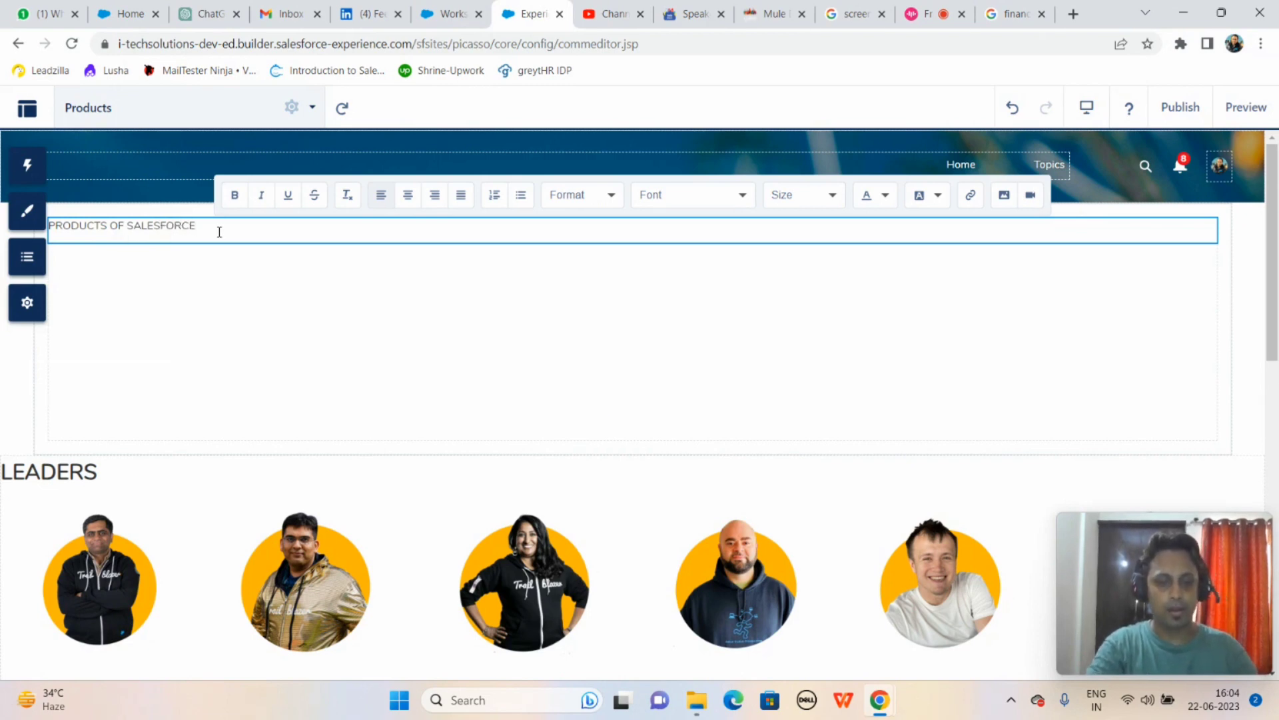
Step: Set the font size of the "PRODUCTS OF SALESFORCE" heading to 26px
triple_click(219, 231)
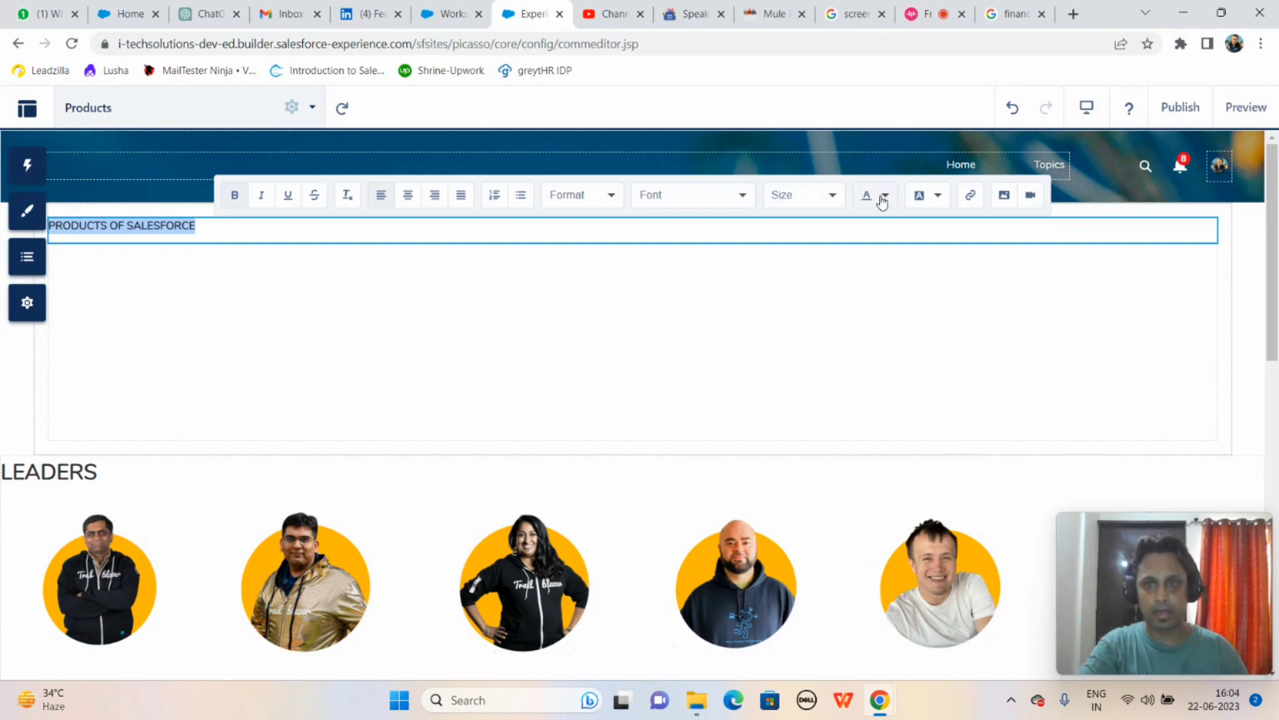
click(837, 198)
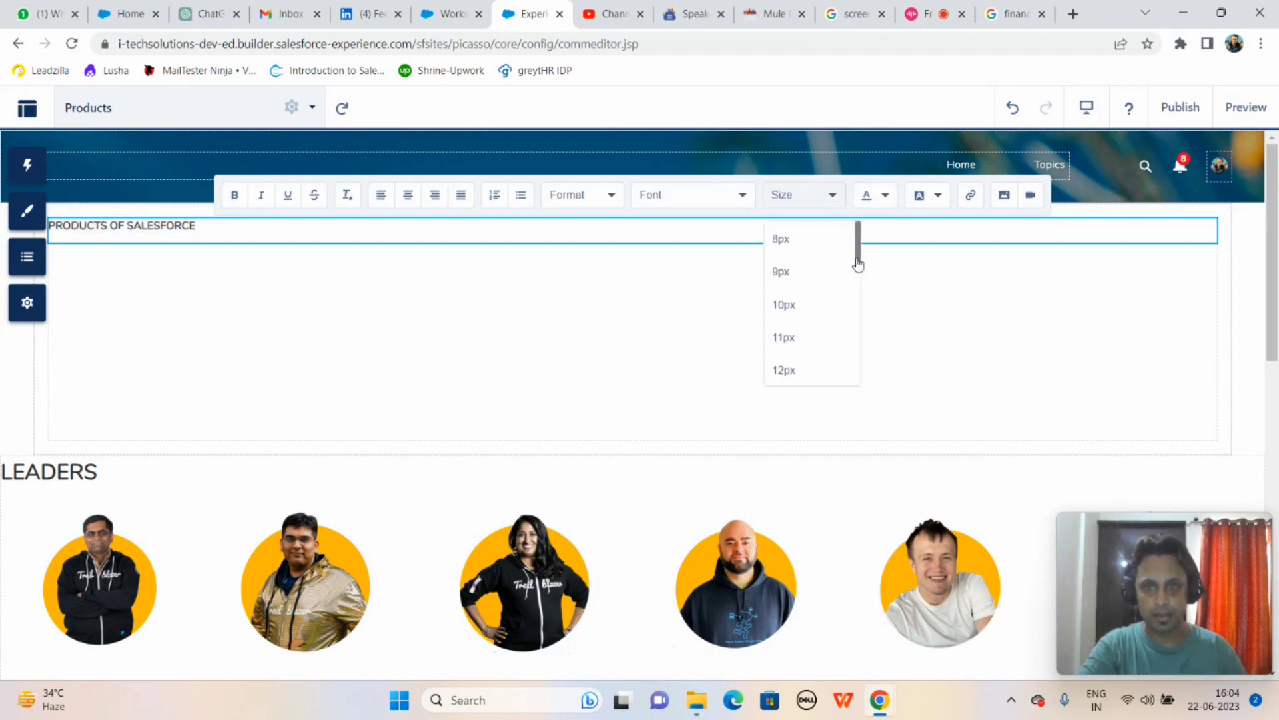
drag(858, 264, 859, 346)
click(815, 328)
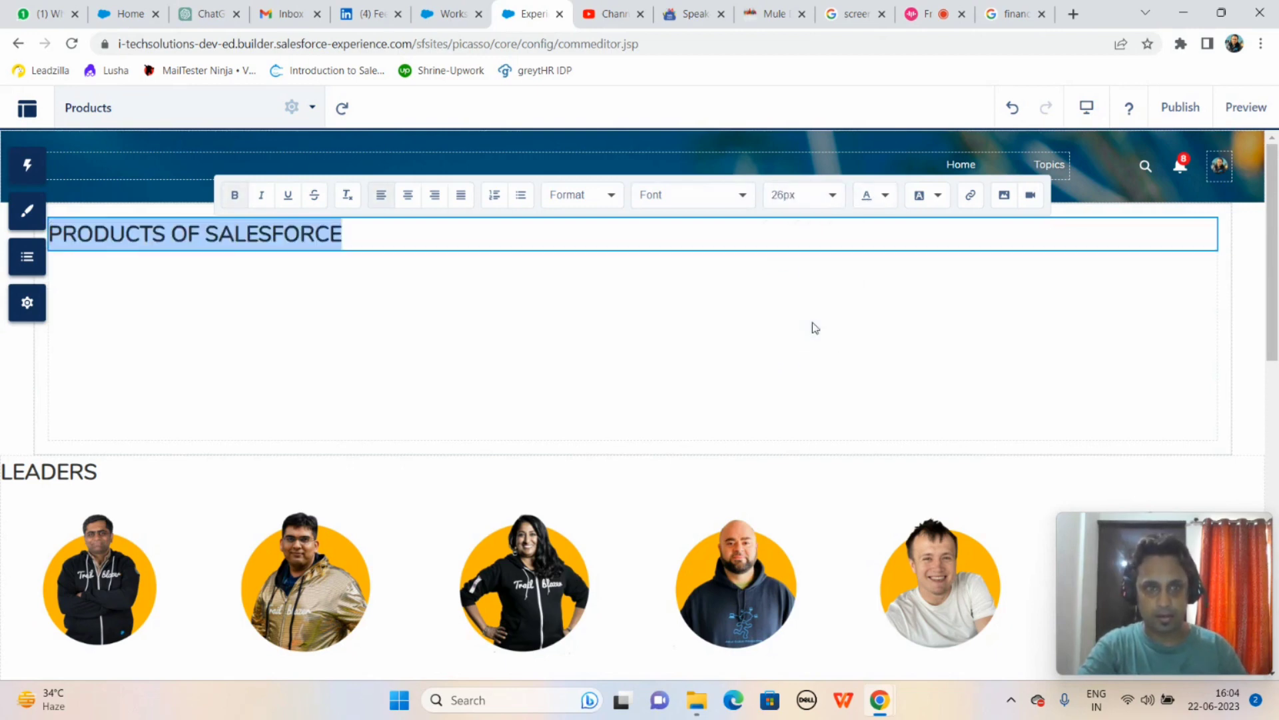
click(358, 234)
Step: Upload the "service cloud" PNG image on a new line below the "PRODUCTS OF SALESFORCE" heading
key(Return)
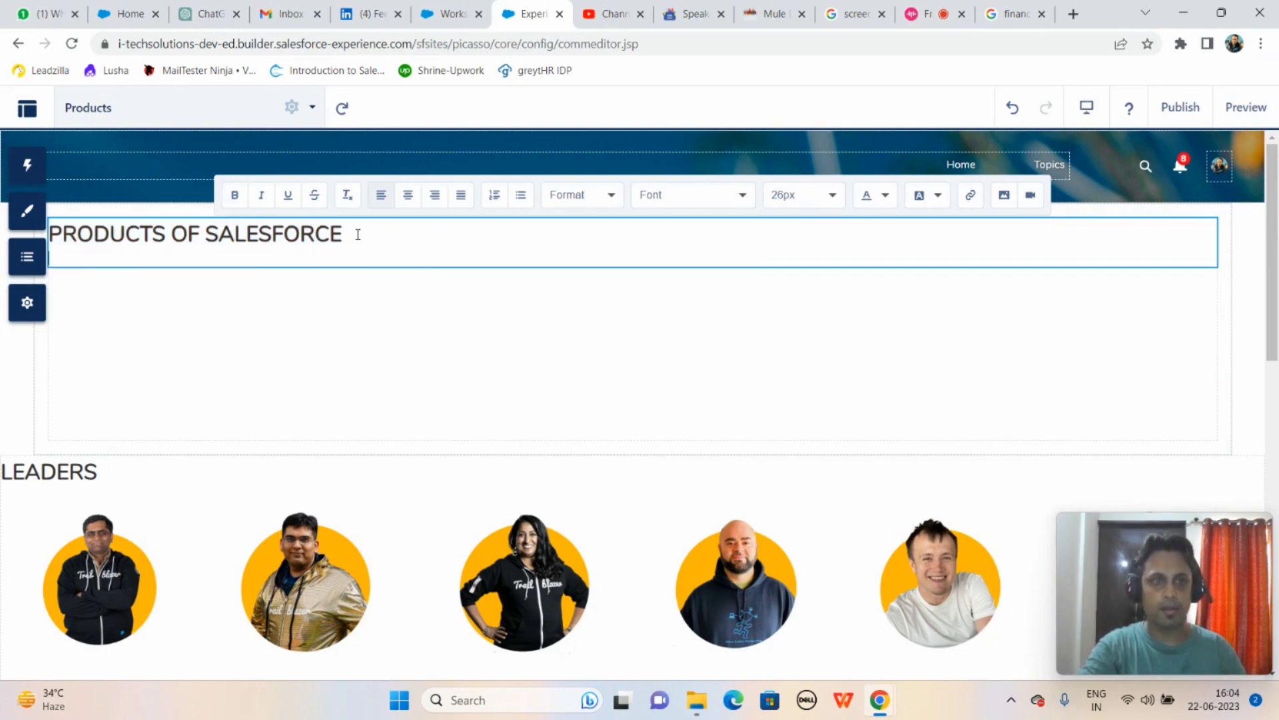
click(1004, 195)
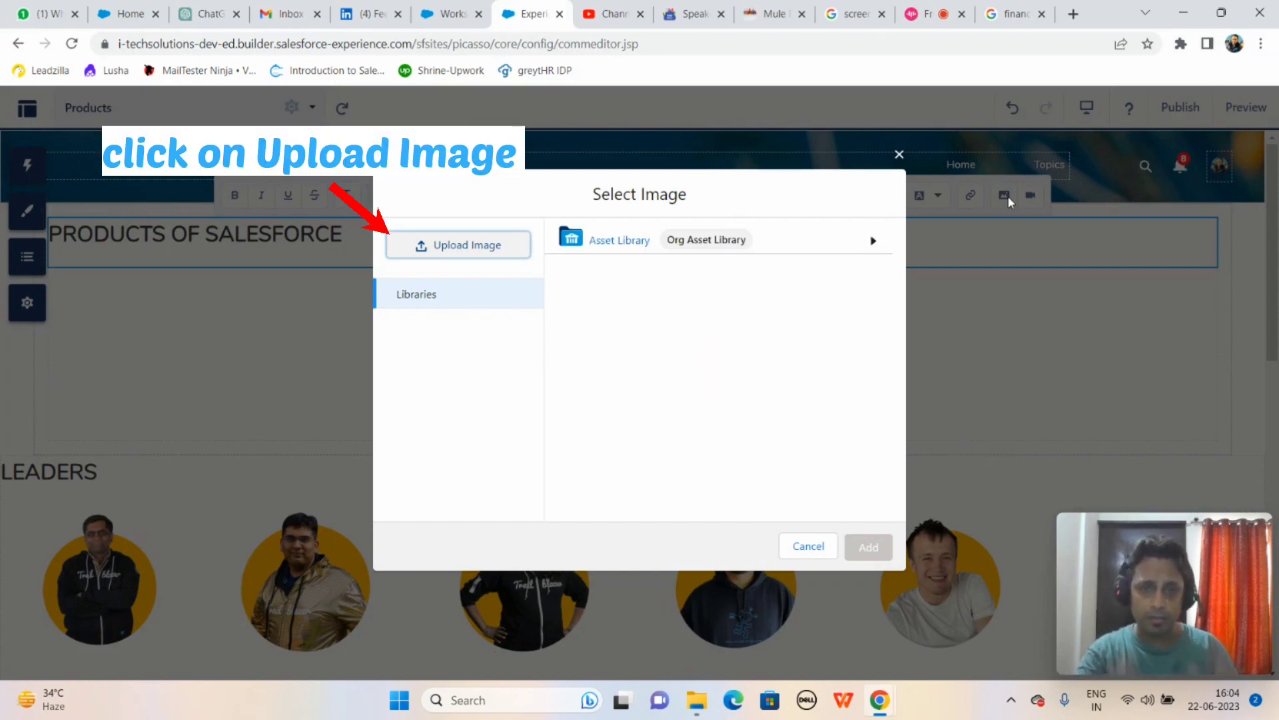
click(468, 247)
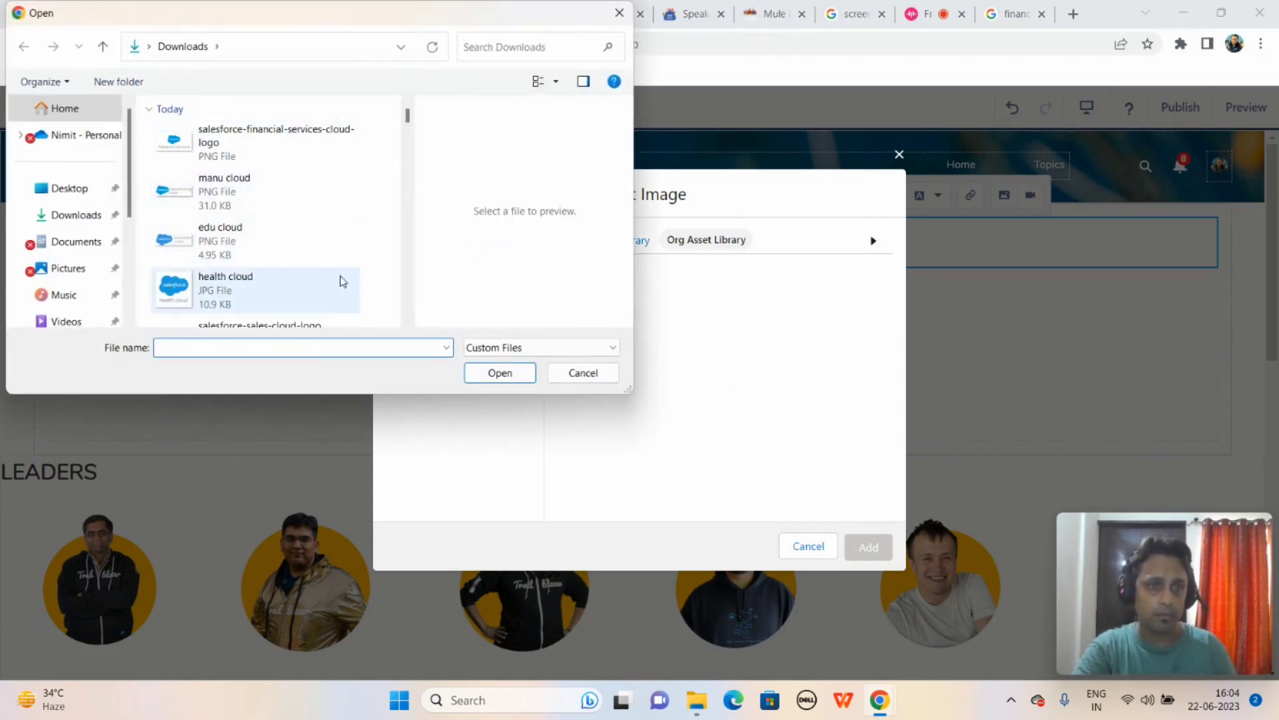
scroll(408, 320, down, 3)
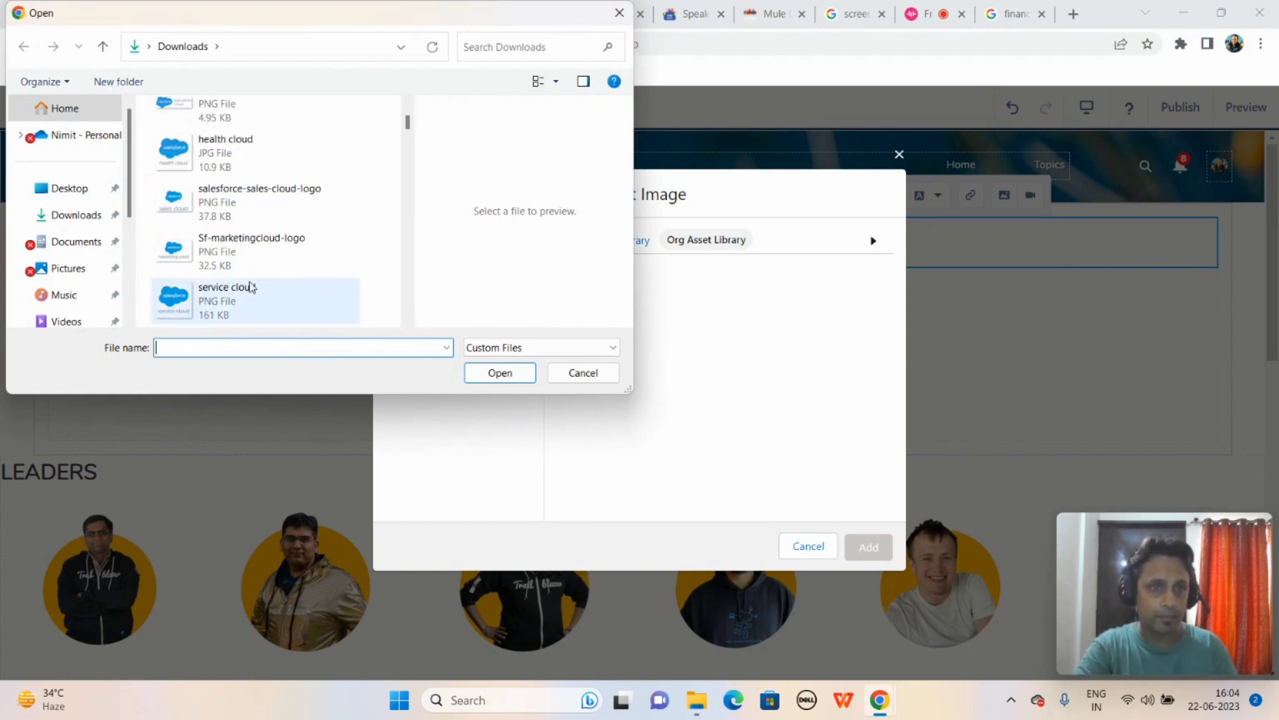
click(270, 307)
click(500, 373)
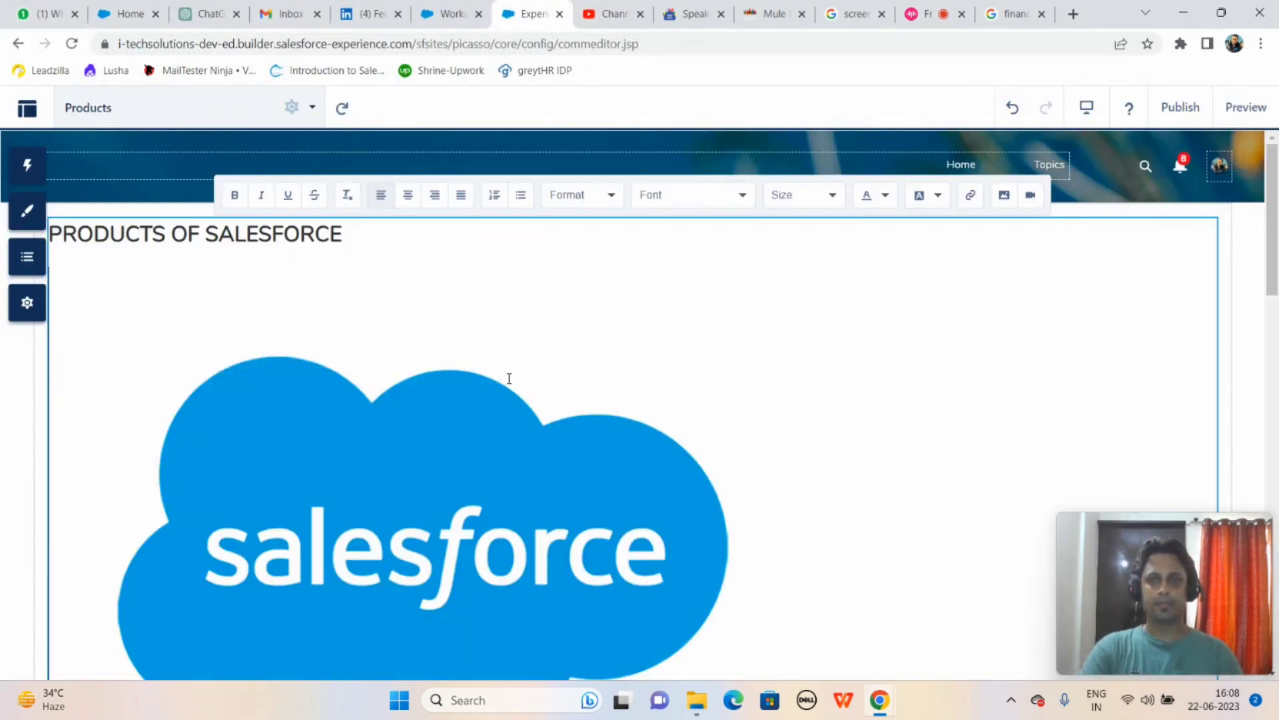
Step: Shrink the service cloud image to a small logo beneath the heading and place the cursor after it
drag(1273, 249, 1273, 277)
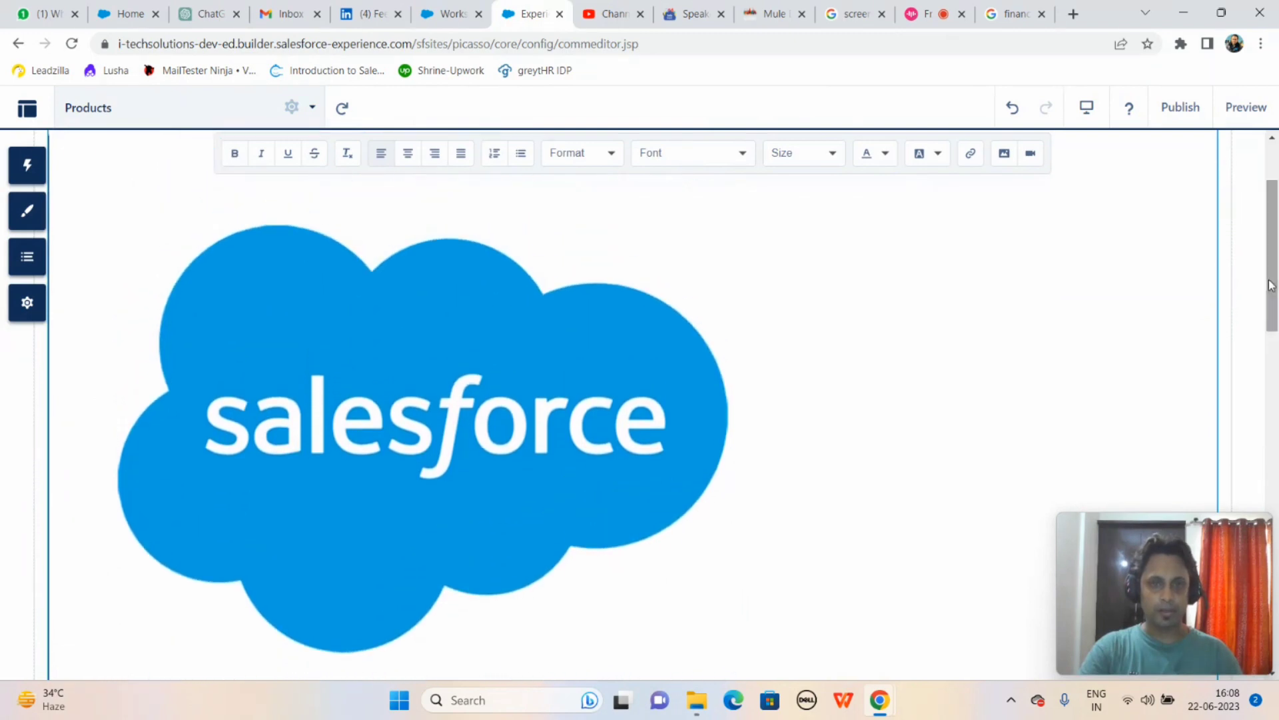
click(471, 337)
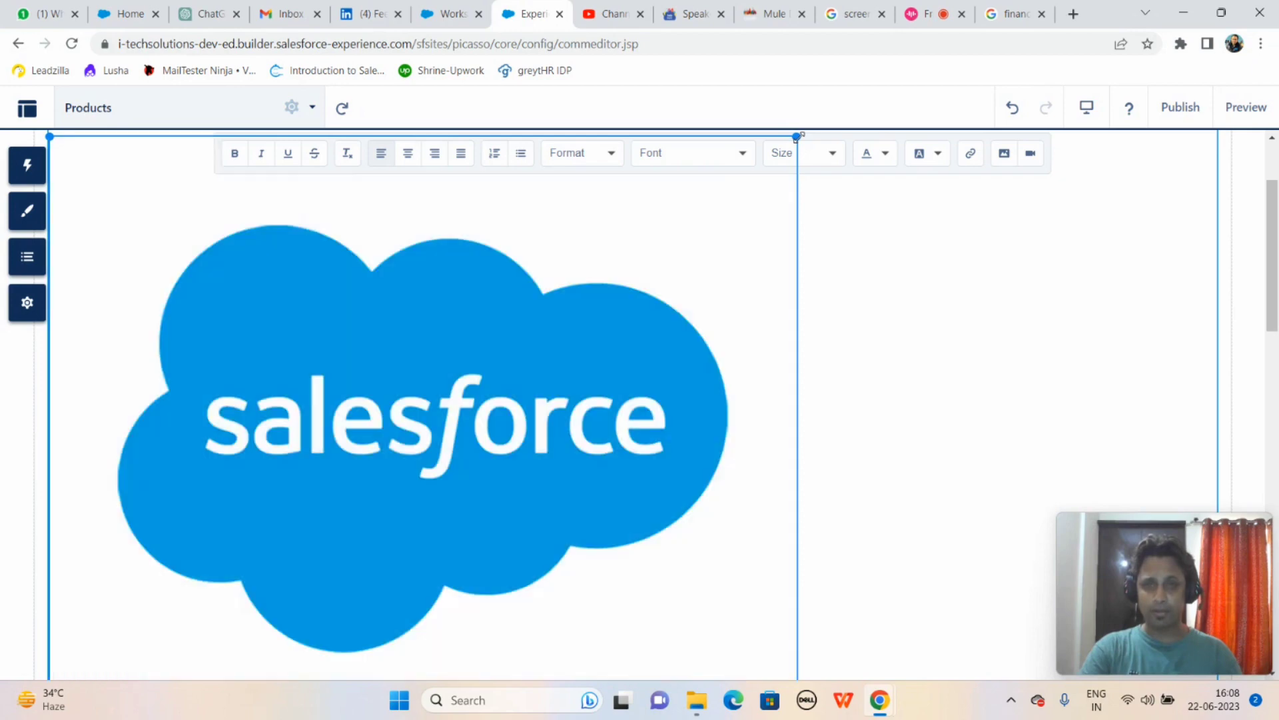
drag(796, 138, 389, 580)
click(274, 266)
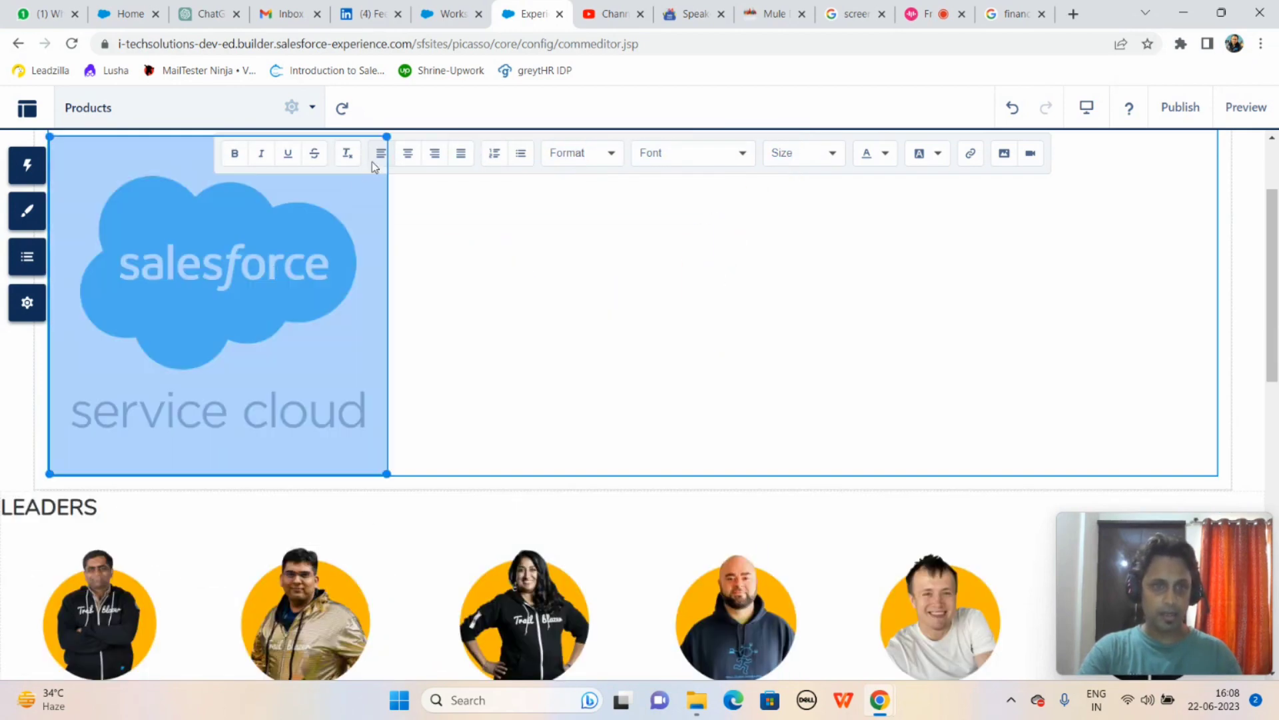
drag(388, 137, 388, 137)
drag(264, 307, 181, 378)
click(257, 223)
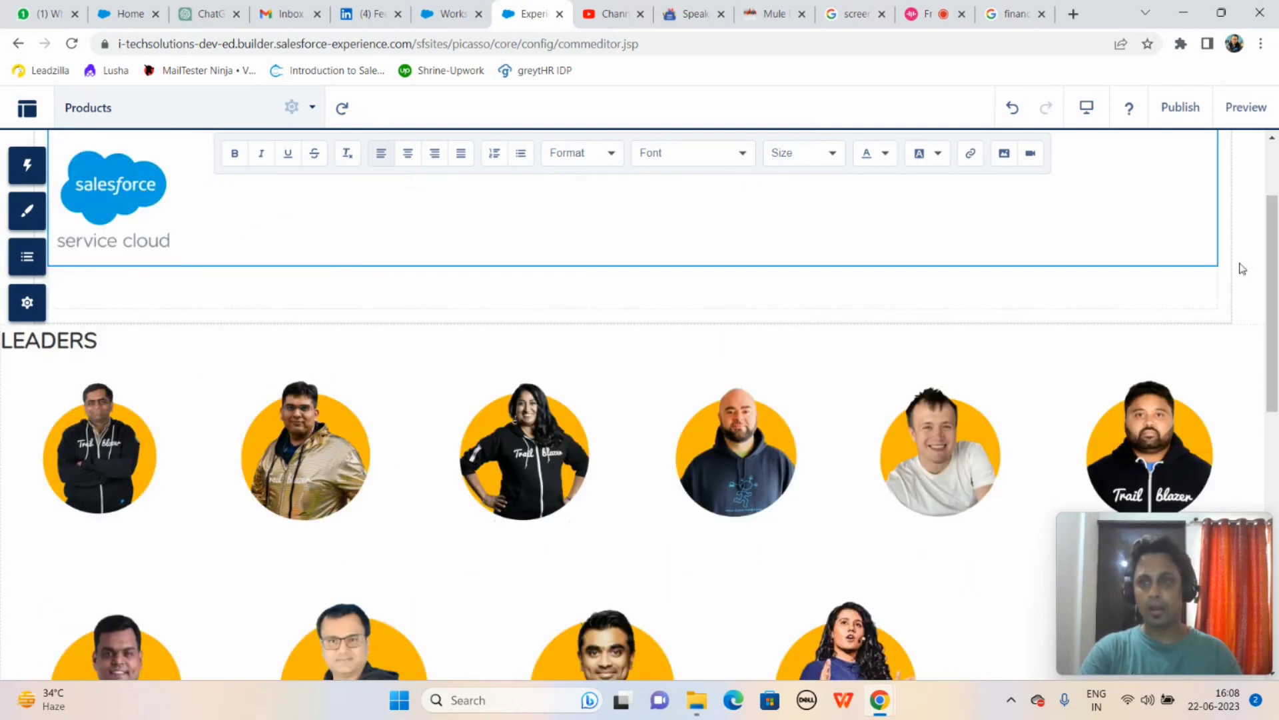
drag(1269, 267, 1264, 216)
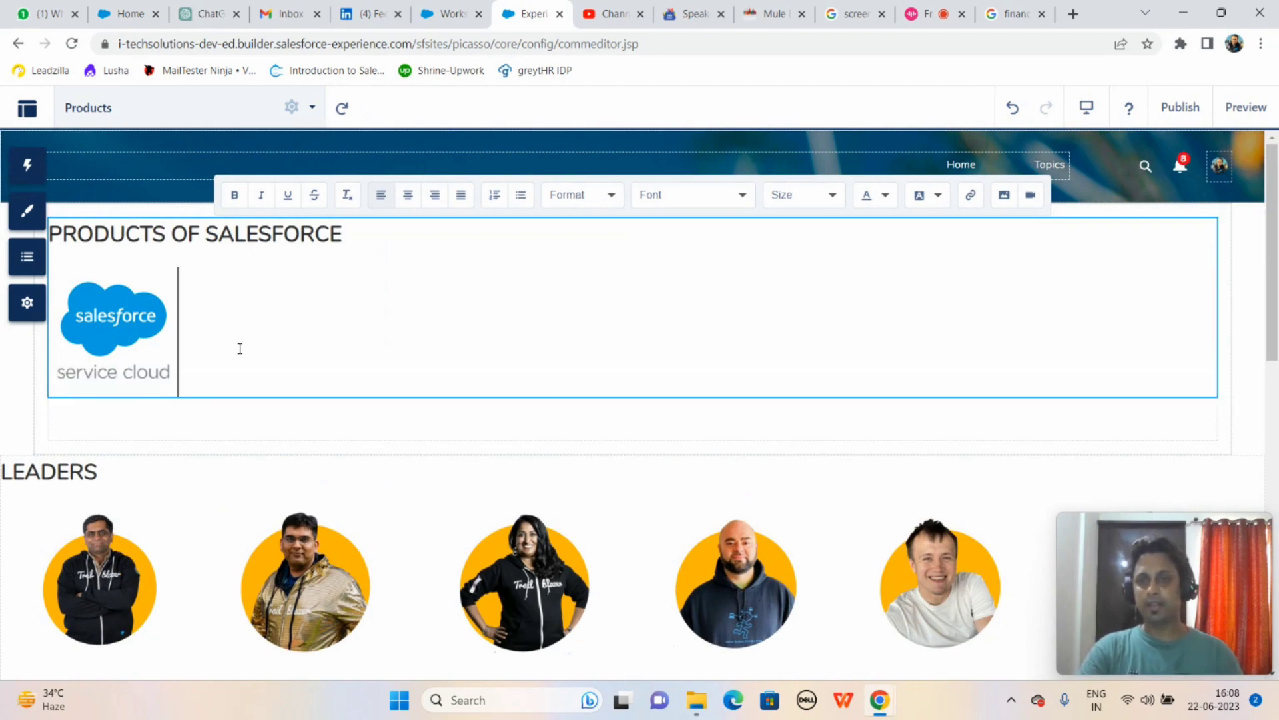
Step: Upload salesforce-sales-cloud-logo from Downloads beside the service cloud logo and shrink it to about the same height
click(1005, 196)
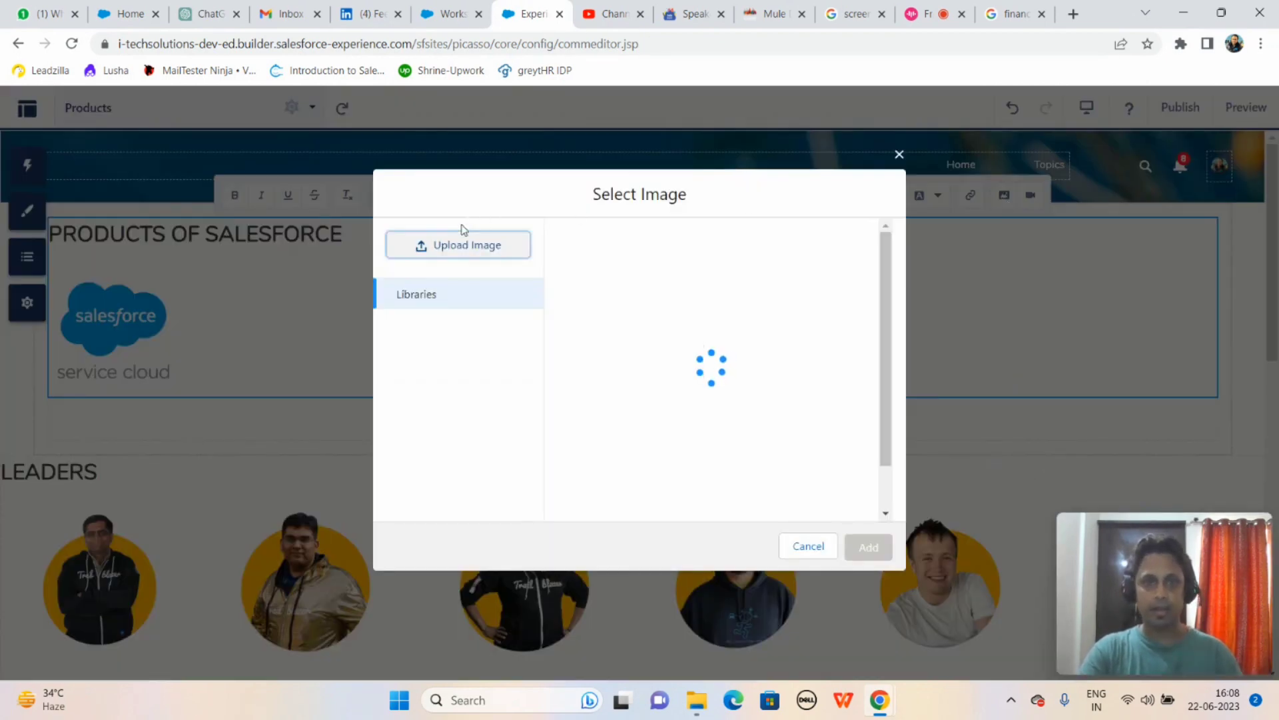
click(440, 248)
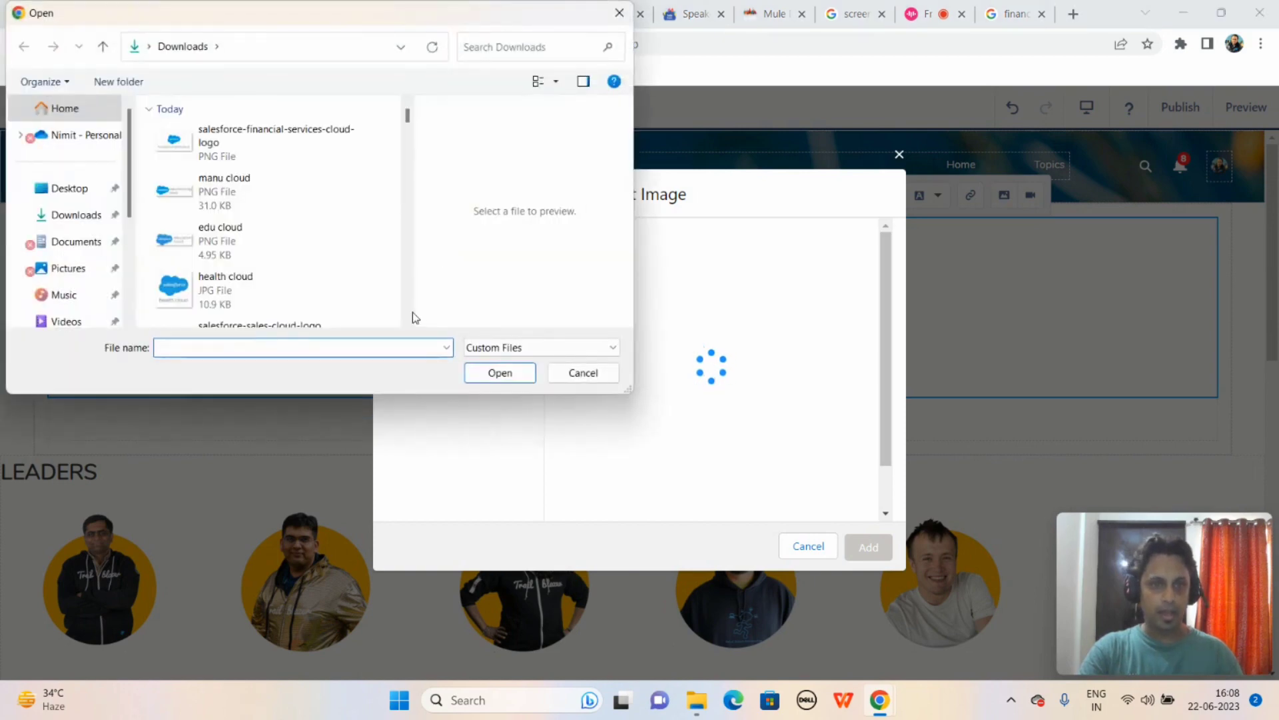
scroll(409, 325, down, 3)
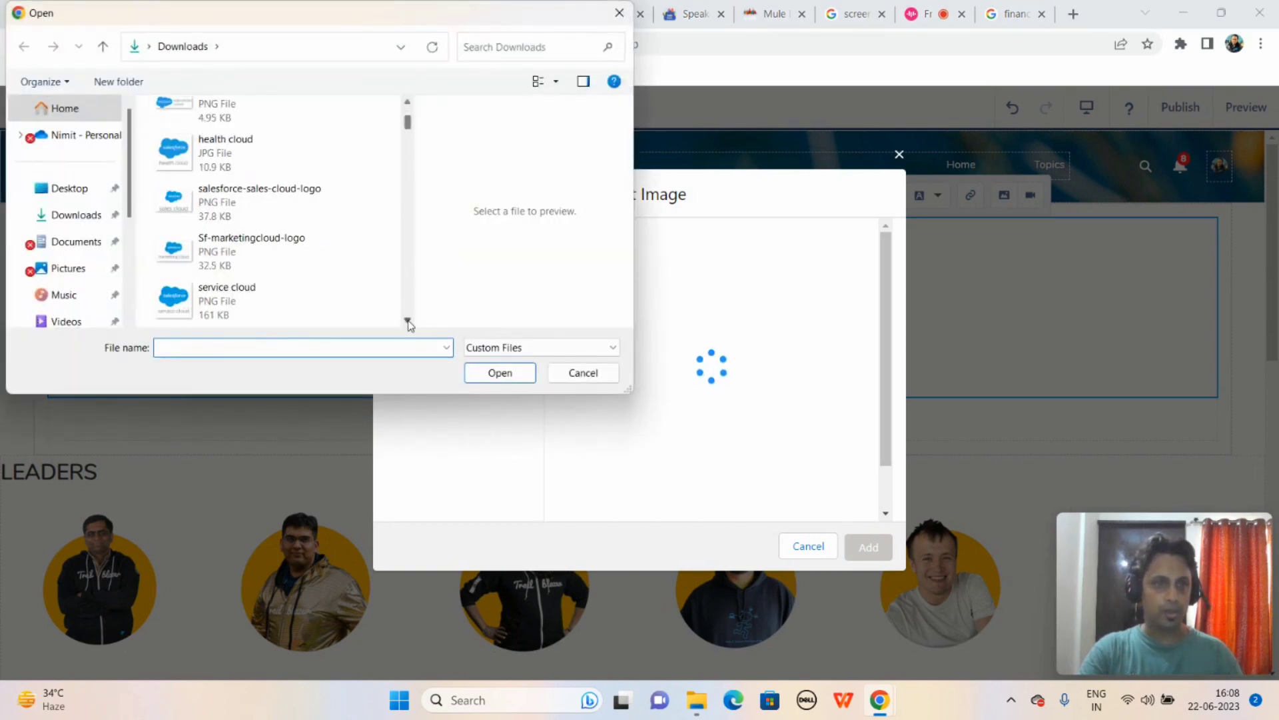
click(260, 196)
click(501, 372)
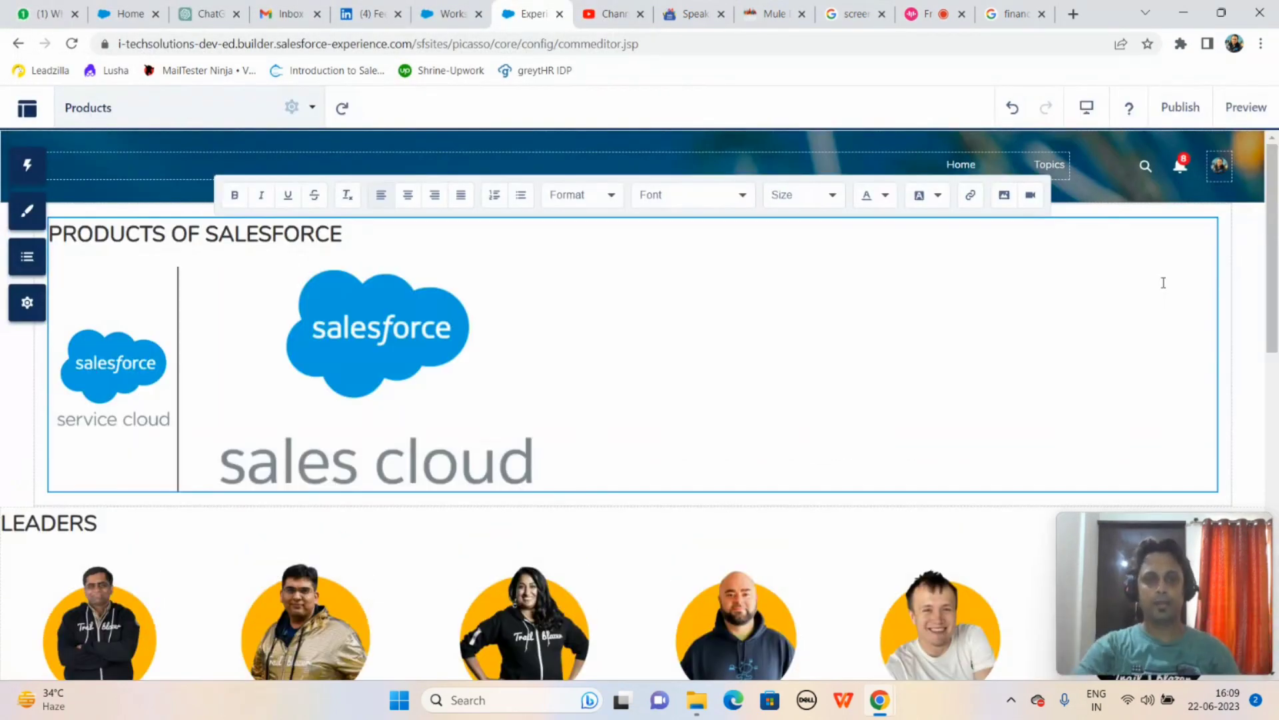
click(373, 349)
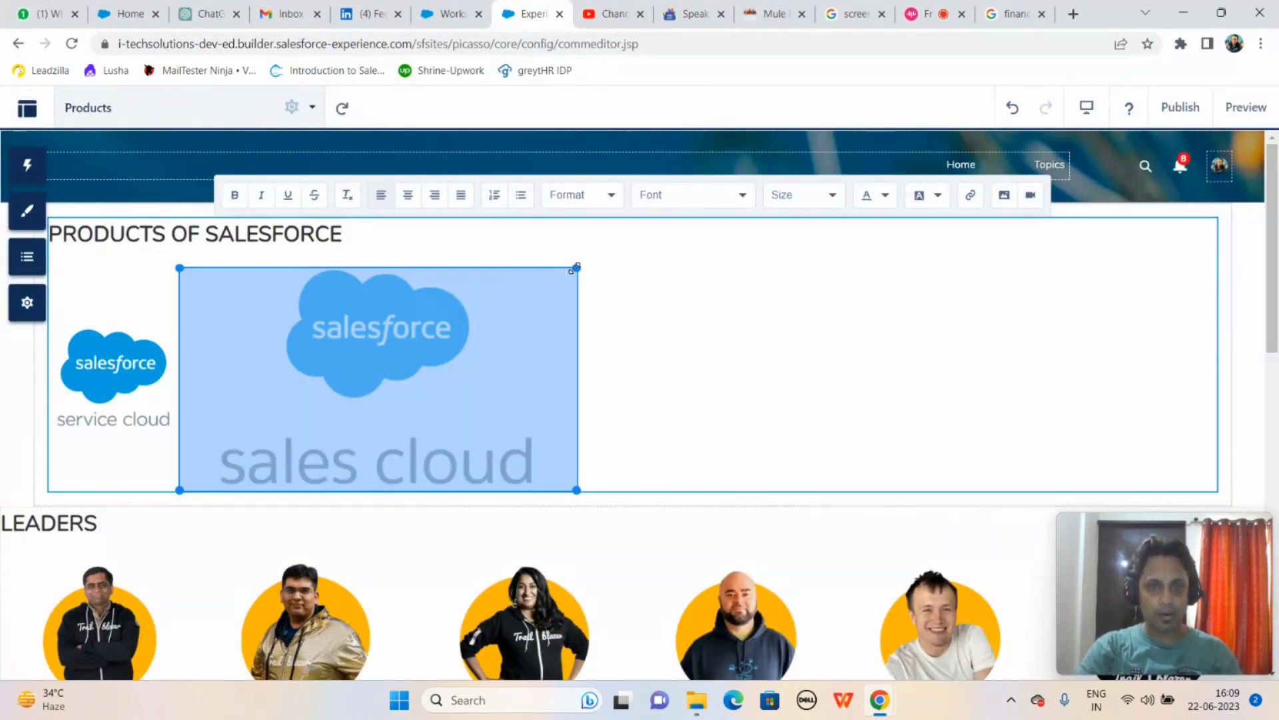
drag(575, 268, 366, 294)
click(363, 310)
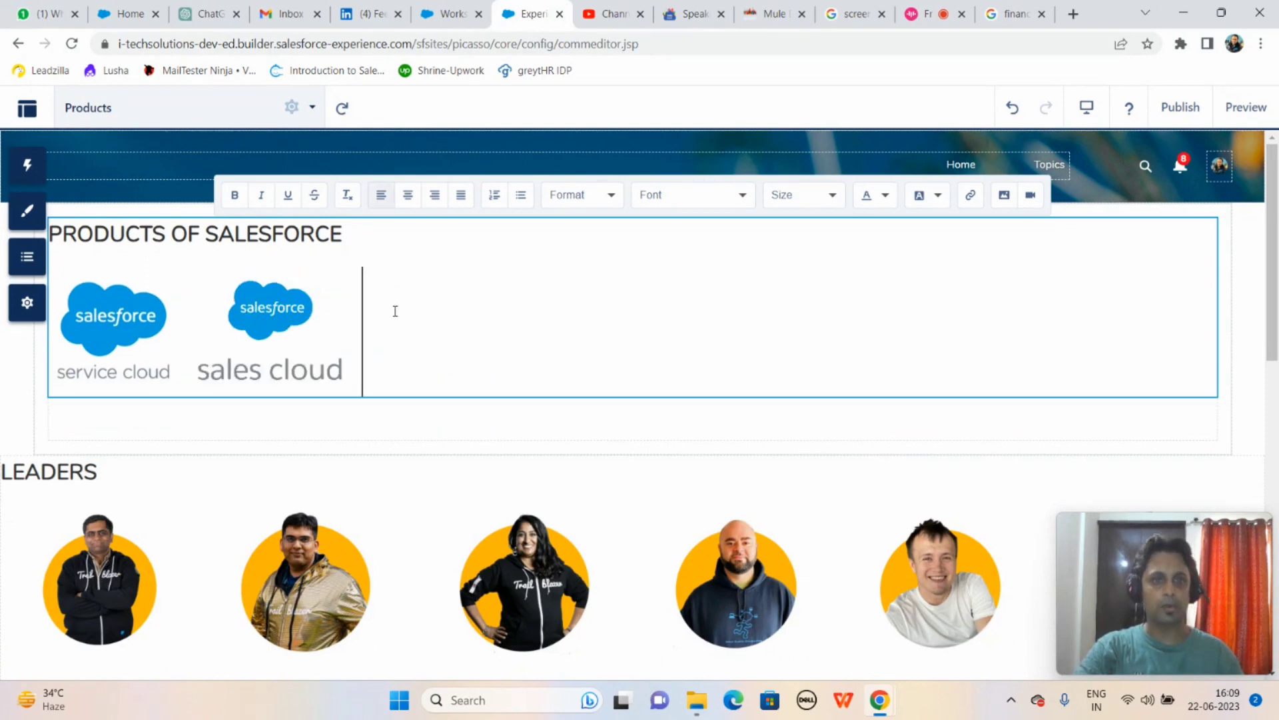
Step: Upload the Sf-marketingcloud-logo image from Downloads and insert it after the sales cloud logo
click(1005, 196)
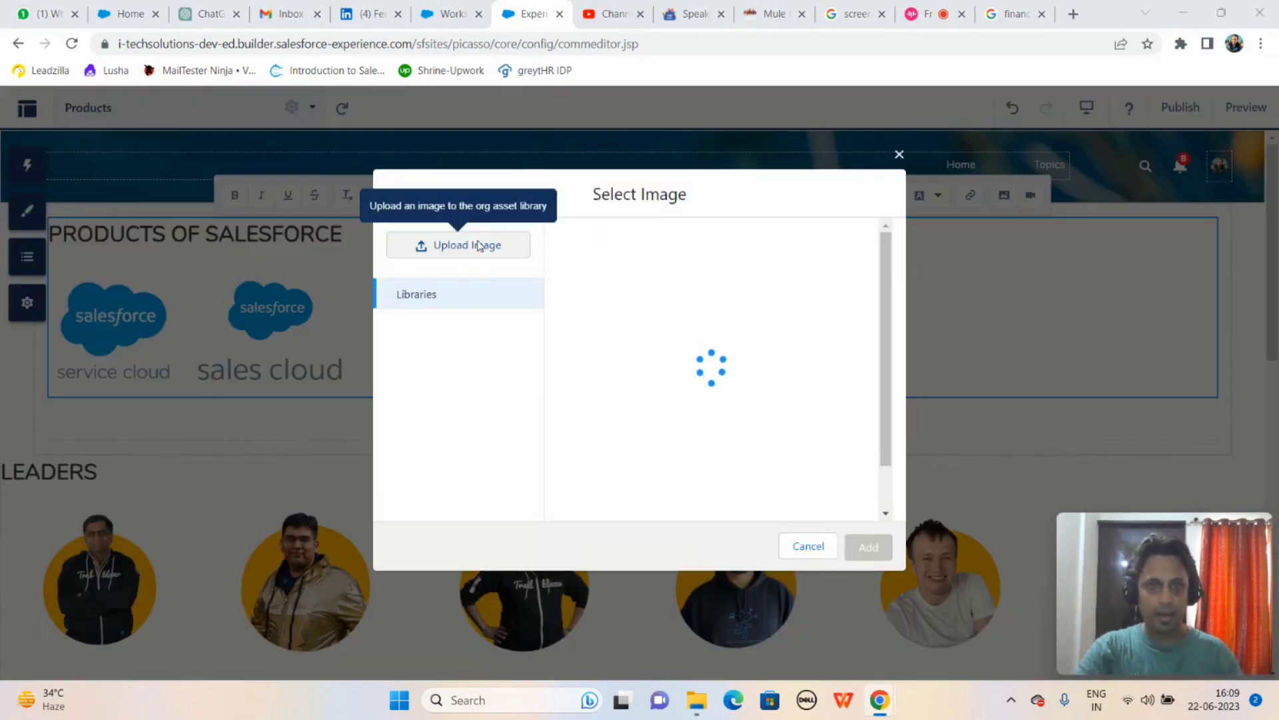
click(478, 246)
click(407, 321)
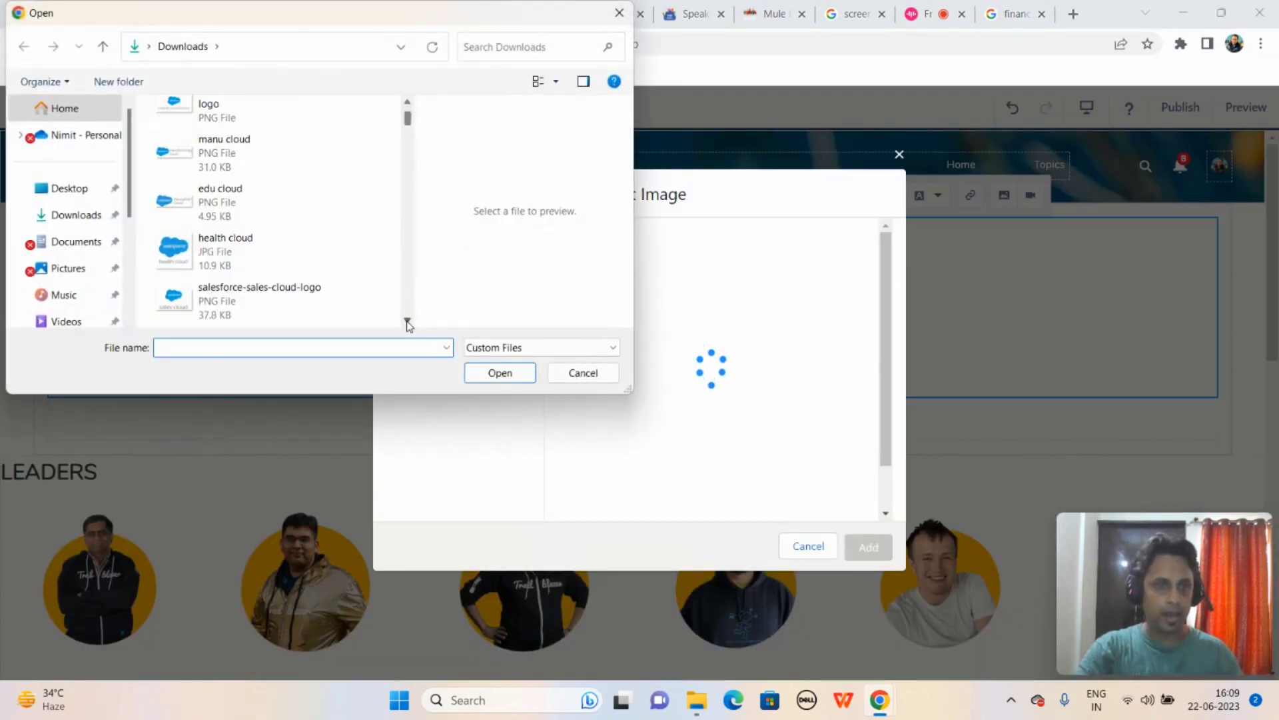
click(408, 321)
click(408, 321)
click(247, 241)
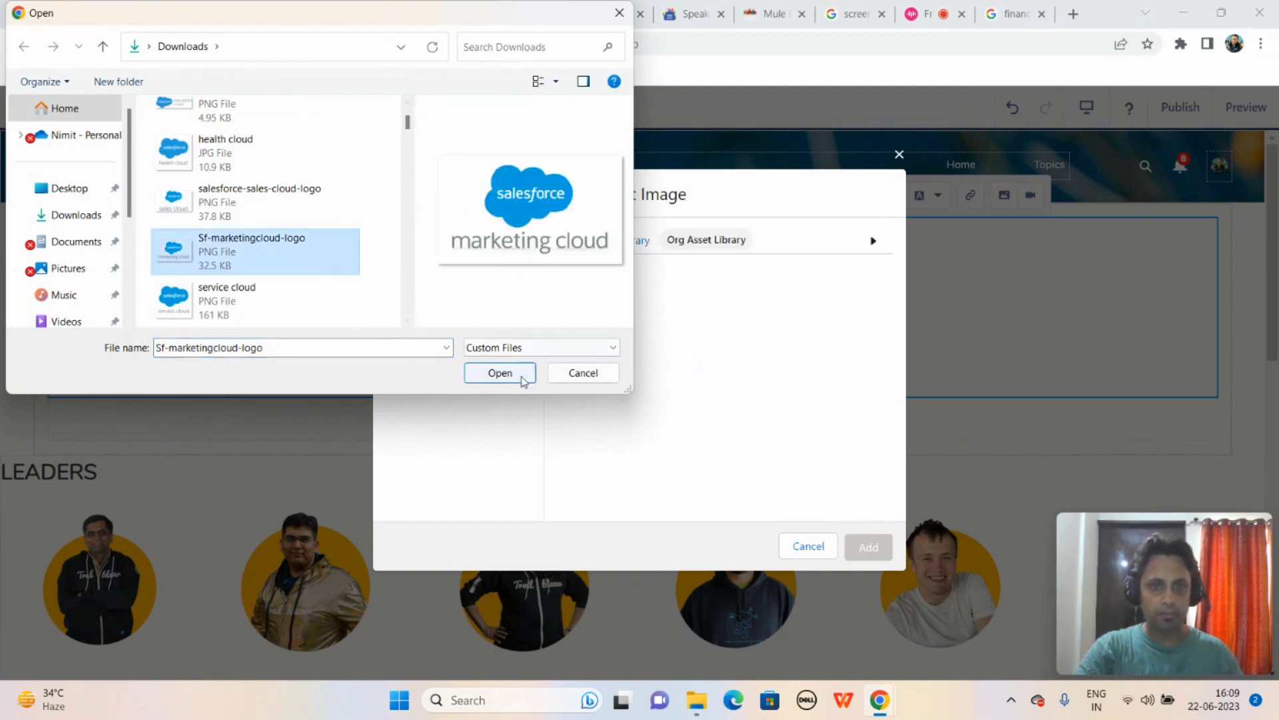
click(500, 373)
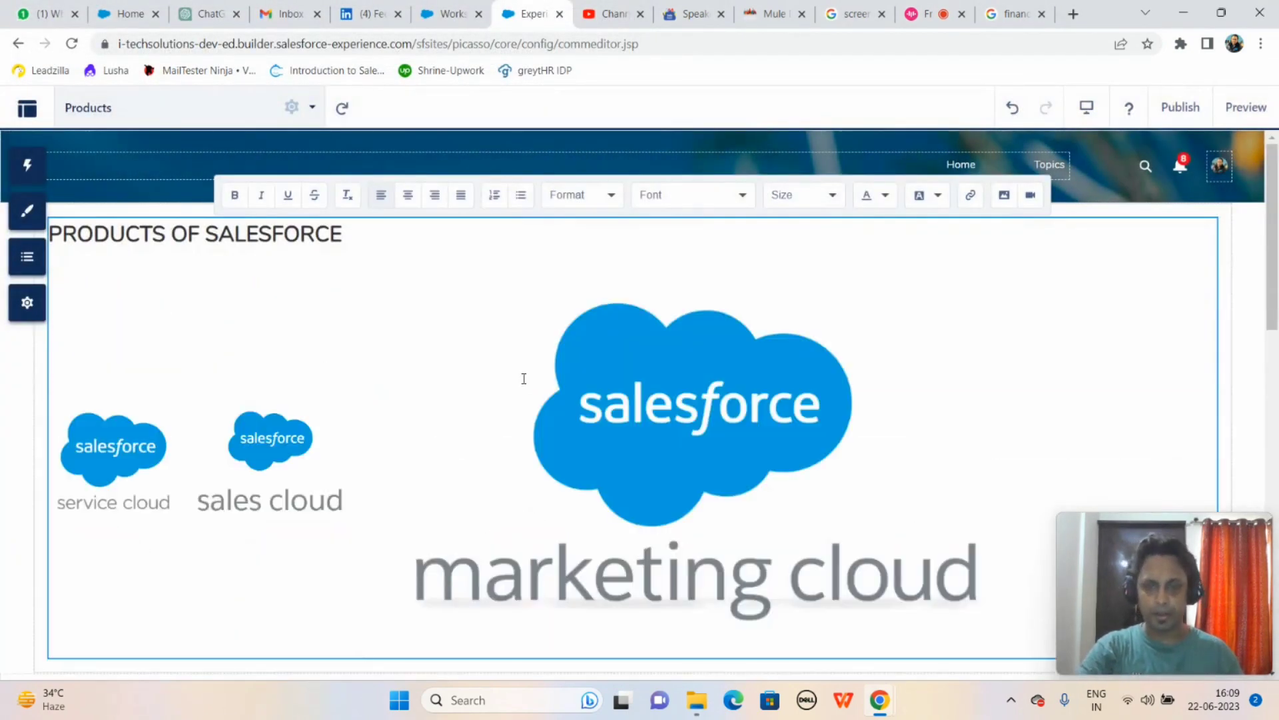
Step: Shrink the marketing cloud logo proportionally until it matches the height of the other logos in the row
click(743, 349)
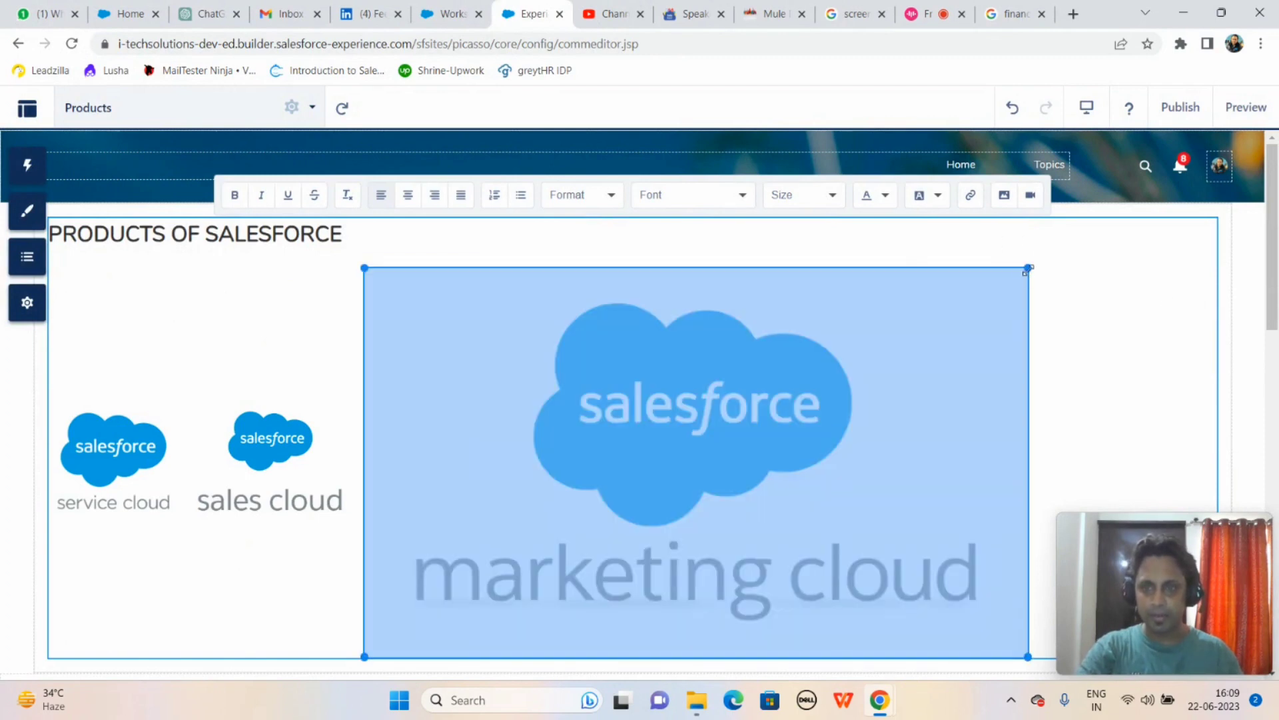
drag(1026, 270, 669, 600)
click(726, 312)
click(571, 281)
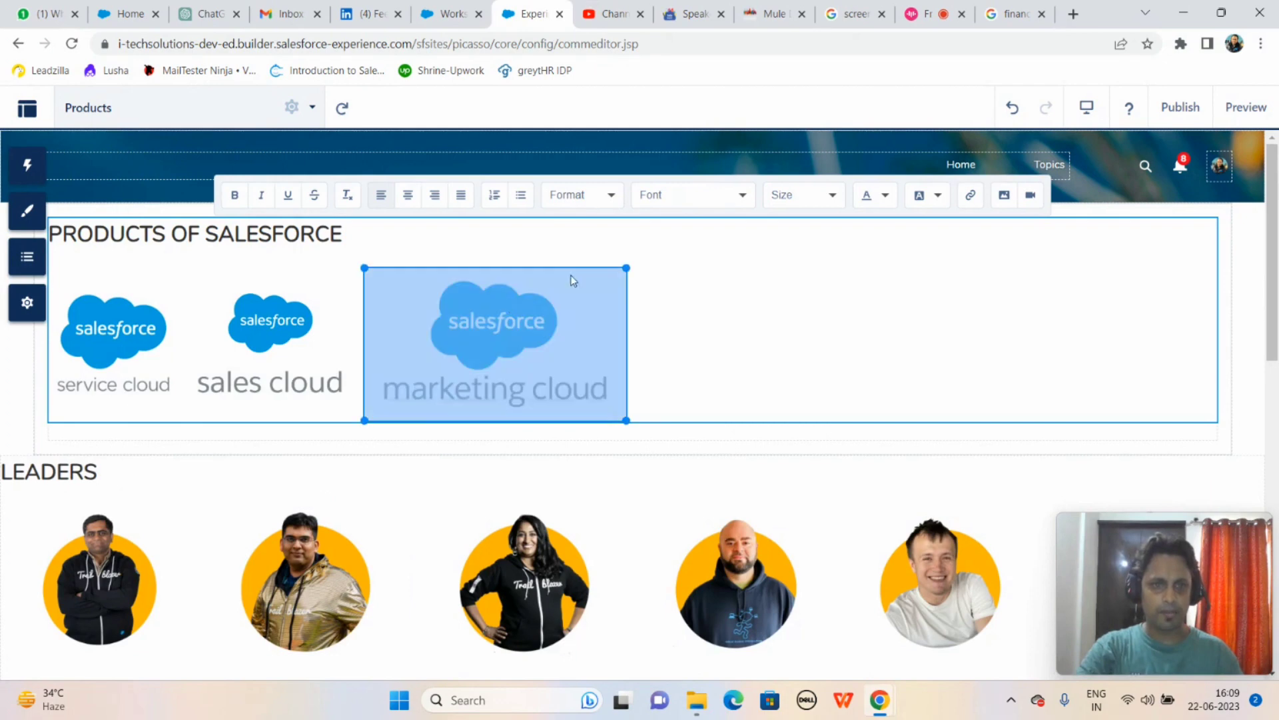
drag(626, 267, 587, 268)
click(508, 312)
click(509, 312)
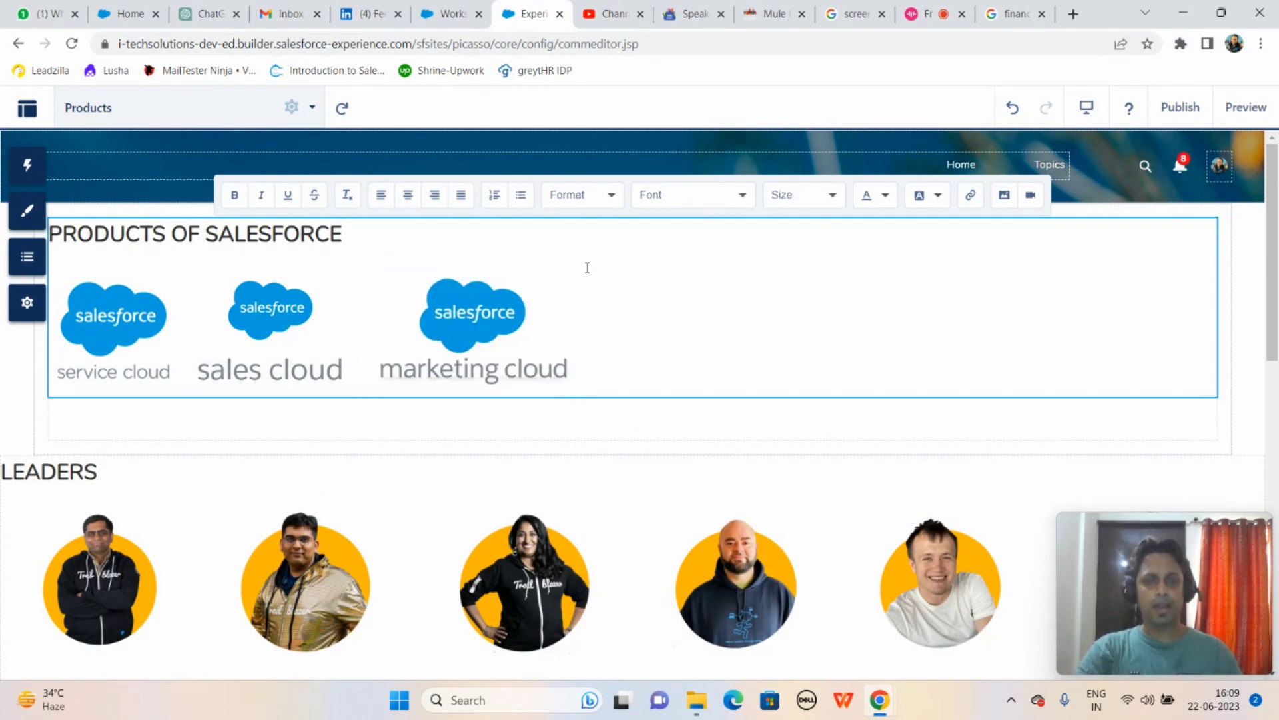
Step: Upload the health cloud image after the marketing cloud logo and scale it down to roughly the size of its neighbours
click(1006, 194)
click(439, 245)
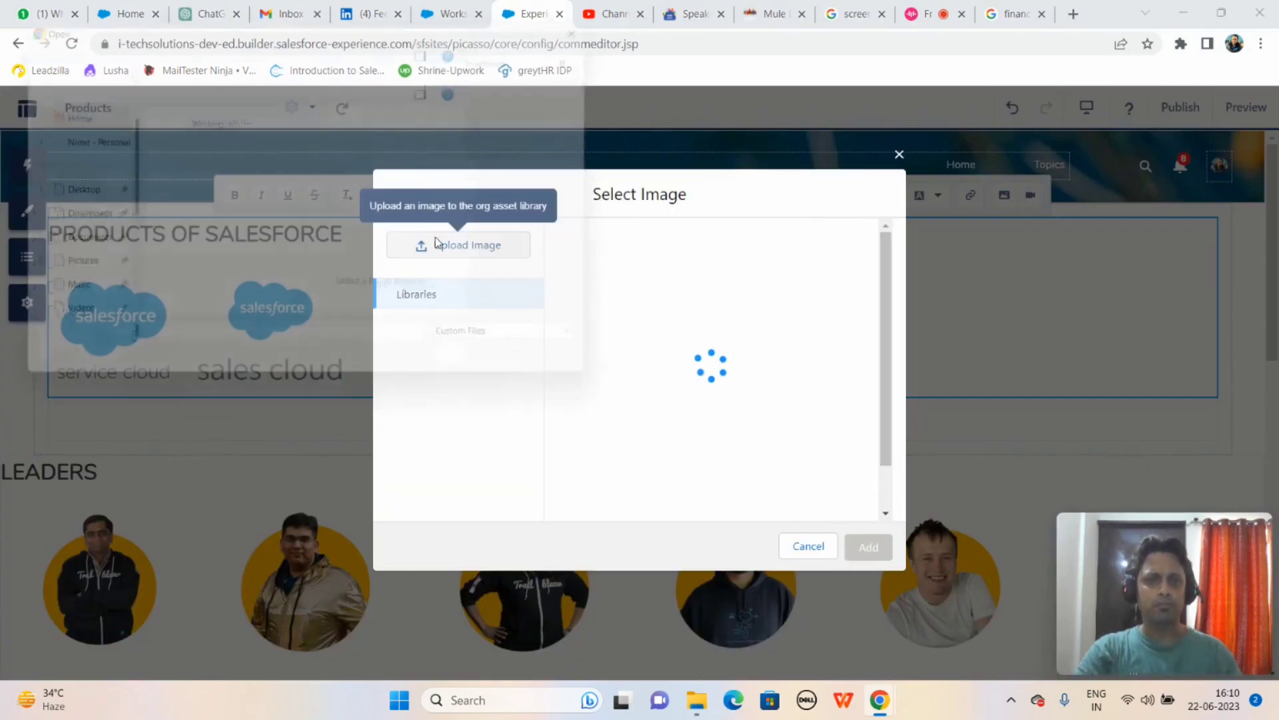
click(272, 291)
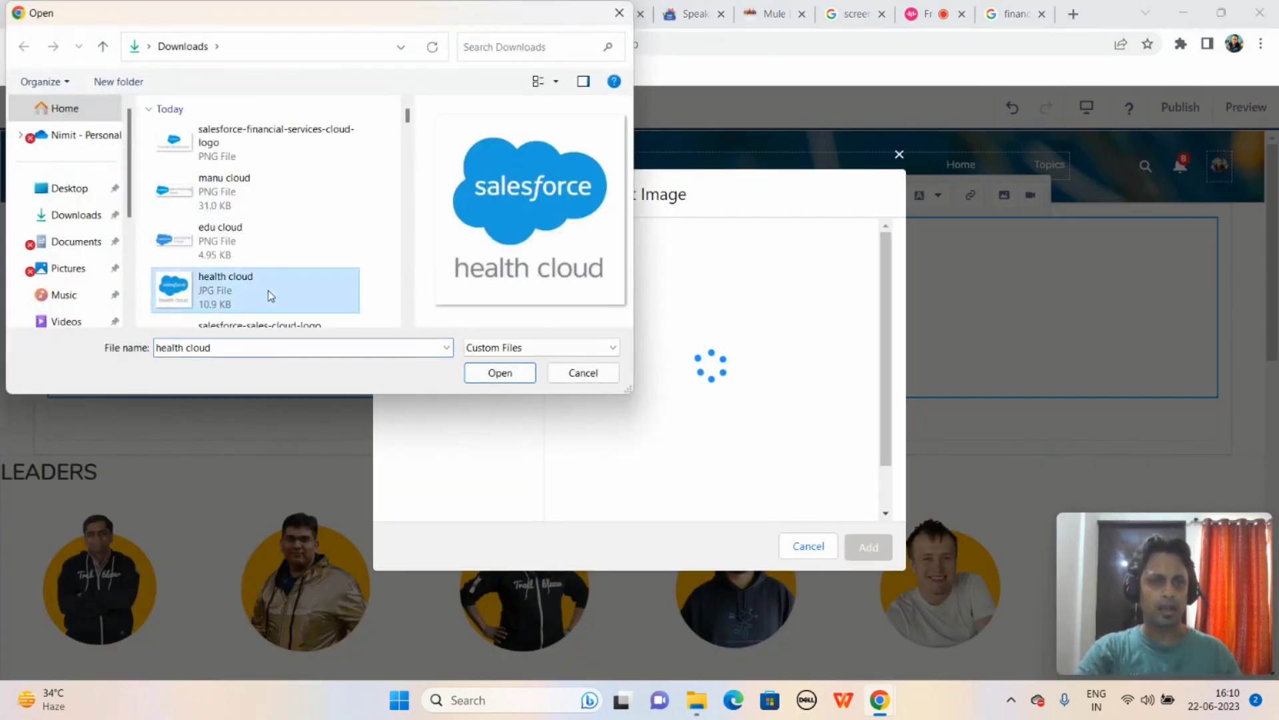
click(500, 373)
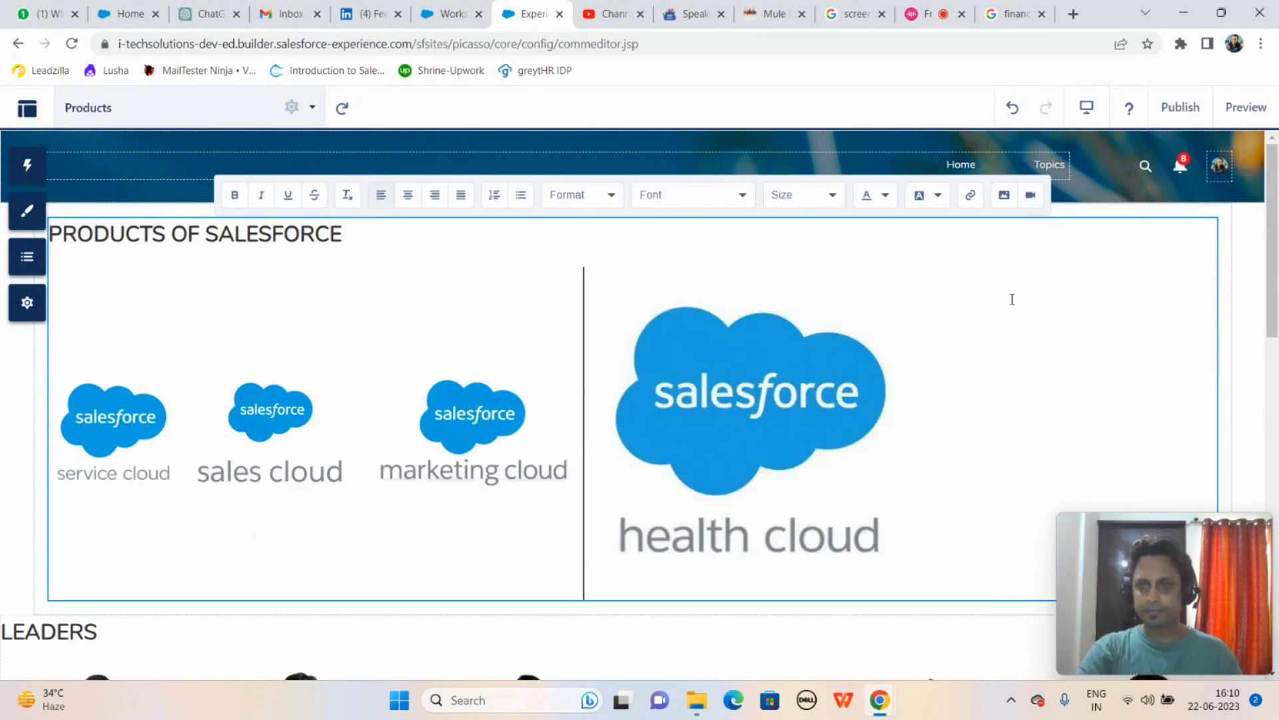
mouse_move(915, 269)
mouse_down()
mouse_move(780, 408)
mouse_move(833, 358)
mouse_up()
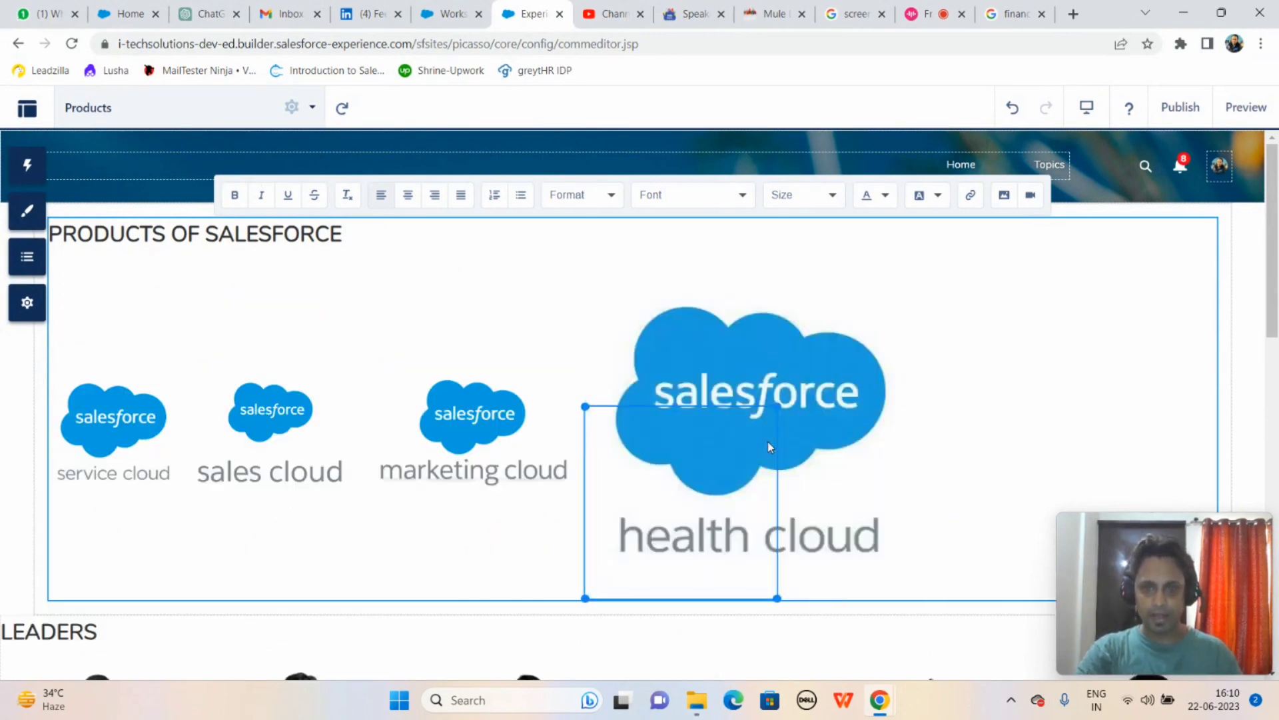
click(739, 358)
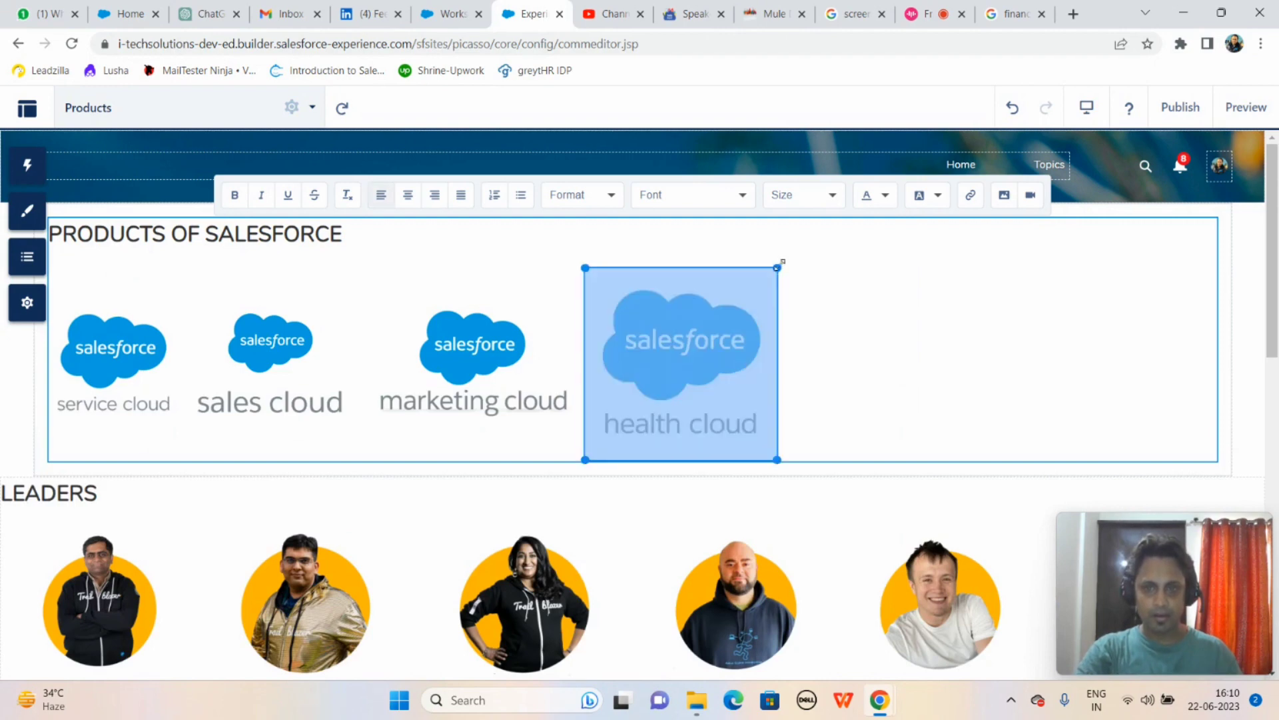
drag(778, 267, 740, 313)
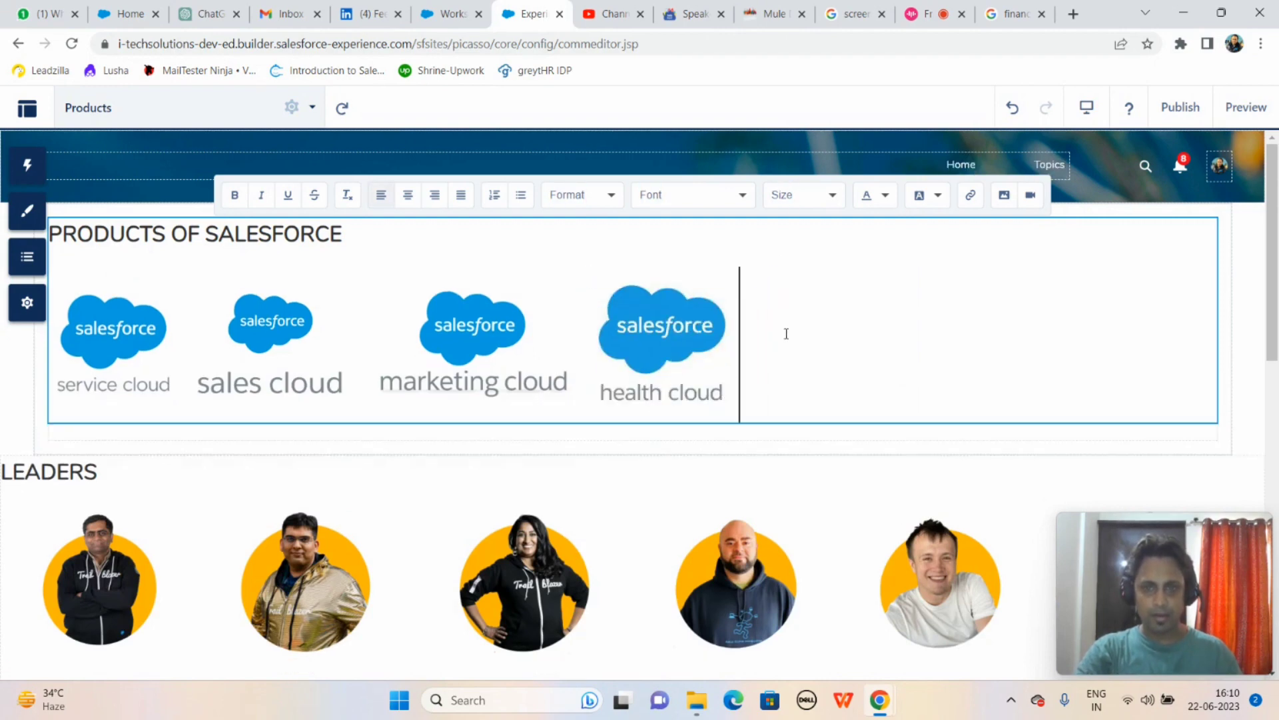
Step: Upload the edu cloud image after the health cloud logo and reduce it to about three quarters of its width
click(1004, 194)
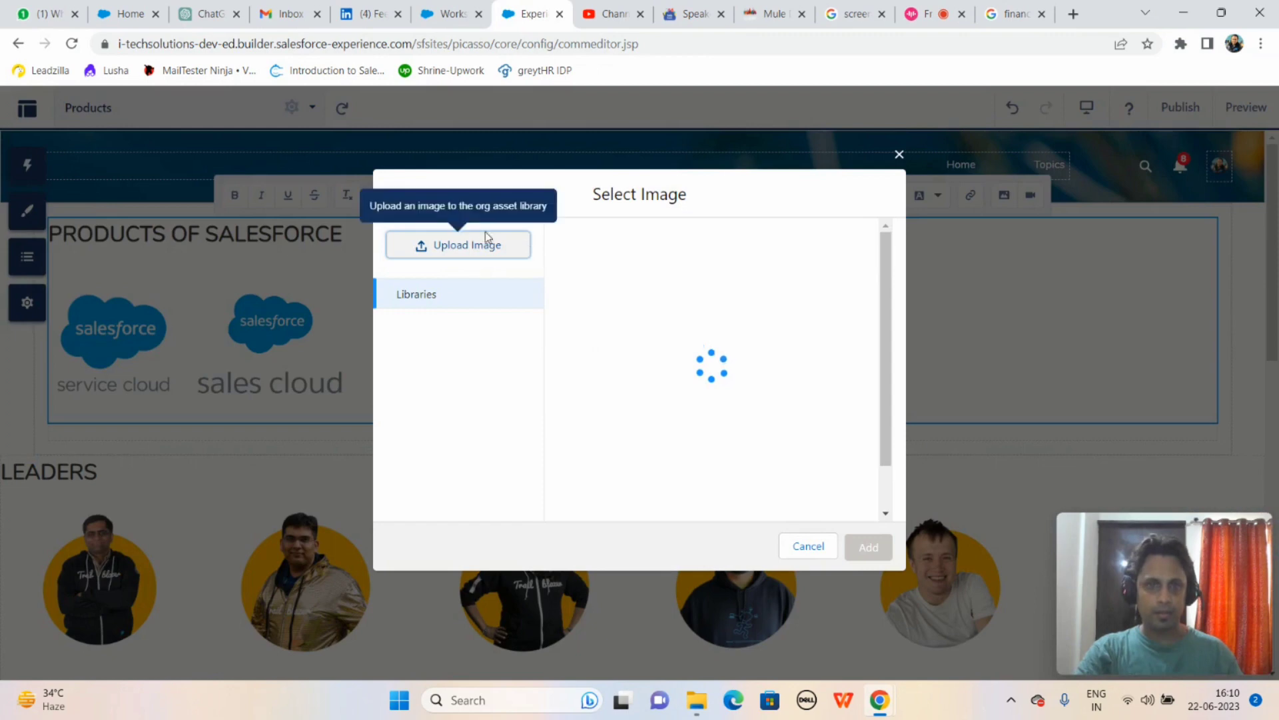
click(485, 231)
click(266, 246)
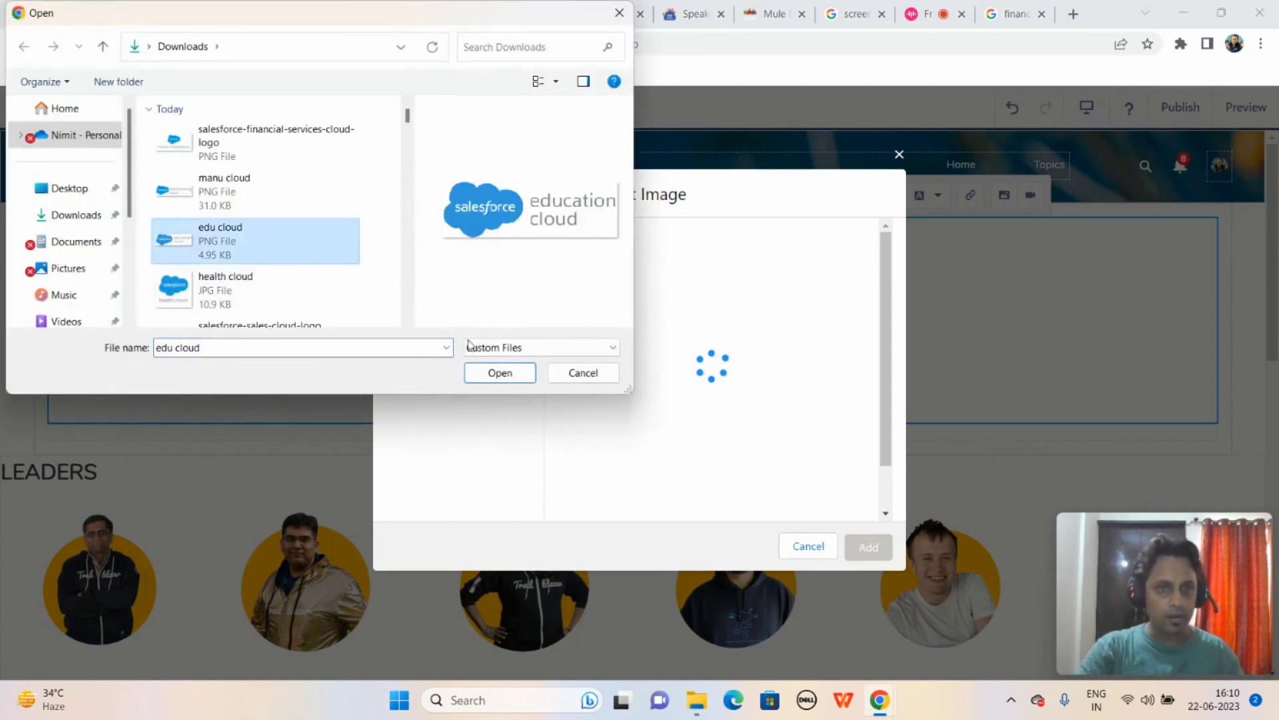
click(501, 373)
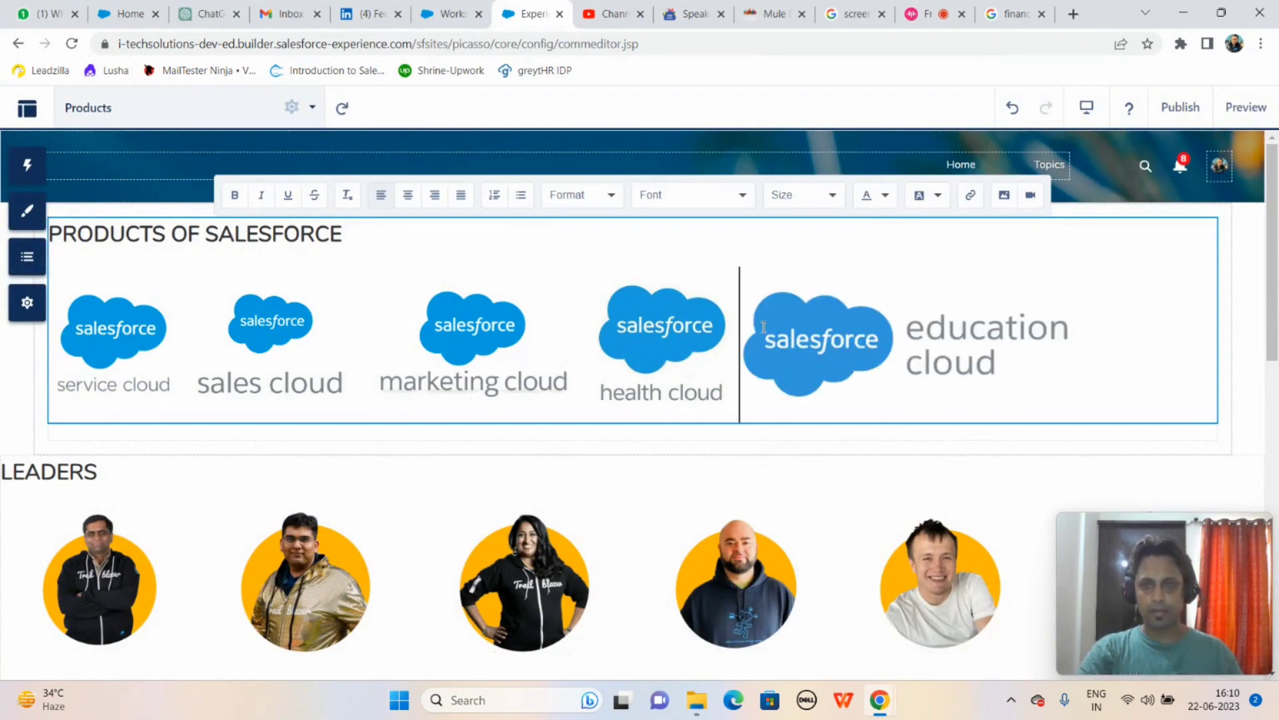
click(875, 343)
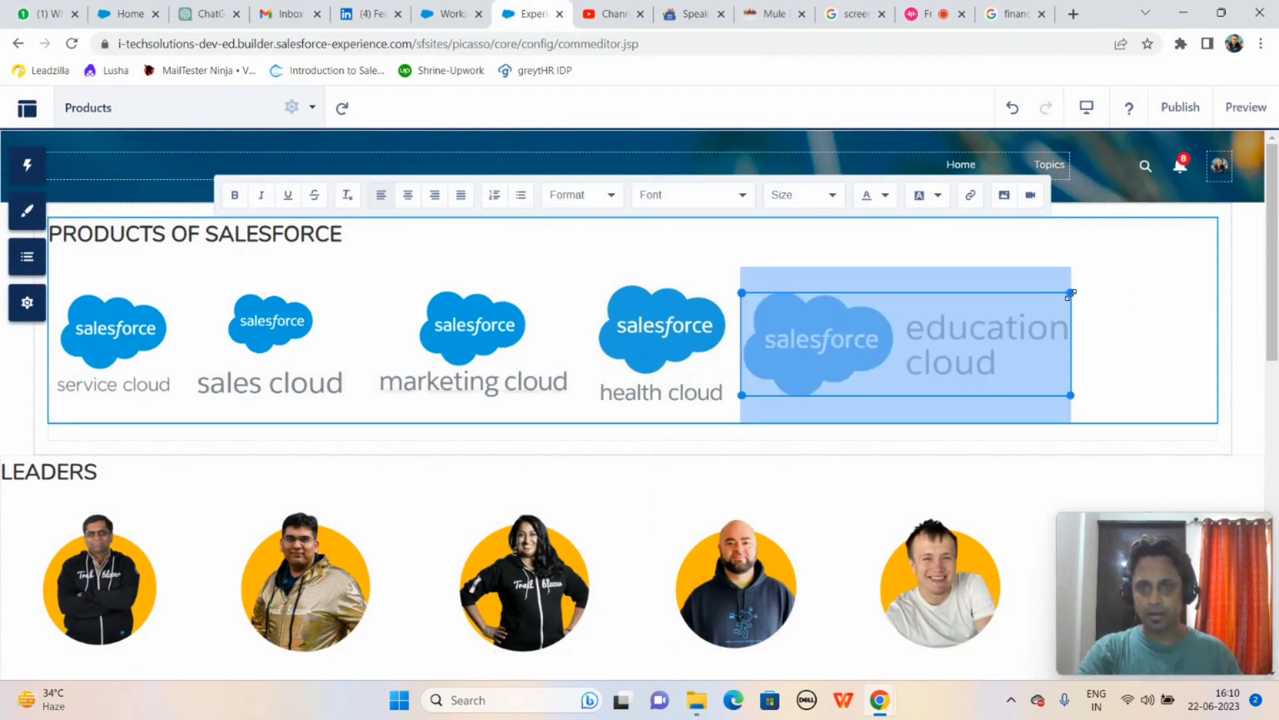
drag(1071, 293, 990, 303)
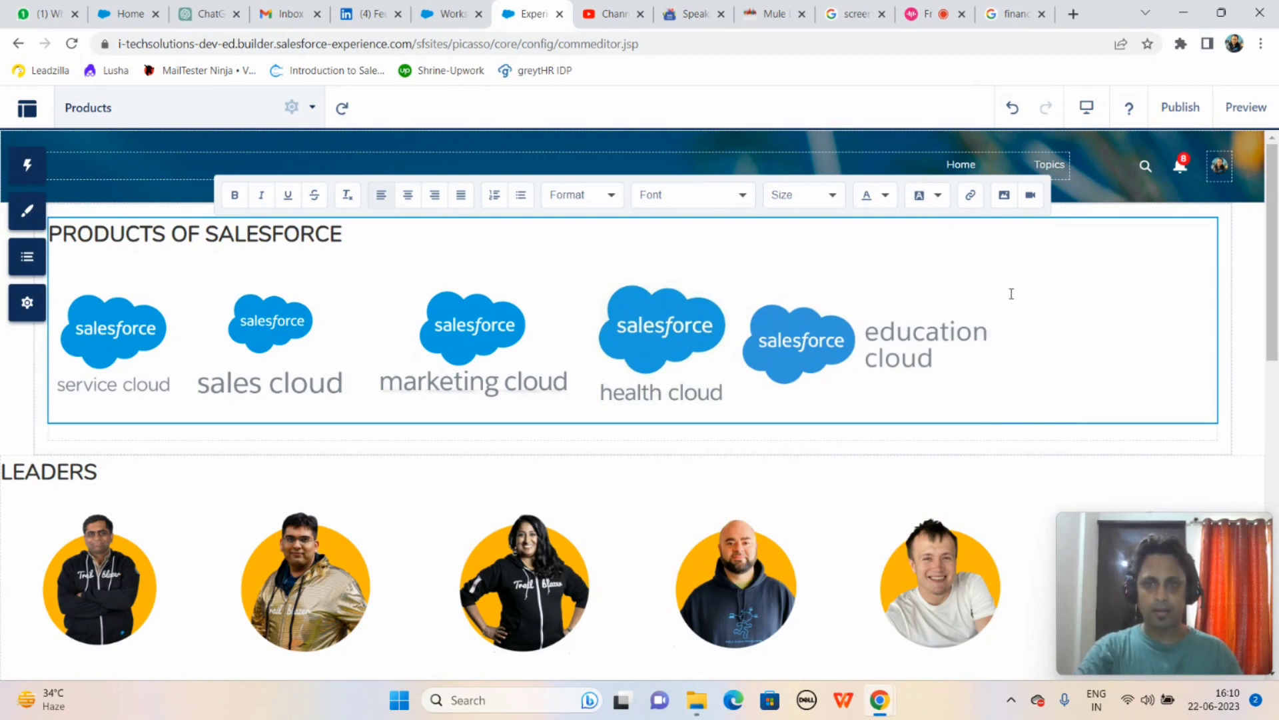
Step: Upload salesforce-financial-services-cloud-logo after the education cloud logo, shrink it slightly and place the text cursor after it
click(1003, 195)
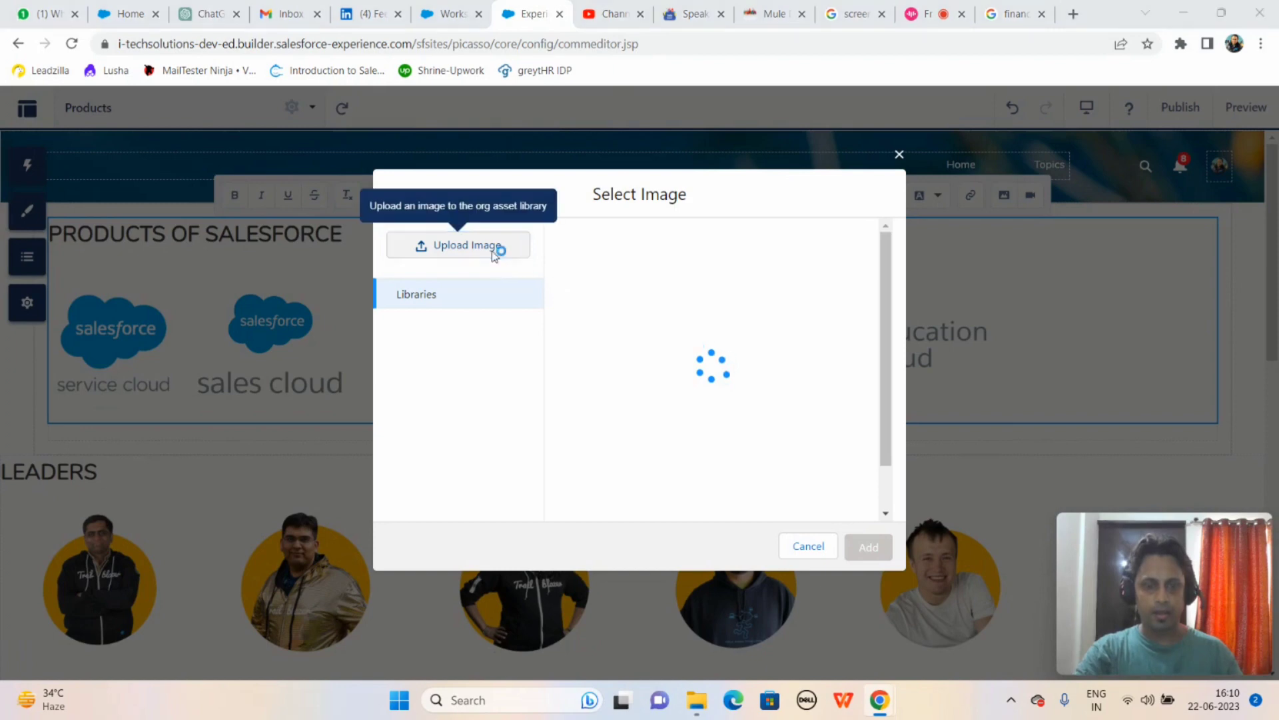
click(496, 250)
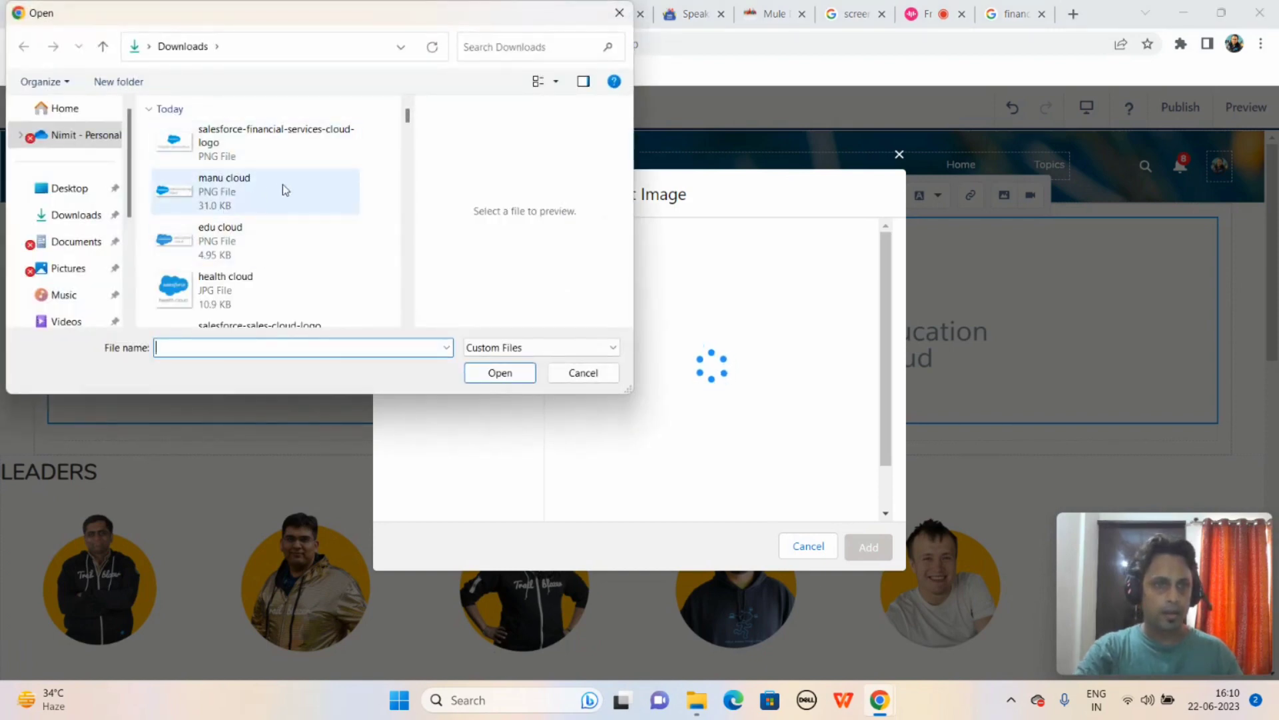
click(276, 143)
click(500, 372)
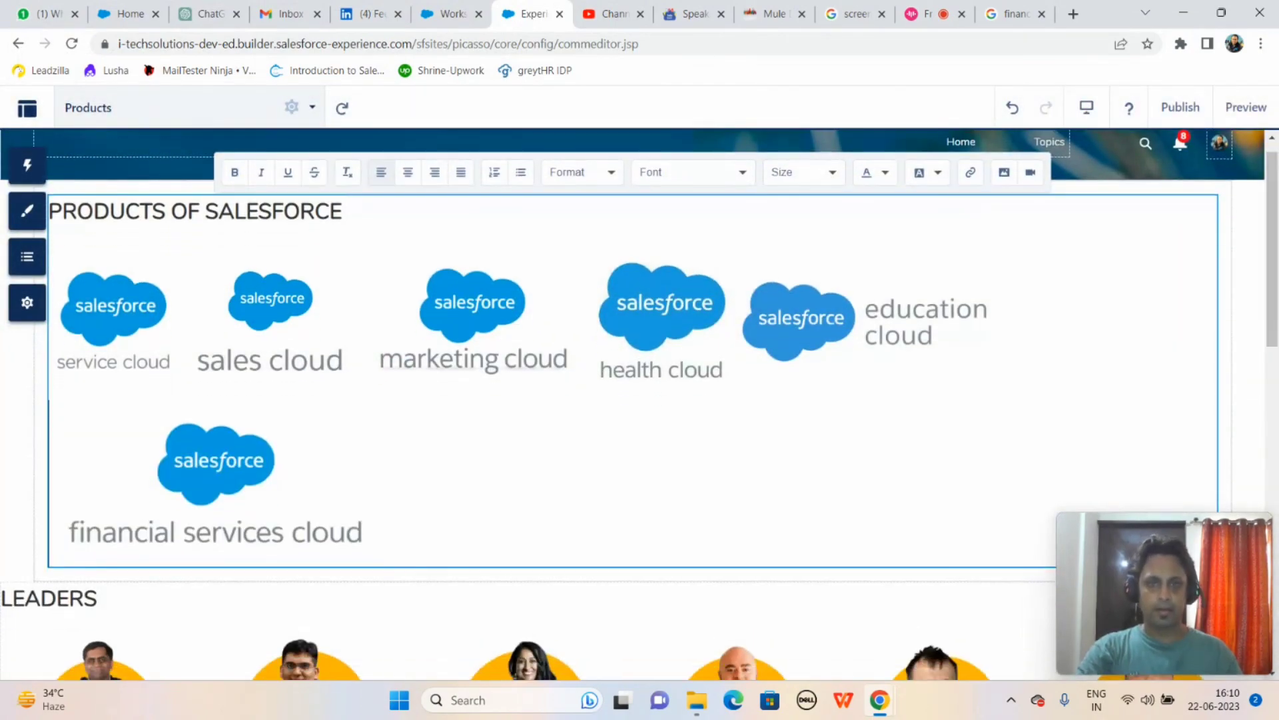
click(207, 468)
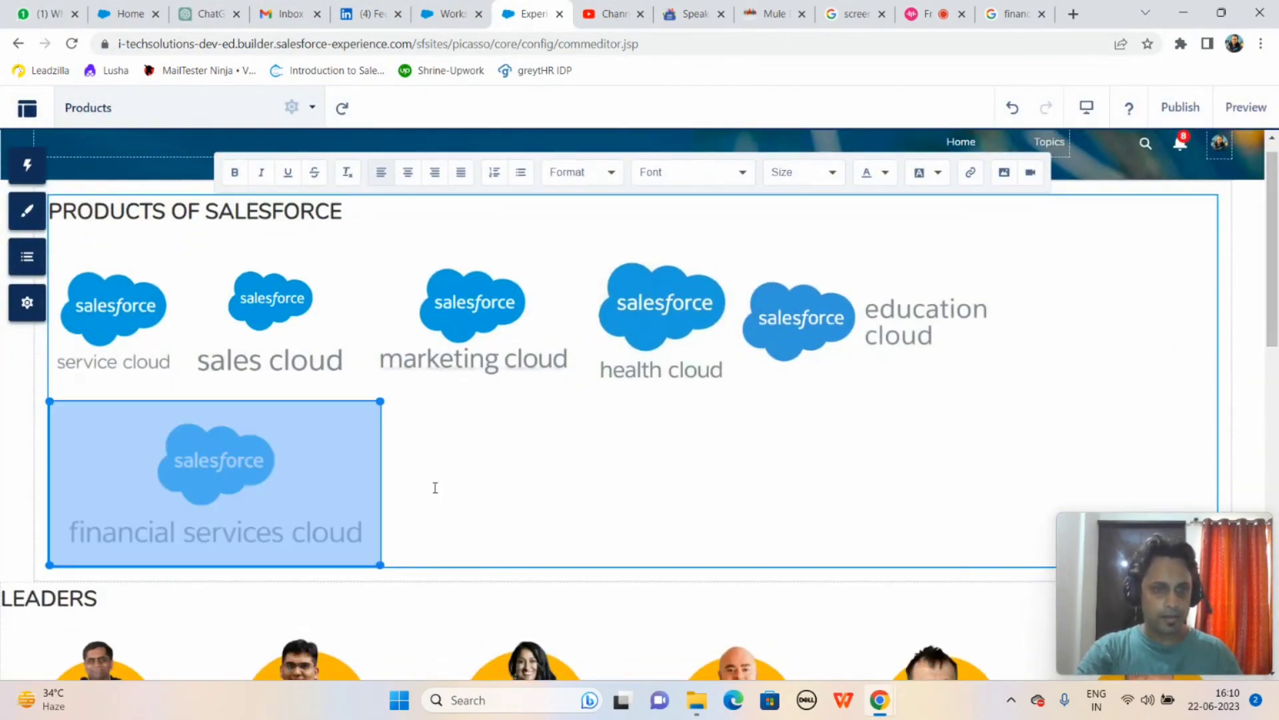
drag(381, 401, 321, 445)
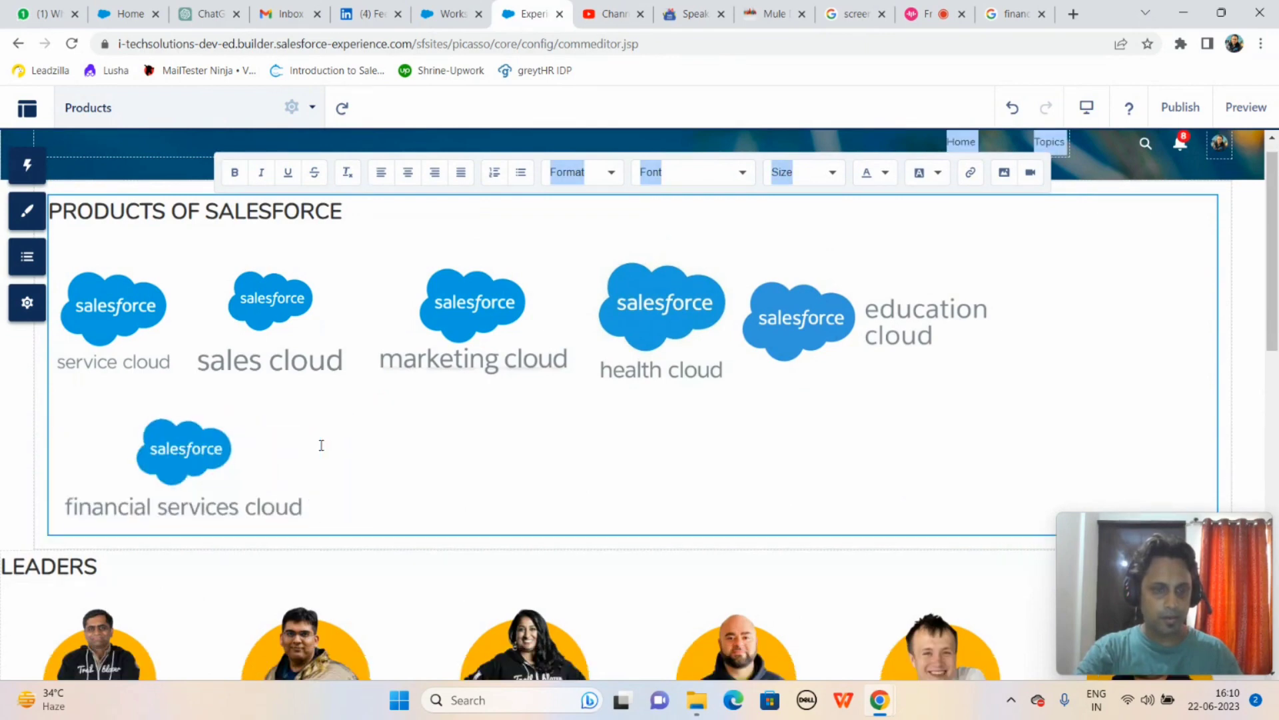
click(395, 470)
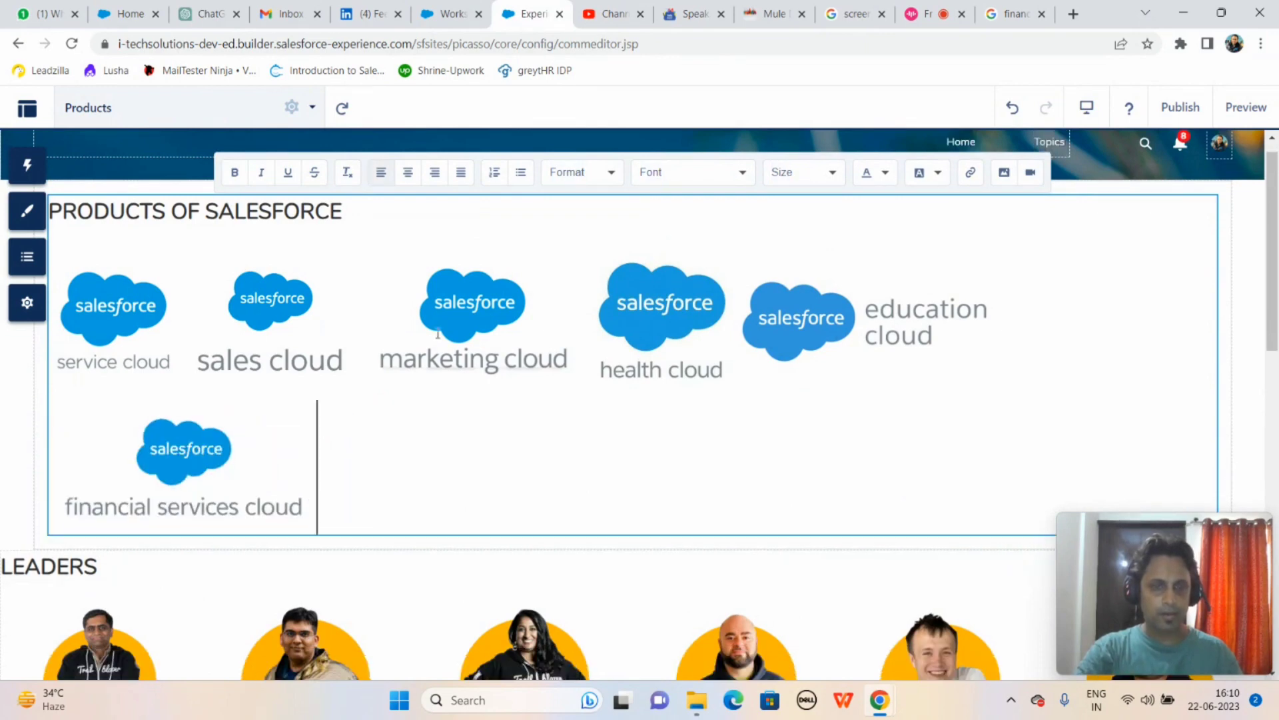
Step: Upload the manu cloud image beside the financial services cloud logo and shrink it to about two thirds of its width
click(1004, 175)
click(508, 251)
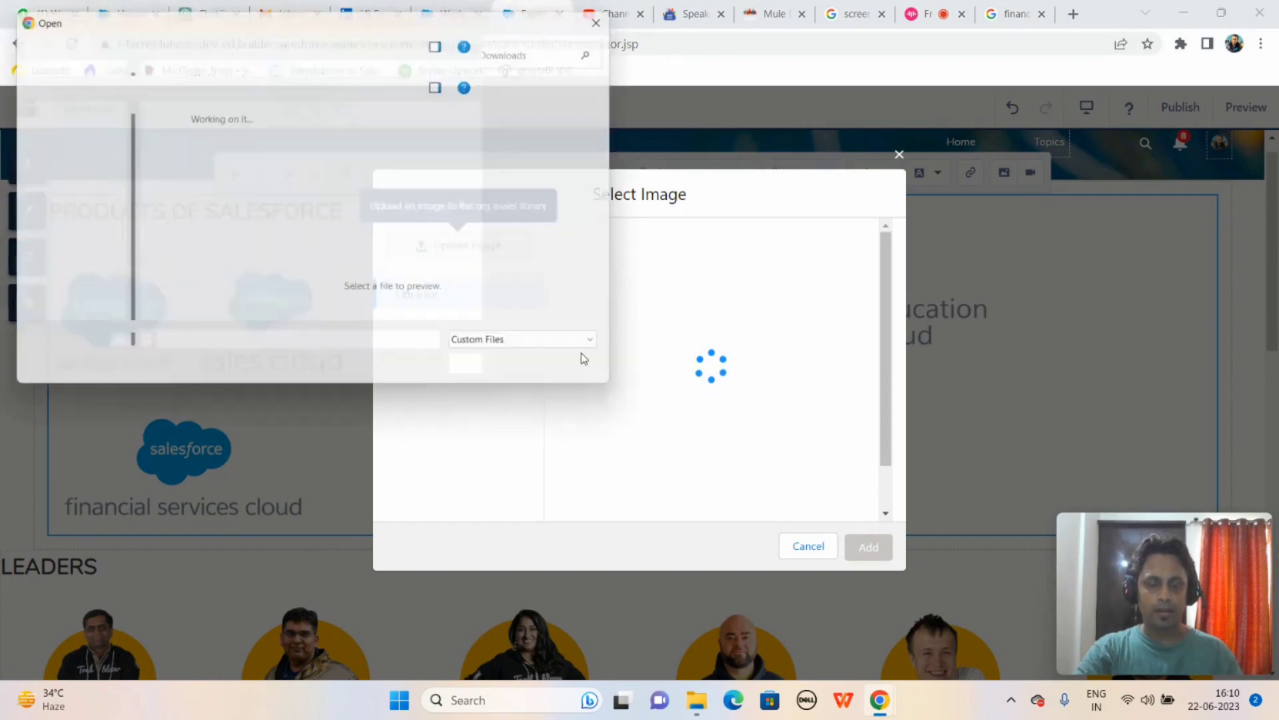
click(226, 187)
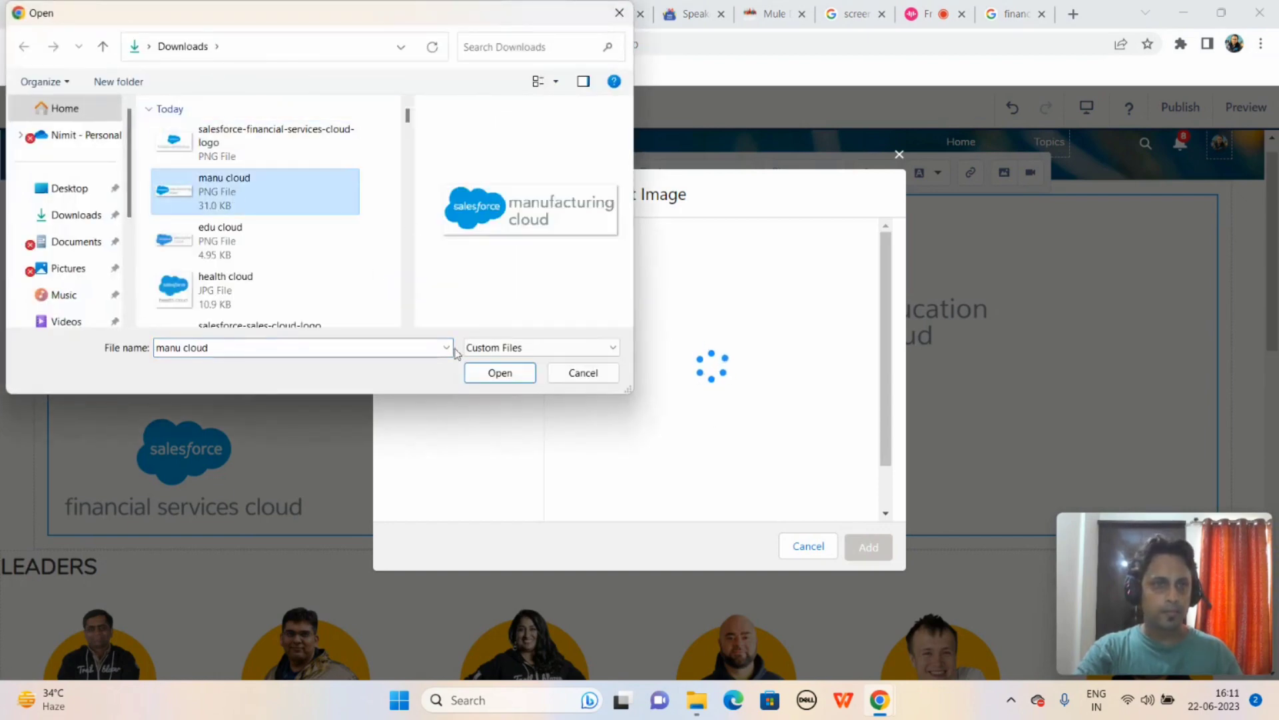
click(493, 373)
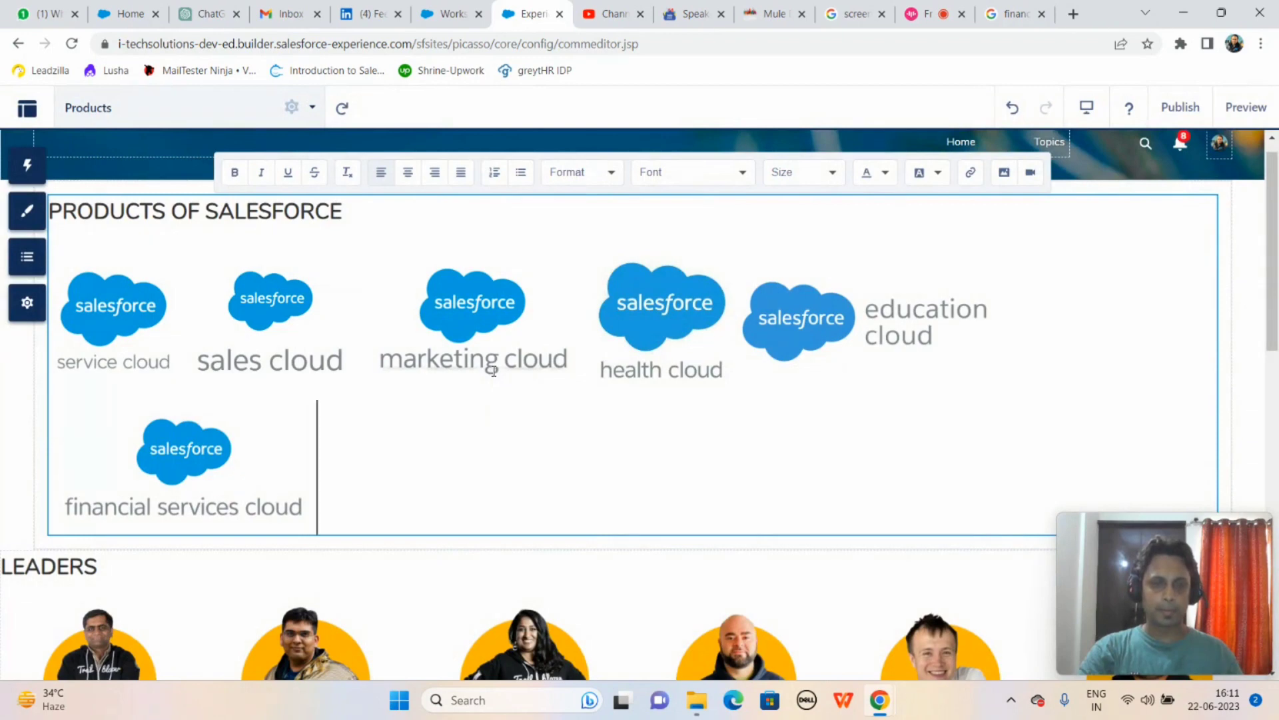
click(437, 439)
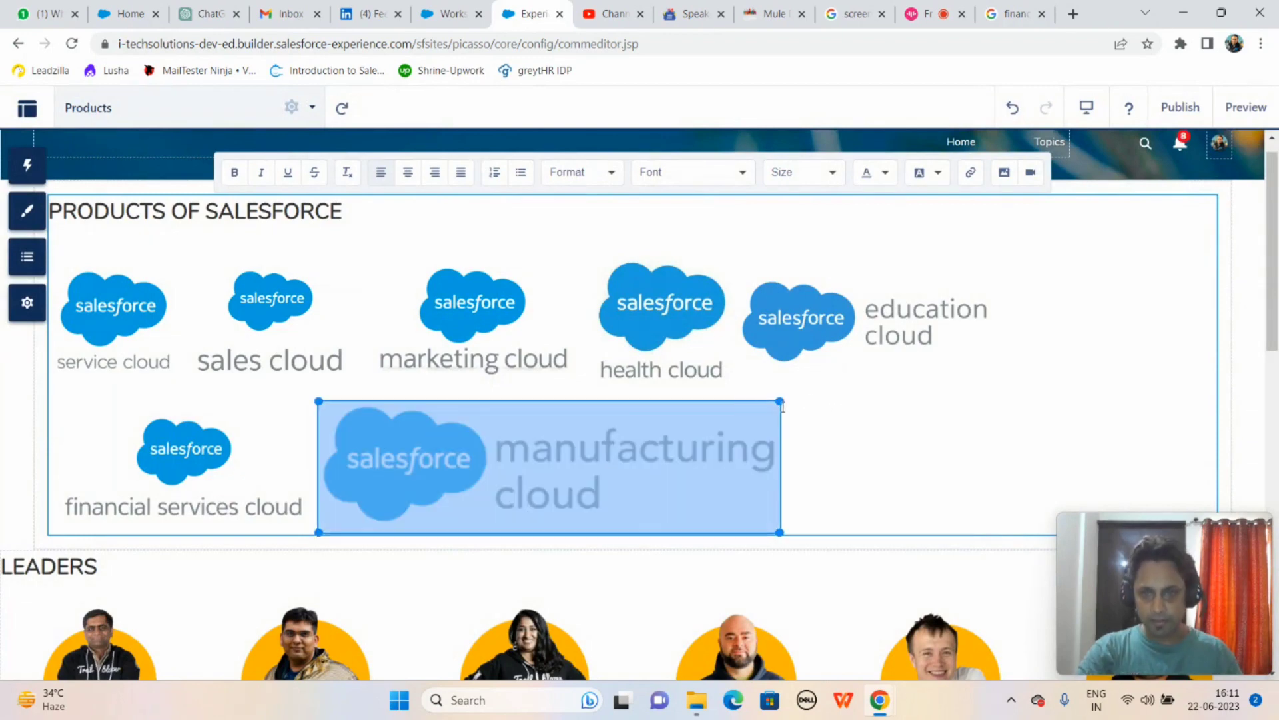
drag(777, 406, 613, 427)
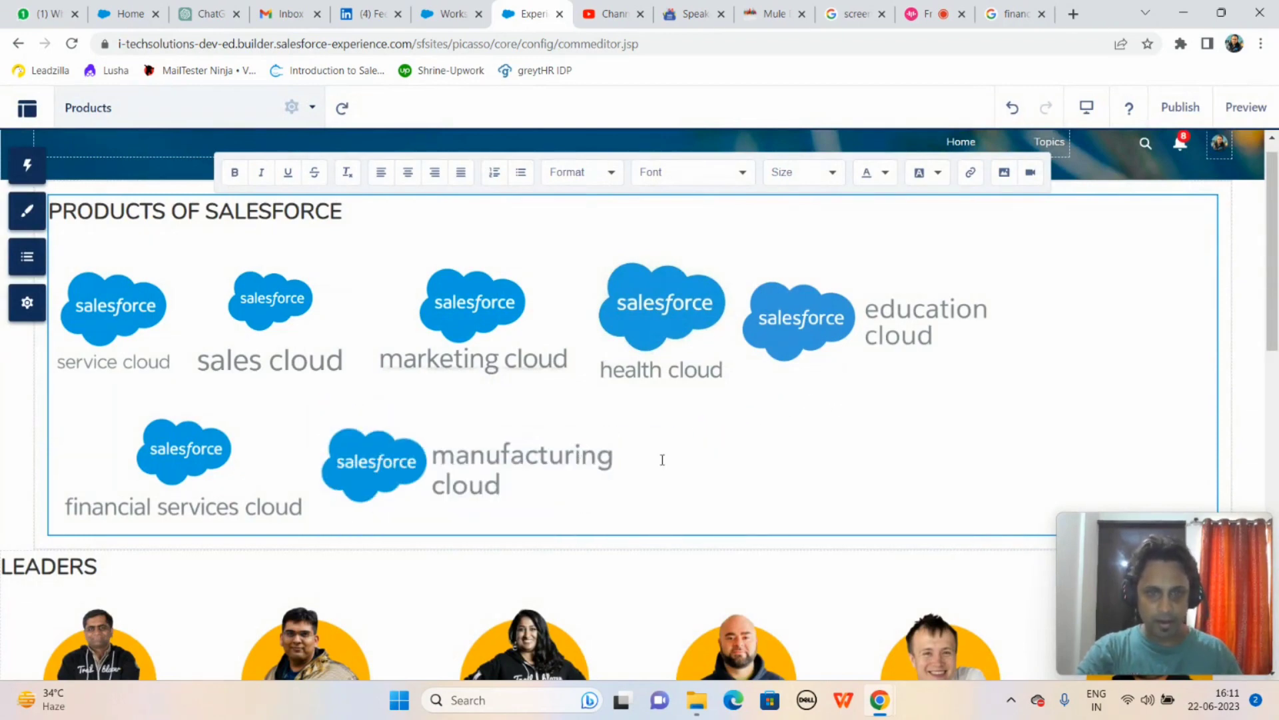
Step: Switch from the Products page to the News page in the site builder
click(663, 460)
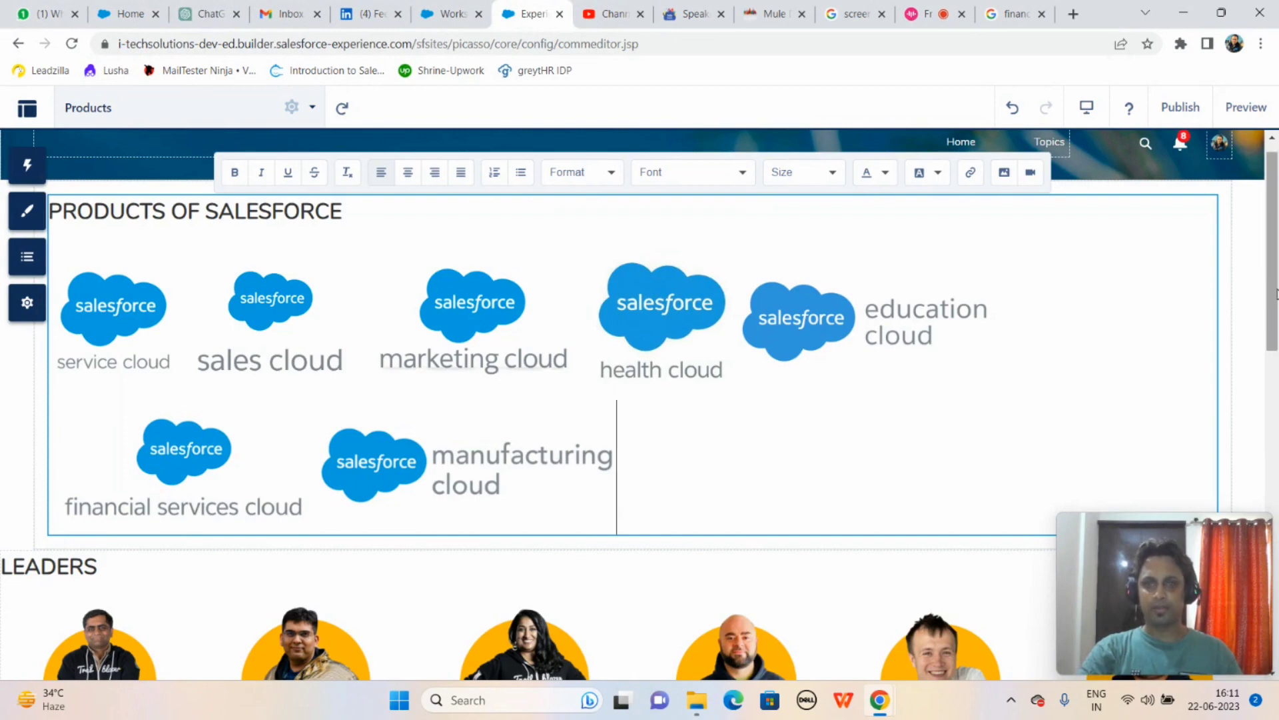
scroll(1274, 252, up, 1)
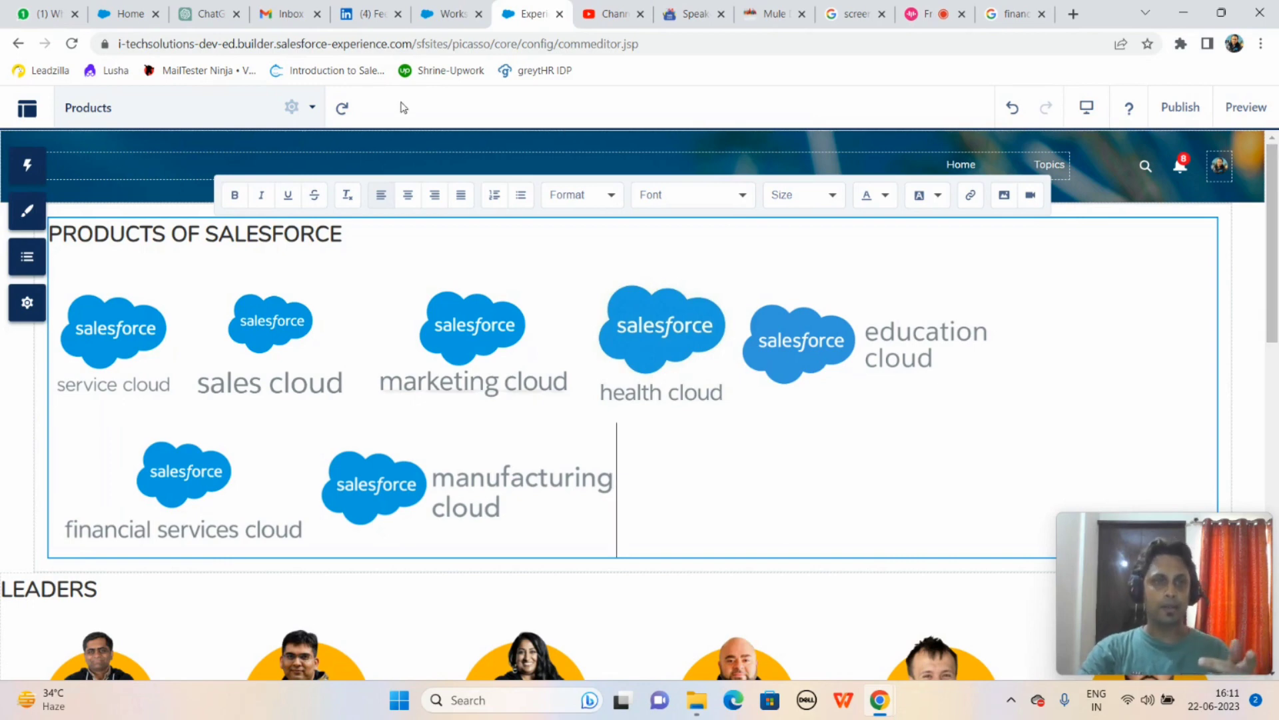
click(312, 108)
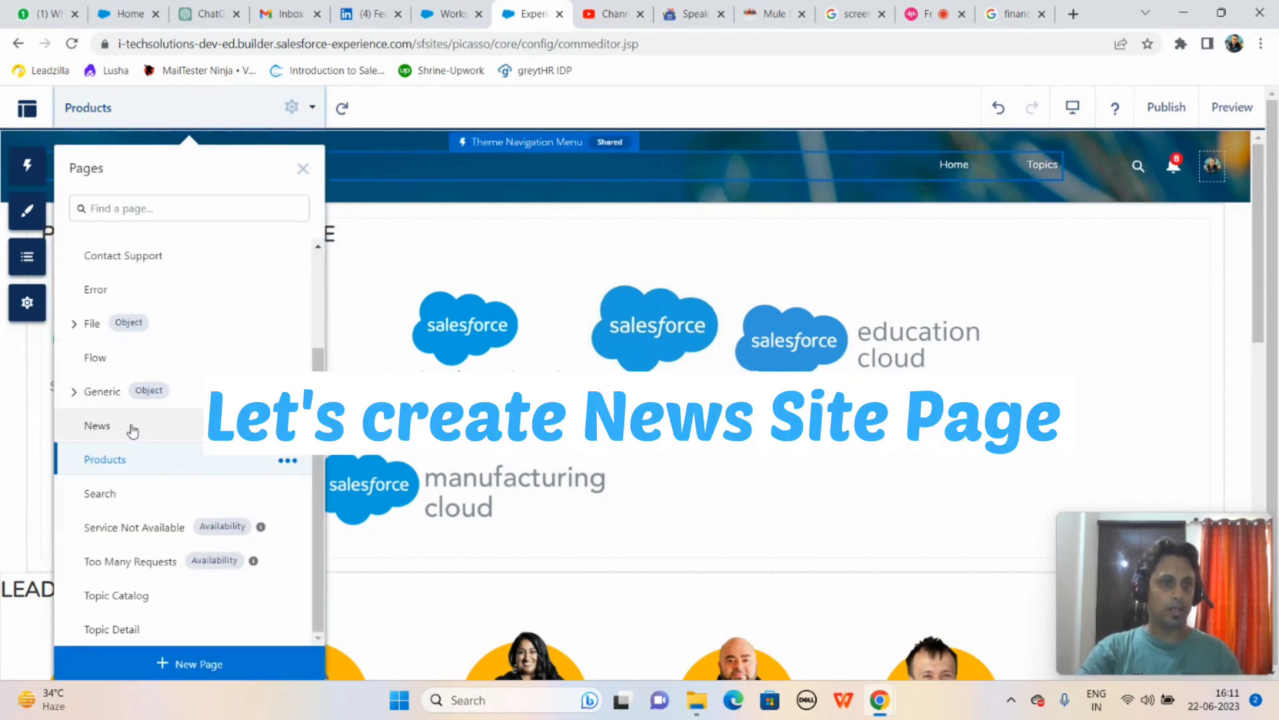
click(97, 426)
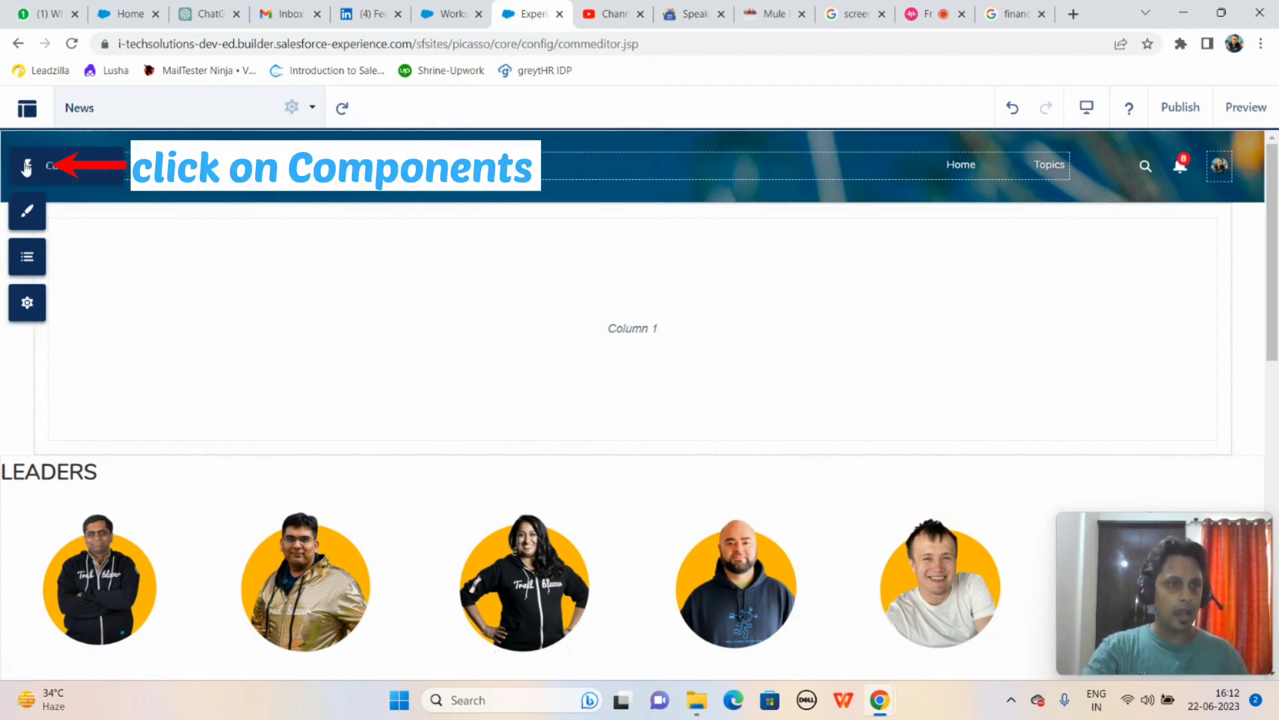
Step: Add a Rich Content Editor component to Column 1 of the News page and open its content for editing
click(26, 168)
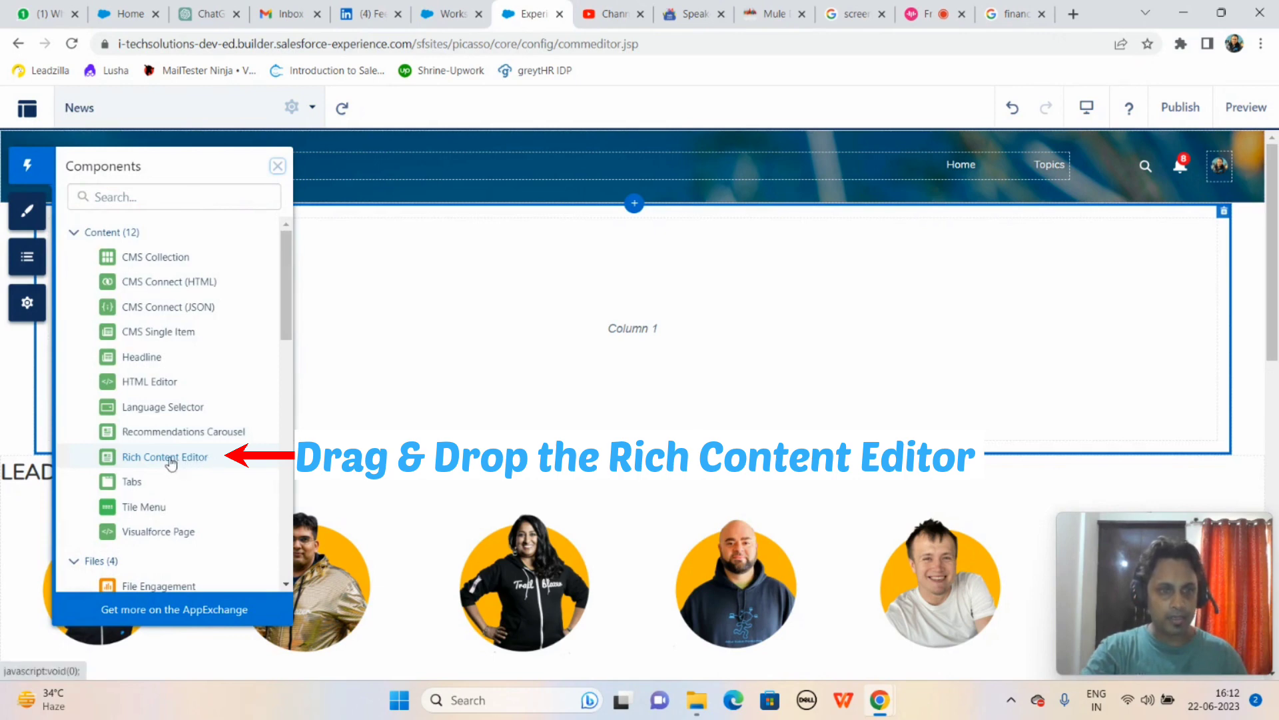
drag(172, 462, 517, 251)
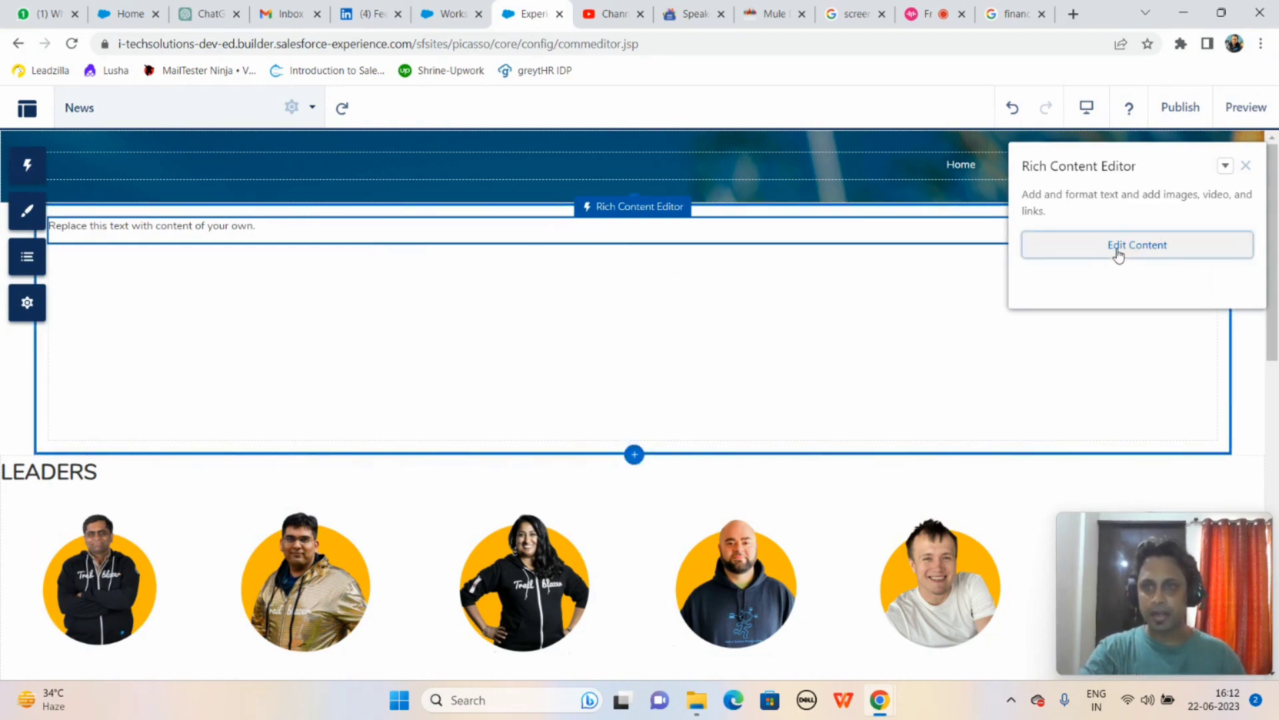
click(1119, 254)
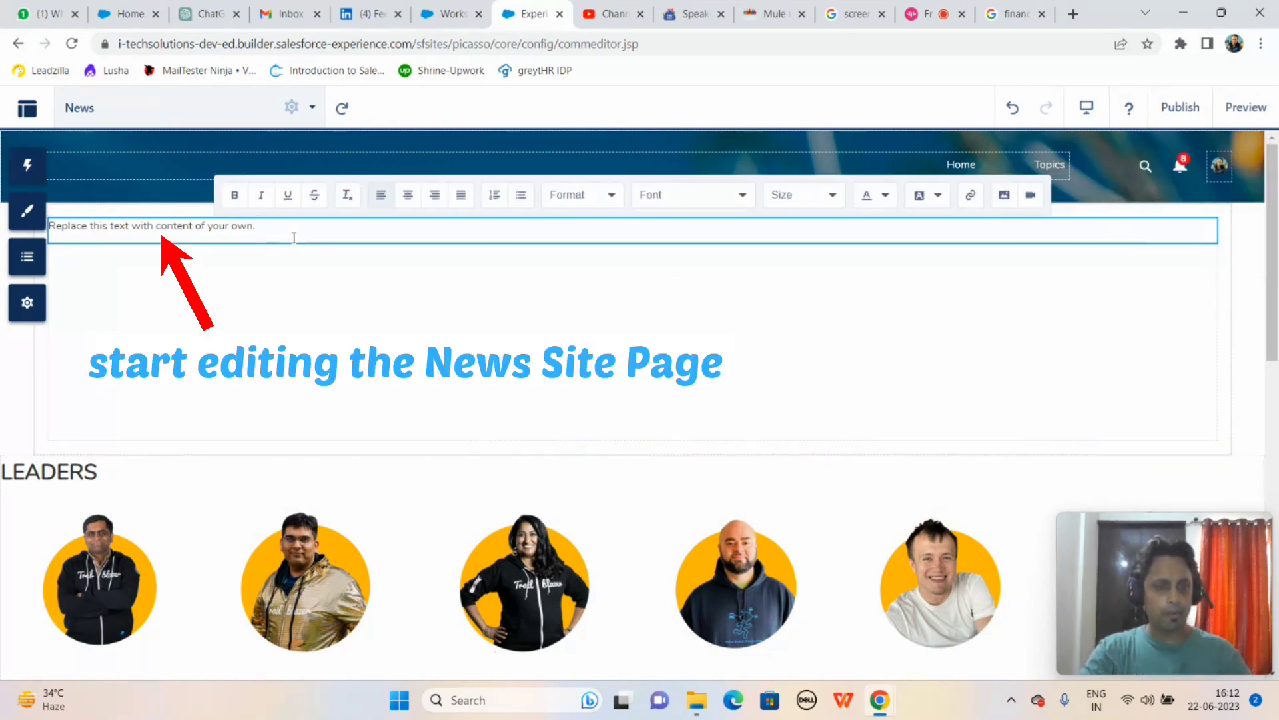
Step: Replace the placeholder text in the Rich Content Editor with the heading NEWS
key(ctrl+a)
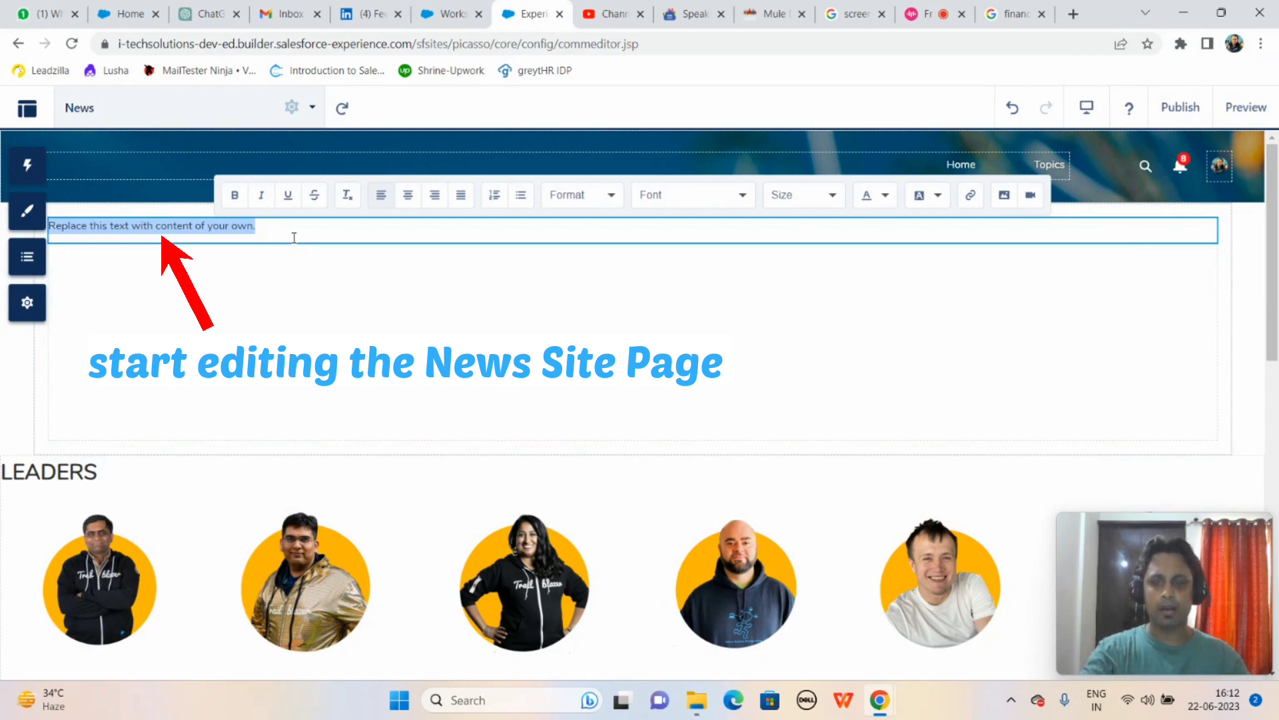
key(BackSpace)
text(ne)
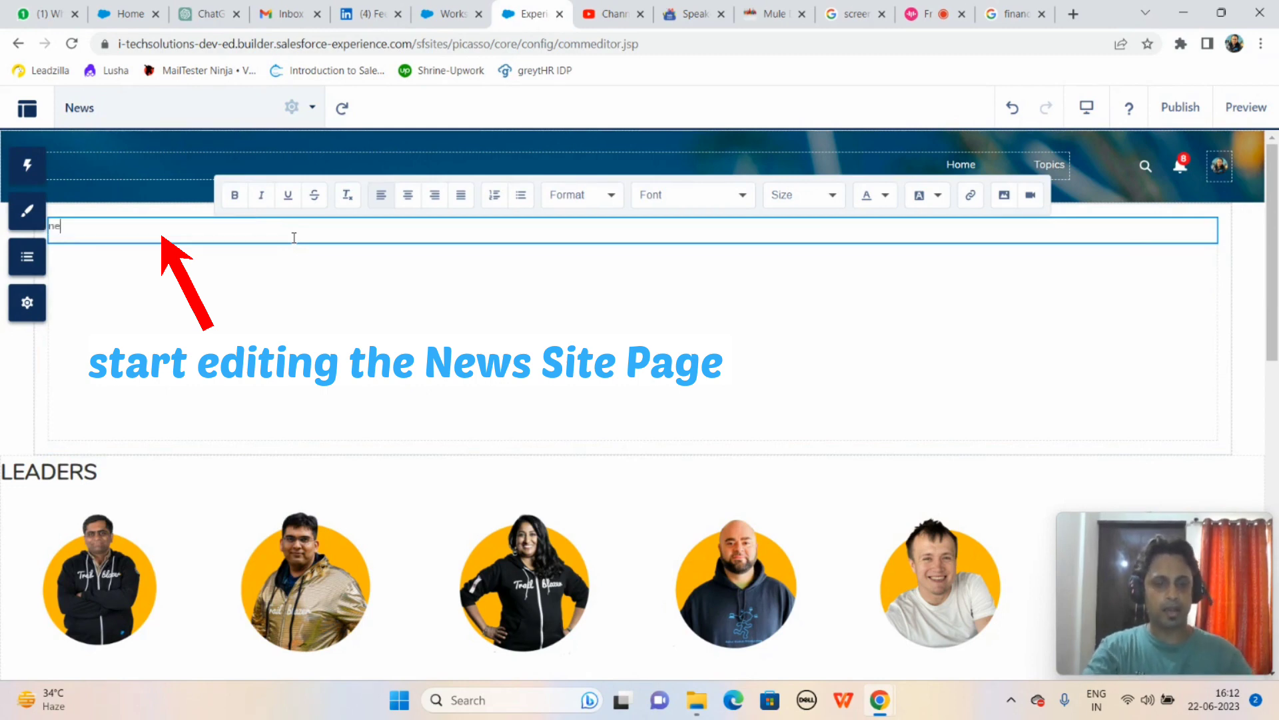
text(w)
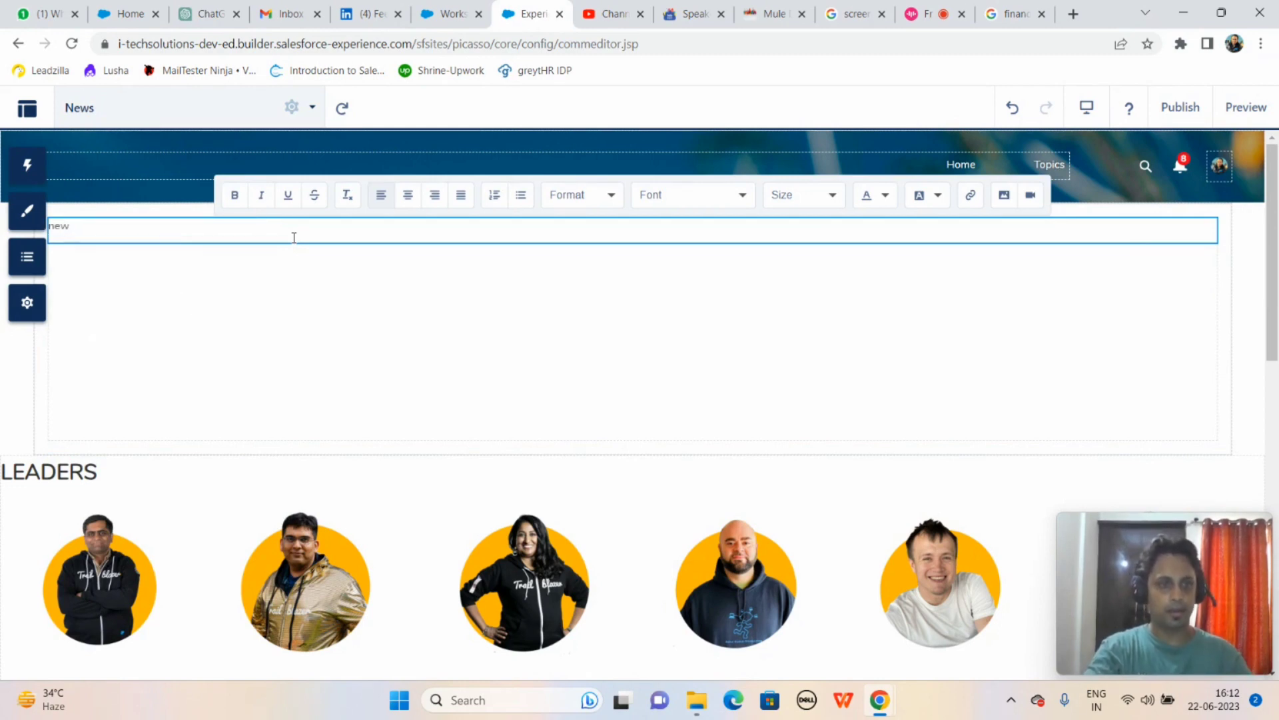
text(sNEWS)
Step: Make the NEWS heading bold and set its font size to 26px
key(ctrl+a)
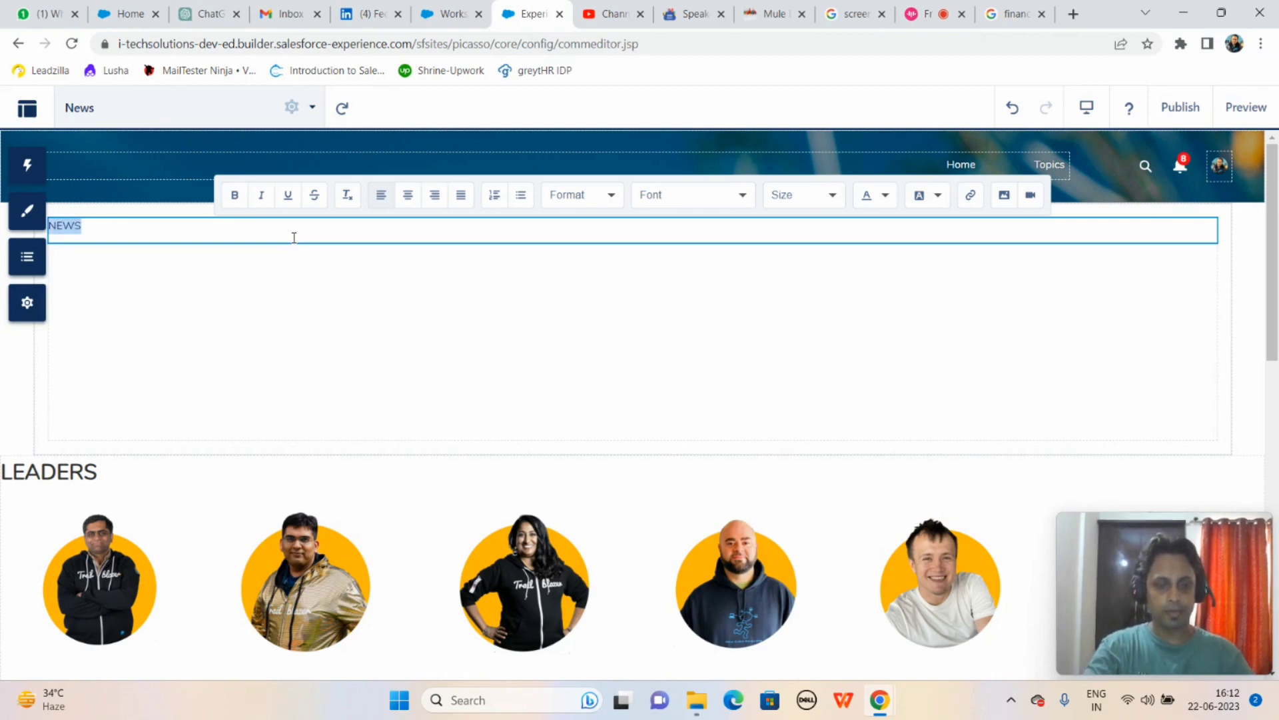
key(ctrl+b)
click(842, 203)
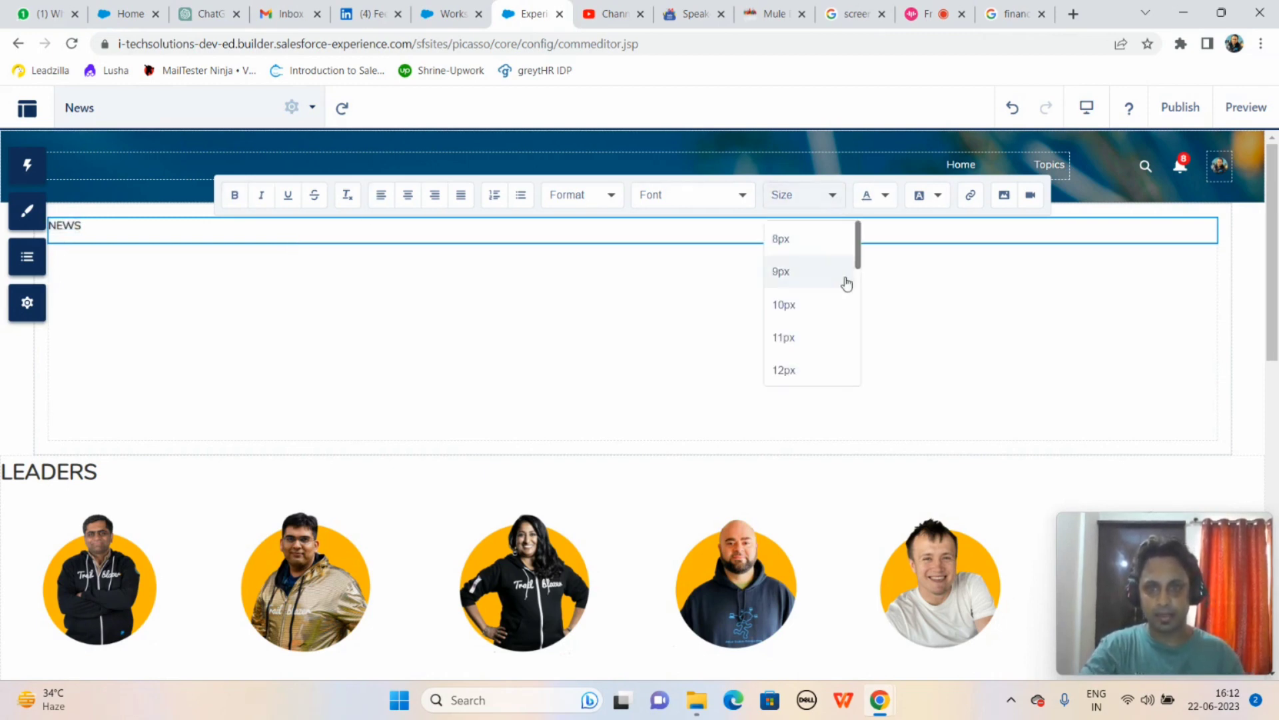
drag(857, 252, 858, 343)
click(837, 343)
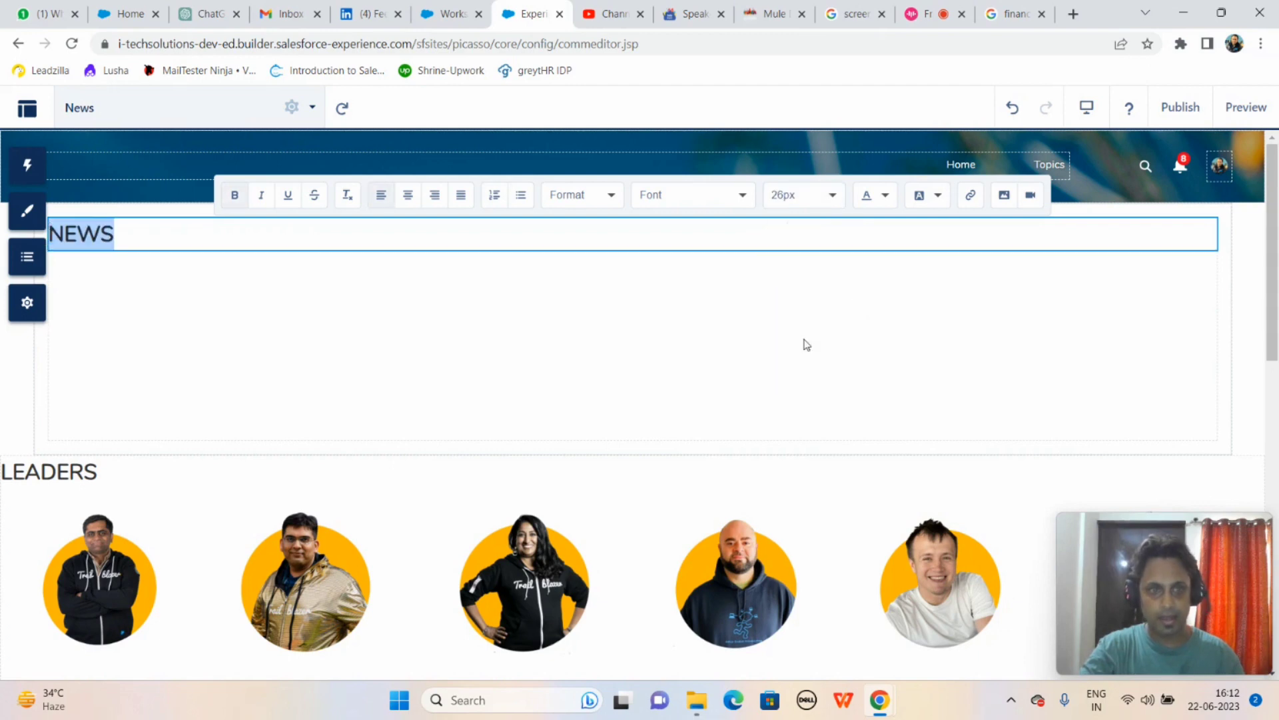
Step: Start a new line below the NEWS heading and upload the indiadreamin2023 image there
click(292, 243)
key(Return)
key(Return)
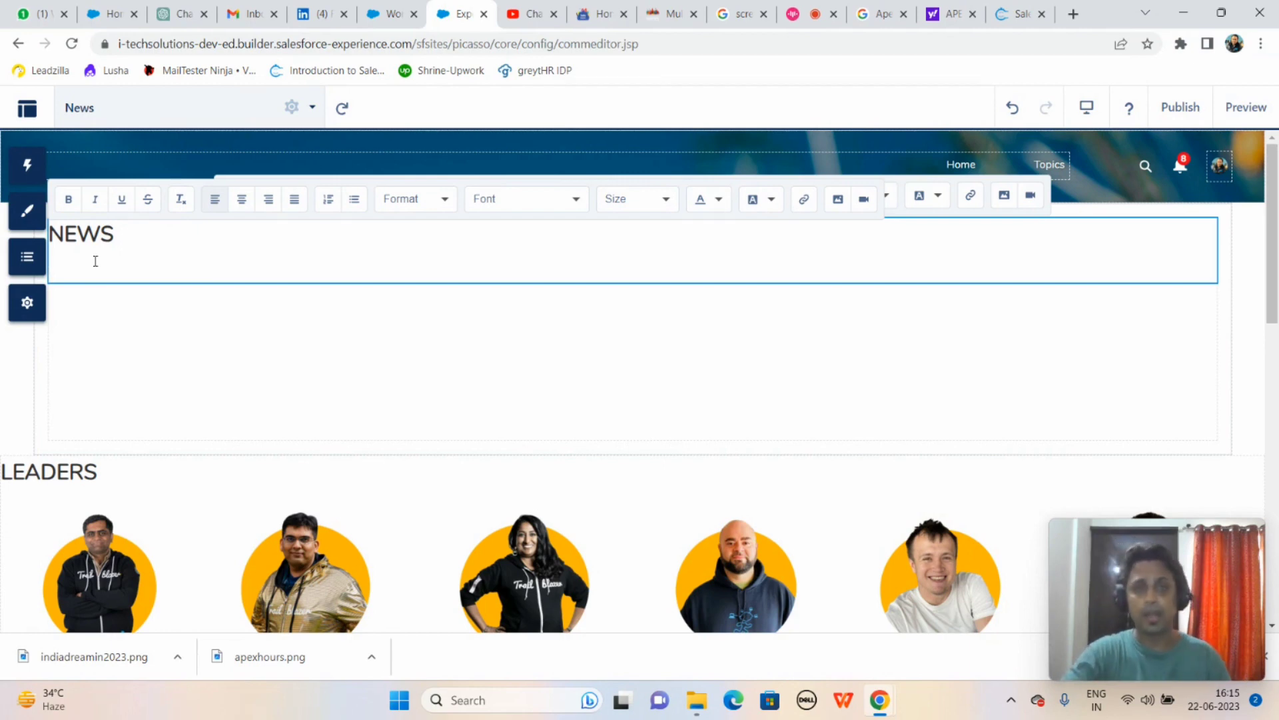
click(1004, 196)
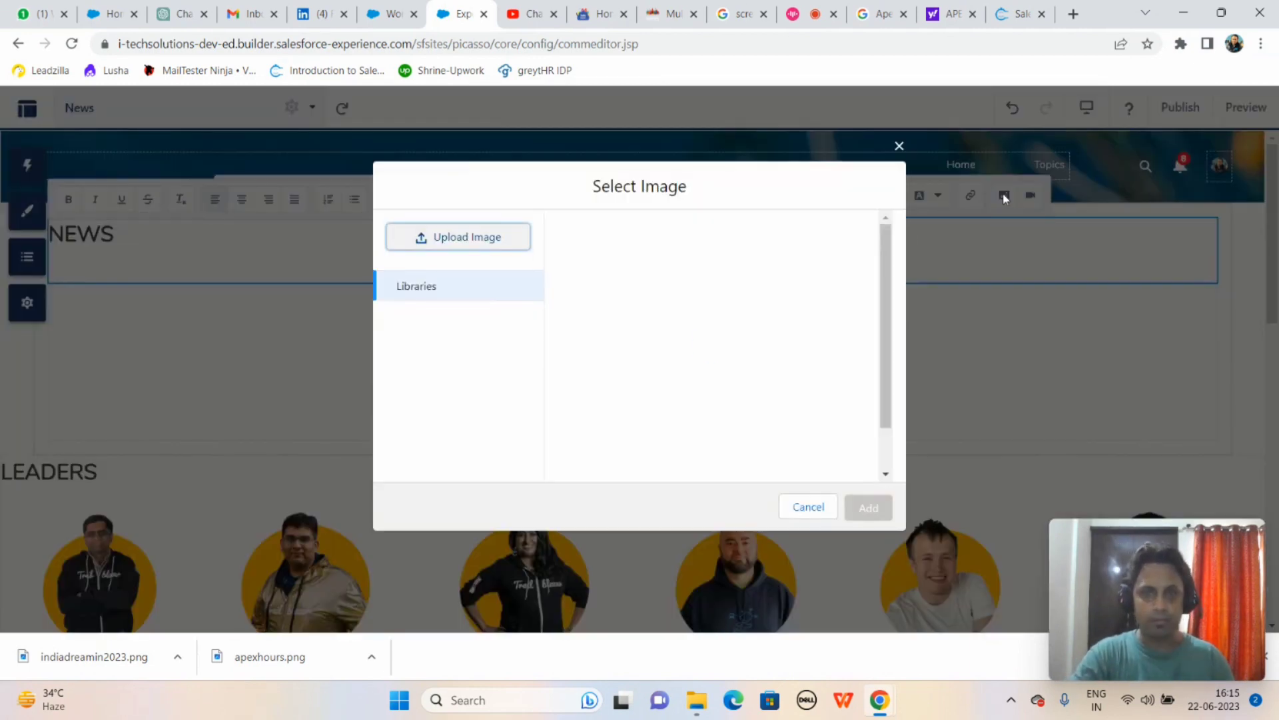
click(497, 238)
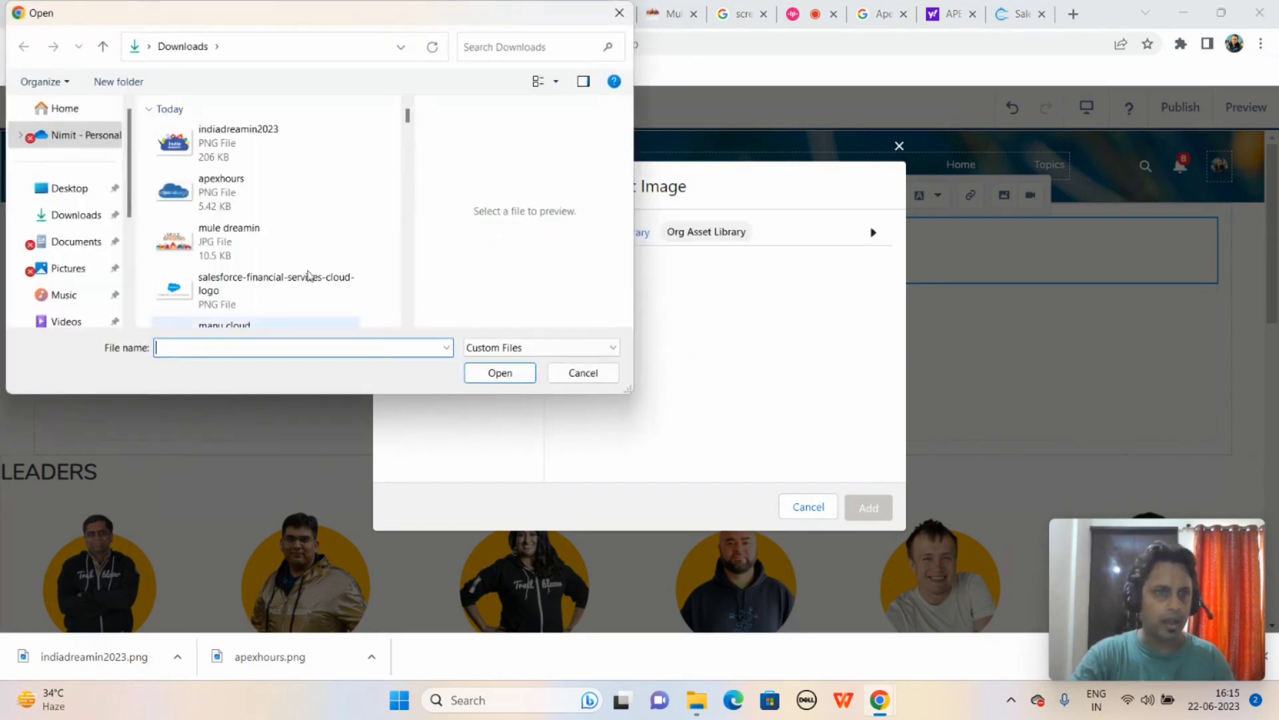
click(238, 141)
click(493, 373)
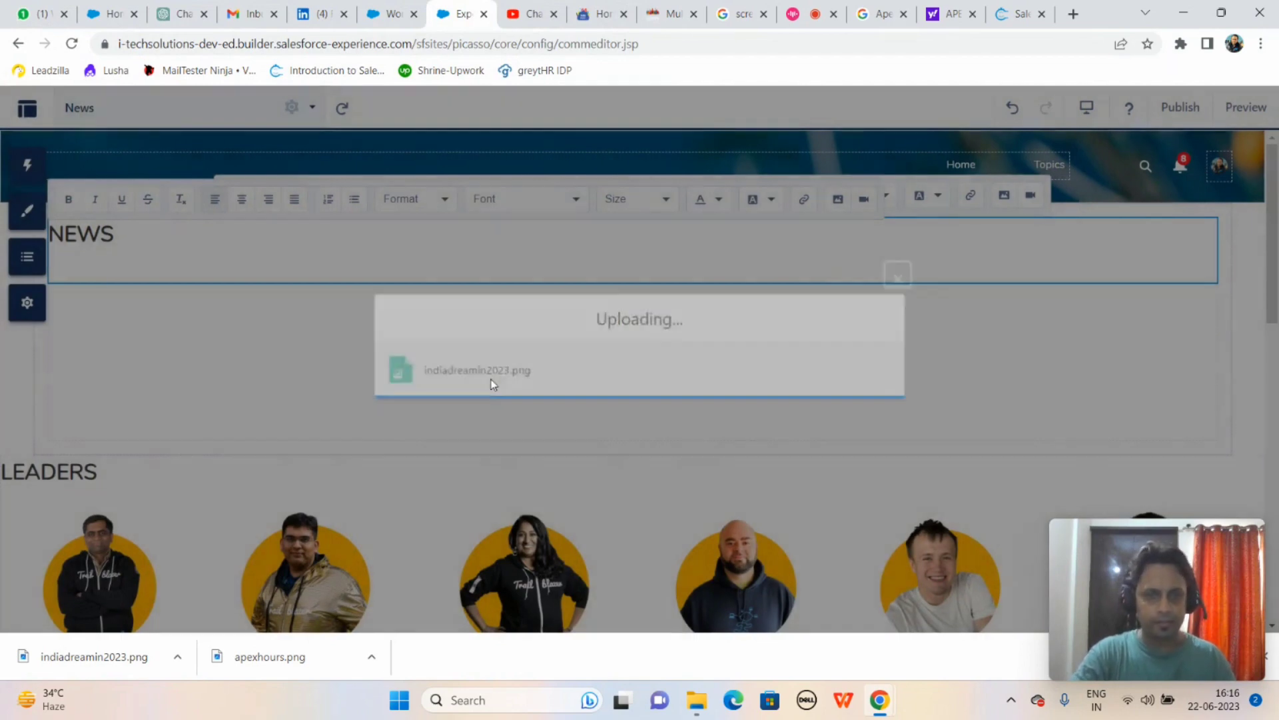
Step: Dismiss the browser's downloads bar and shrink the India Dreamin image to about one eighth of its width
drag(1102, 543, 1169, 565)
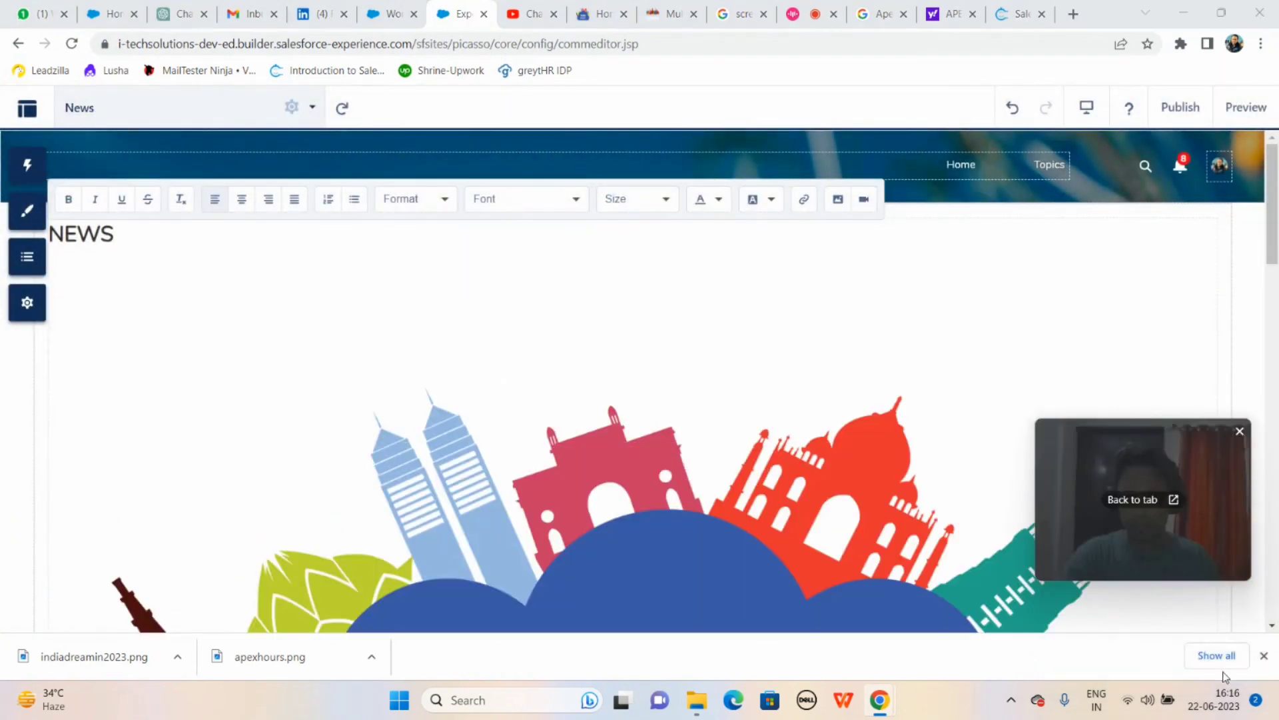
click(1264, 656)
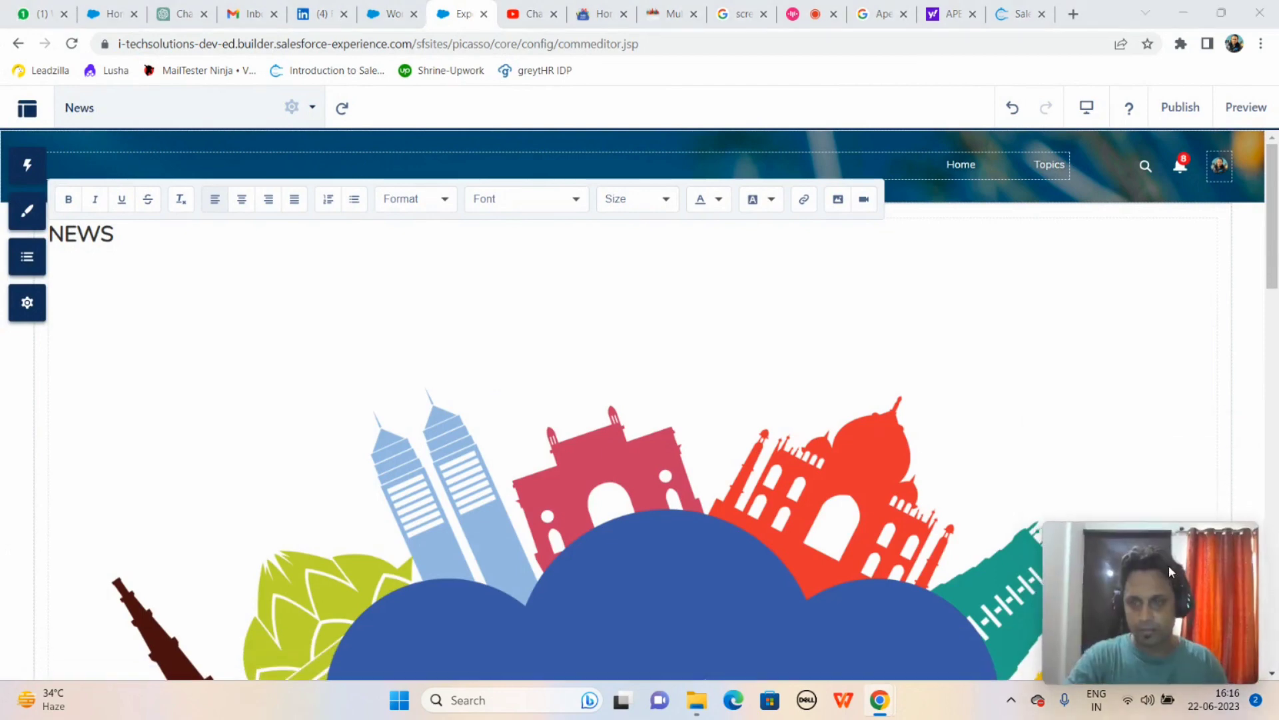
drag(1273, 228, 1272, 273)
click(793, 393)
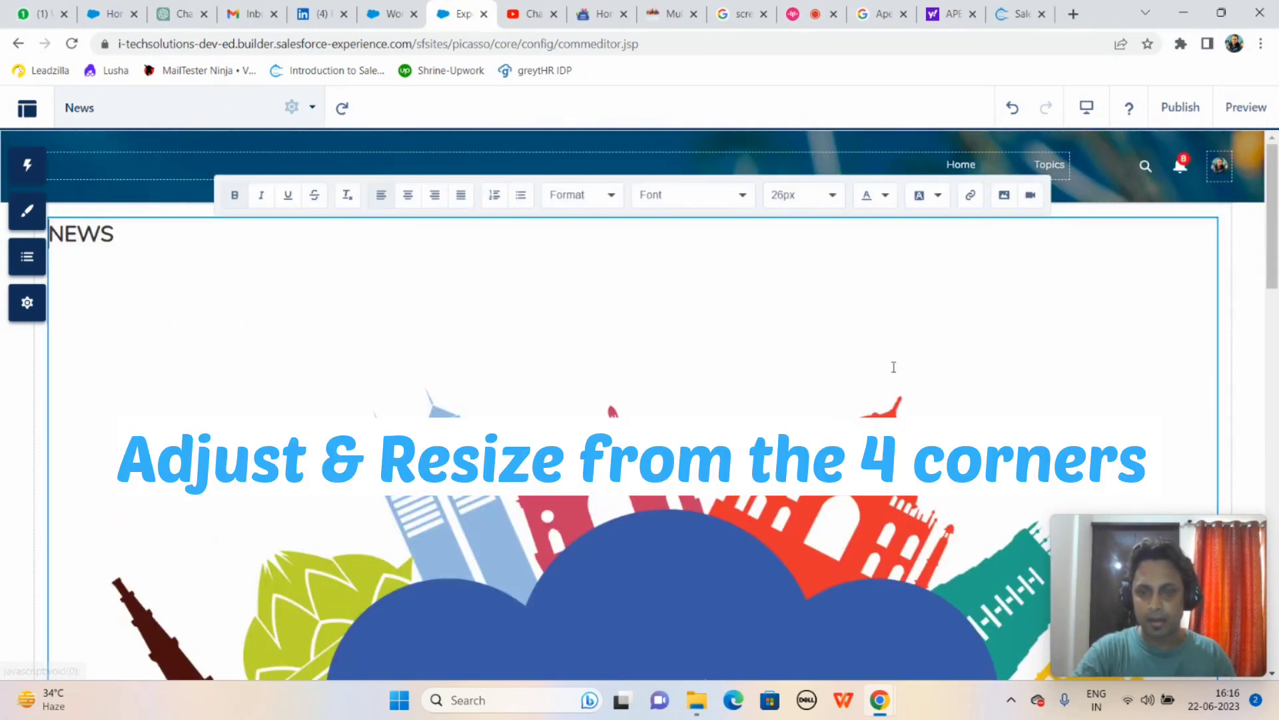
click(854, 568)
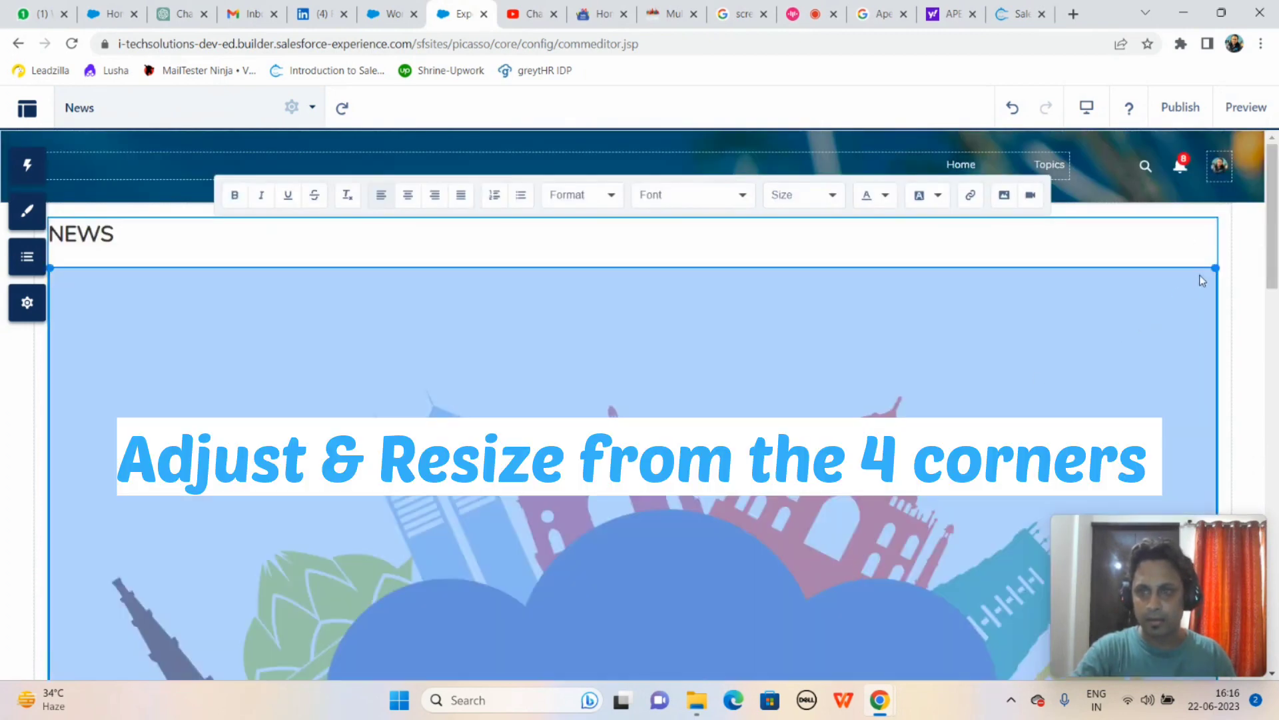
drag(1215, 268, 743, 613)
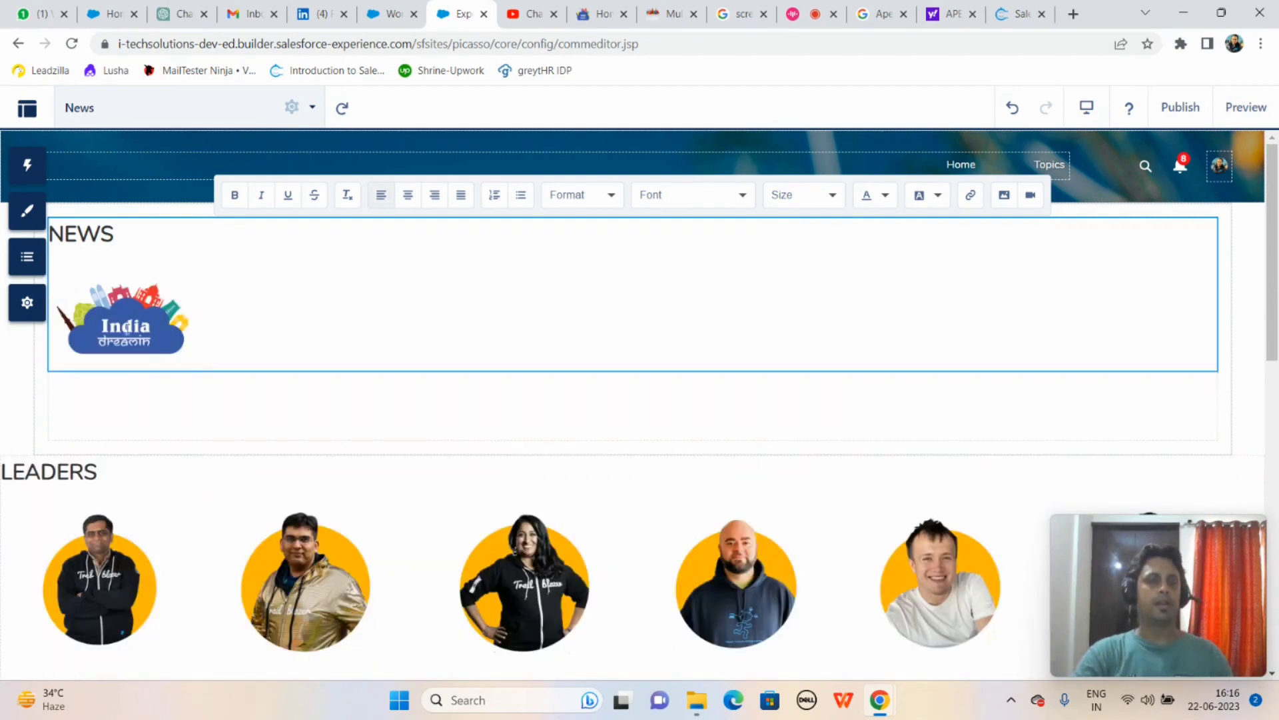
click(117, 333)
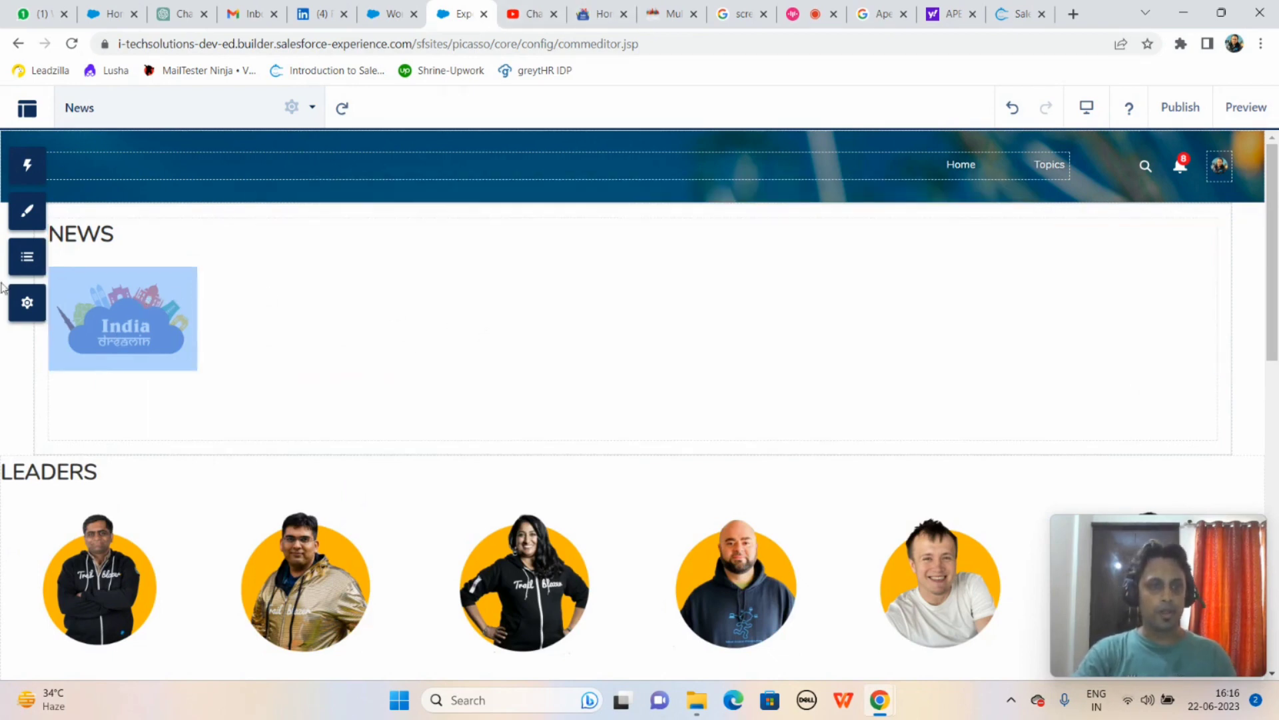
click(406, 344)
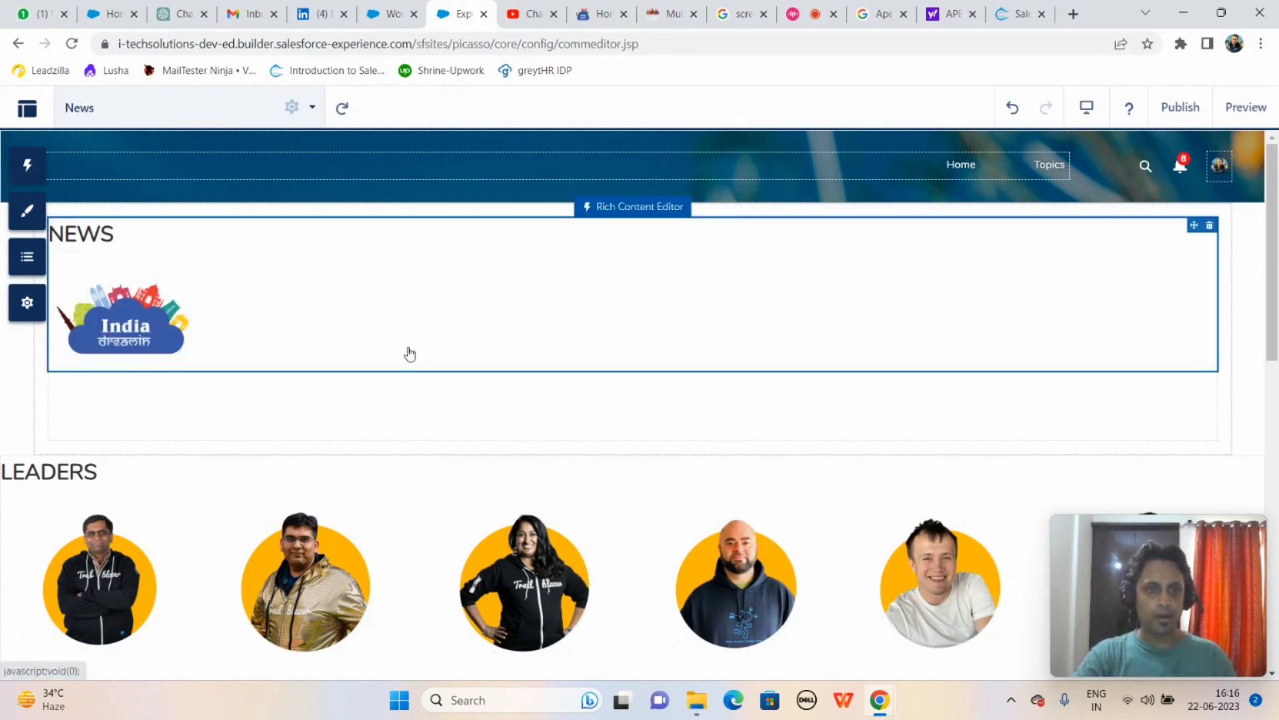
click(142, 320)
click(142, 321)
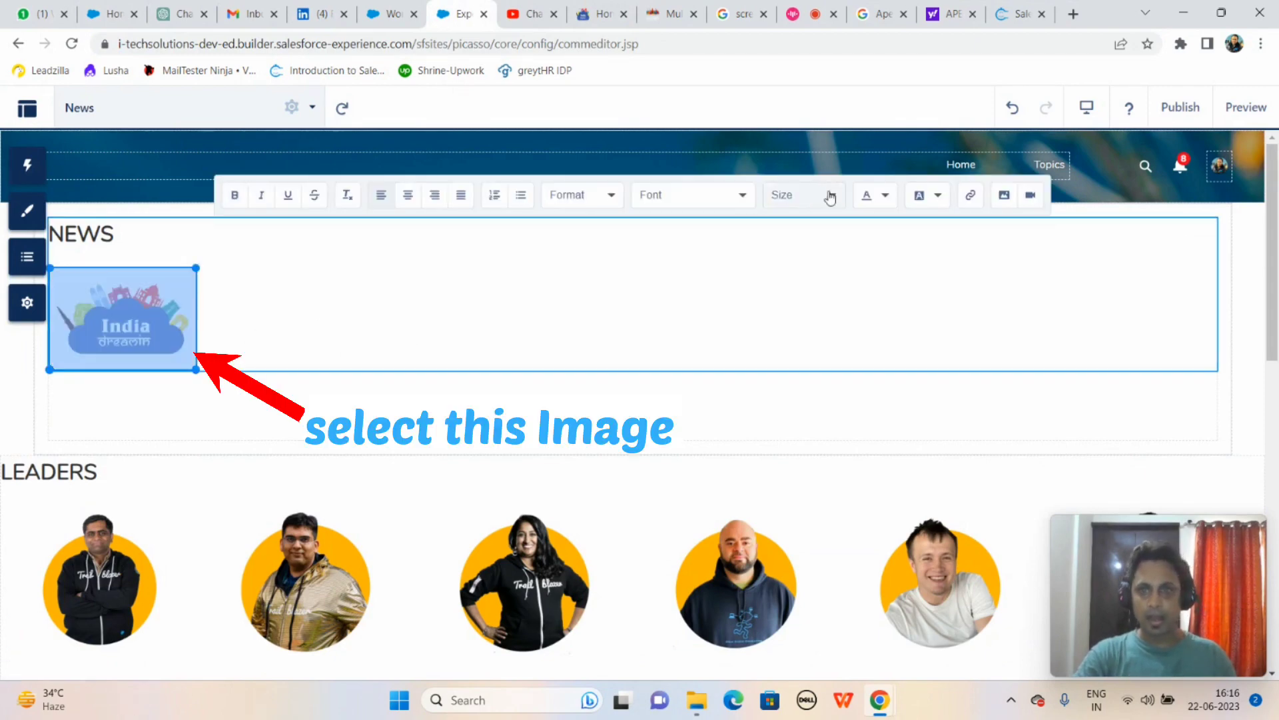
click(971, 196)
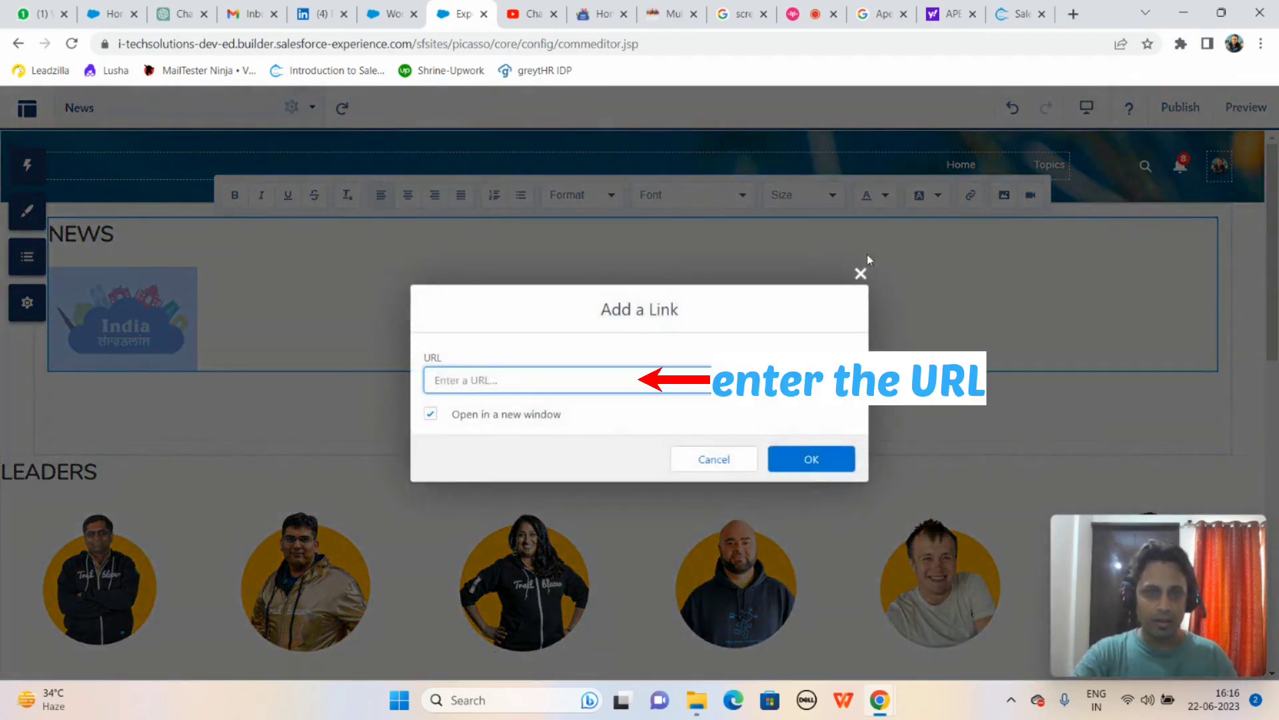
text(https://indiadreamin.in/)
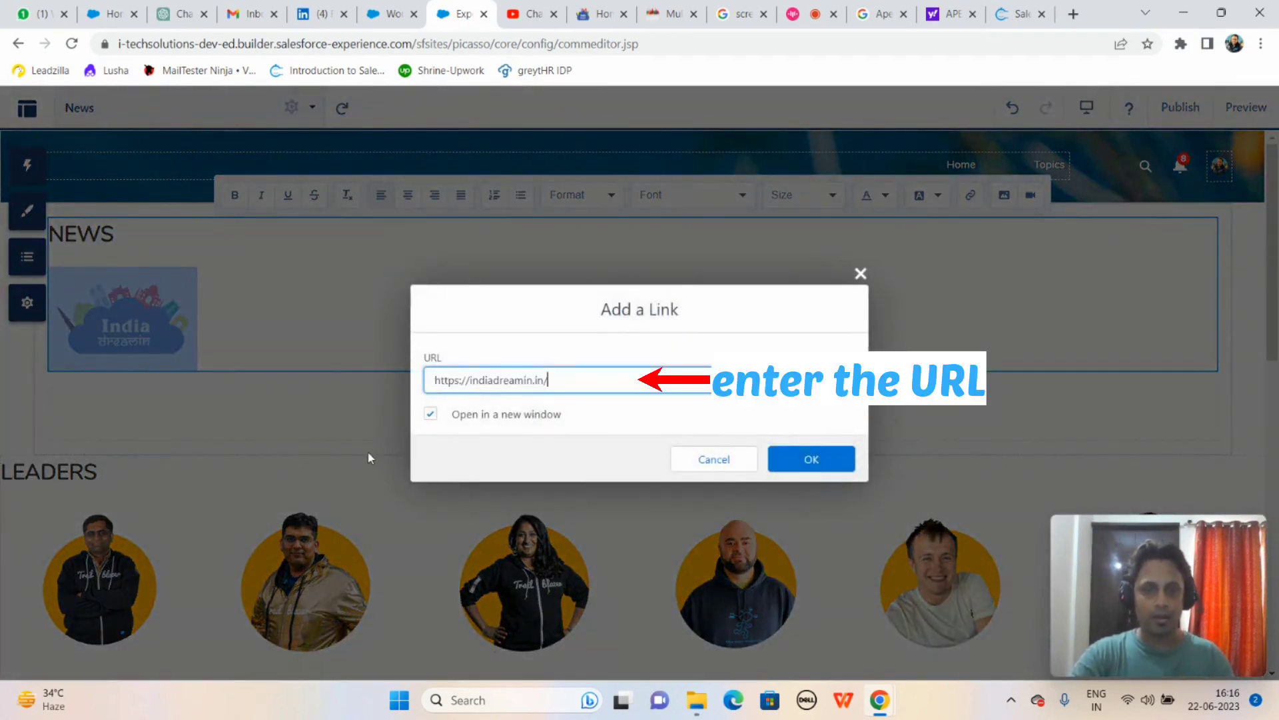
click(431, 414)
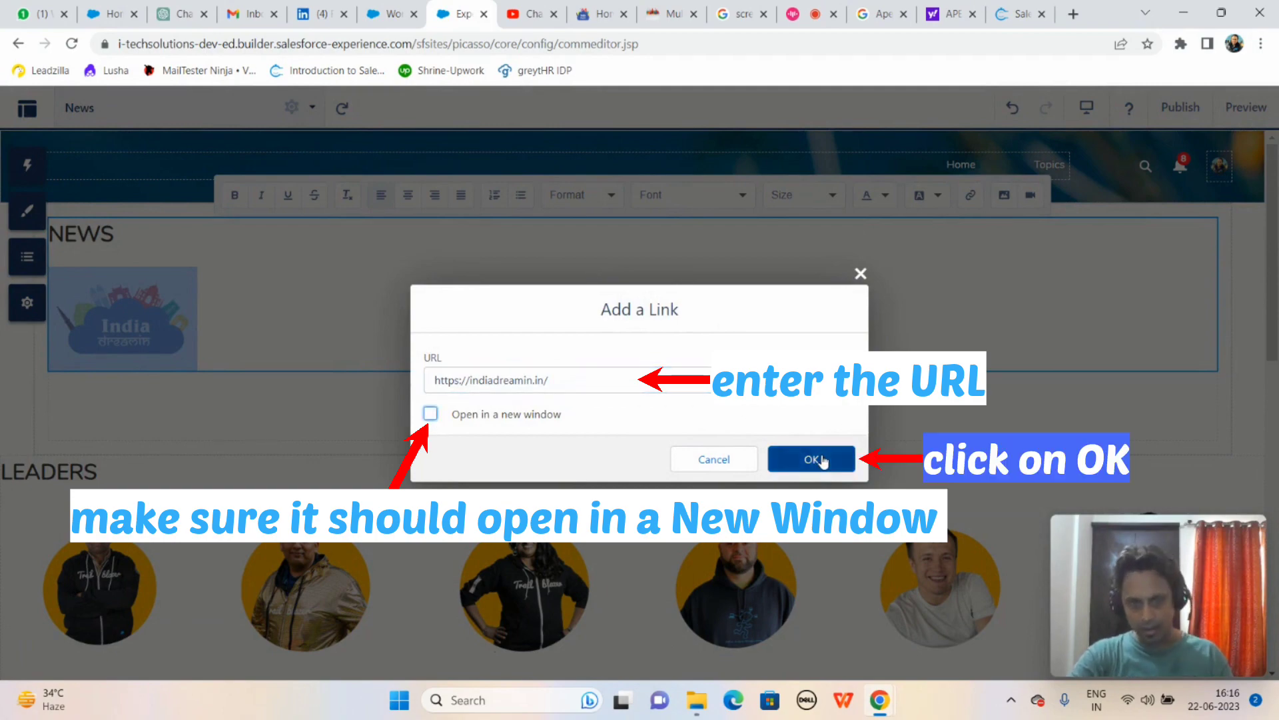
click(465, 418)
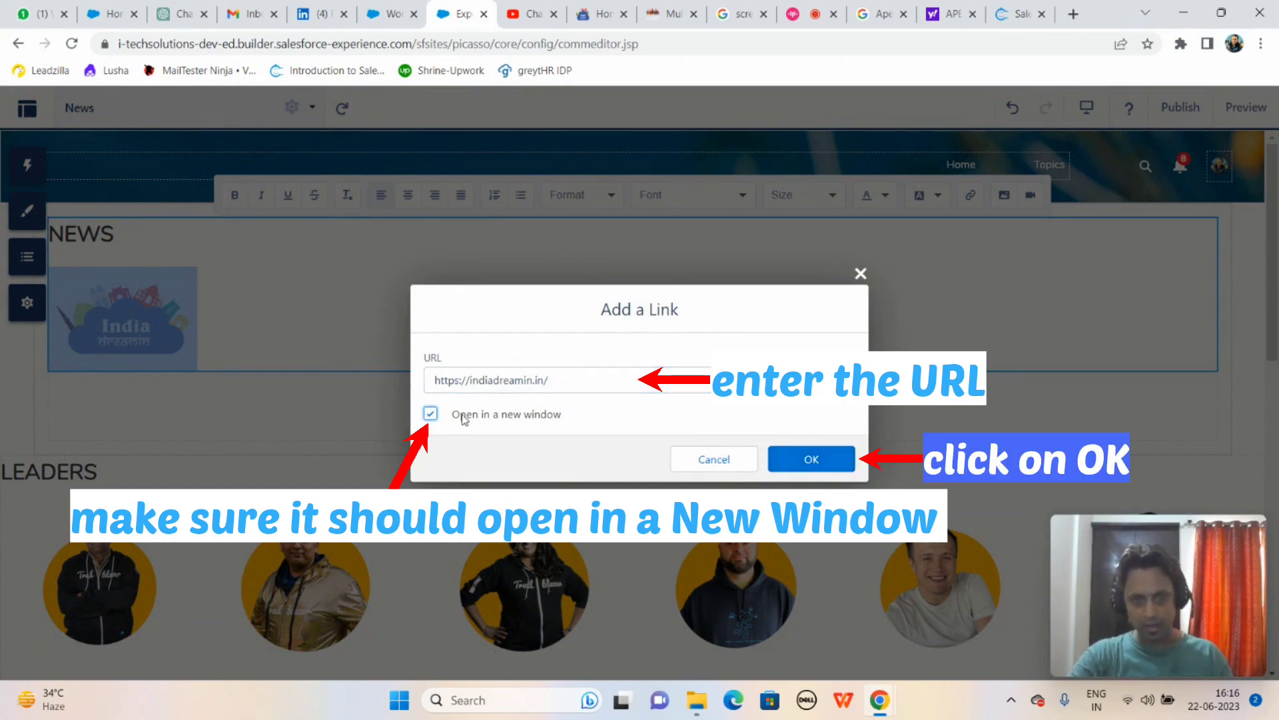
click(810, 458)
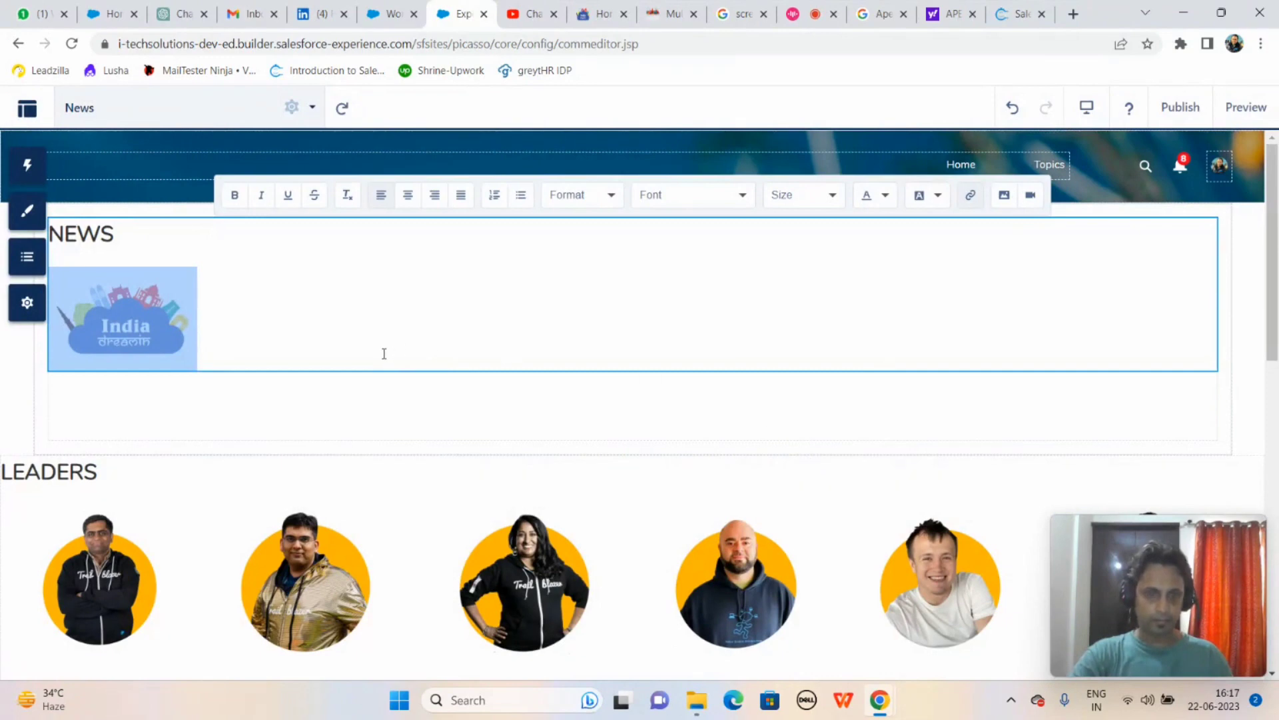
click(351, 405)
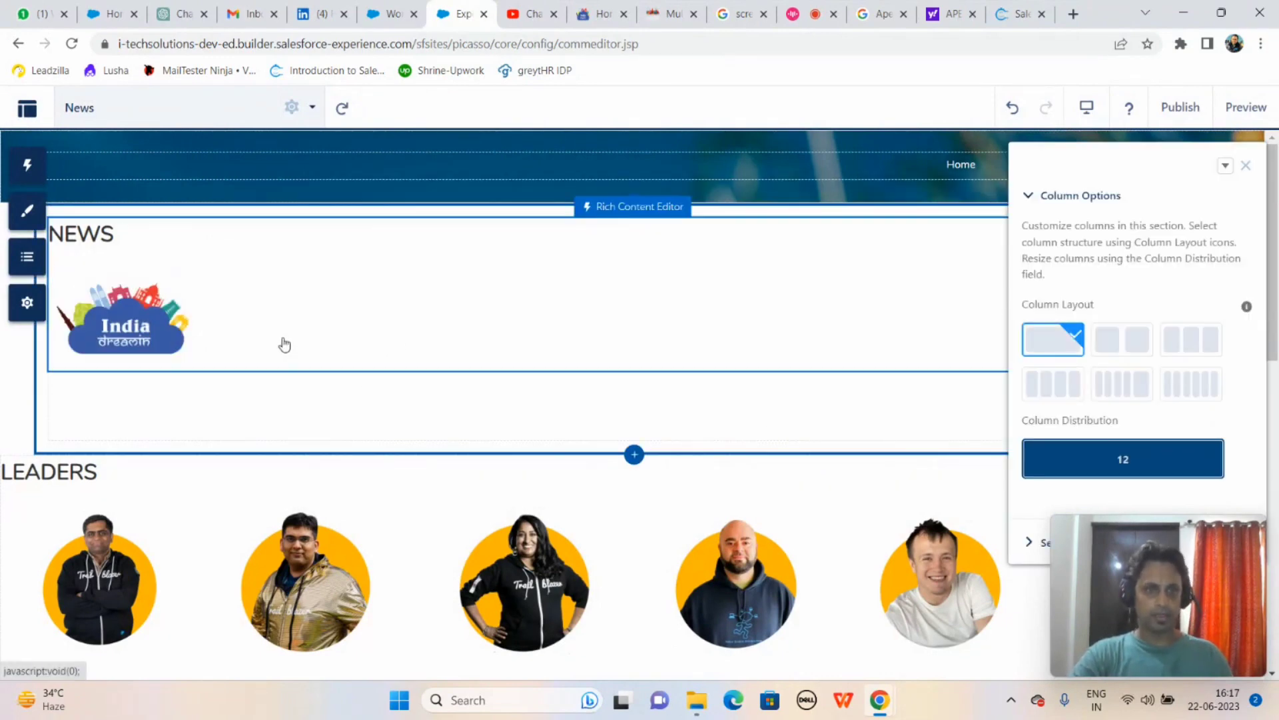
click(1245, 166)
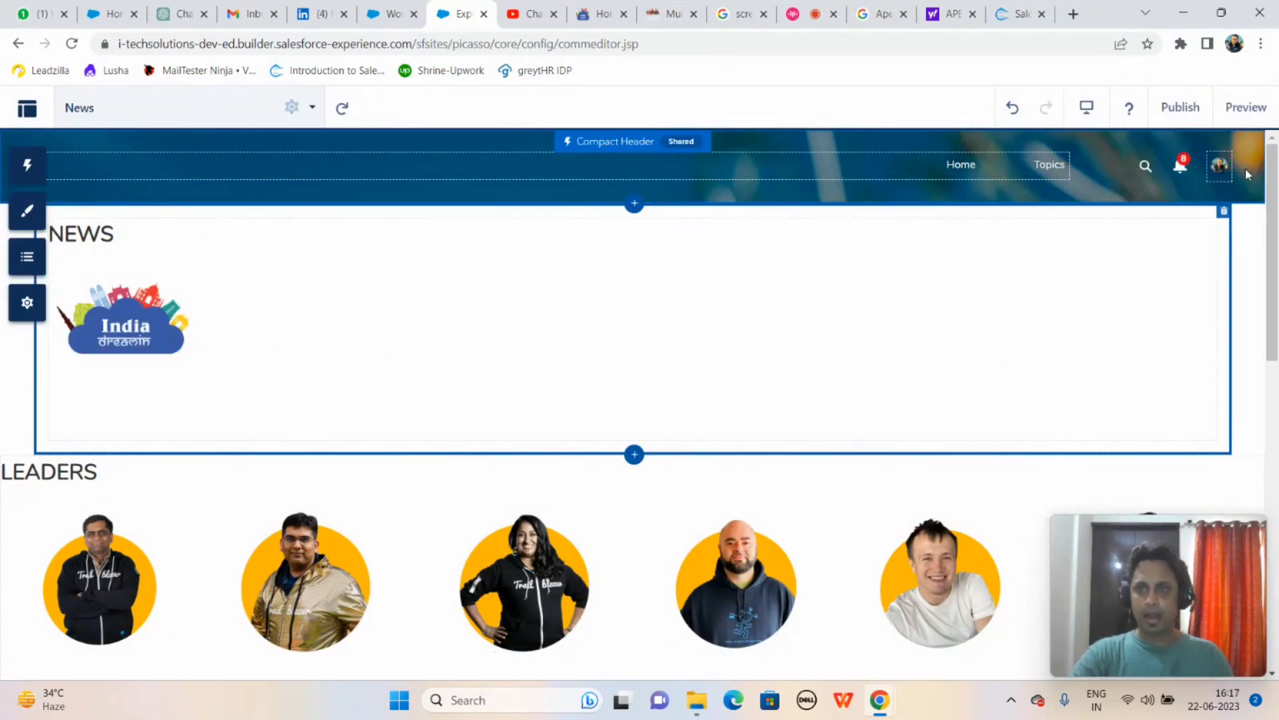
Step: Upload the mule dreamin image directly after the India Dreamin logo in the NEWS section
click(382, 357)
double_click(213, 321)
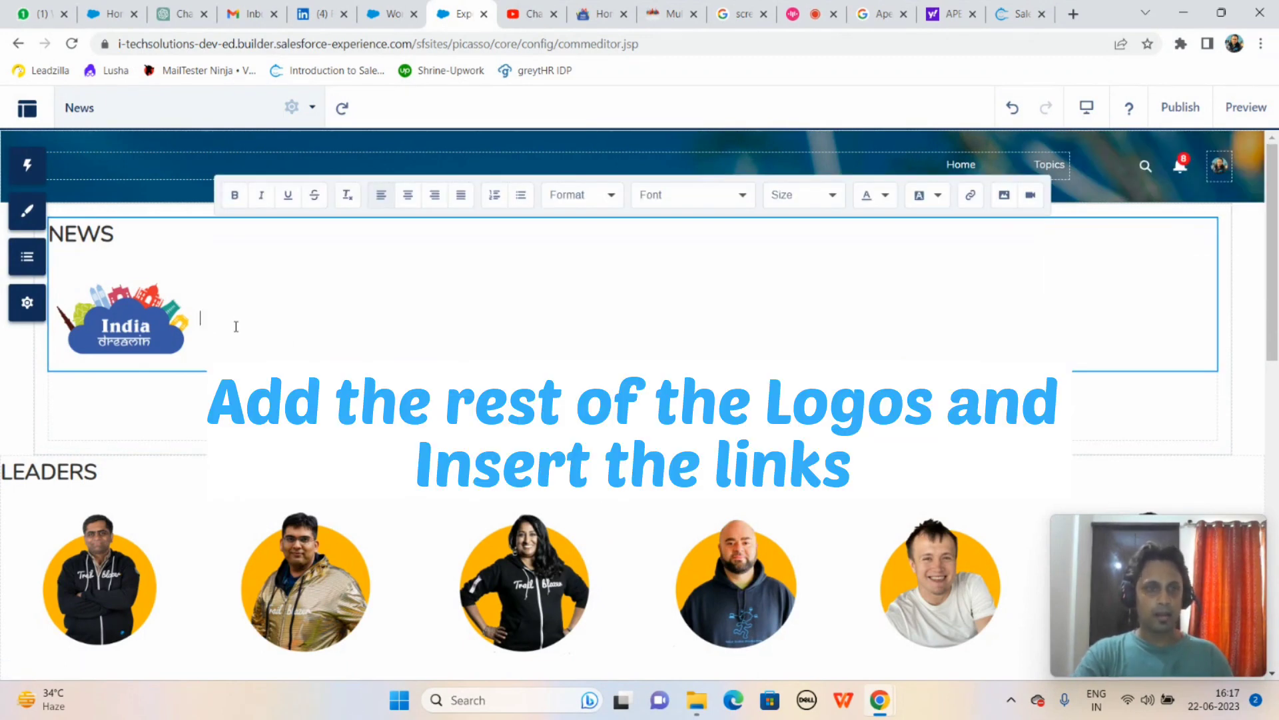
click(1002, 195)
click(506, 250)
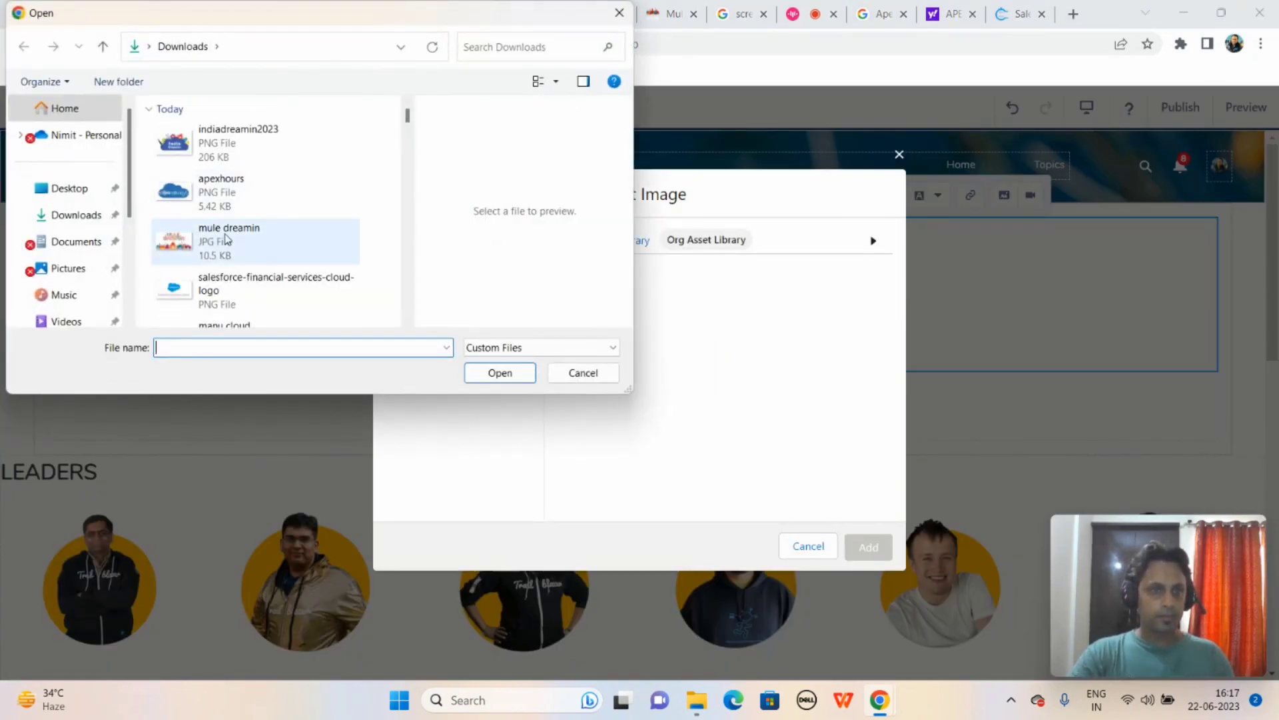
click(271, 249)
click(494, 373)
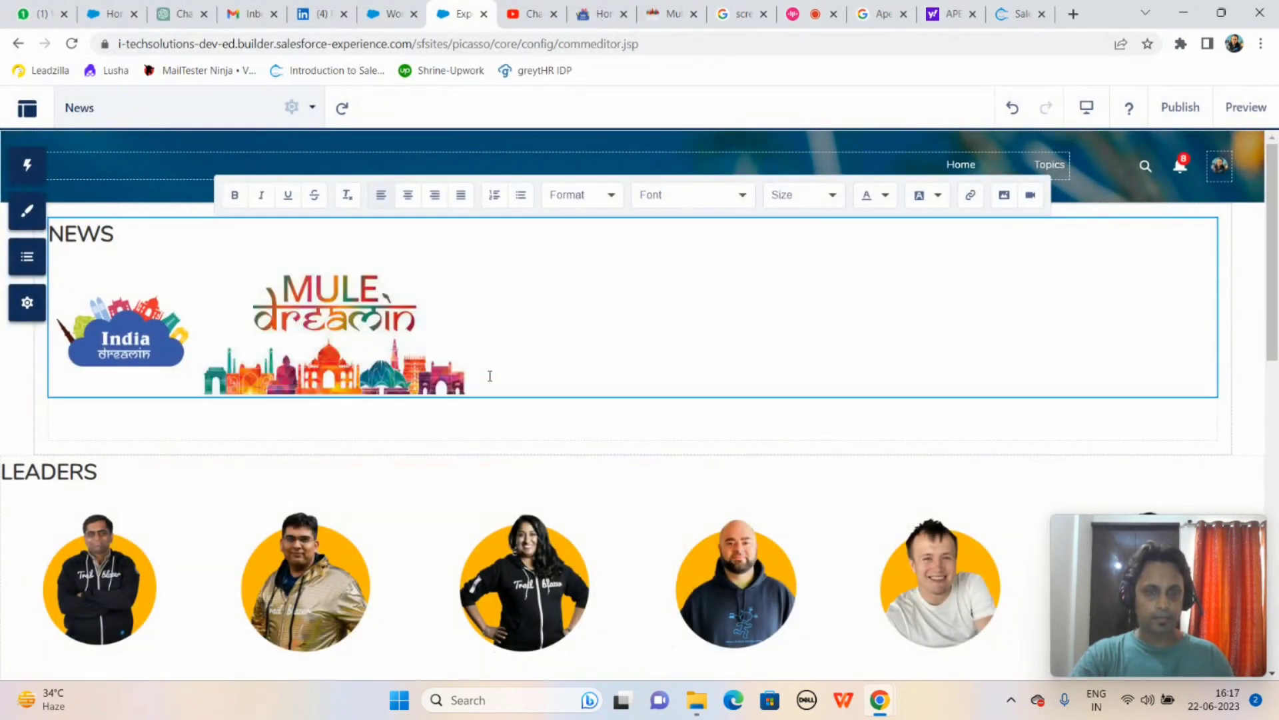
Step: Shrink the Mule Dreamin logo in the NEWS section until it is about as wide as the India Dreamin logo
click(366, 300)
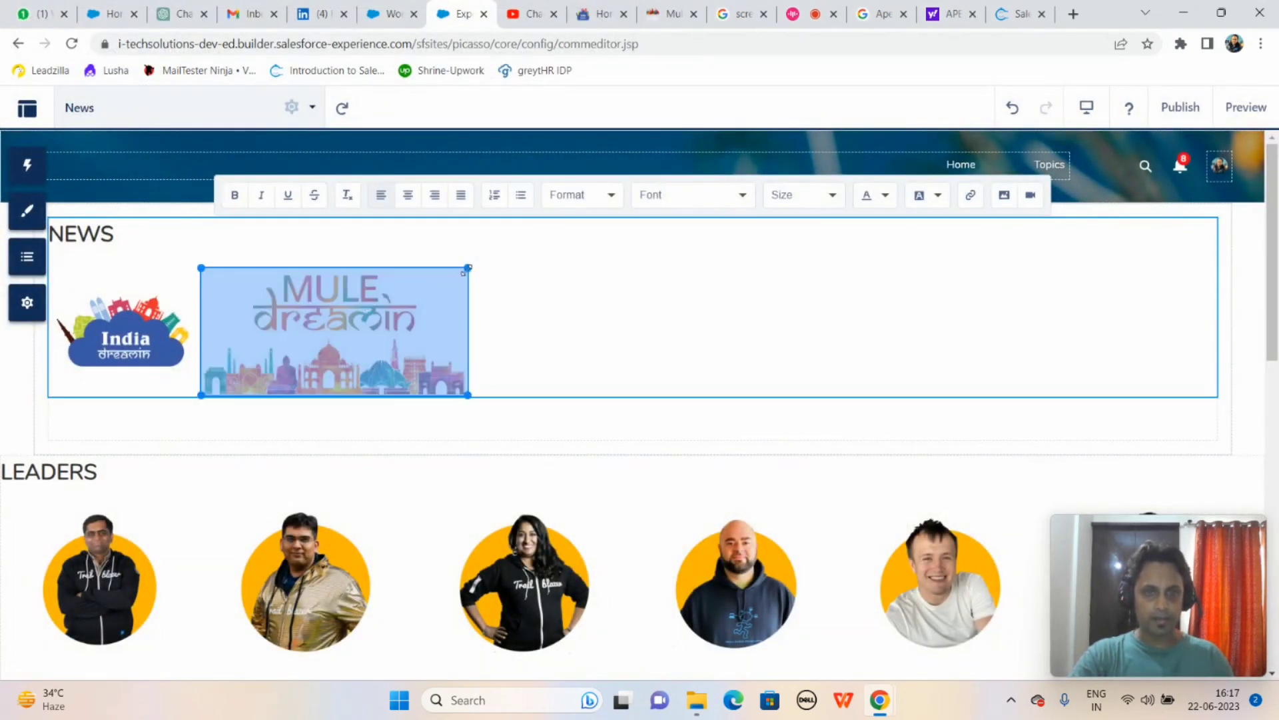
drag(469, 268, 438, 304)
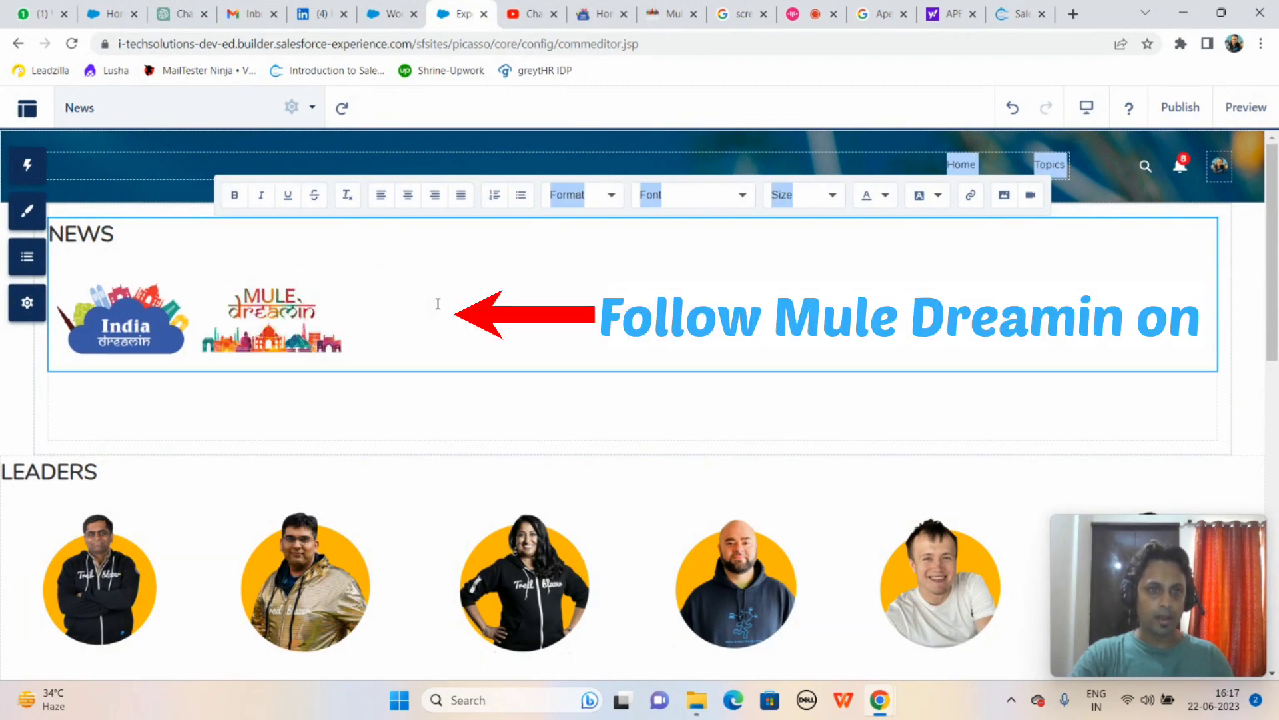
click(334, 304)
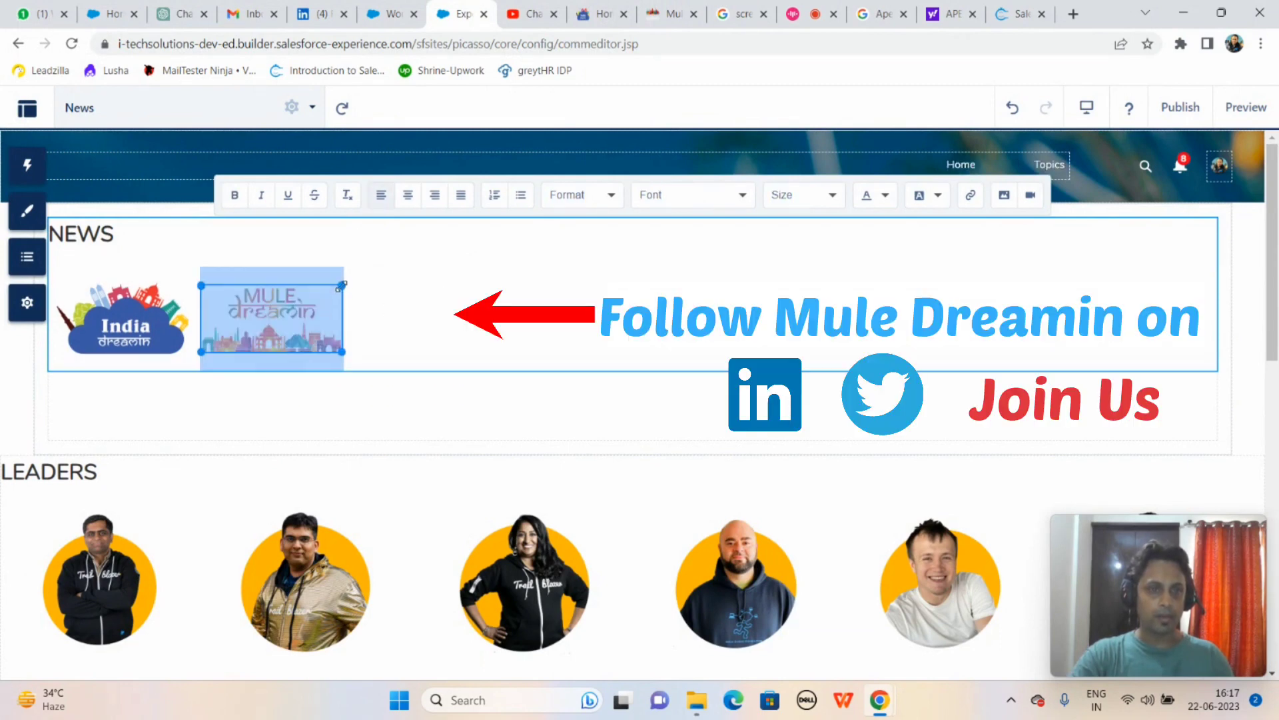
drag(341, 285, 356, 284)
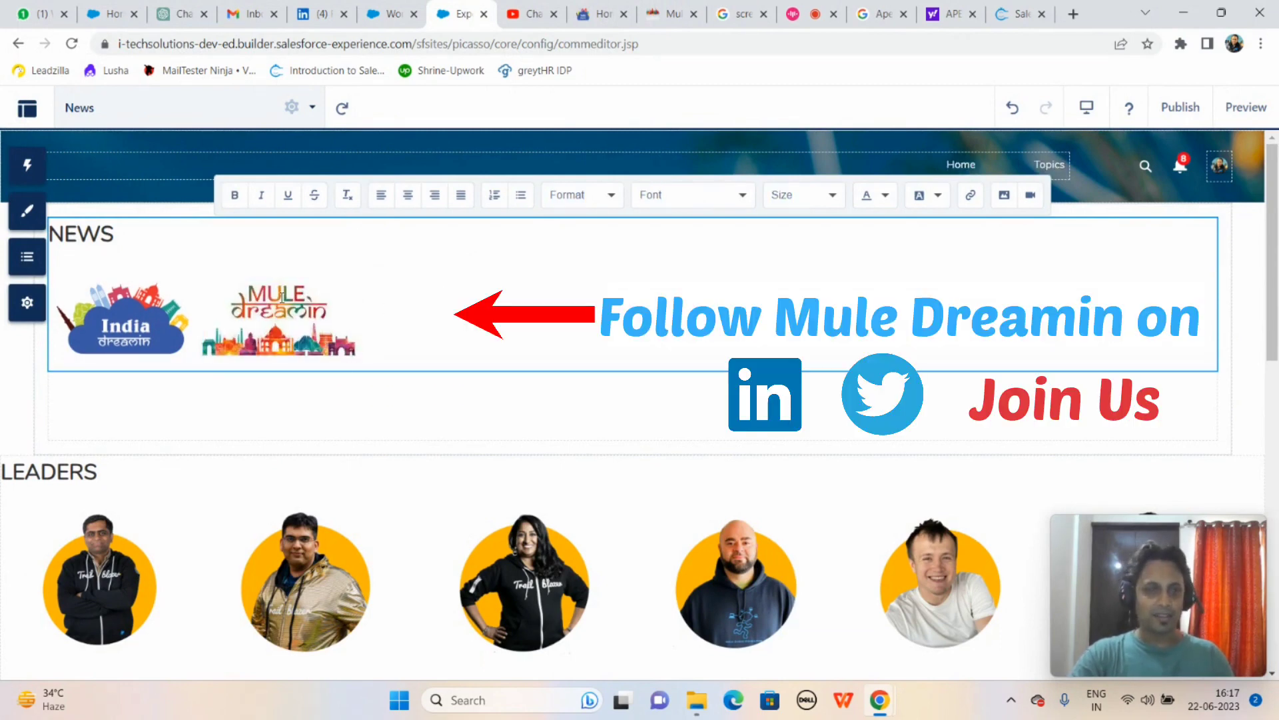
Step: Add a small gap between the India Dreamin and Mule Dreamin logos
click(223, 312)
click(193, 333)
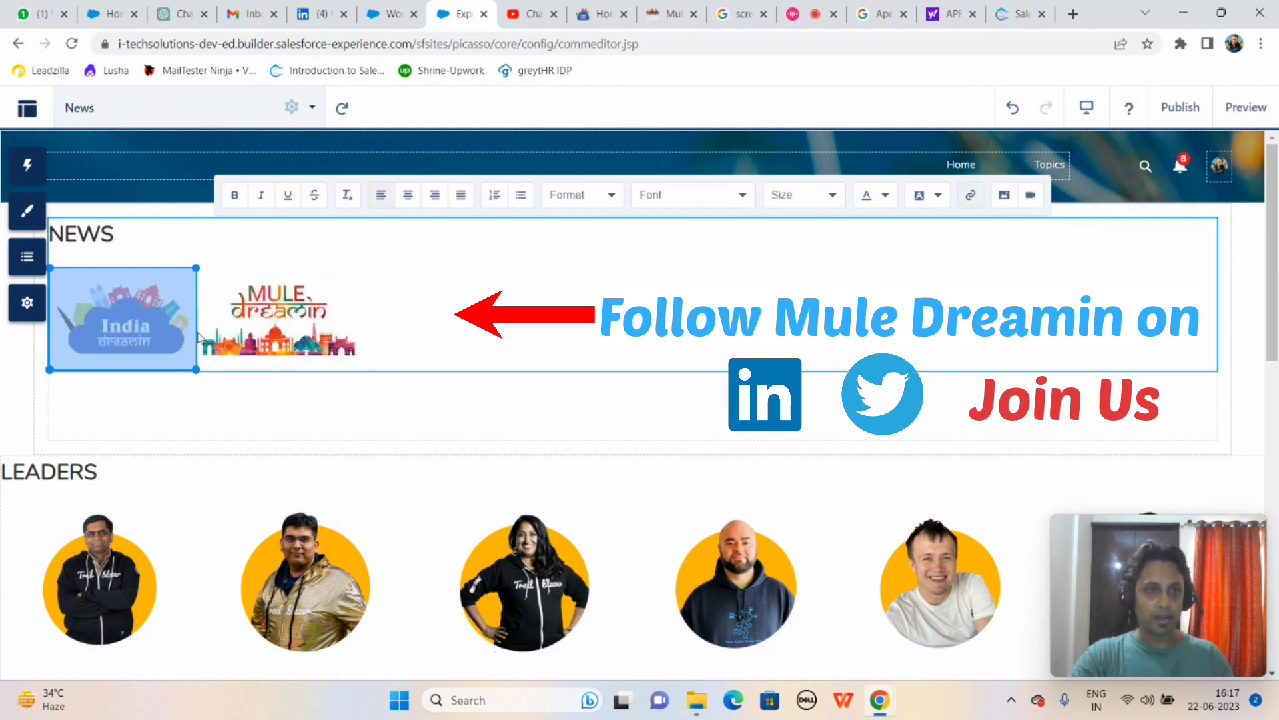
click(265, 334)
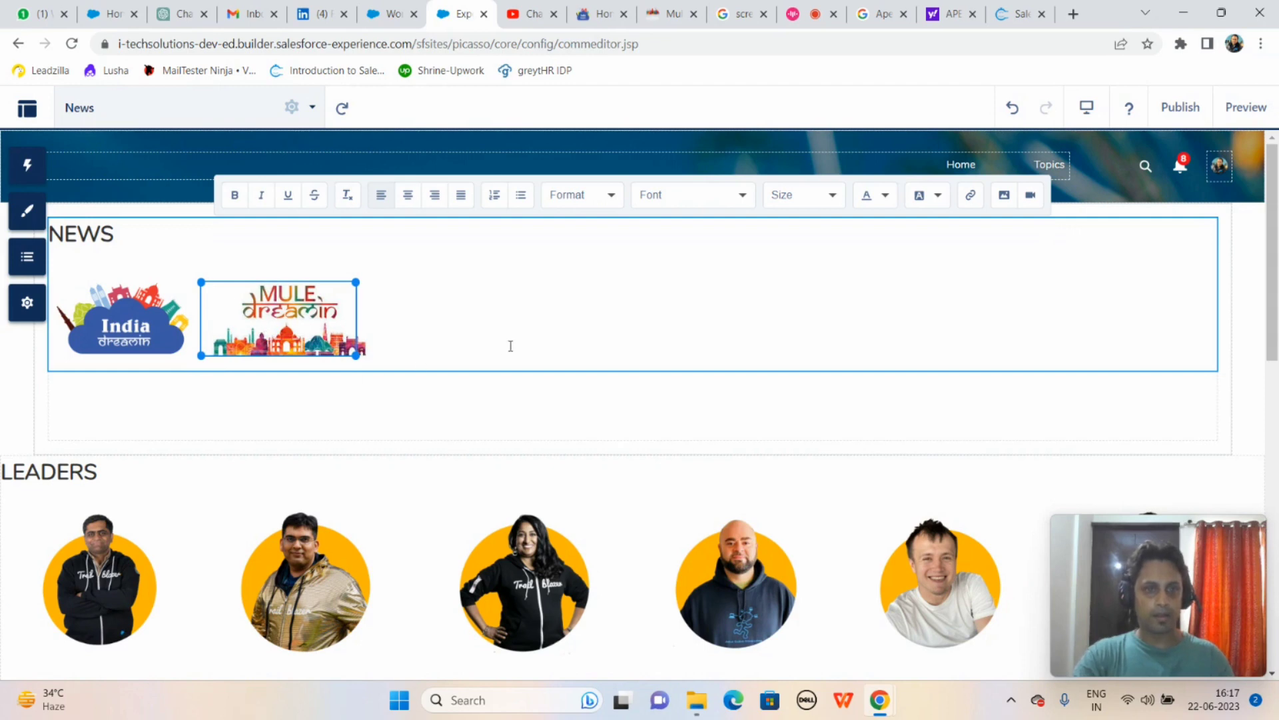
click(307, 327)
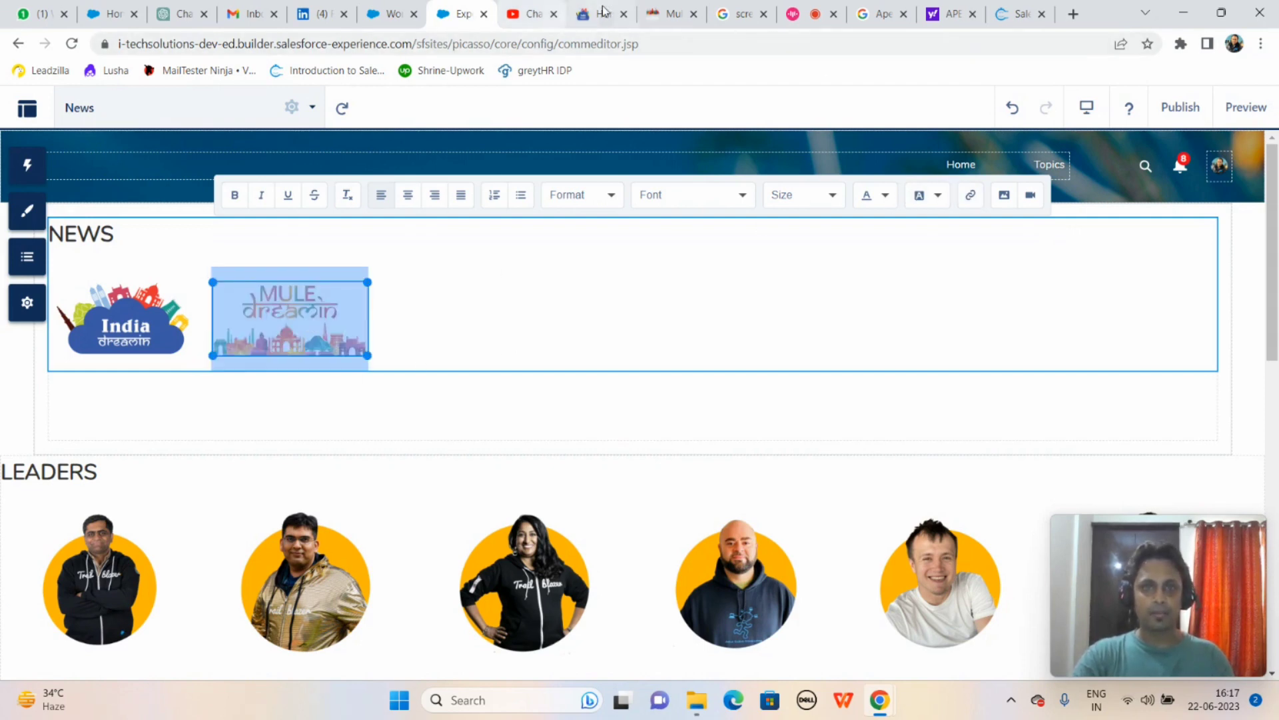
click(276, 311)
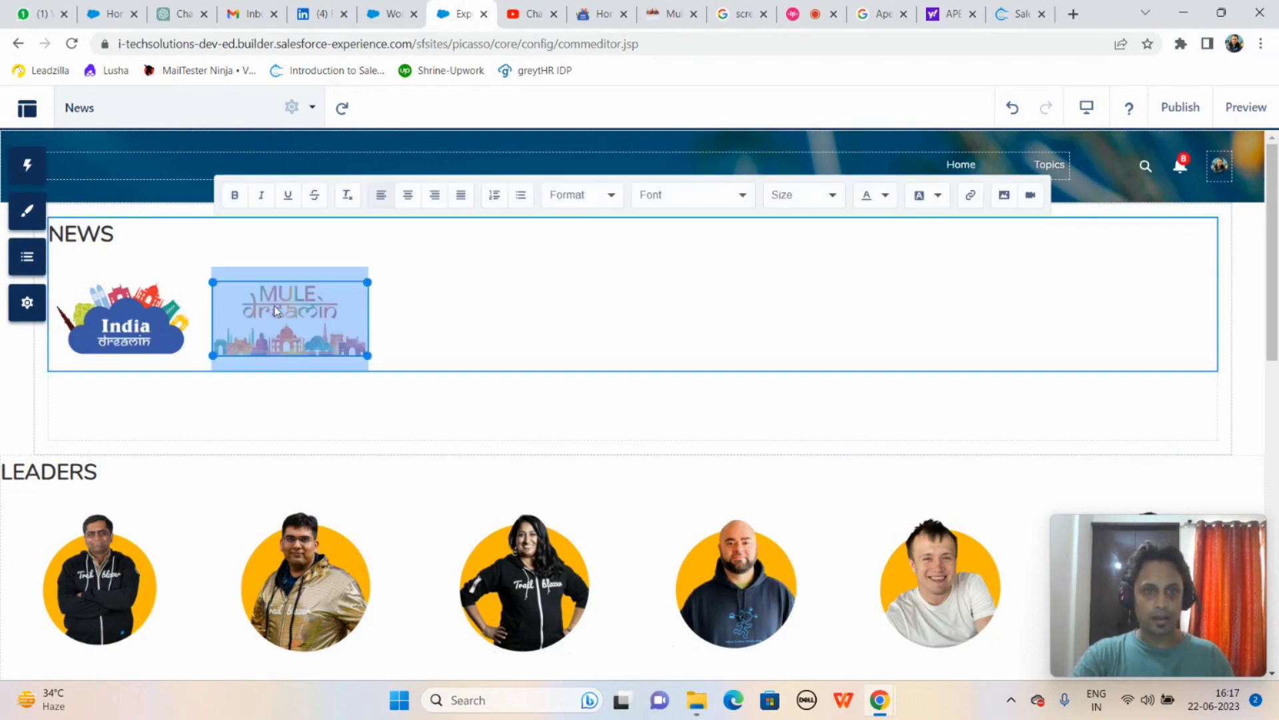
click(970, 197)
text(https://muledreamin.com/)
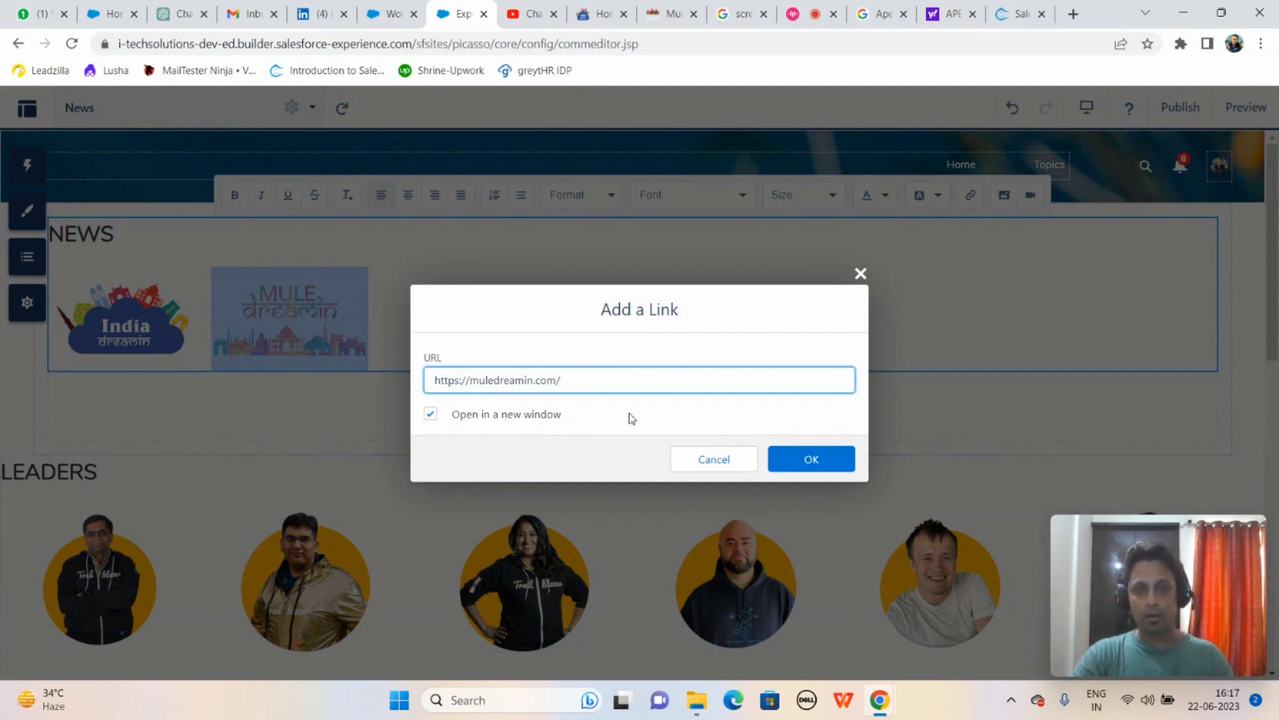
click(825, 469)
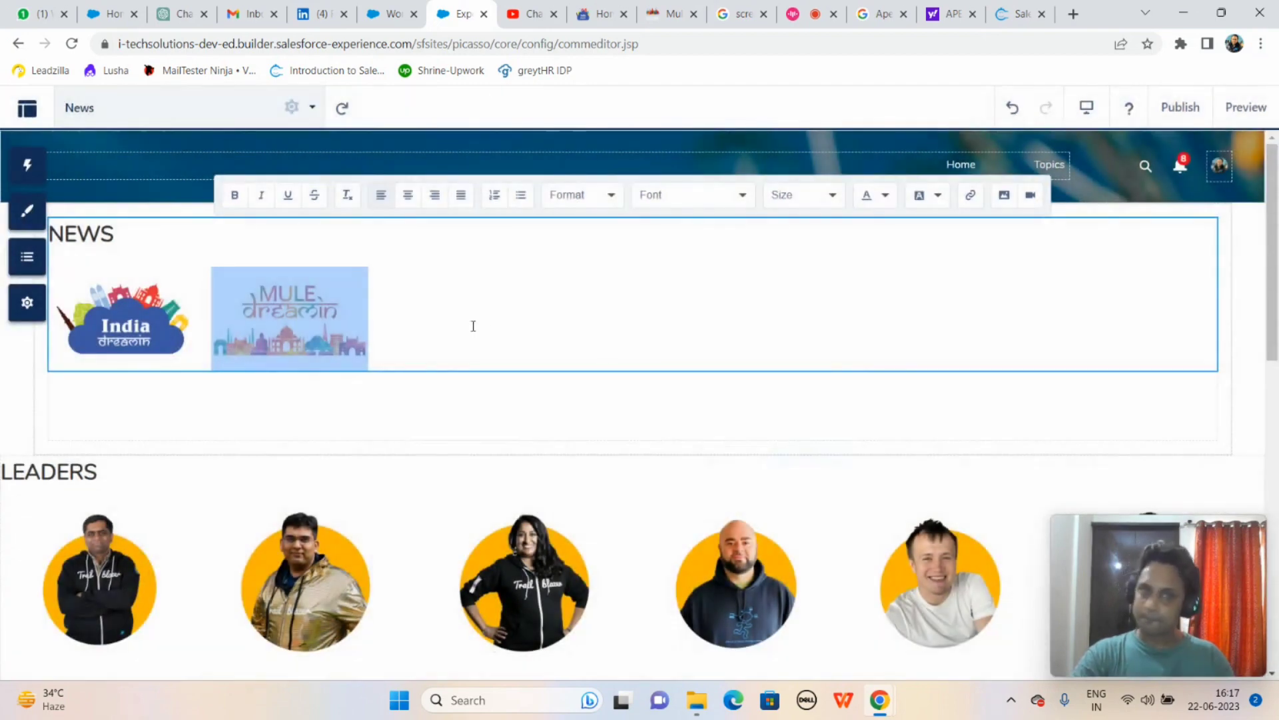
Step: Upload the apexhours image after the Mule Dreamin logo and shrink it to about two thirds of its width
click(458, 324)
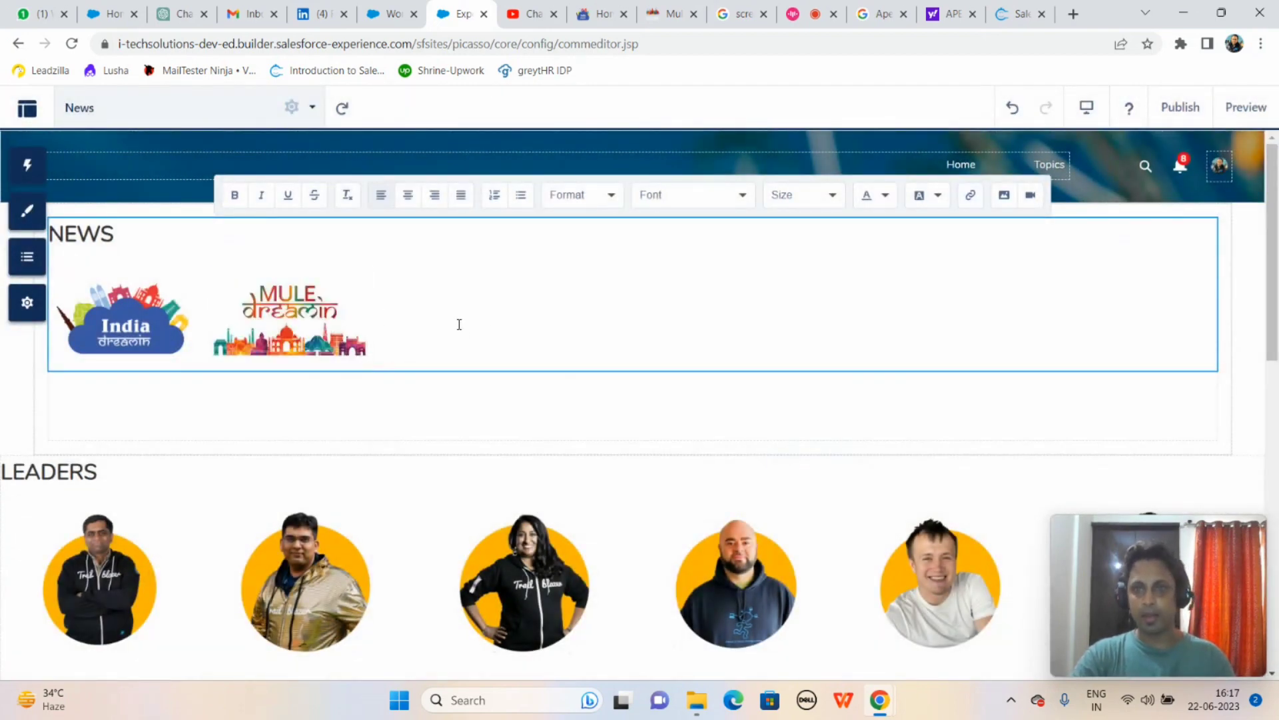
click(1003, 195)
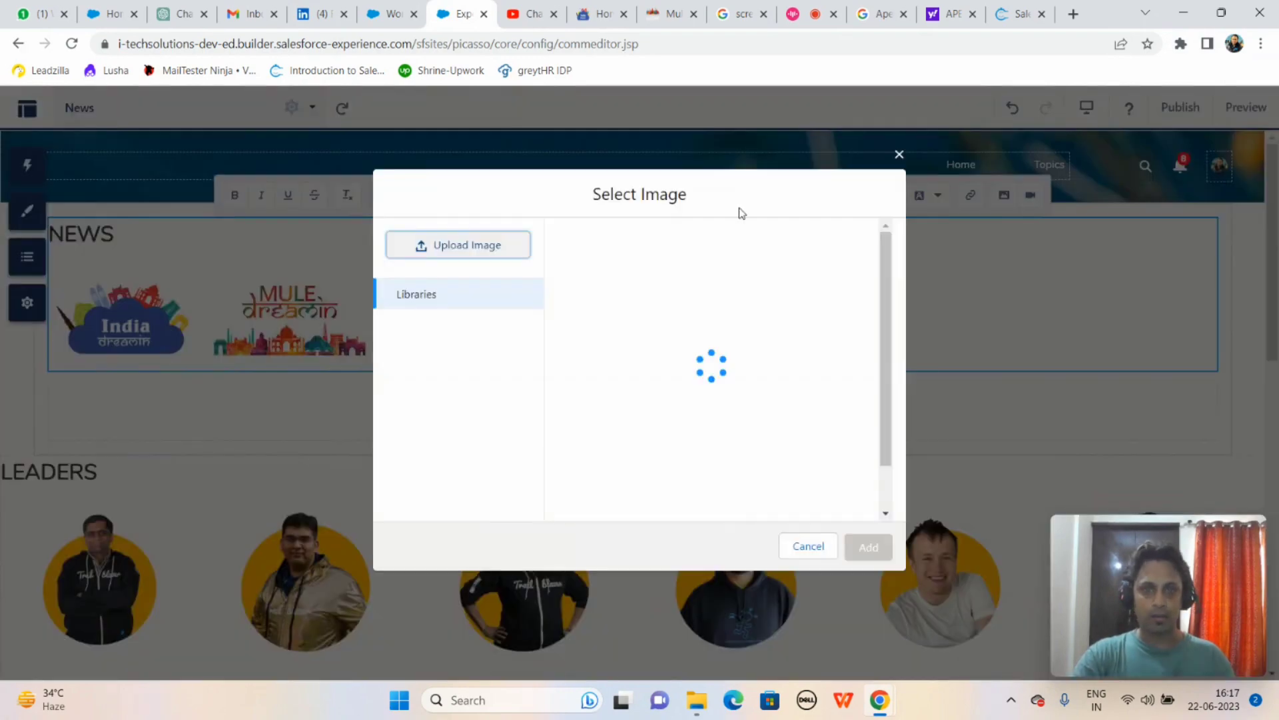
click(410, 250)
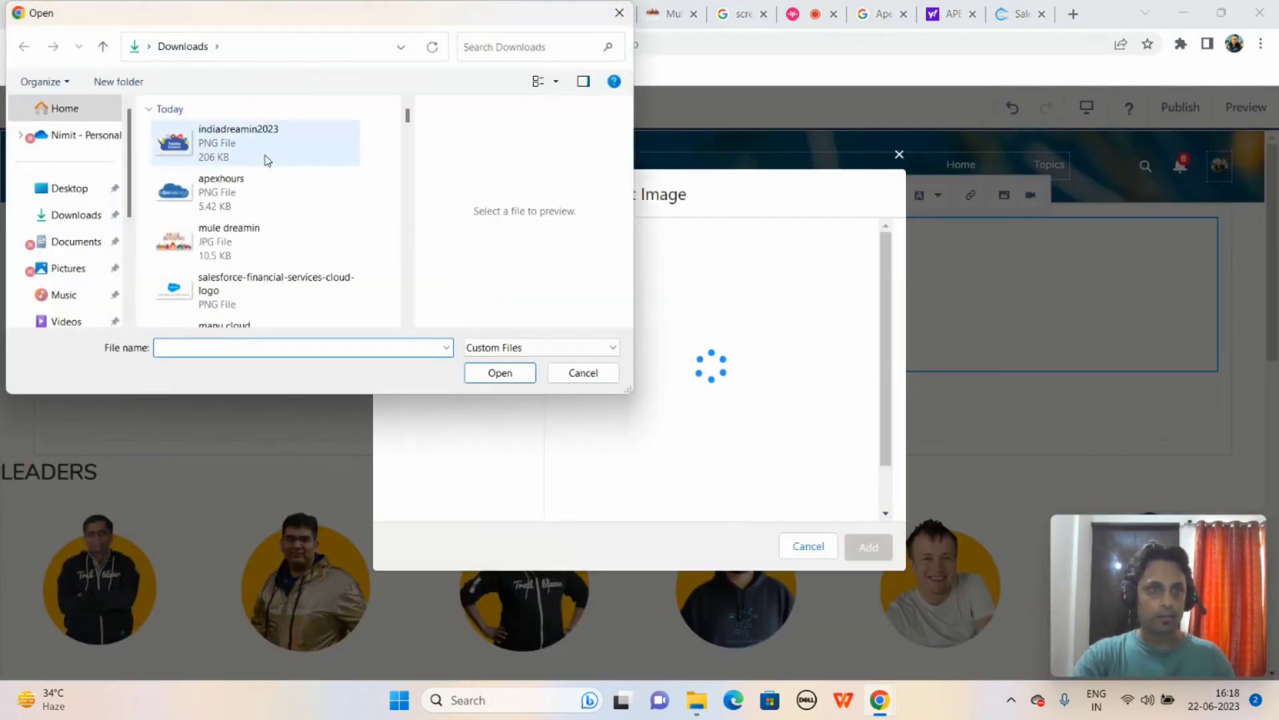
click(221, 192)
click(517, 376)
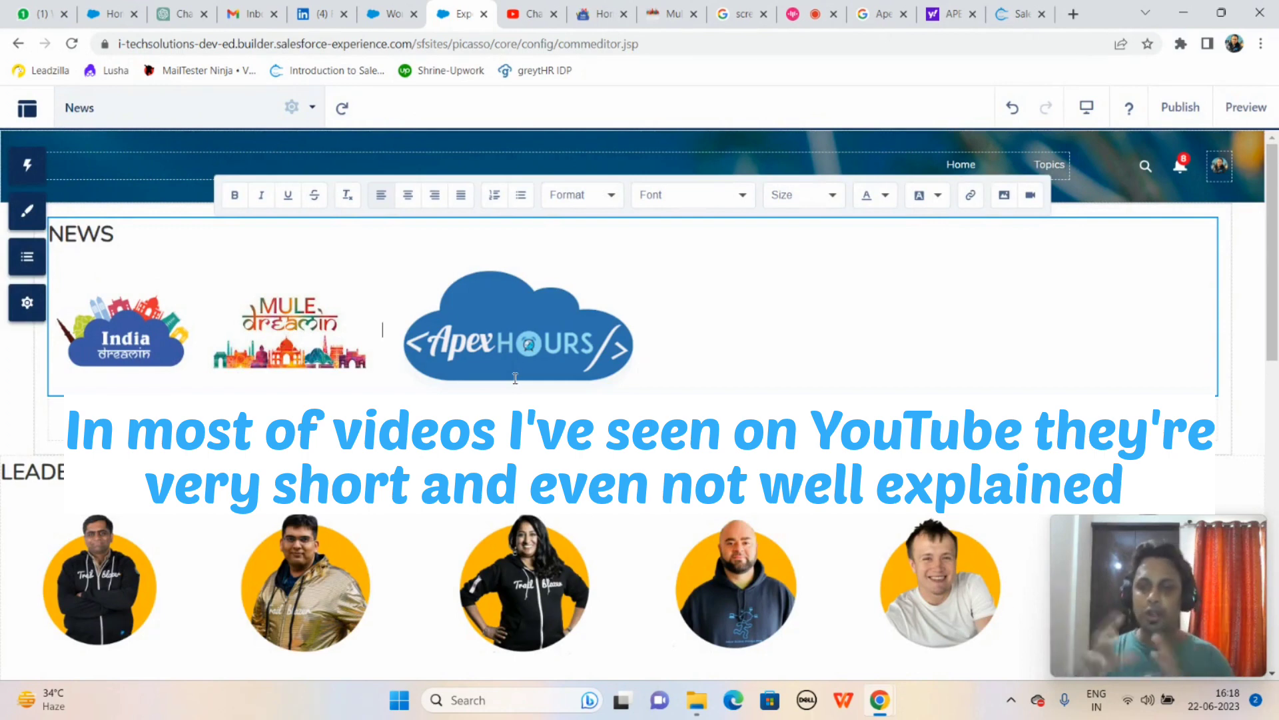
click(563, 341)
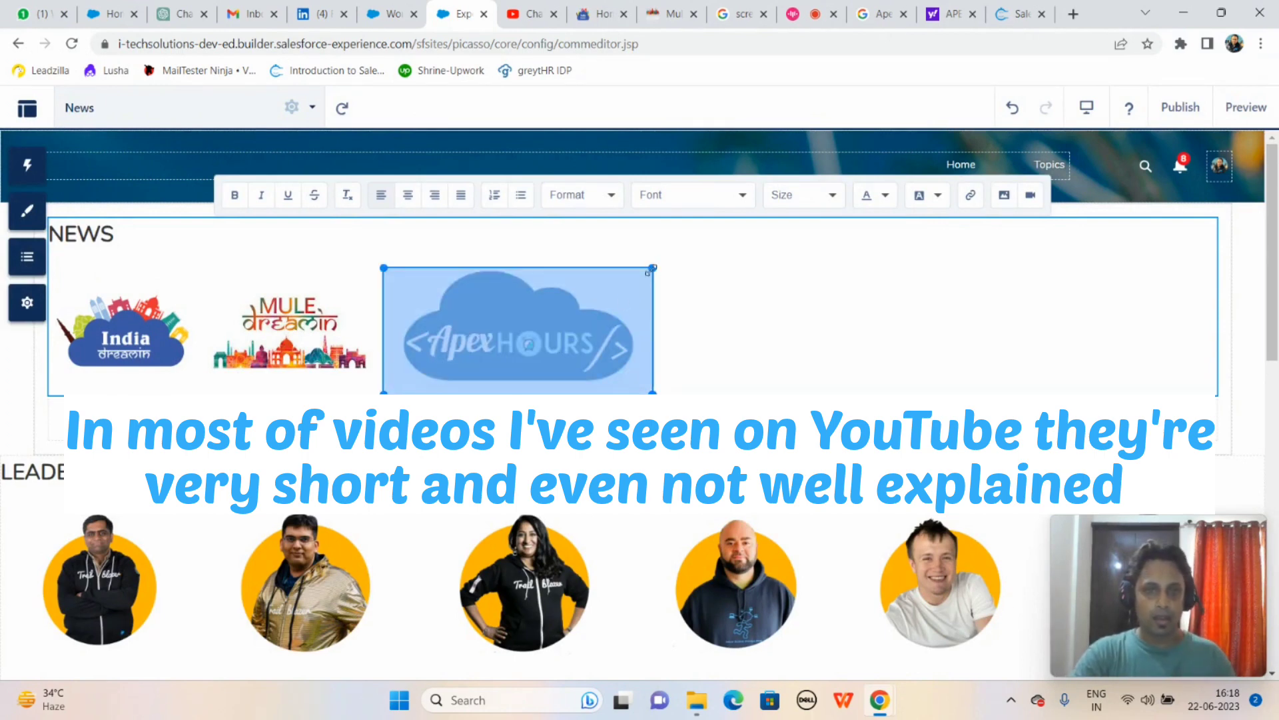
drag(650, 267, 586, 310)
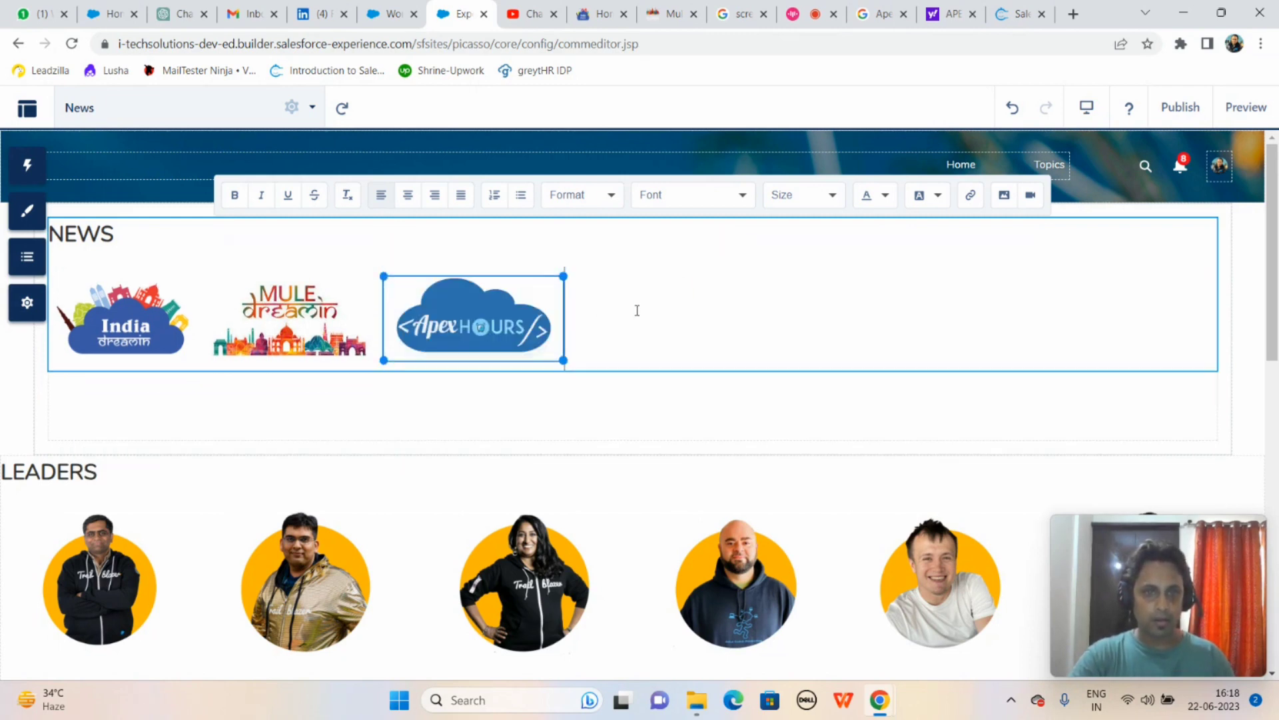
click(468, 328)
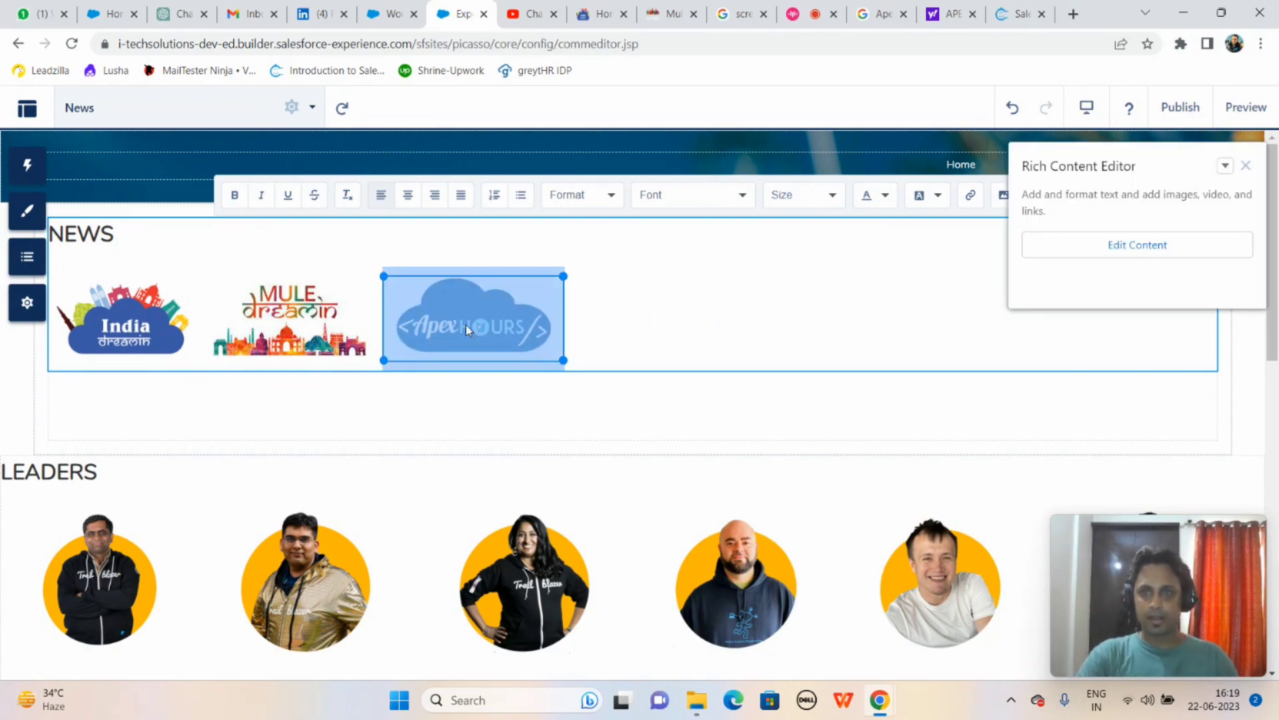
click(970, 196)
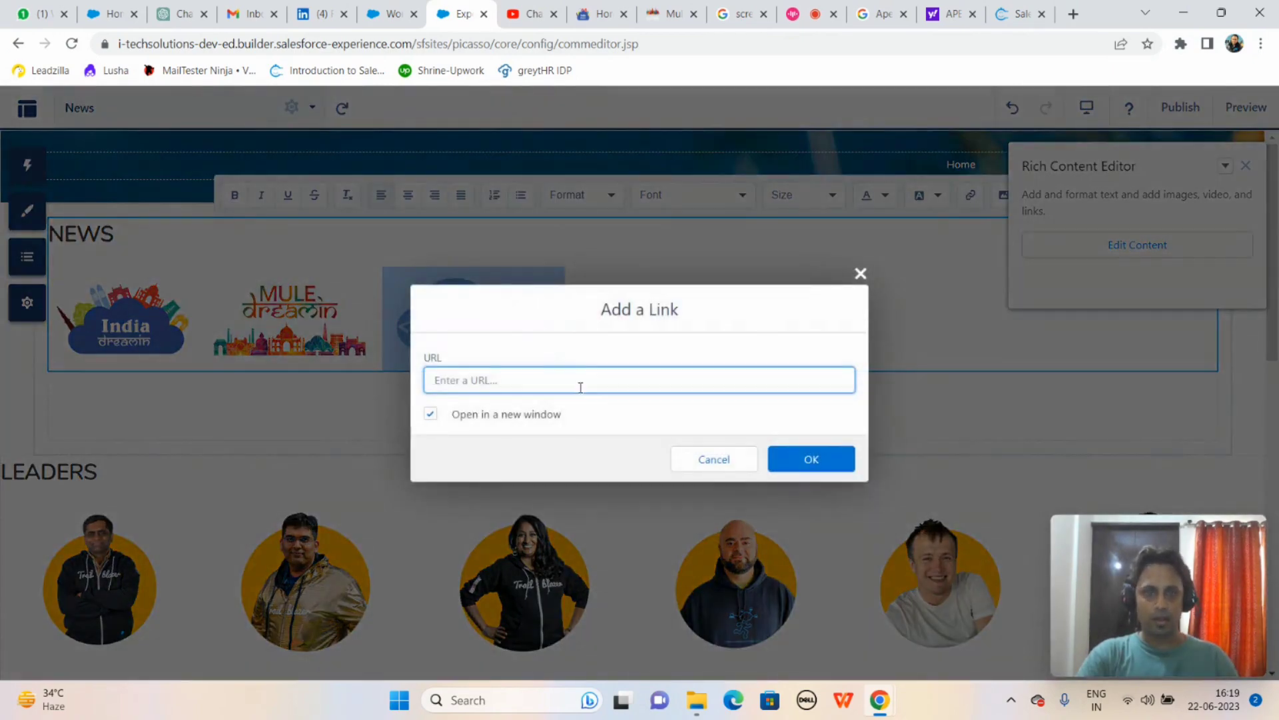
text(http://www.apexhours.com/)
click(807, 461)
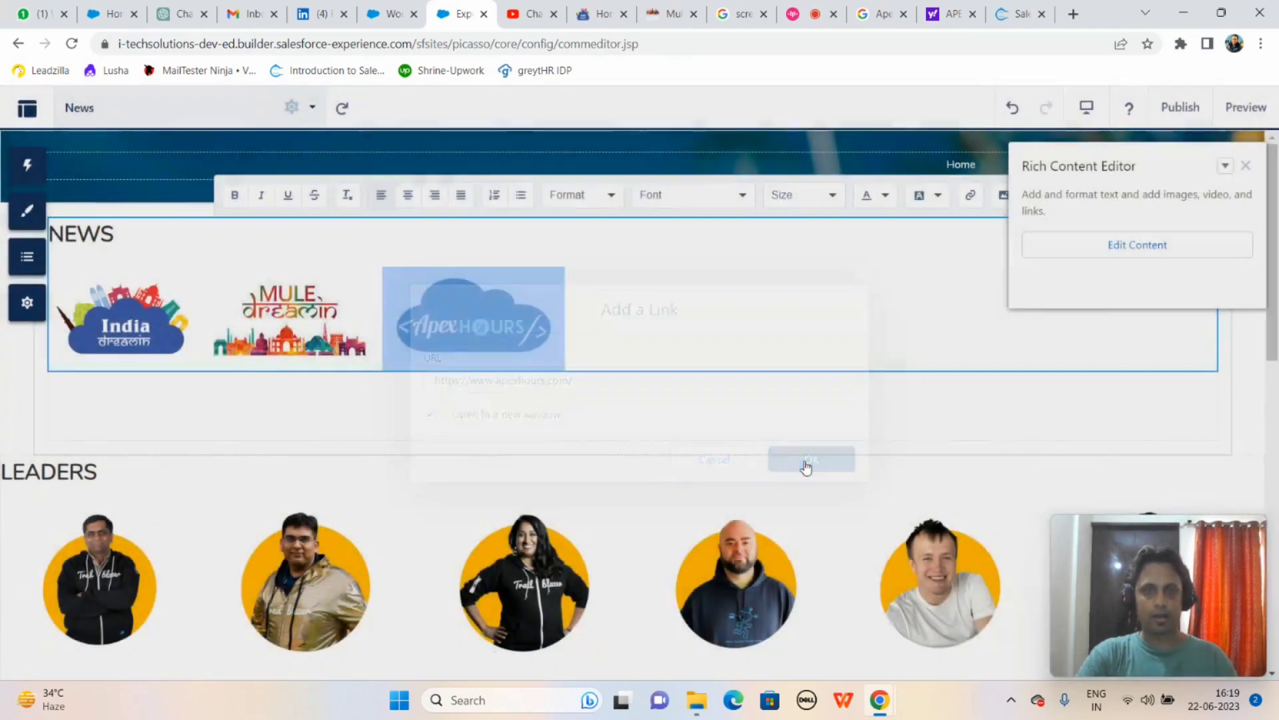
click(1245, 165)
click(533, 413)
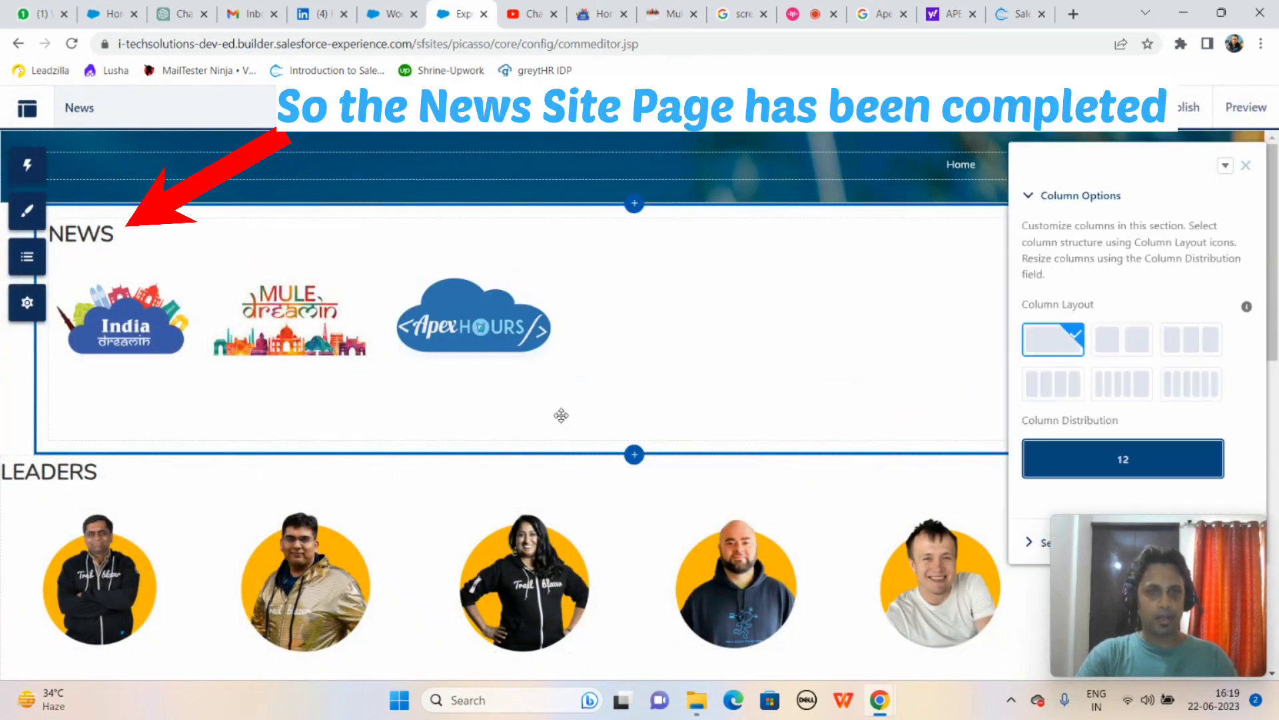
click(1245, 166)
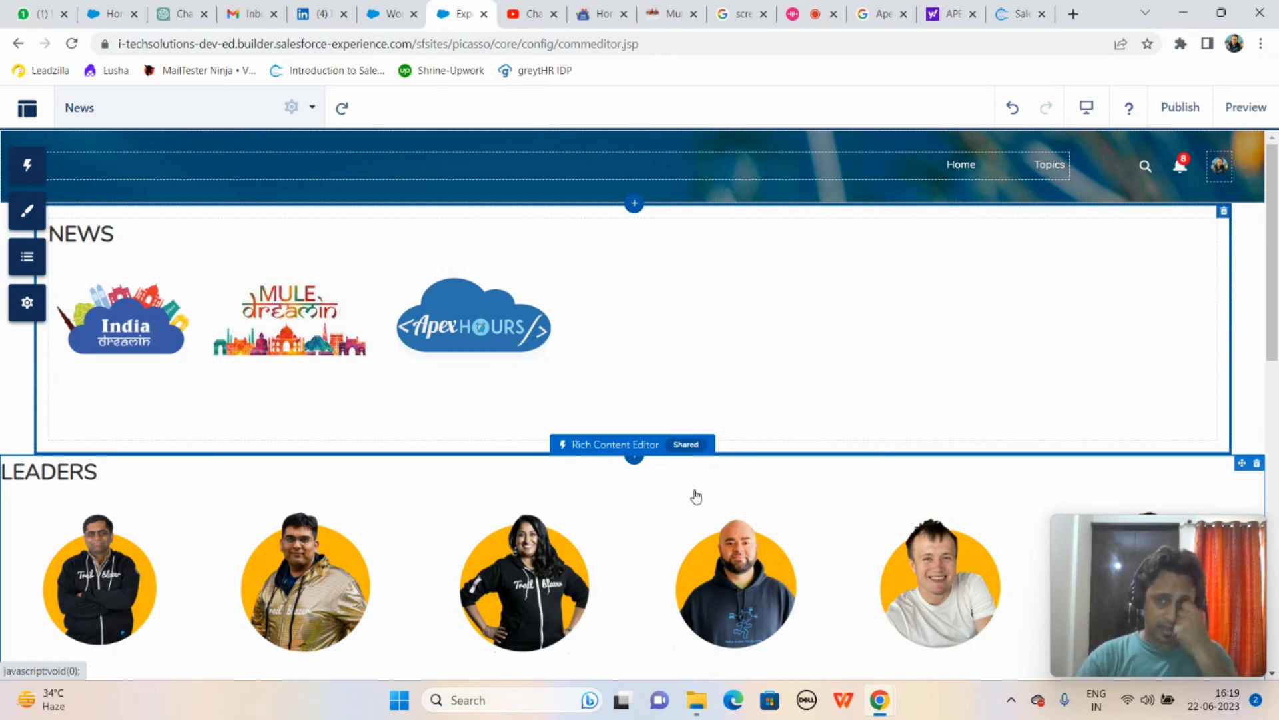
Step: Switch to the site's Blogs page and add a Rich Content Editor component to its empty column
click(312, 110)
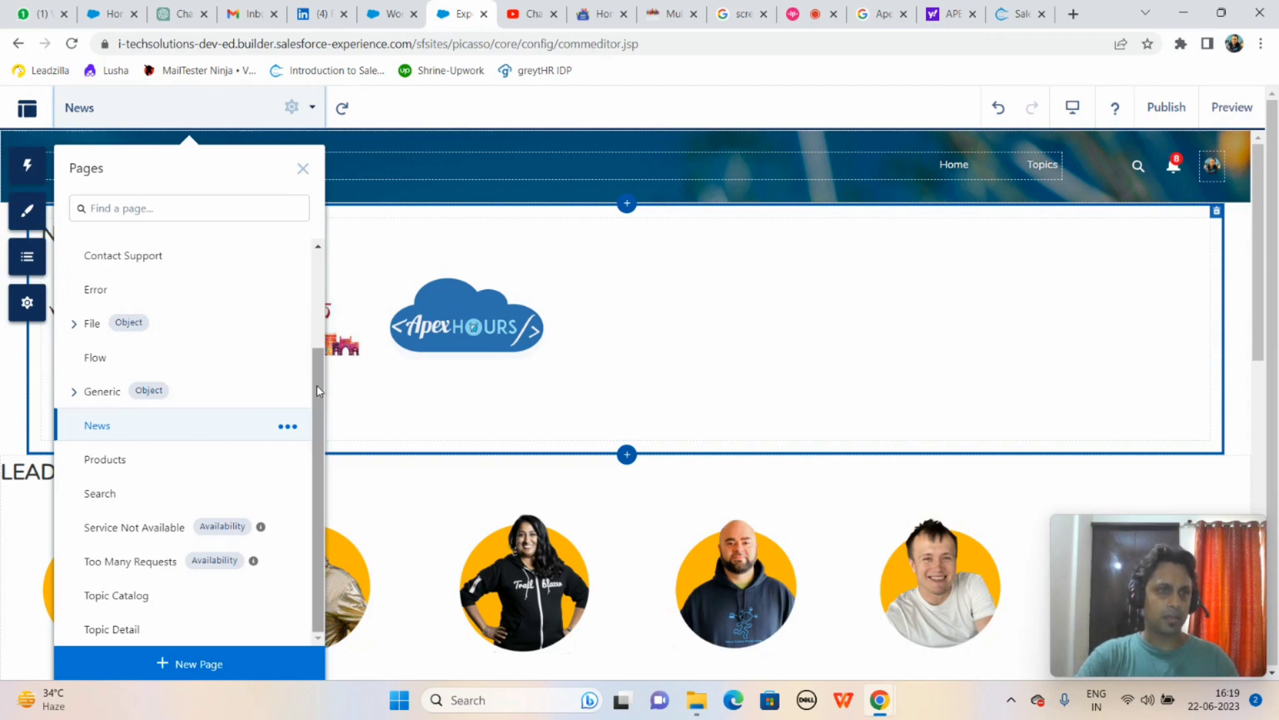
scroll(317, 467, up, 5)
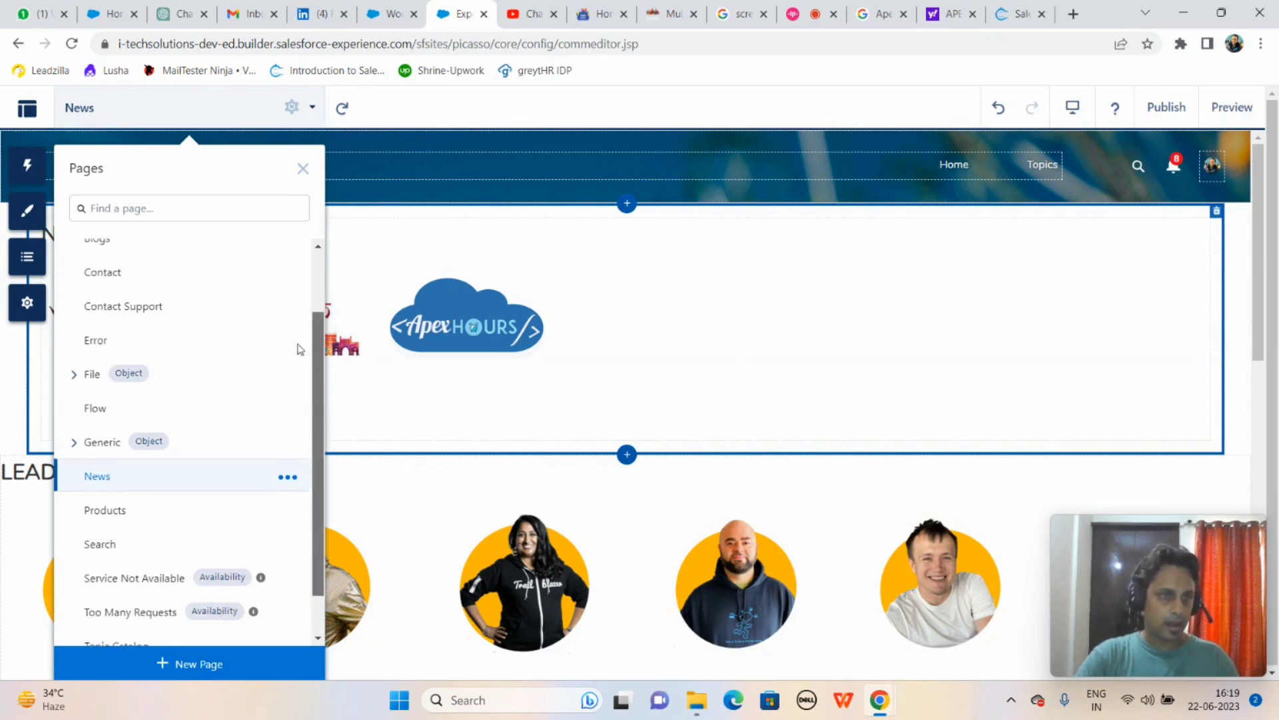
click(126, 324)
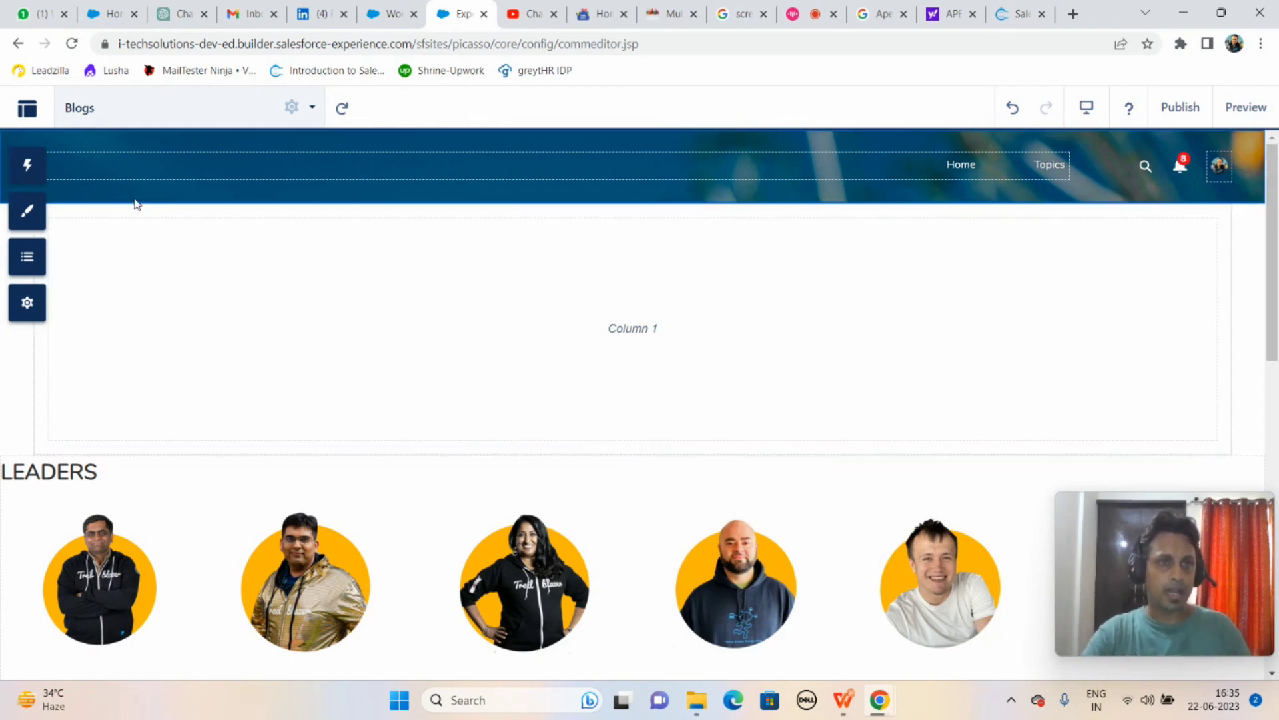
click(50, 167)
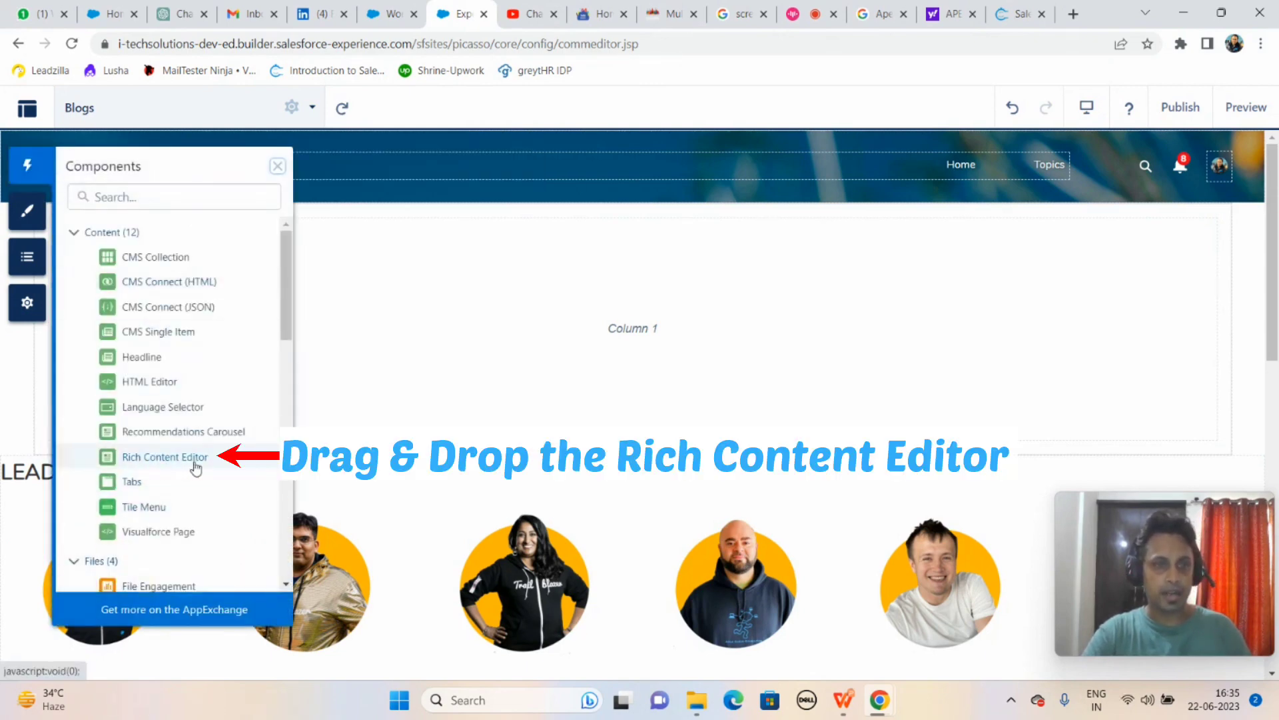
drag(156, 461, 159, 461)
drag(596, 311, 618, 252)
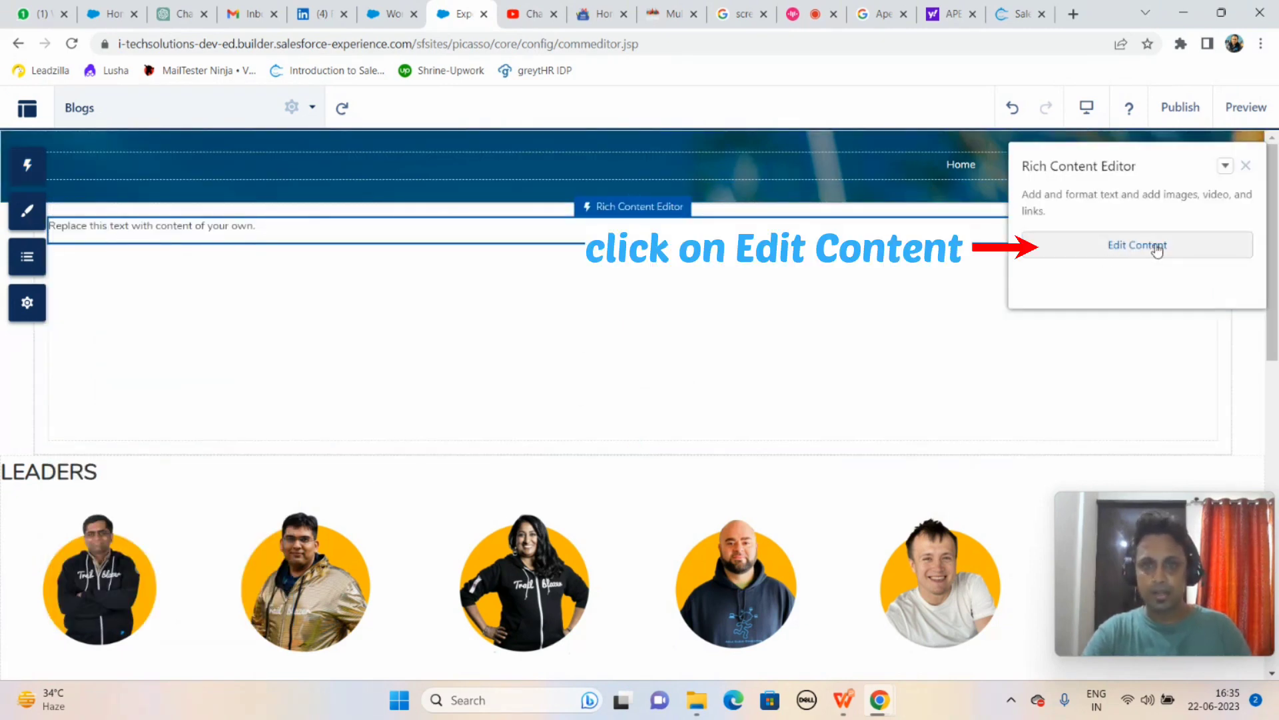
Step: Replace the placeholder text in the Blogs page's content editor with the bold heading BLOGS
click(1152, 247)
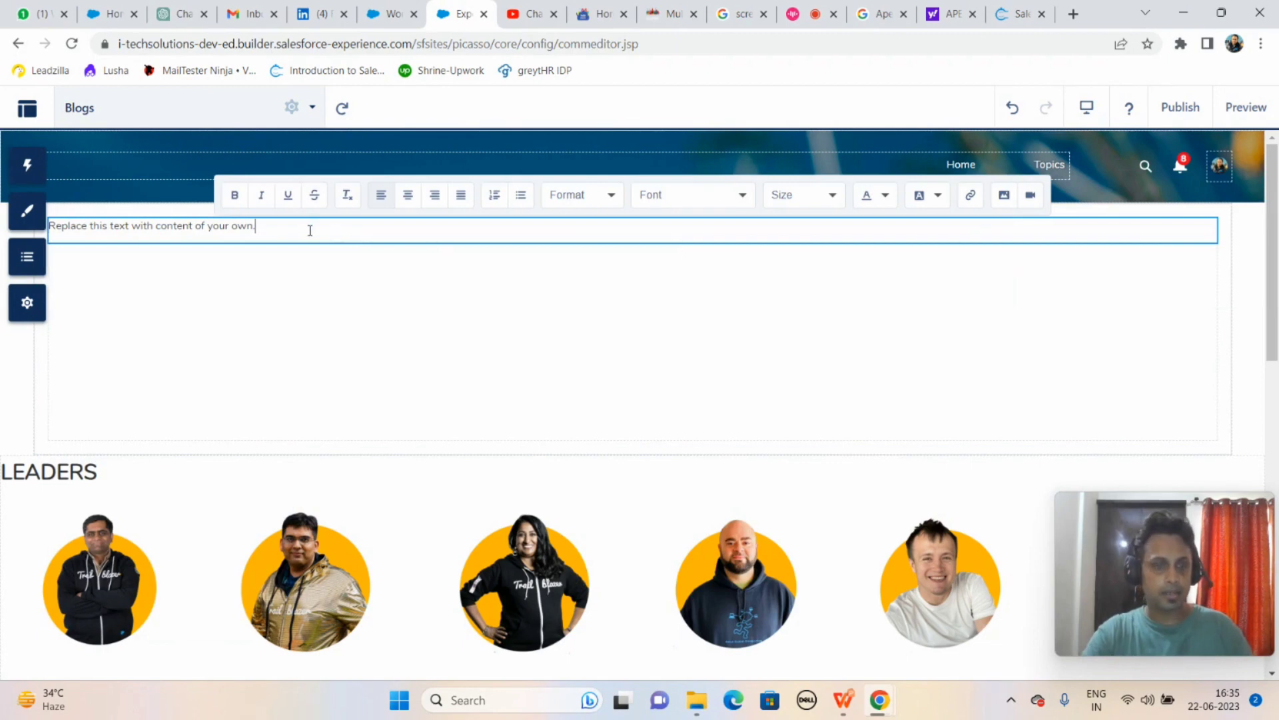
key(ctrl+a)
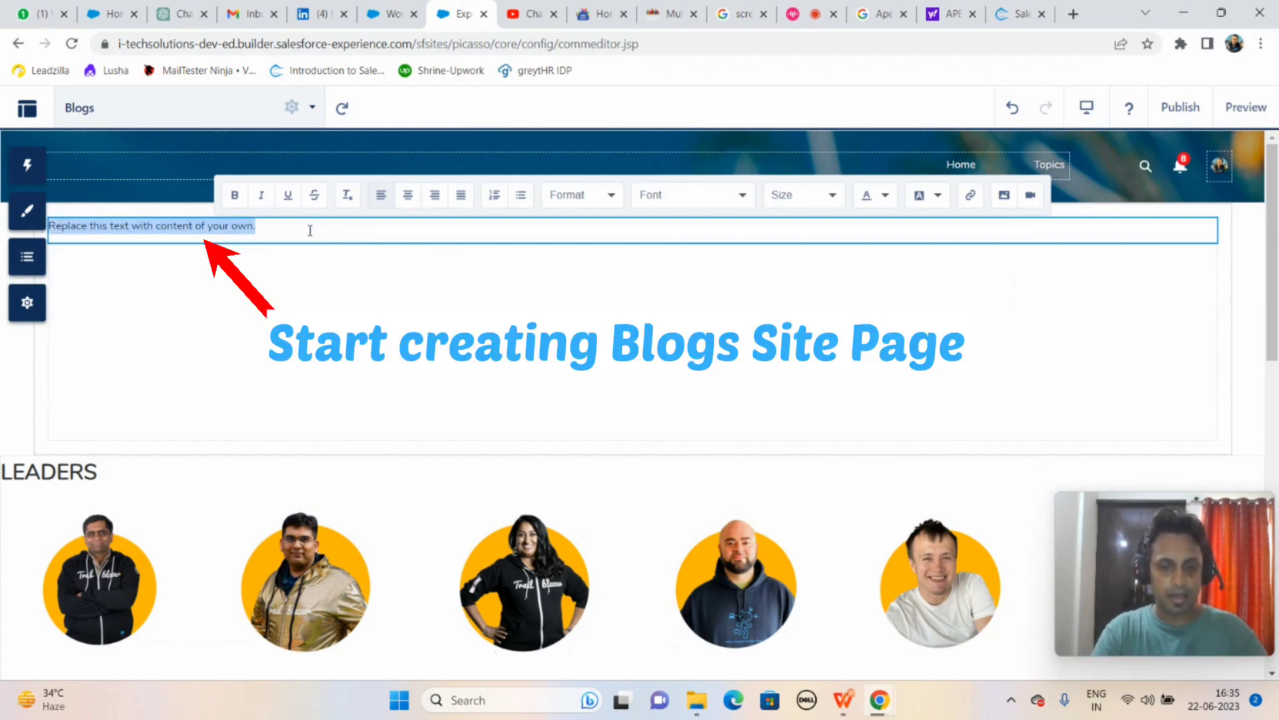
text(Blogs)
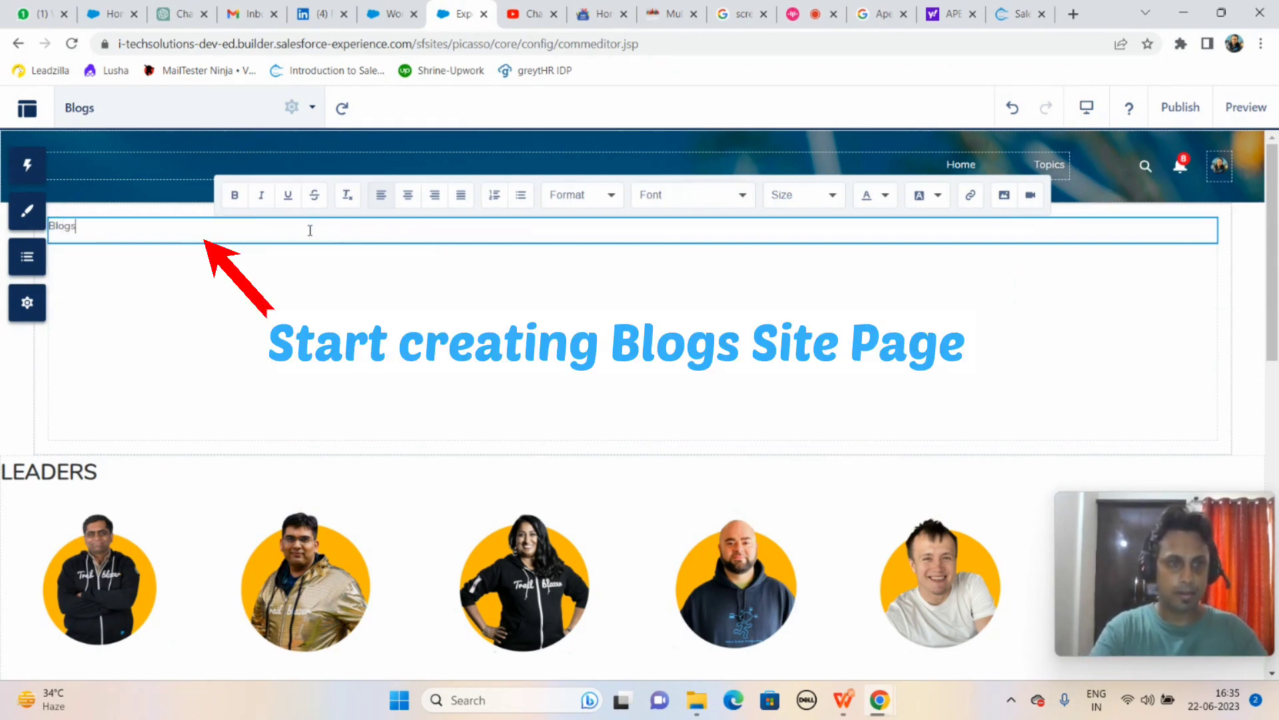
key(ctrl+a)
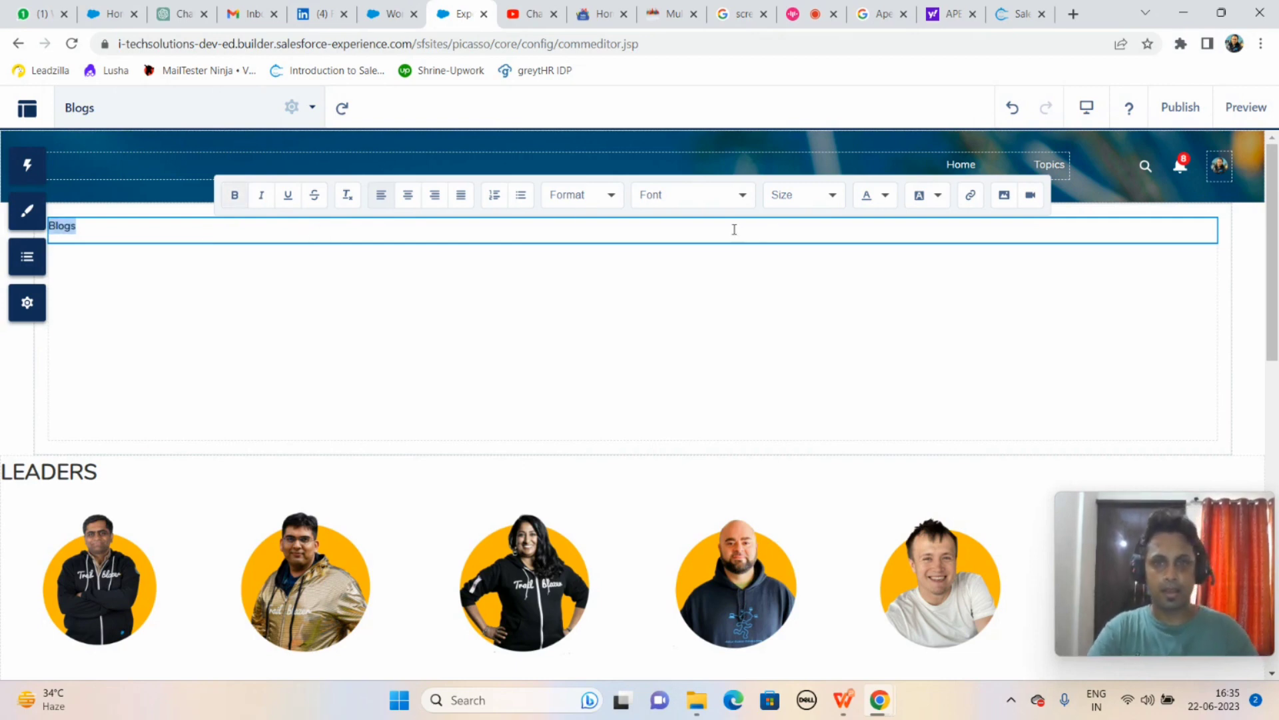
text(BLOGS)
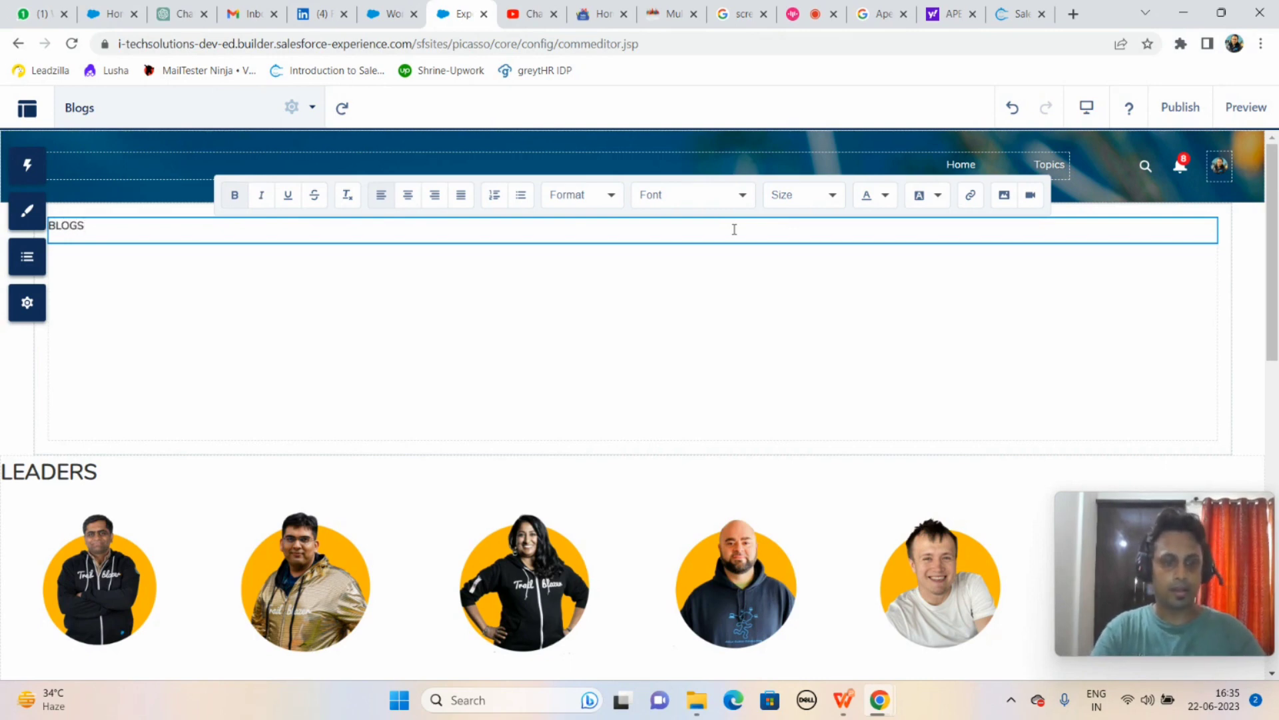
Step: Set the font size of the BLOGS heading to 26px
key(ctrl+a)
click(837, 196)
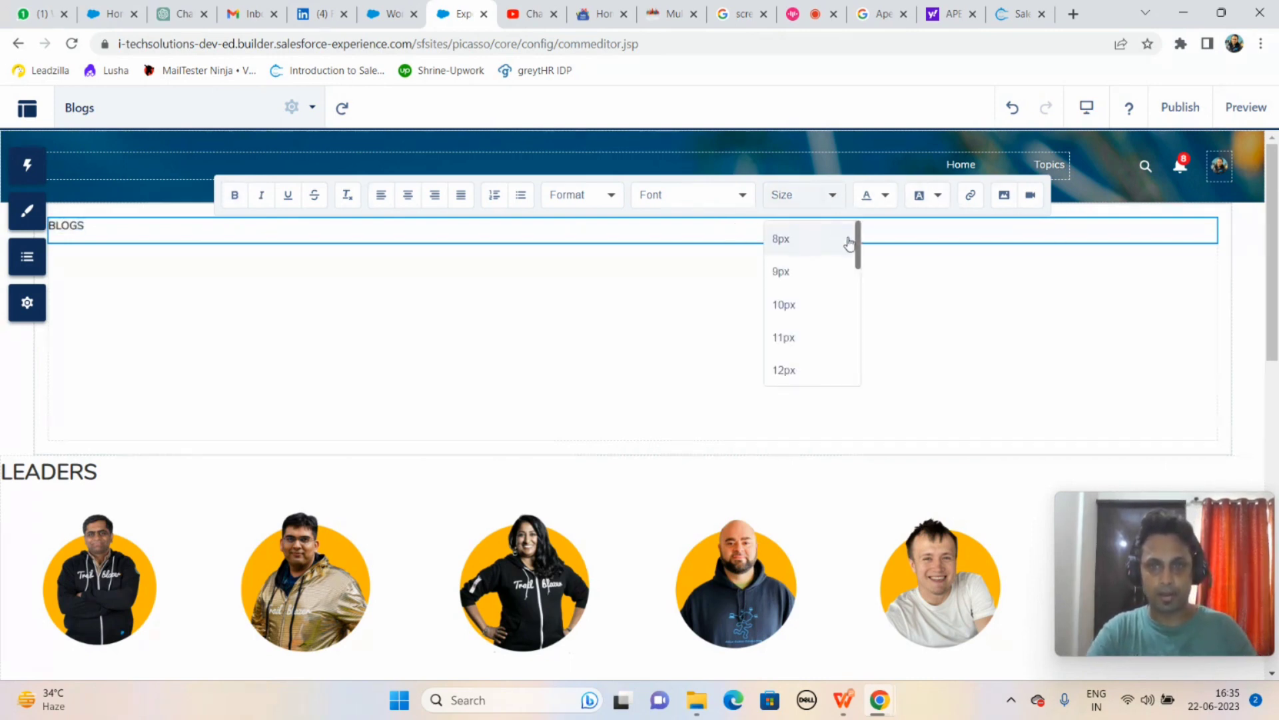
drag(860, 260, 860, 334)
click(837, 337)
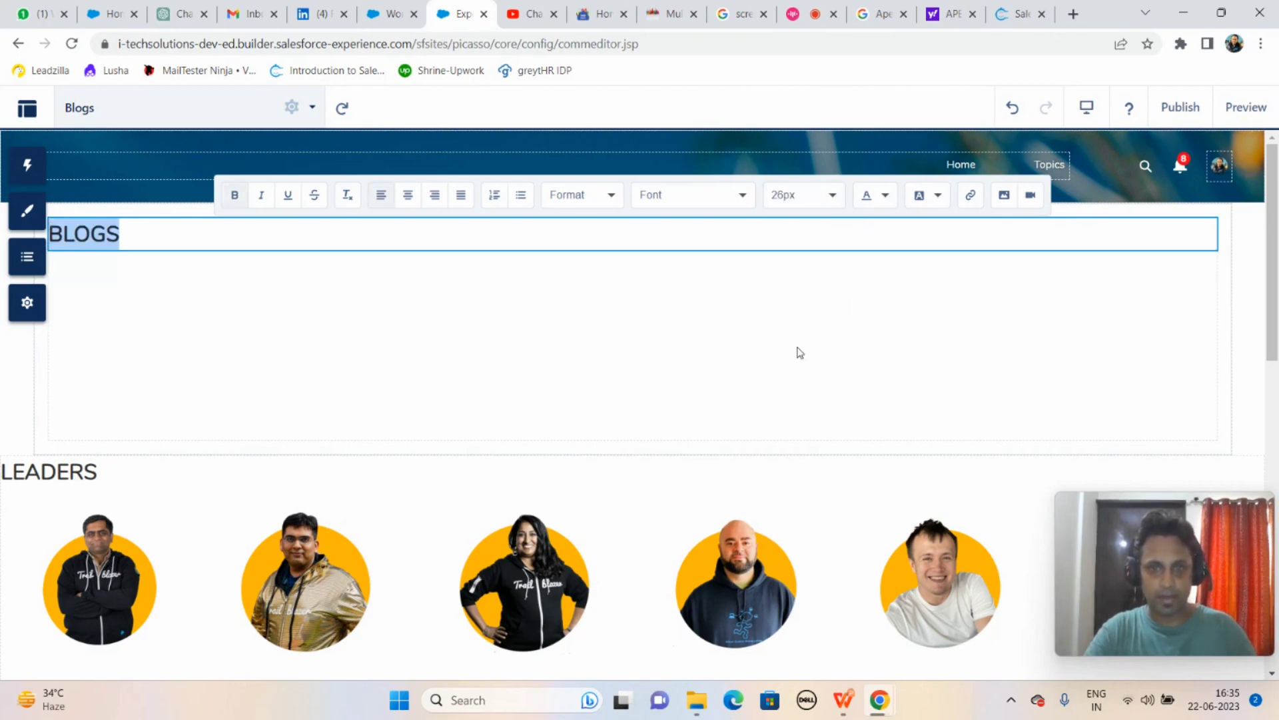
Step: Upload the image Picture1_Demo1 from Downloads and insert it on a new line below the BLOGS heading
click(164, 228)
key(Return)
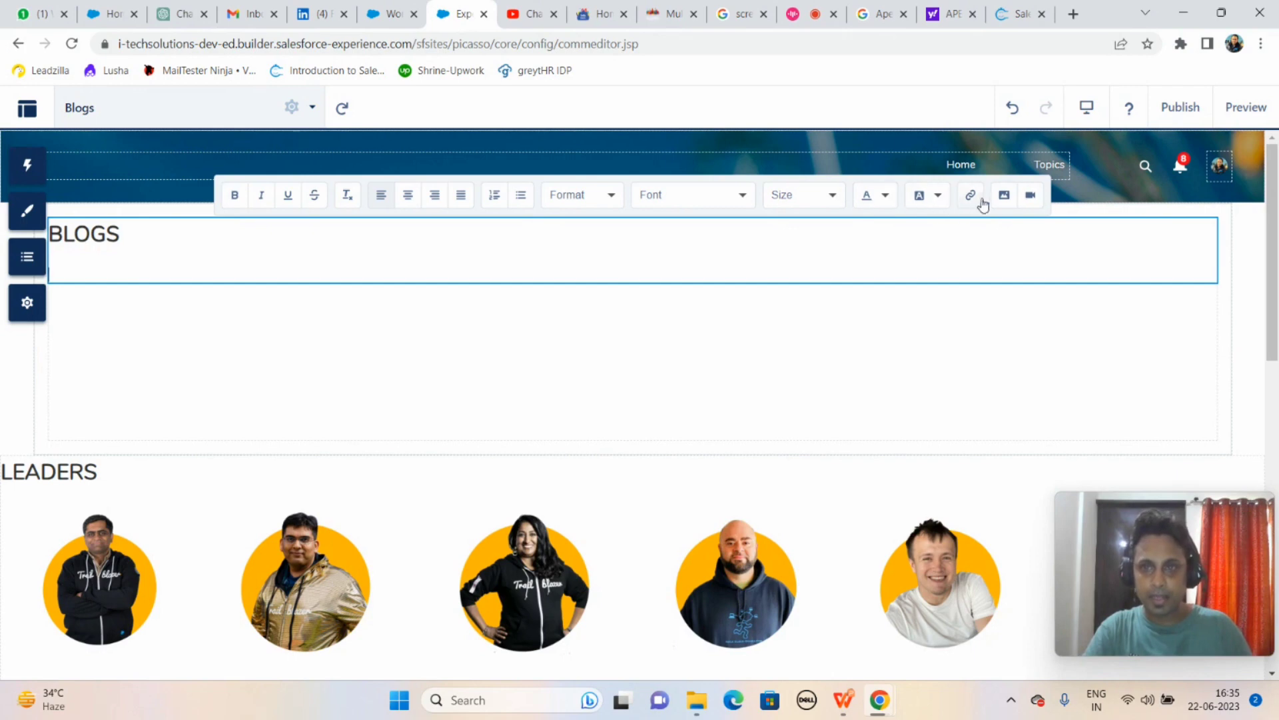
click(1004, 195)
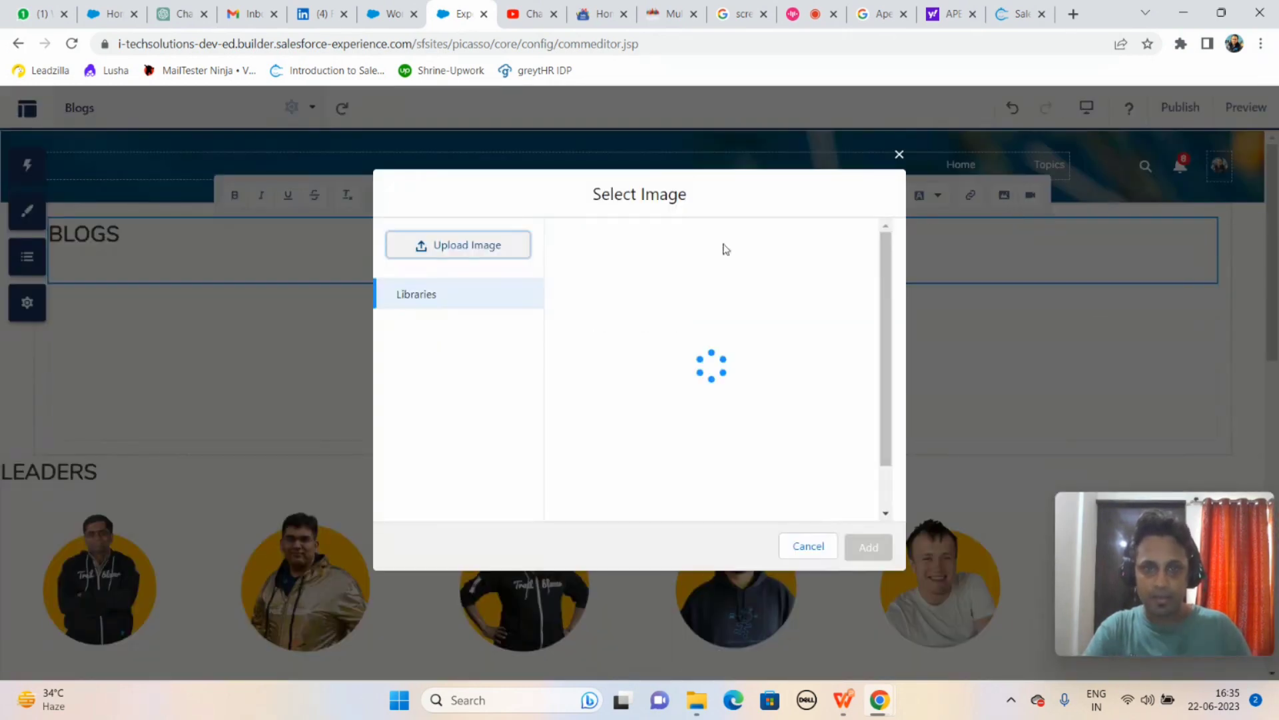
click(419, 244)
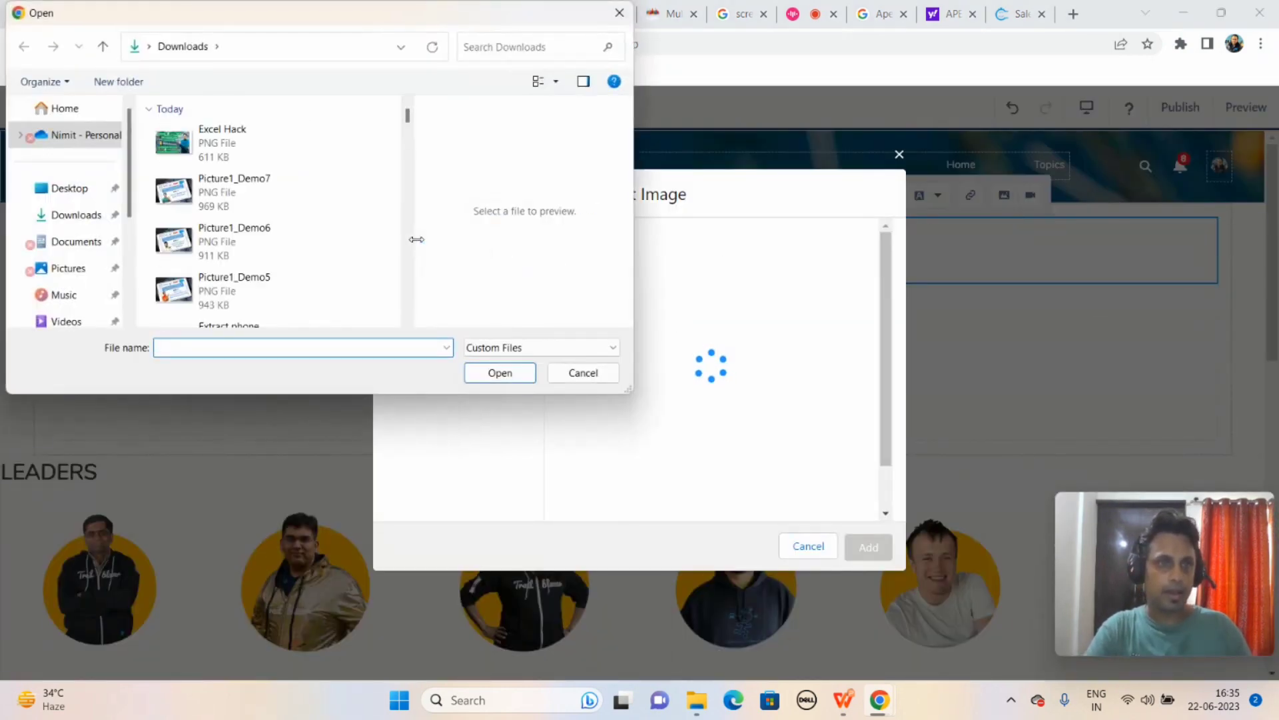
click(407, 322)
click(407, 322)
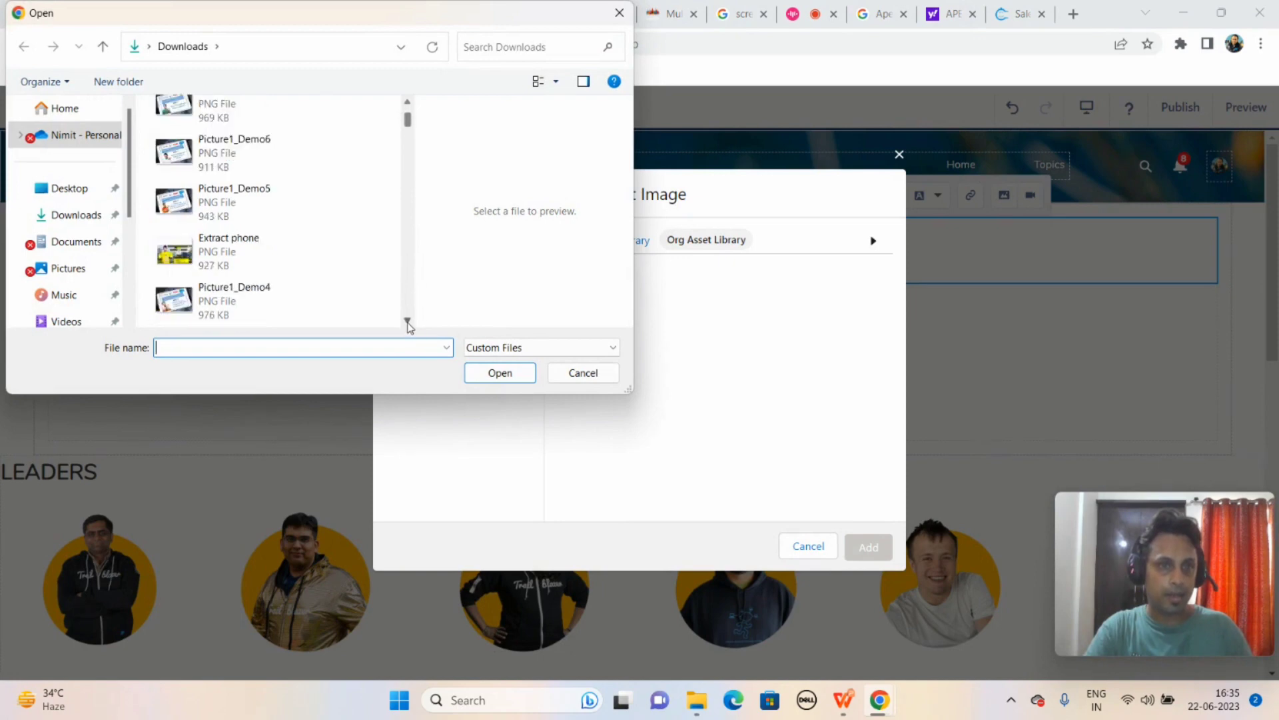
click(407, 323)
click(407, 322)
click(407, 323)
click(407, 322)
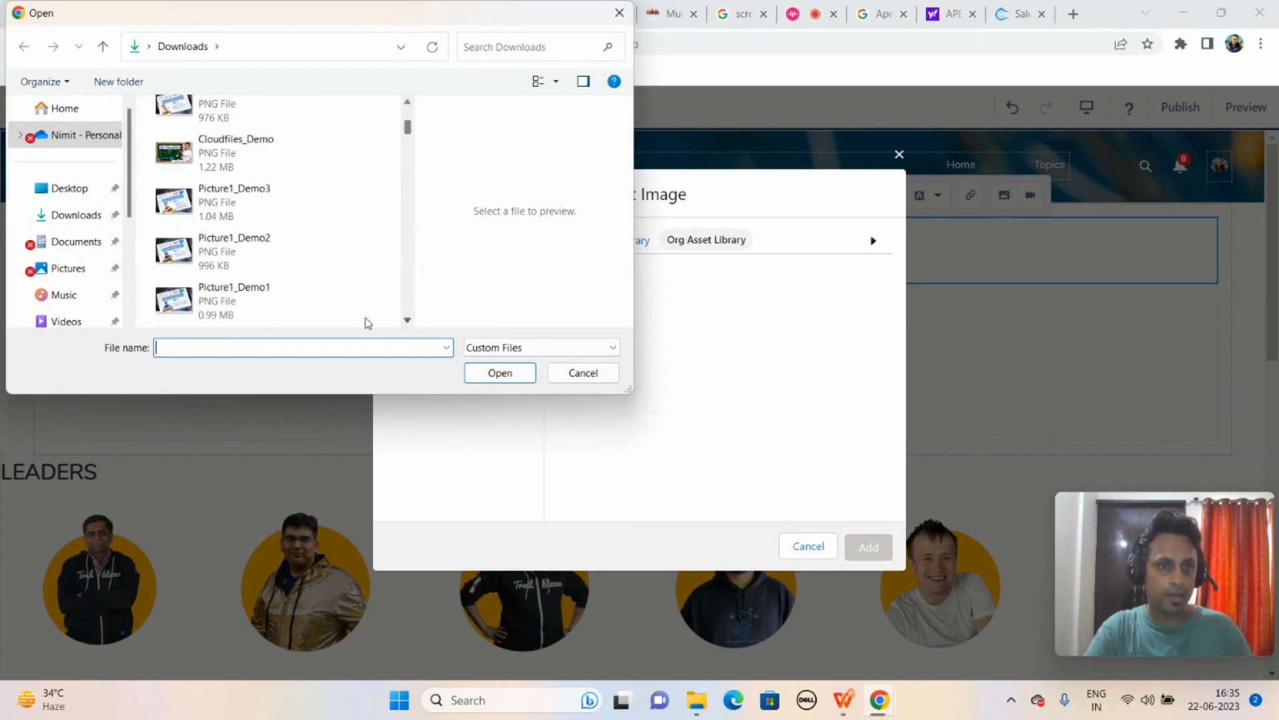
click(274, 311)
click(503, 372)
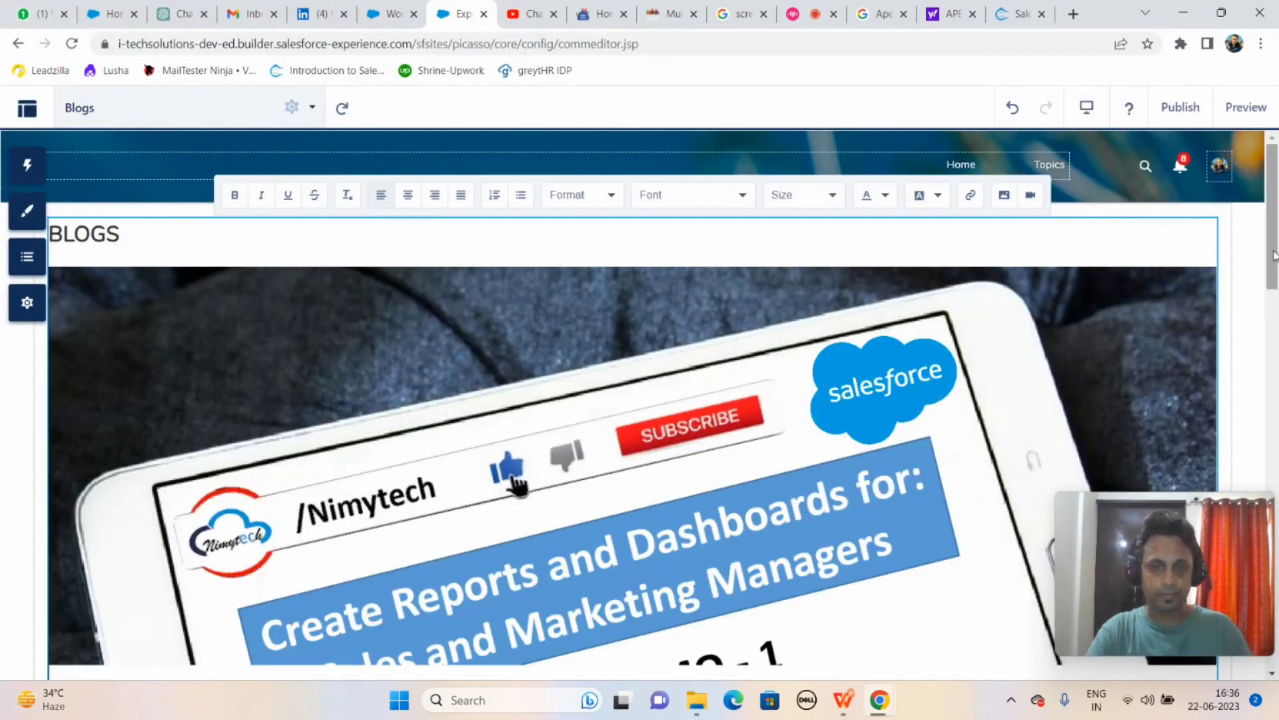
Step: Shrink the DEMO - 1 image to a thumbnail about one sixth of the content editor's width
mouse_move(1274, 256)
mouse_down()
mouse_move(1275, 367)
mouse_move(1277, 253)
mouse_up()
scroll(944, 338, down, 1)
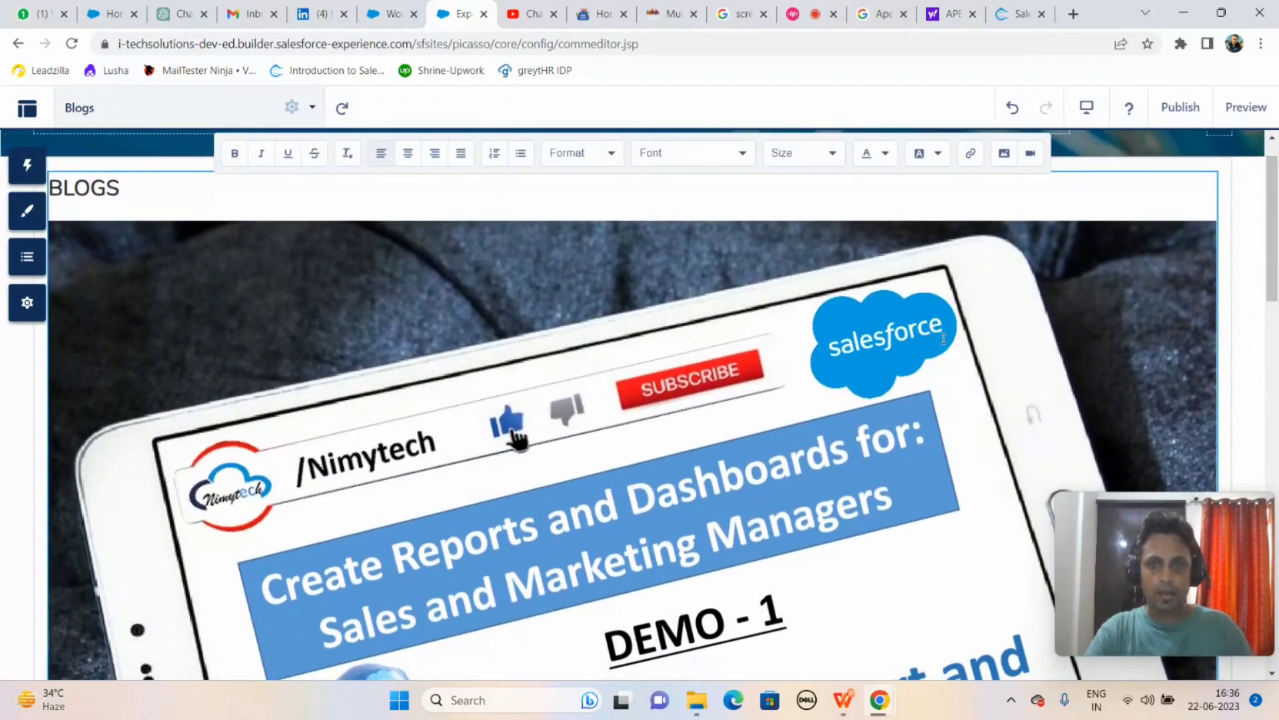
click(944, 340)
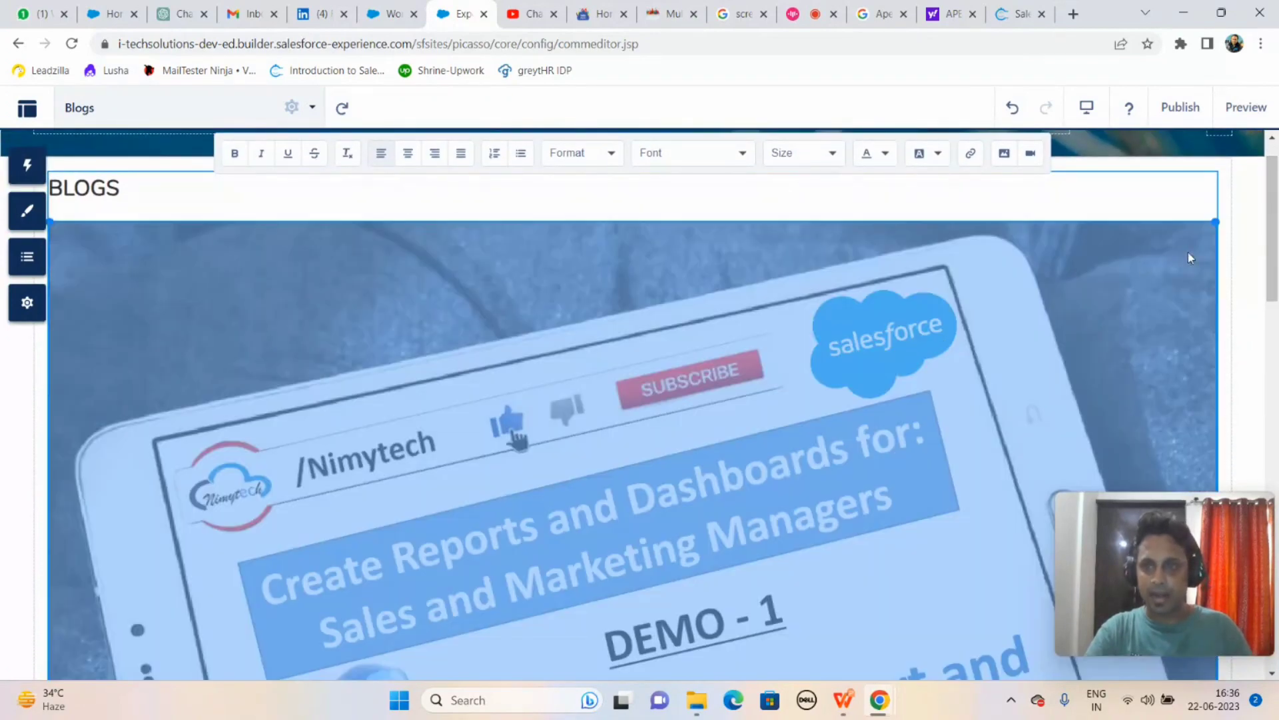
drag(1213, 224, 566, 590)
click(679, 238)
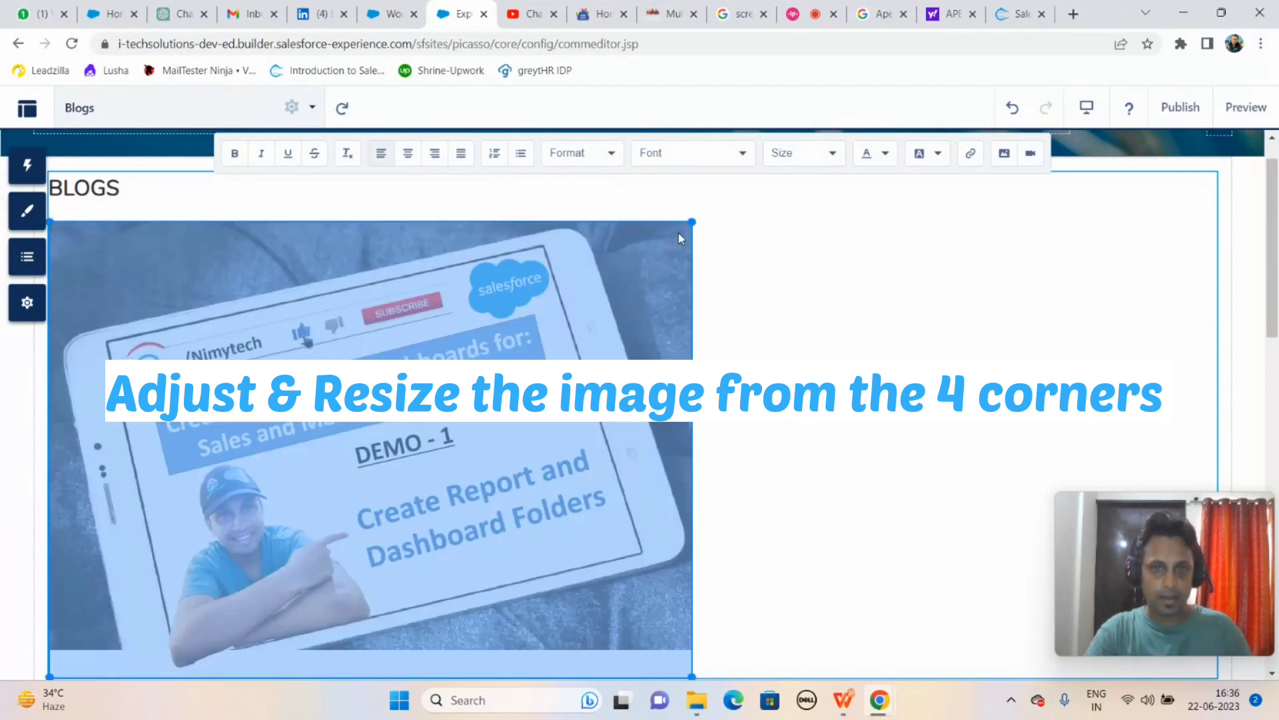
drag(690, 230, 243, 635)
click(372, 324)
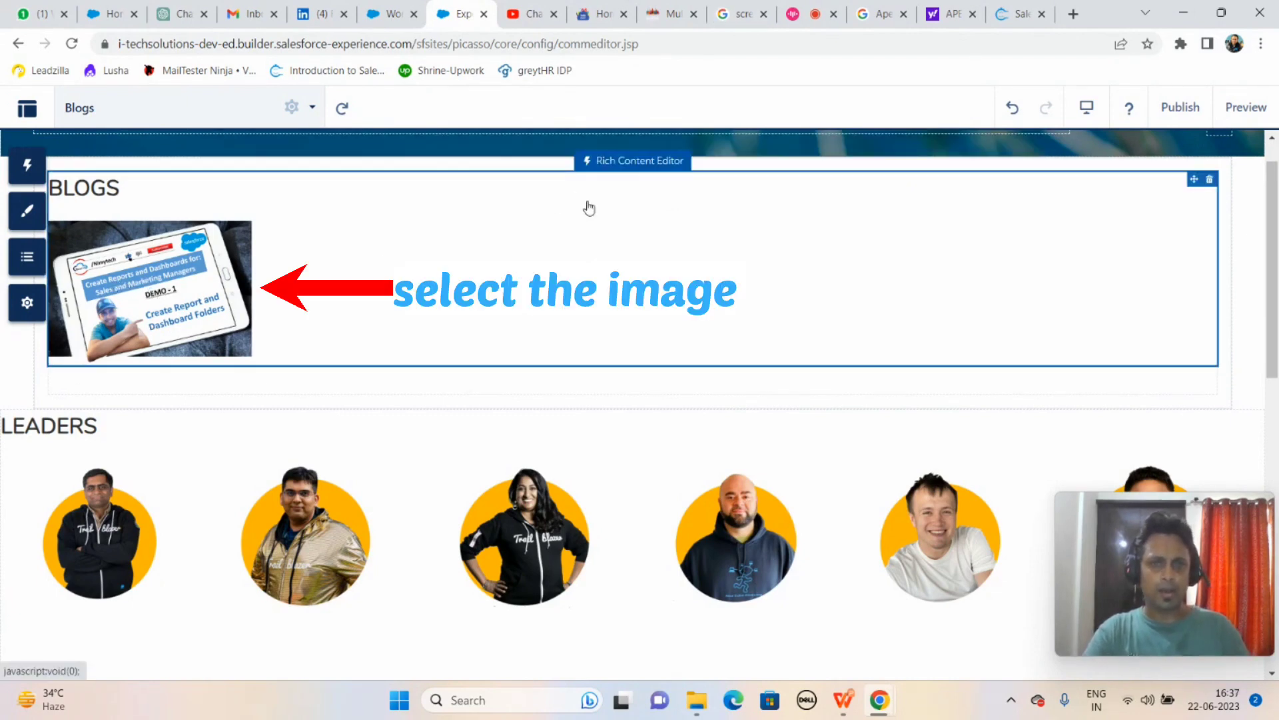
click(235, 282)
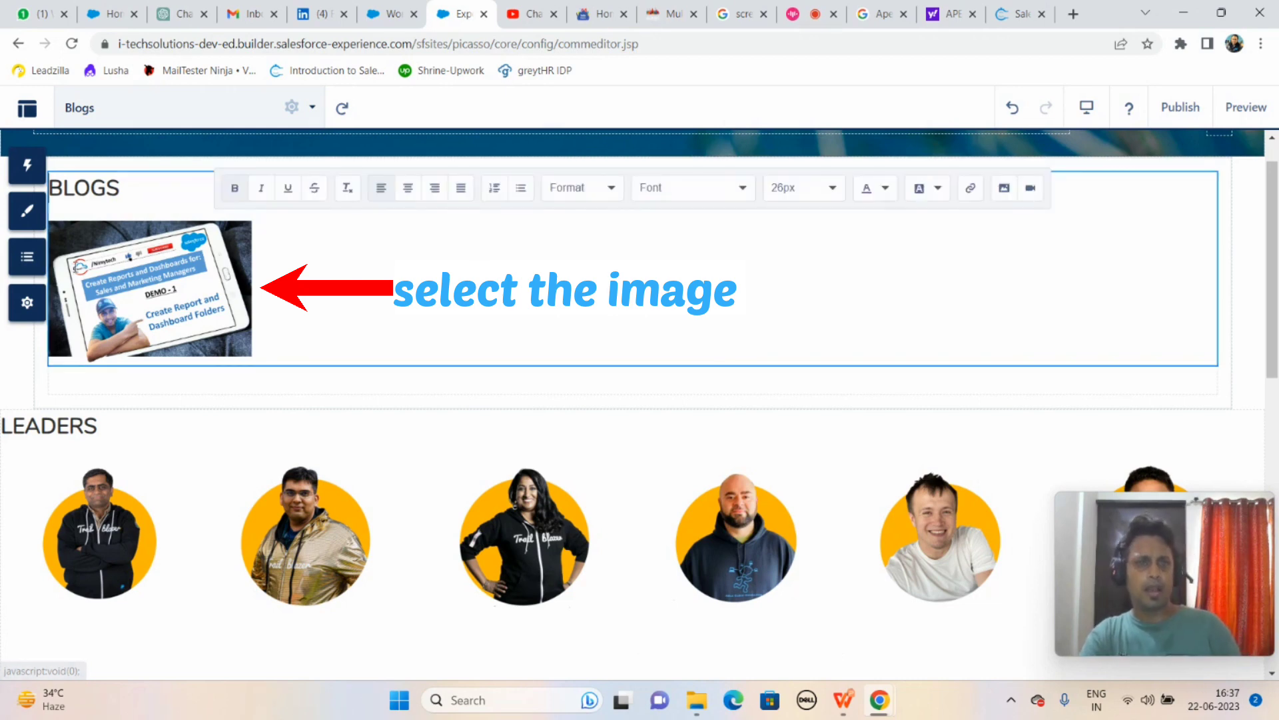
click(137, 281)
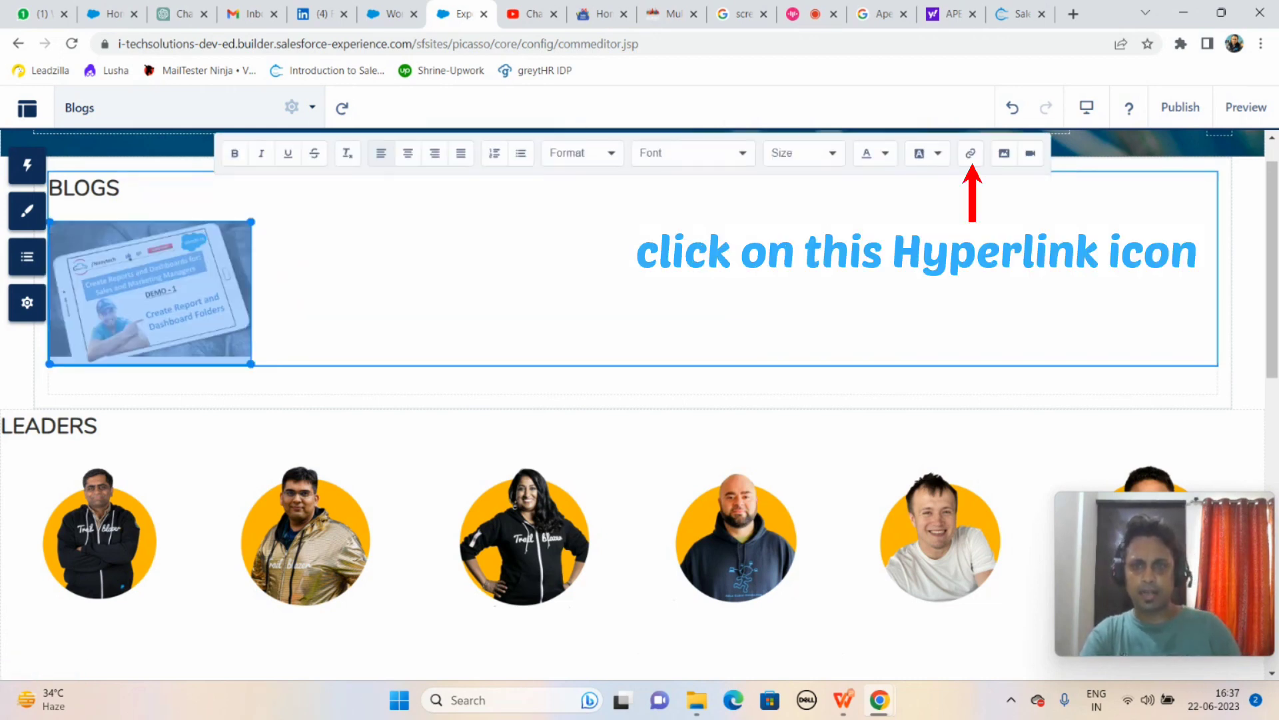
click(970, 156)
text(https://youtu.be/8WnVrnmWZOc)
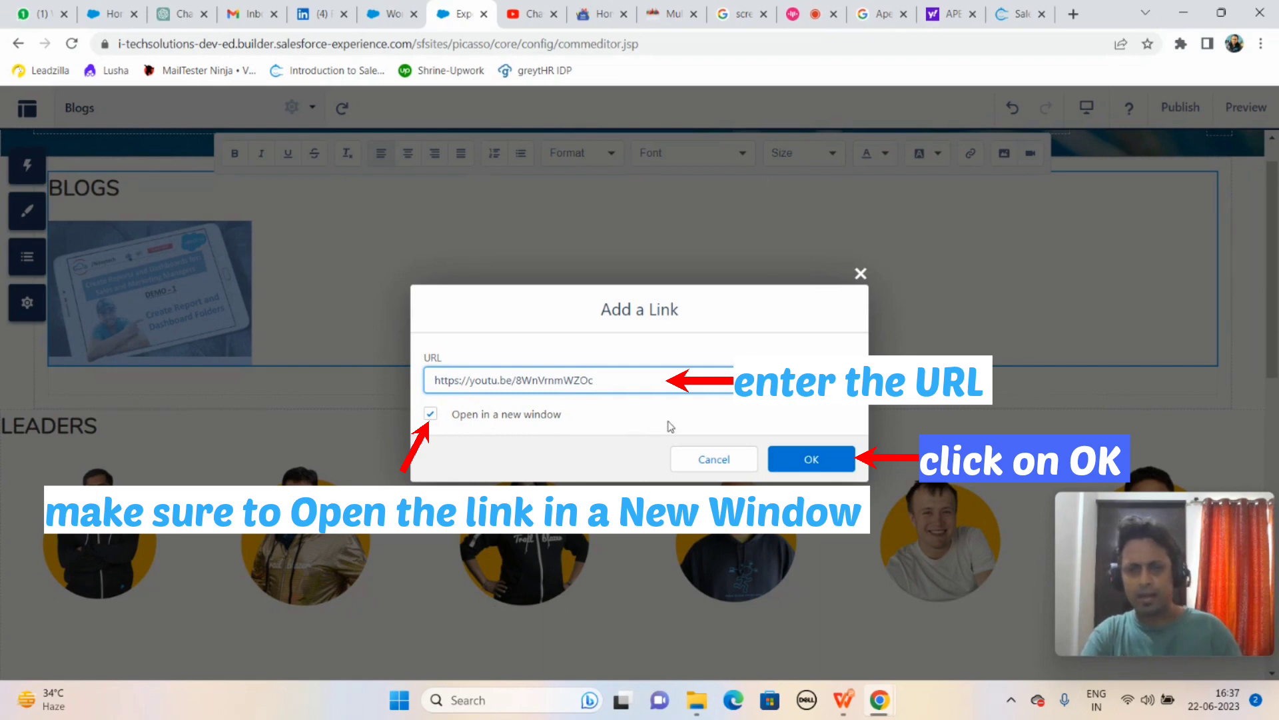
click(831, 459)
Step: Upload the image Picture1_Demo2 from Downloads and insert it after the DEMO - 1 thumbnail
click(359, 291)
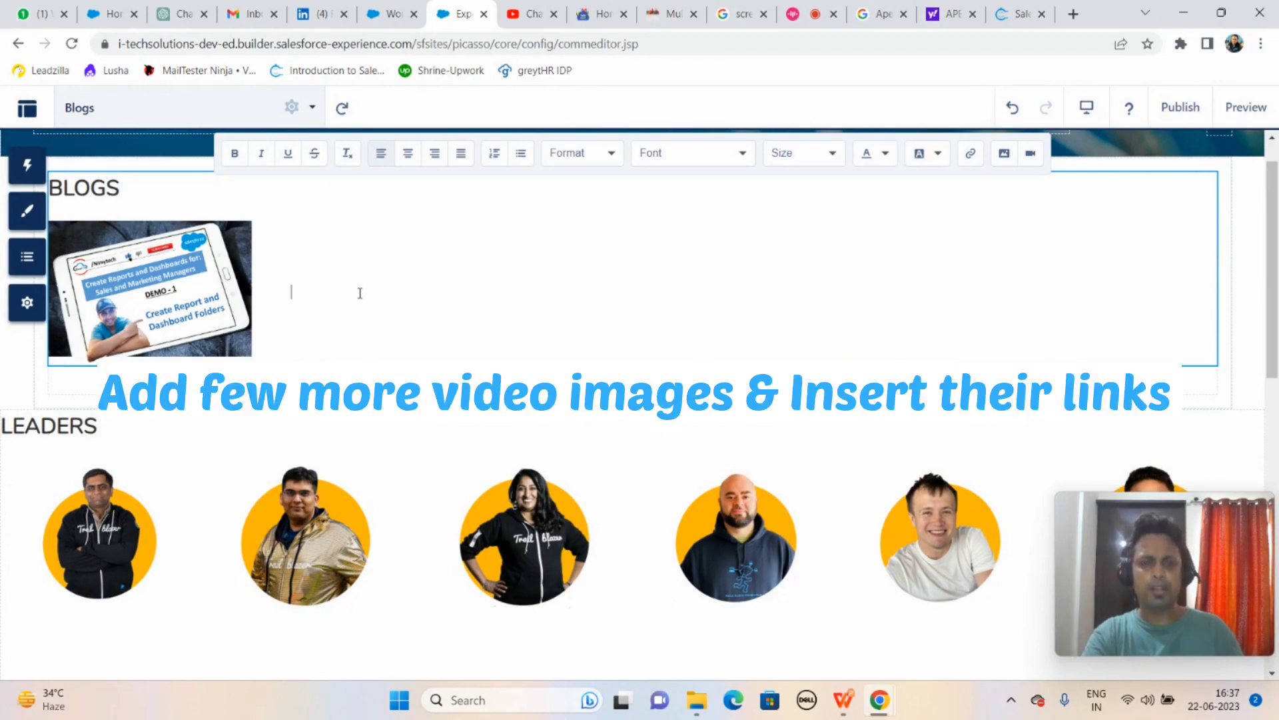
click(1005, 153)
click(486, 254)
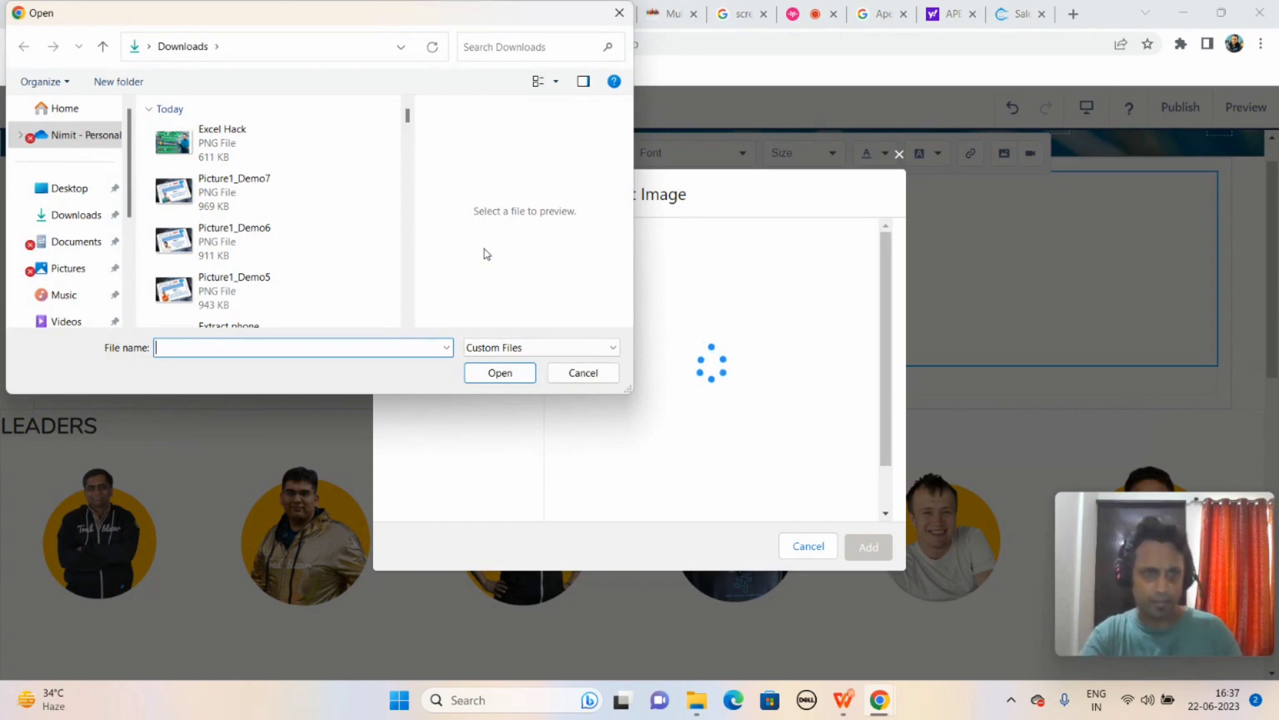
click(407, 320)
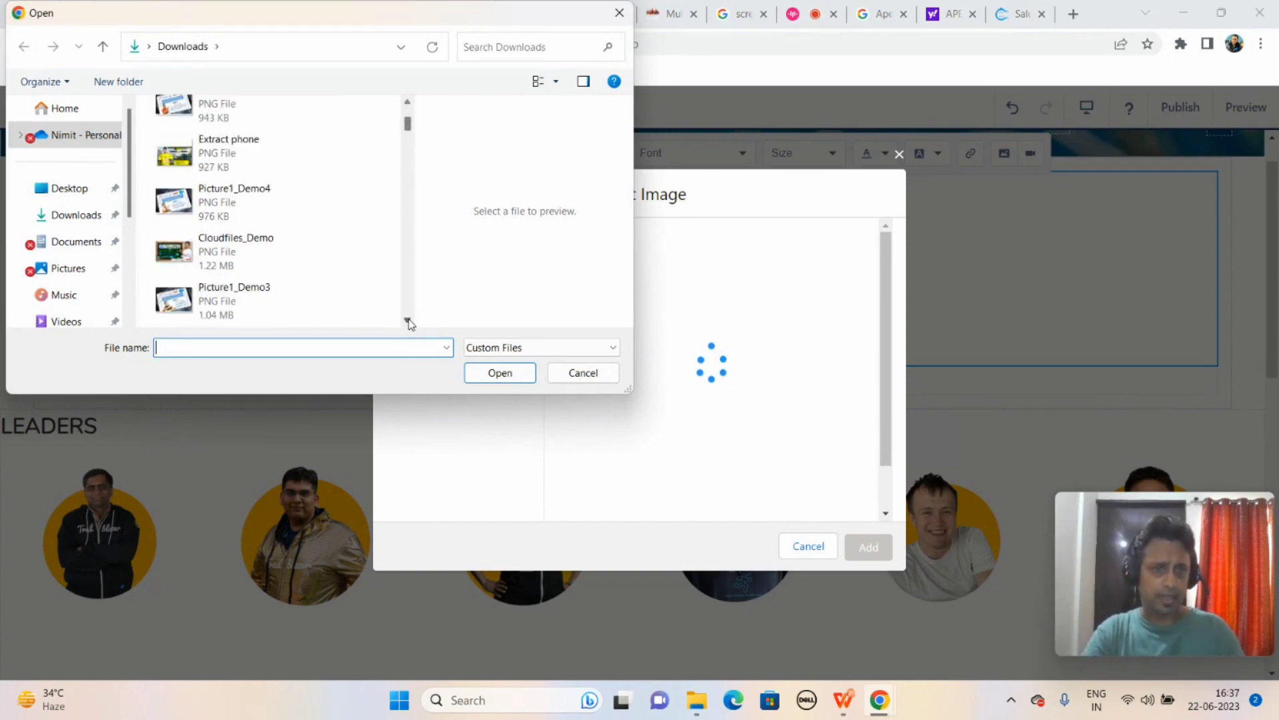
click(266, 303)
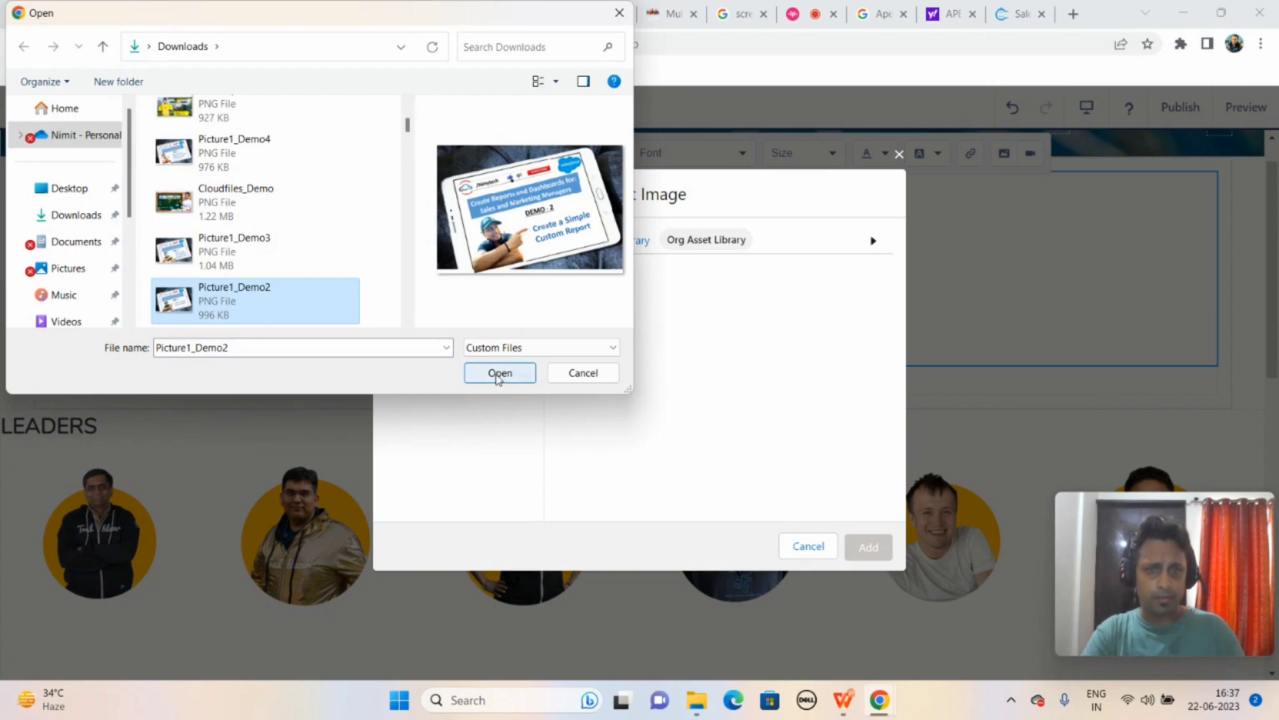
click(498, 373)
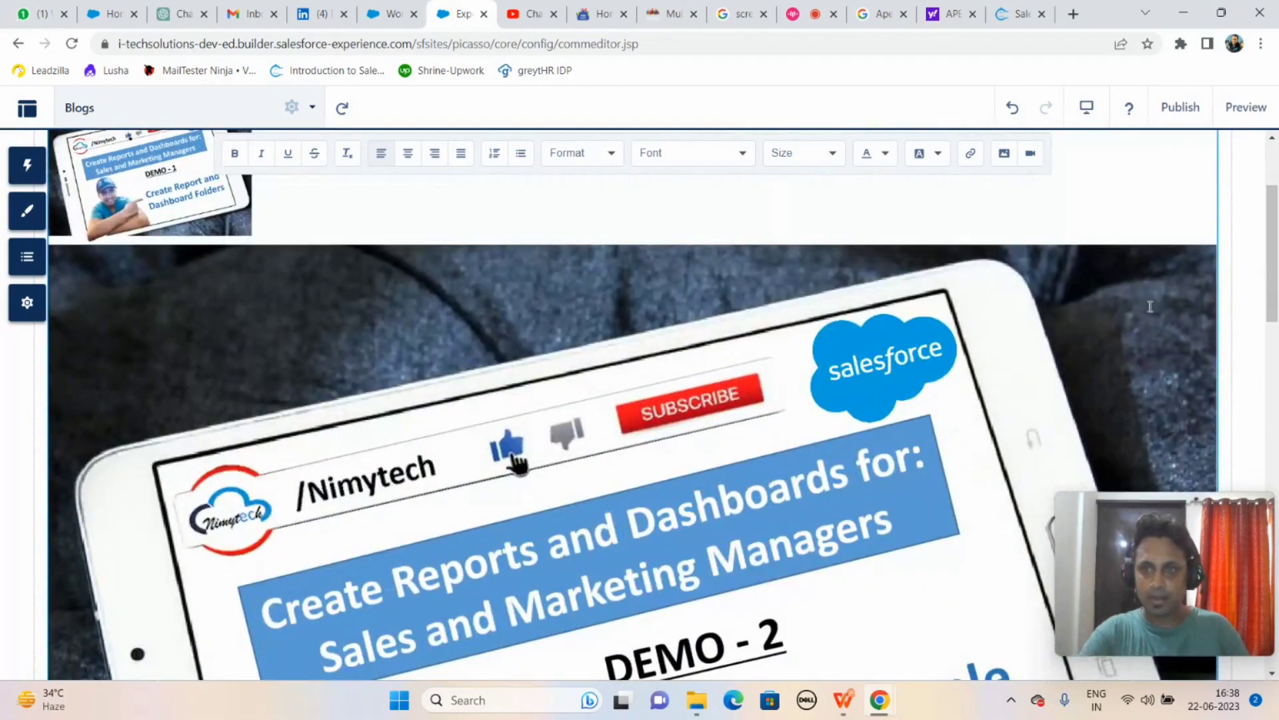
Step: Shrink the DEMO - 2 image to about the same size as the DEMO - 1 thumbnail beside it
click(1176, 276)
drag(1213, 248, 622, 567)
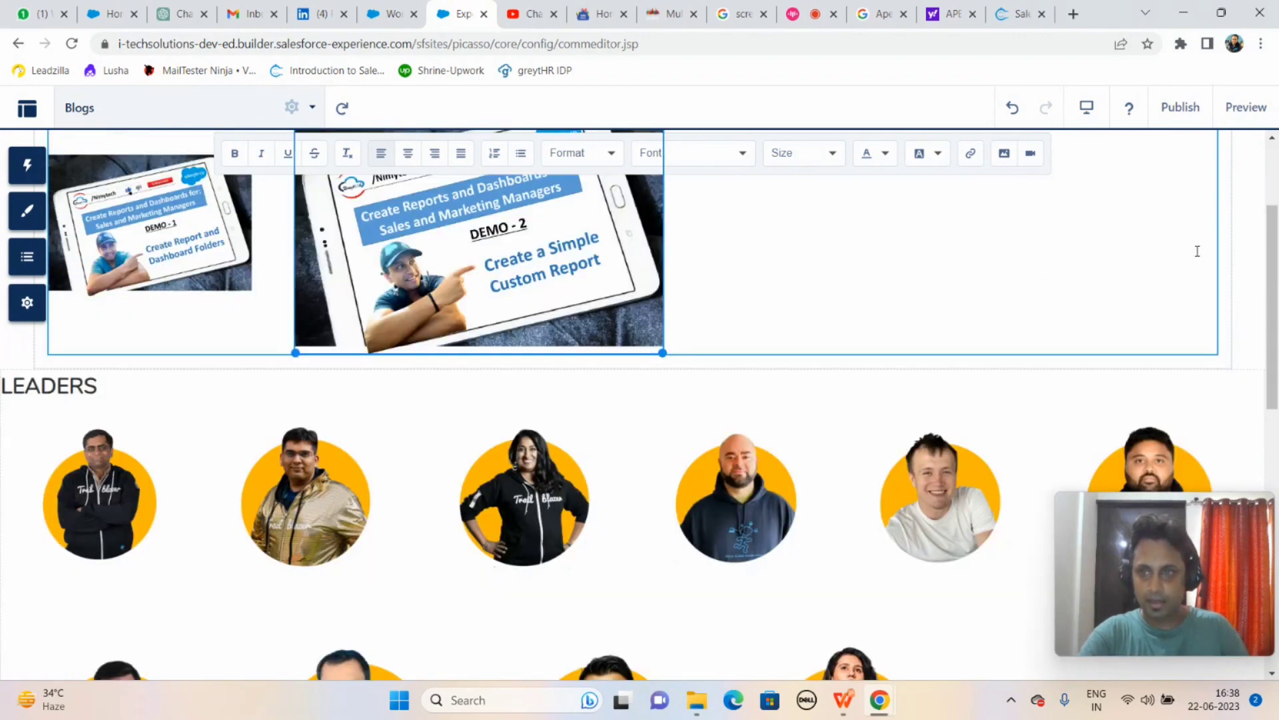
scroll(807, 259, up, 2)
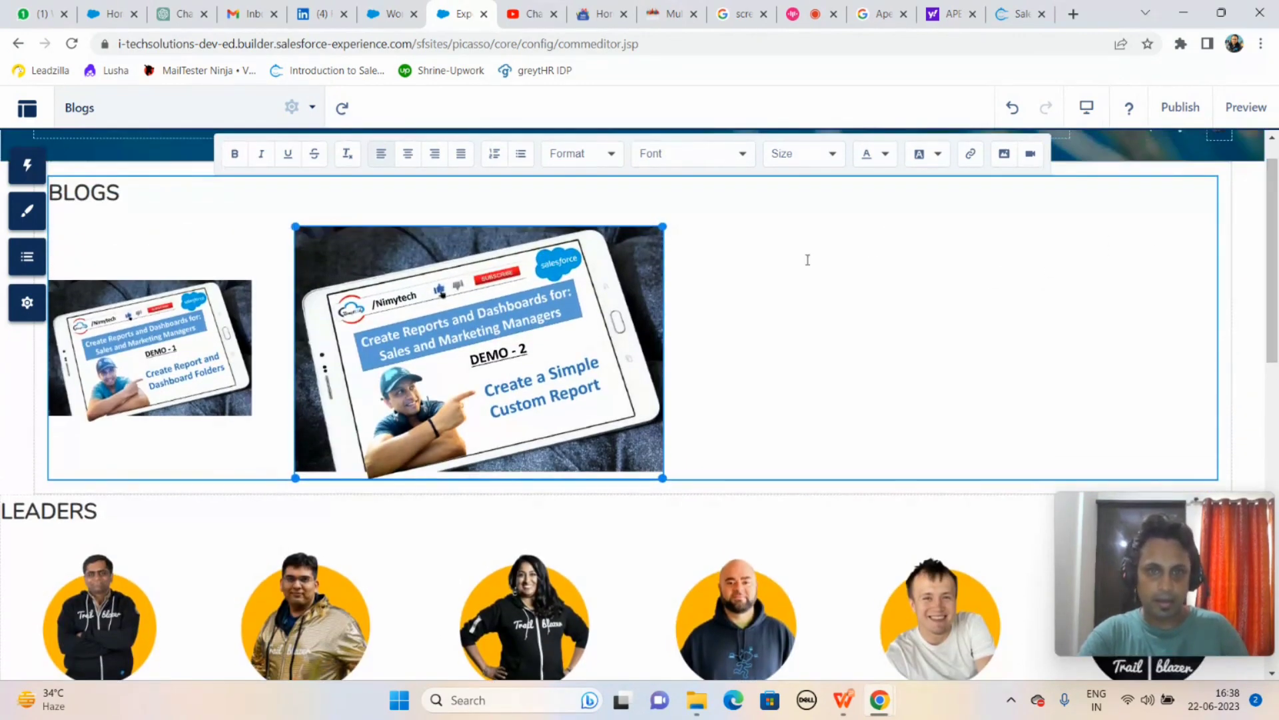
drag(661, 226, 563, 349)
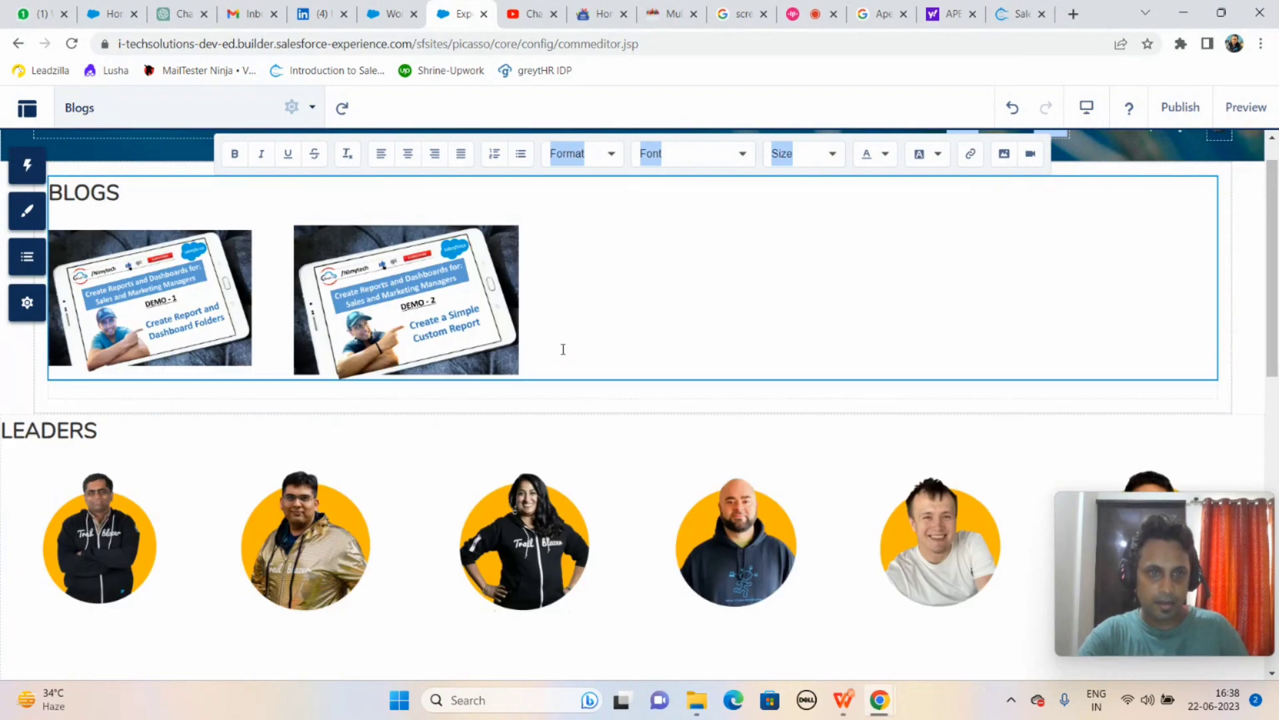
click(513, 247)
drag(518, 227, 503, 231)
click(509, 236)
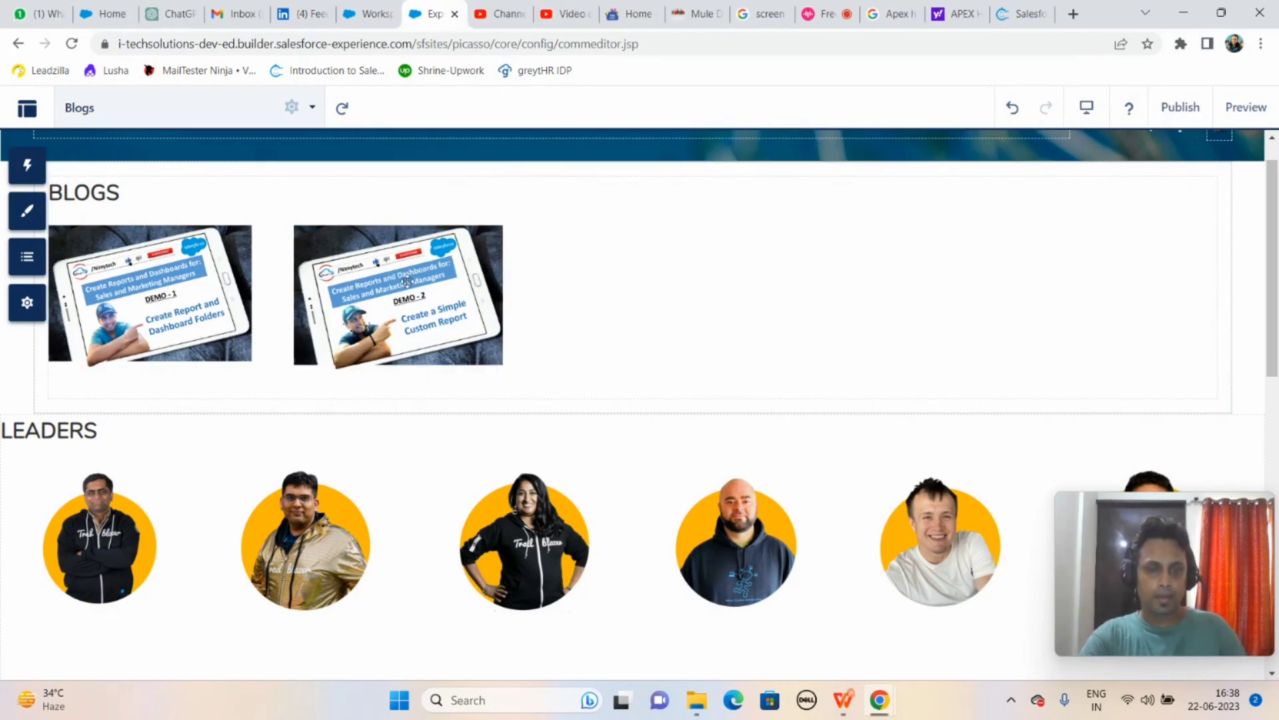
click(416, 265)
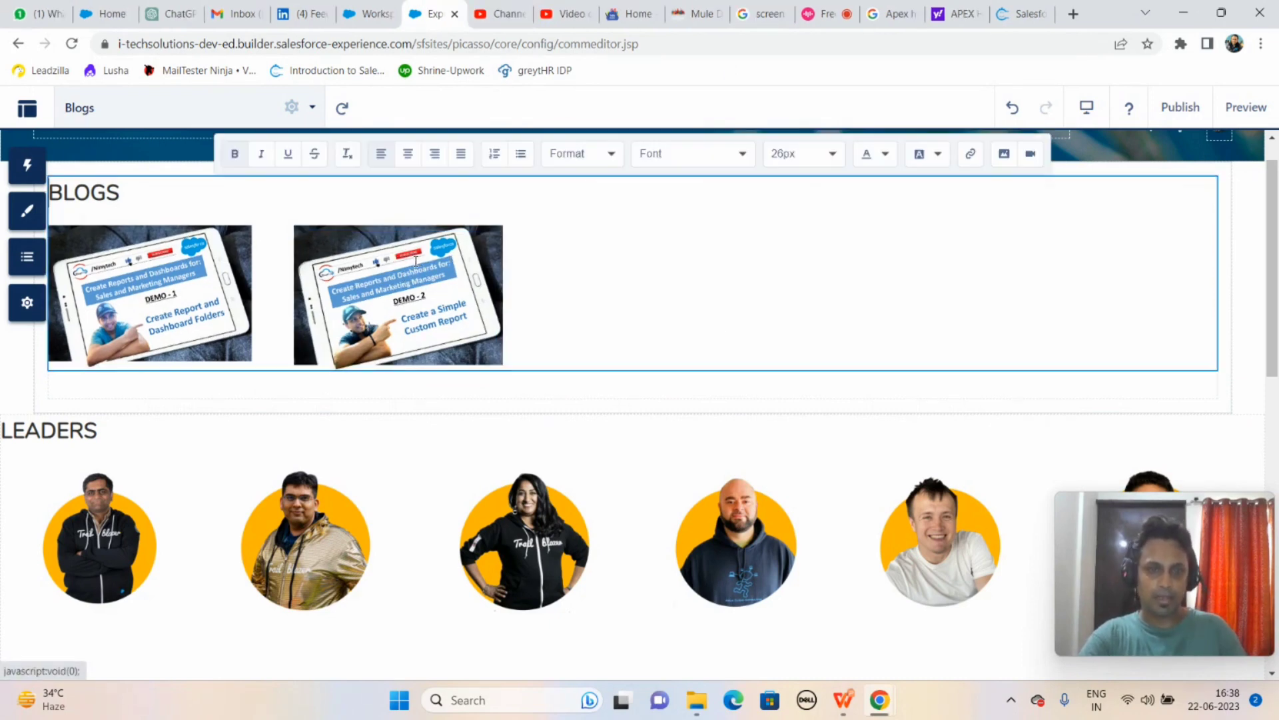
click(411, 266)
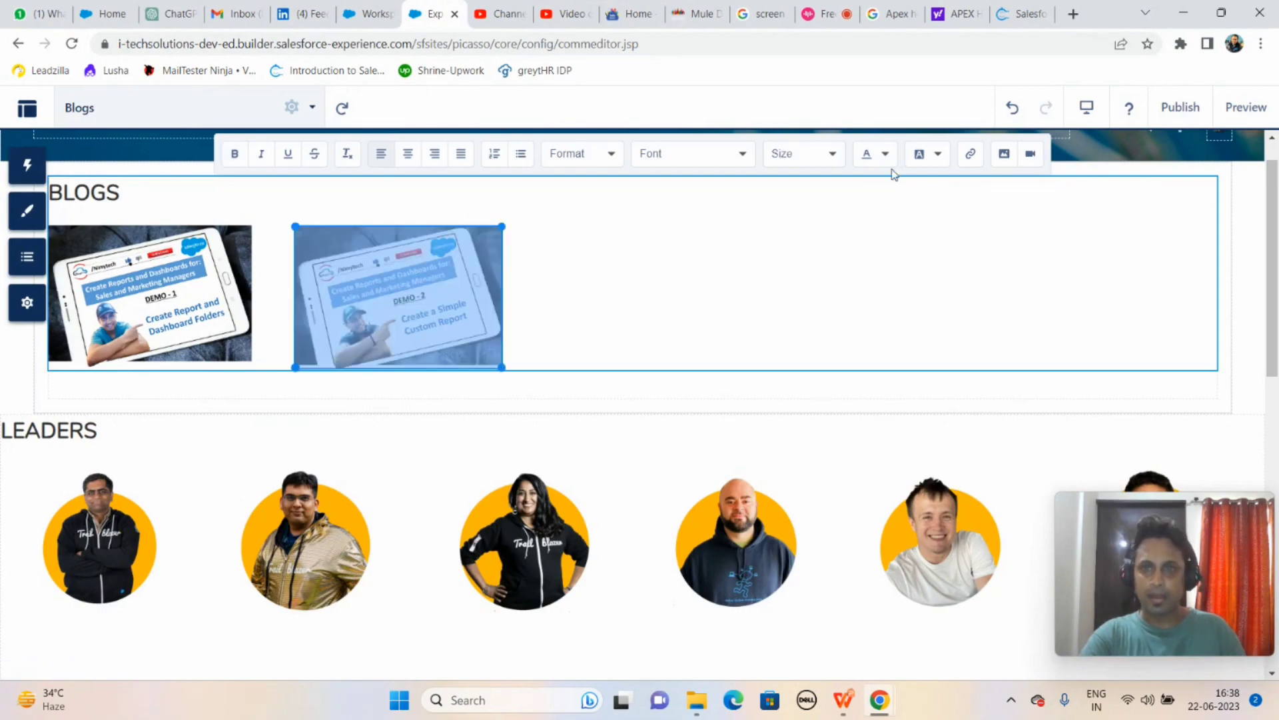
click(971, 155)
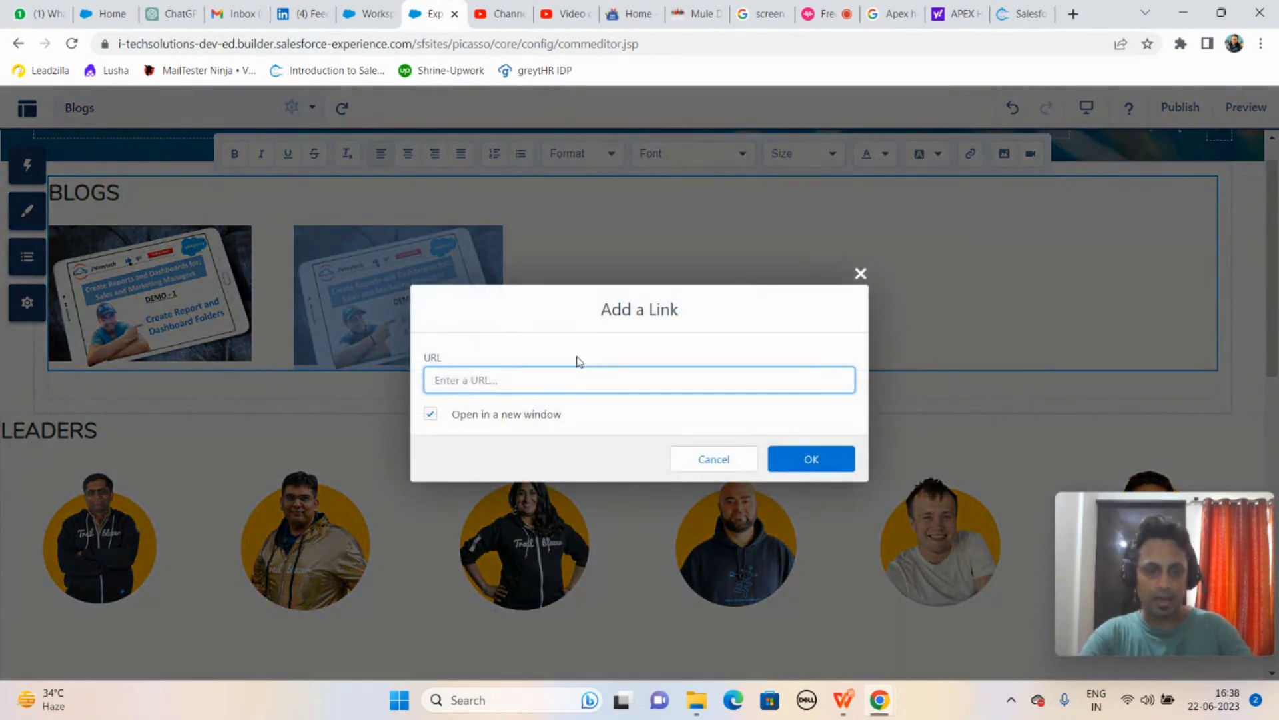
text(https://youtu.be/hdUUAslRkuc)
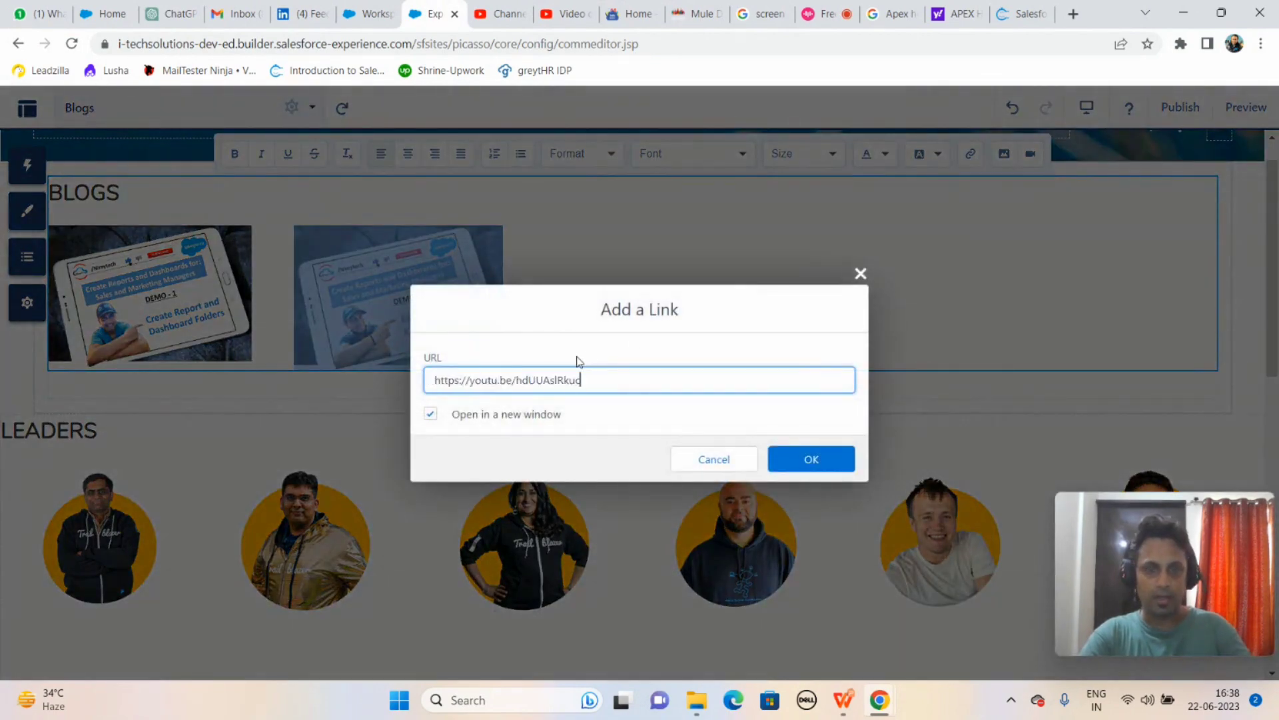
click(835, 462)
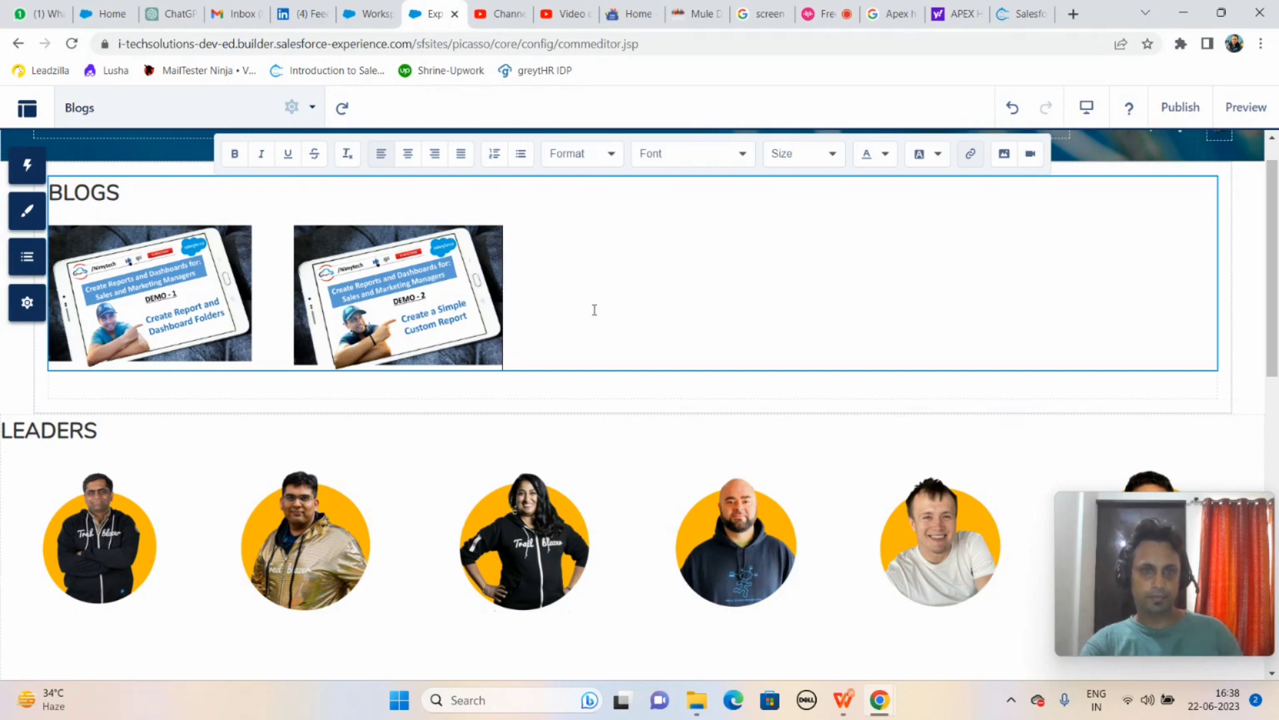
Step: Upload the image Picture1_Demo3 from Downloads and insert it after the DEMO - 2 thumbnail
click(595, 310)
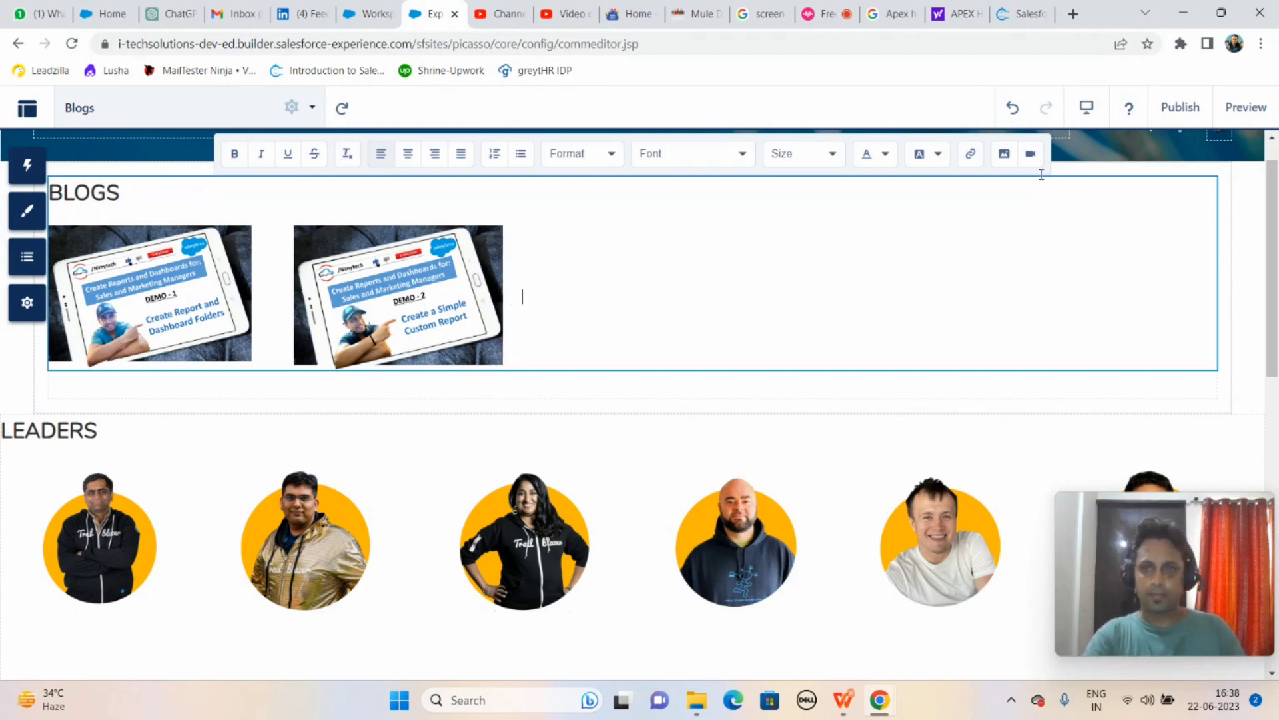
click(1004, 155)
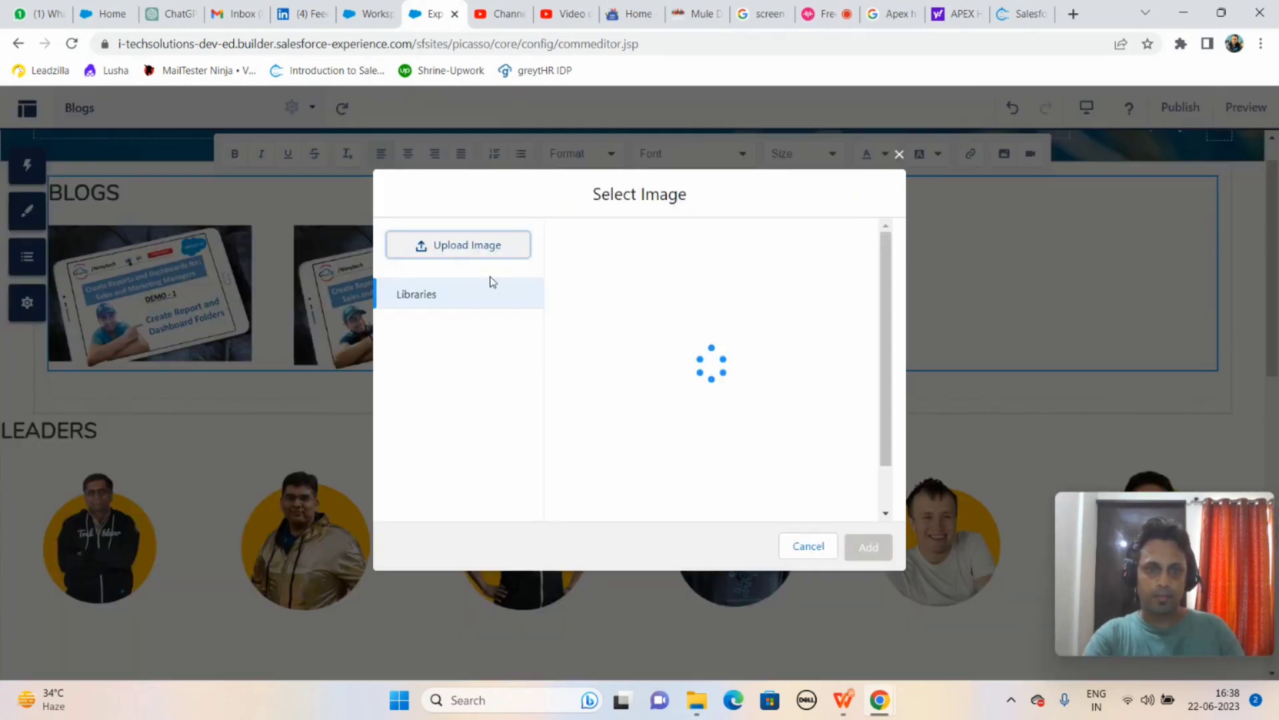
click(469, 247)
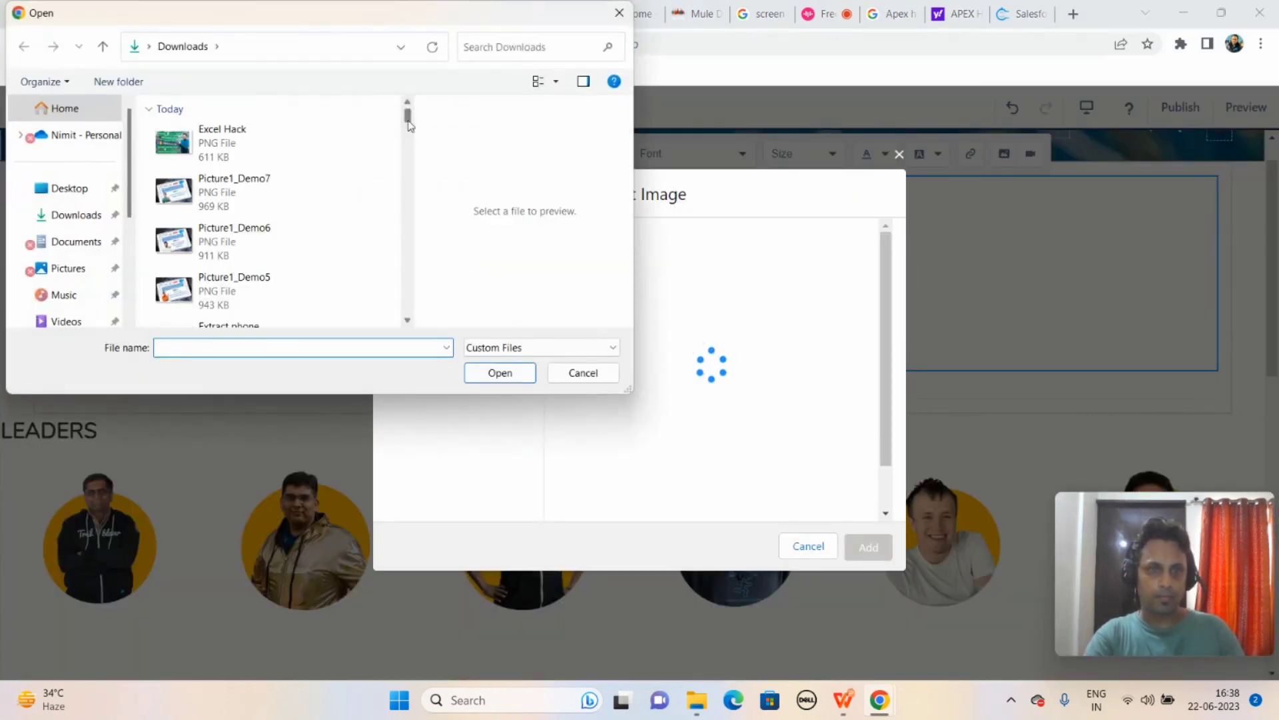
click(407, 321)
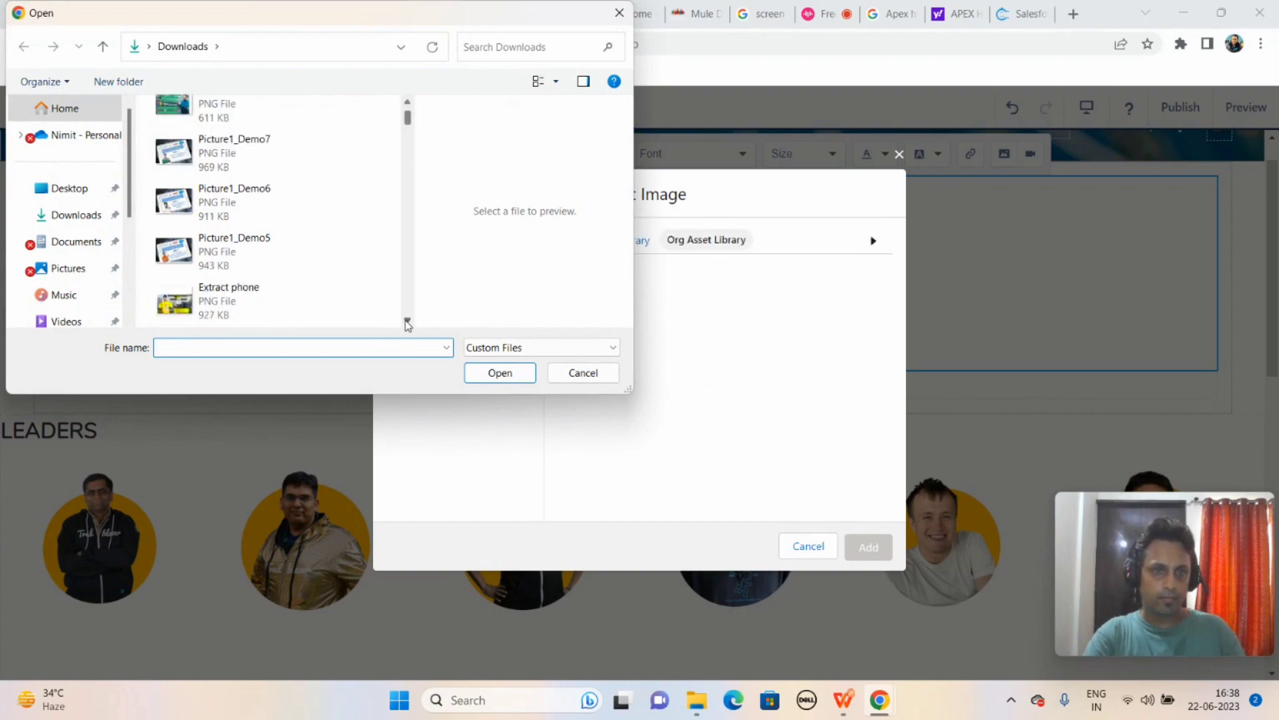
click(407, 321)
click(408, 320)
click(407, 321)
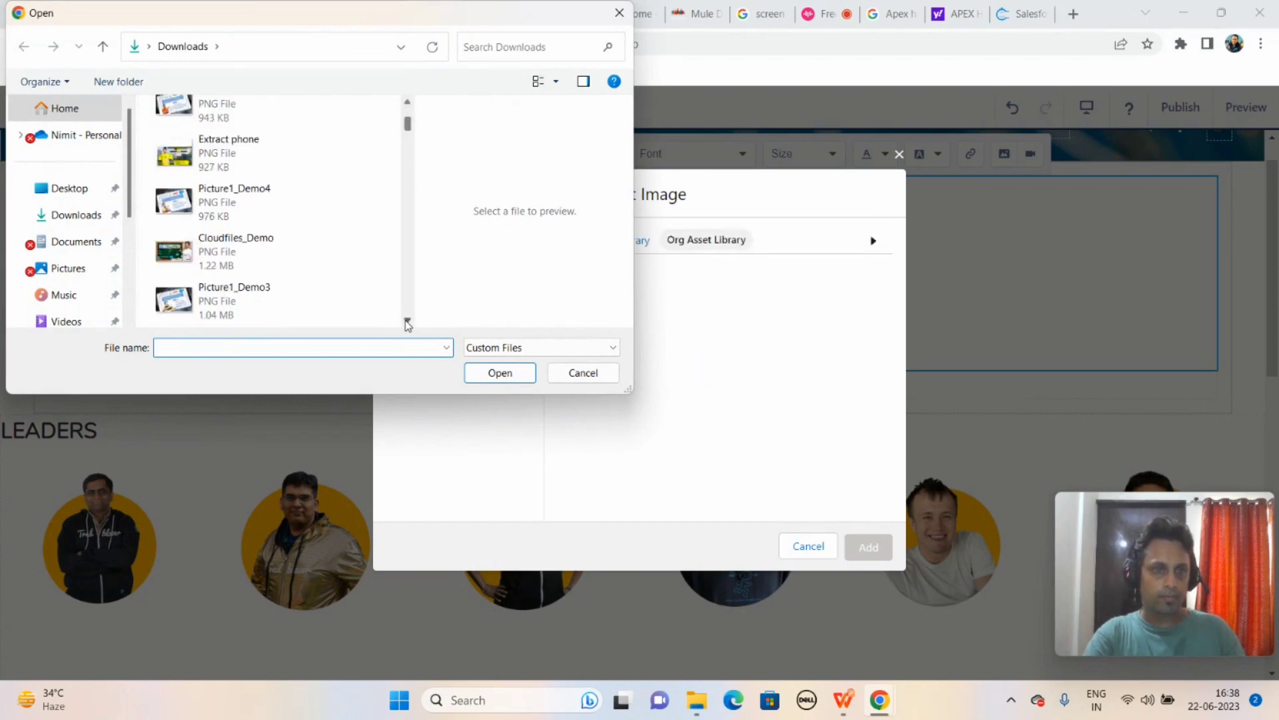
click(262, 302)
click(499, 372)
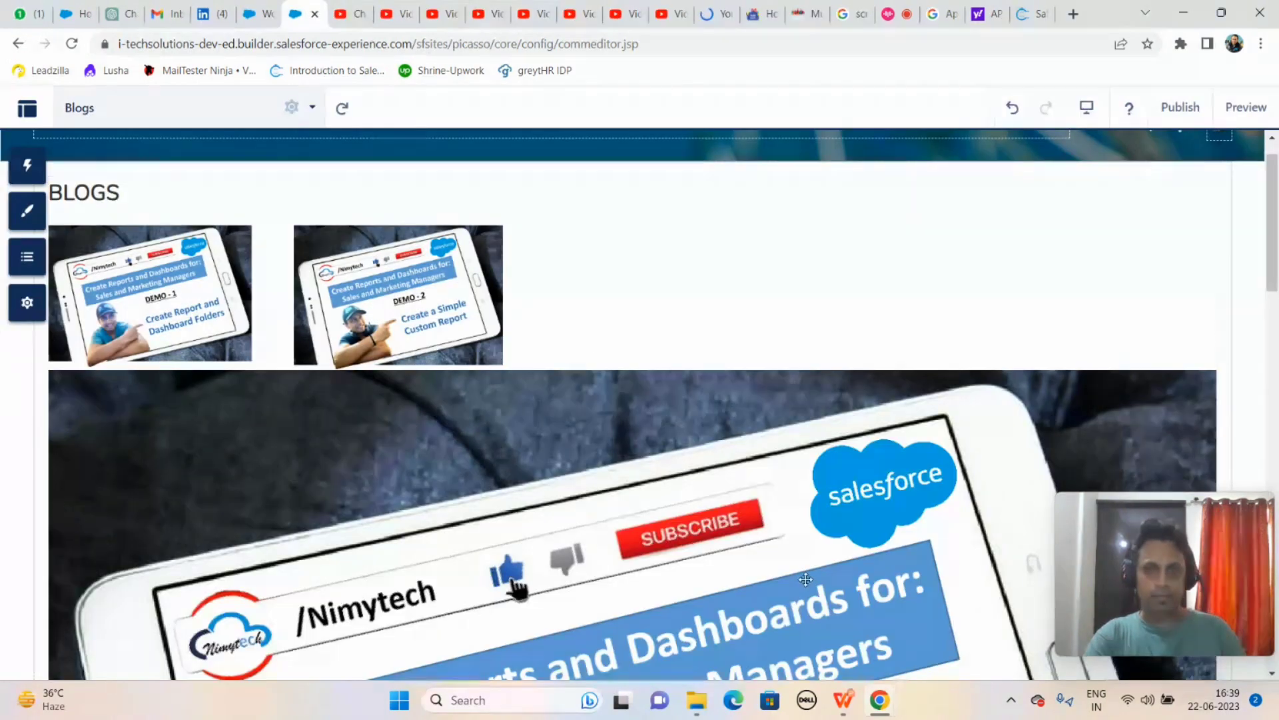
Step: Shrink the DEMO - 3 image to about the same size as the DEMO - 2 thumbnail beside it
scroll(1197, 379, down, 1)
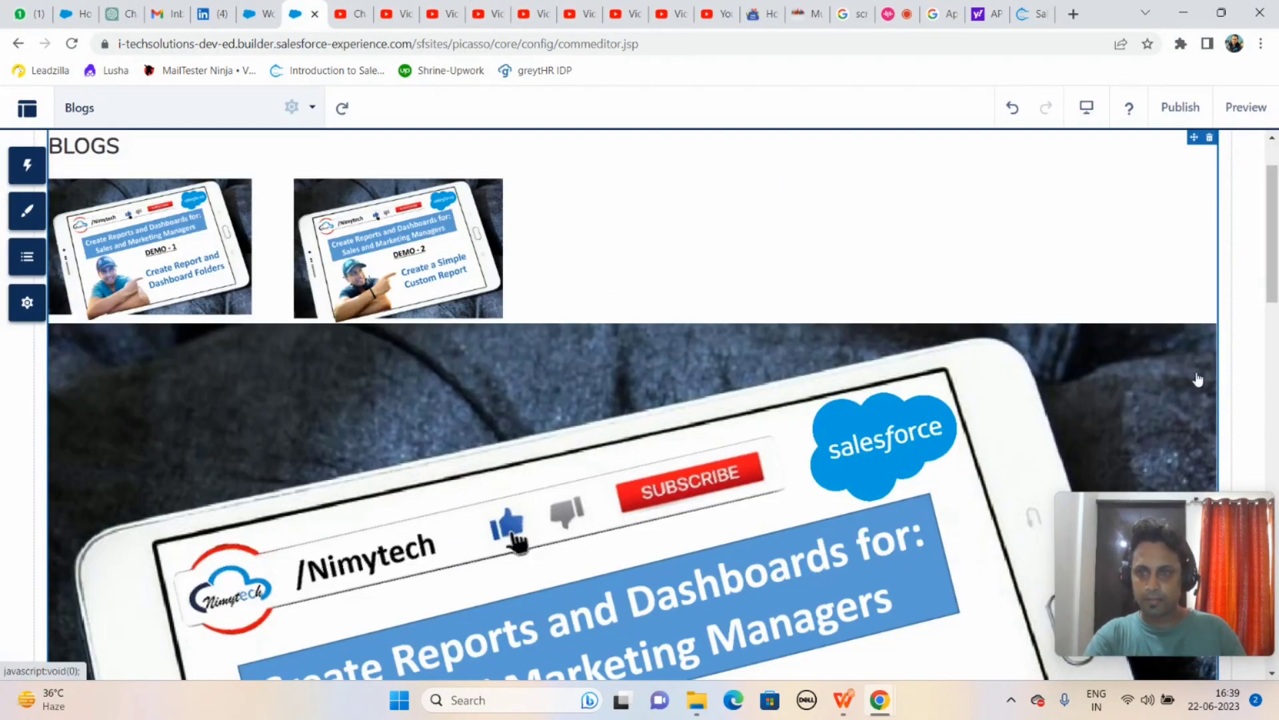
click(974, 213)
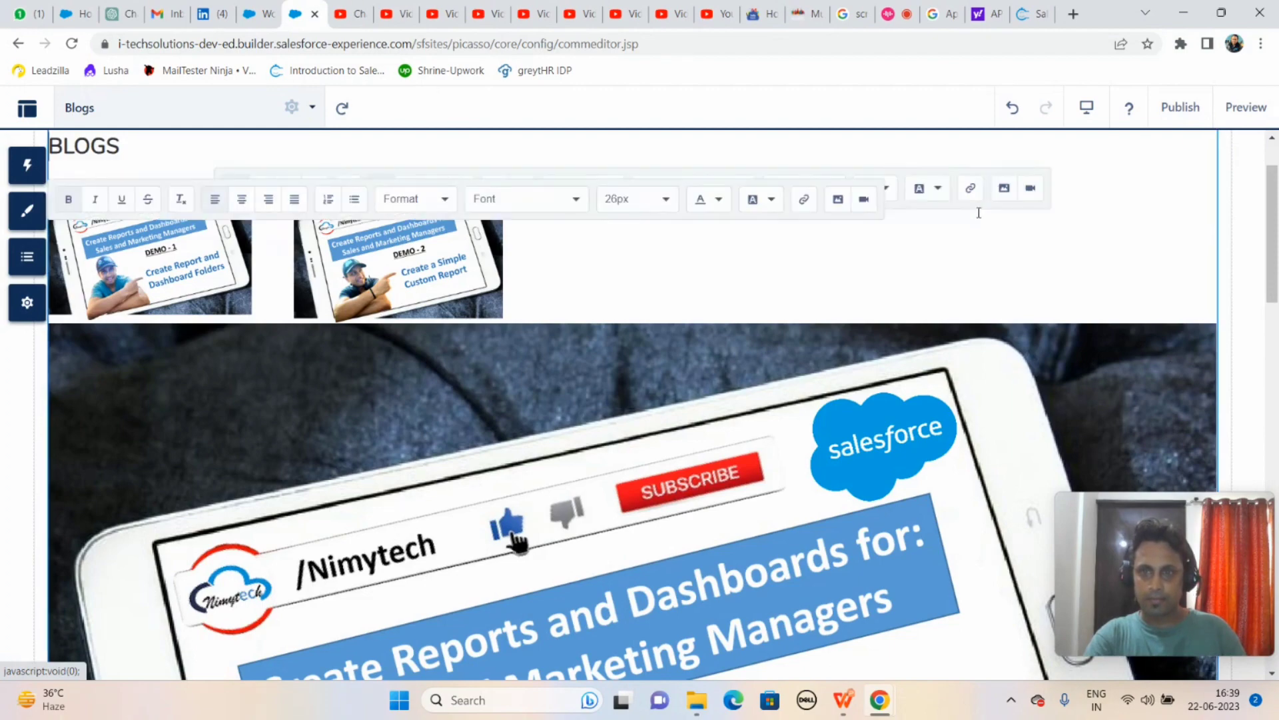
click(969, 445)
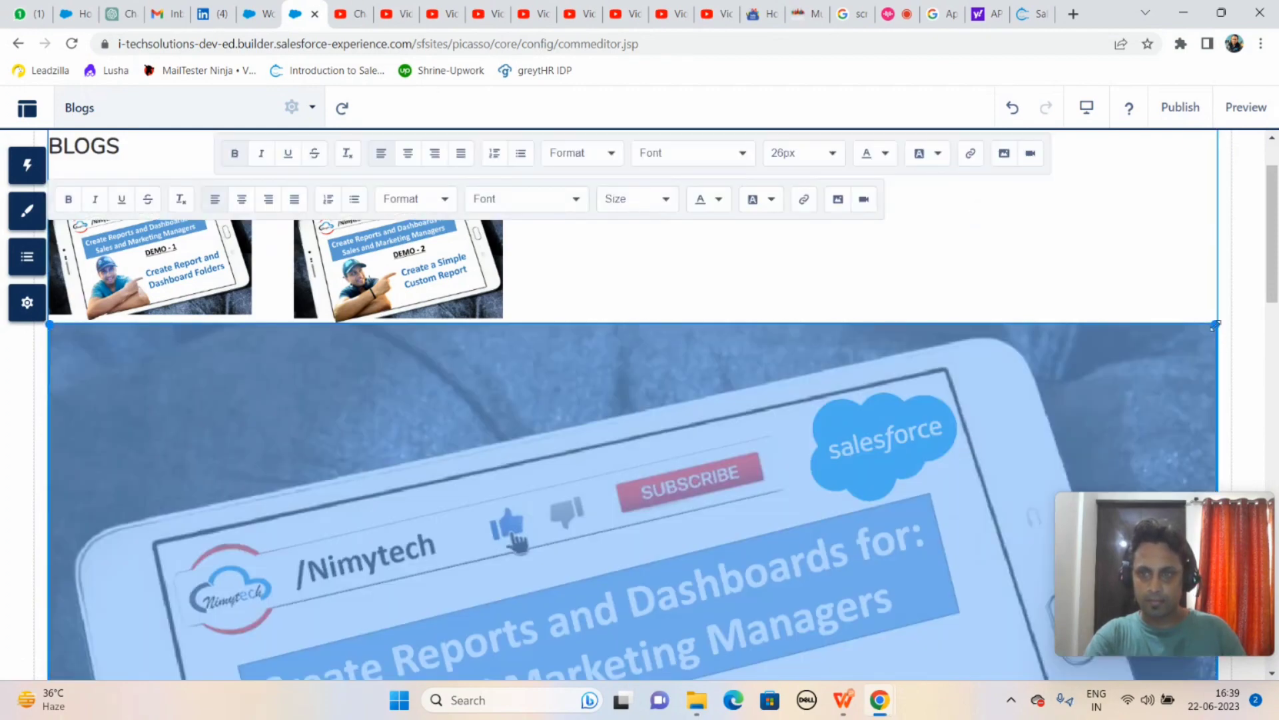
drag(1216, 326, 701, 586)
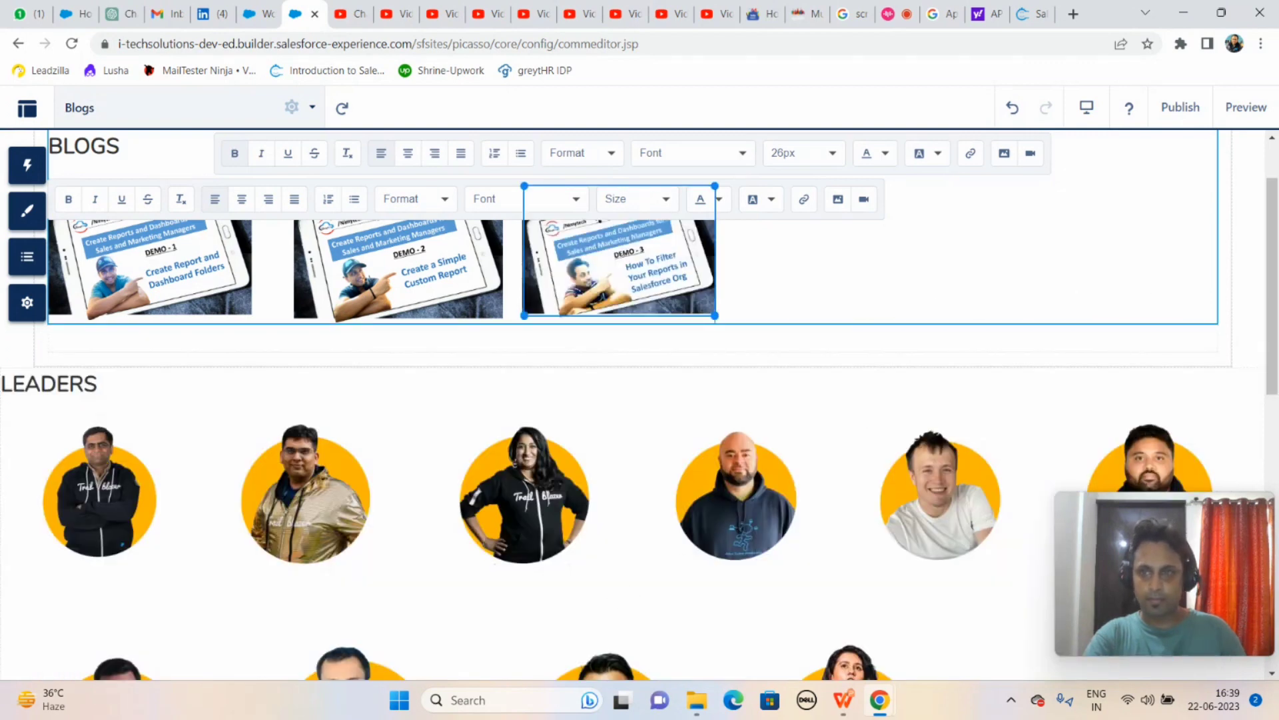
drag(1272, 322, 1270, 291)
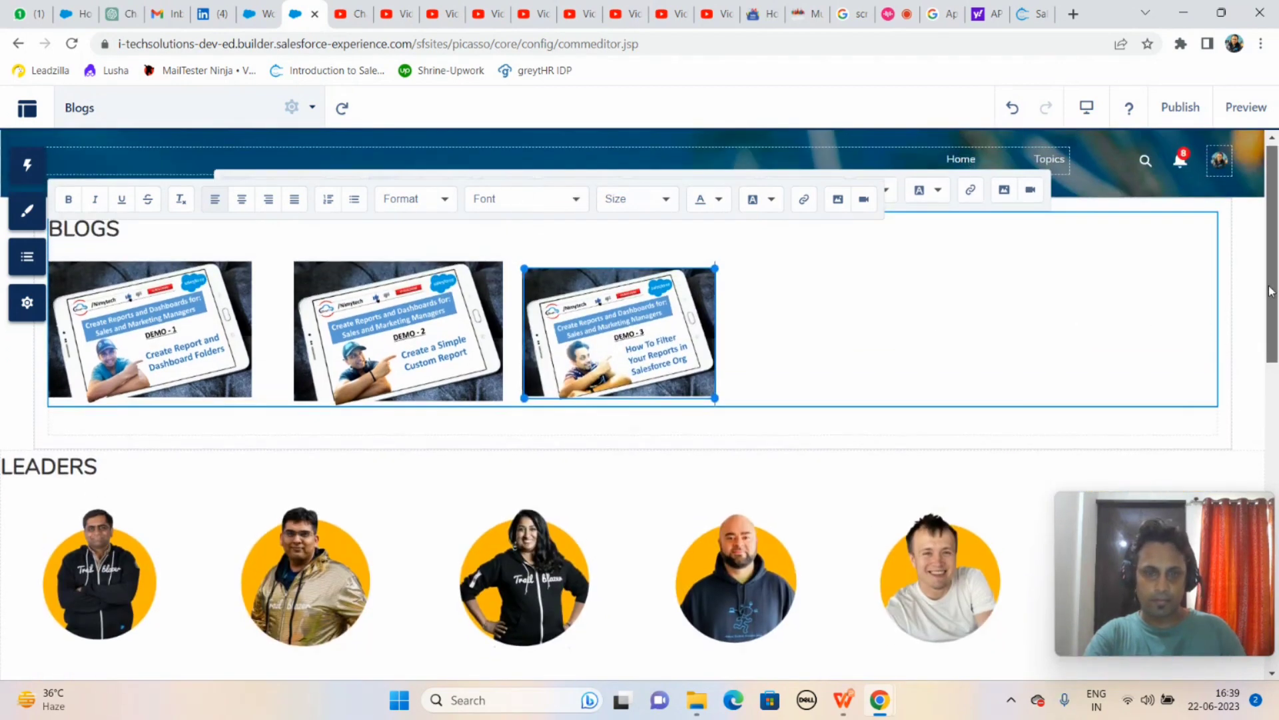
drag(714, 268, 726, 267)
click(719, 270)
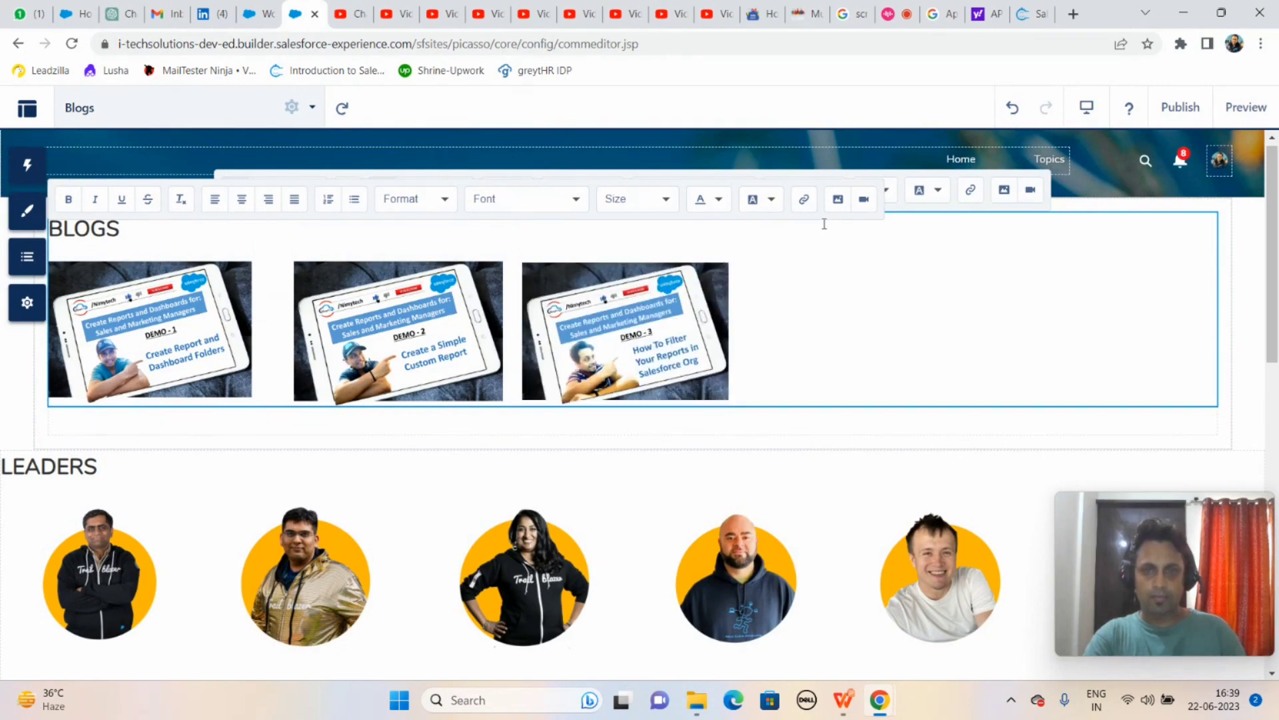
click(719, 277)
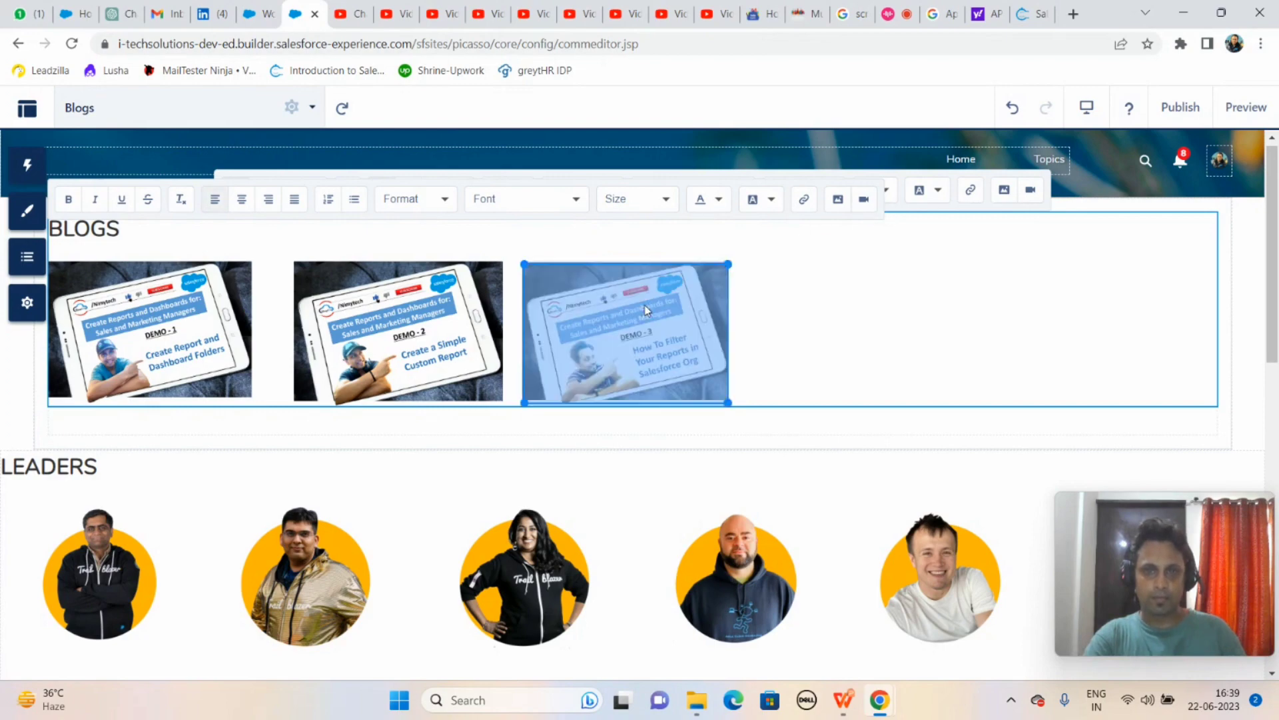
click(803, 202)
text(https://youtu.be/Ne1CA1Dezt0)
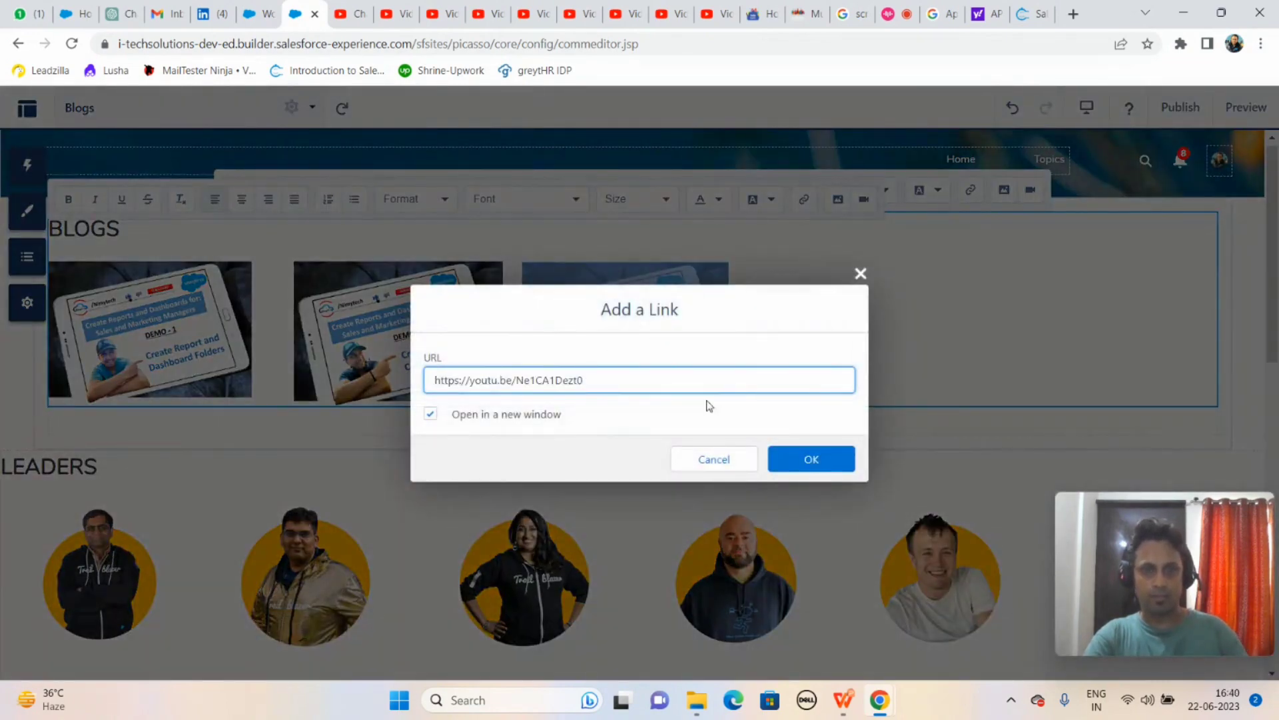
click(811, 466)
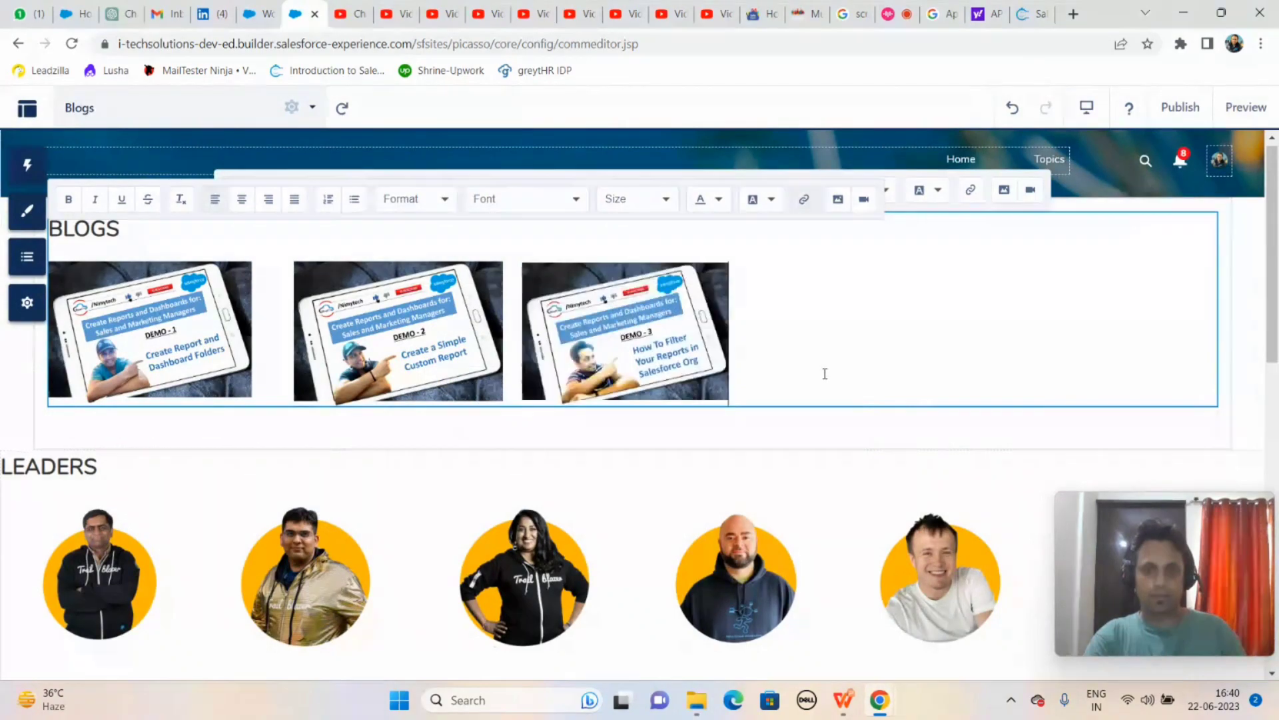
Step: Upload the image Cloudfiles_Demo from Downloads and insert it after the DEMO - 3 thumbnail
click(1003, 201)
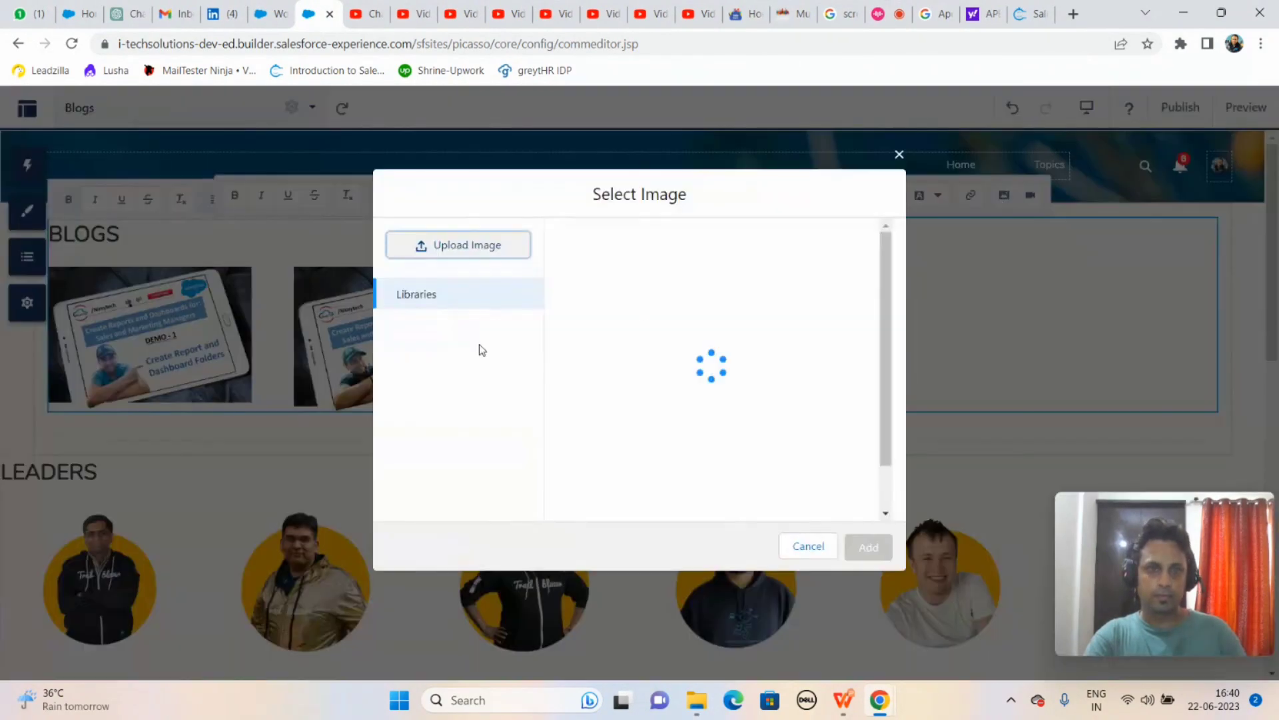
click(458, 248)
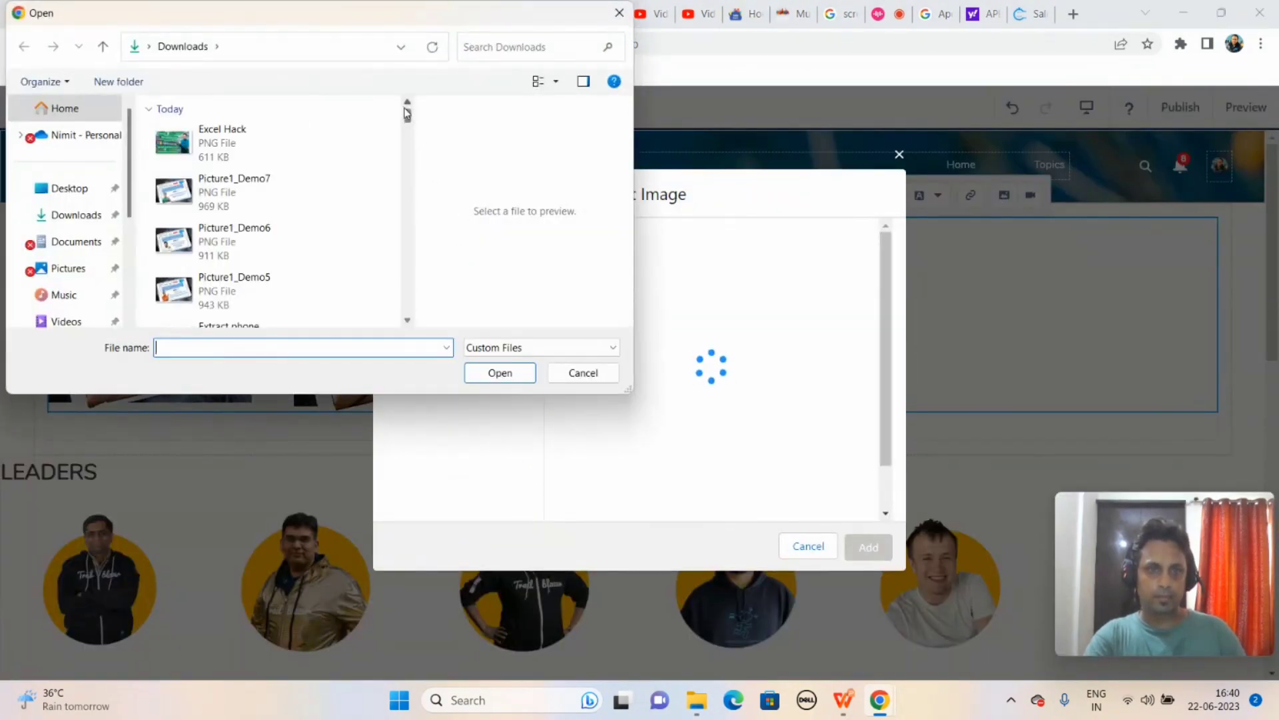
drag(409, 118, 409, 128)
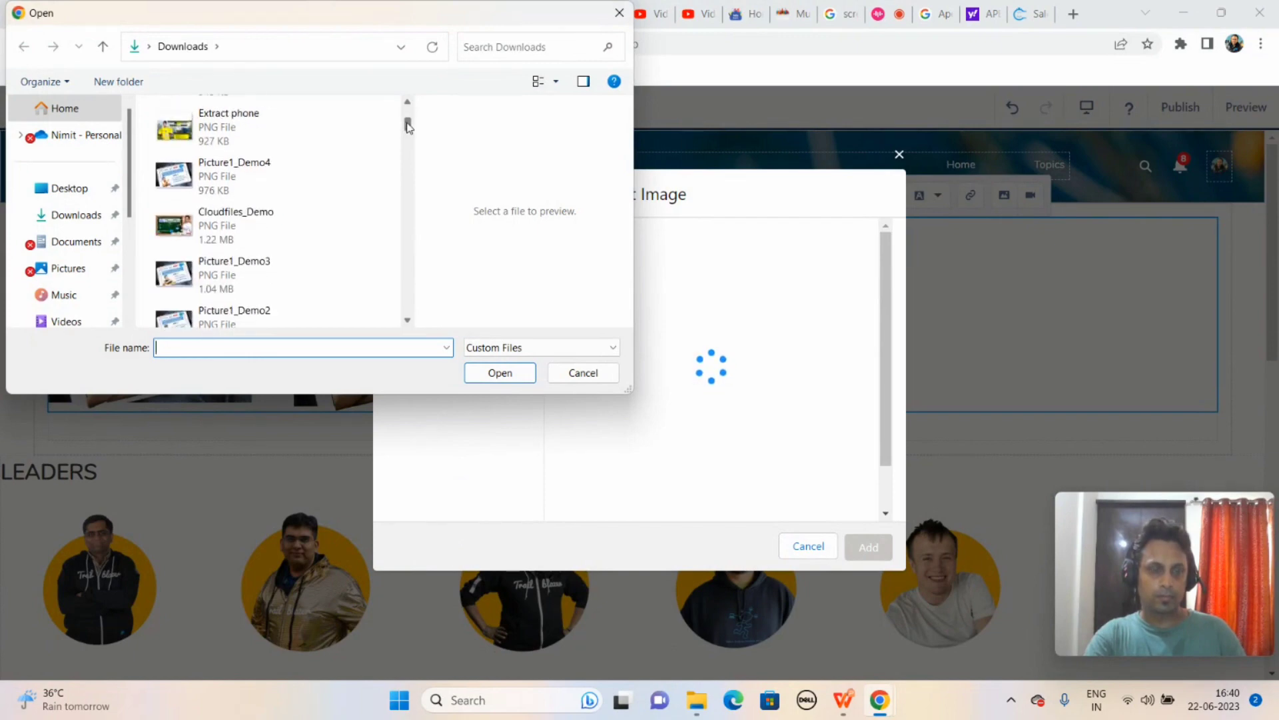
click(248, 225)
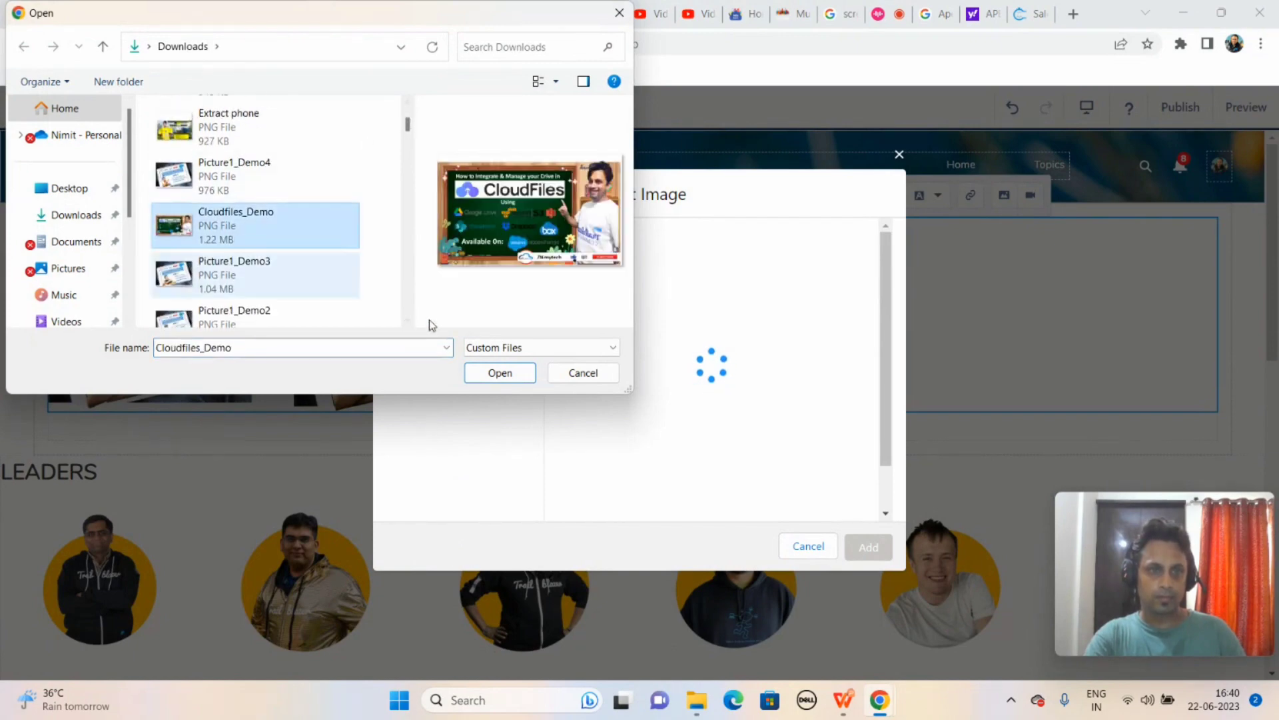
click(499, 373)
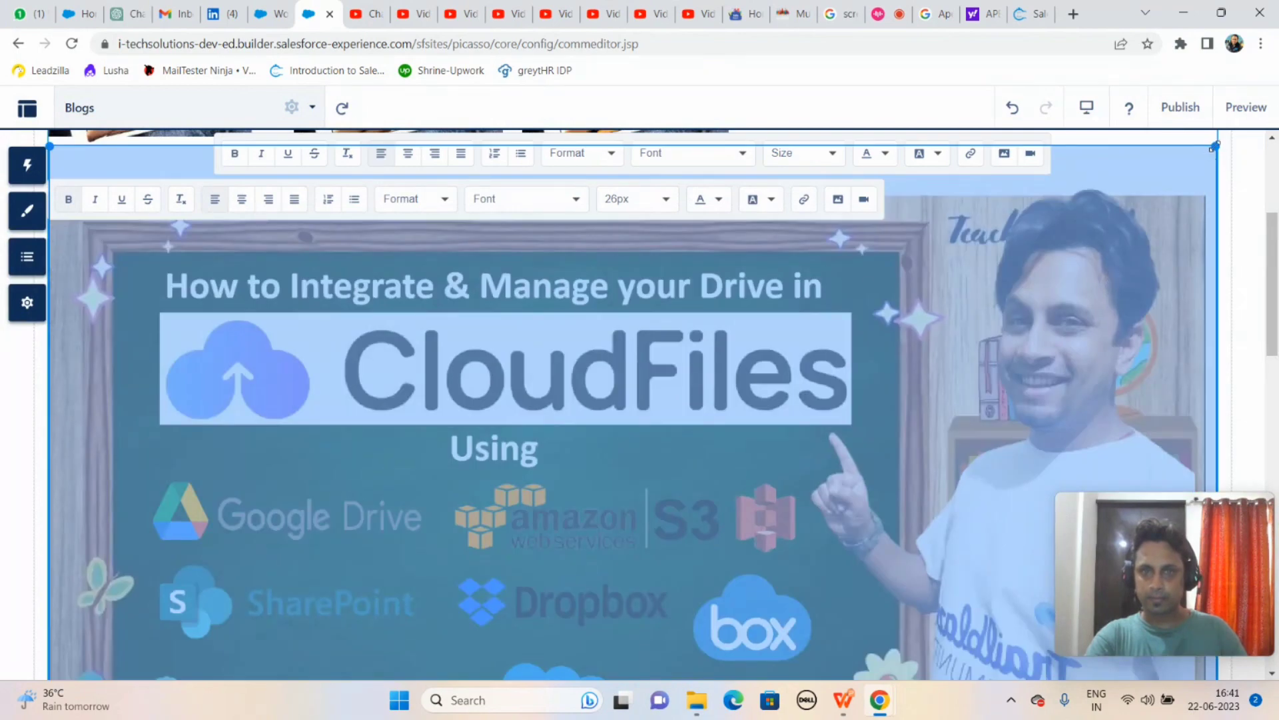
Step: Shrink the CloudFiles image to thumbnail size so it fits in the row beside the DEMO - 3 thumbnail
drag(1213, 148, 1056, 314)
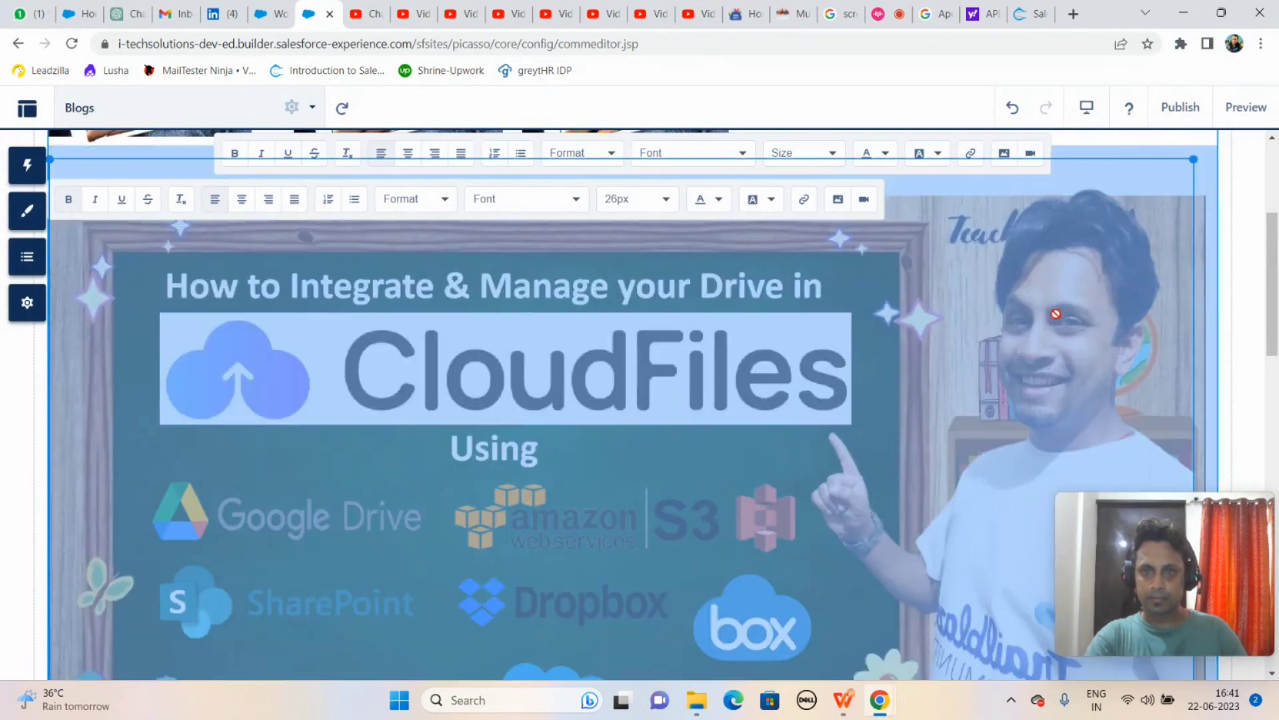
drag(909, 458, 807, 459)
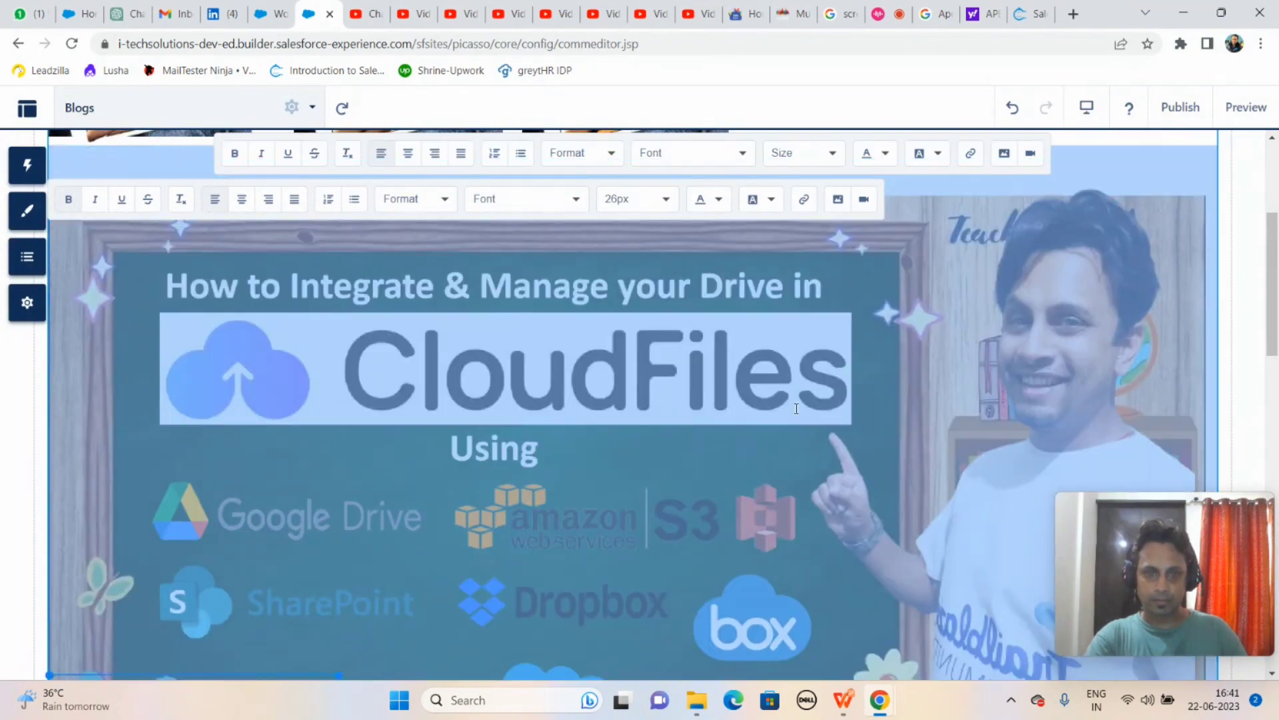
drag(797, 408, 797, 414)
drag(1273, 343, 1275, 248)
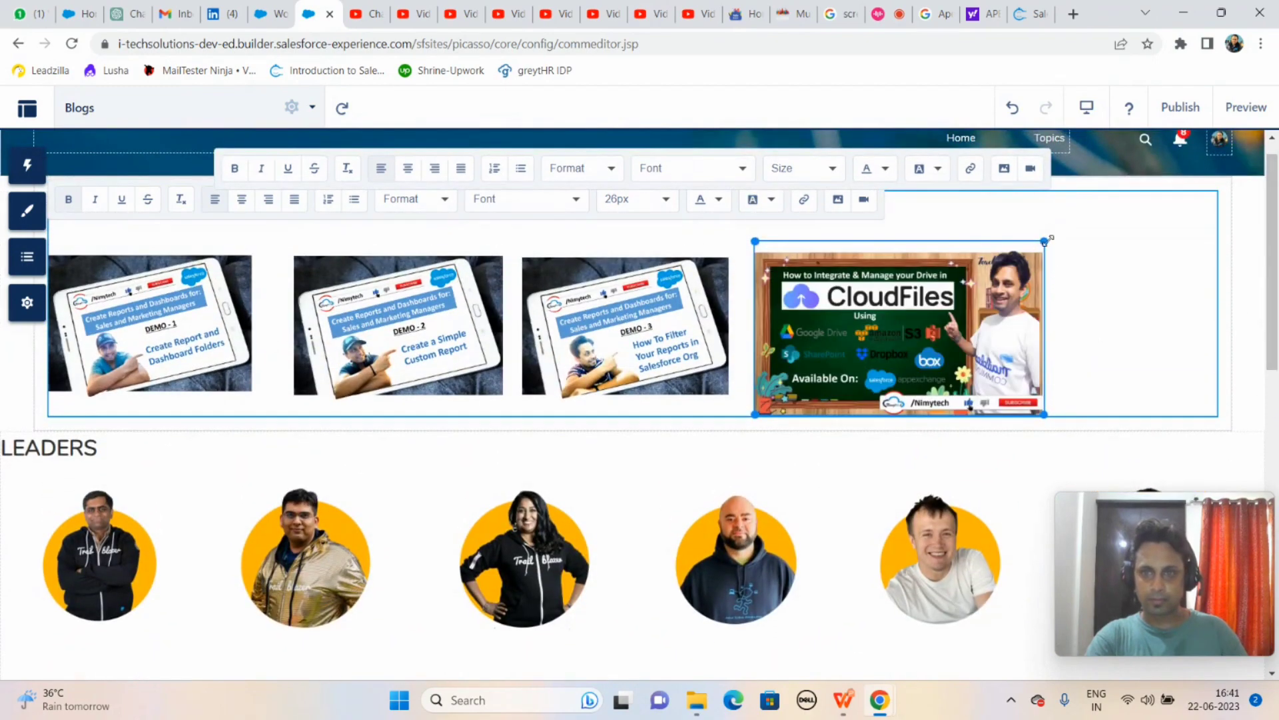
drag(1044, 241, 1003, 287)
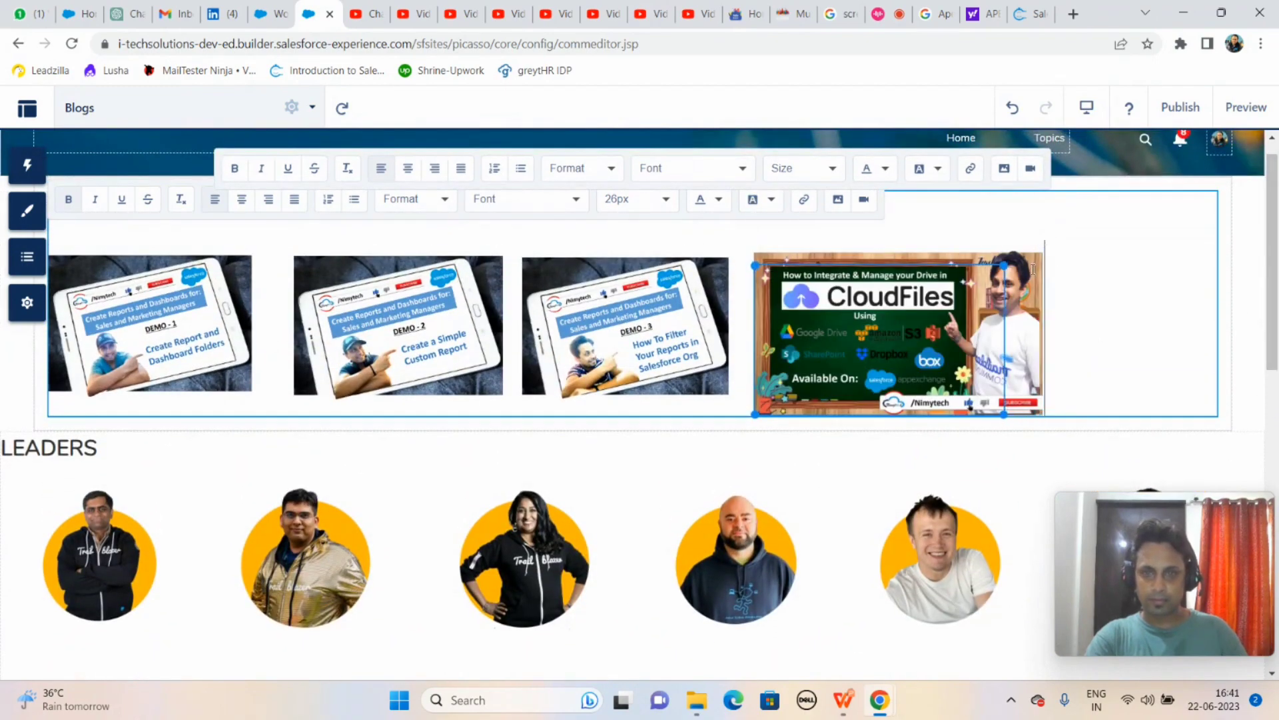
click(931, 302)
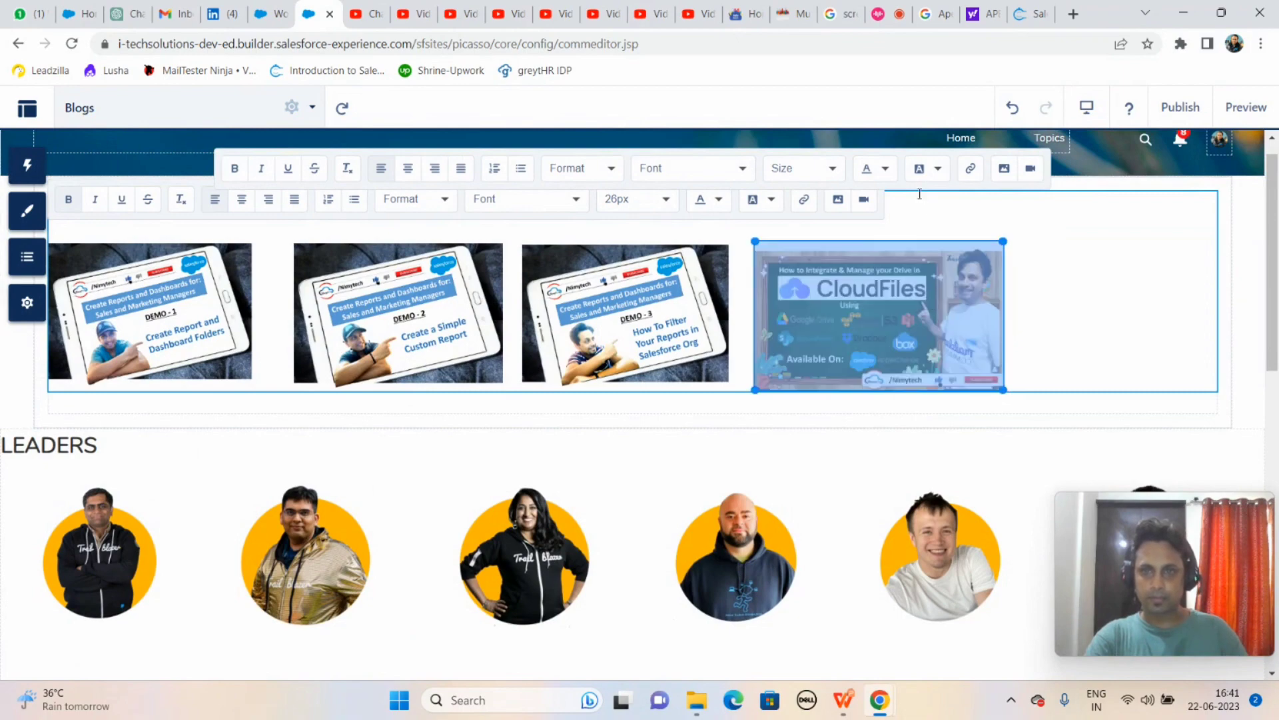
click(970, 169)
text(https://youtu.be/dr0vX99pbwk)
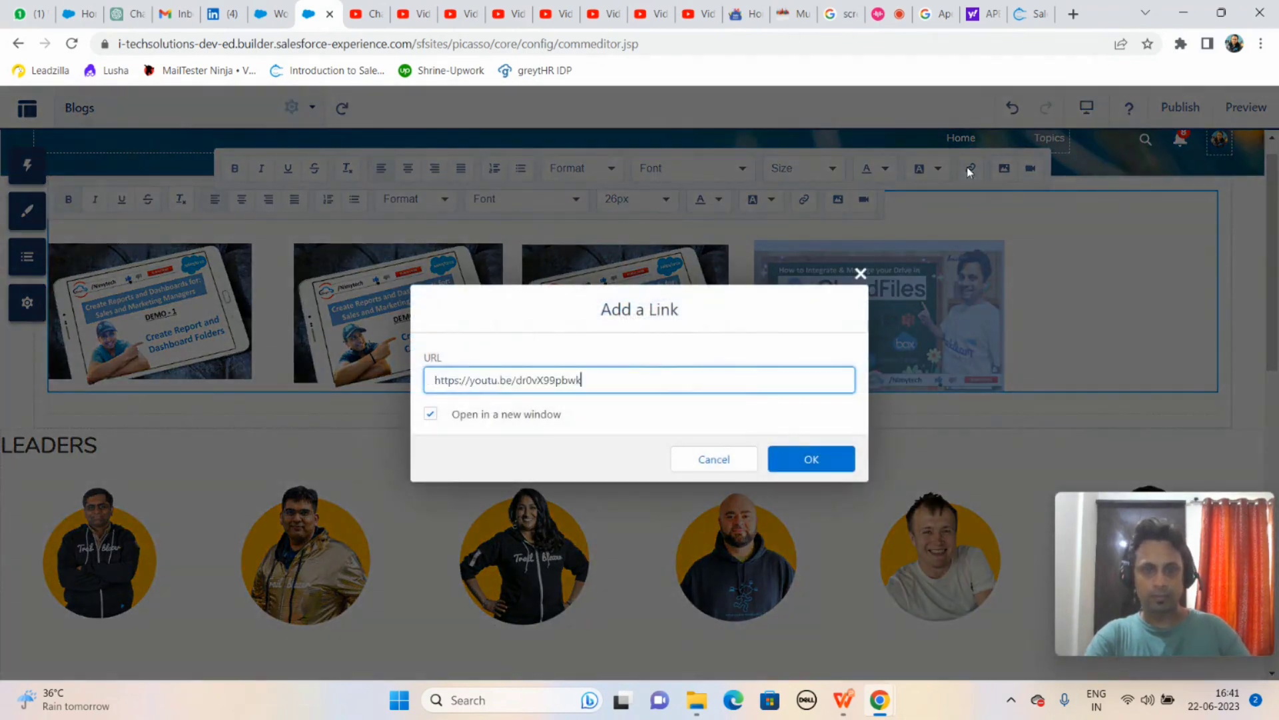
click(815, 459)
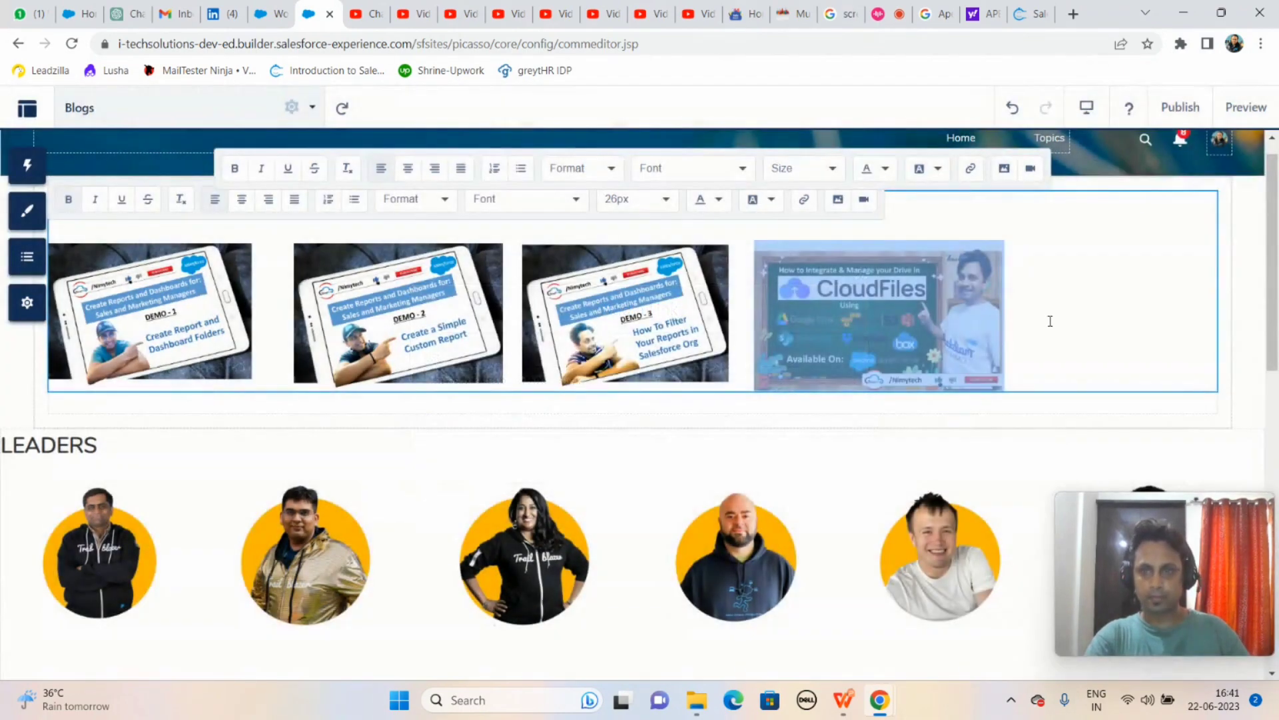
Step: Start a new line after the CloudFiles thumbnail and insert the image Picture1_Demo4 uploaded from Downloads
click(1053, 322)
key(Return)
click(837, 200)
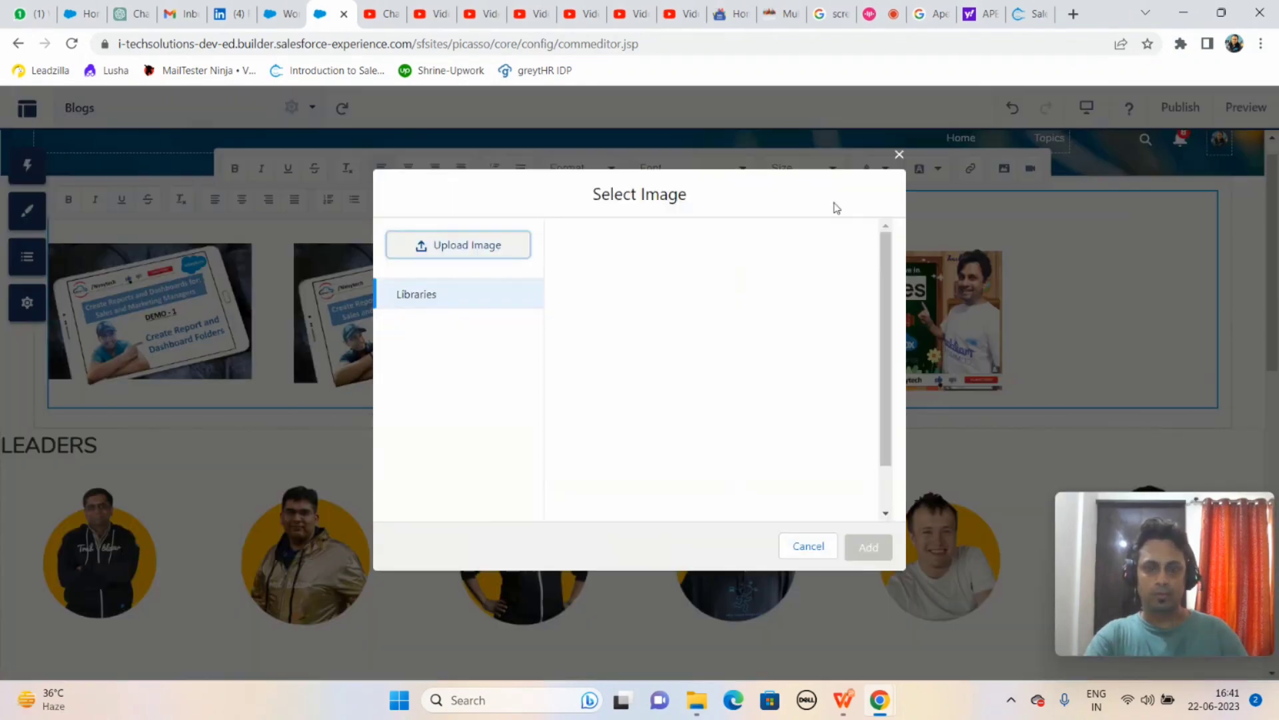
click(491, 241)
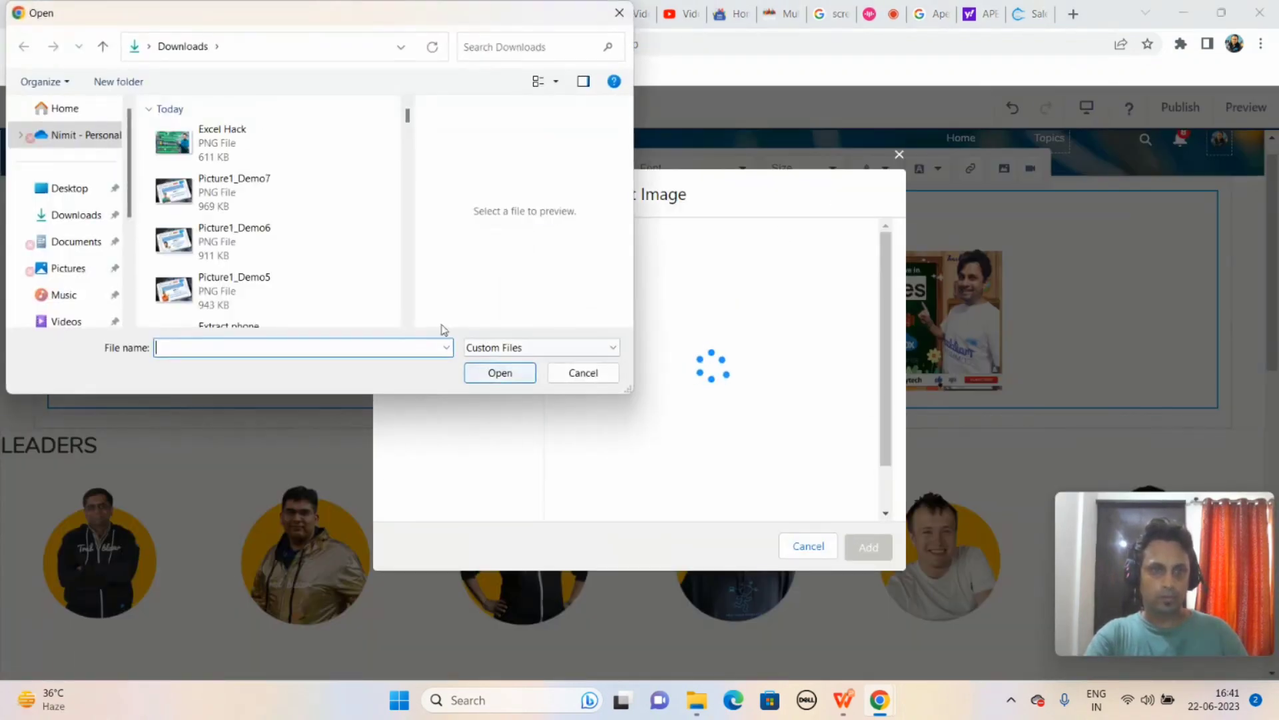
click(408, 321)
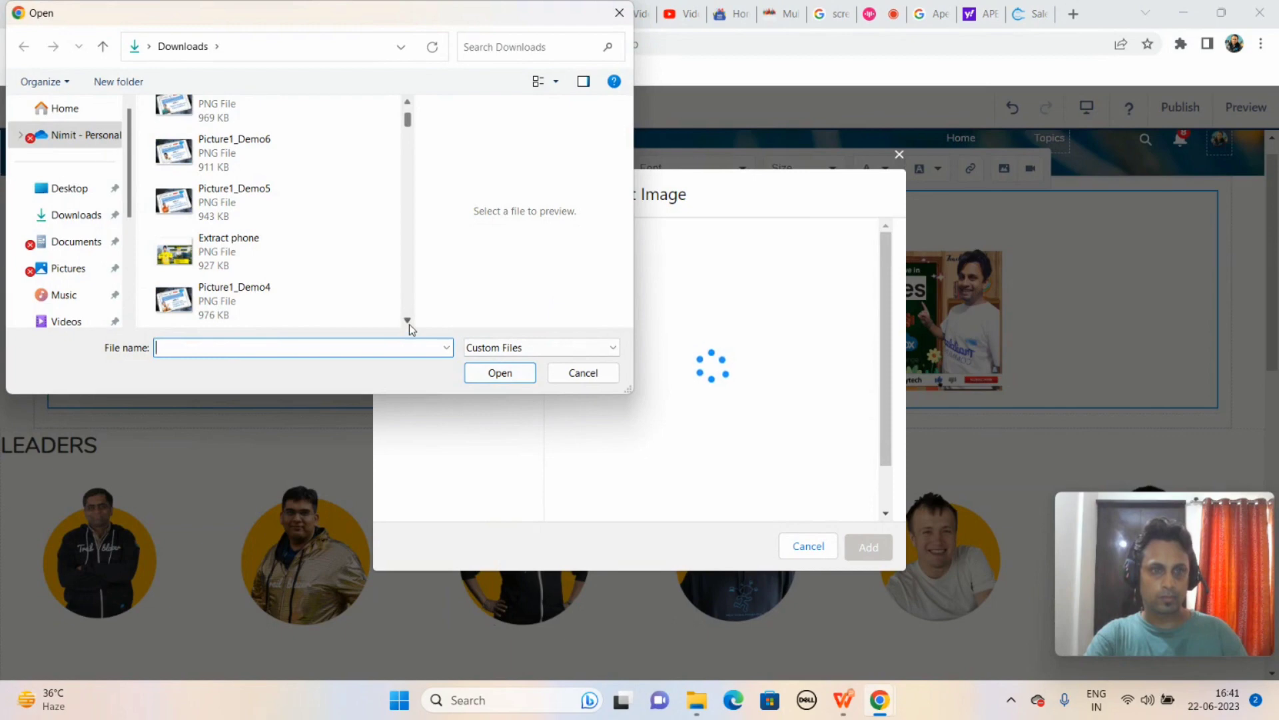
click(276, 308)
click(497, 373)
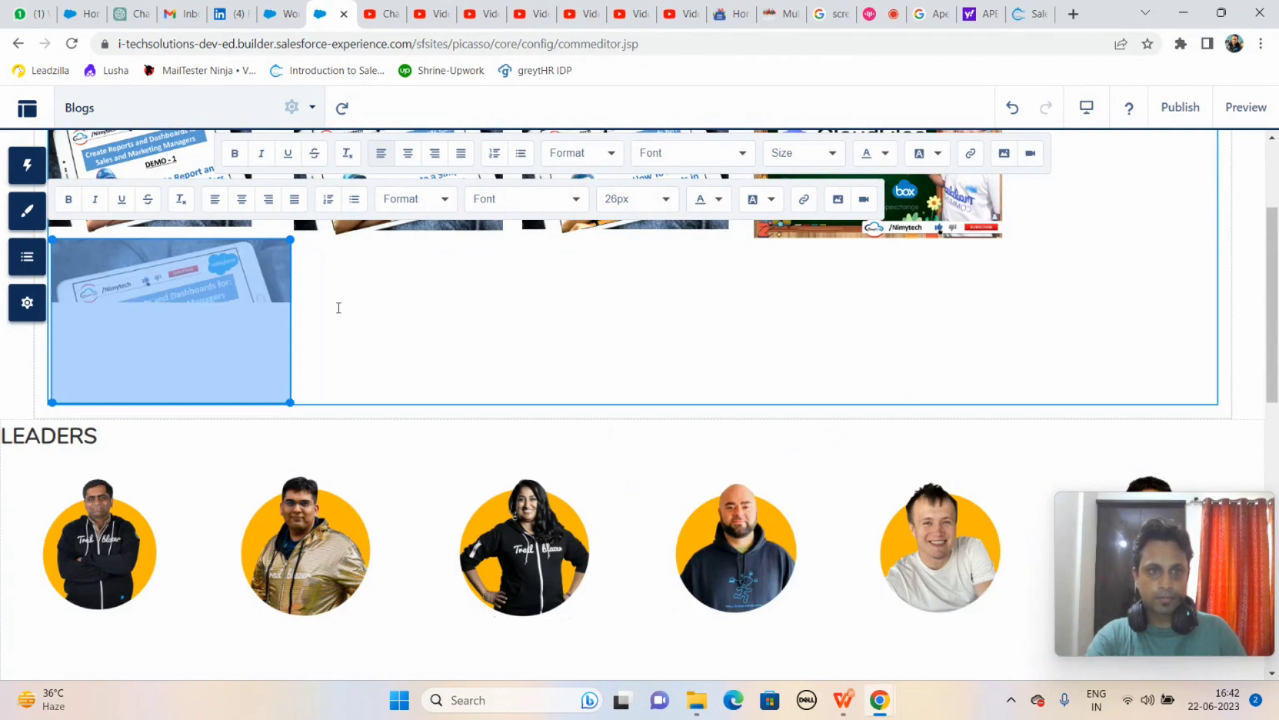
Step: Resize the DEMO - 4 image to about the same size as the DEMO - 1 thumbnail above it
click(315, 276)
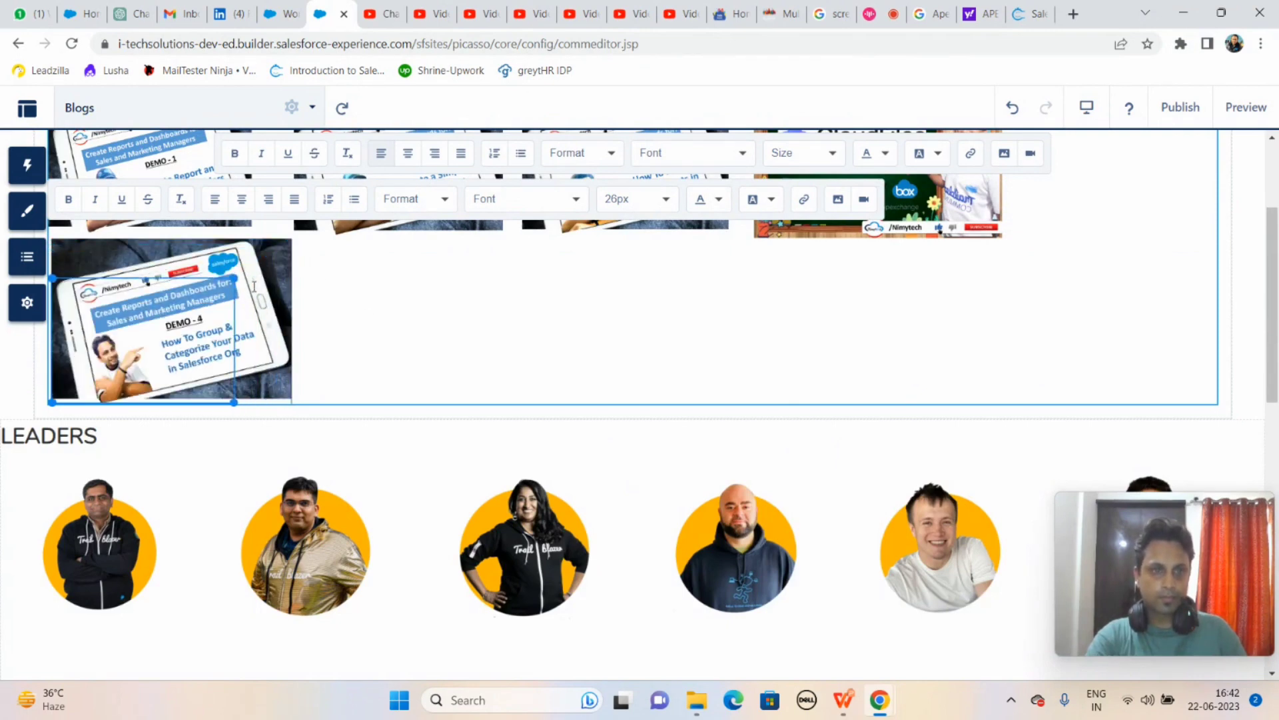
click(233, 241)
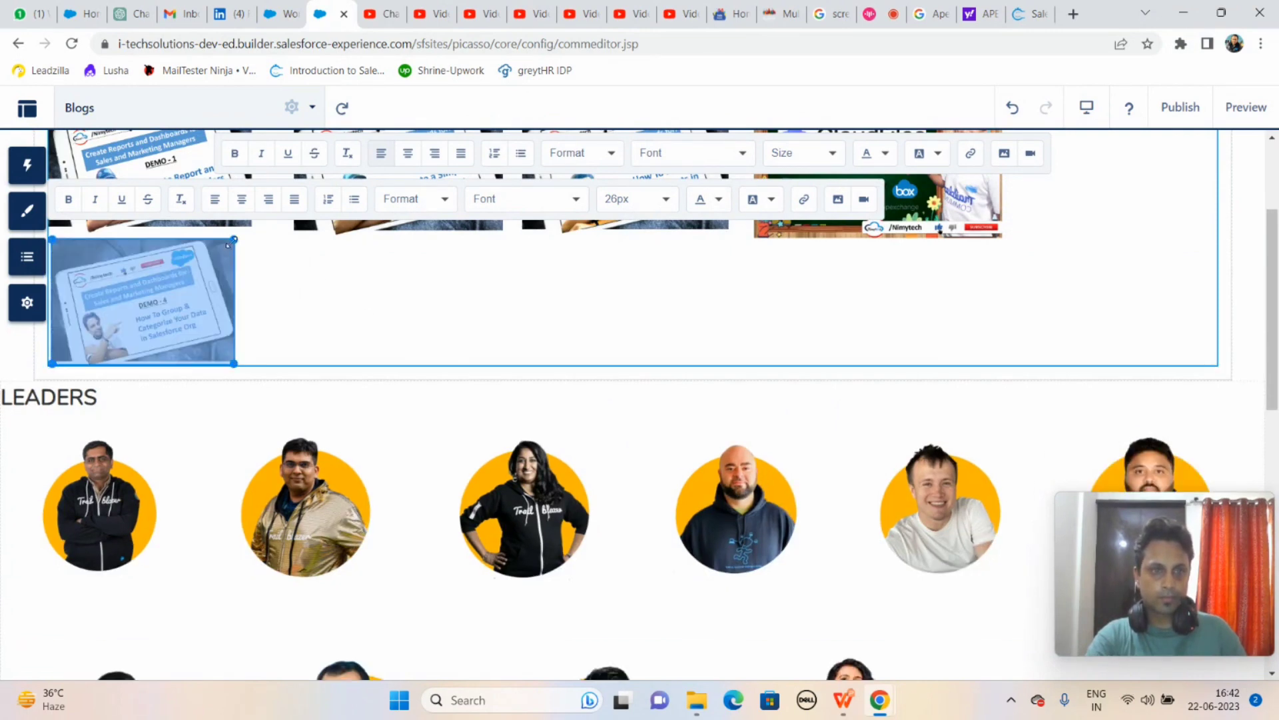
drag(235, 239, 247, 240)
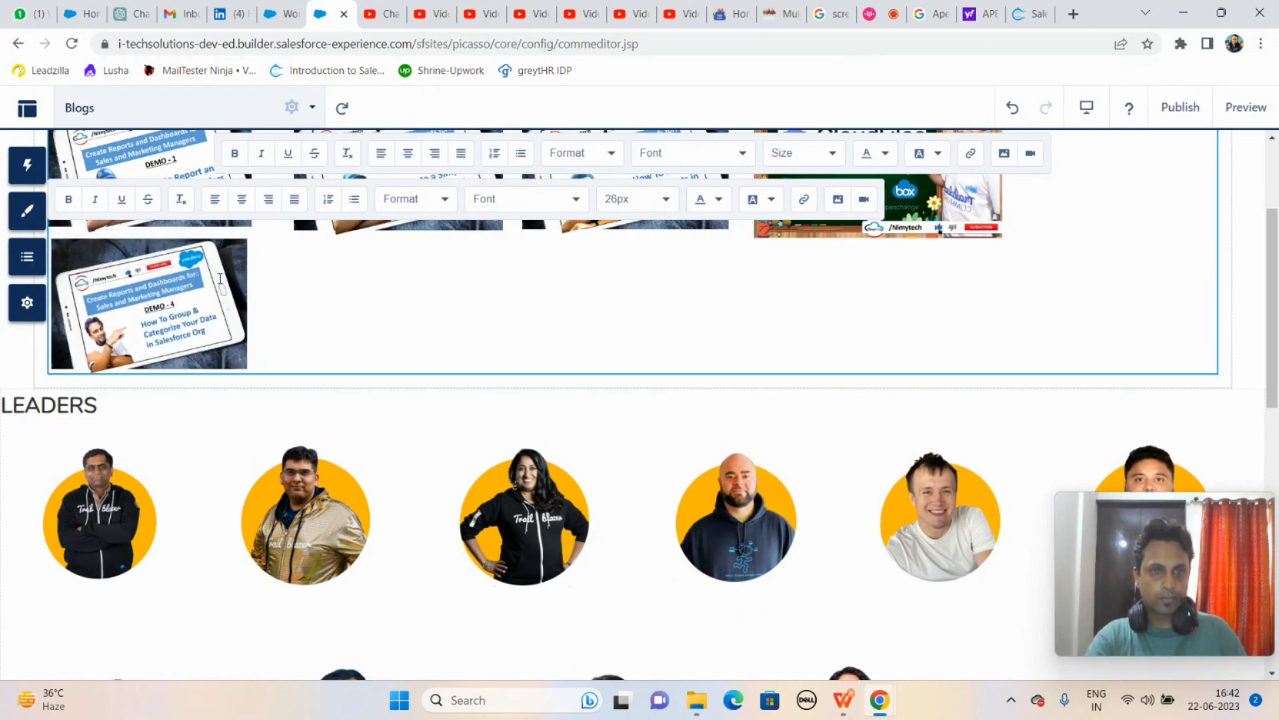
click(970, 154)
text(https://youtu.be/H-9AVdW1mCA)
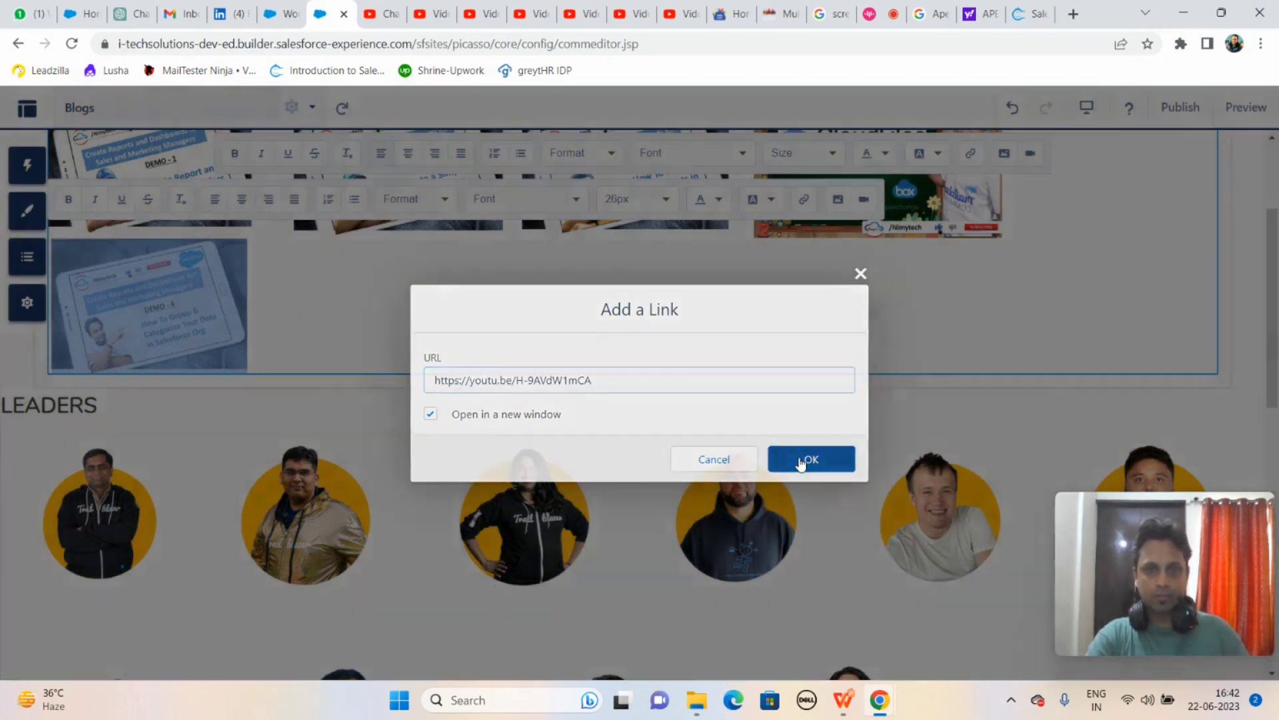
click(801, 464)
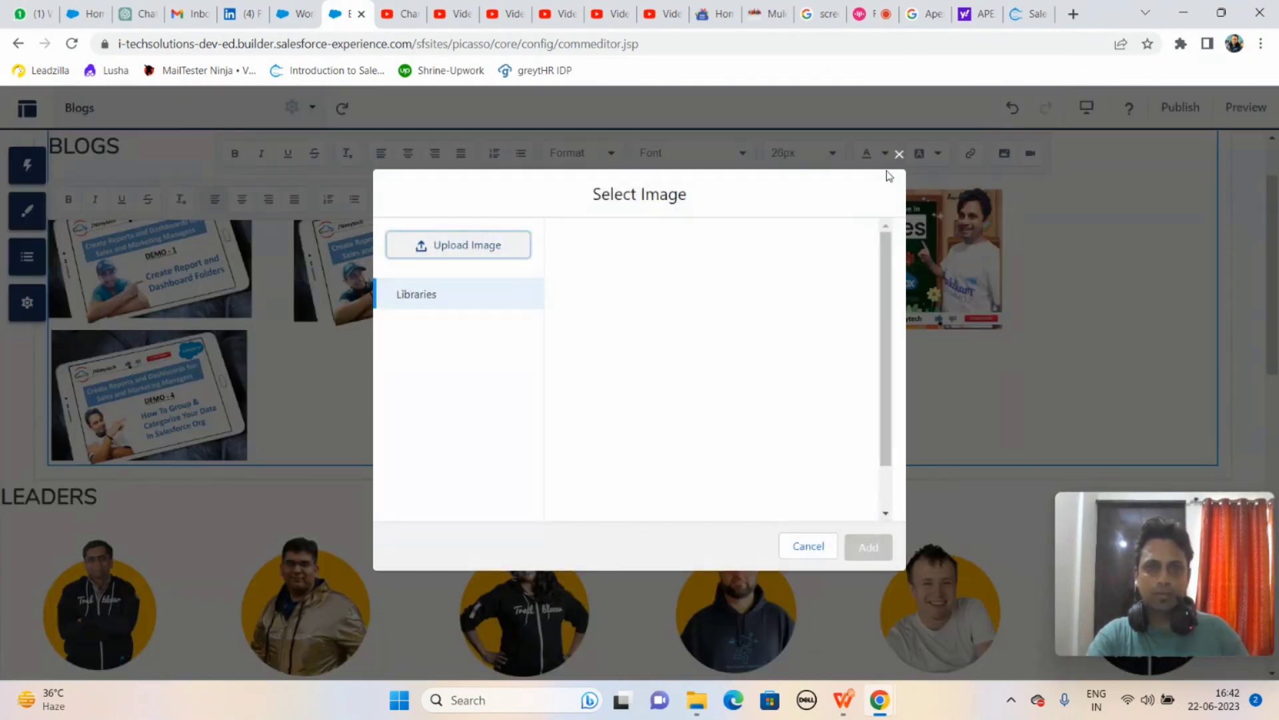
Step: Upload the image Picture1_Demo5 from Downloads and insert it after the DEMO - 4 thumbnail
click(1004, 153)
click(510, 253)
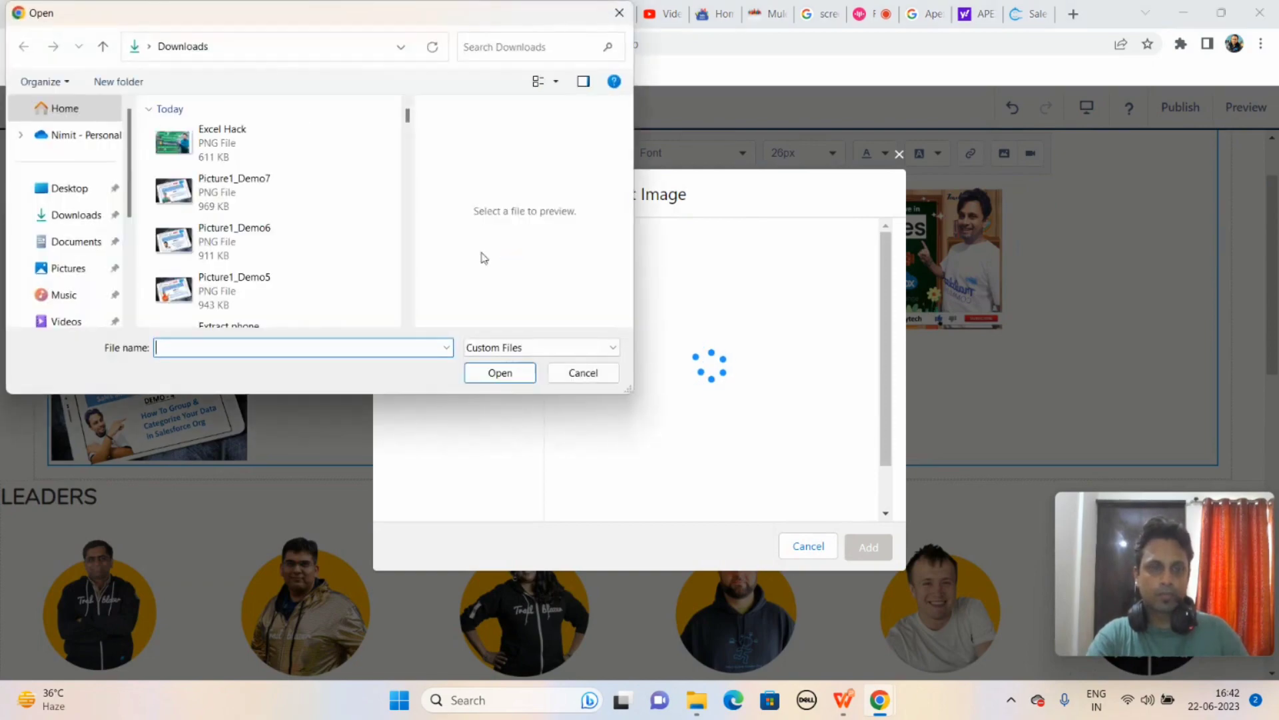
click(258, 299)
click(483, 374)
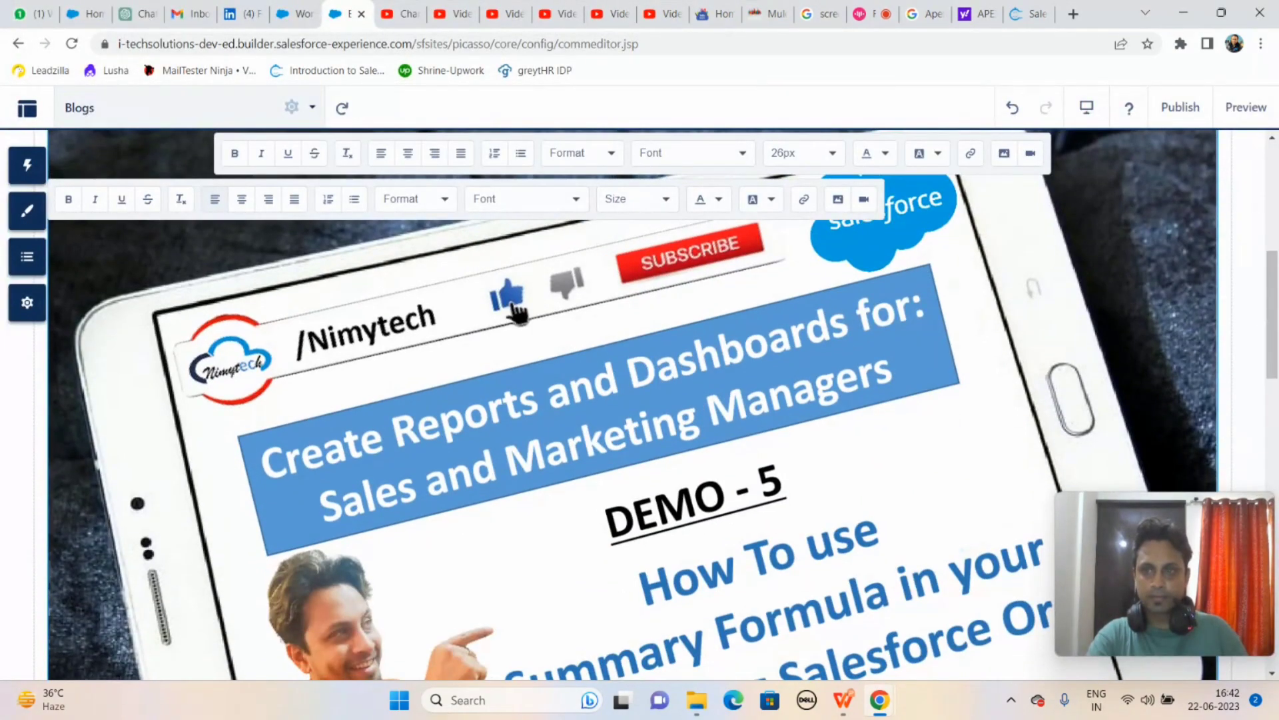
Step: Resize the DEMO - 5 image to about the same size as the DEMO - 4 thumbnail beside it
drag(1273, 339, 1274, 301)
click(1213, 267)
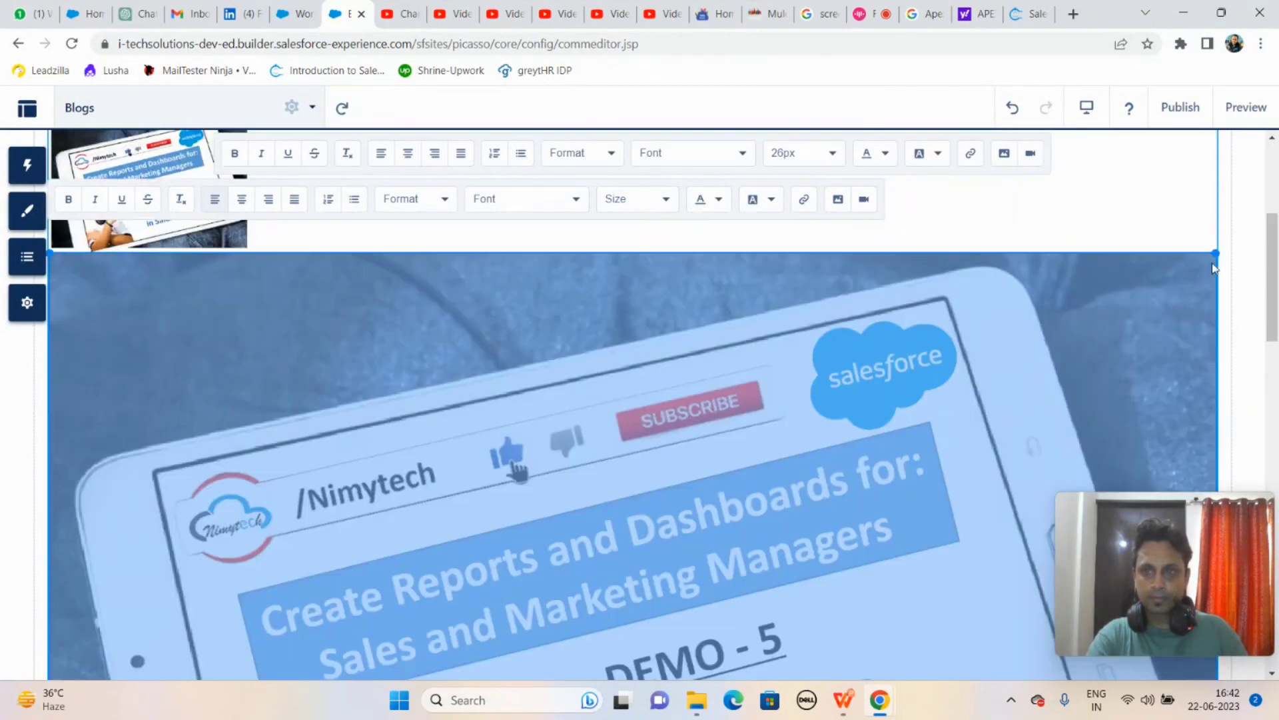
drag(1213, 259, 724, 518)
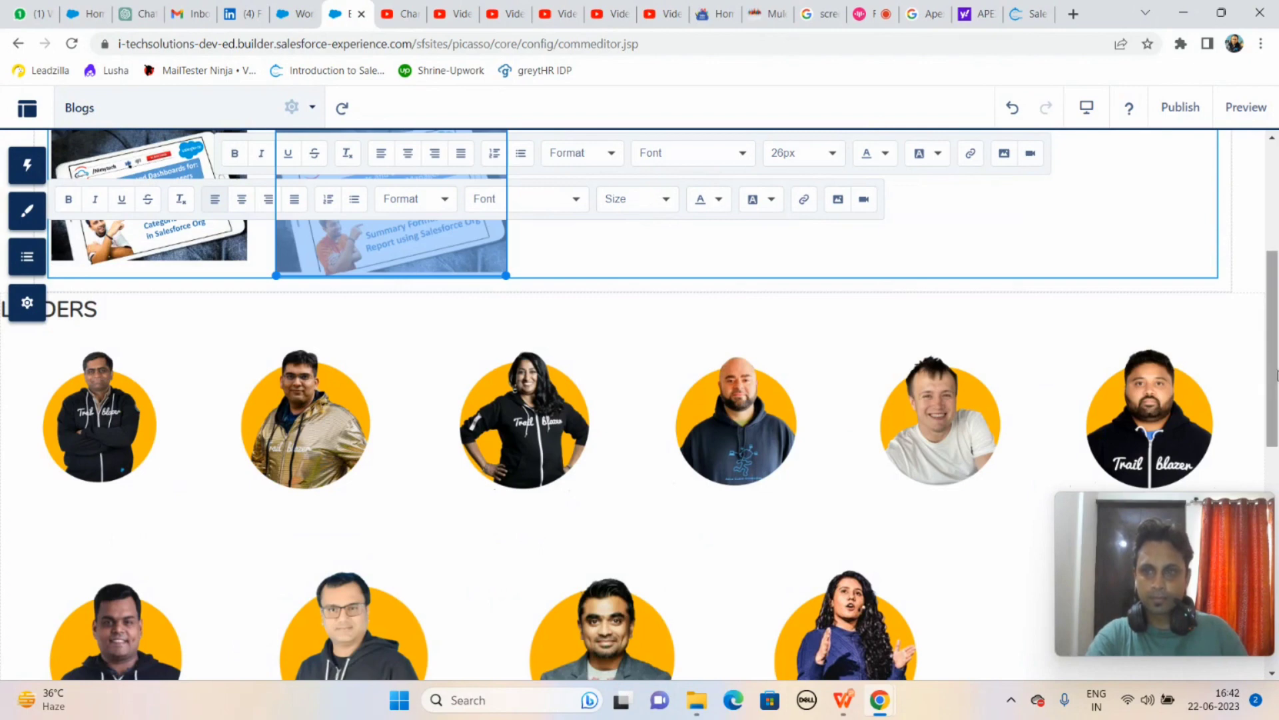
scroll(1272, 373, up, 3)
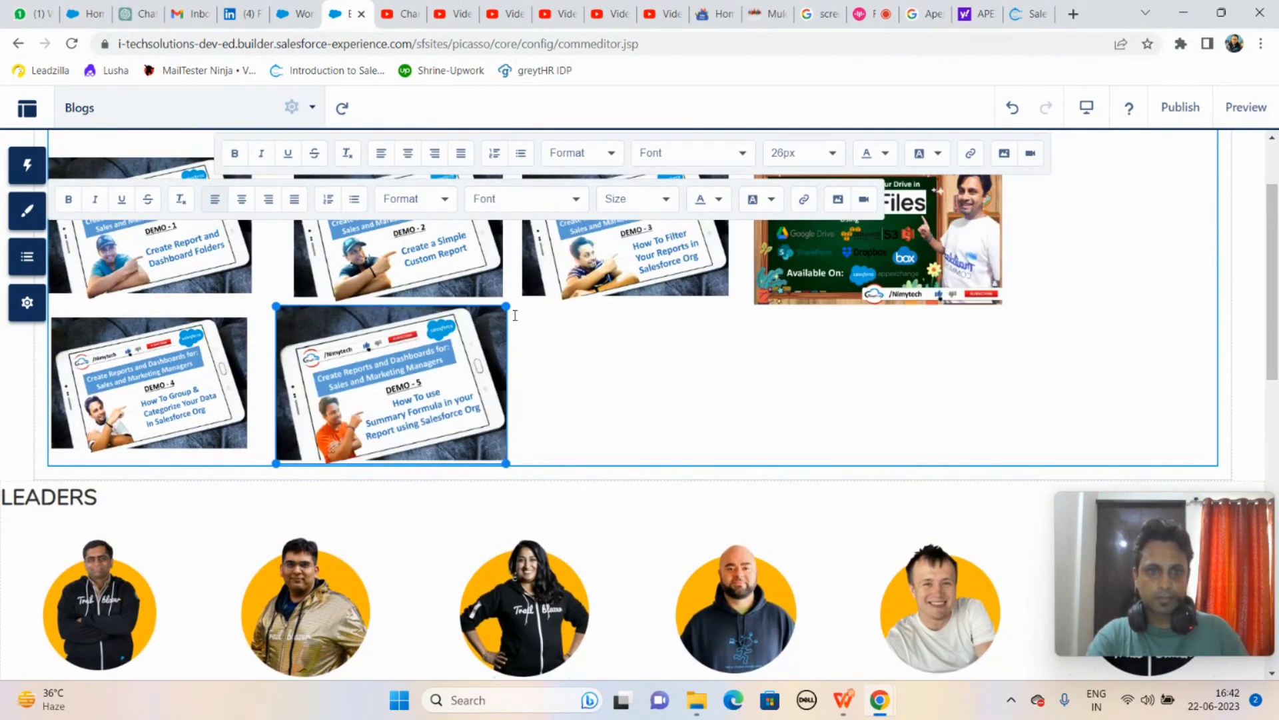
drag(504, 308, 469, 308)
click(476, 315)
click(416, 341)
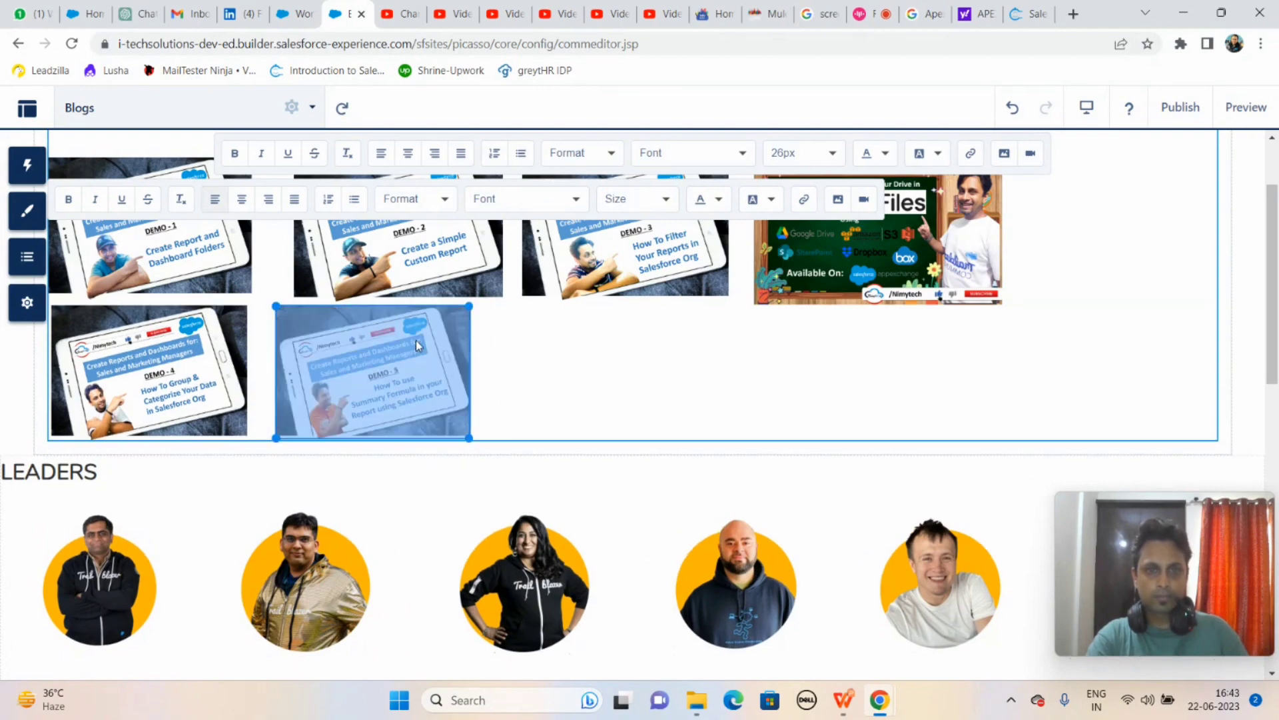
click(805, 199)
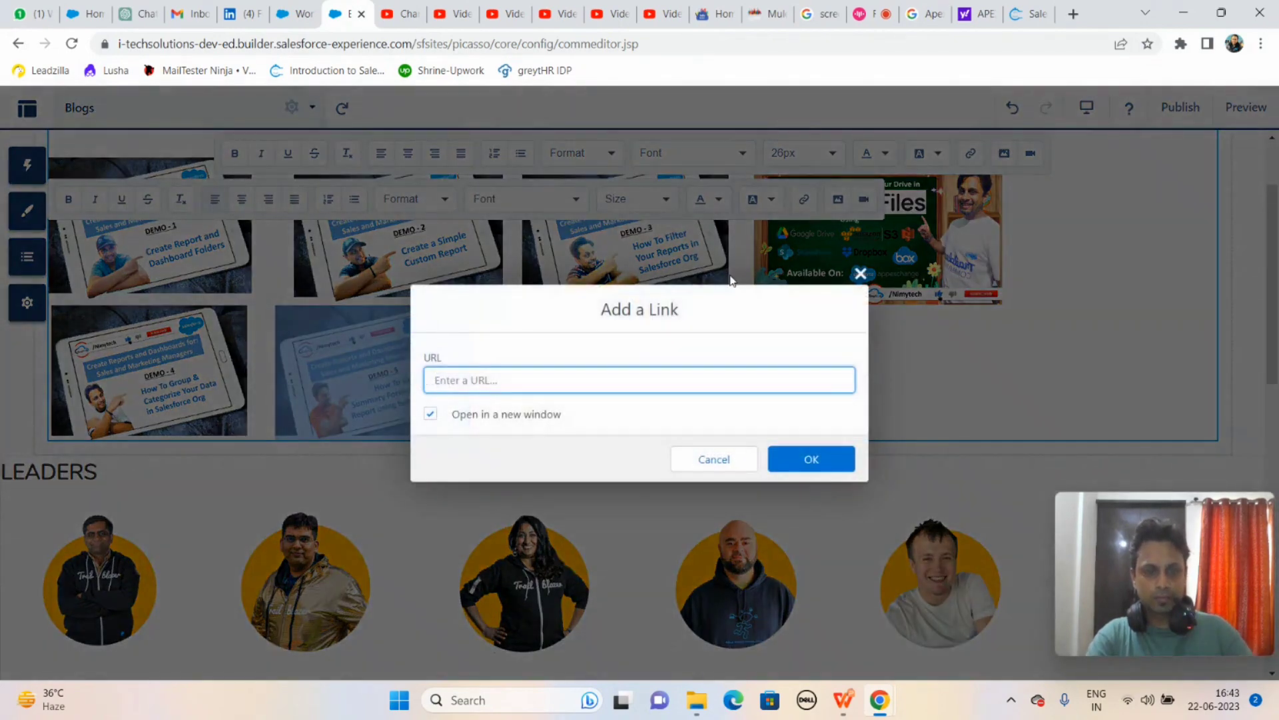
text(https://youtu.be/vBzk_zHYU8E)
click(813, 459)
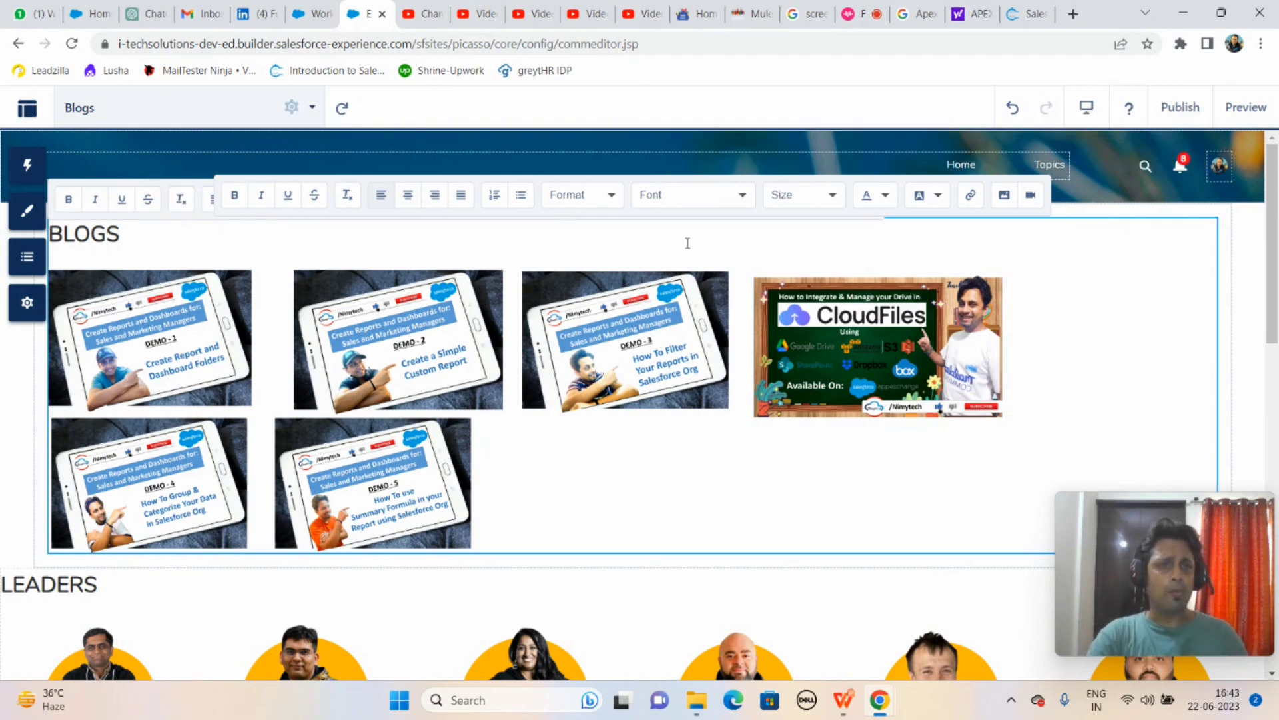
Step: Switch to the Contact page and add a Rich Content Editor component to its empty Column 1
click(315, 112)
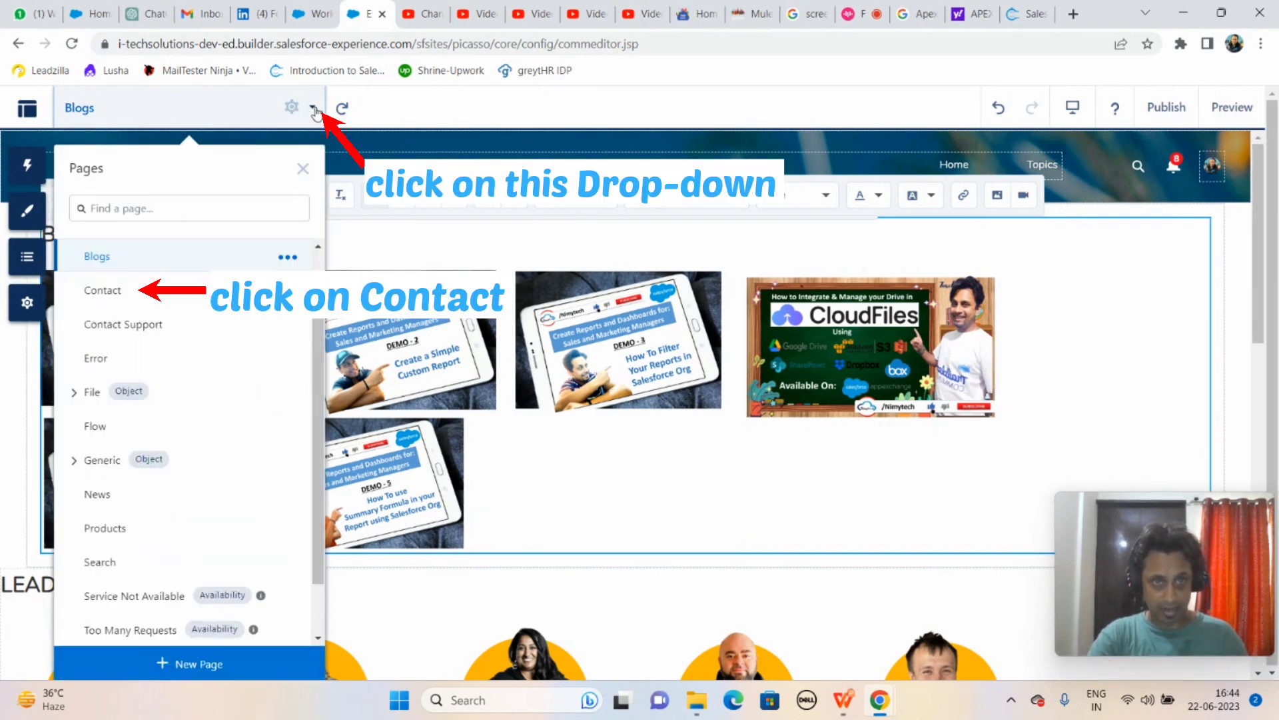
click(108, 294)
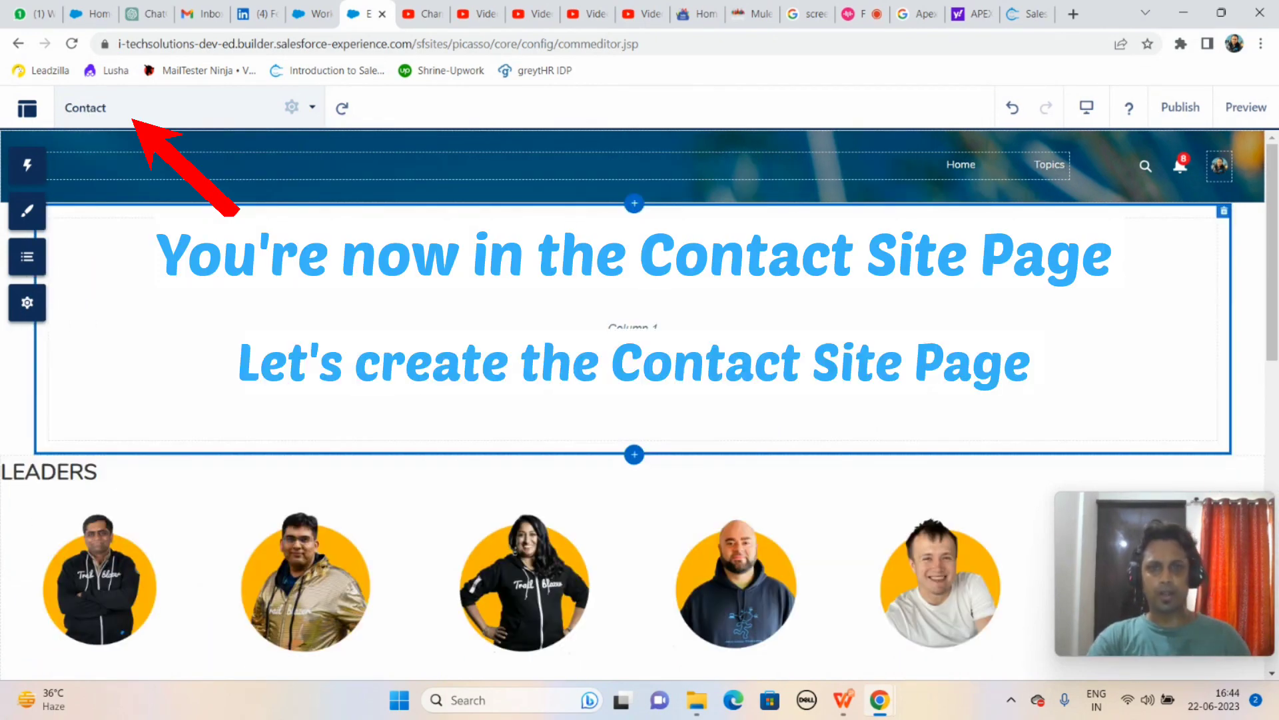
click(30, 167)
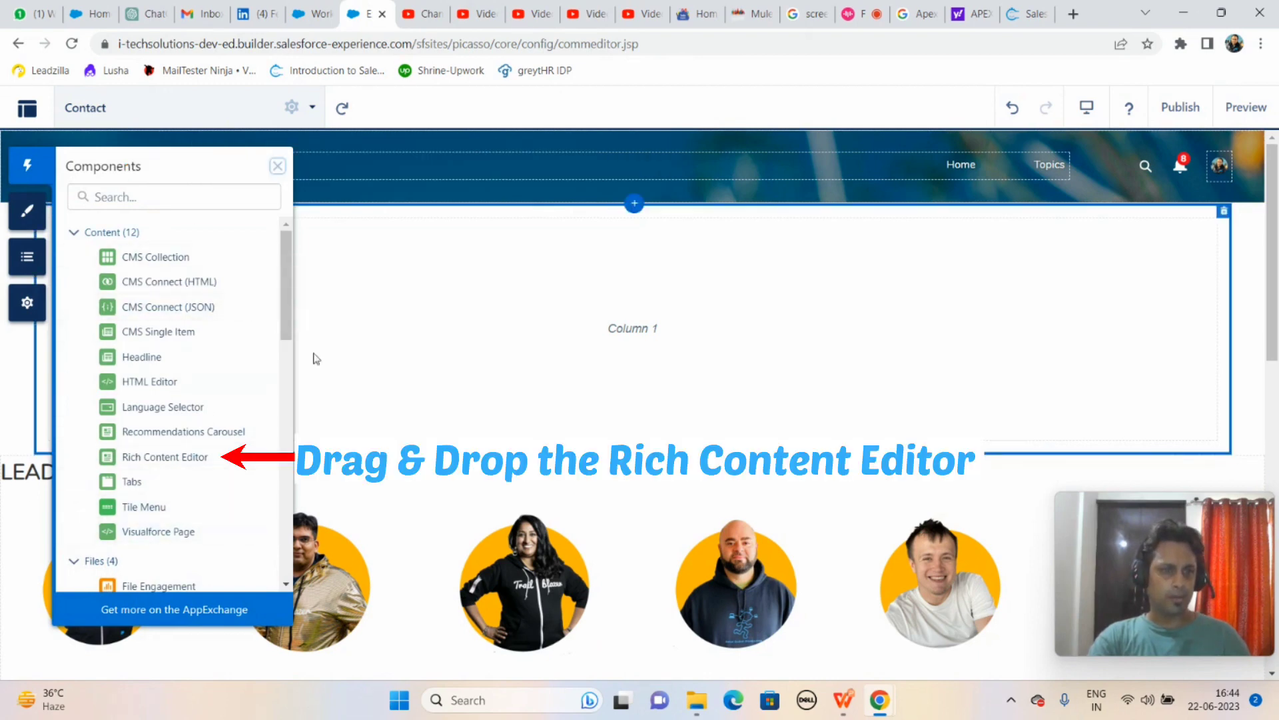
drag(165, 461, 636, 275)
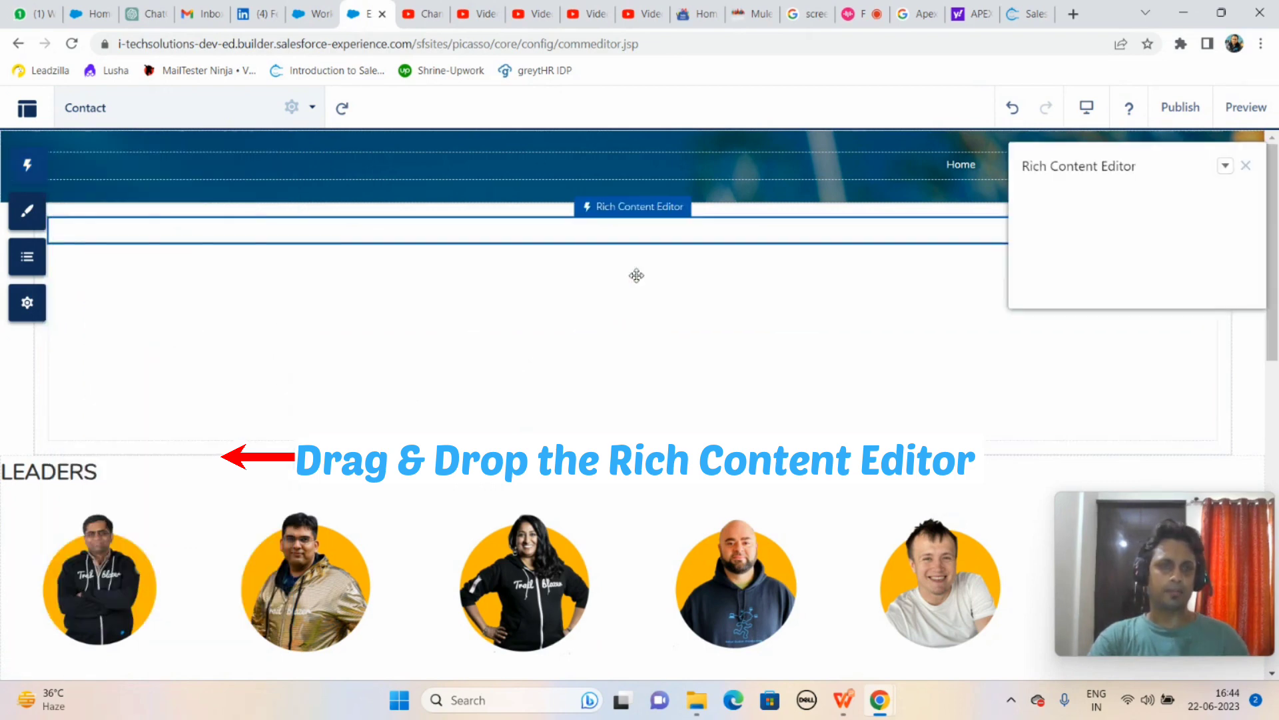
click(1117, 246)
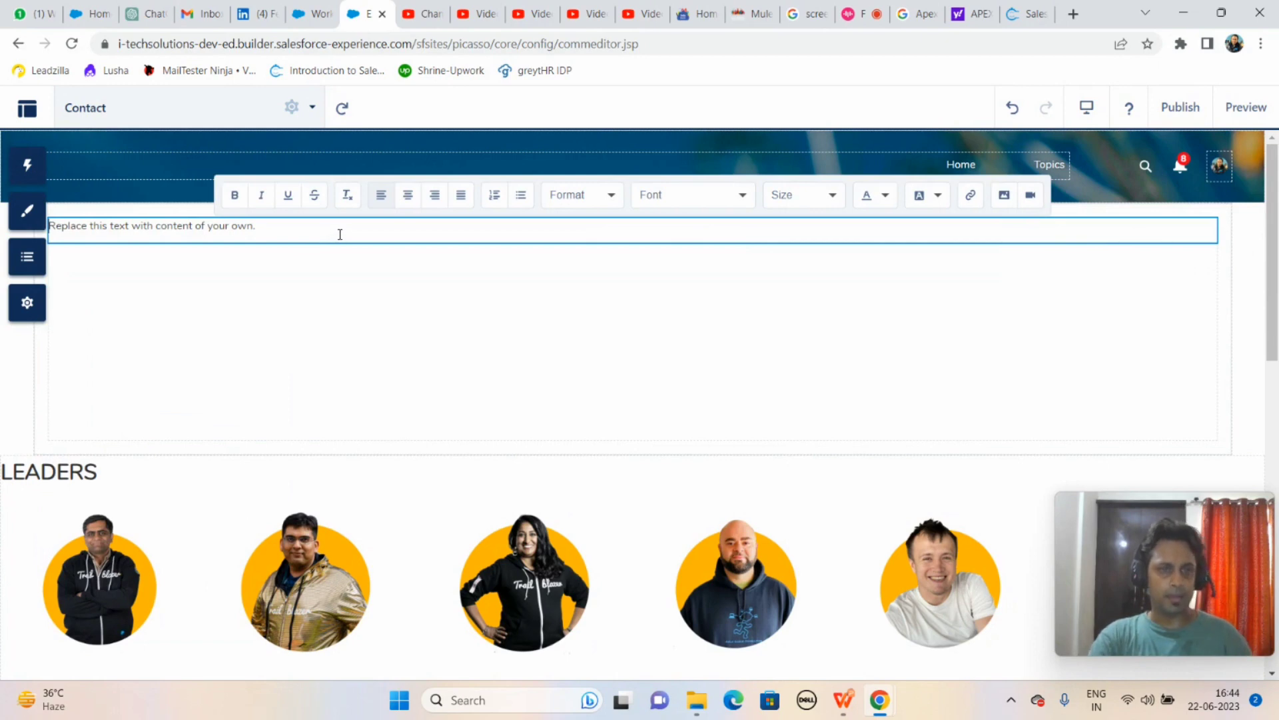
Step: Replace the Rich Content Editor's placeholder text with the heading CONTACT ME
key(ctrl+a)
text(CONTAC)
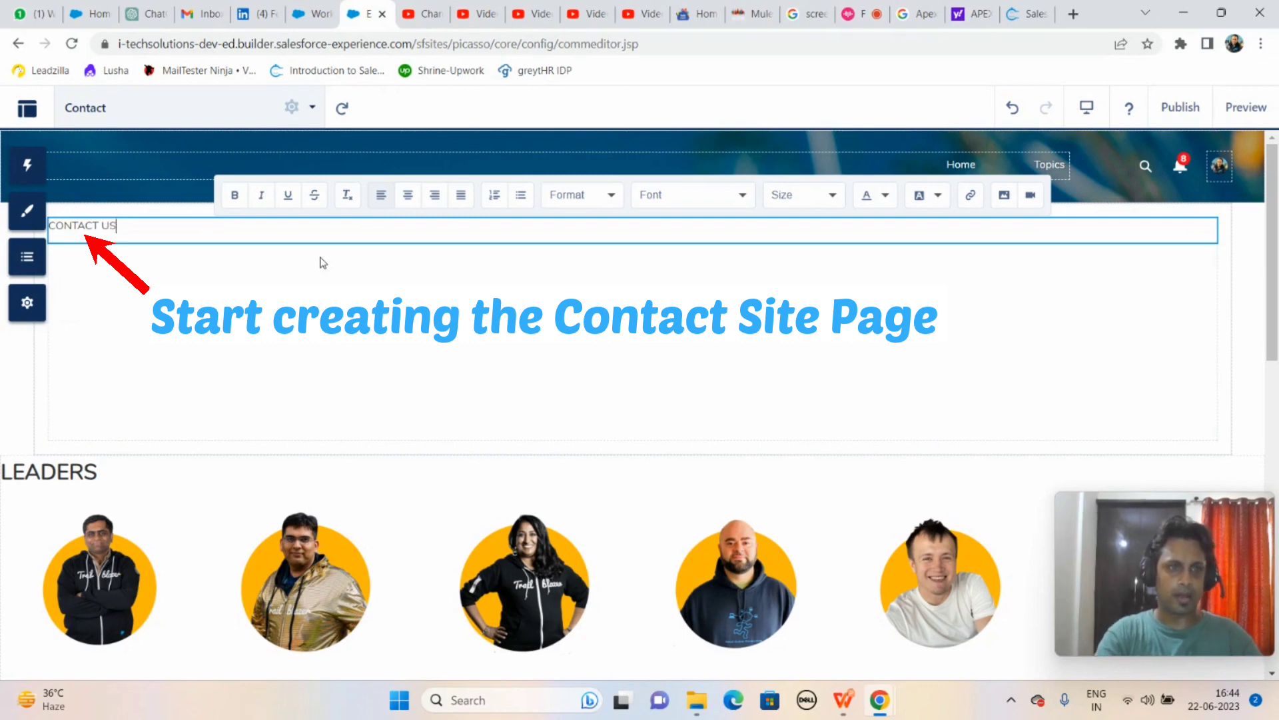
key(BackSpace)
key(BackSpace)
key(BackSpace)
text(M)
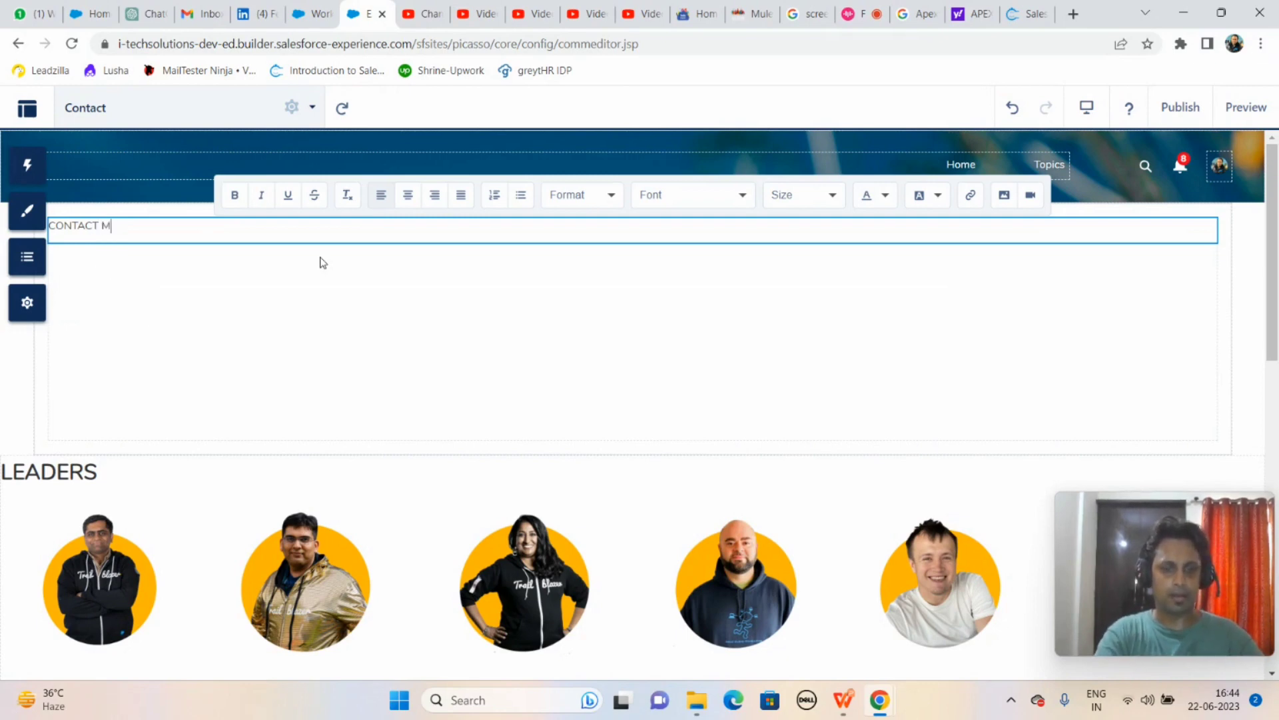
text(E)
Step: Format the CONTACT ME heading in bold at 26px
key(ctrl+a)
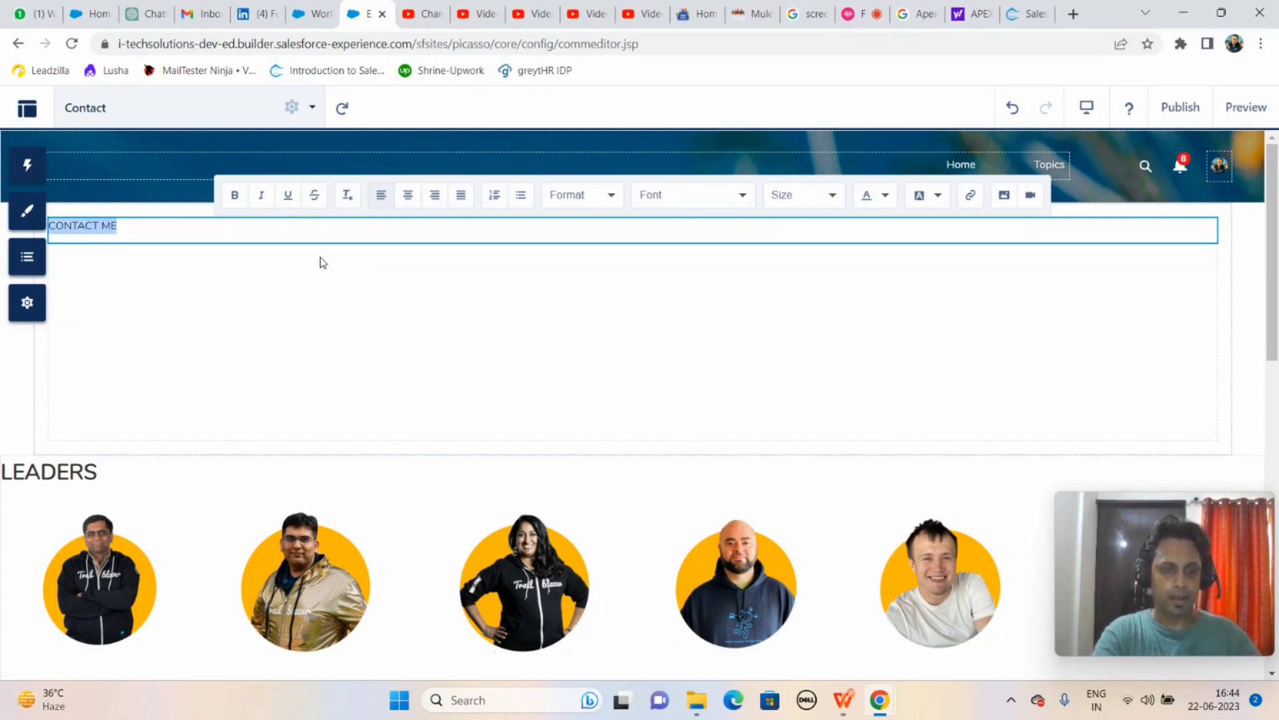
key(ctrl+b)
click(833, 195)
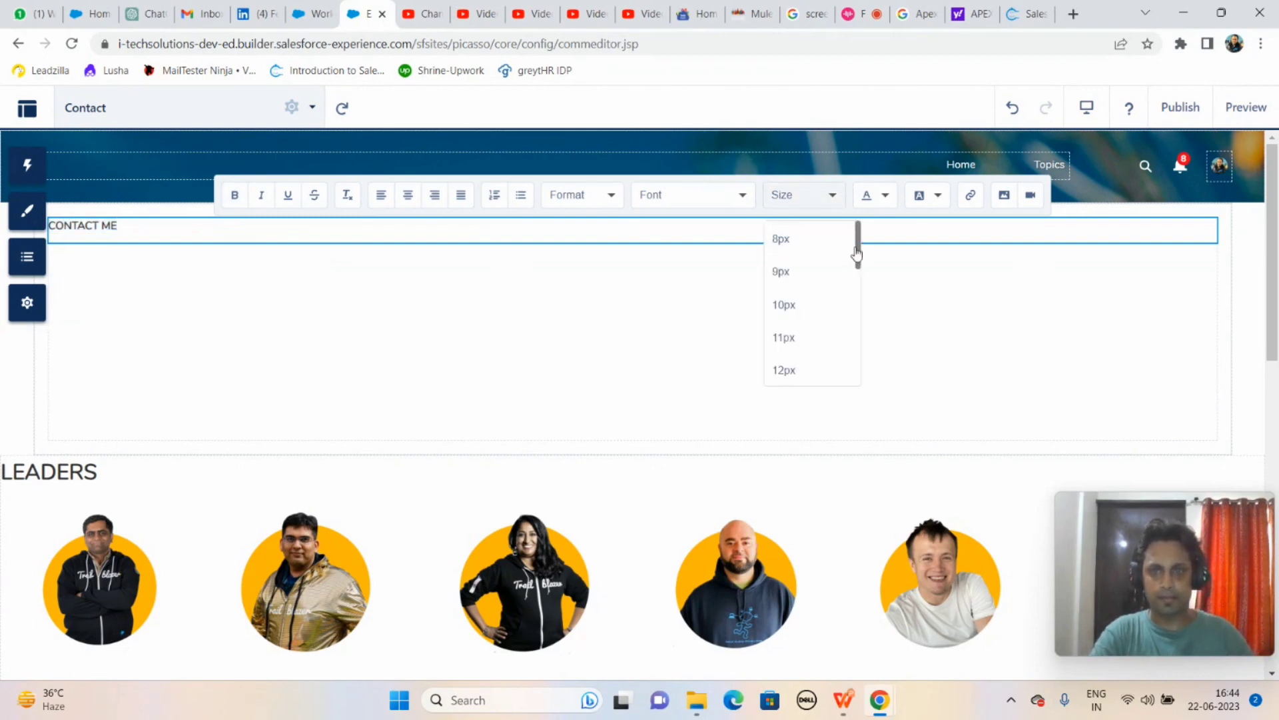
drag(860, 260, 860, 336)
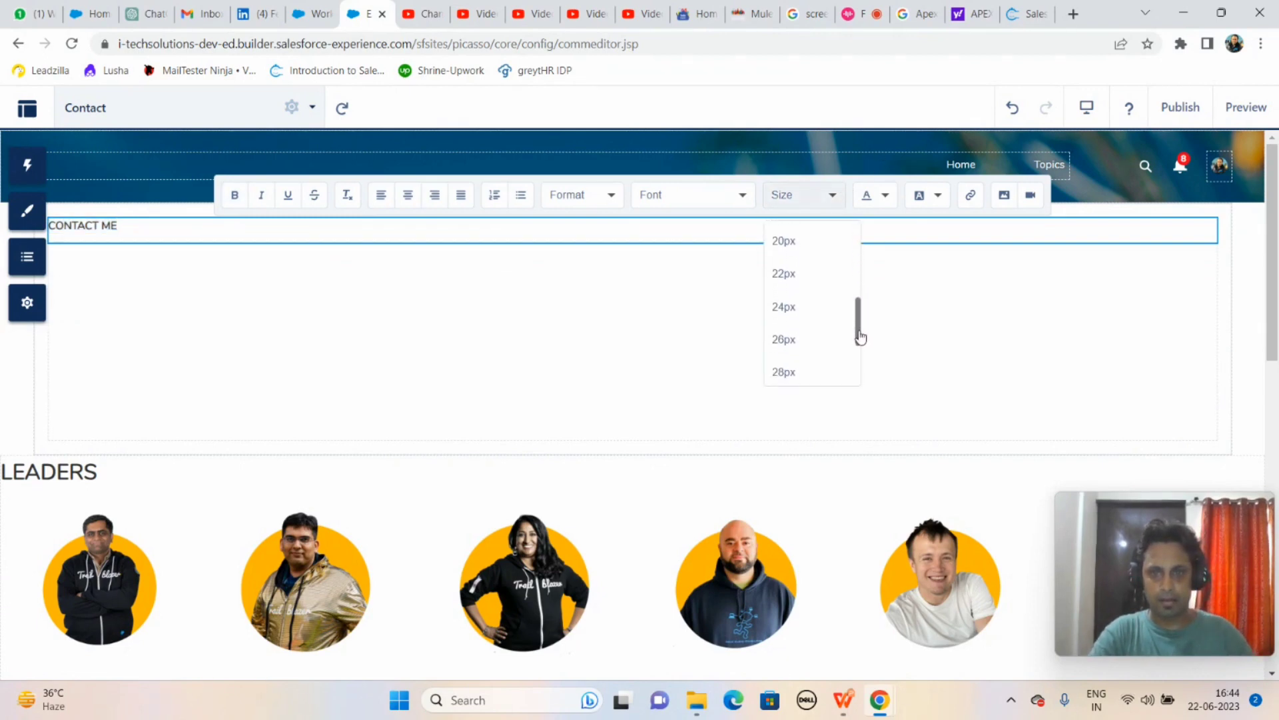
click(821, 349)
Step: Below the heading, add lines for the name, mobile number, e-mail, Trailblazer.me URL, LinkedIn URL and the YouTube channel Nimytech
click(323, 236)
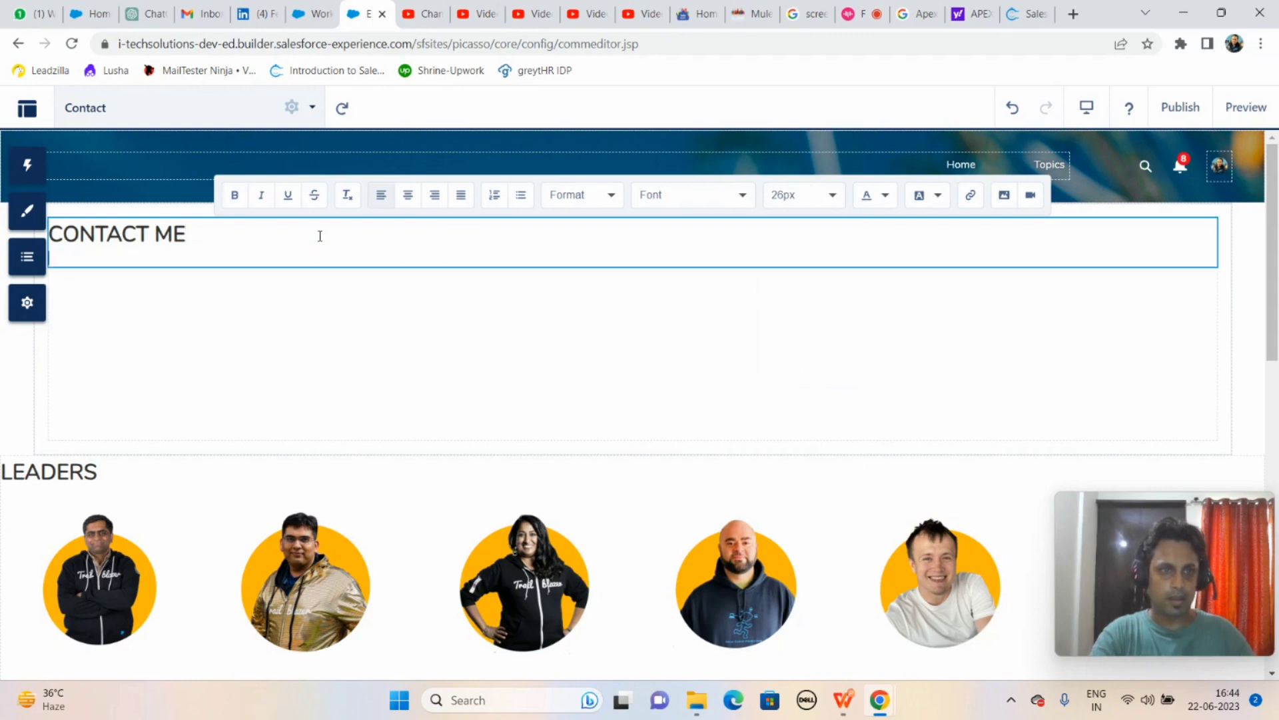
text(DX)
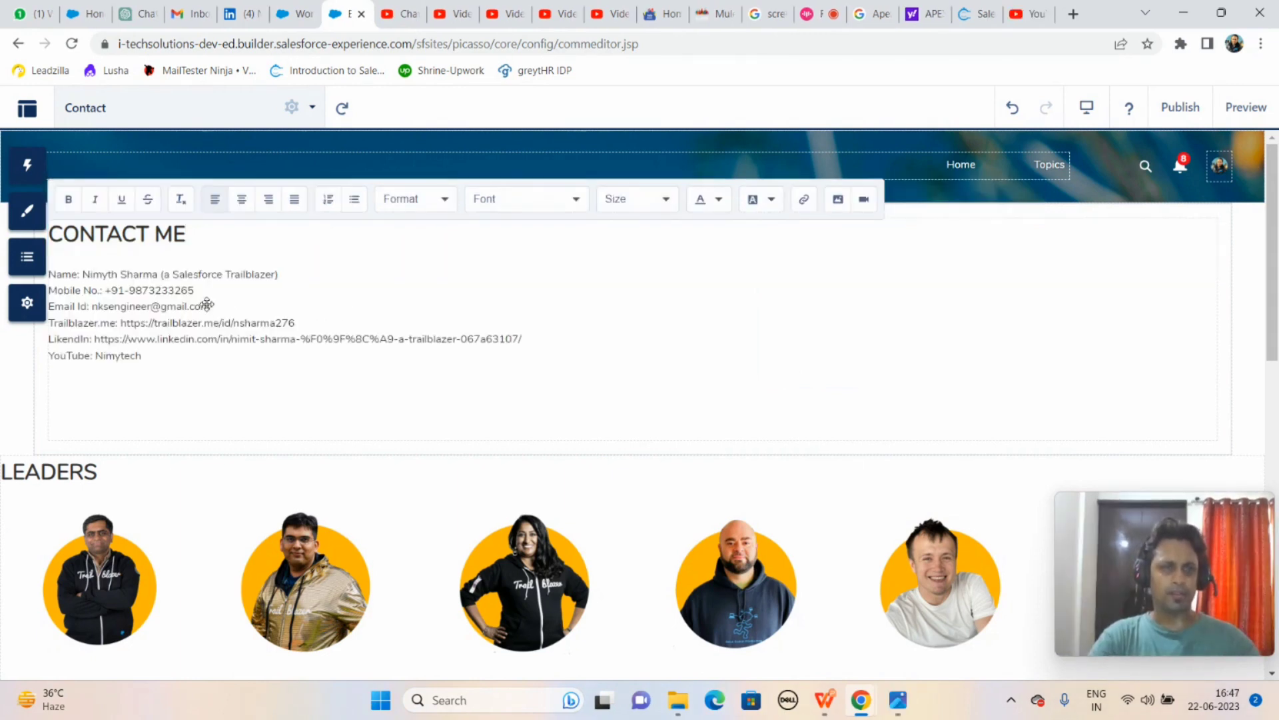
Step: Set the font size of all contact detail lines, from Name to YouTube, to 16px
click(163, 363)
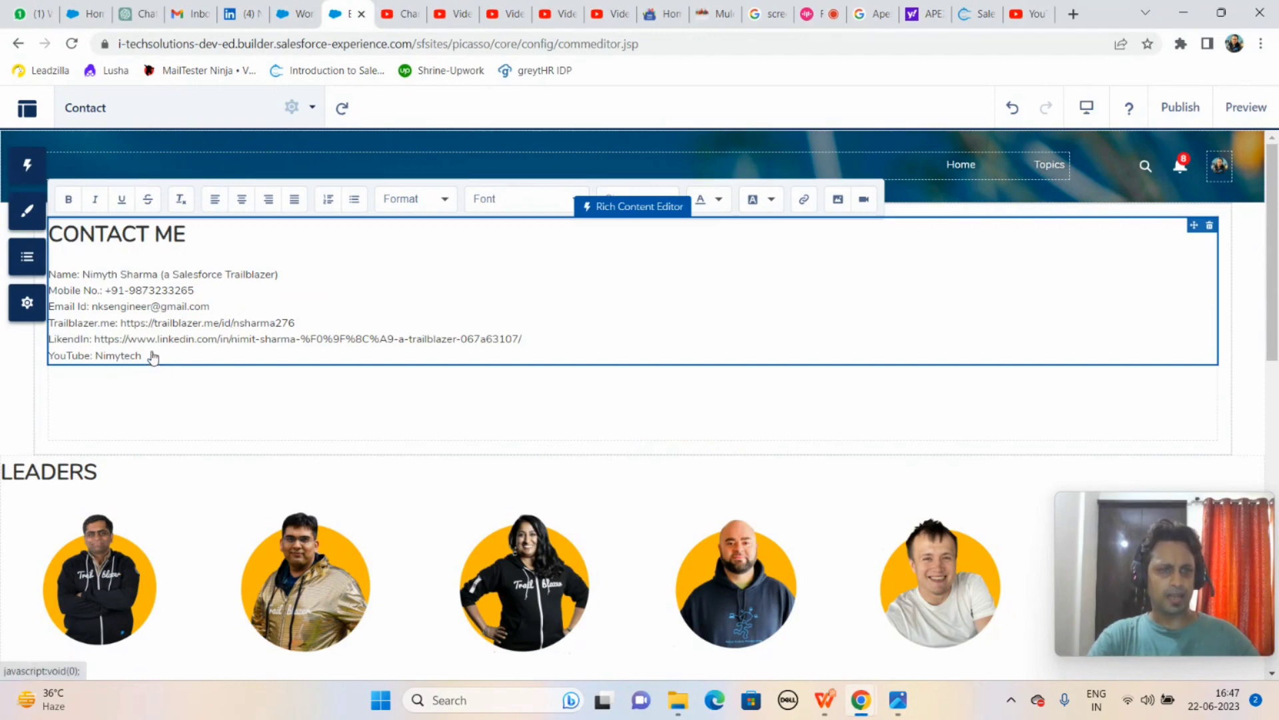
click(533, 299)
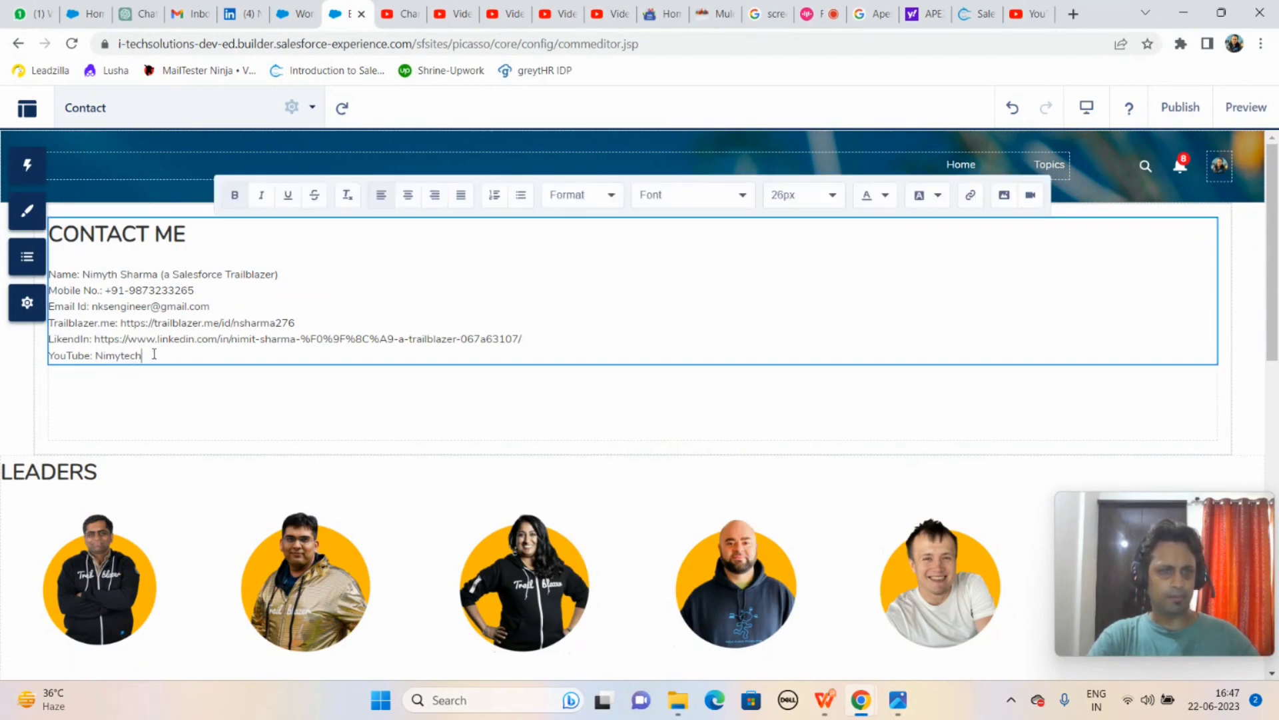
drag(146, 356, 48, 273)
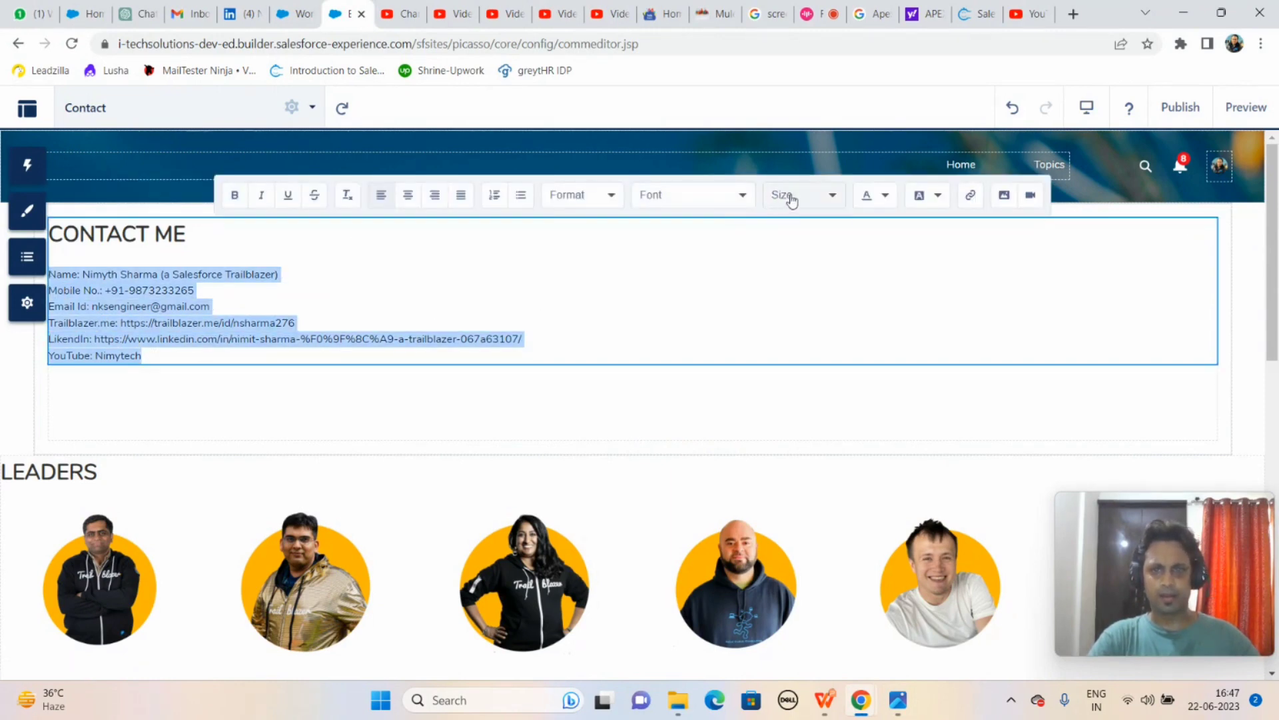
click(833, 200)
scroll(858, 267, down, 2)
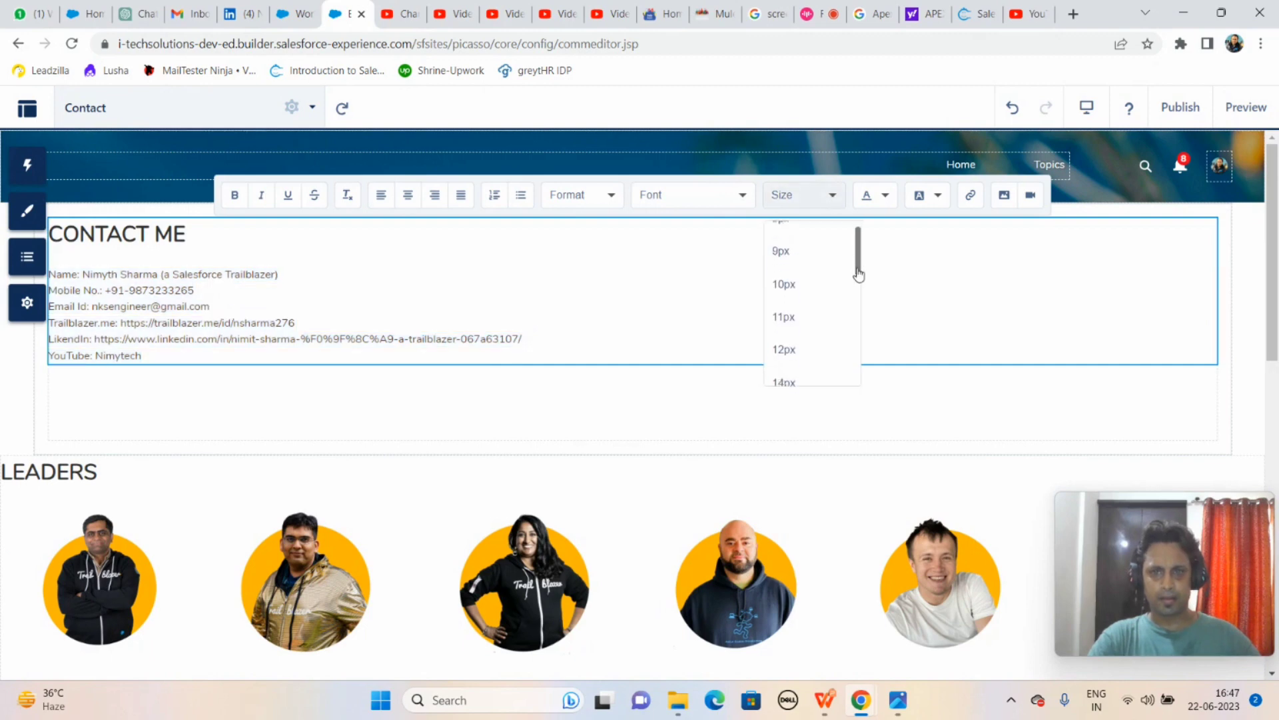
click(809, 351)
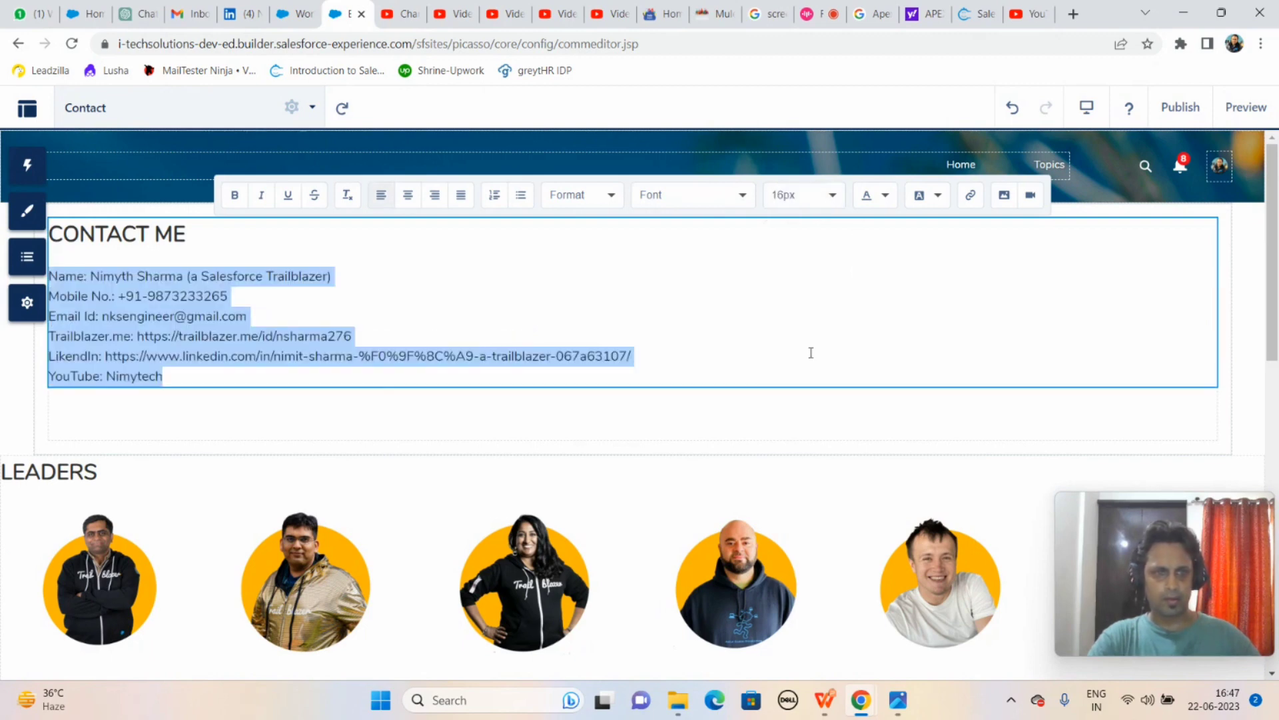
Step: Make the labels Name, Mobile No., Email Id, Trailblazer.me, LikendIn and YouTube bold
click(610, 326)
drag(88, 274, 53, 282)
key(ctrl+b)
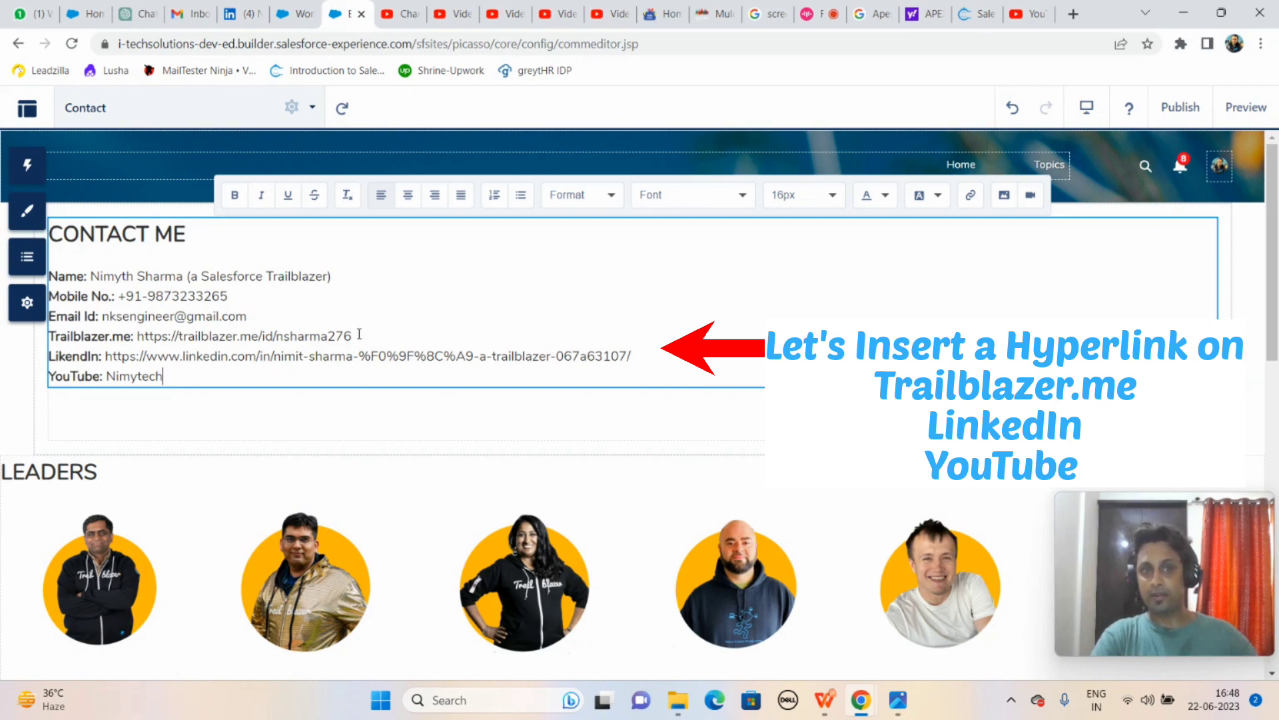
Step: Link the Trailblazer.me profile URL text to that same address, opening in a new window
drag(354, 336, 138, 337)
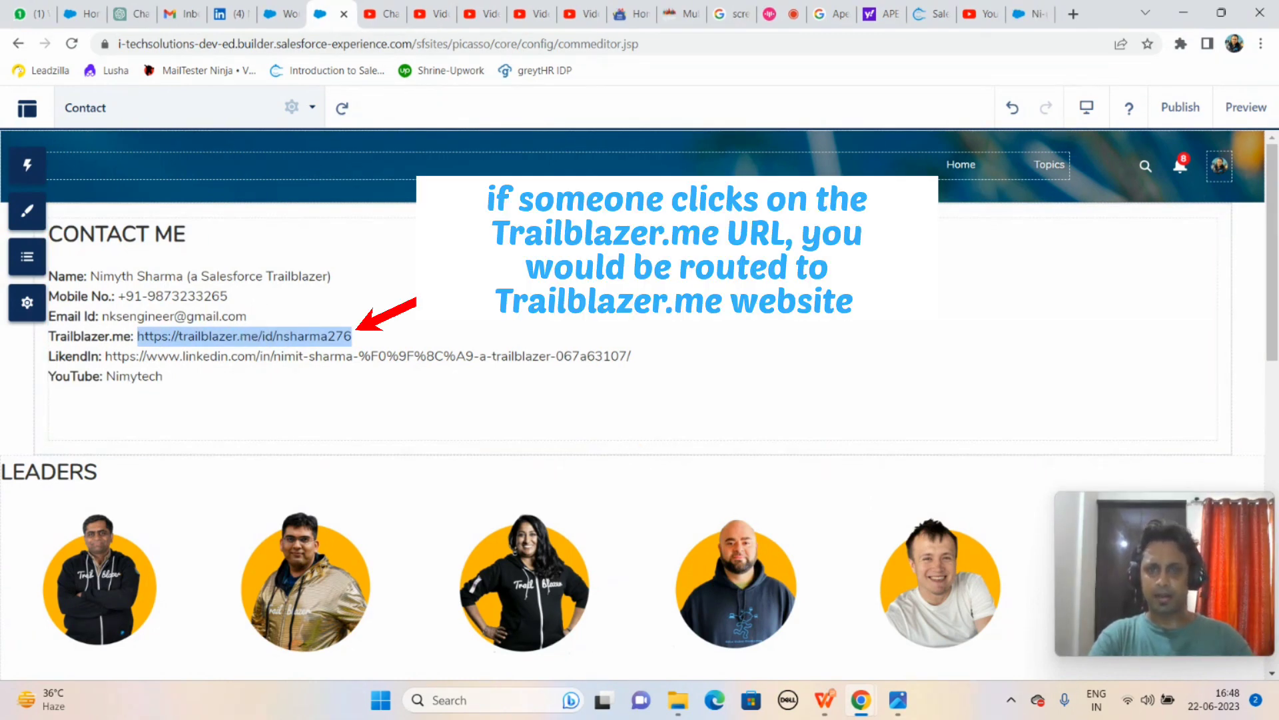
click(568, 328)
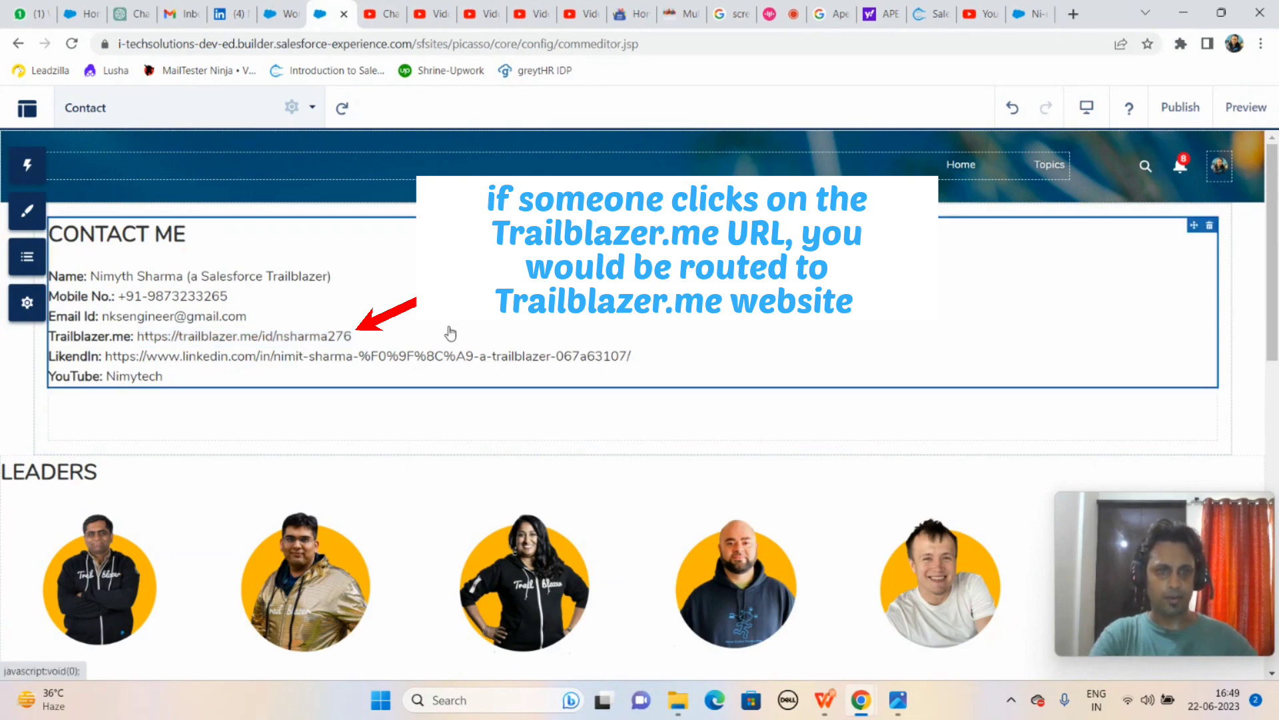
click(364, 335)
drag(351, 336, 140, 338)
key(ctrl+c)
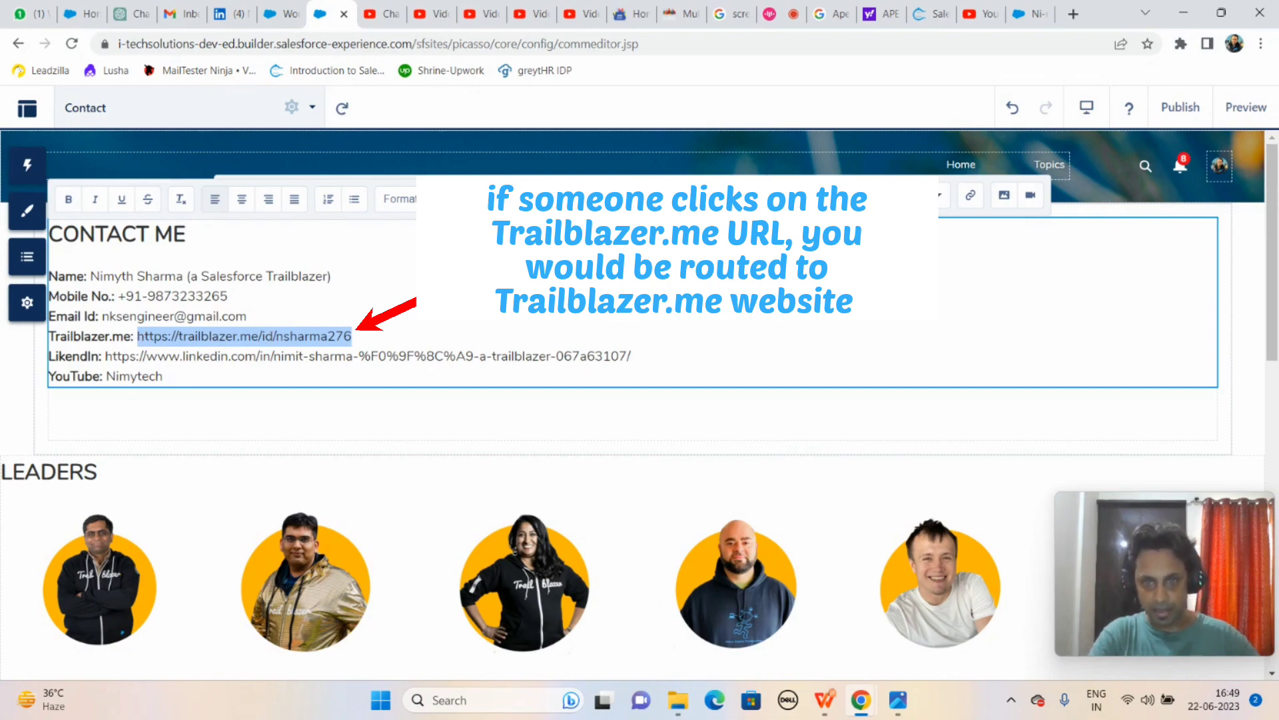
click(804, 199)
key(ctrl+v)
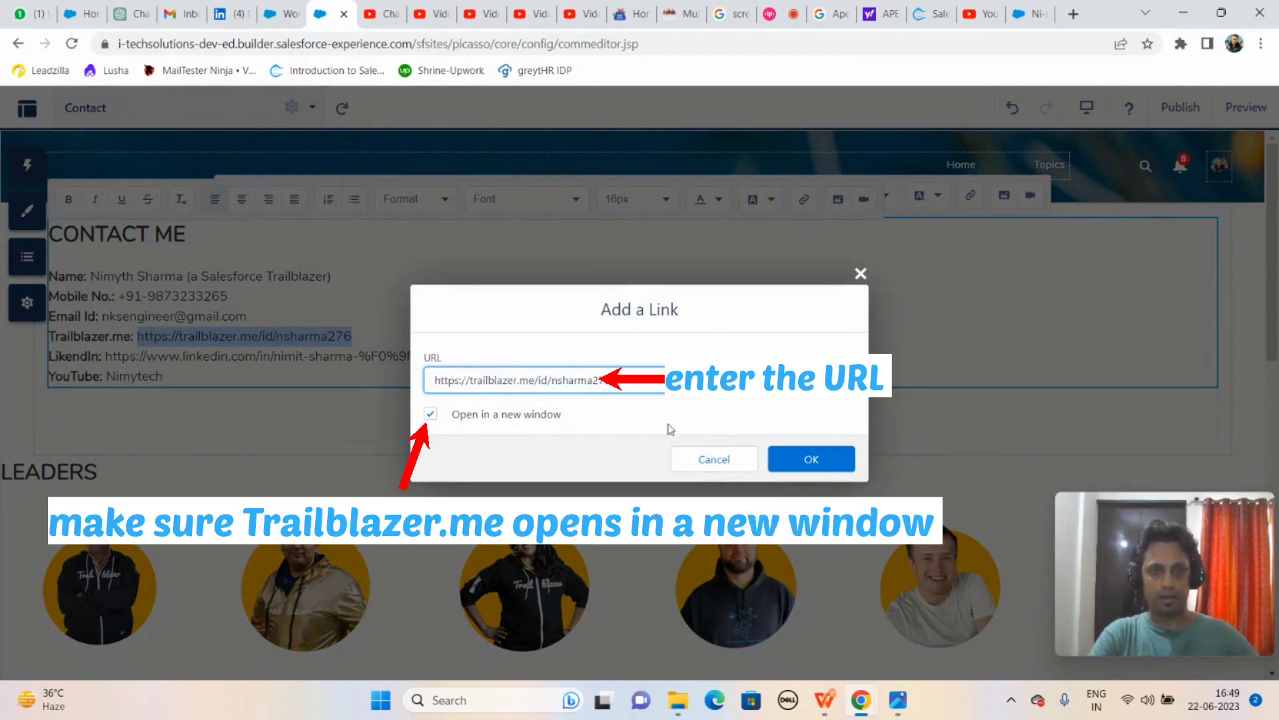
click(808, 457)
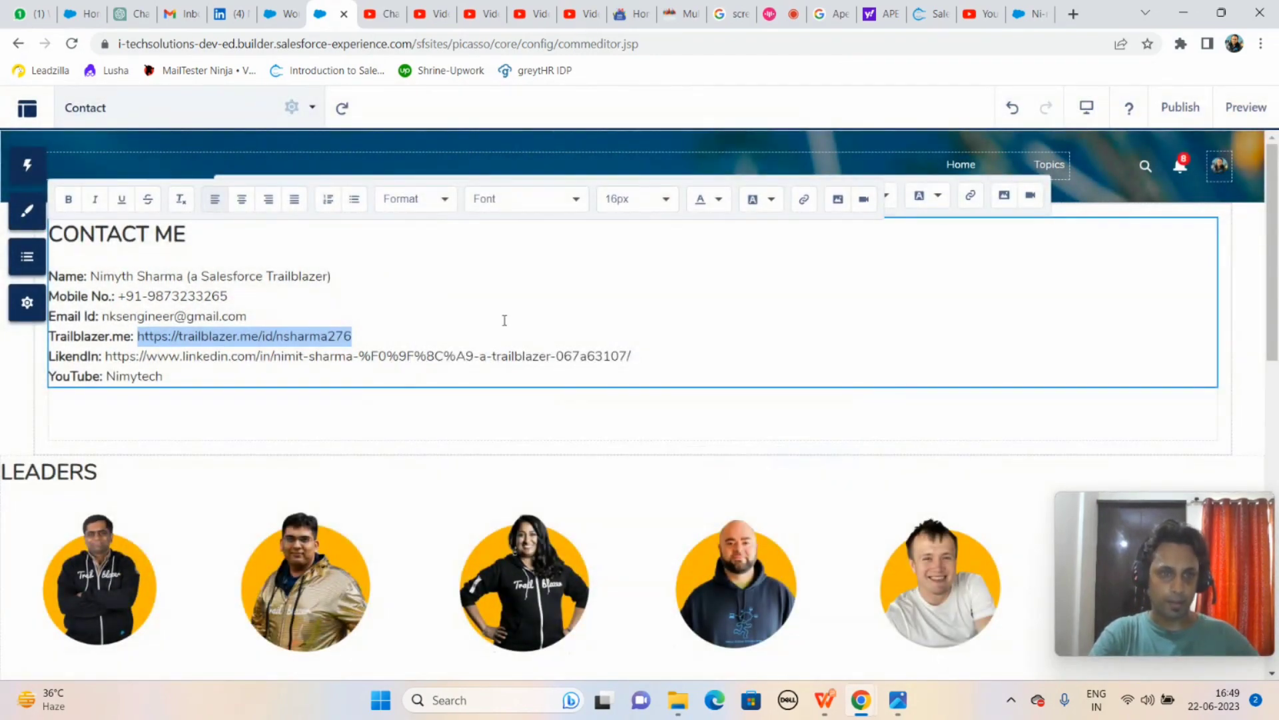
Step: Link the LinkedIn profile URL text to that same address, opening in a new window
drag(645, 354, 108, 358)
key(ctrl+c)
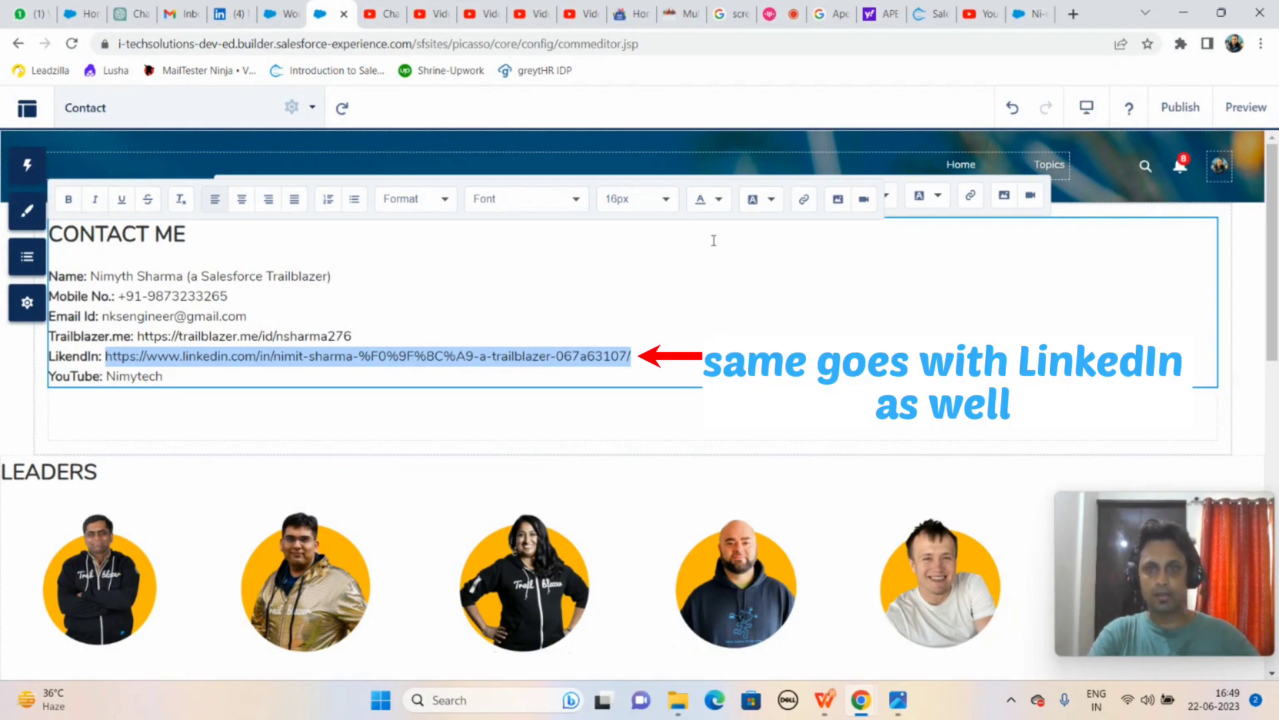
click(805, 198)
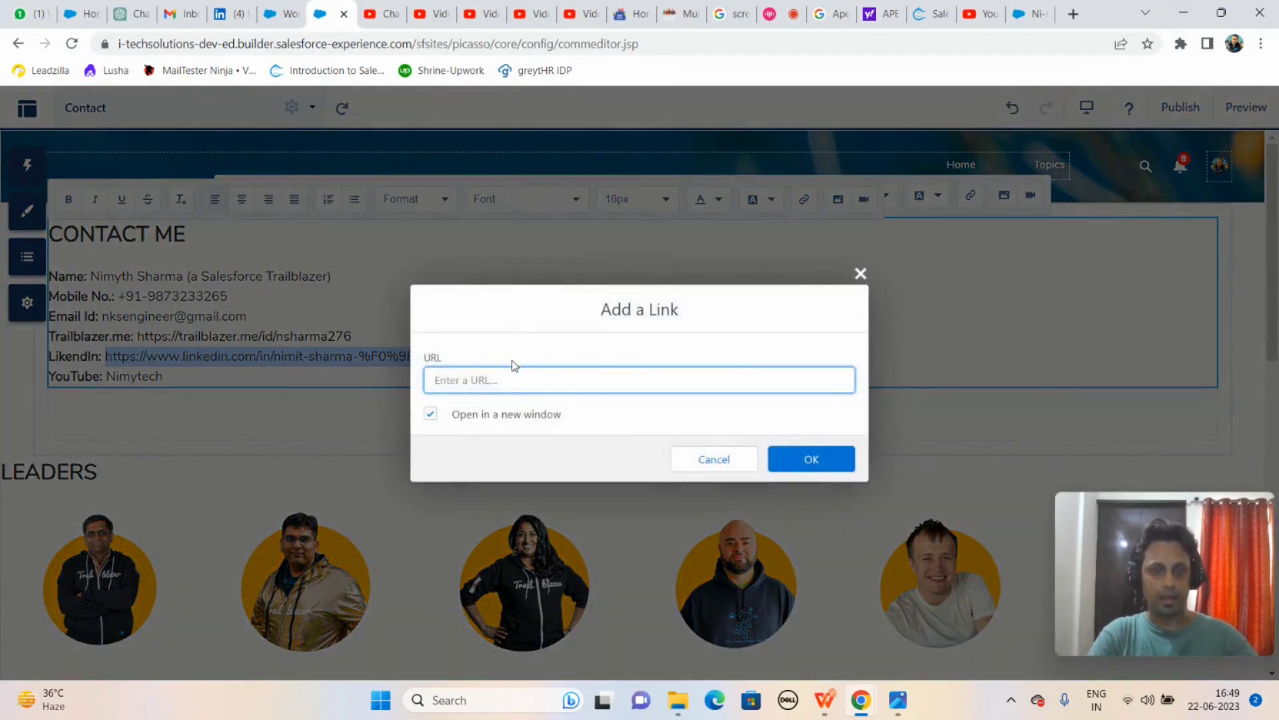
key(ctrl+v)
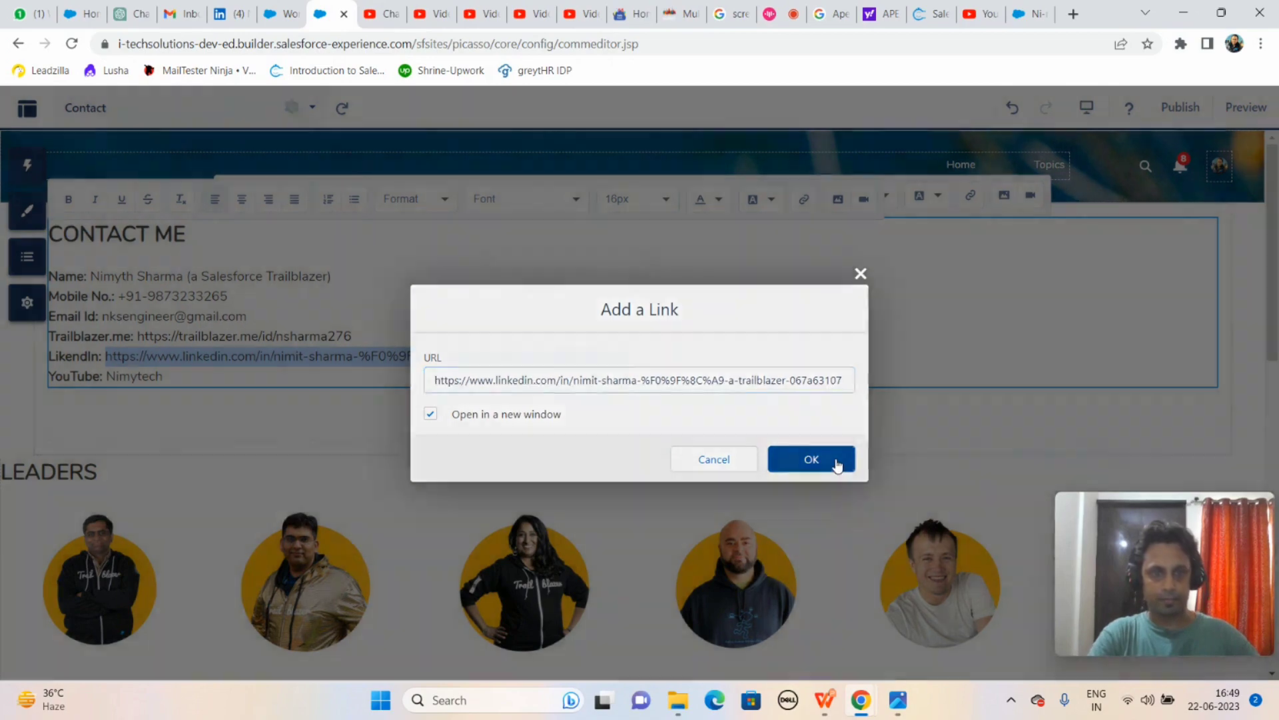
click(838, 462)
Step: Link the channel name text on the YouTube line to the copied URL, opening in a new window
click(167, 377)
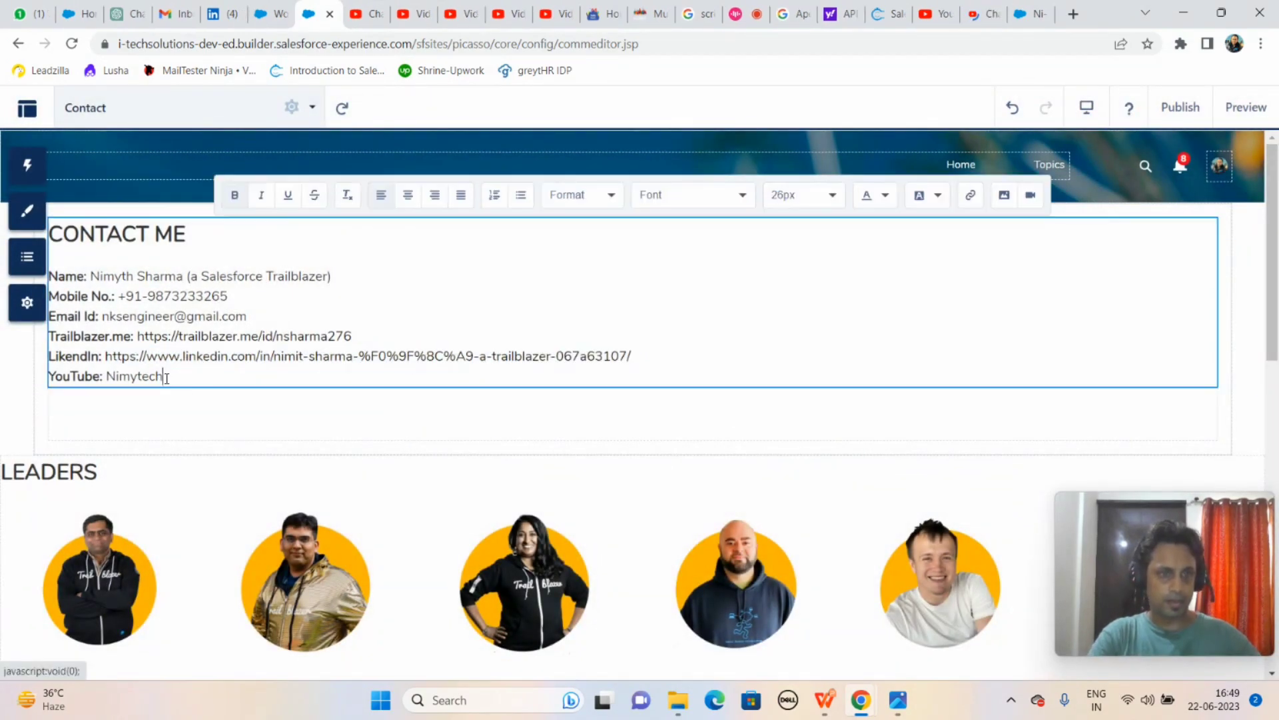
drag(167, 377, 106, 378)
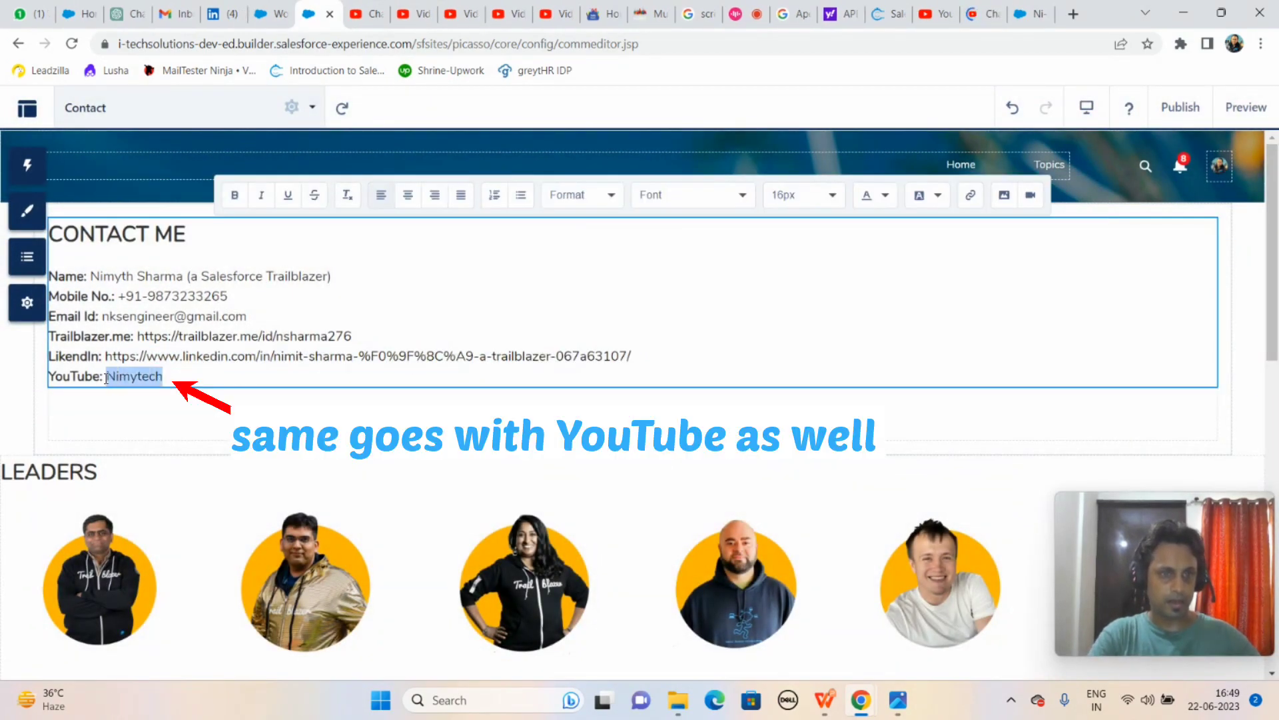
click(970, 195)
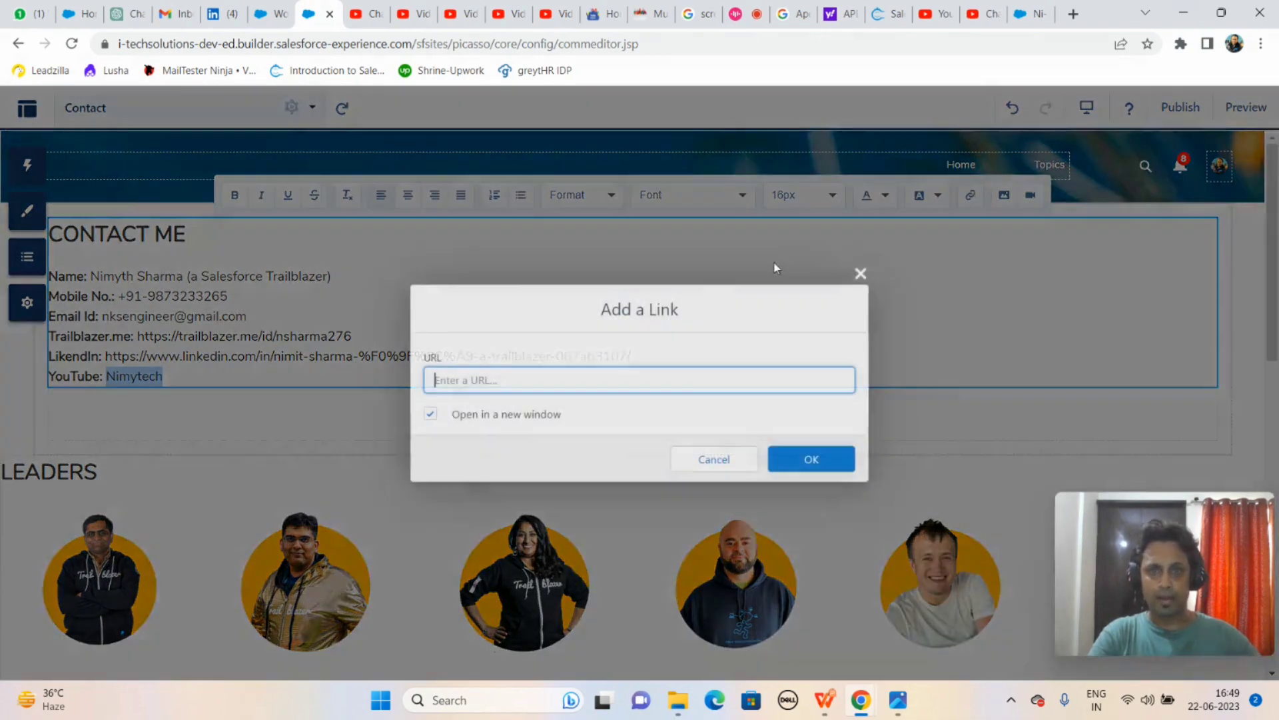
key(ctrl+v)
click(809, 459)
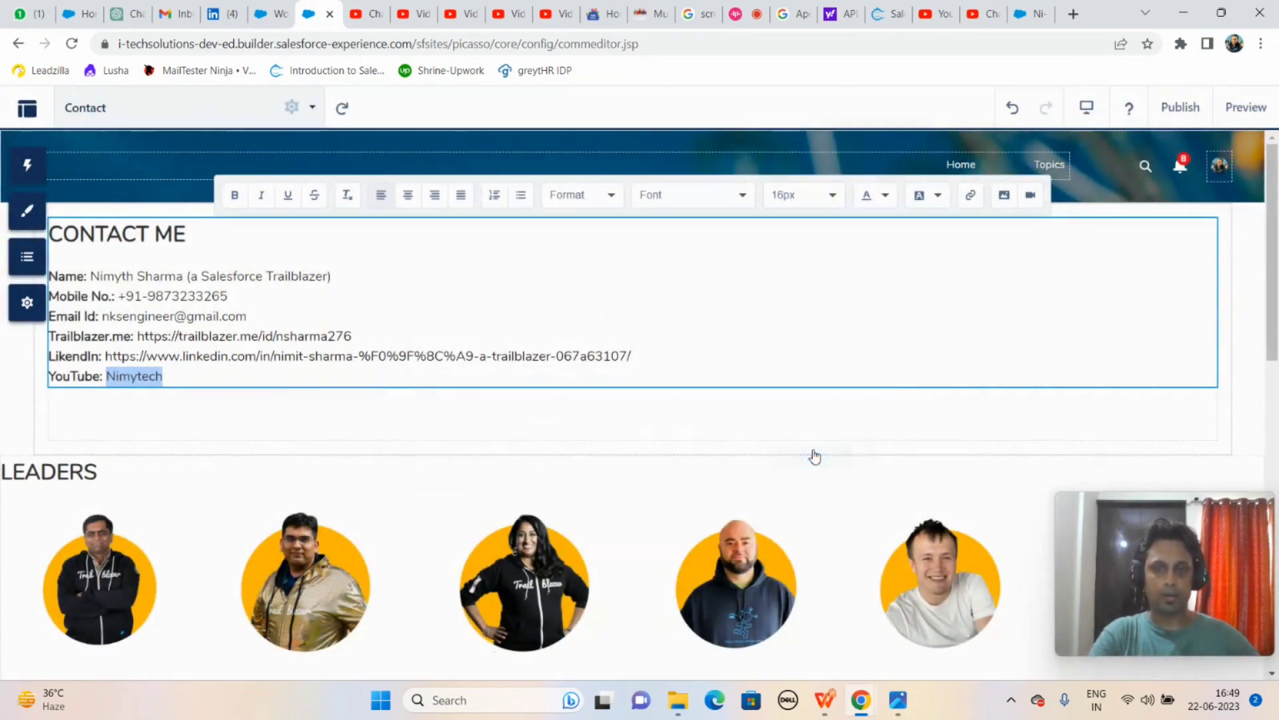
click(1254, 331)
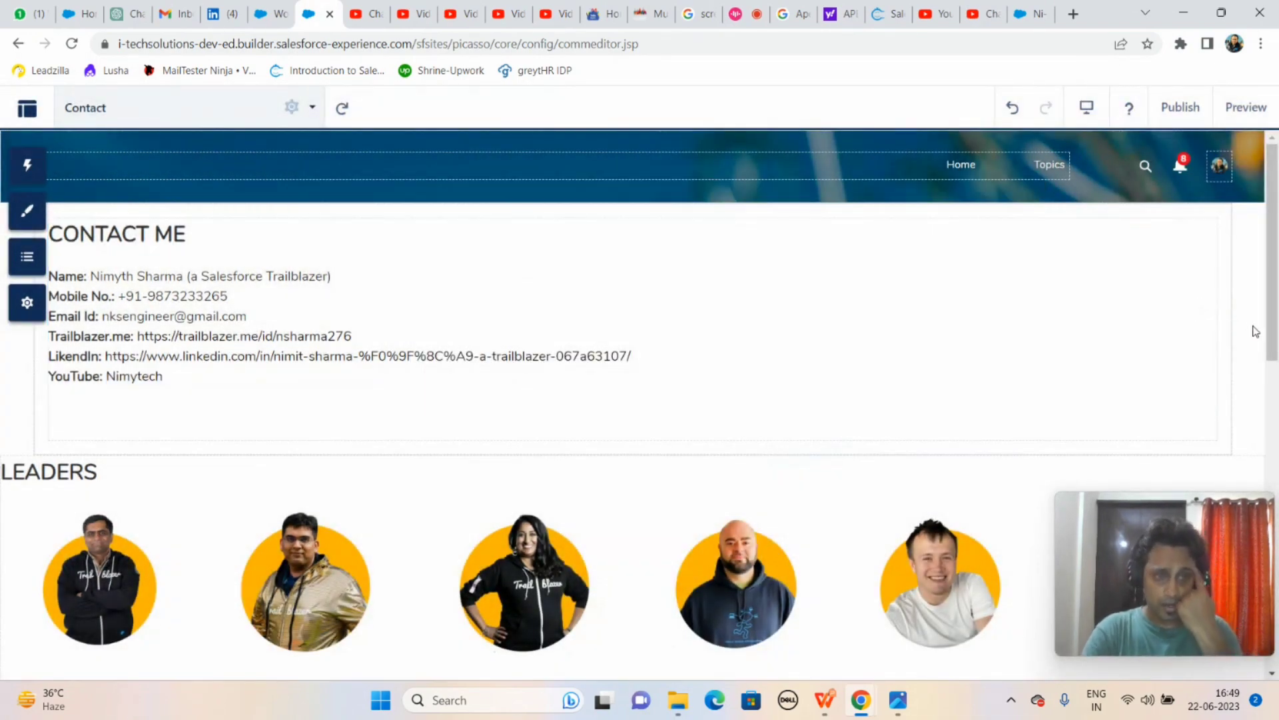
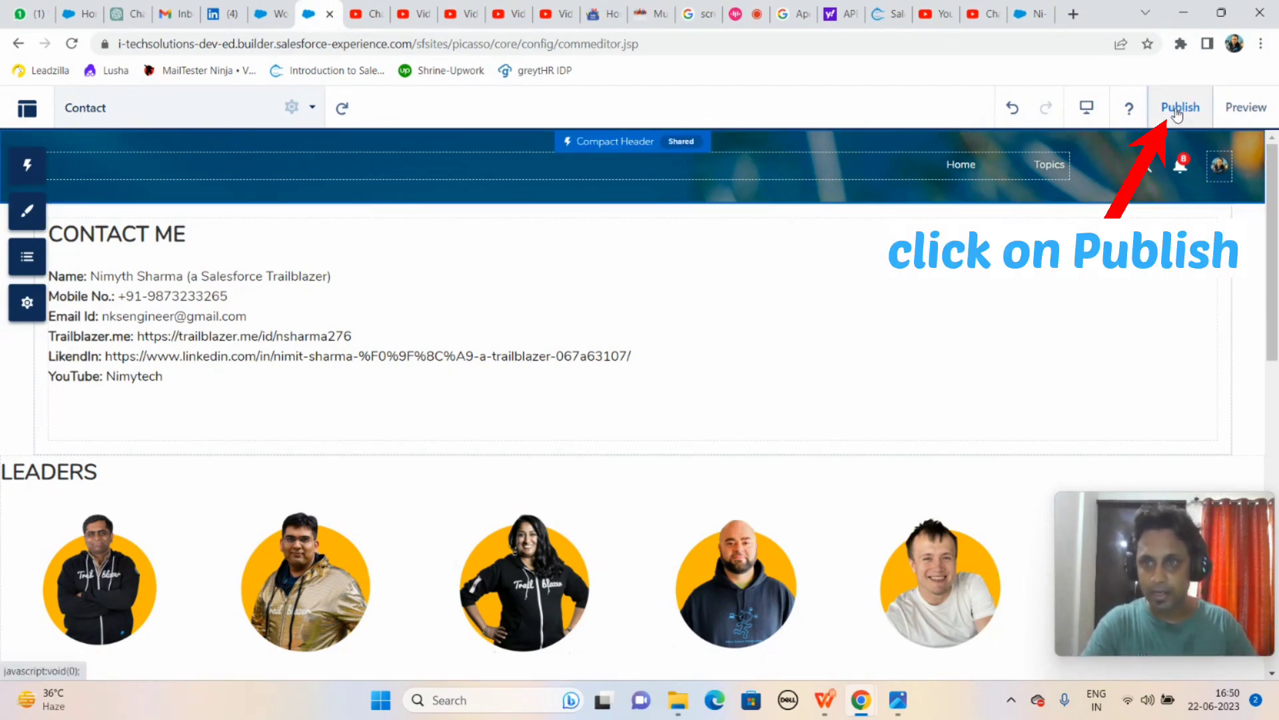
Step: Publish the site to i-techsolutions-dev-ed.my.site.com/HelpCenter/s
click(1176, 108)
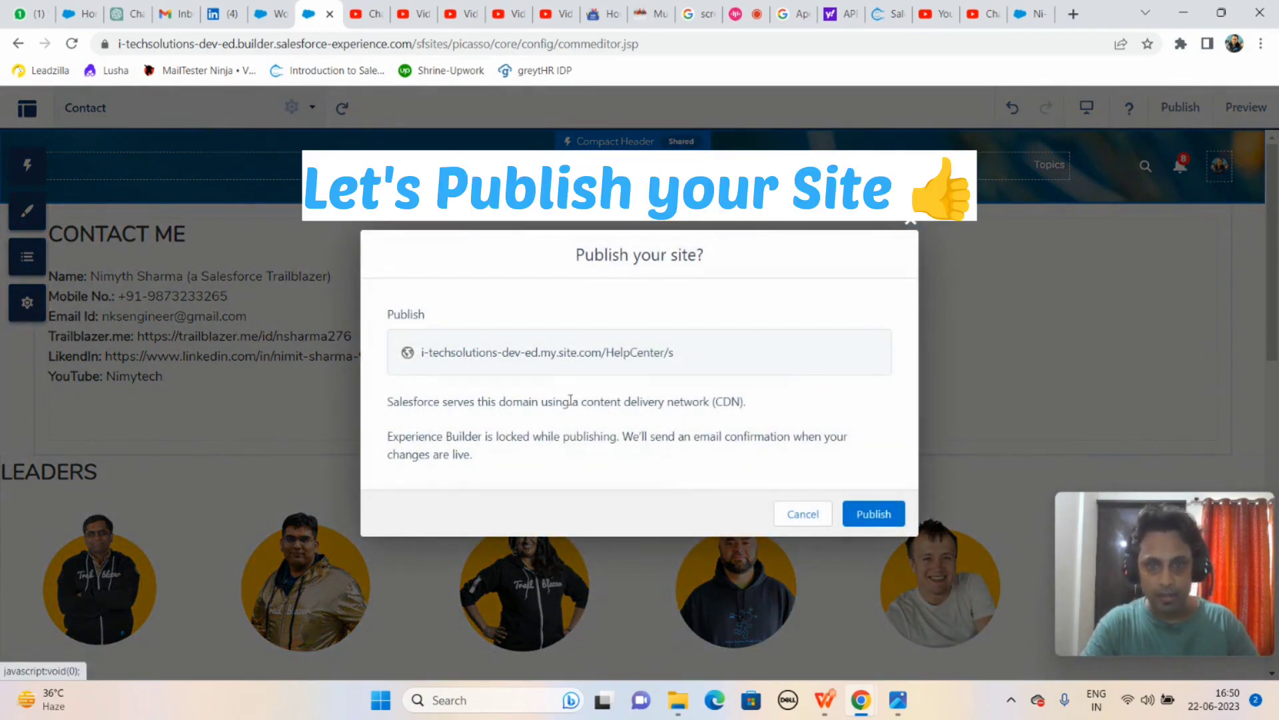
click(874, 514)
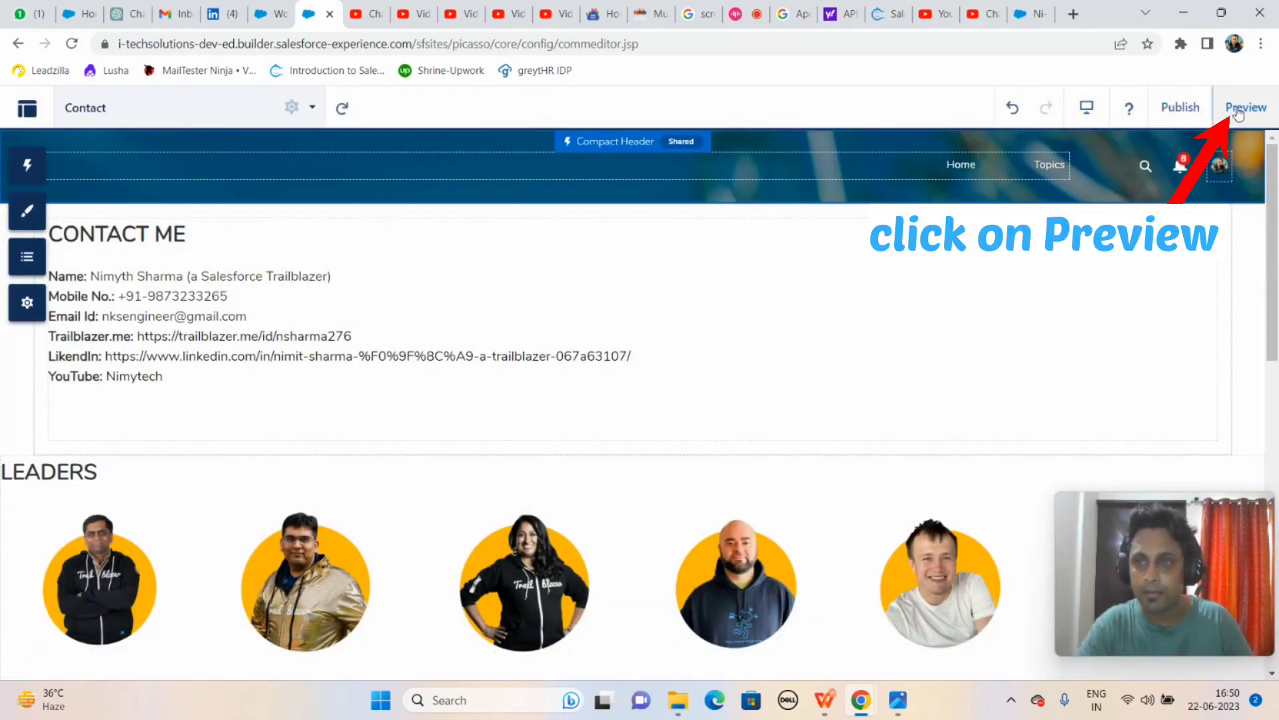
Step: Preview the site and review the Contact page and the full length of the Home page
click(1236, 110)
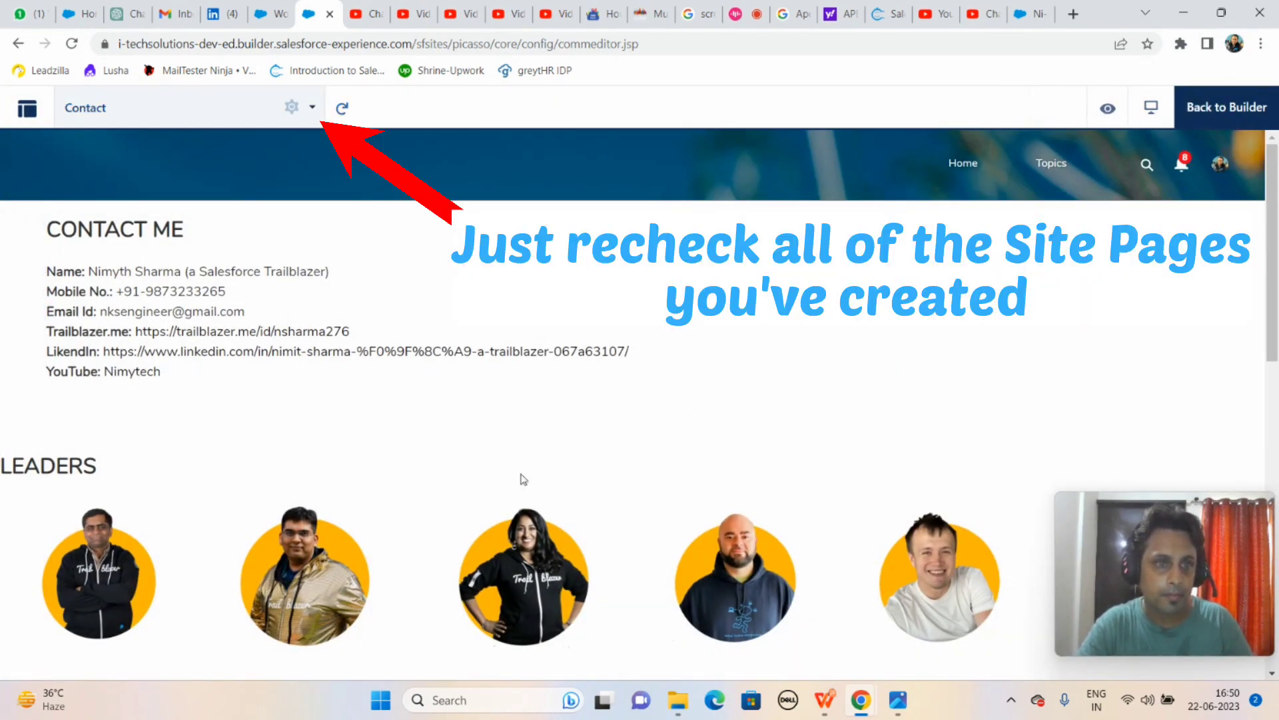
drag(1271, 213, 1262, 105)
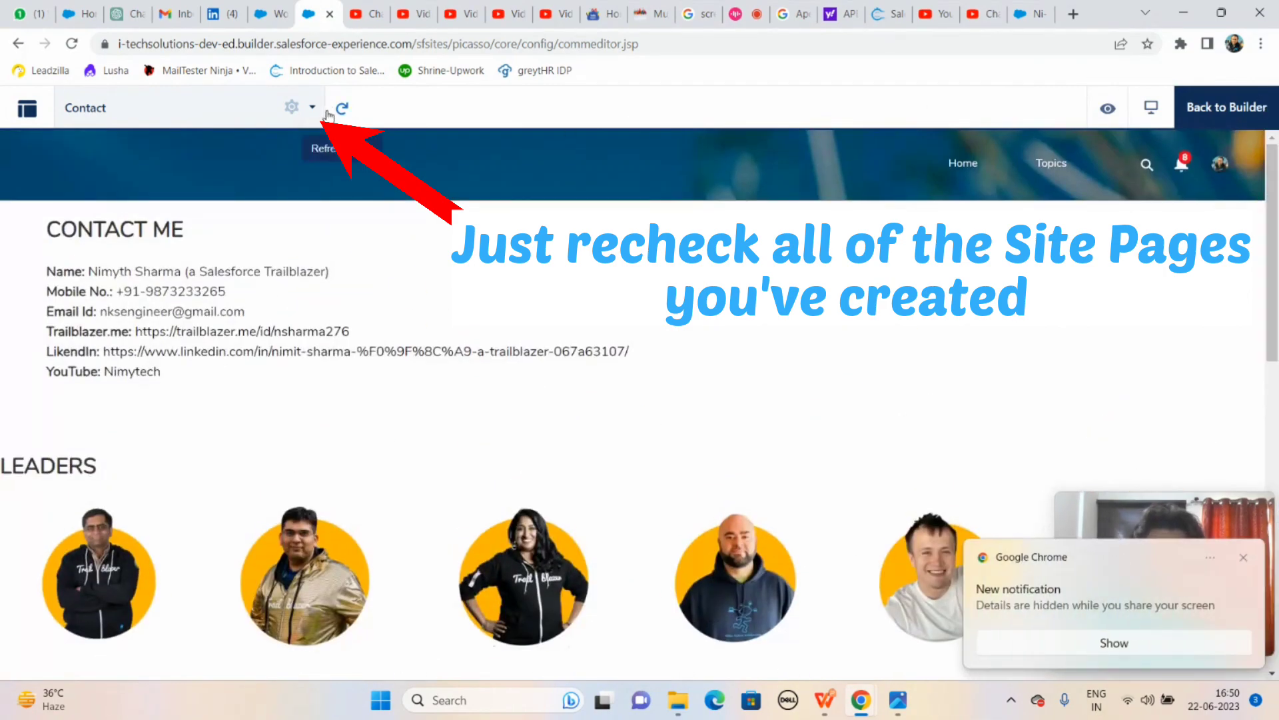
click(1243, 560)
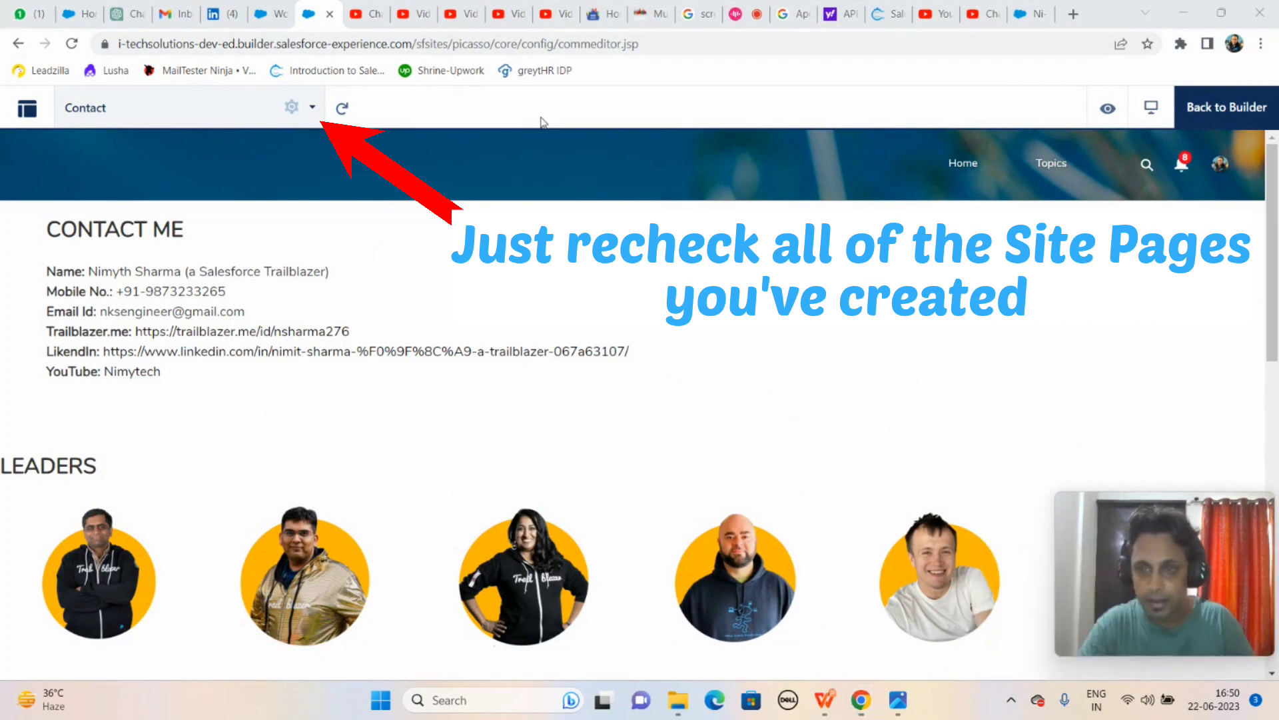
click(312, 109)
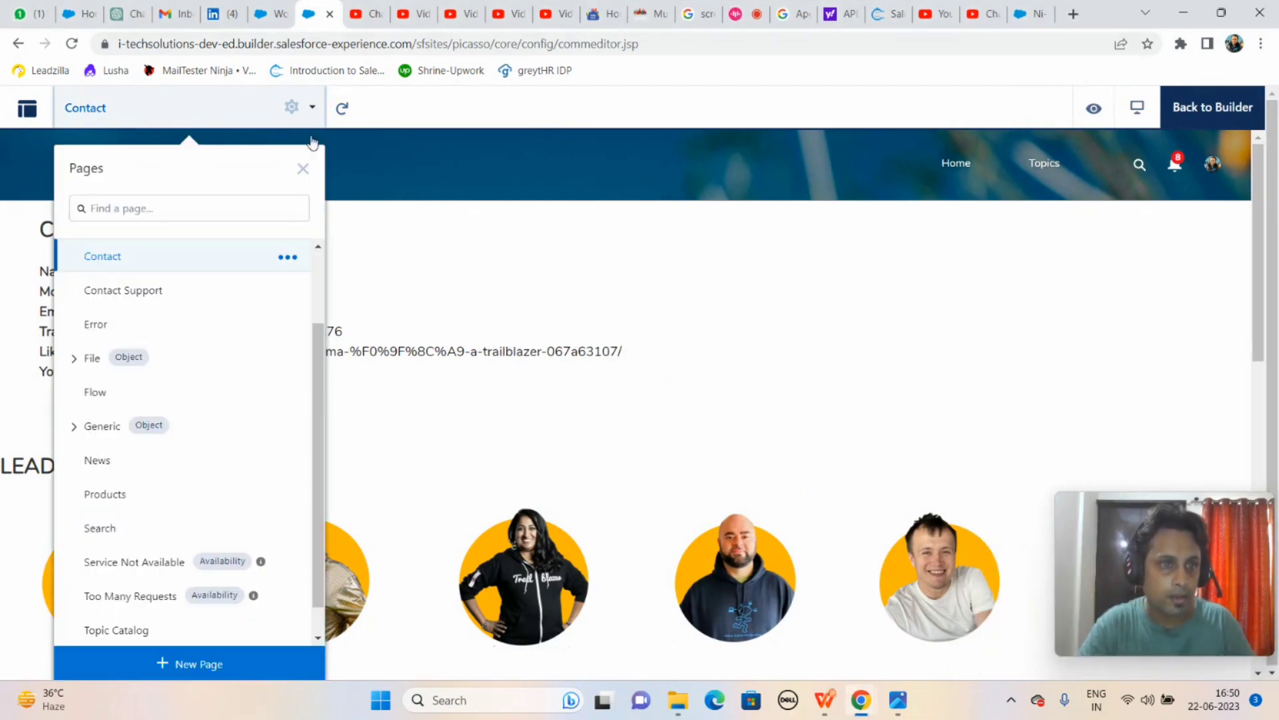
scroll(260, 260, up, 2)
click(259, 254)
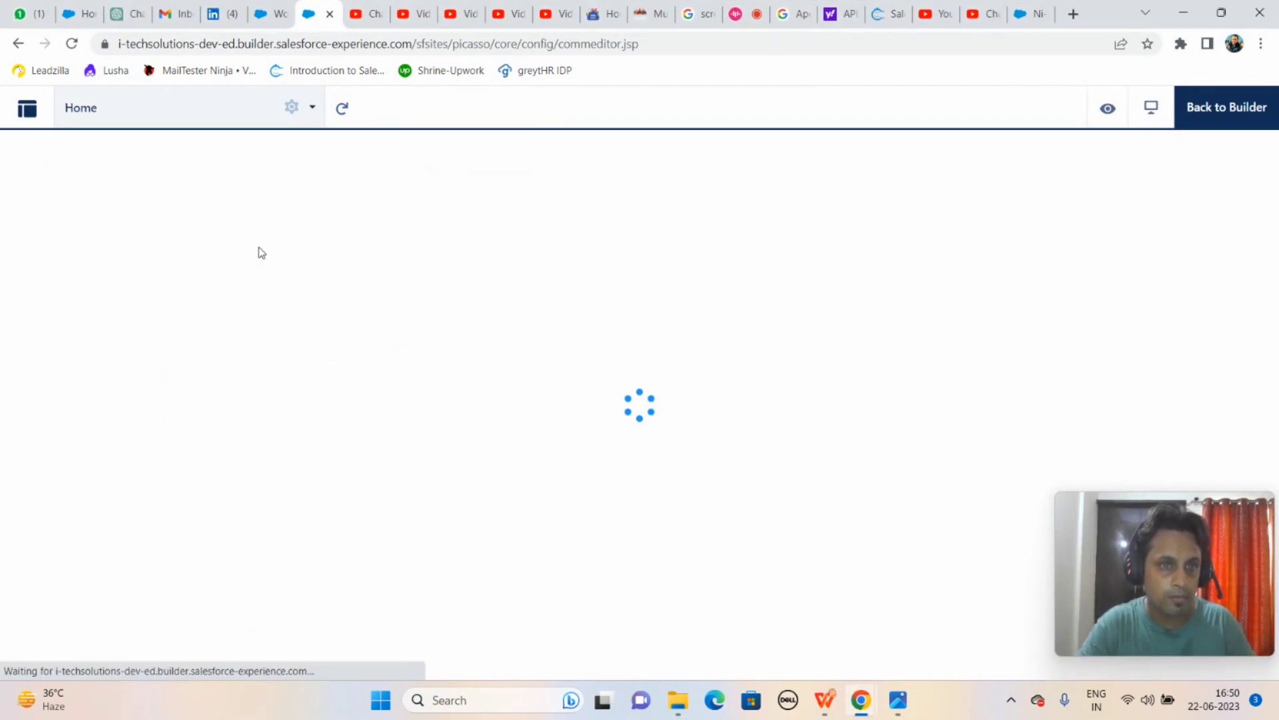
scroll(260, 254, down, 10)
scroll(640, 400, up, 15)
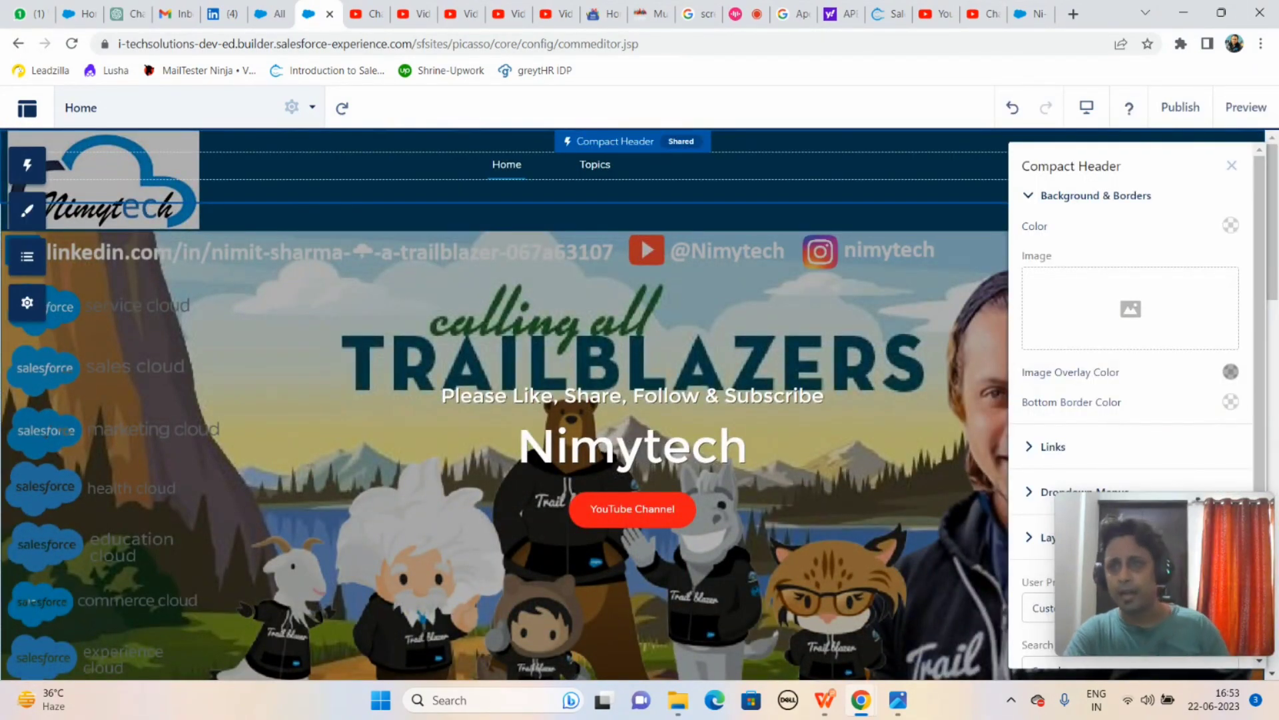
Step: Configure the Theme Navigation Menu with 8 maximum items, Center item alignment and Default Navigation as the default menu
click(1231, 167)
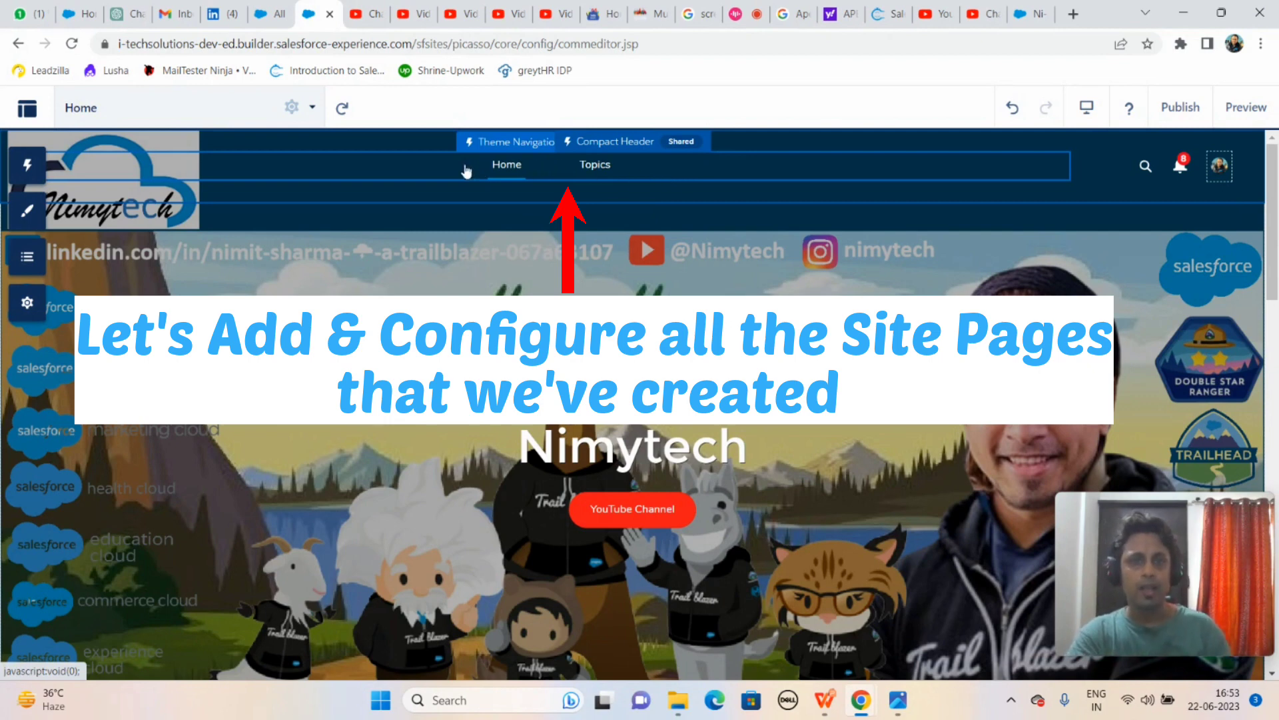
click(500, 145)
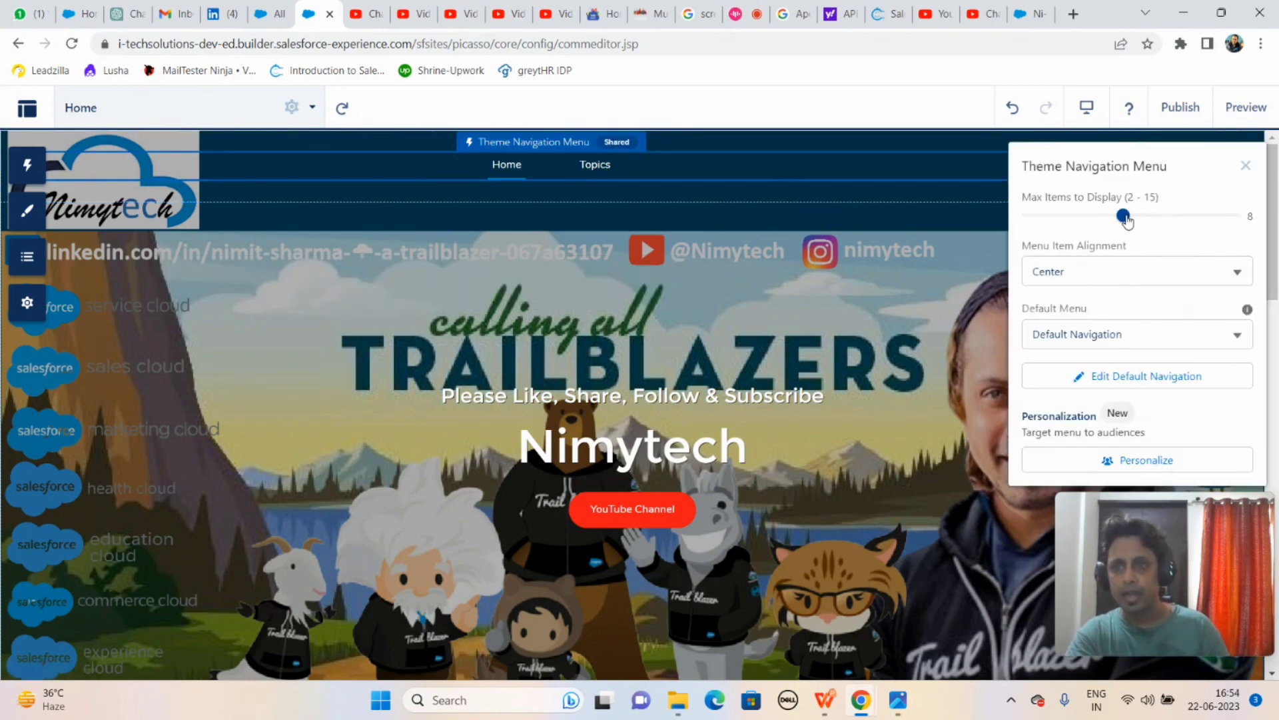
mouse_move(1127, 221)
mouse_down()
mouse_move(1065, 221)
mouse_move(1126, 217)
mouse_up()
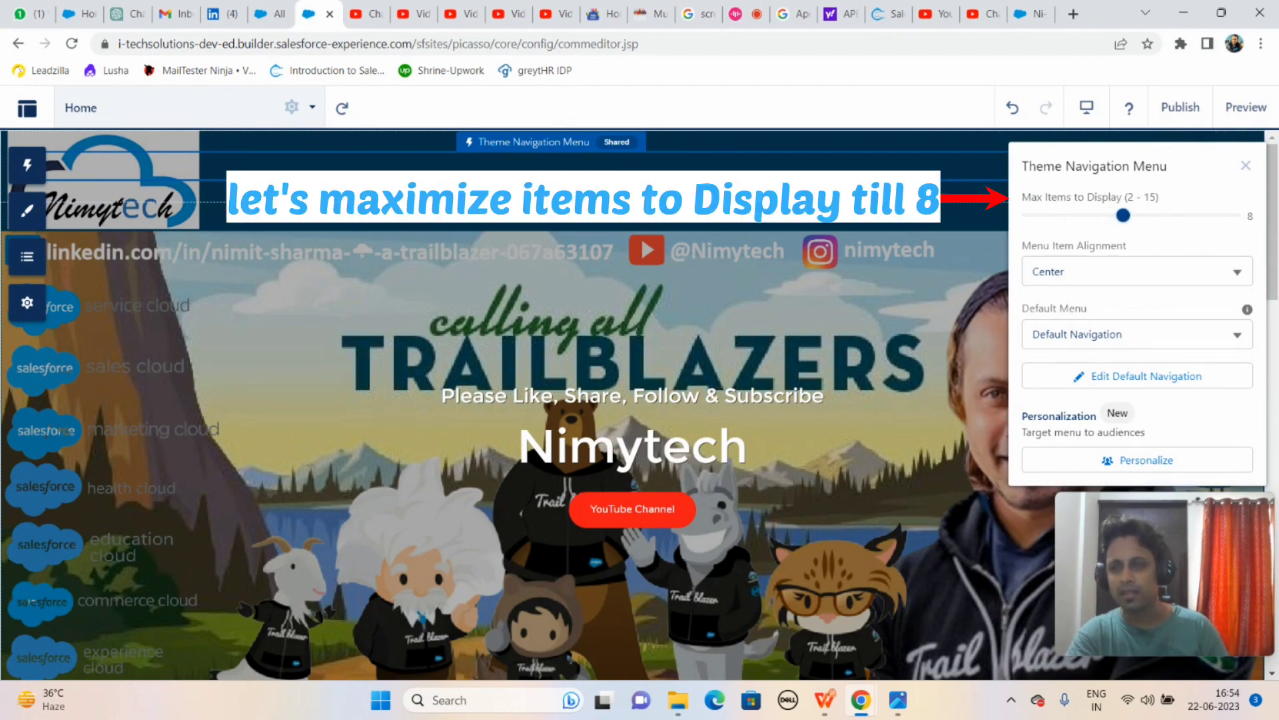
click(1230, 274)
click(1096, 307)
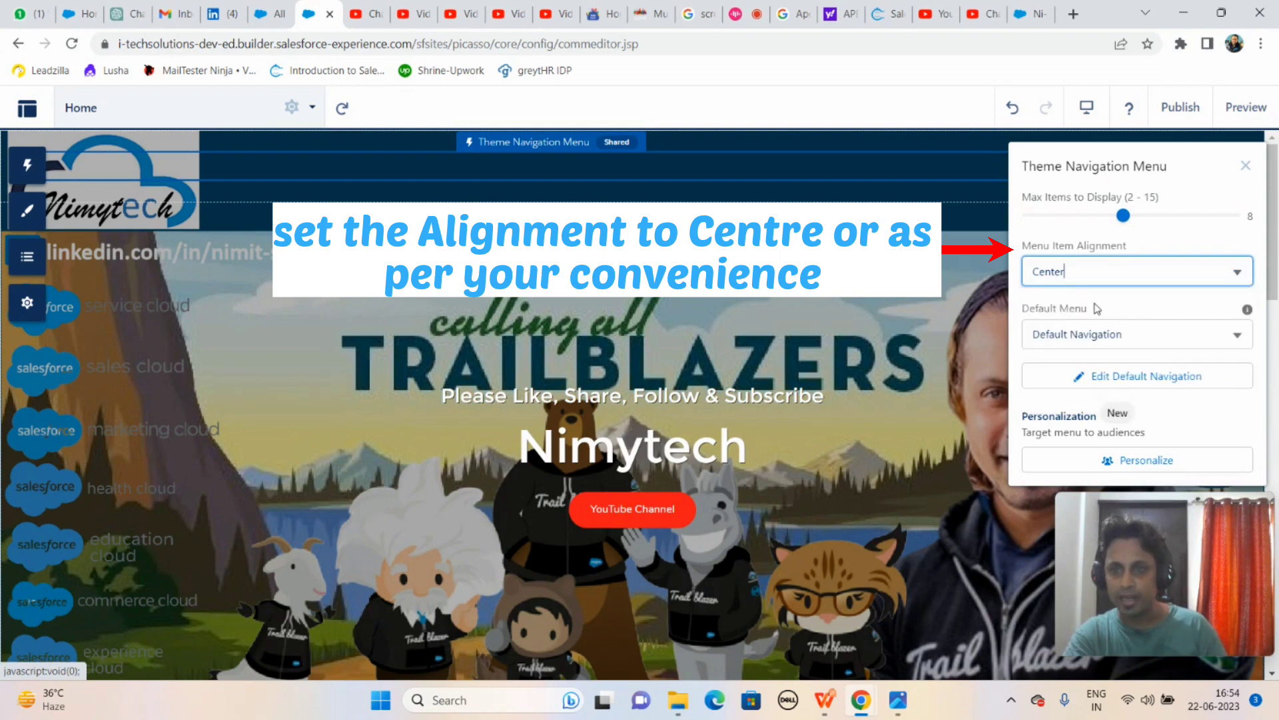
click(1238, 337)
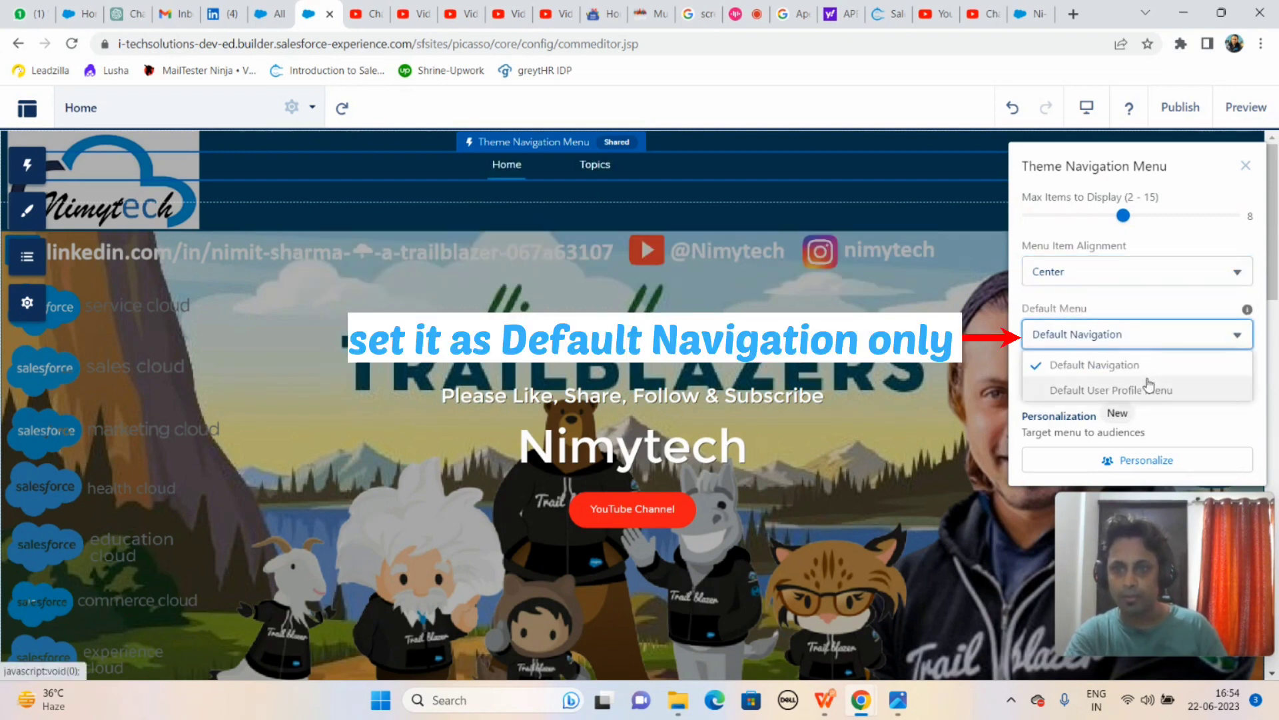
click(1177, 363)
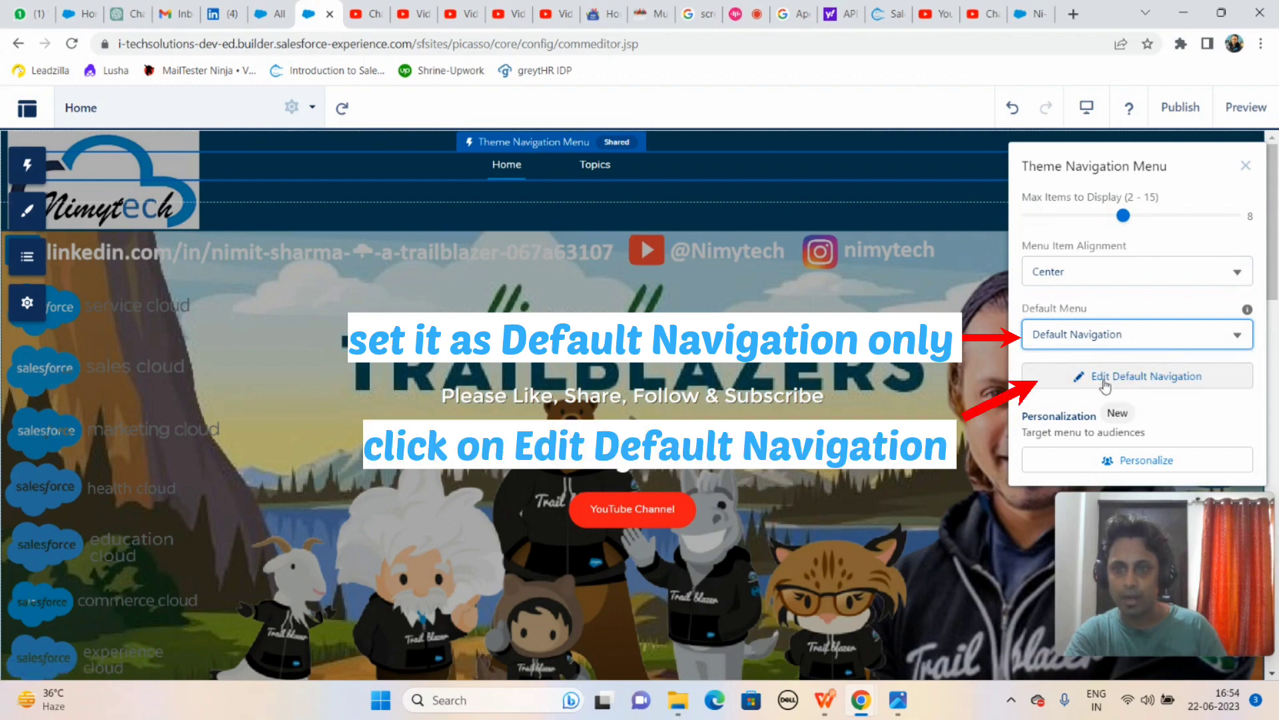
Step: Remove the Topics item from the Default Navigation menu
click(1147, 377)
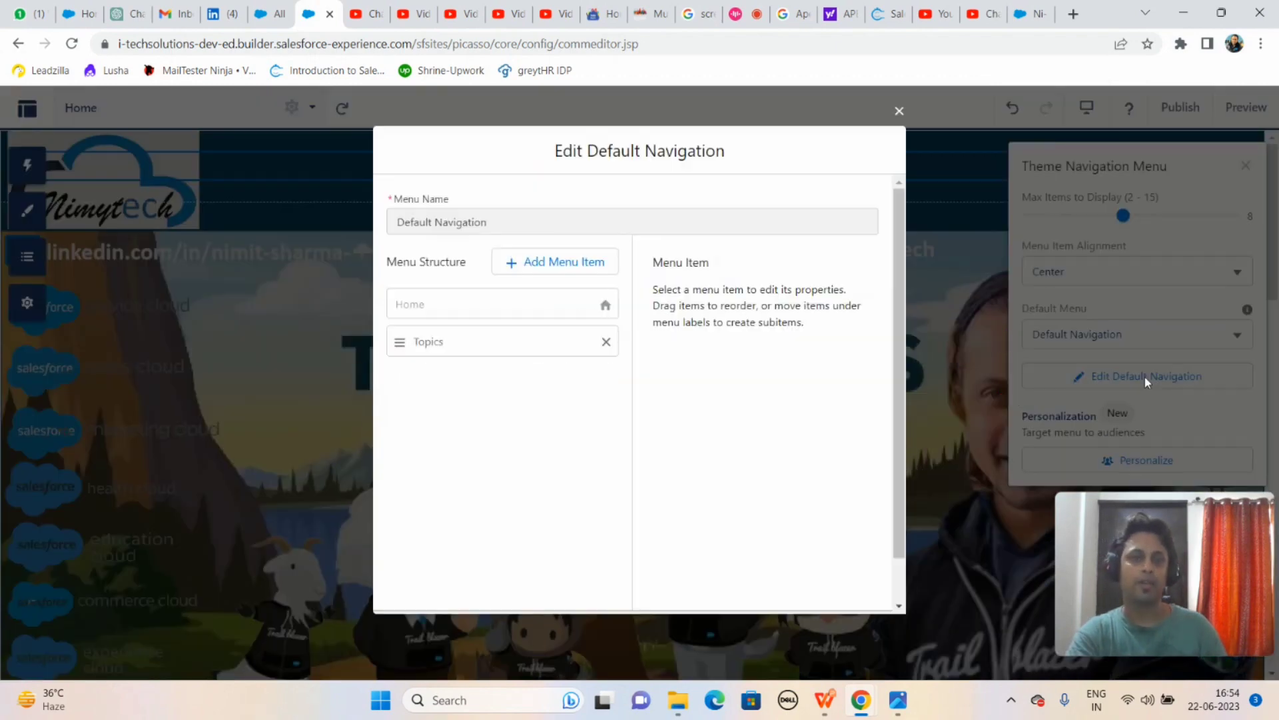
click(606, 343)
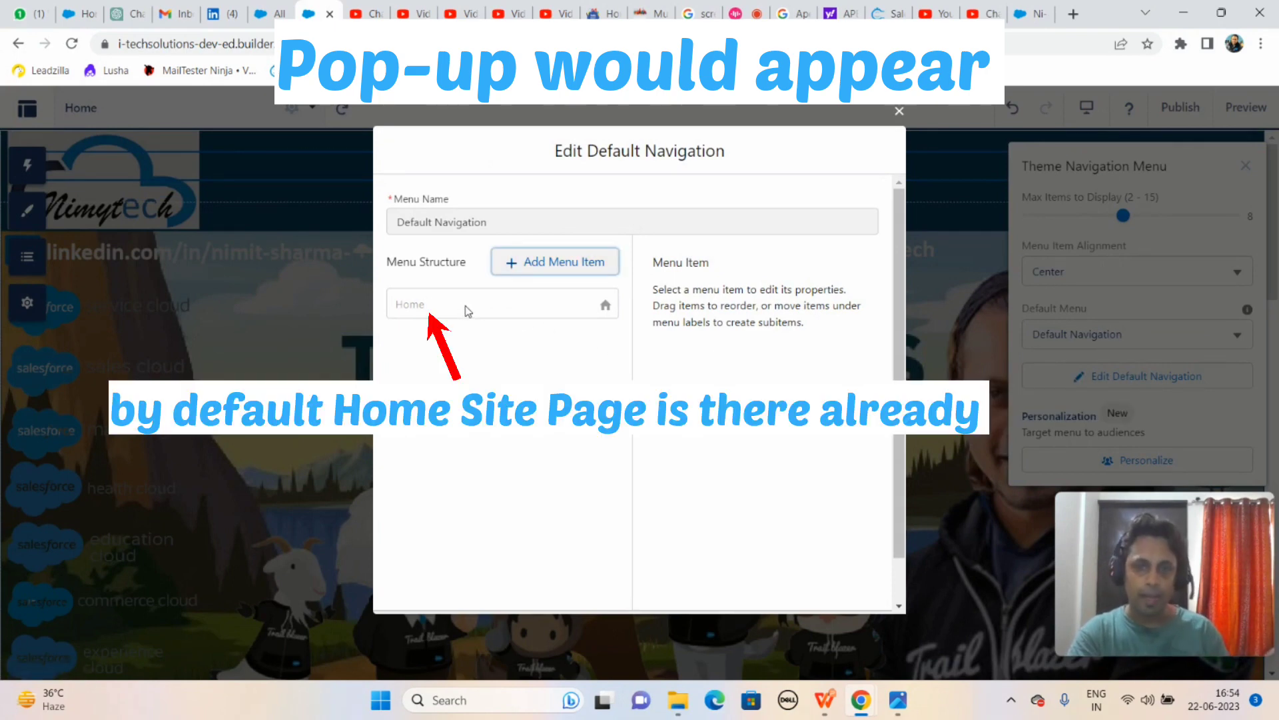
Step: Add a new menu item named About to the Default Navigation menu
click(584, 265)
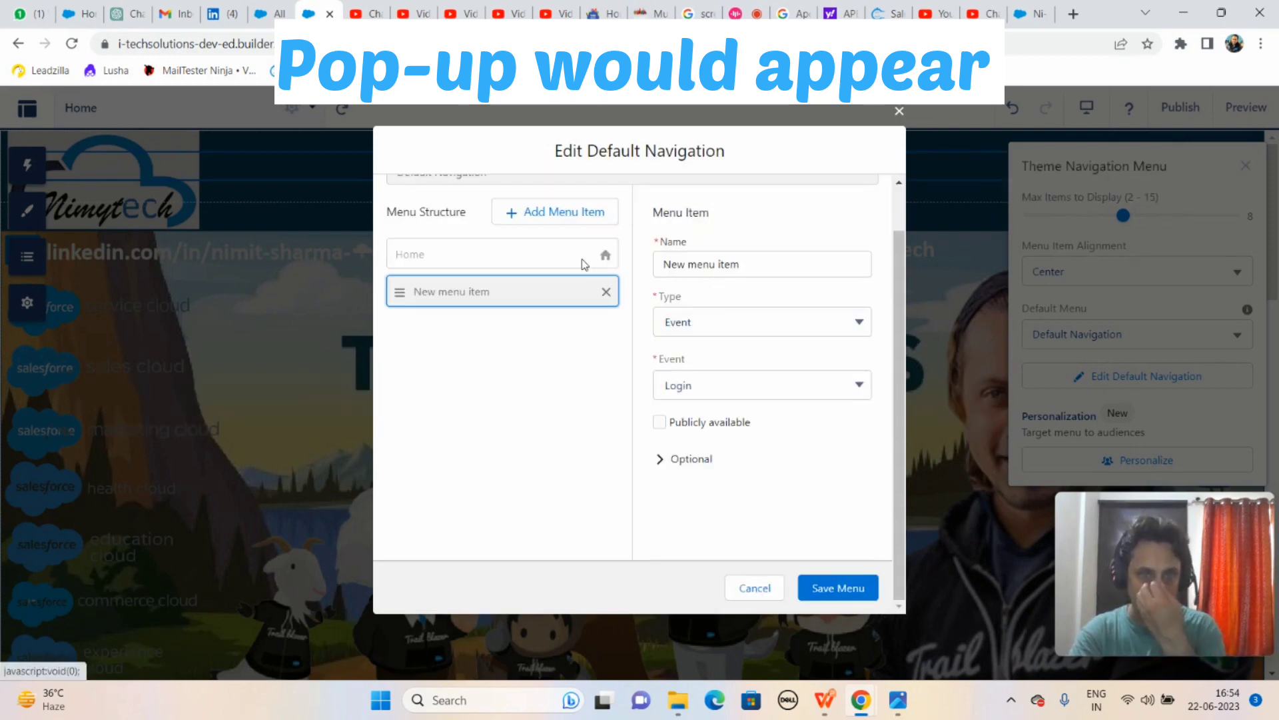
click(798, 267)
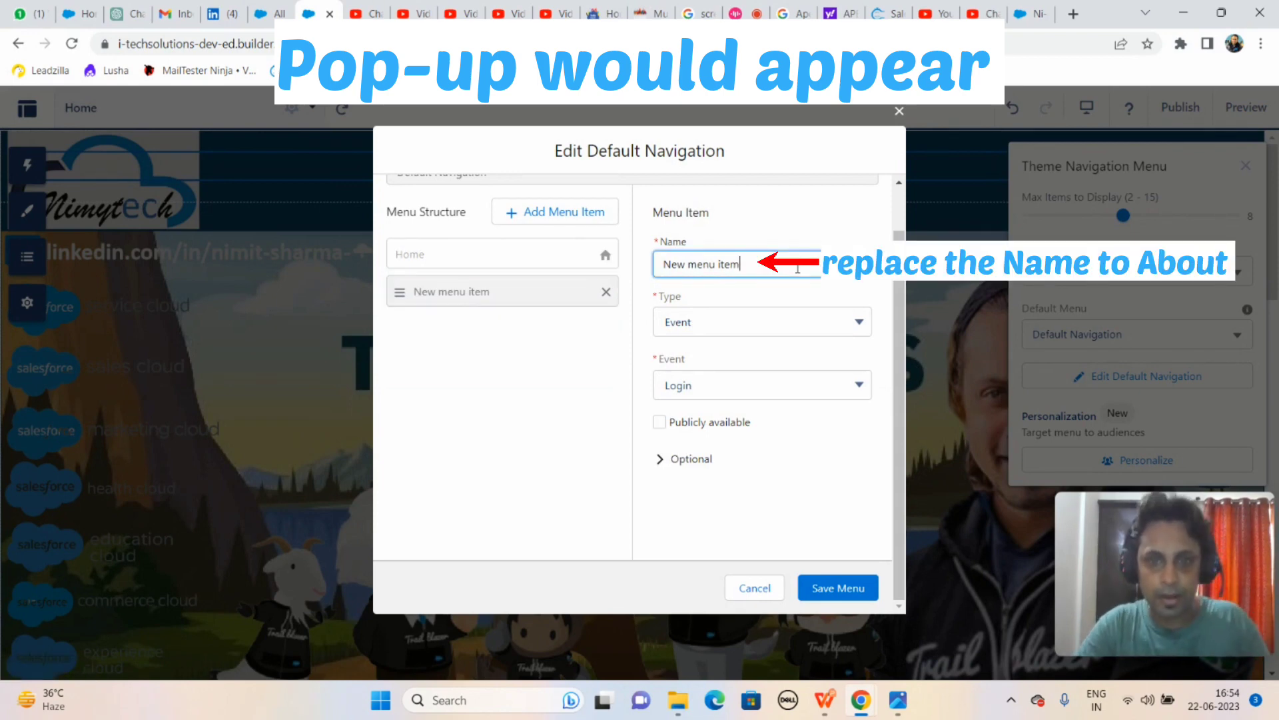
click(522, 259)
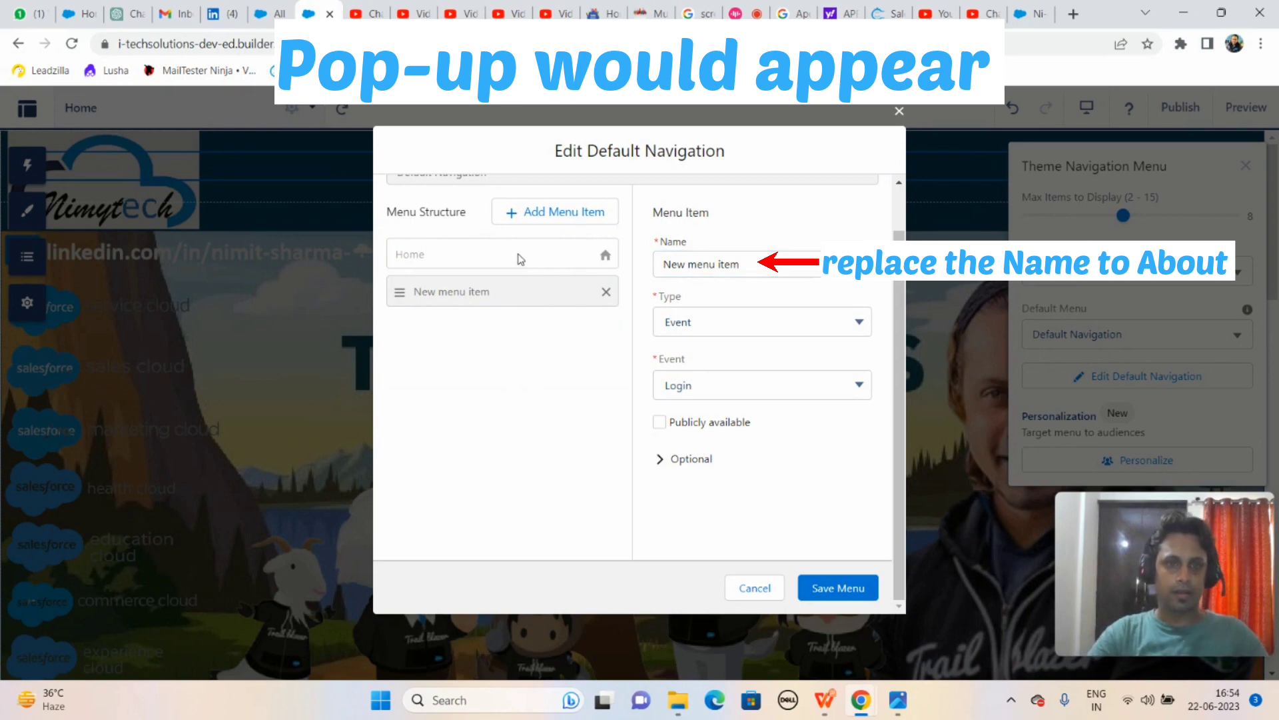
click(781, 271)
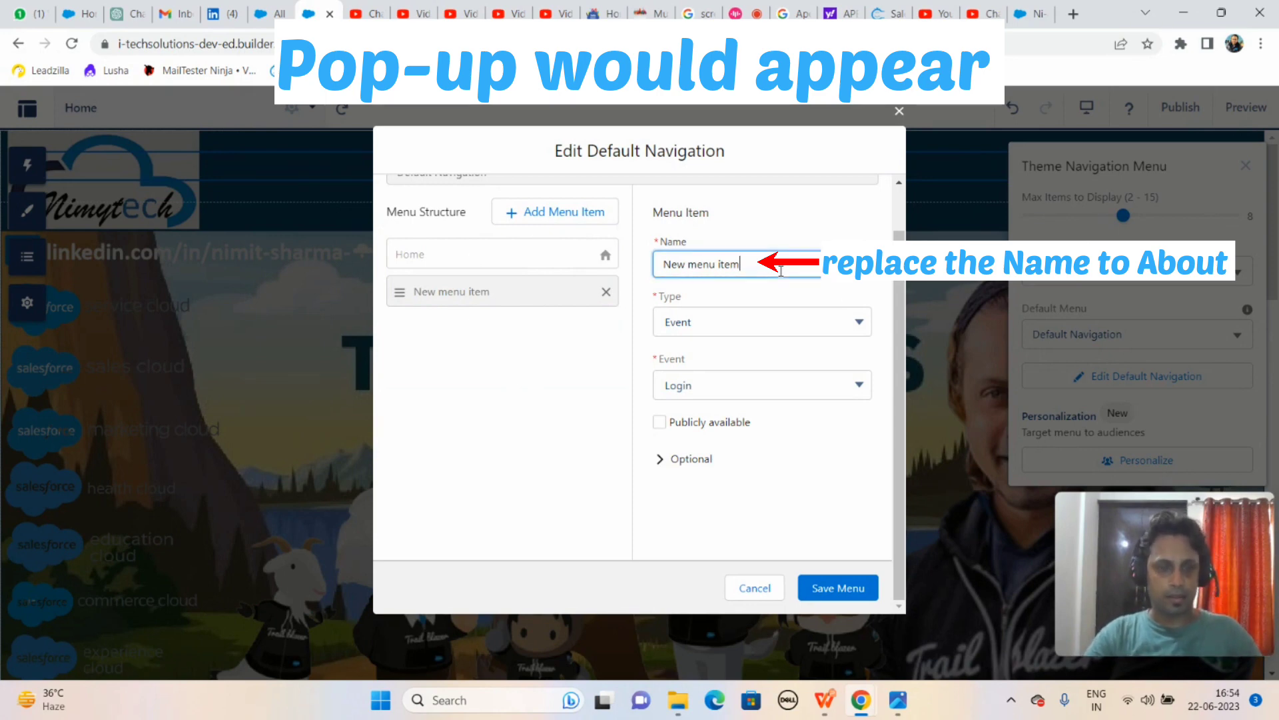
key(ctrl+a)
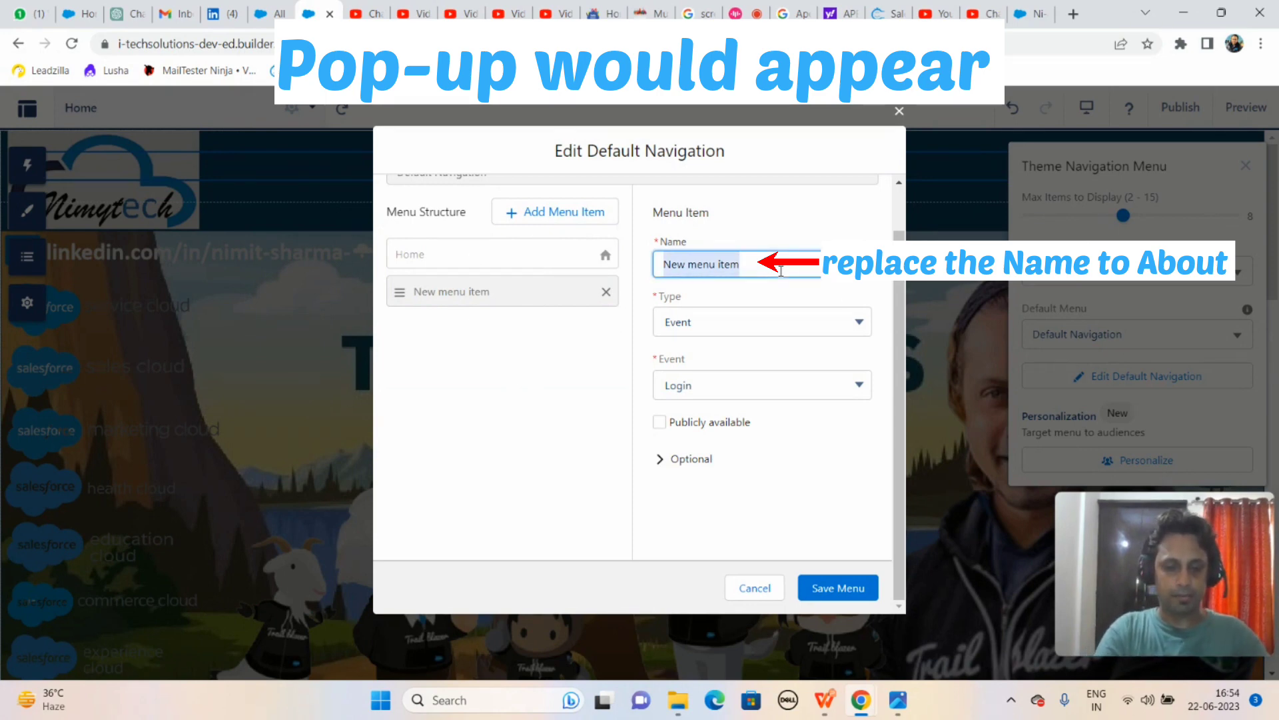
text(About)
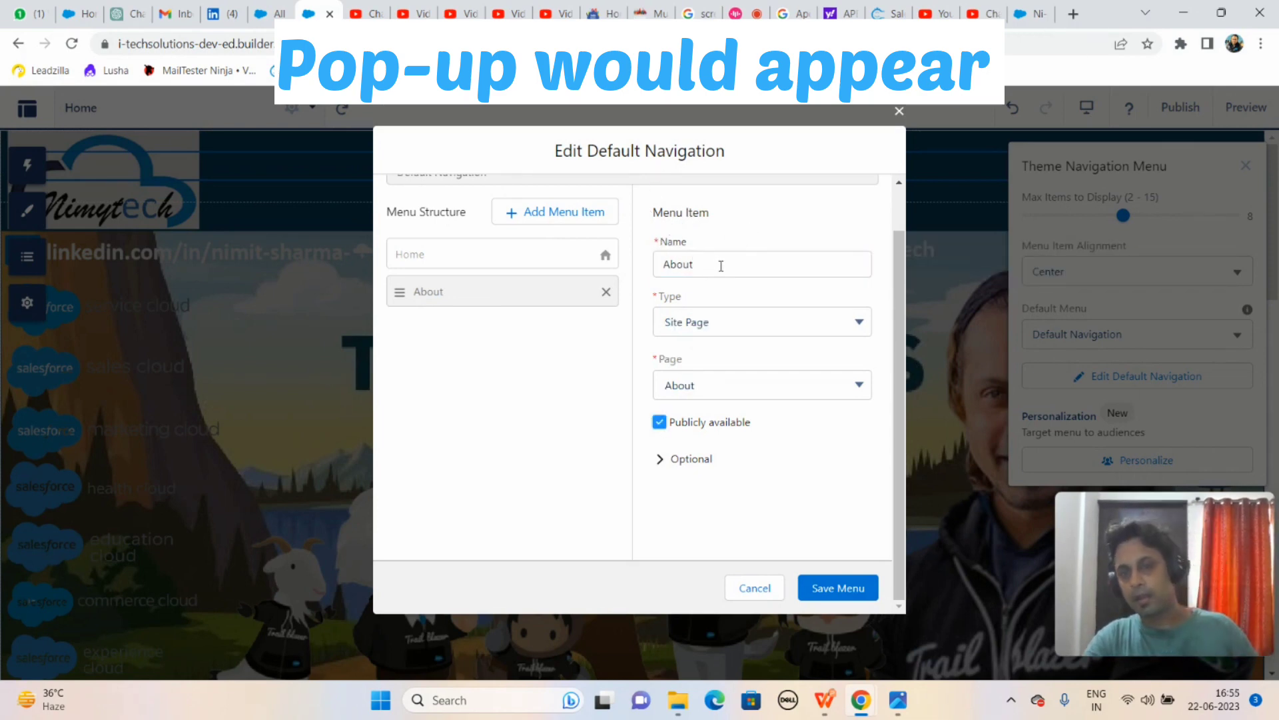
Step: Set the About menu item's type to Site Page and its page to About, and save the menu
click(664, 316)
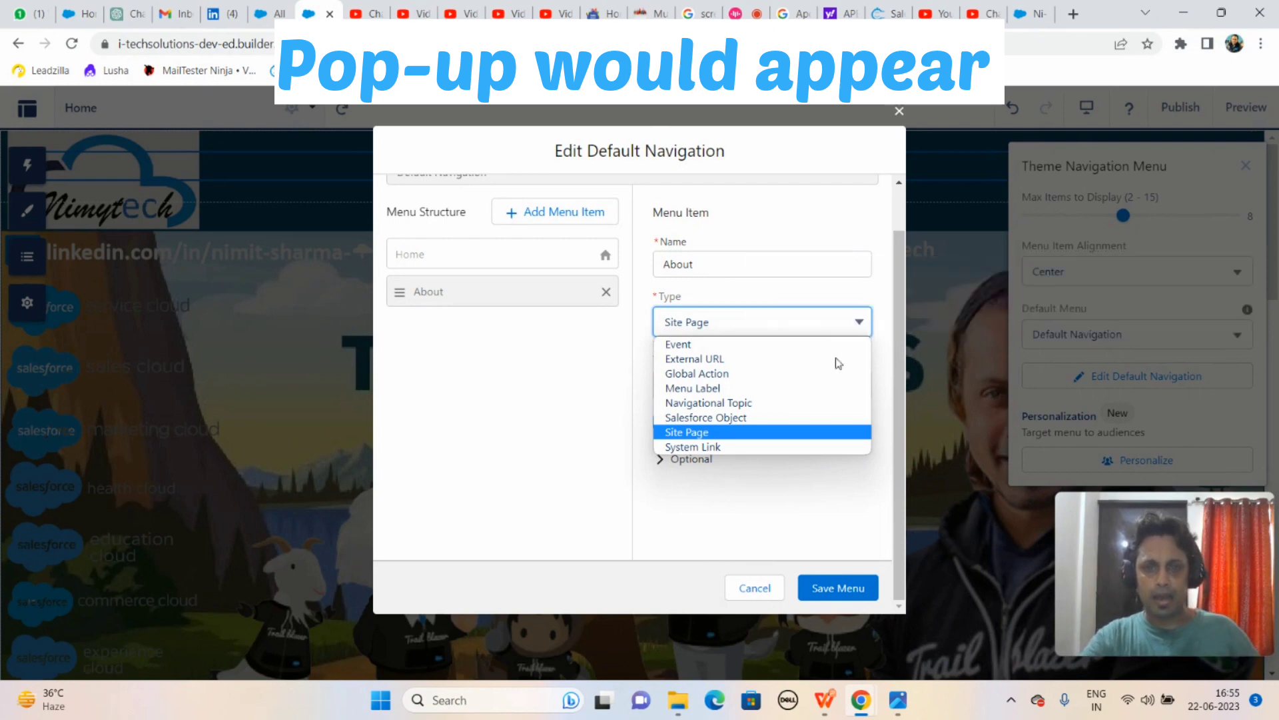
click(767, 432)
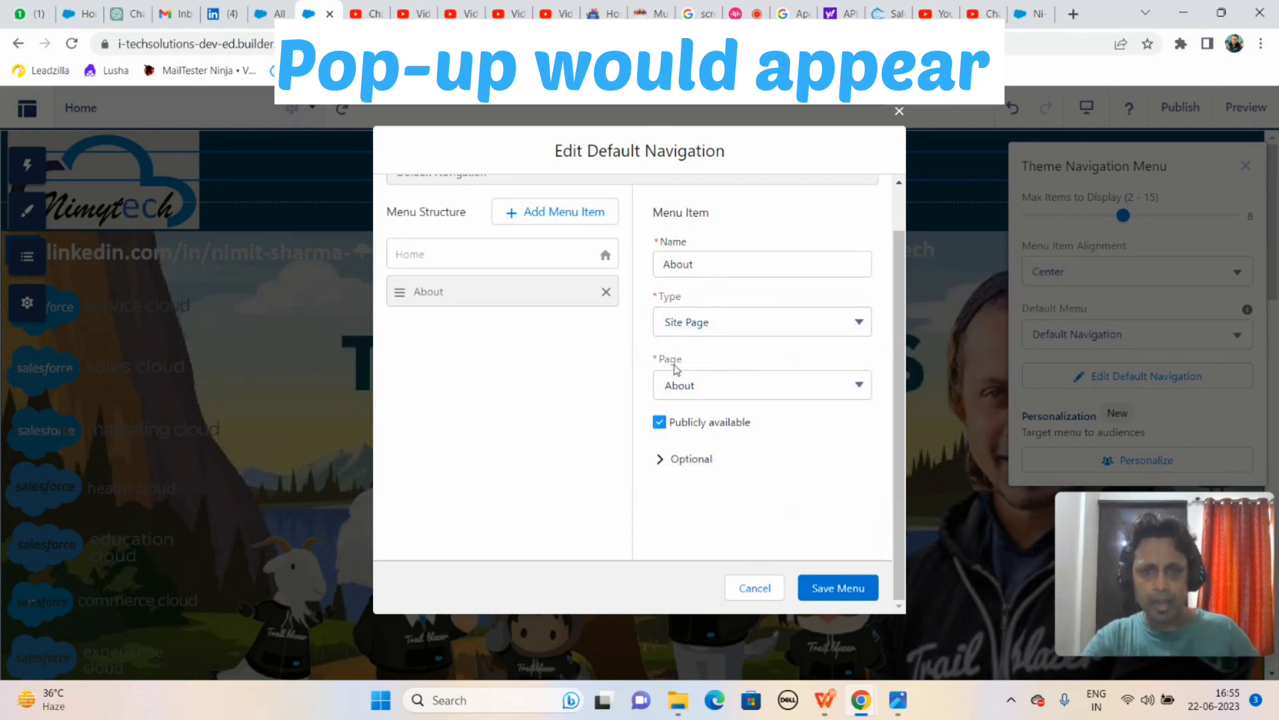
click(860, 387)
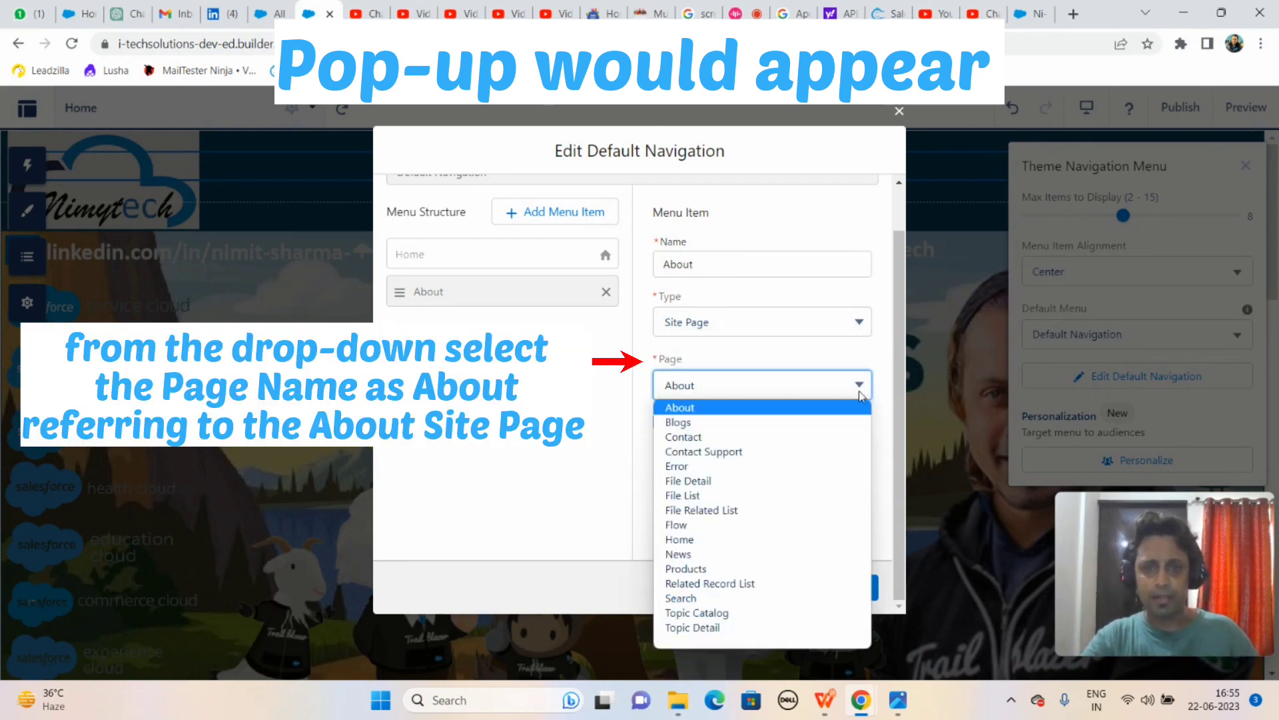
click(860, 386)
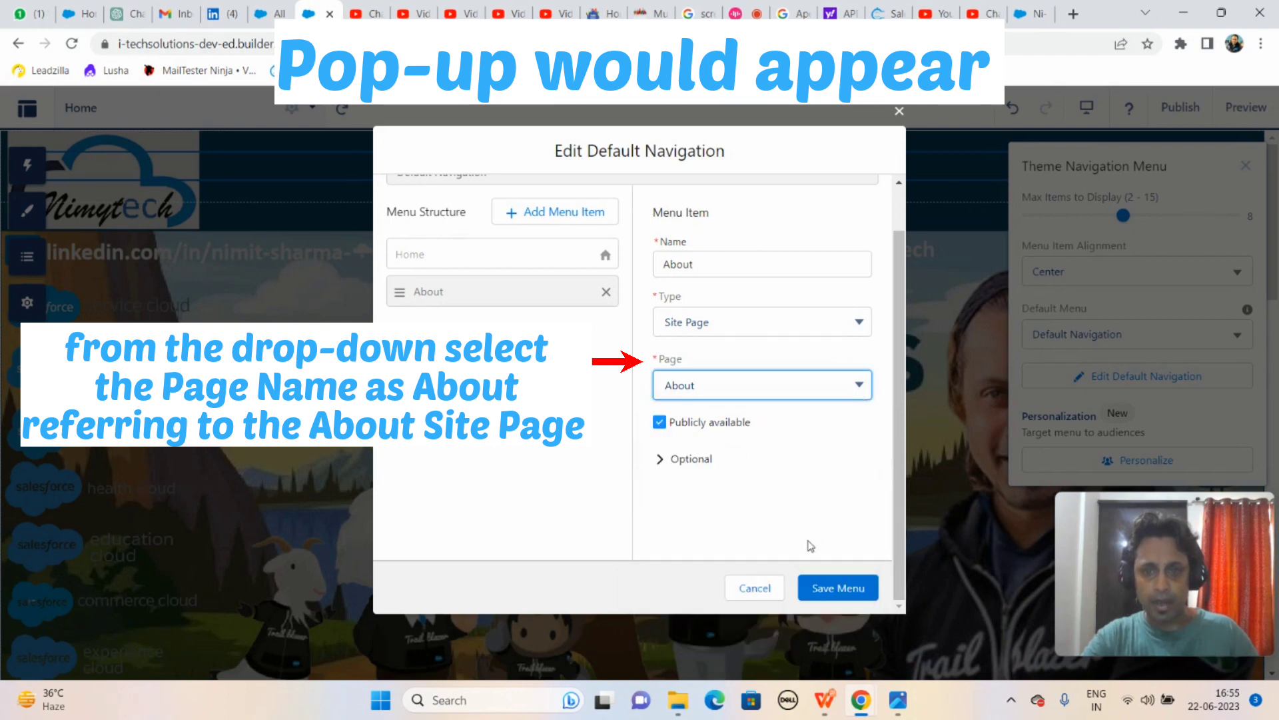
click(845, 588)
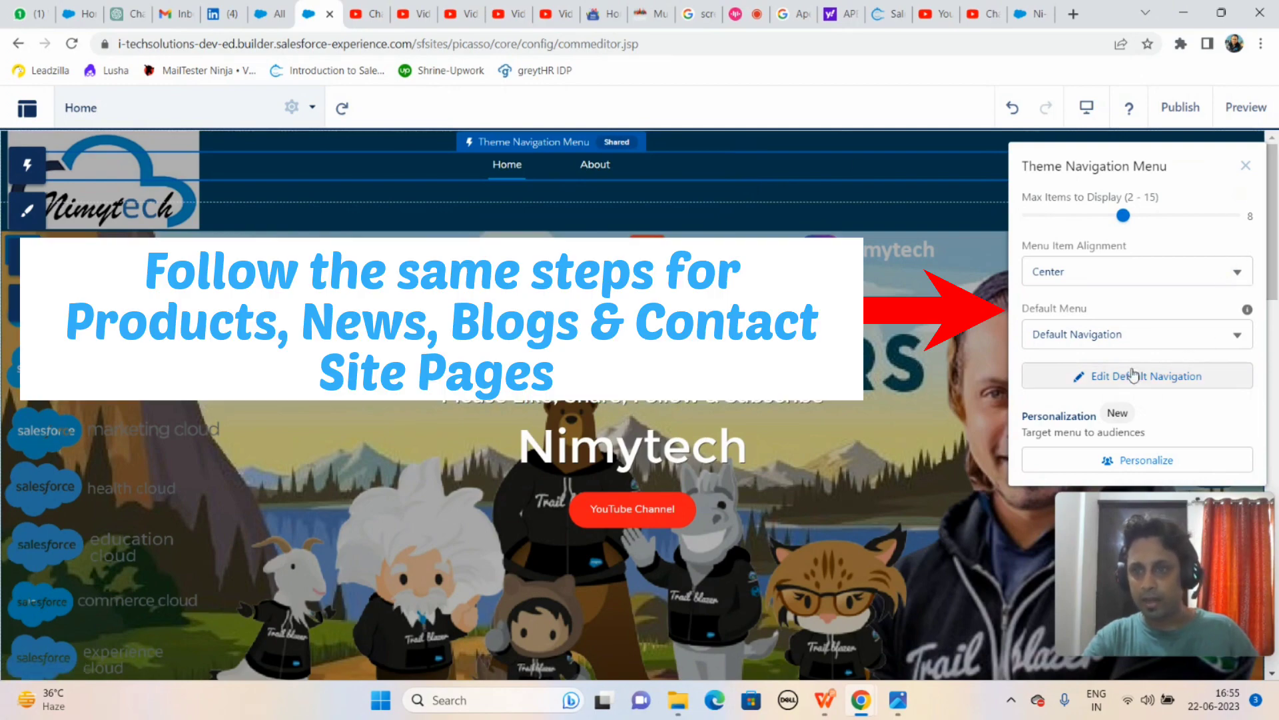
Step: Add a new menu item named Products to the Default Navigation menu
click(1103, 376)
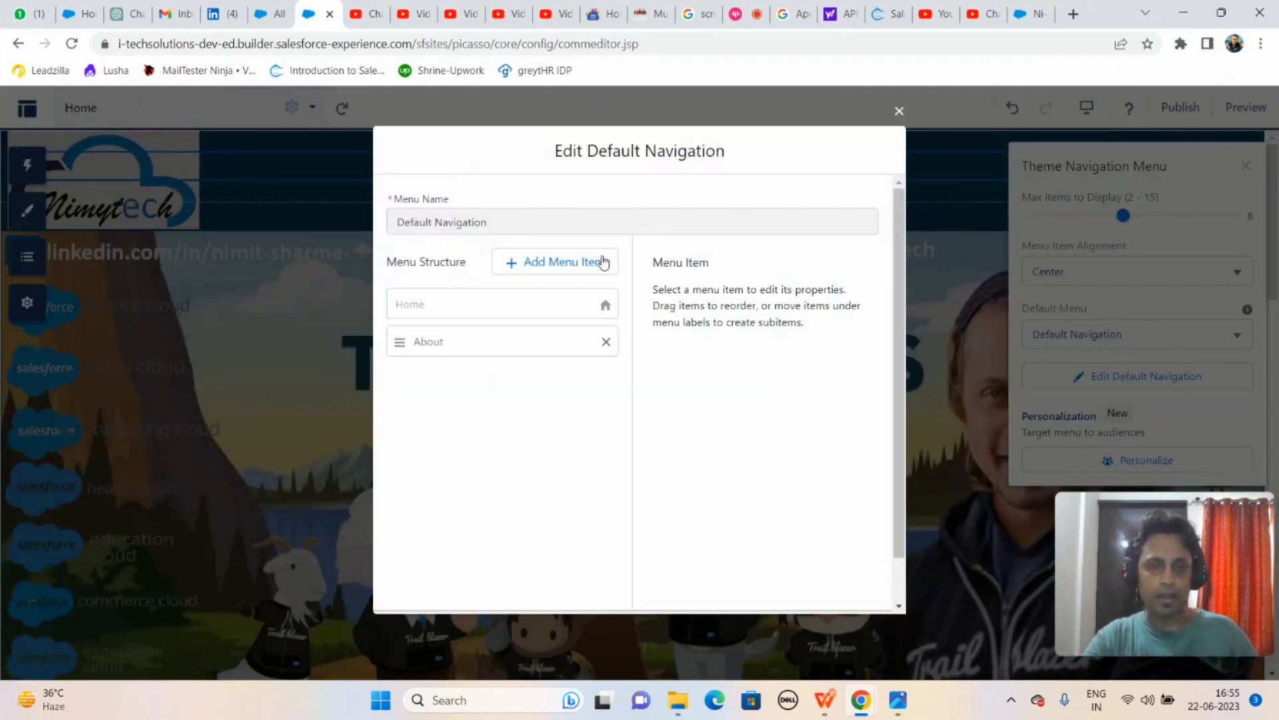
click(579, 263)
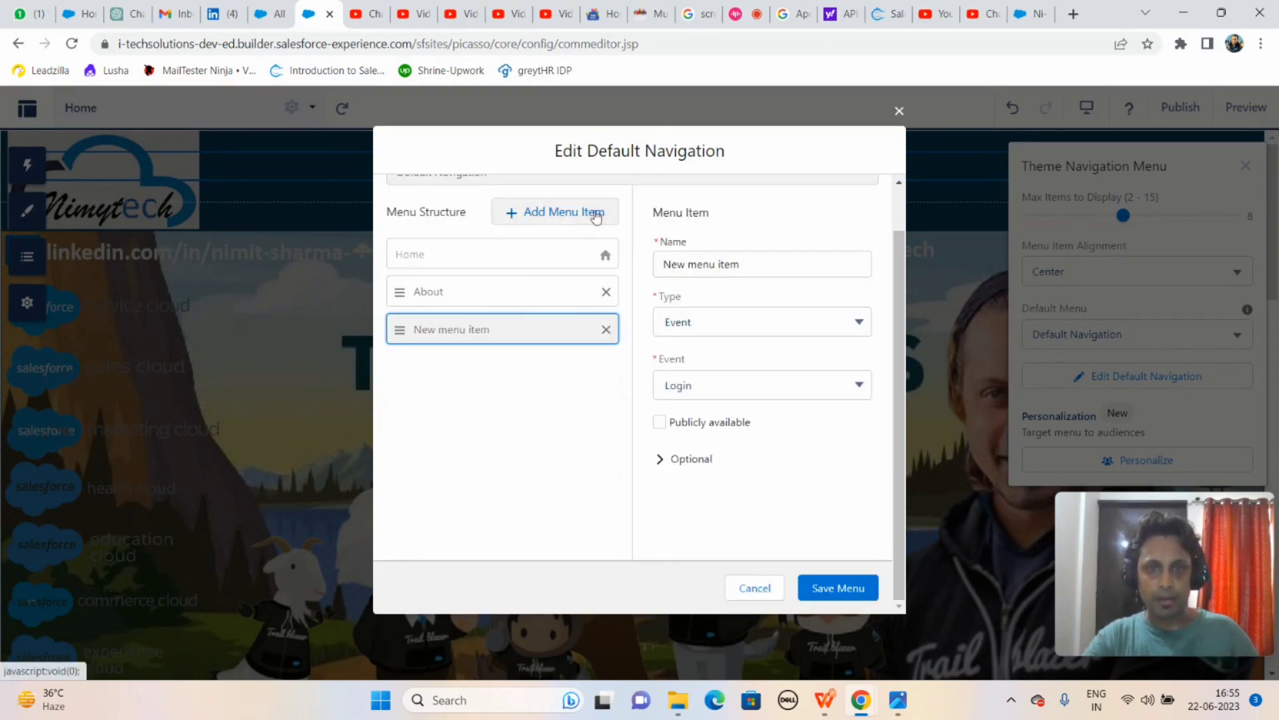
click(788, 263)
triple_click(789, 264)
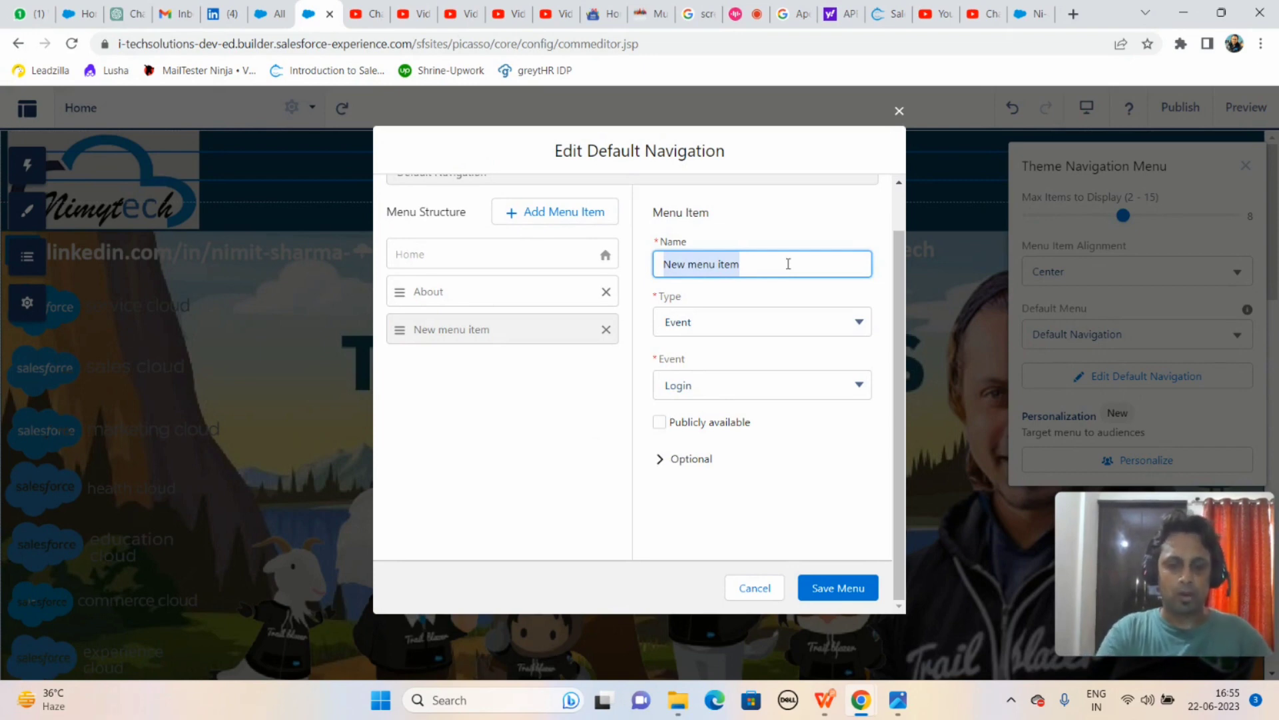
text(Products)
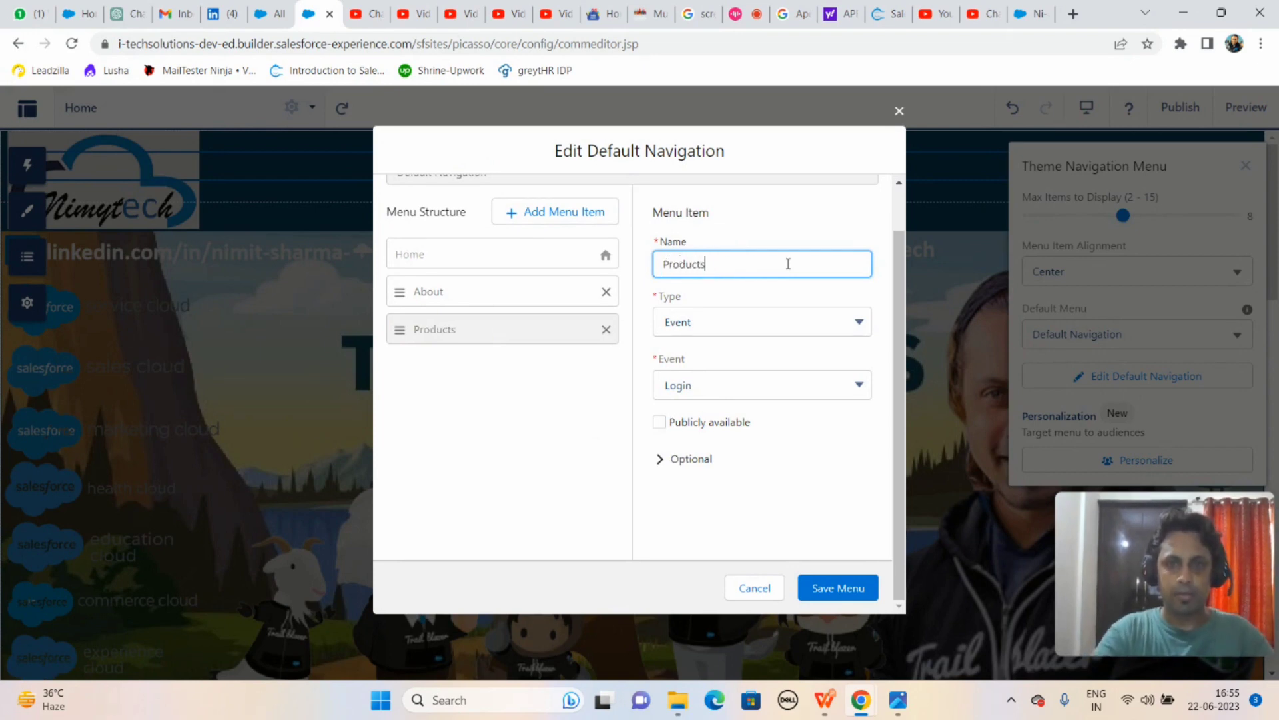
Step: Link the Products item to the Products site page, make it publicly available, and save the menu
click(837, 317)
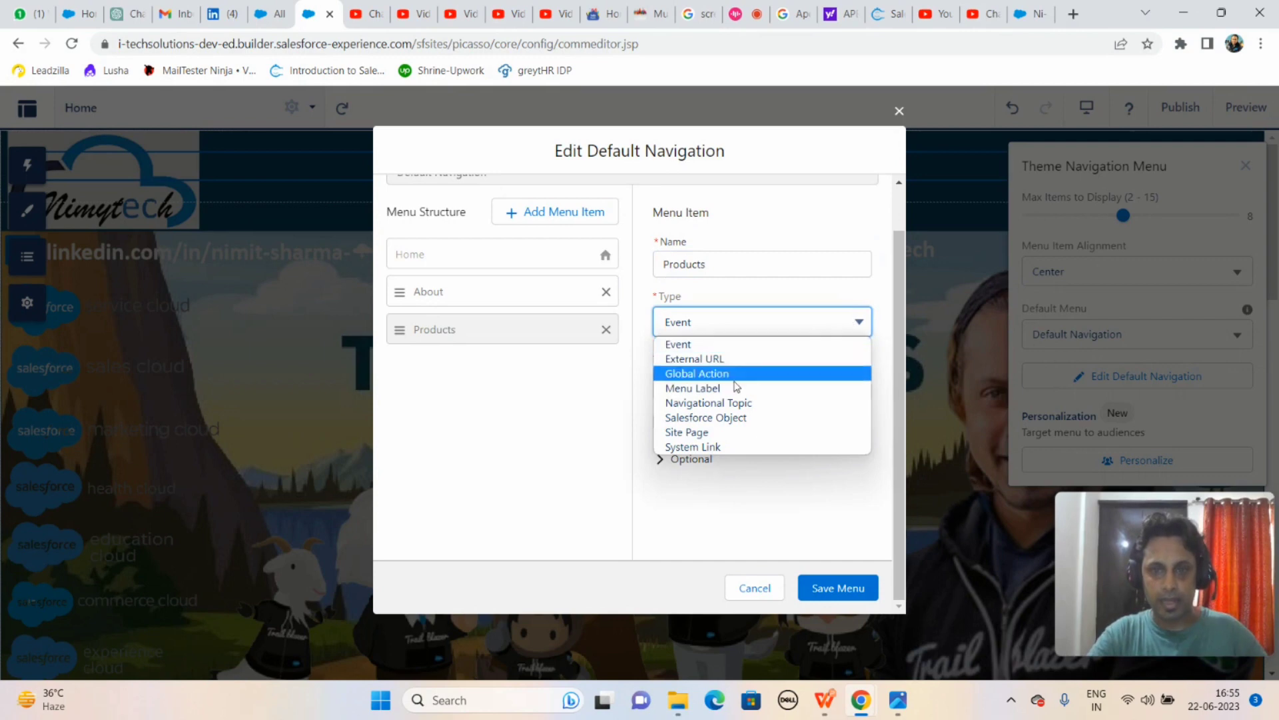
click(717, 431)
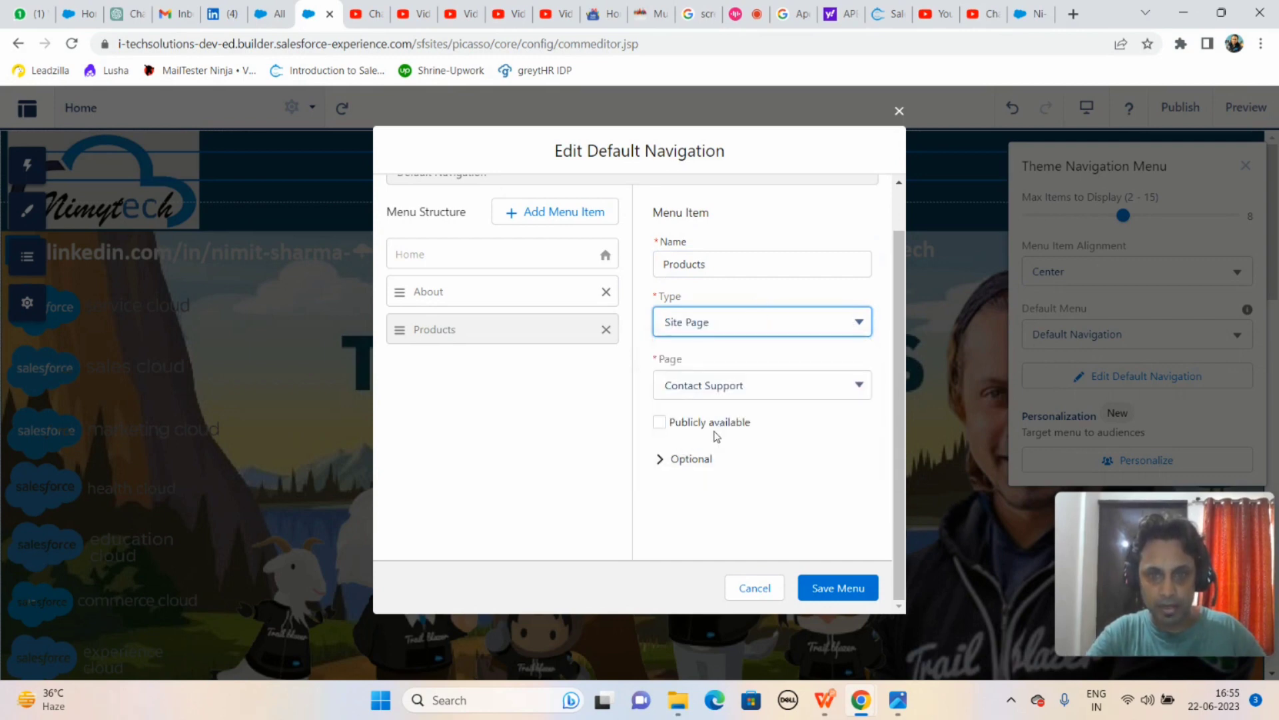
click(859, 388)
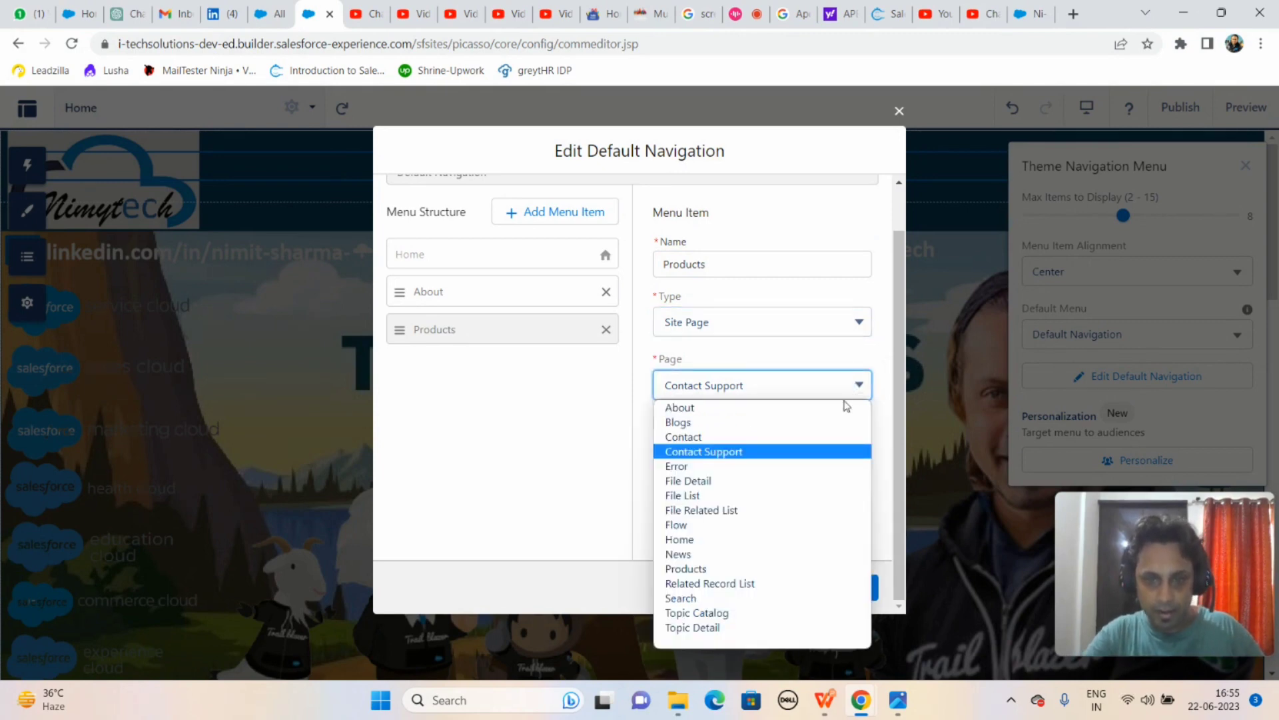
click(729, 571)
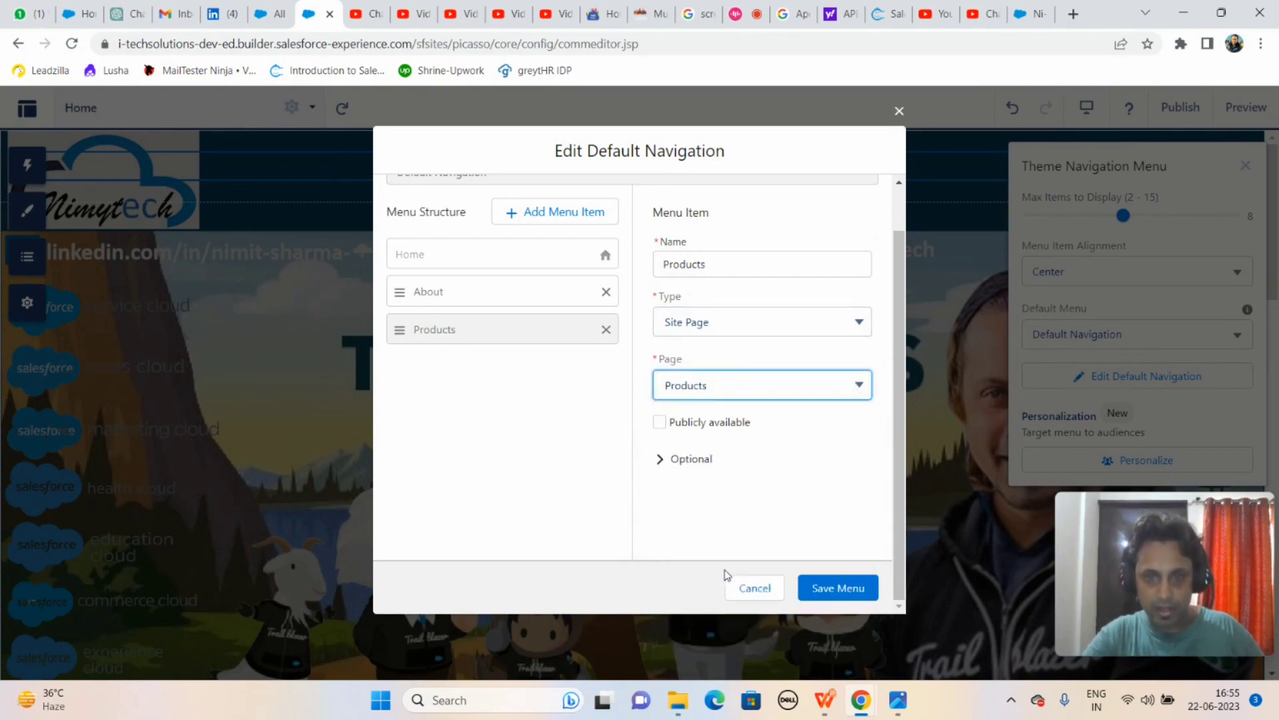
click(660, 422)
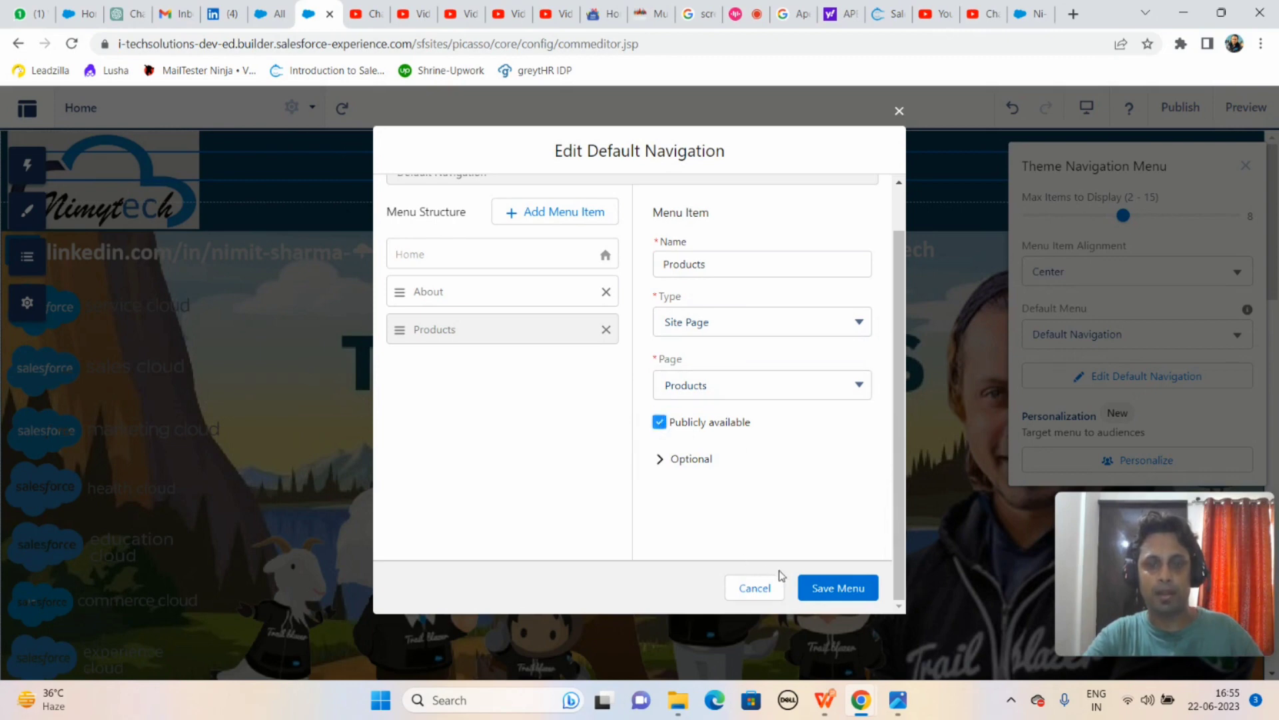
click(849, 590)
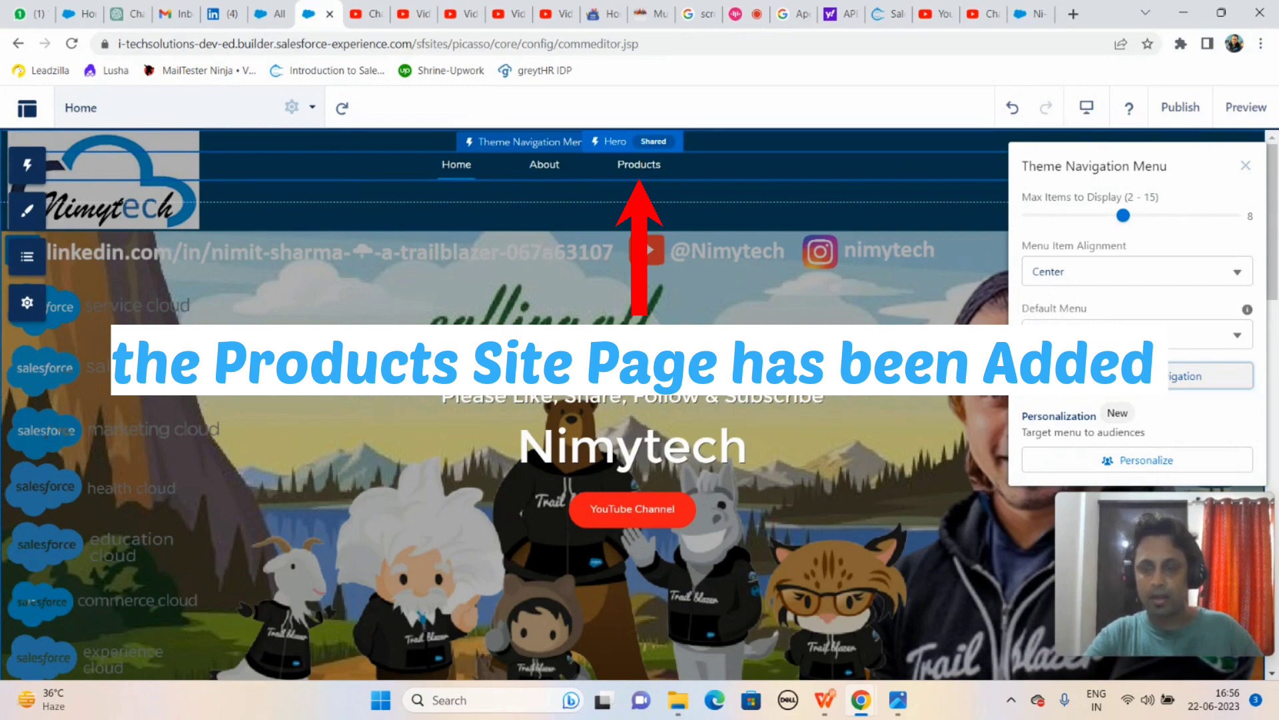
Step: Add a new menu item named News to the Default Navigation menu
click(1138, 374)
click(557, 262)
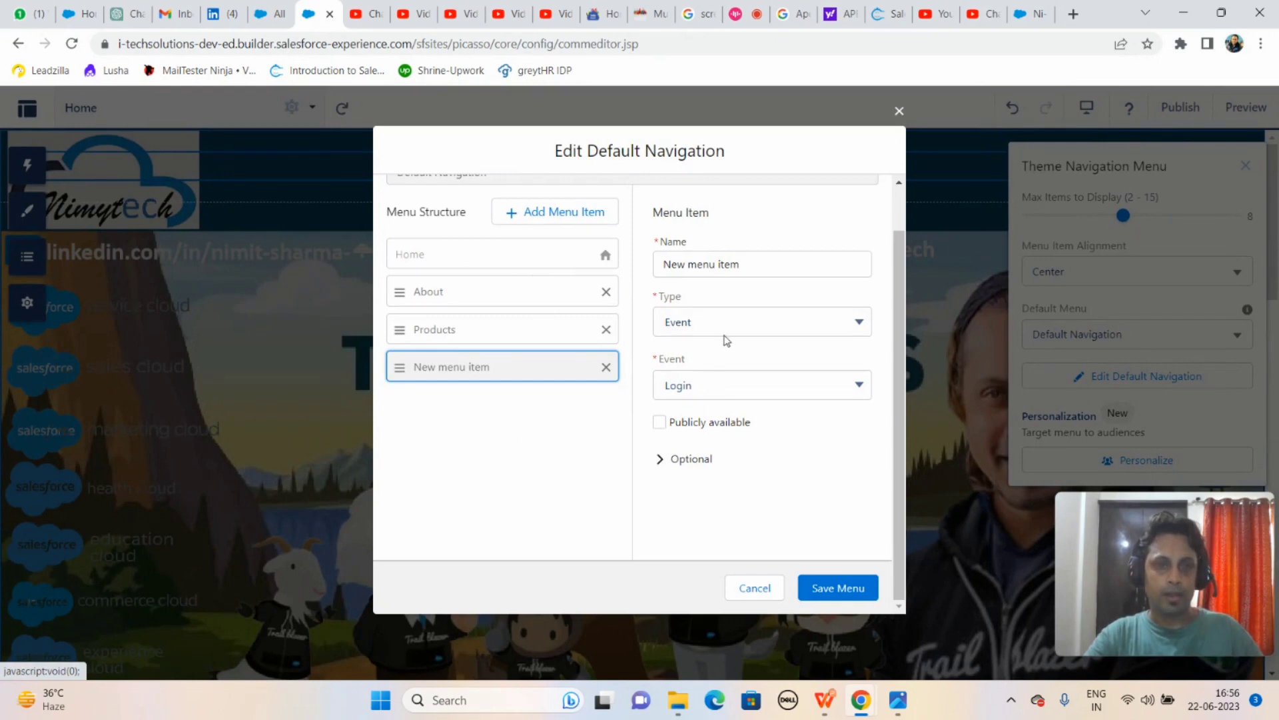
click(756, 272)
key(ctrl+a)
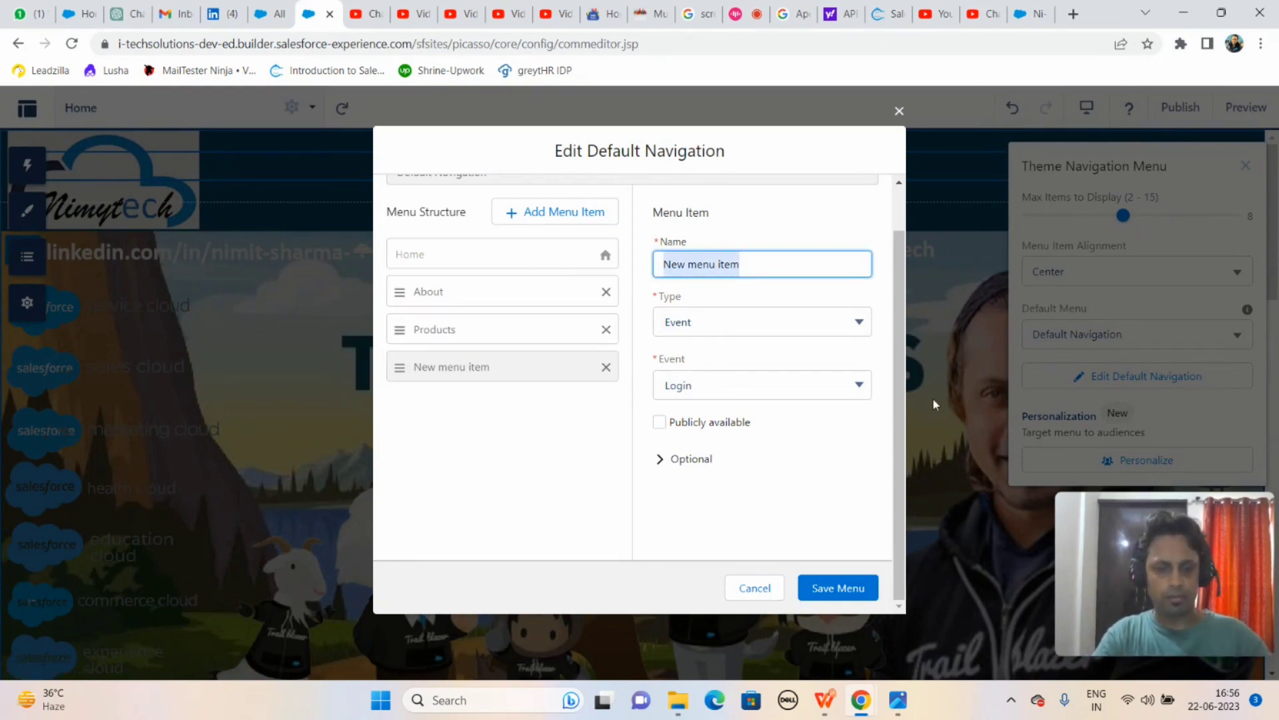
text(News)
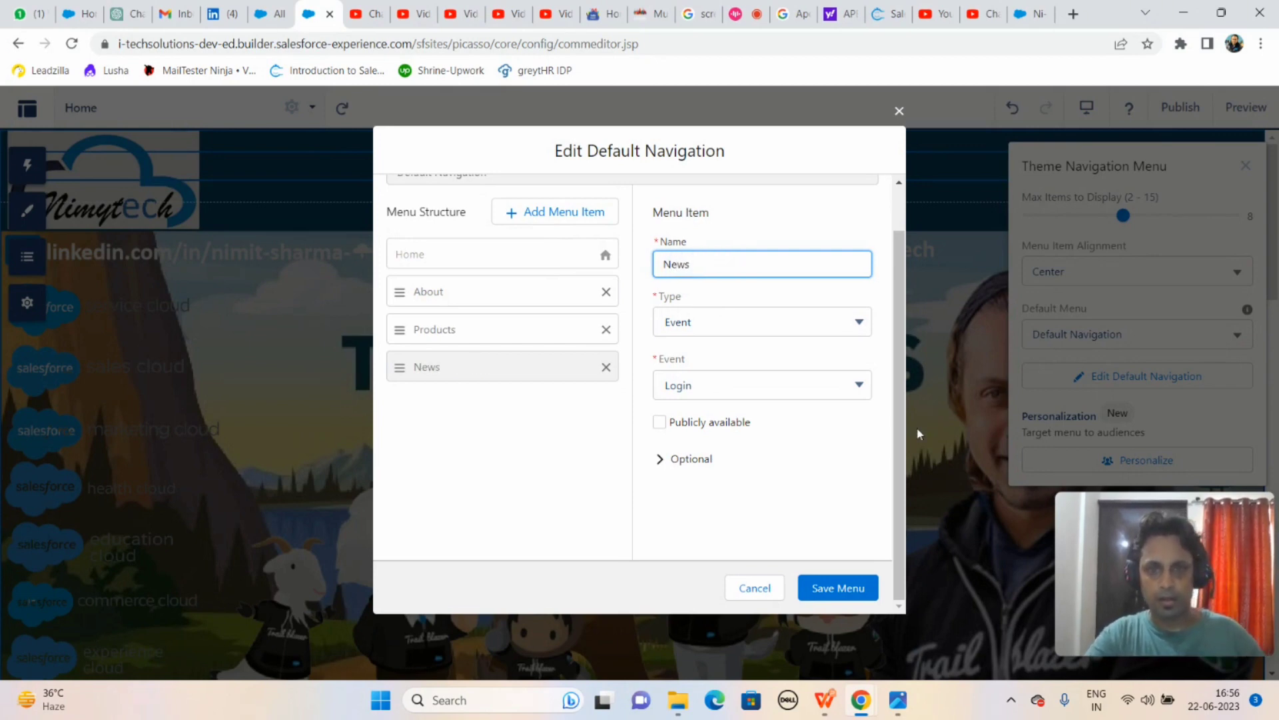
Step: Link the News item to the News site page, make it publicly available, and save the menu
click(857, 327)
click(741, 432)
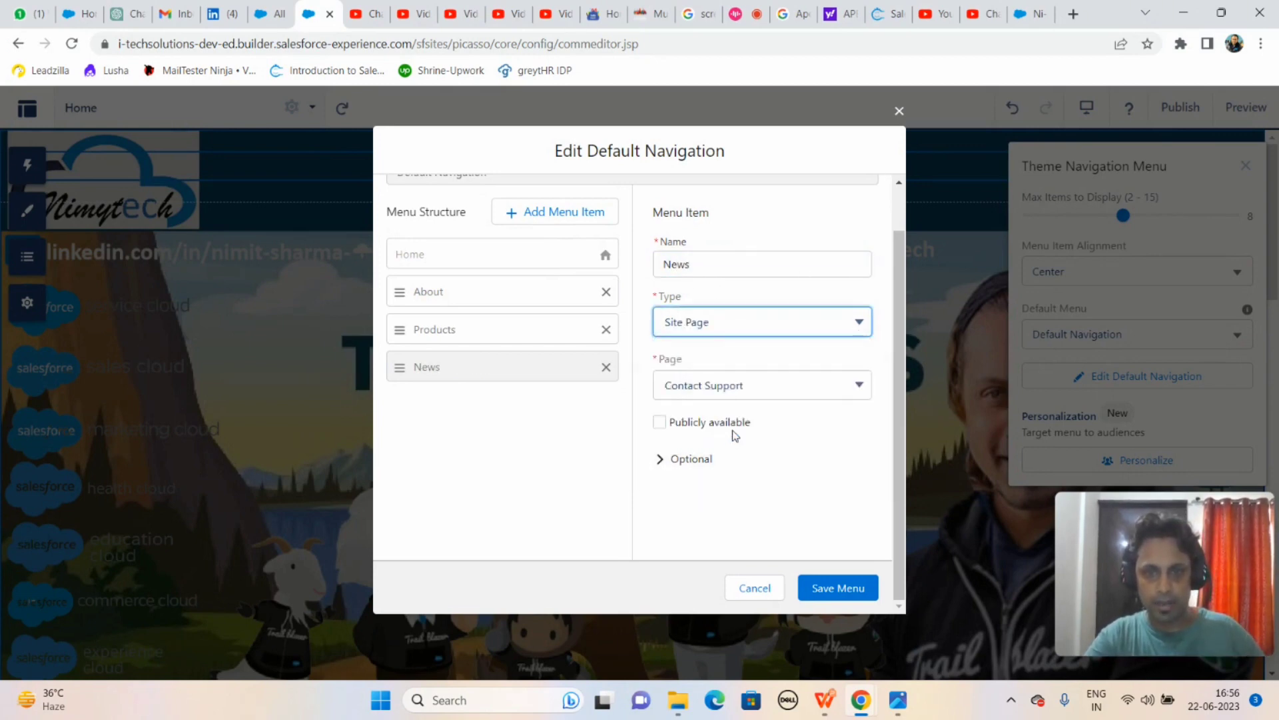
click(859, 386)
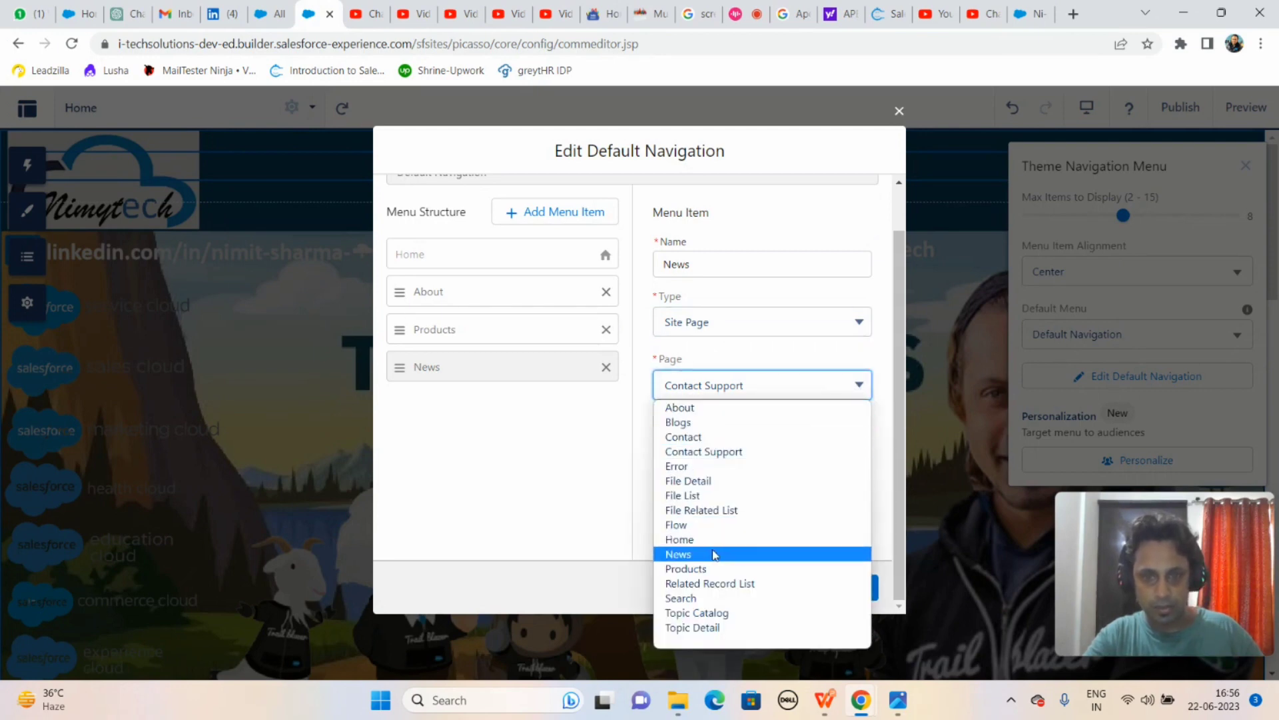
click(715, 554)
click(660, 422)
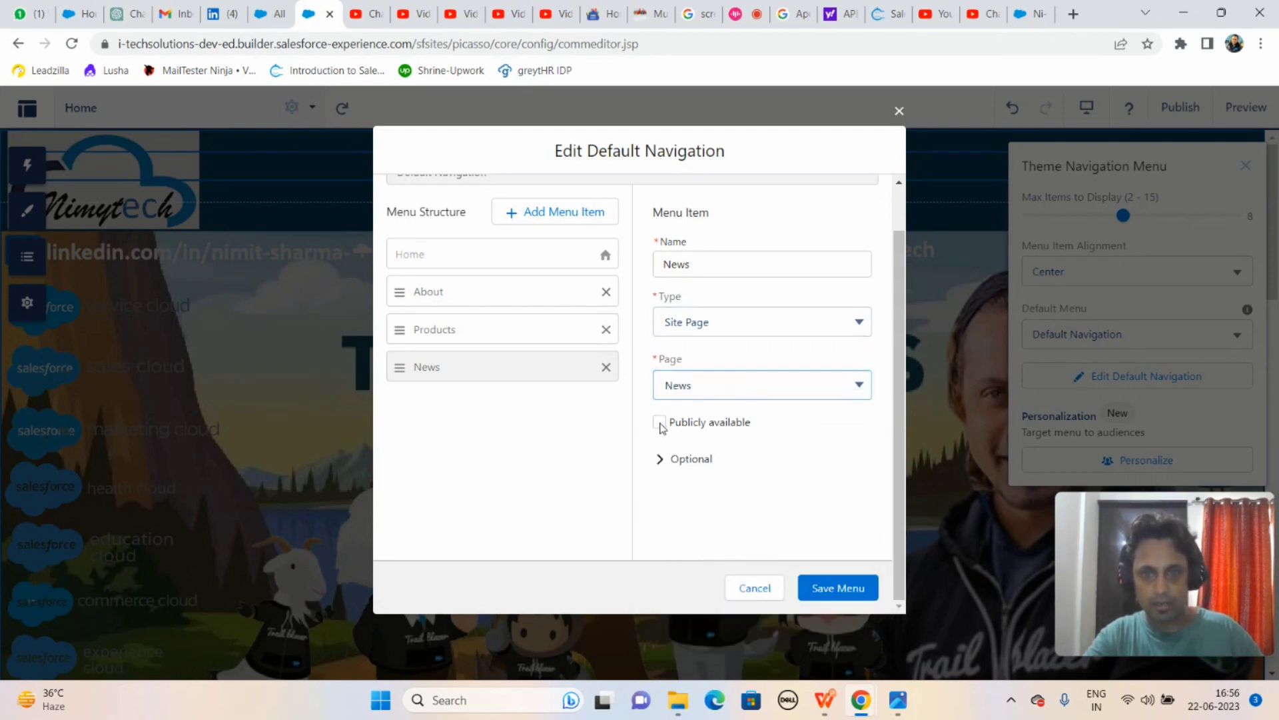
click(838, 588)
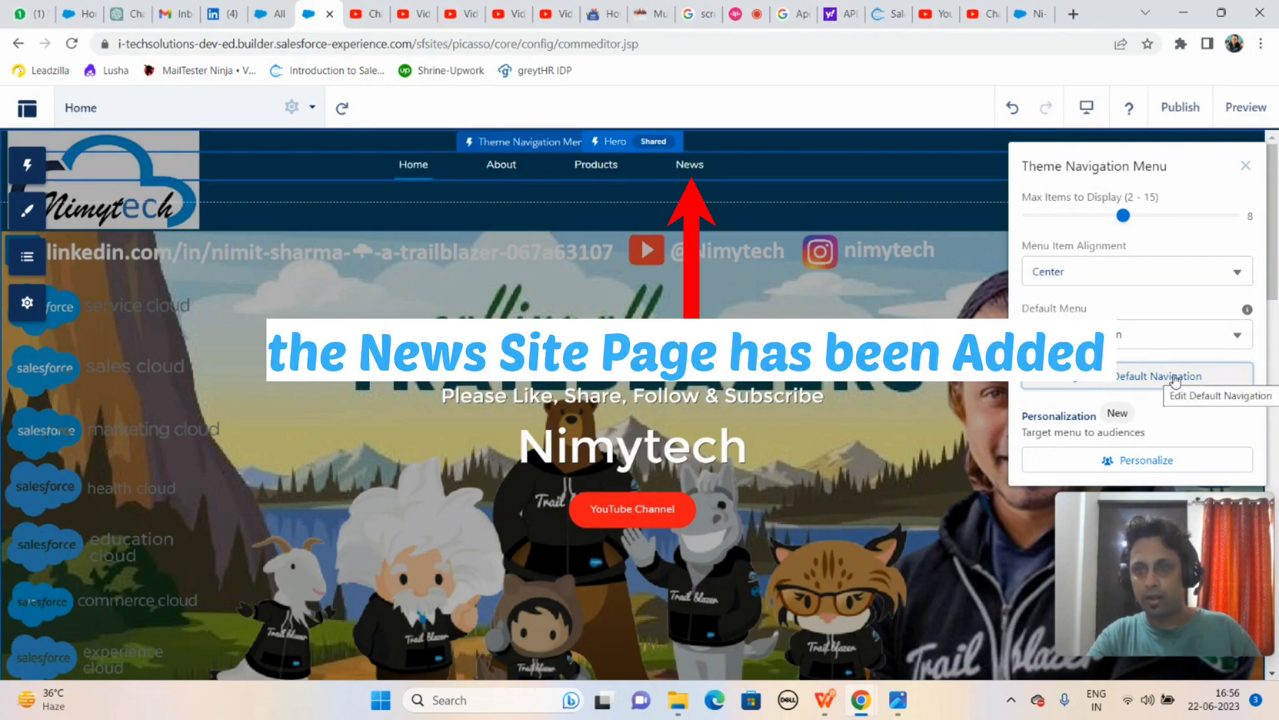
Step: Add a new menu item named Blogs to the Default Navigation menu
click(1176, 377)
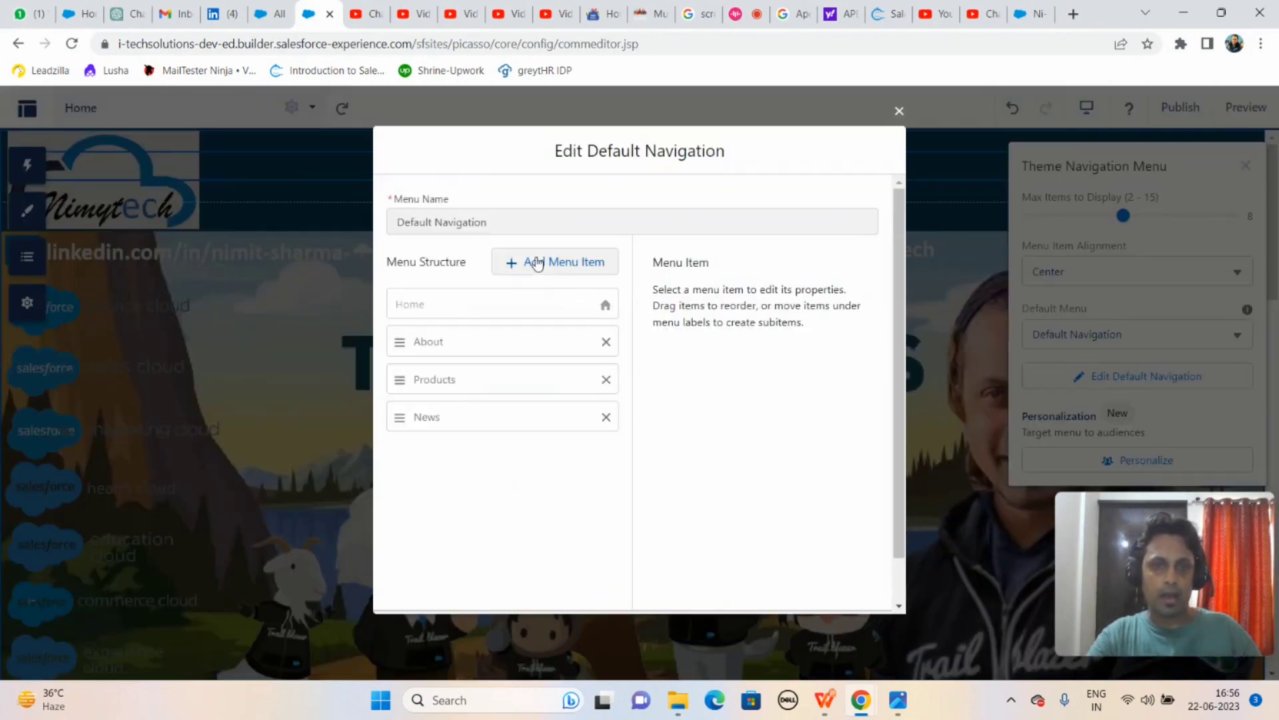
click(537, 263)
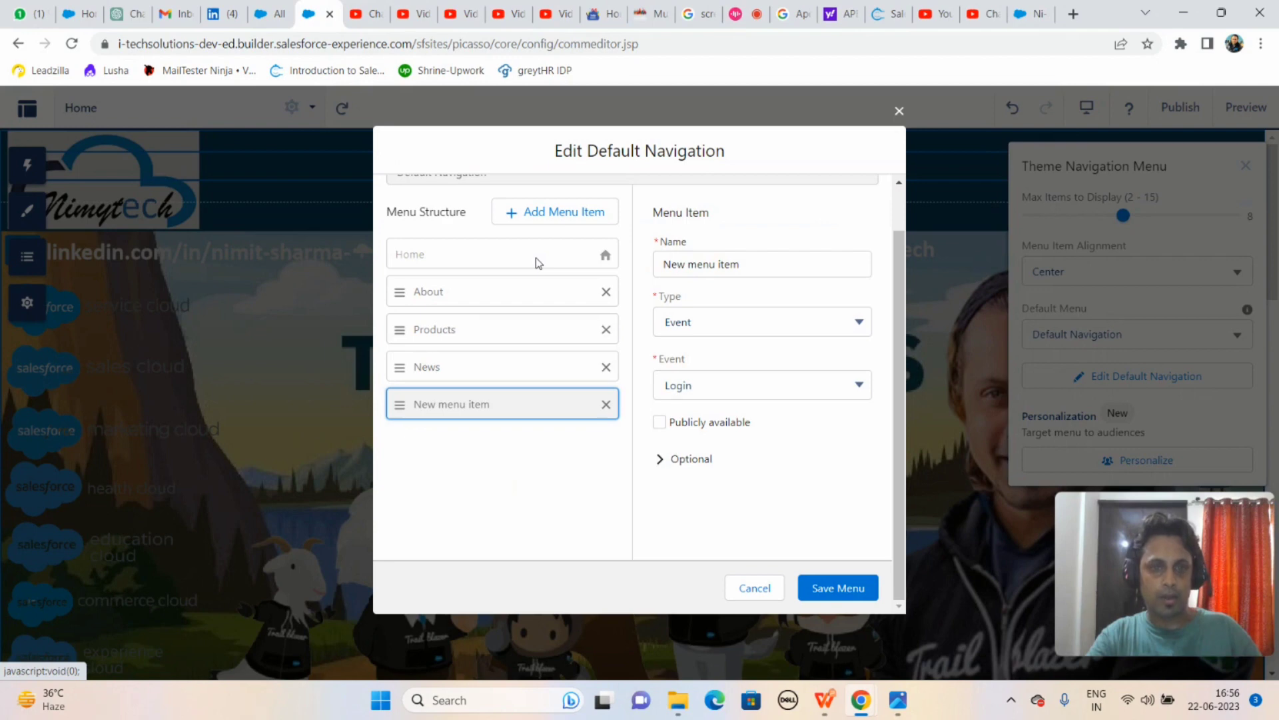
triple_click(786, 267)
text(Blogs)
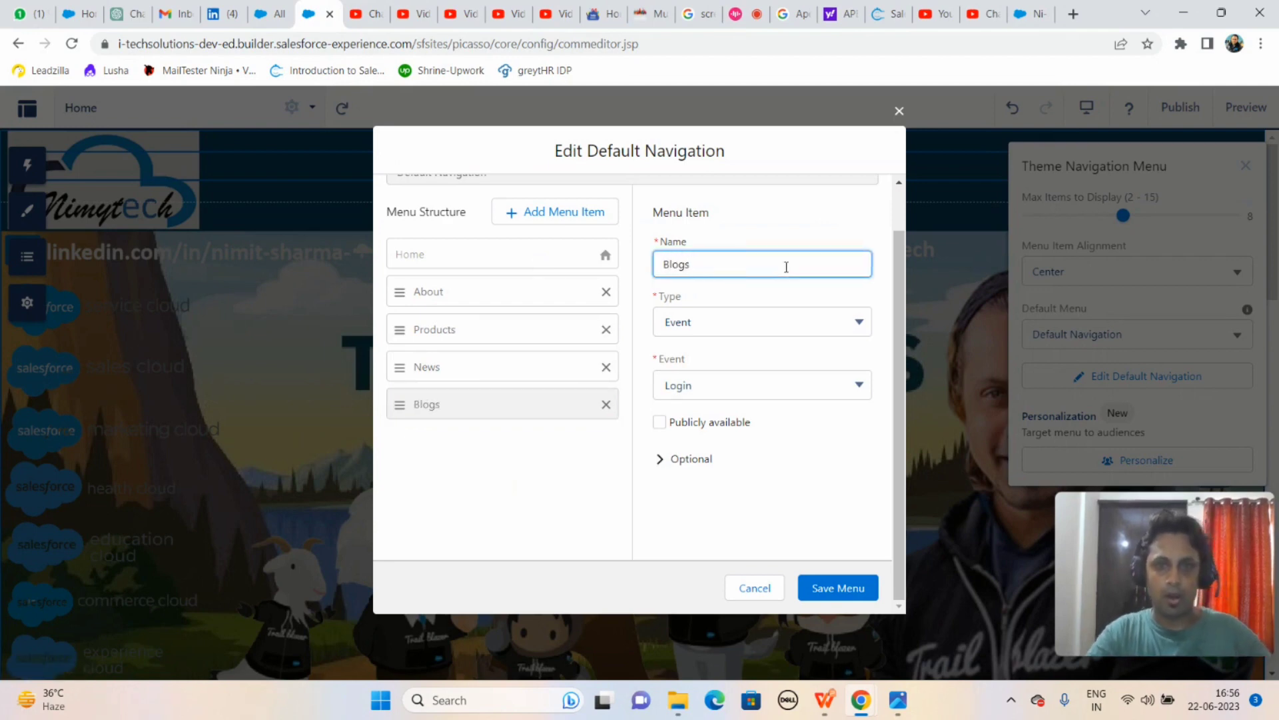
Step: Link the Blogs item to the Blogs site page, make it publicly available, and save the menu
click(806, 314)
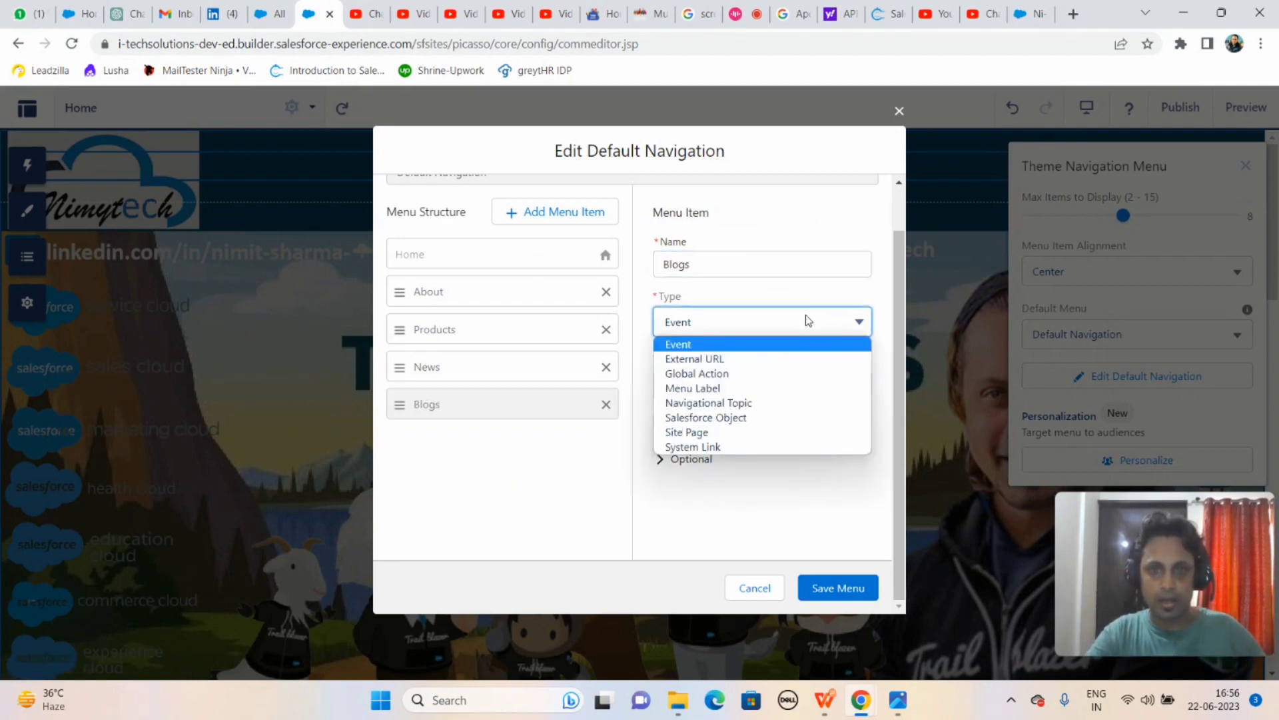
click(699, 433)
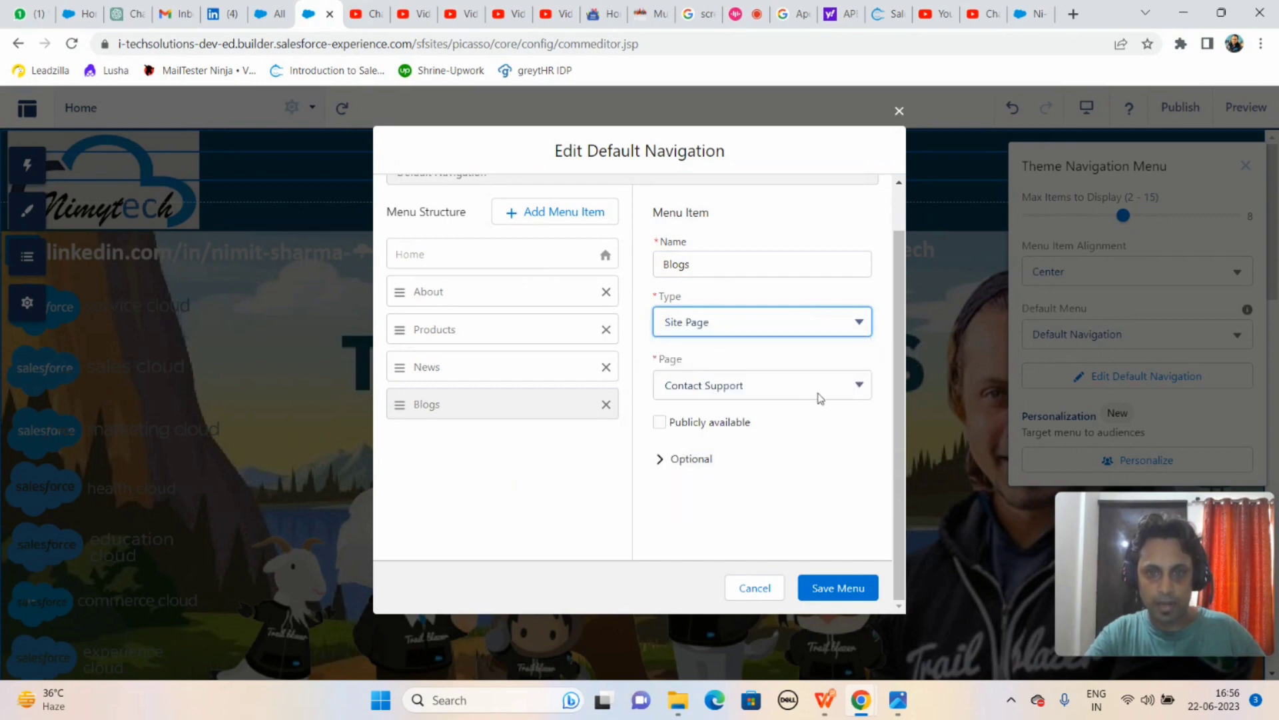
click(853, 385)
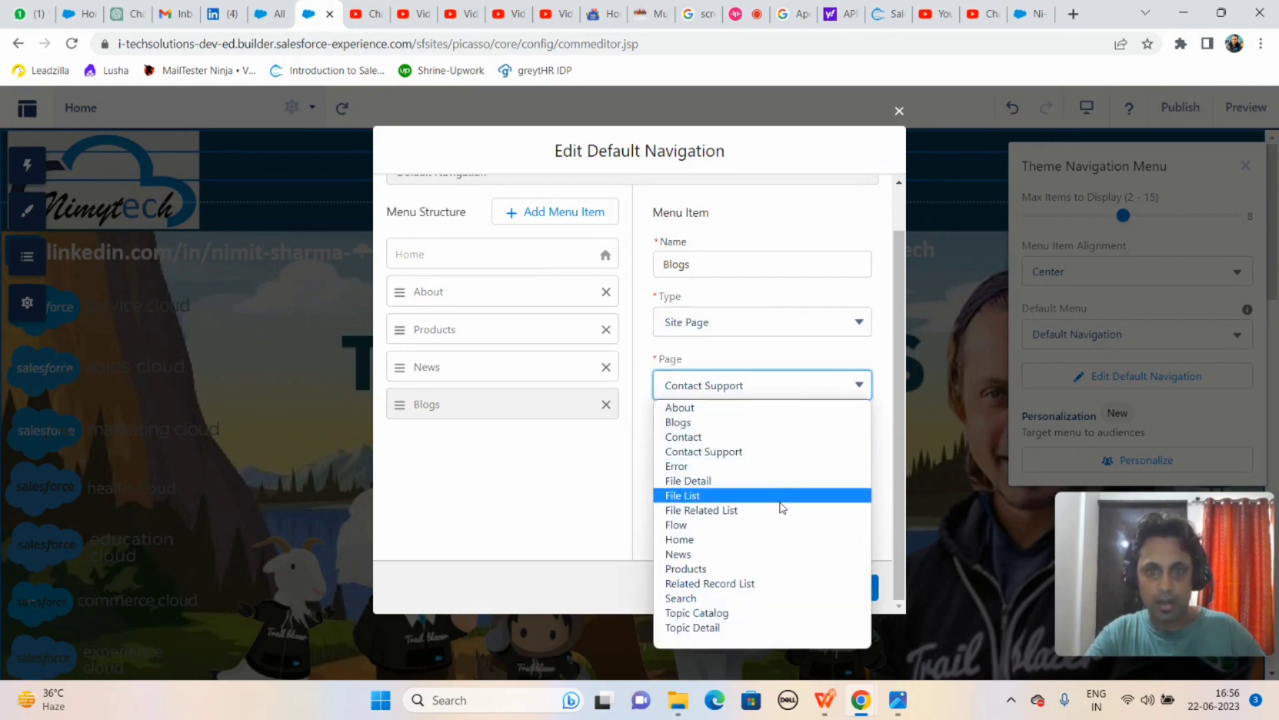
click(733, 422)
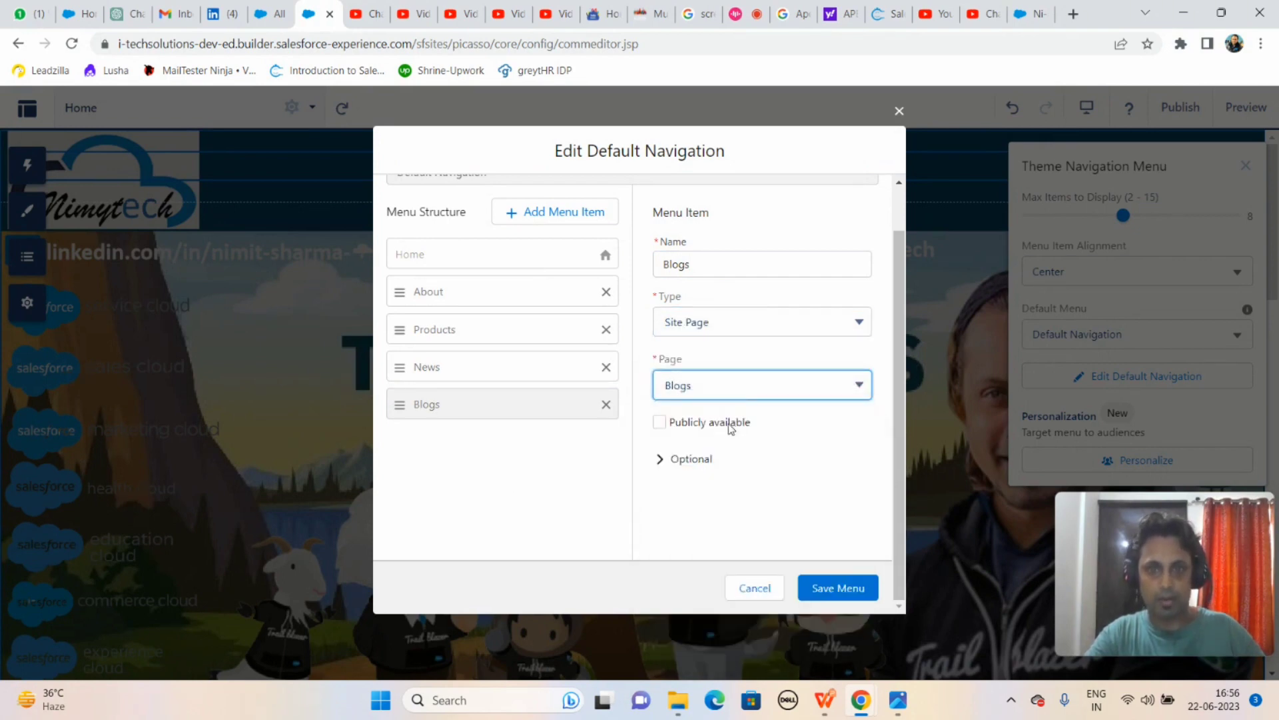
click(691, 424)
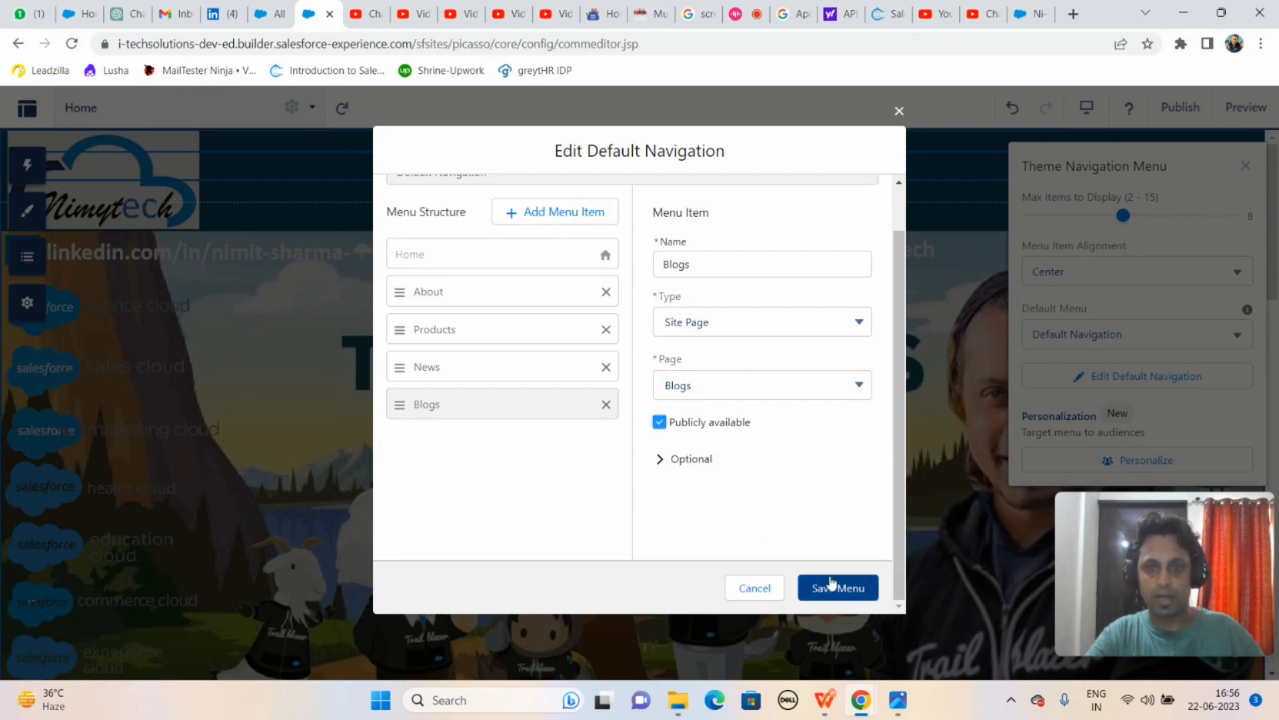
click(849, 592)
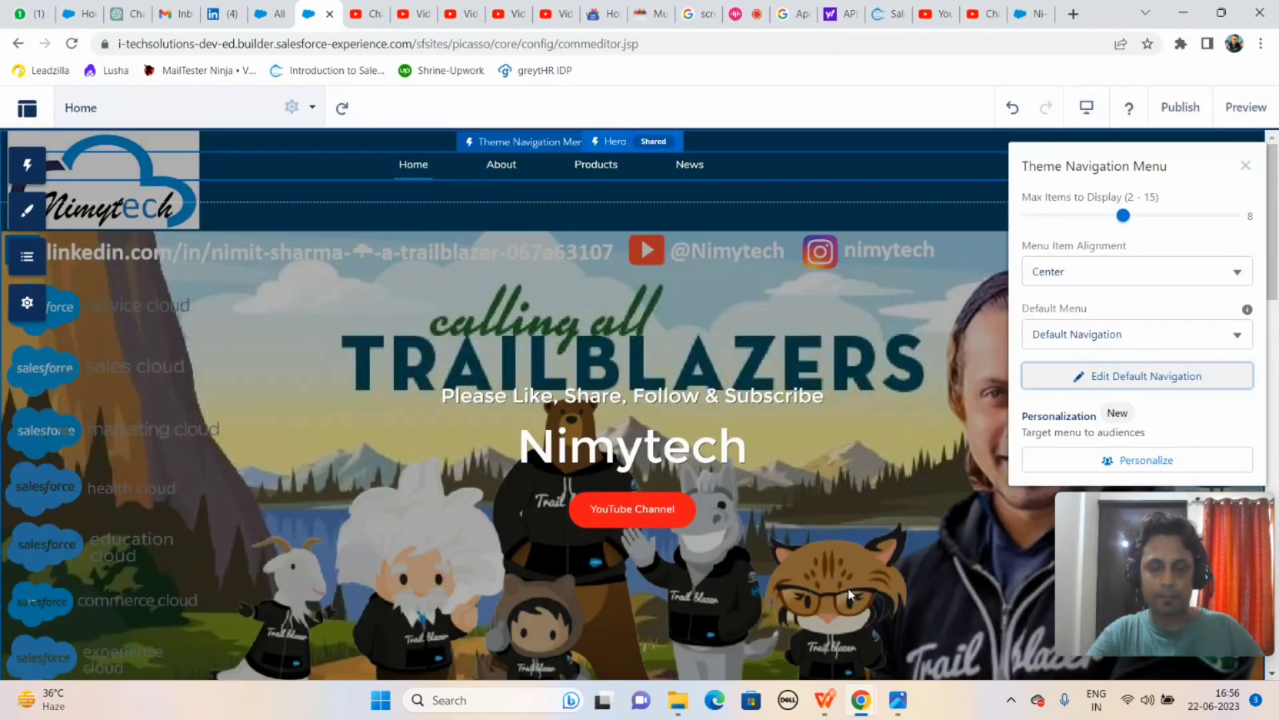
Step: Add a new menu item named Contacts to the Default Navigation menu
click(1170, 383)
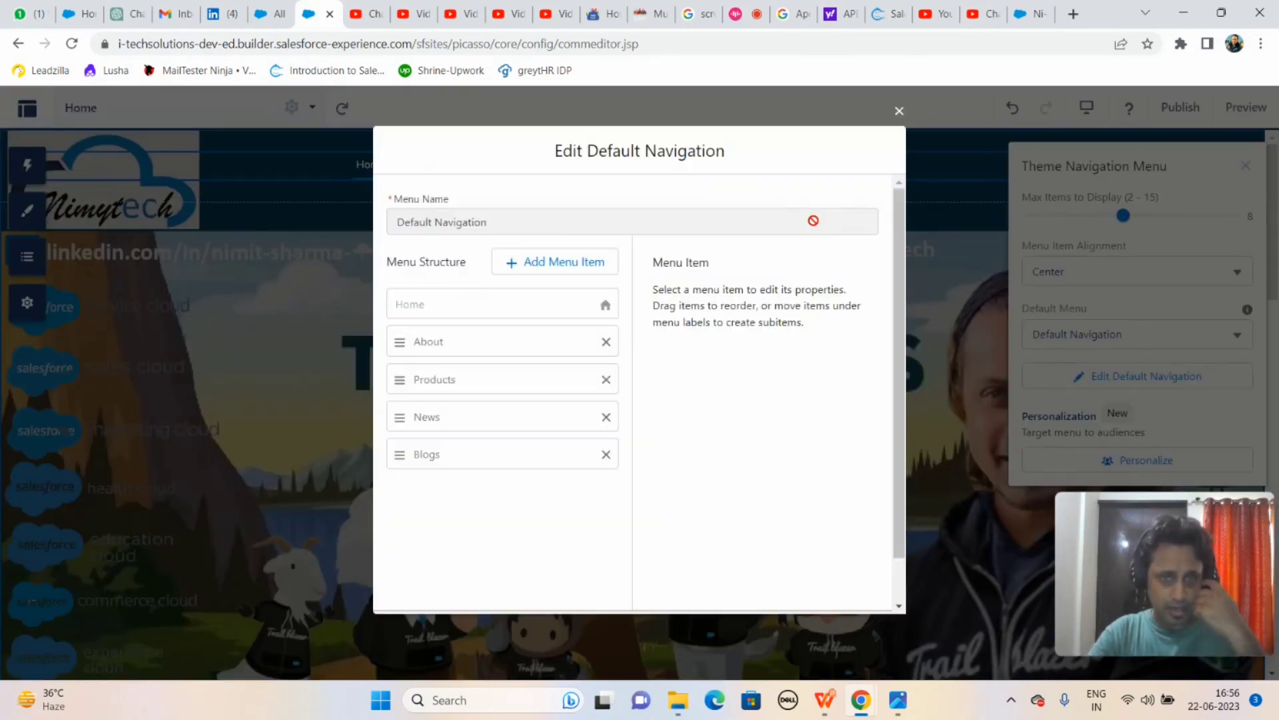
click(541, 263)
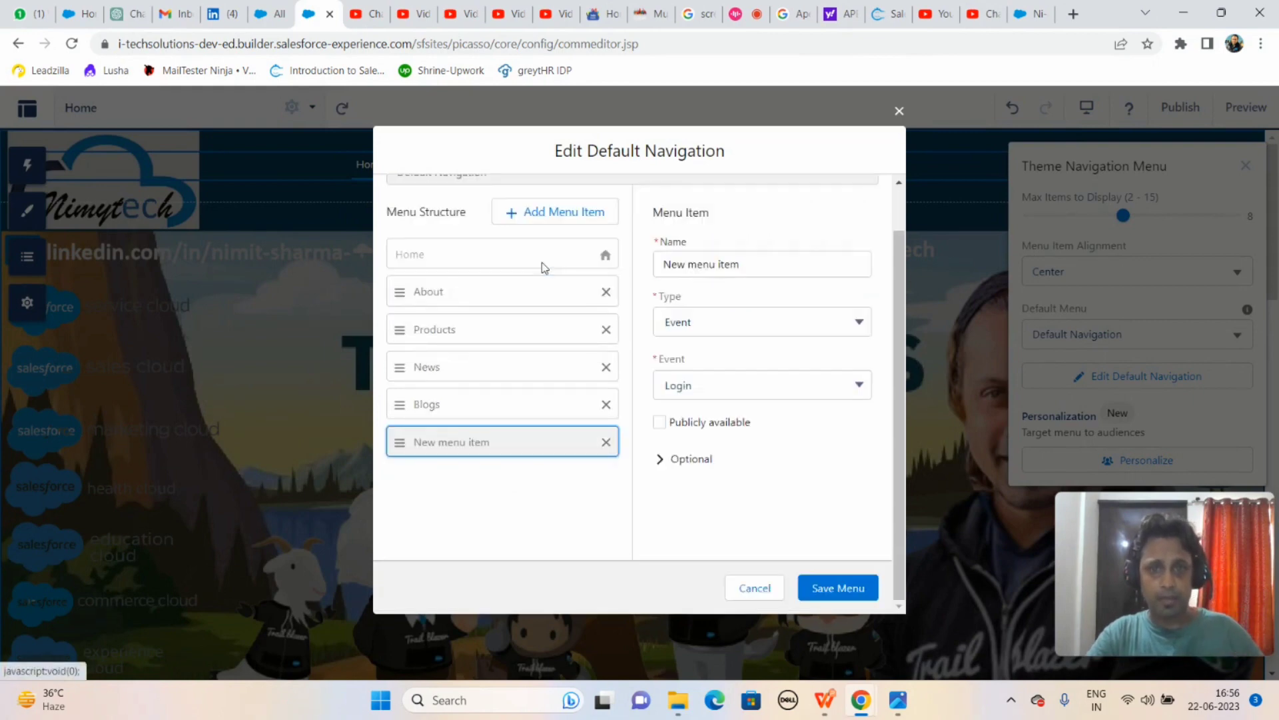
key(ctrl+a)
text(Contacts)
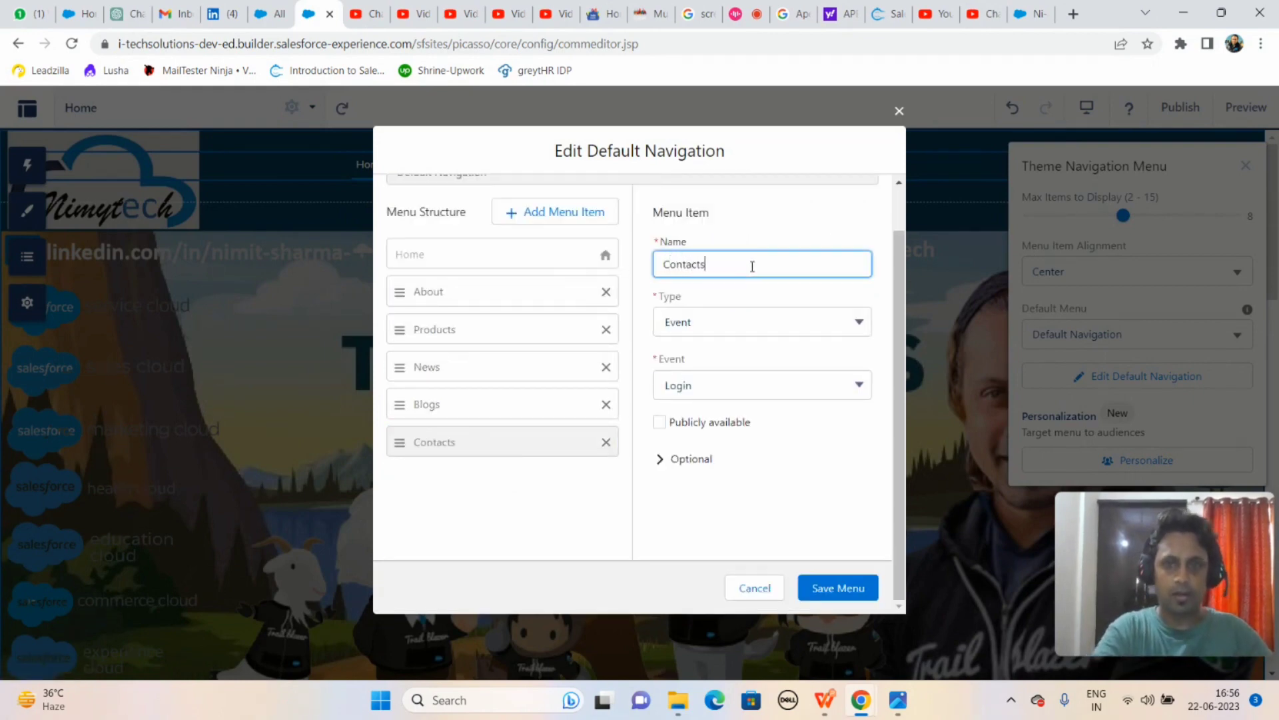
Step: Link the Contacts item to the Contact site page, make it publicly available, save the menu and close the navigation menu's properties
click(859, 323)
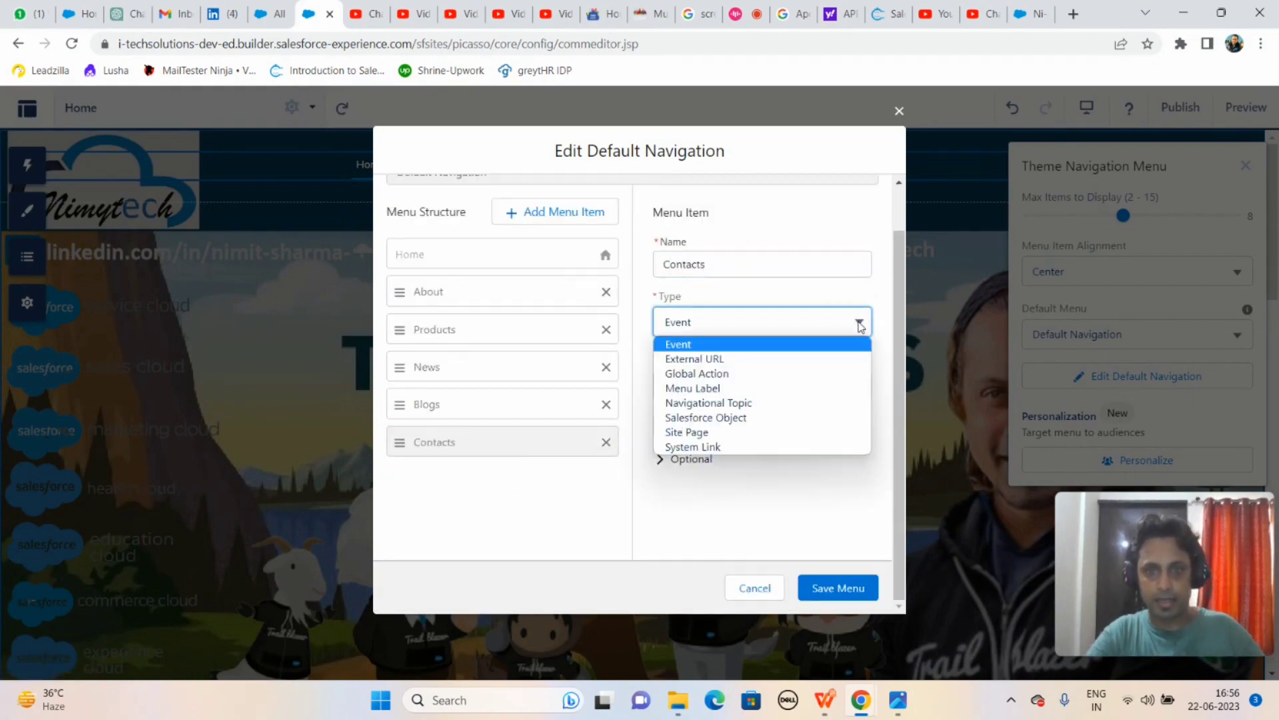
click(711, 433)
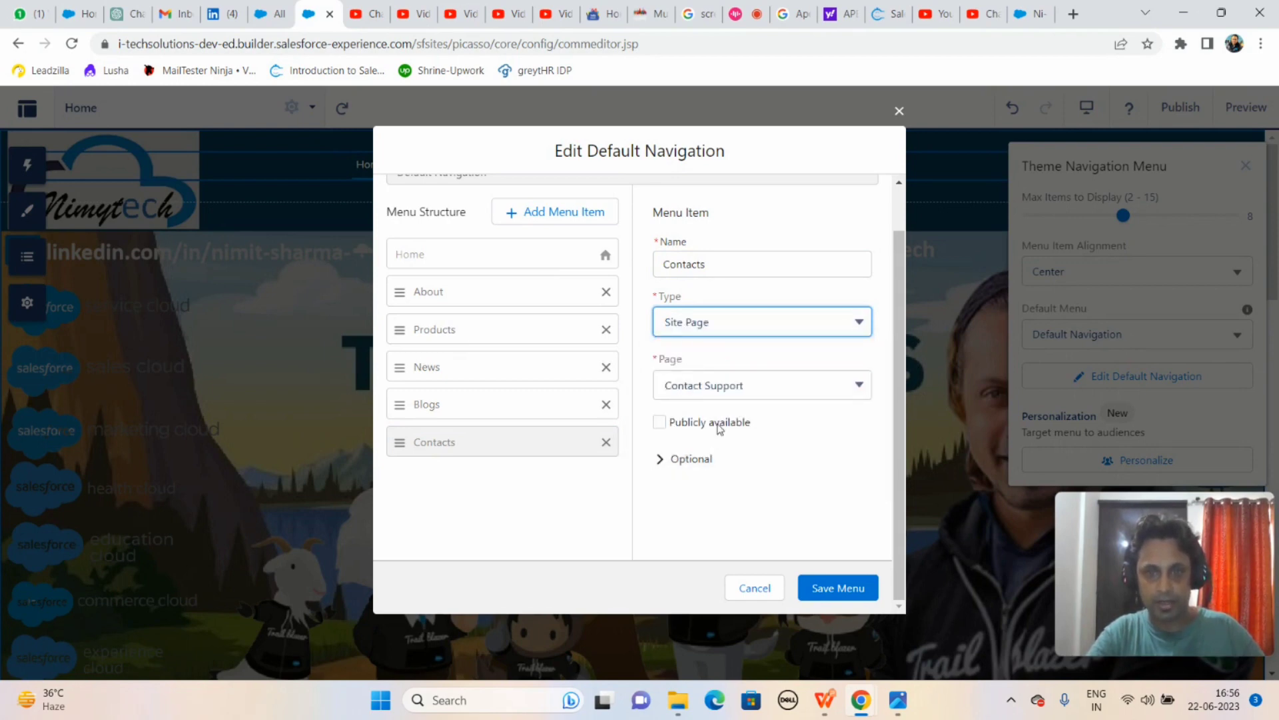
click(849, 385)
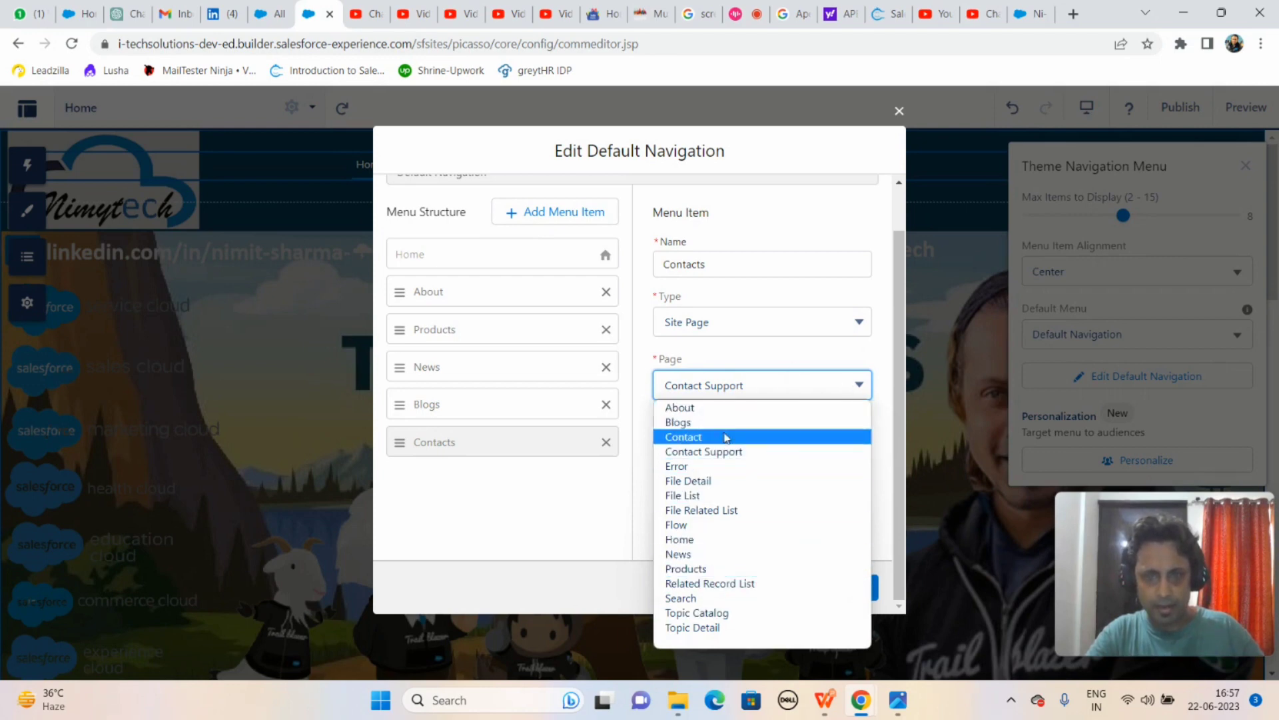
click(713, 443)
click(666, 426)
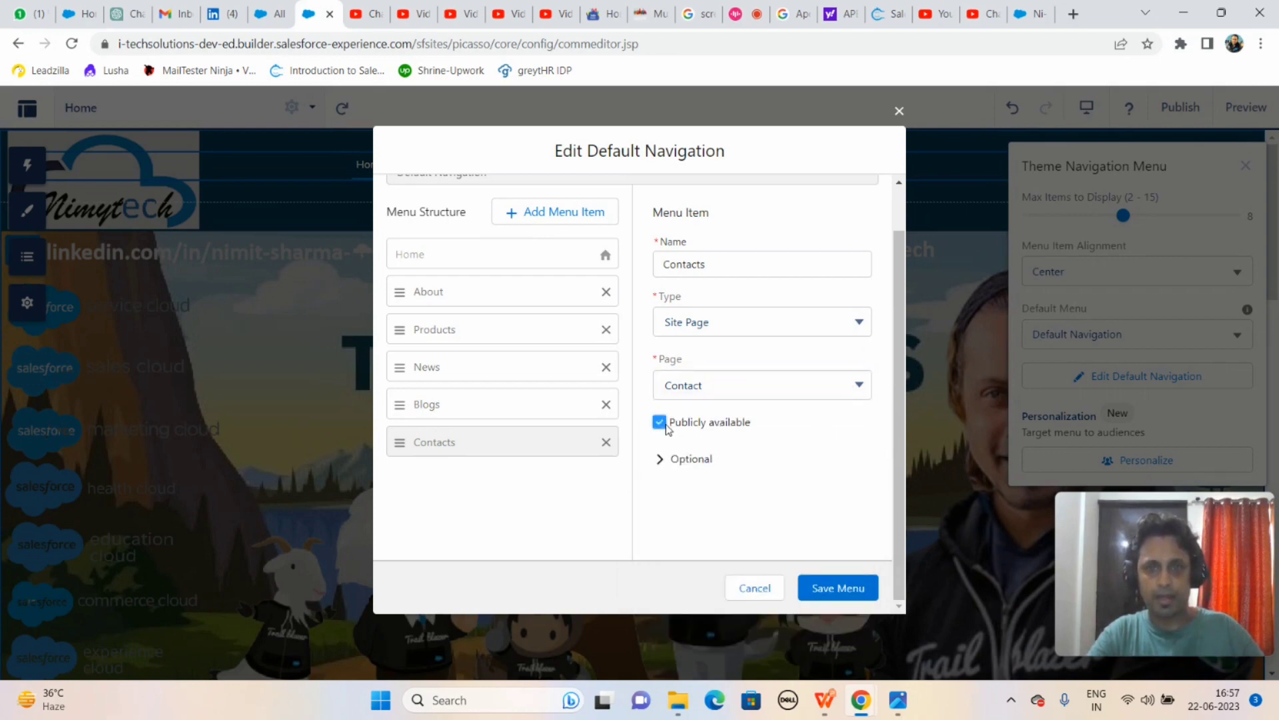
click(847, 585)
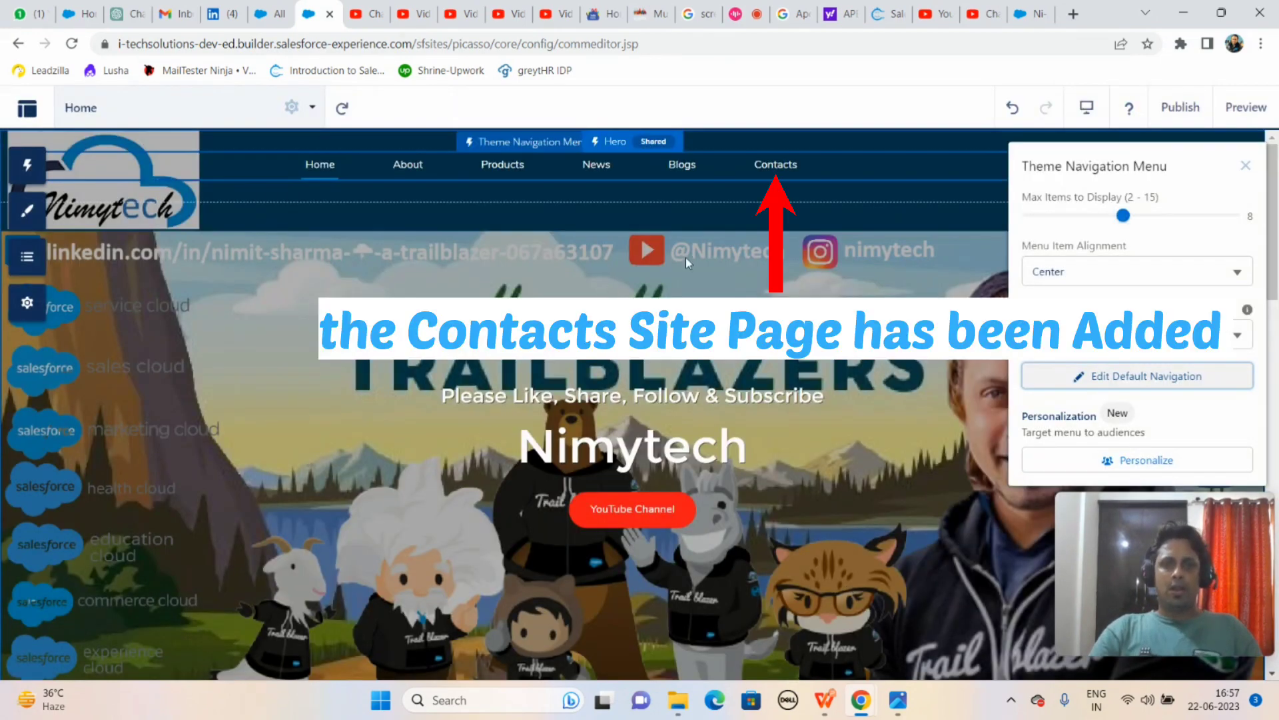
click(1246, 166)
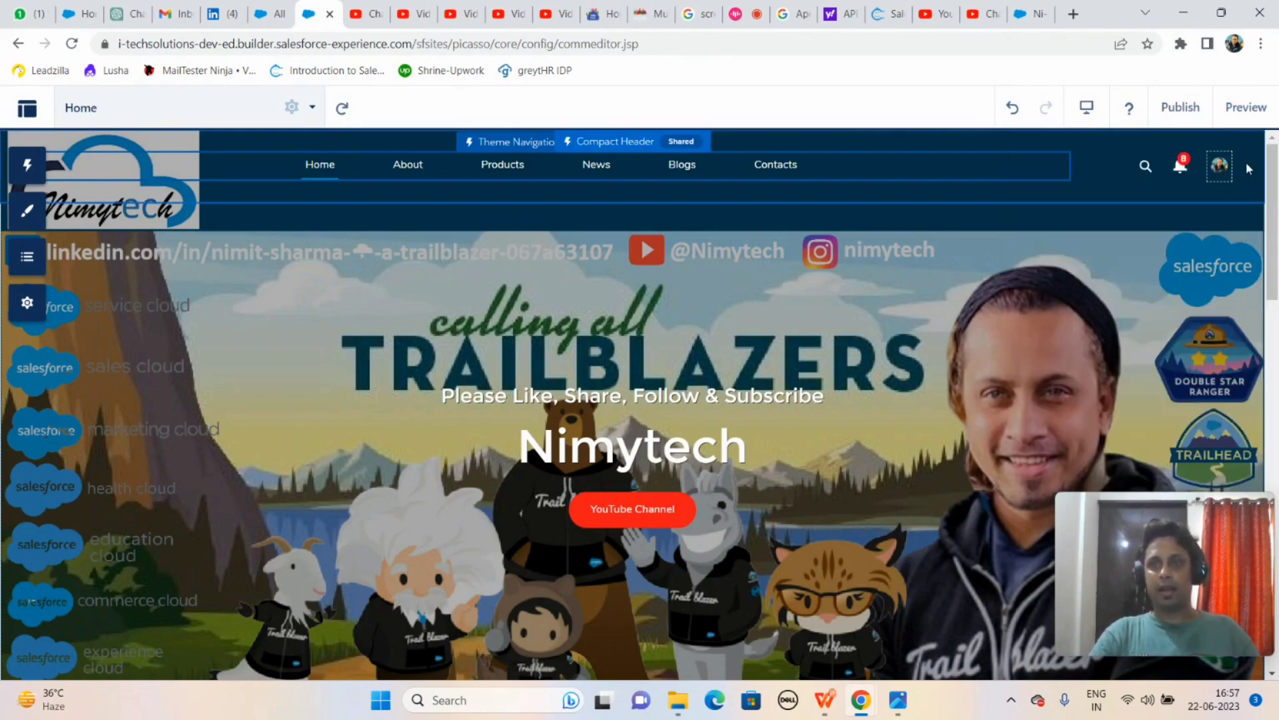
Step: Publish the site with its current changes and dismiss the publishing confirmation
click(1181, 110)
click(873, 515)
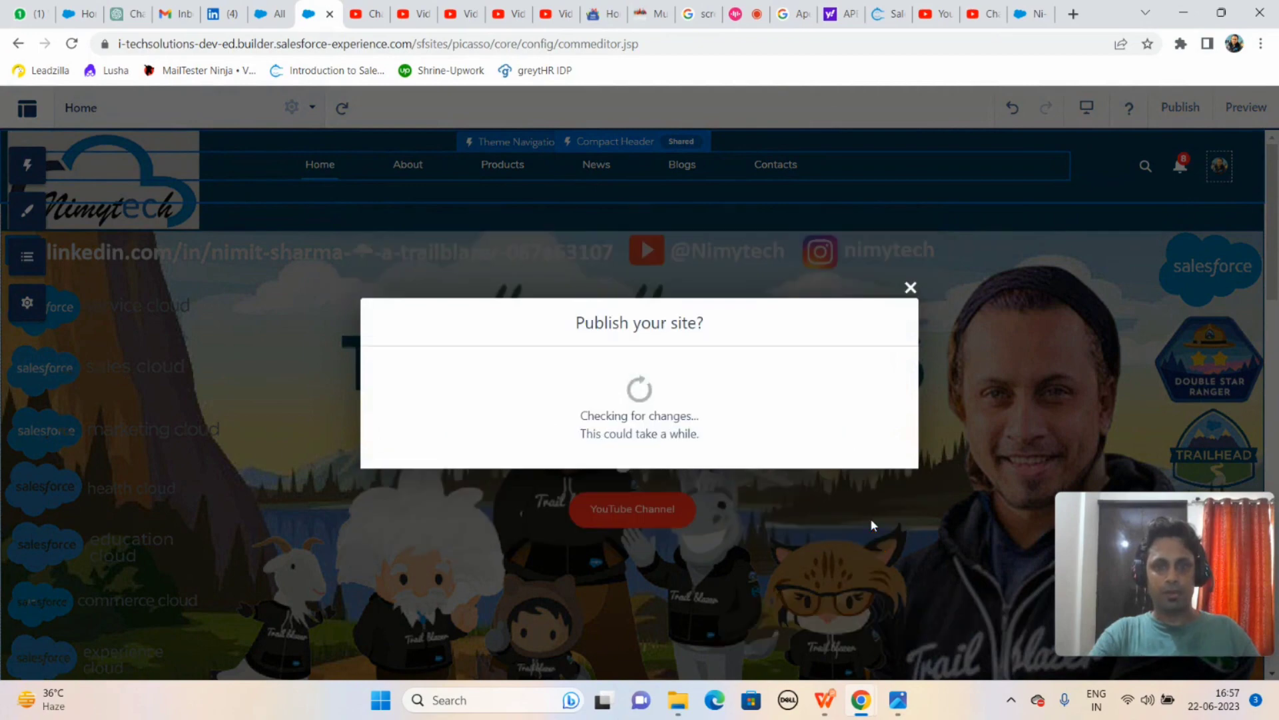
click(877, 458)
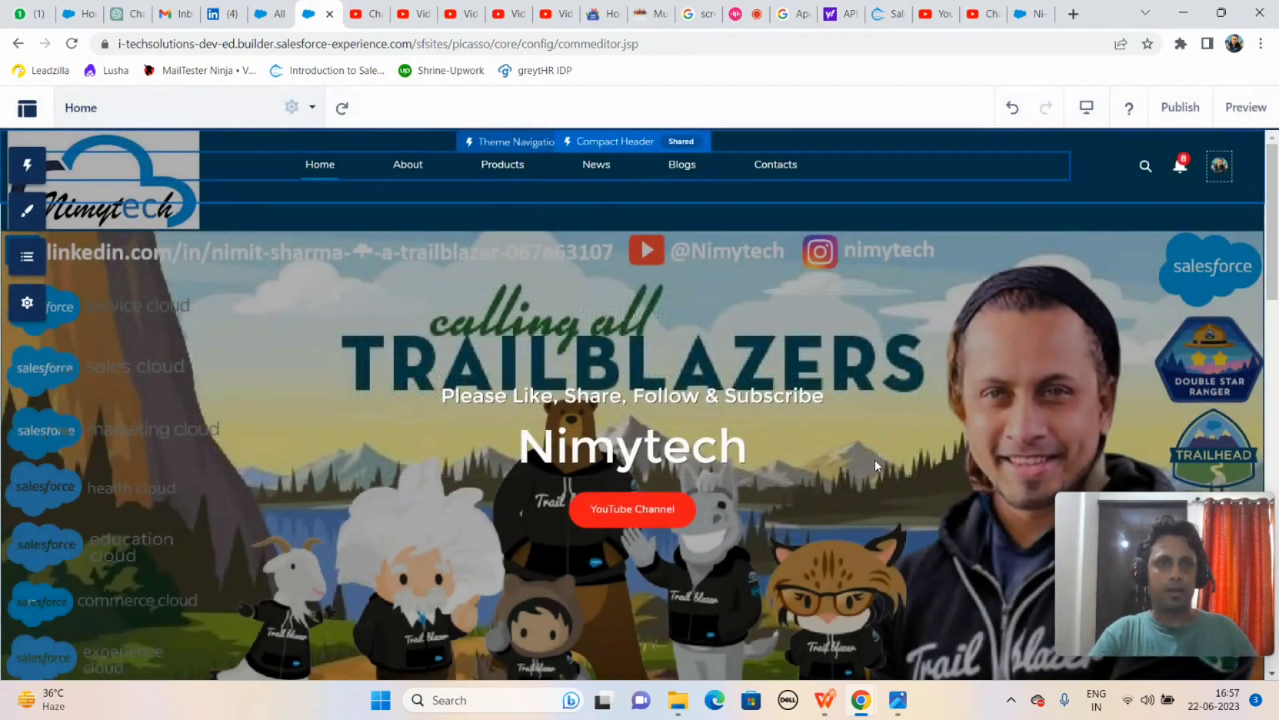
Step: Refresh the All Sites list in Setup, open the live HelpCenter site from its URL and look through its home page
click(261, 14)
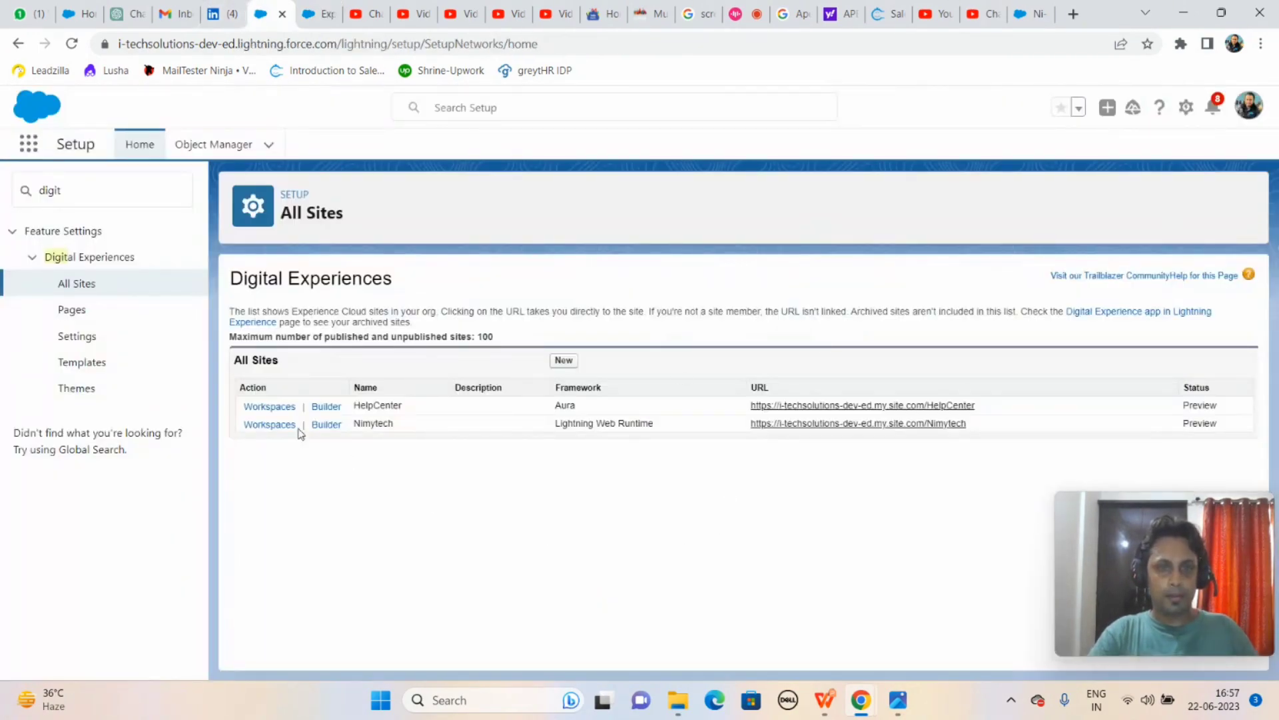
click(73, 45)
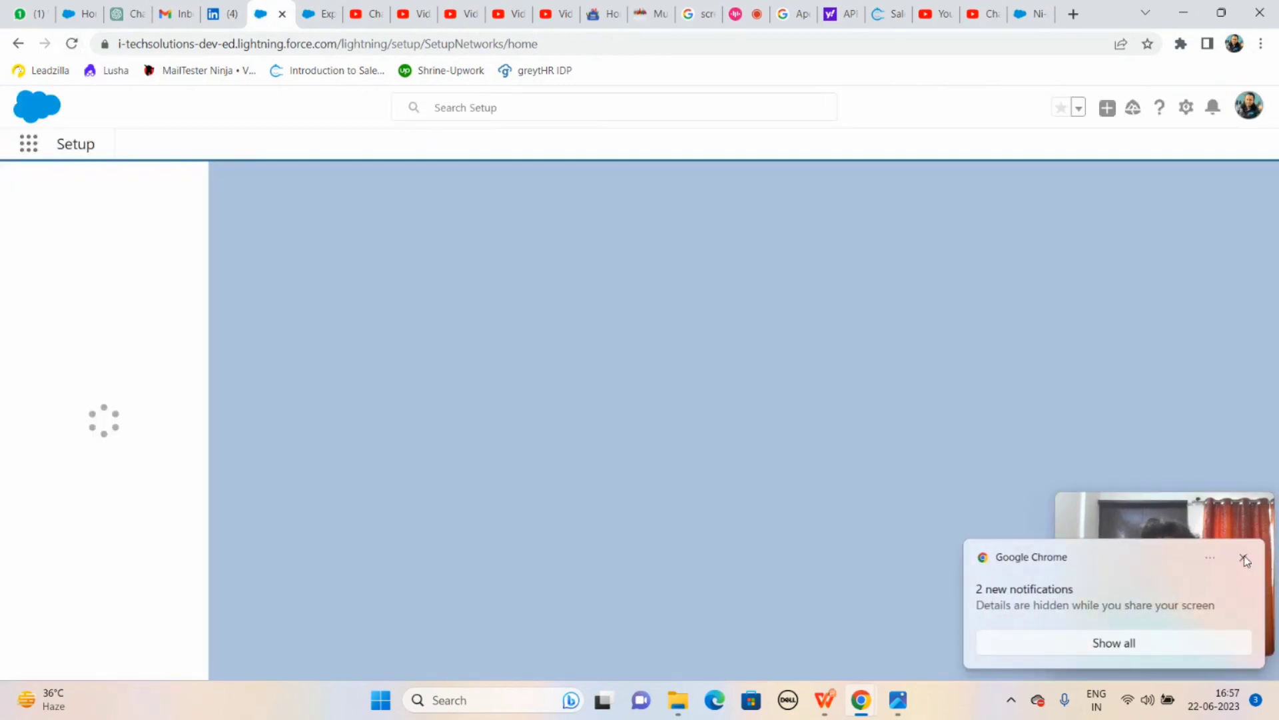
click(1244, 559)
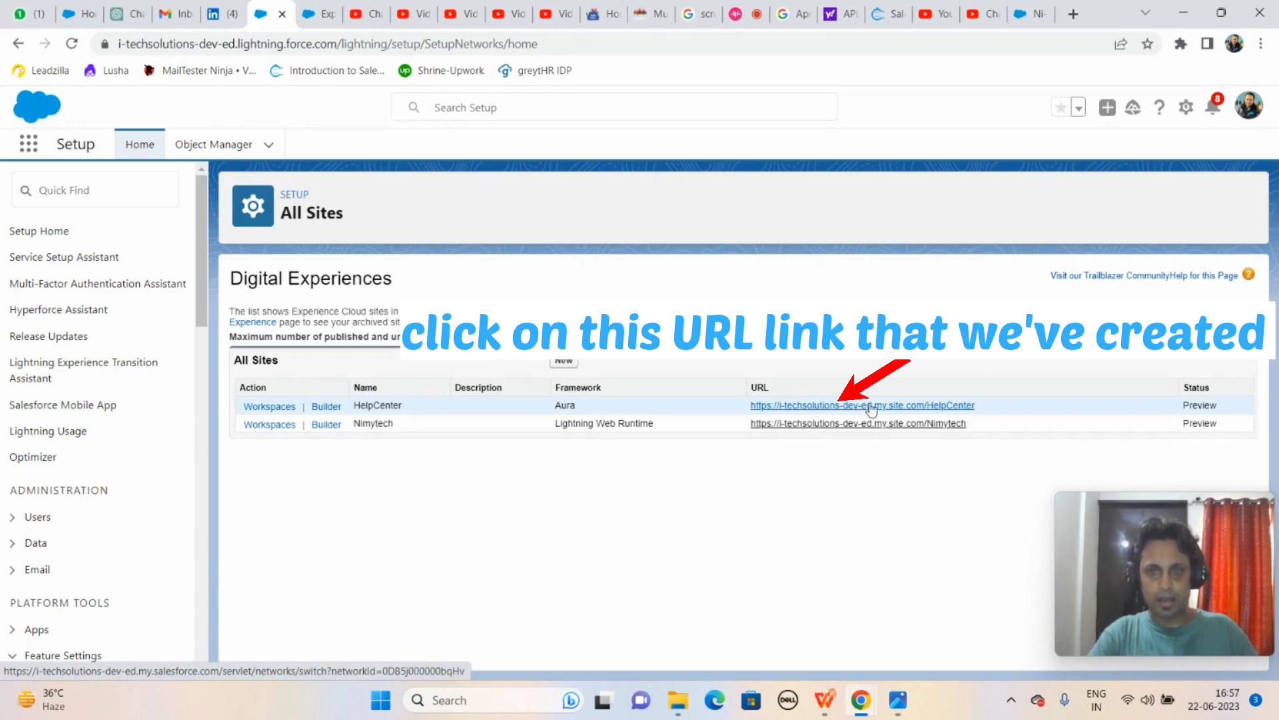
click(925, 407)
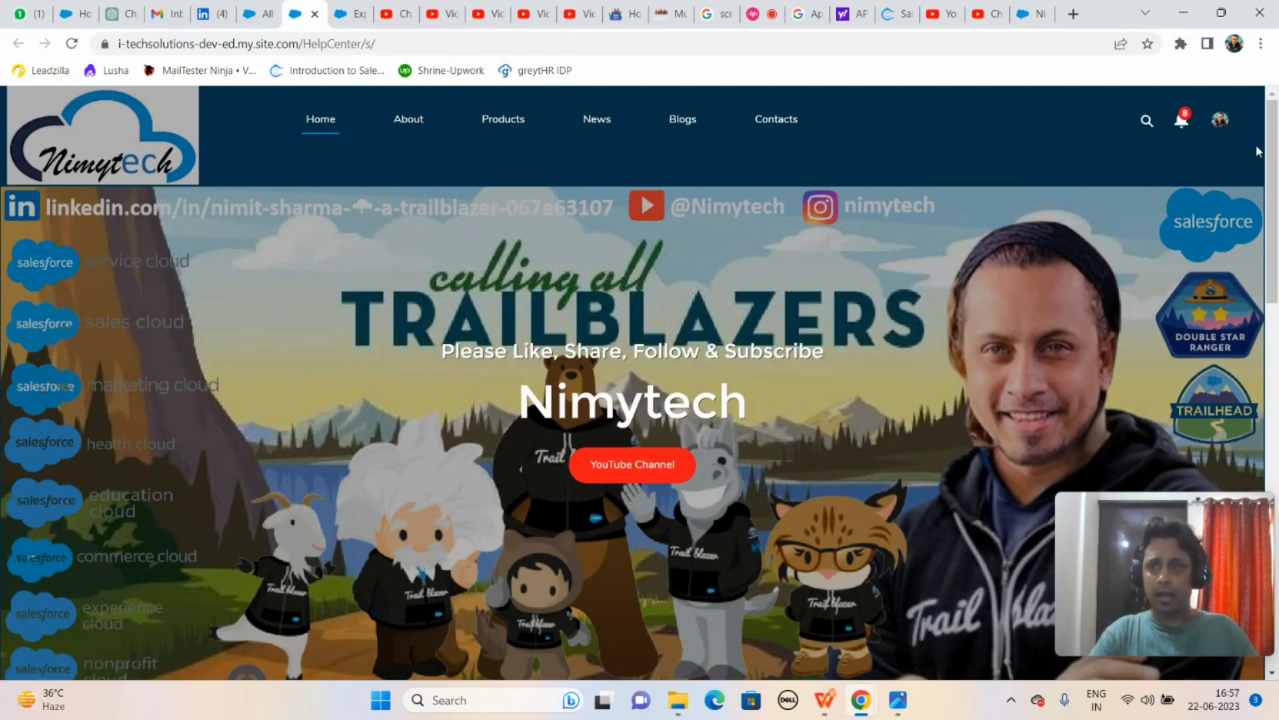
drag(1271, 151, 1272, 514)
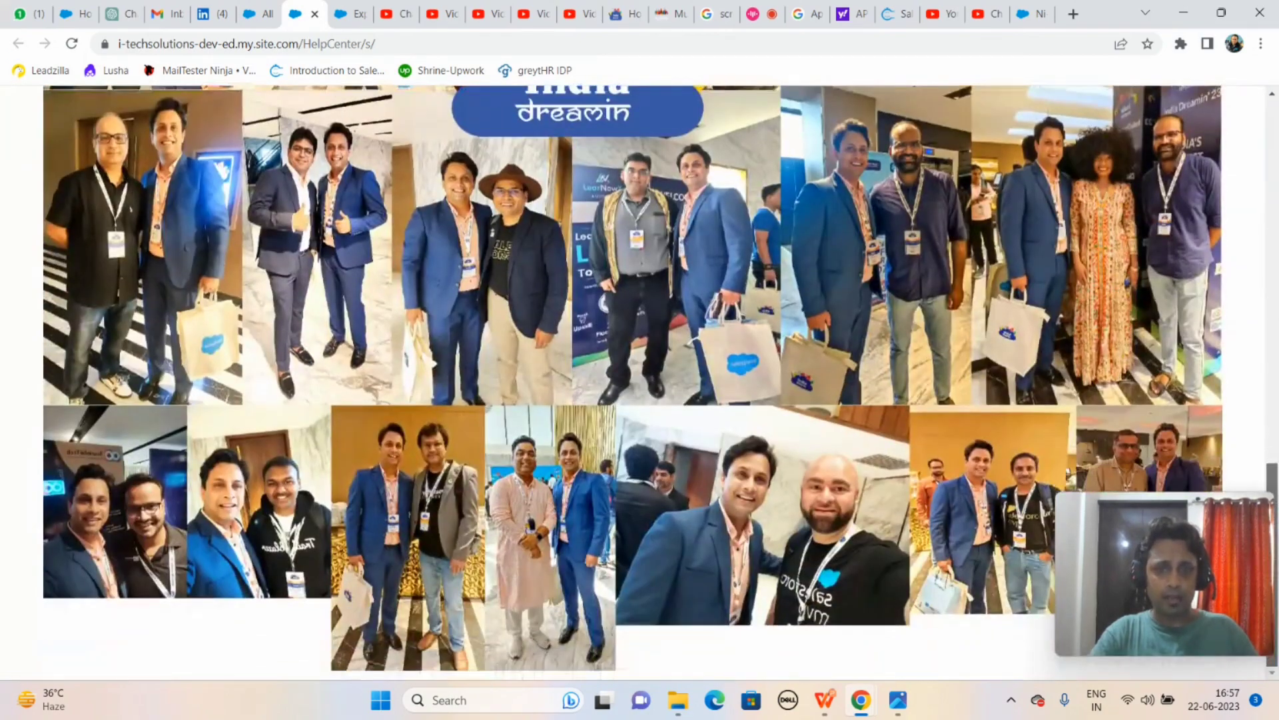
scroll(639, 383, up, 15)
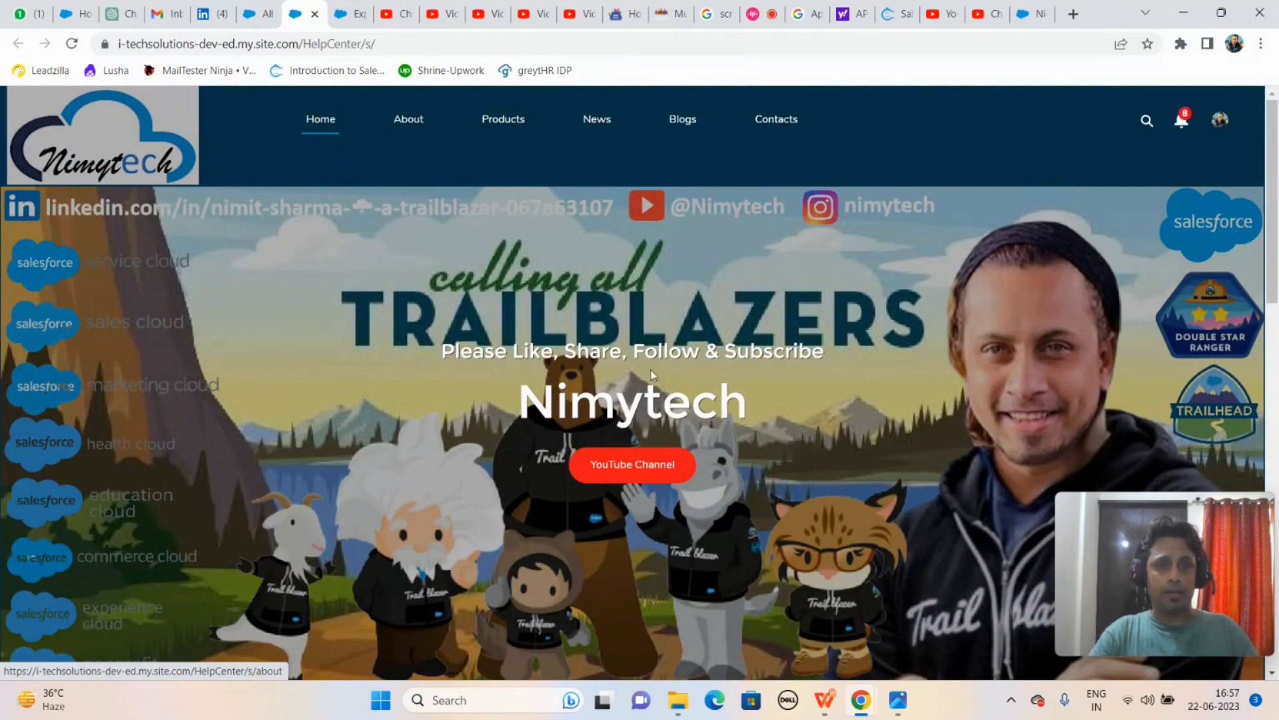
Step: Check the About and Products pages of the live site through its navigation menu
click(416, 122)
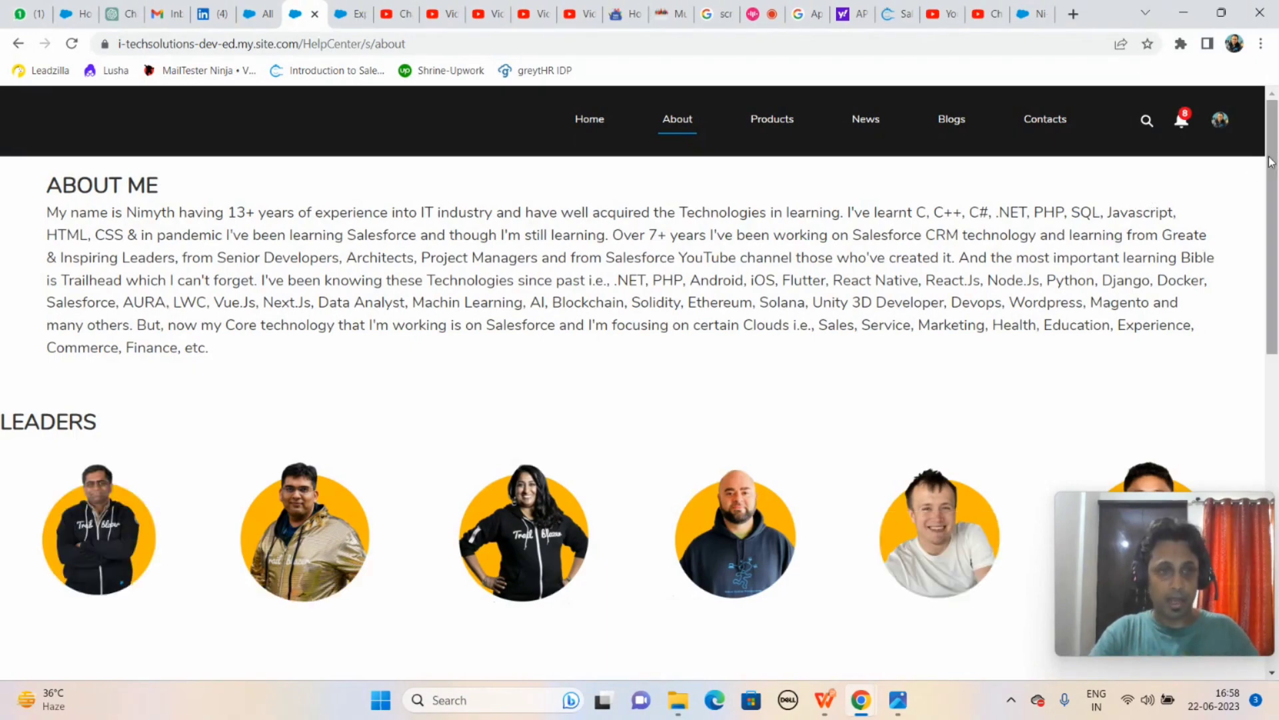
drag(1271, 166, 1270, 119)
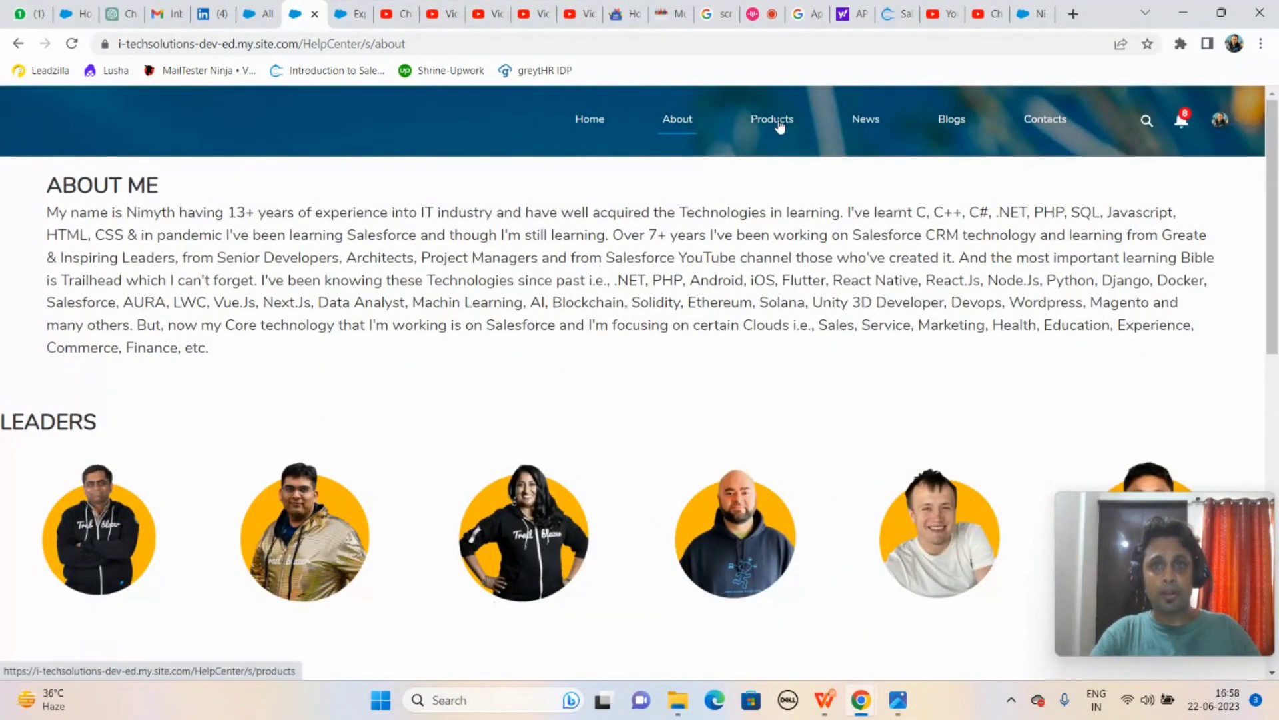
click(779, 121)
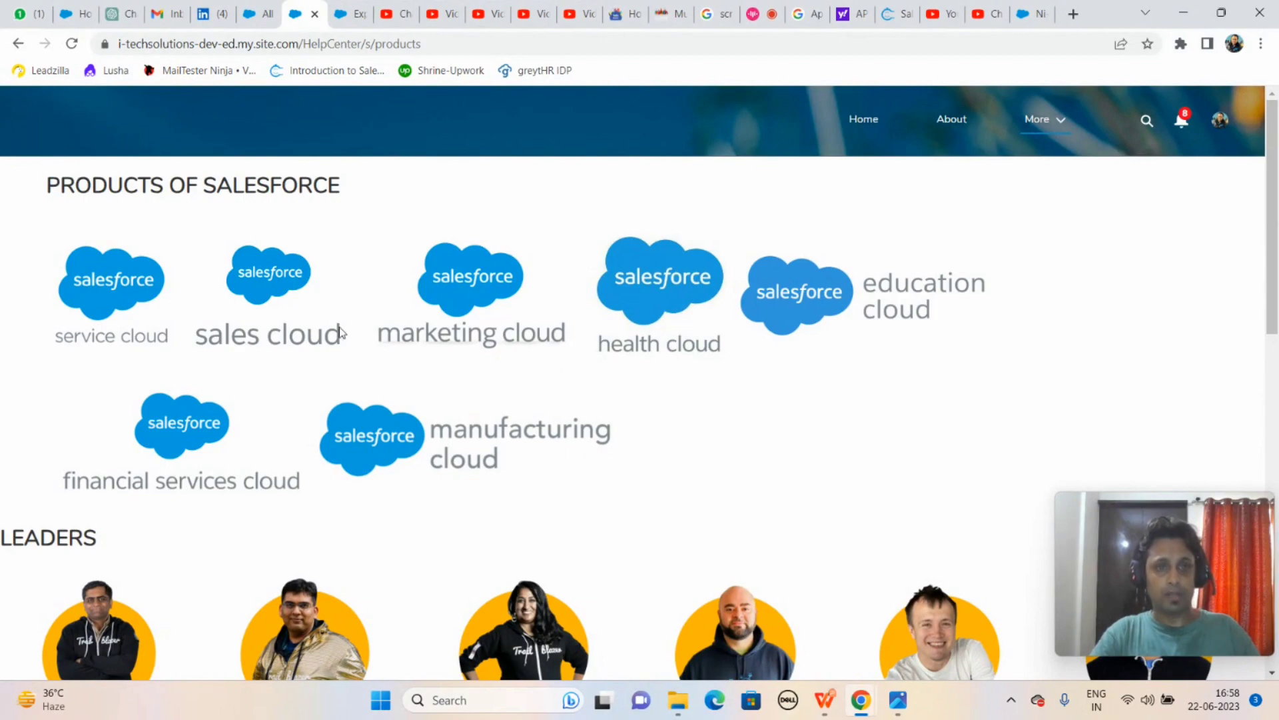
scroll(1256, 237, down, 2)
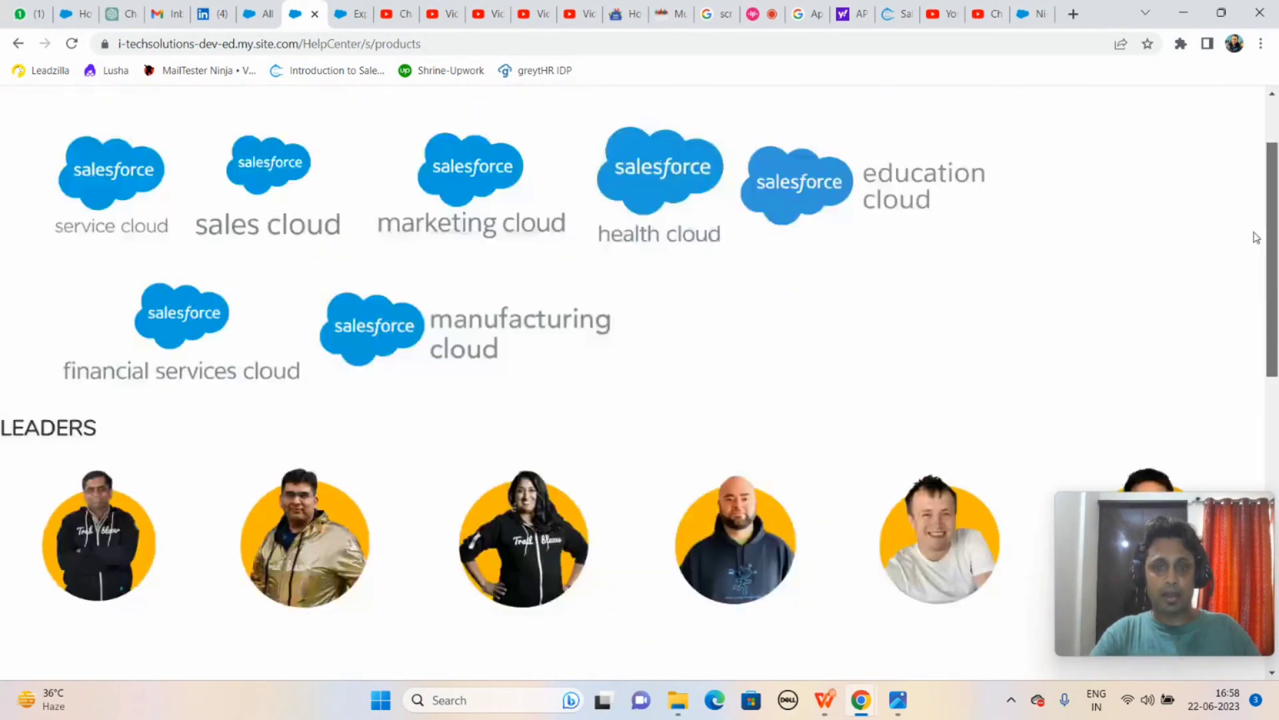
scroll(1257, 237, up, 2)
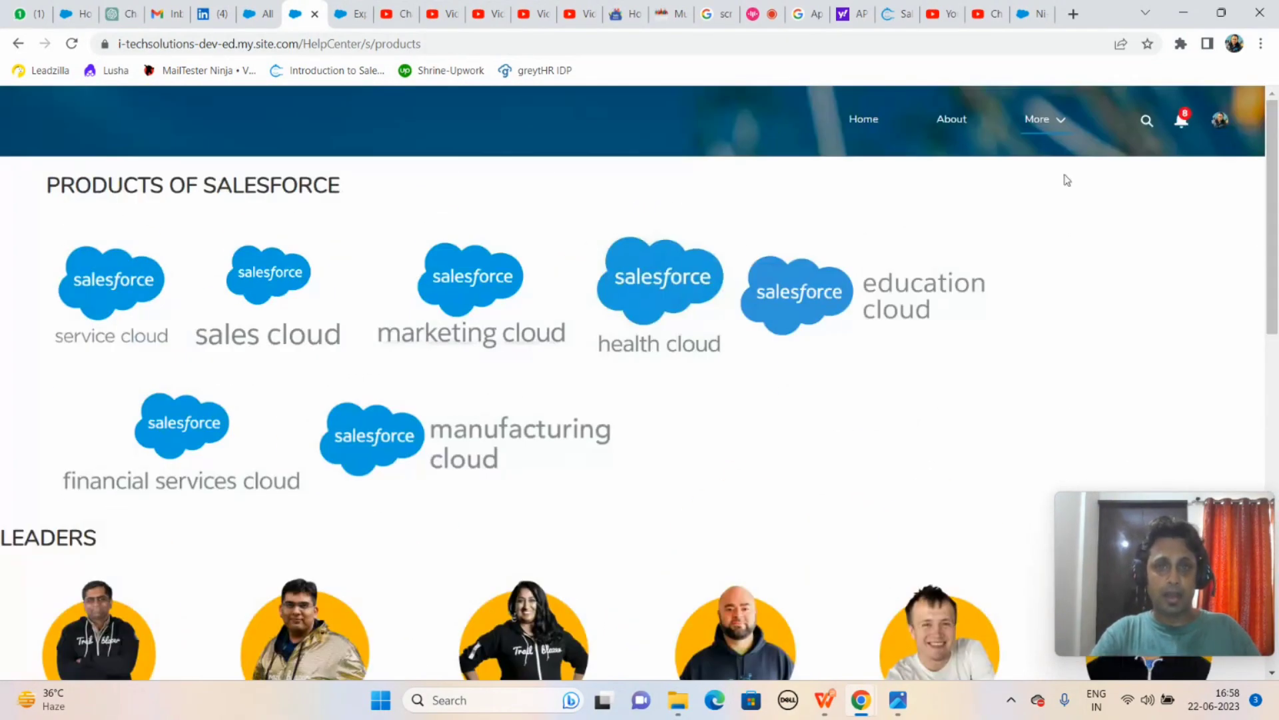
Step: Go to the live site's News page and test the India Dreamin and Mule Dreamin logo links, closing each page they open
click(1066, 126)
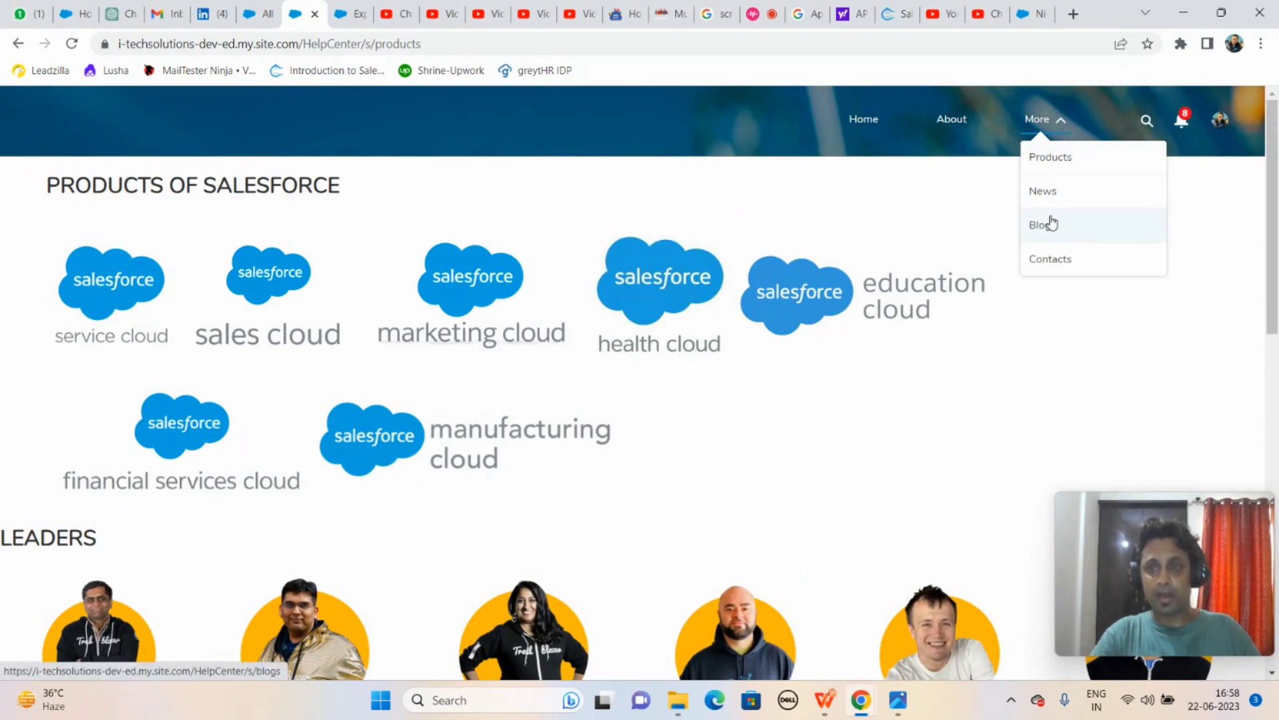
click(1091, 197)
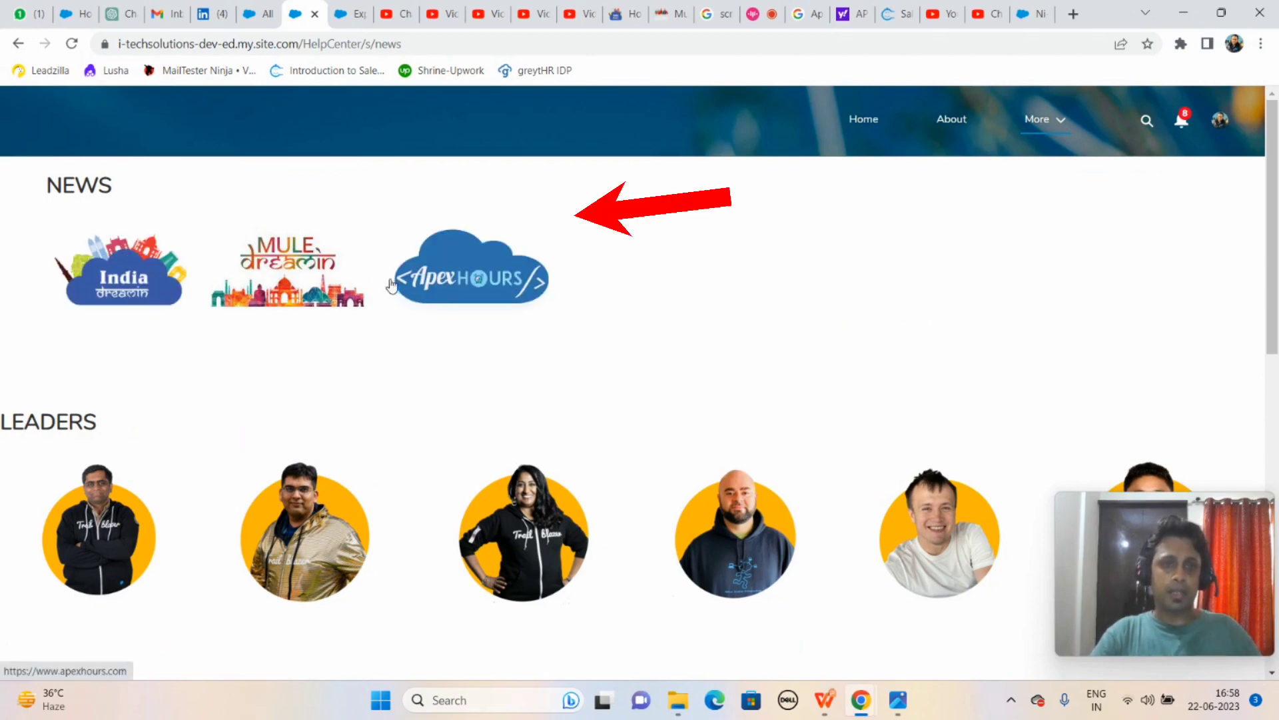
click(118, 291)
click(359, 14)
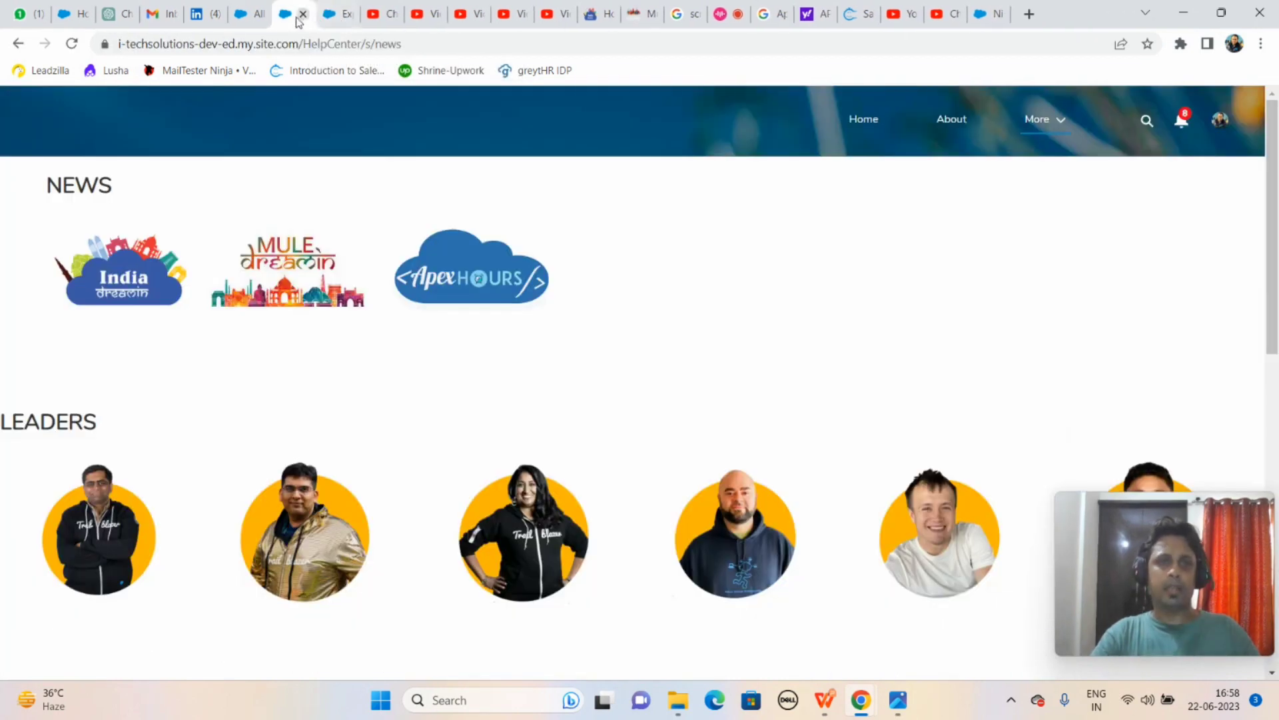
click(280, 265)
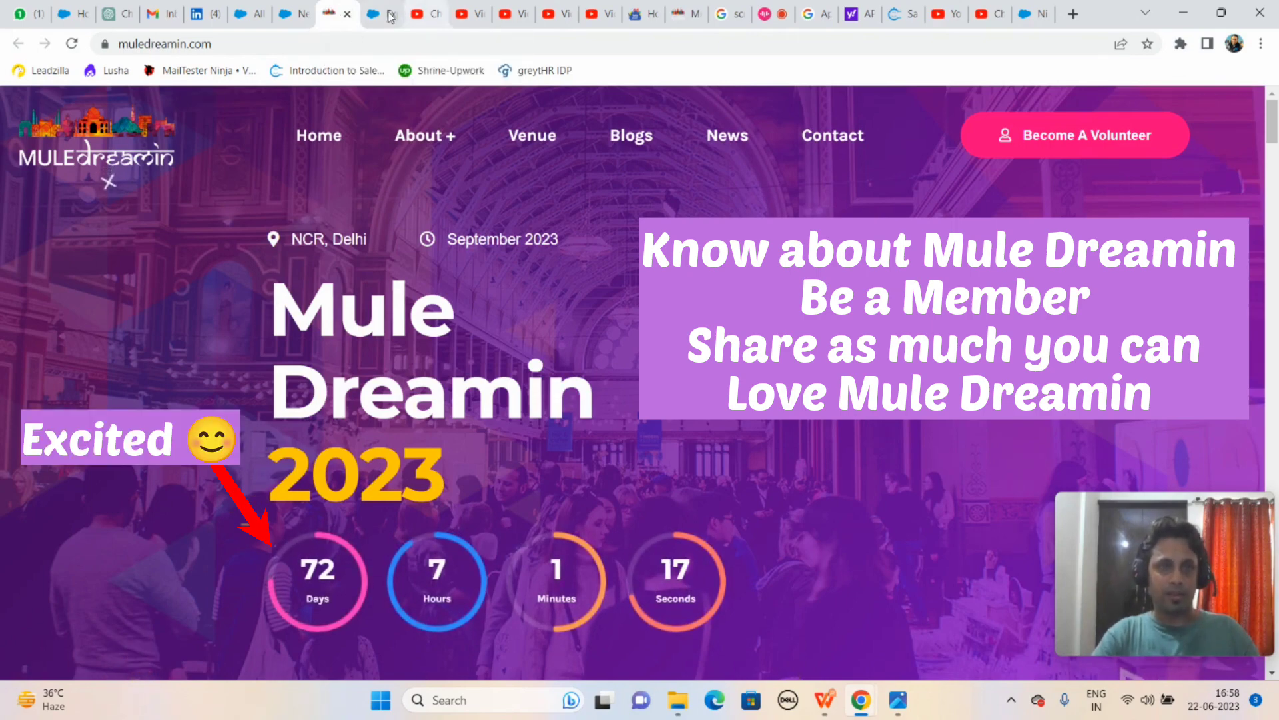
click(347, 14)
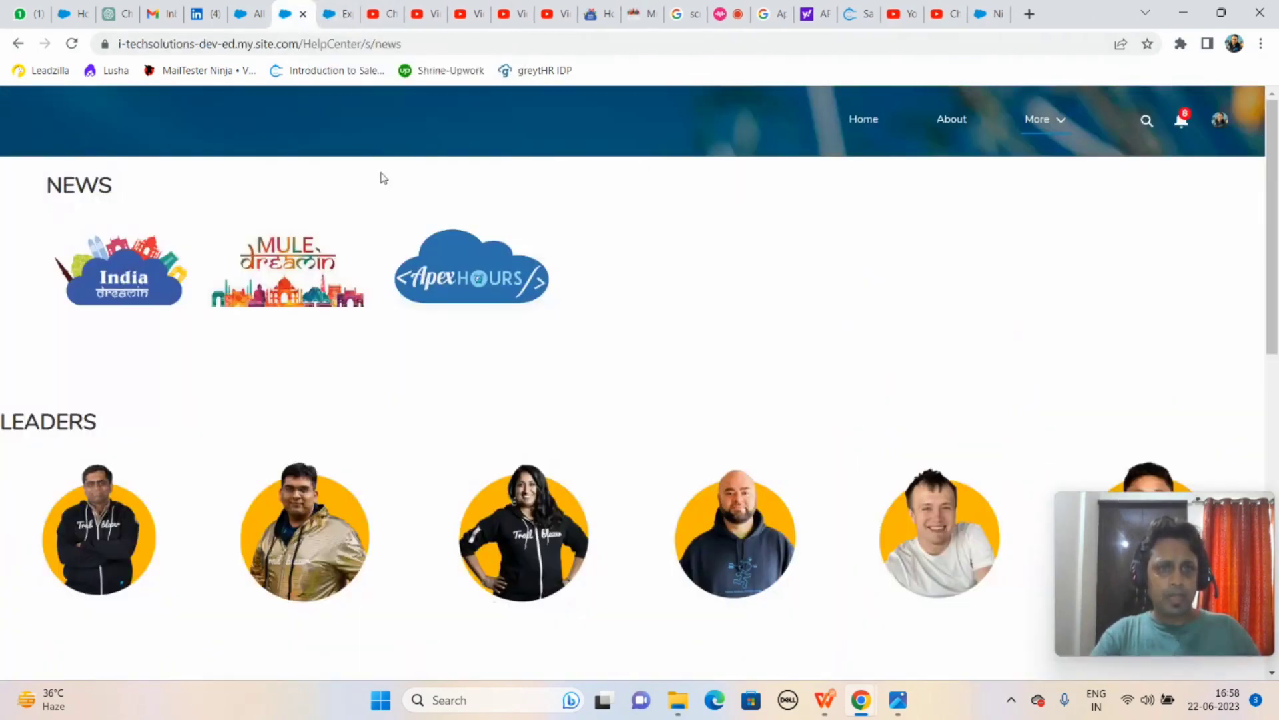
Step: Go to the live site's Blogs page and test the CloudFiles thumbnail's video link, closing the video it opens
click(1059, 120)
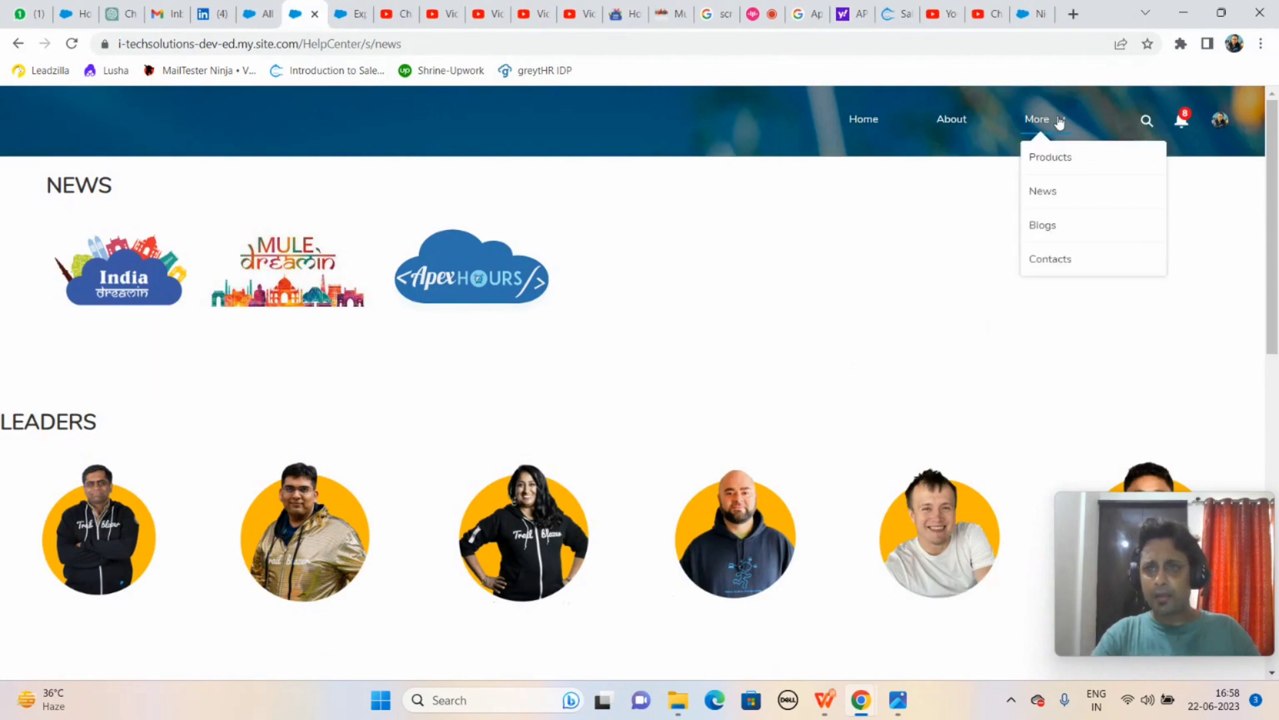
click(1059, 233)
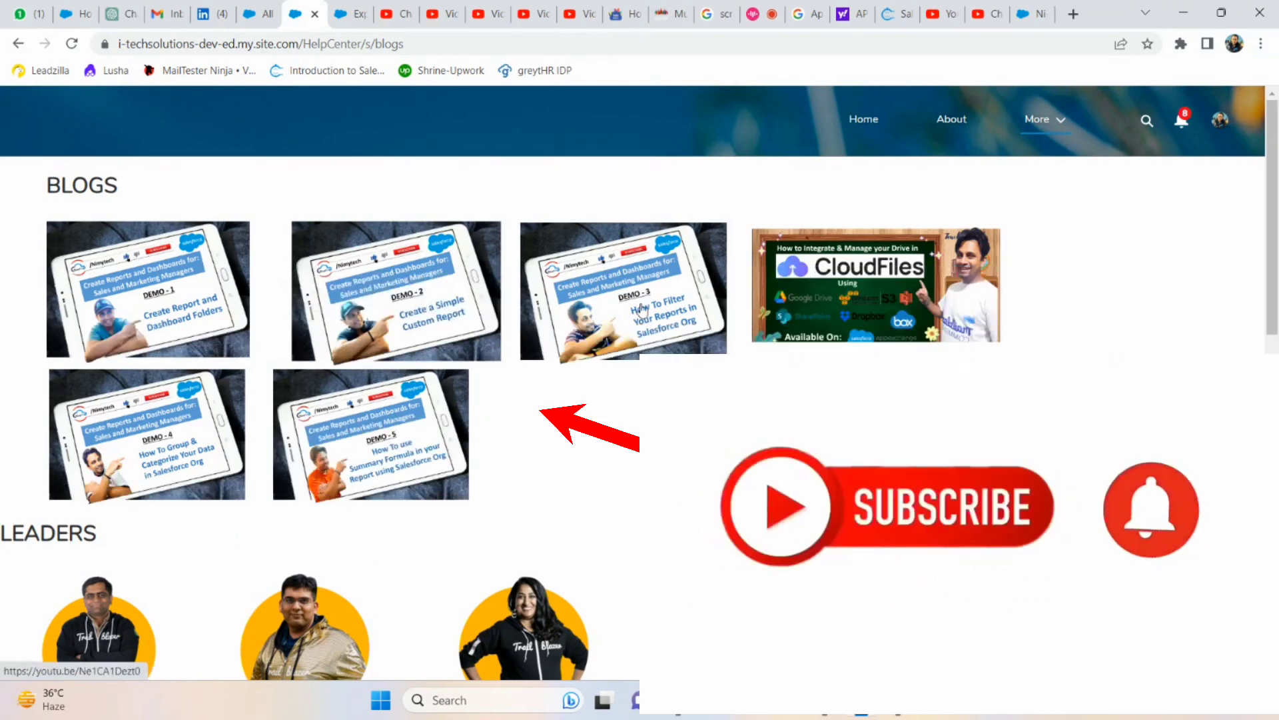
click(911, 299)
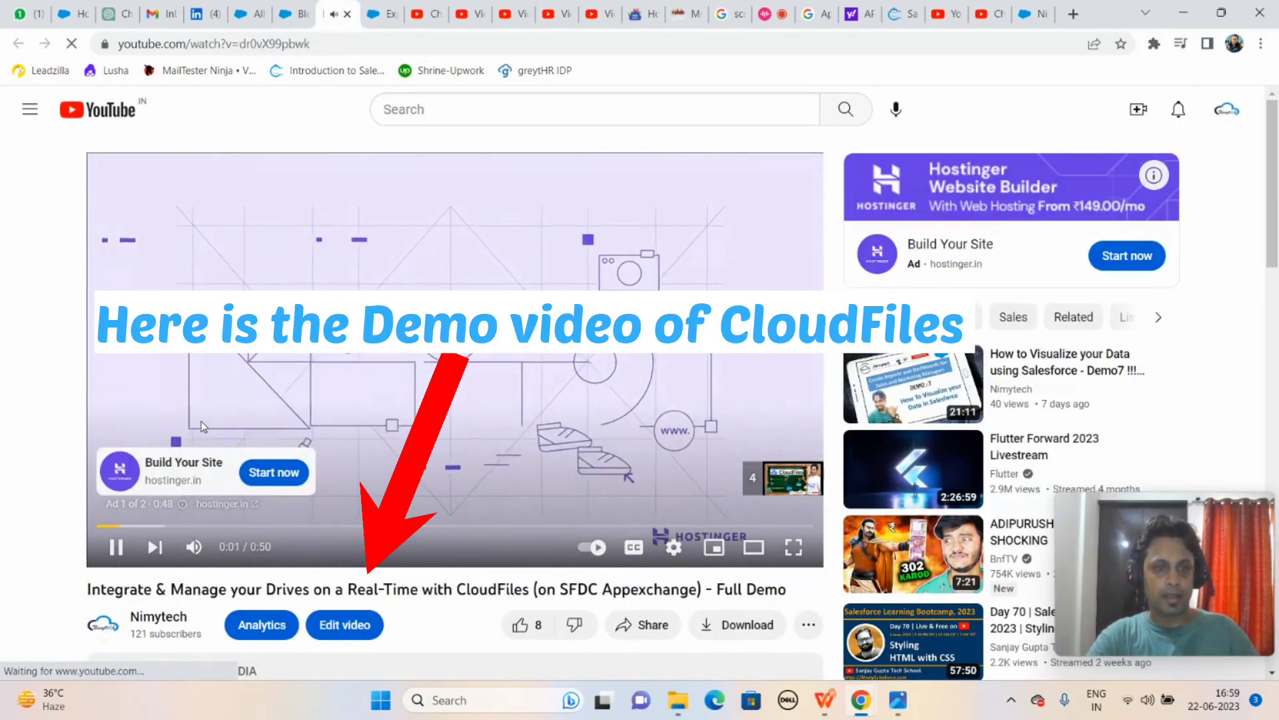
click(347, 14)
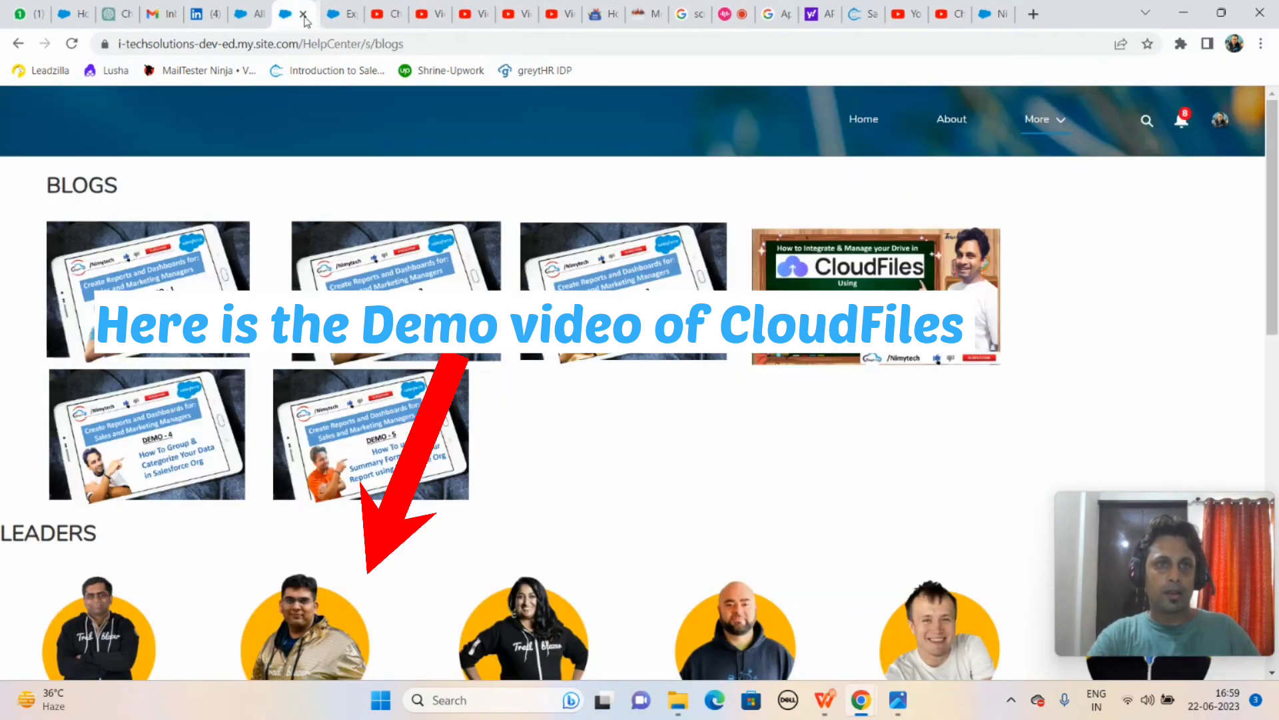
Step: Go to the live site's Contacts page and test its Trailblazer.me, LinkedIn and YouTube links, closing each page they open
click(1064, 114)
click(1056, 260)
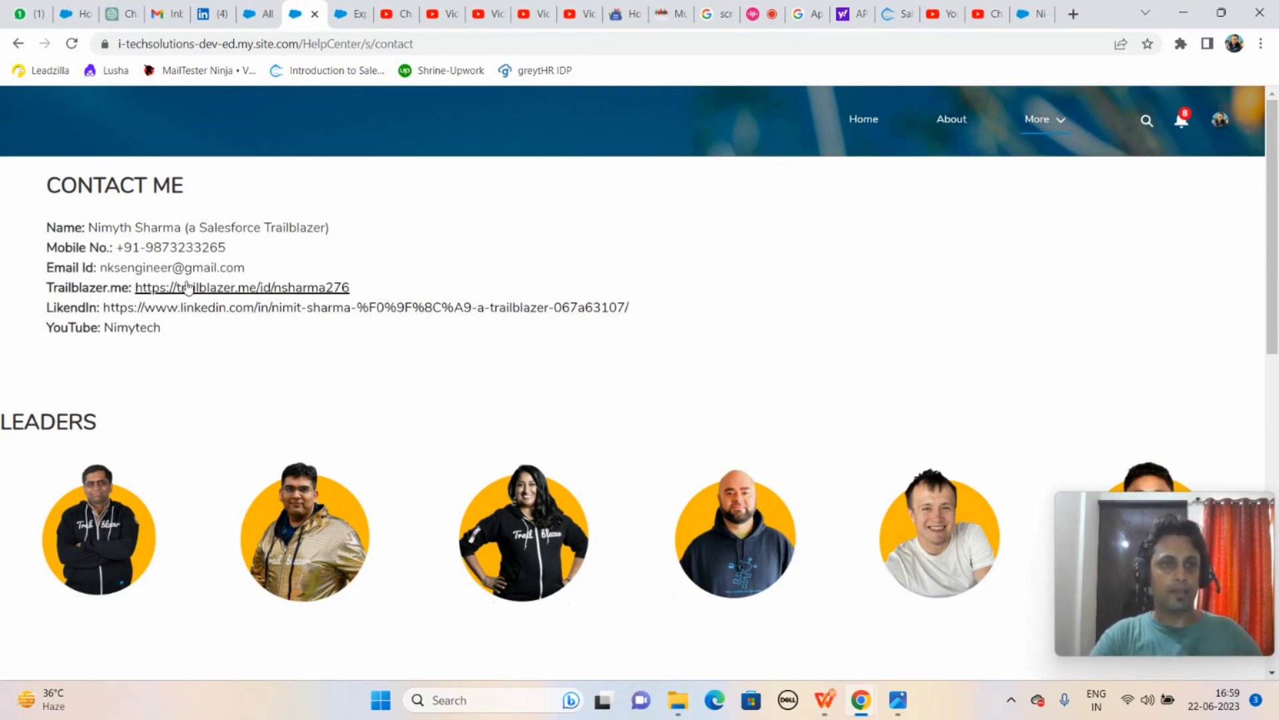
click(229, 291)
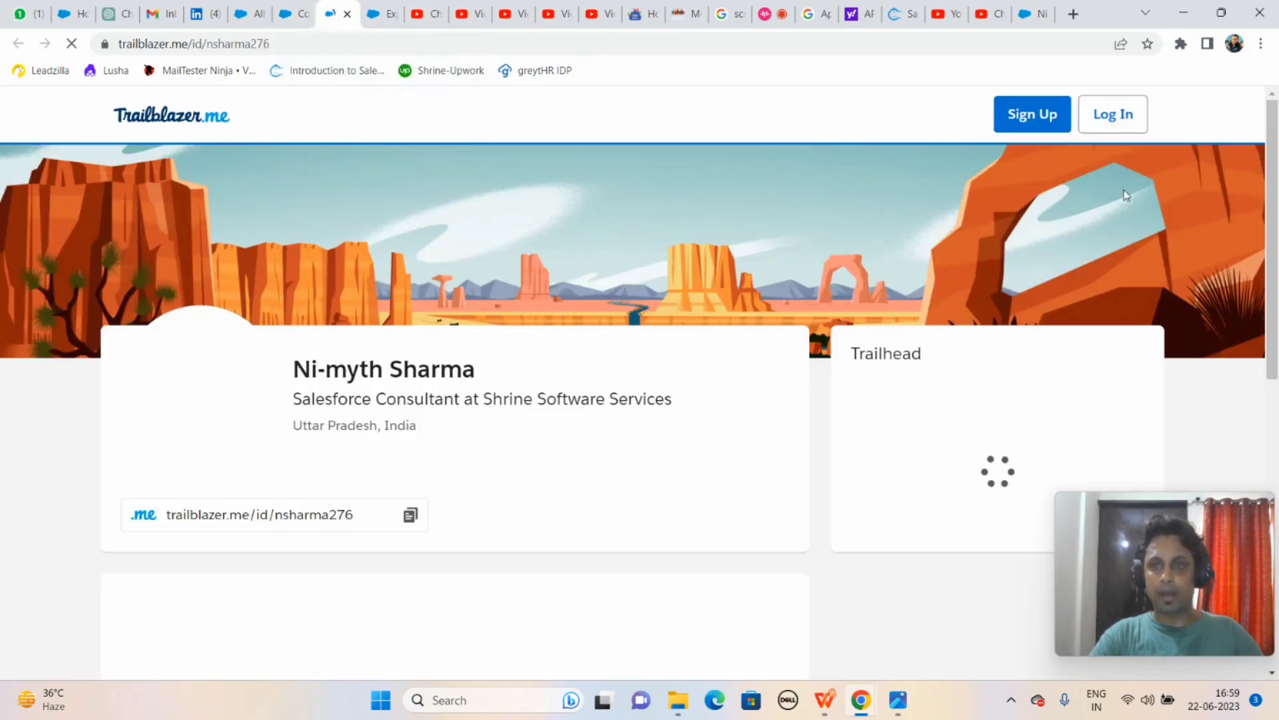
mouse_move(1274, 146)
mouse_down()
mouse_move(1274, 305)
mouse_move(1274, 162)
mouse_up()
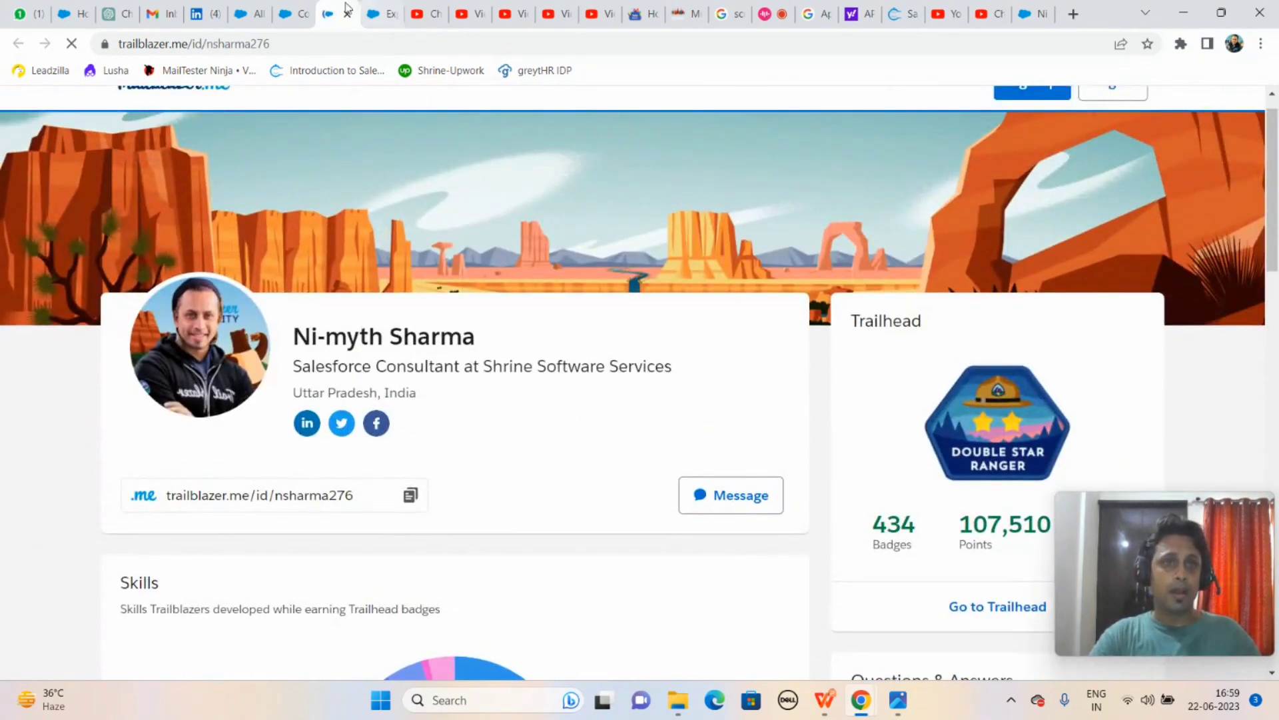
click(347, 13)
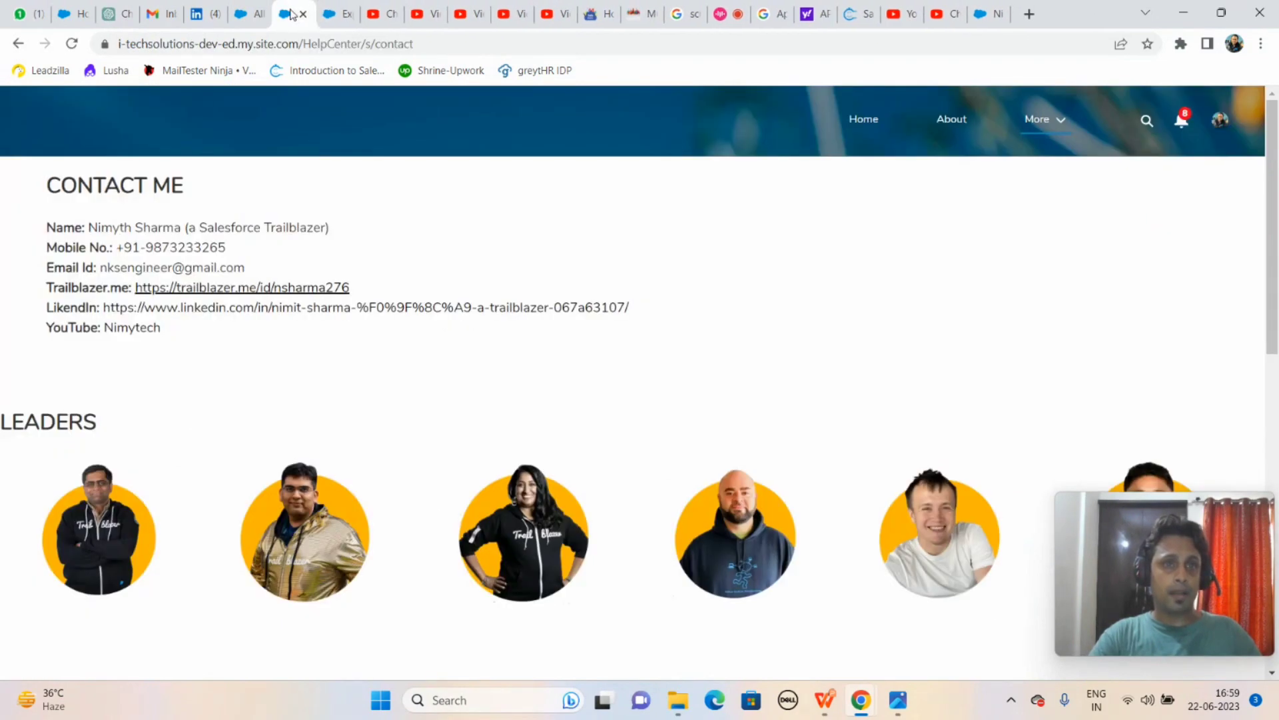
click(280, 308)
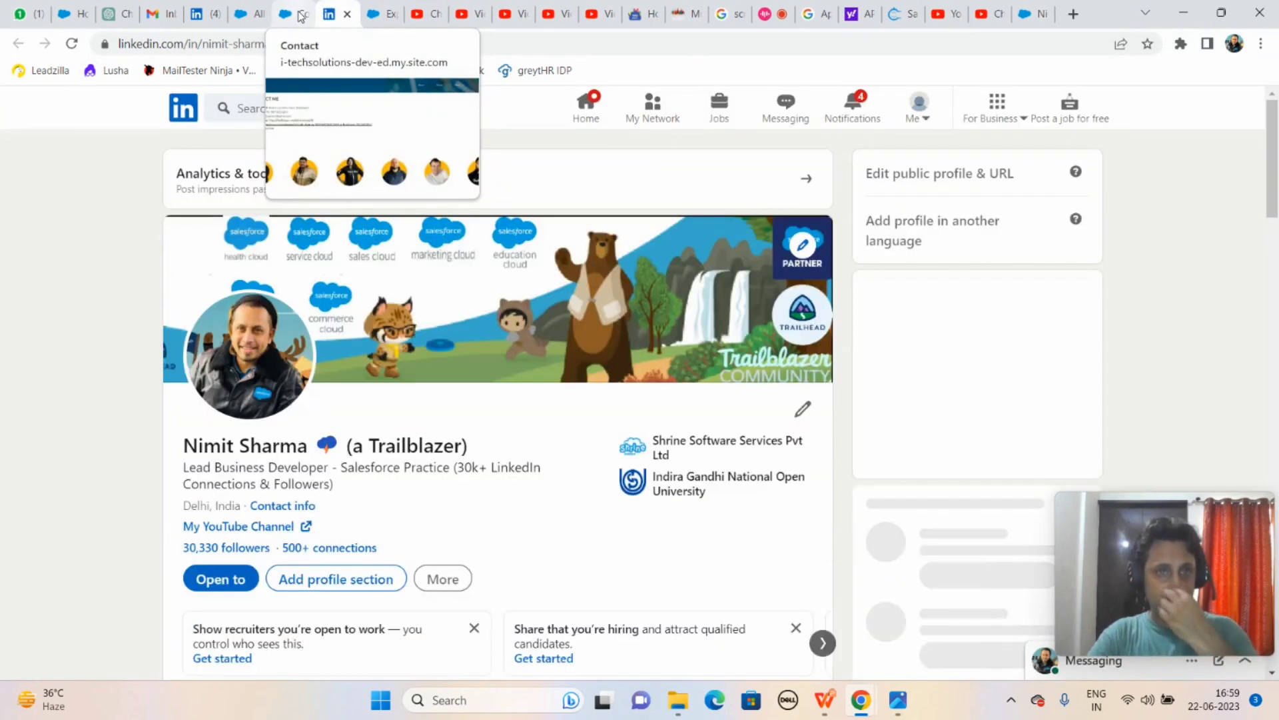
click(347, 14)
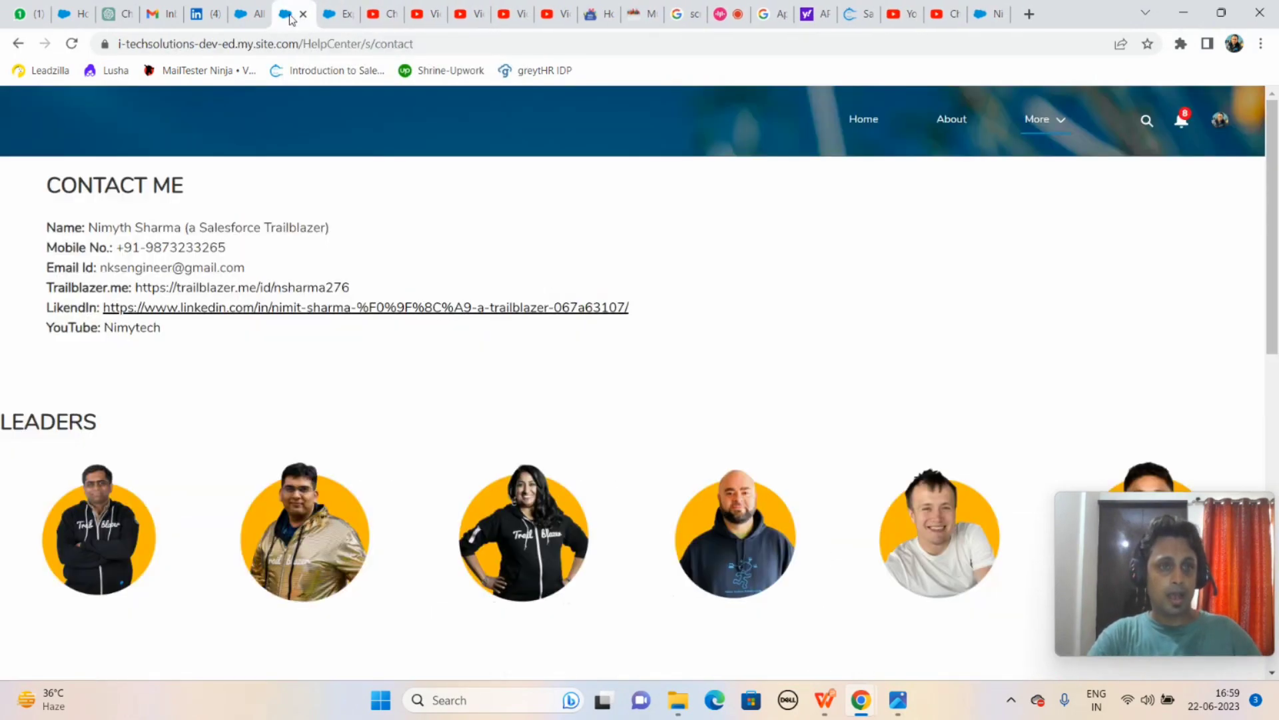
click(132, 328)
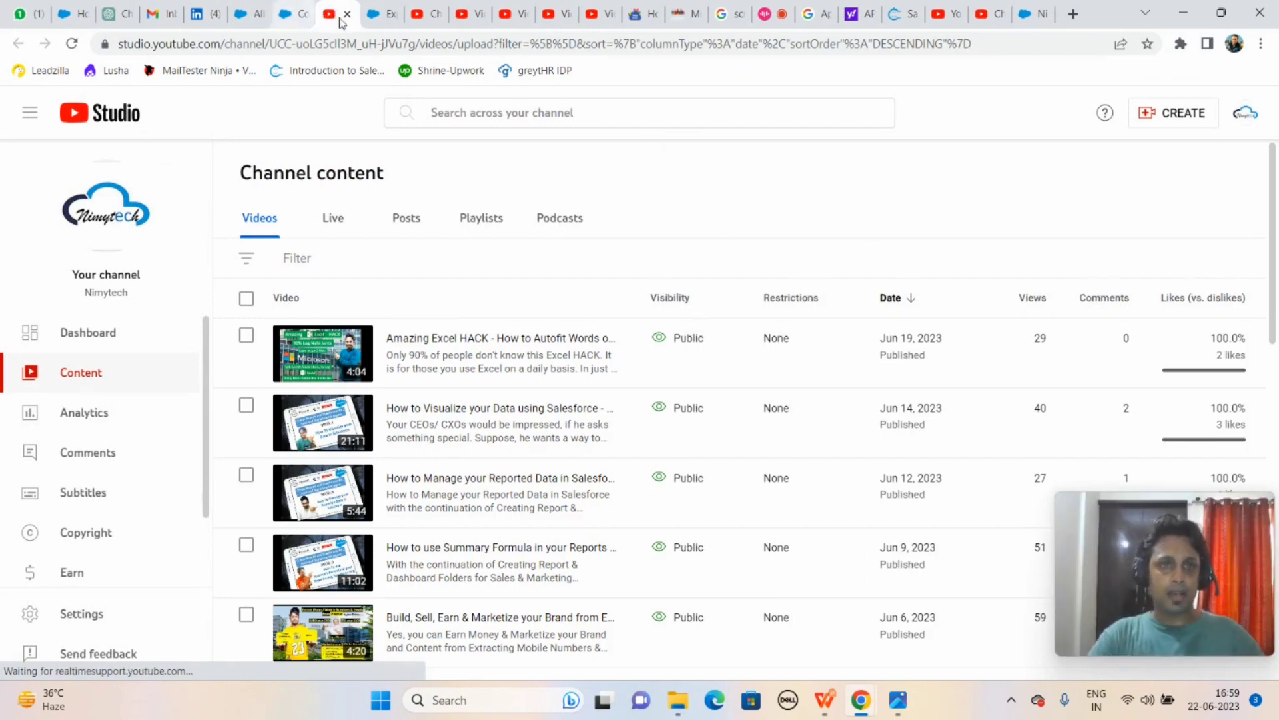
key(ctrl+w)
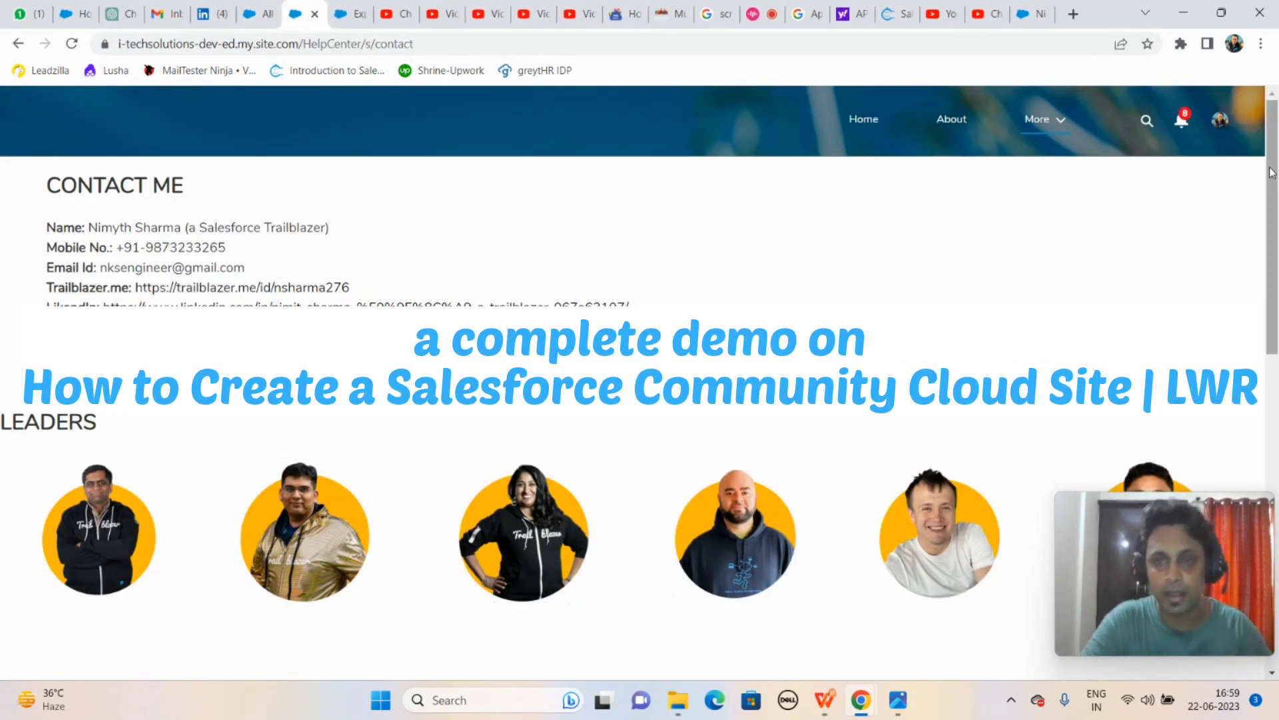
Step: Return to the live site's home page and test the YouTube Channel button, closing the page it opens
click(865, 122)
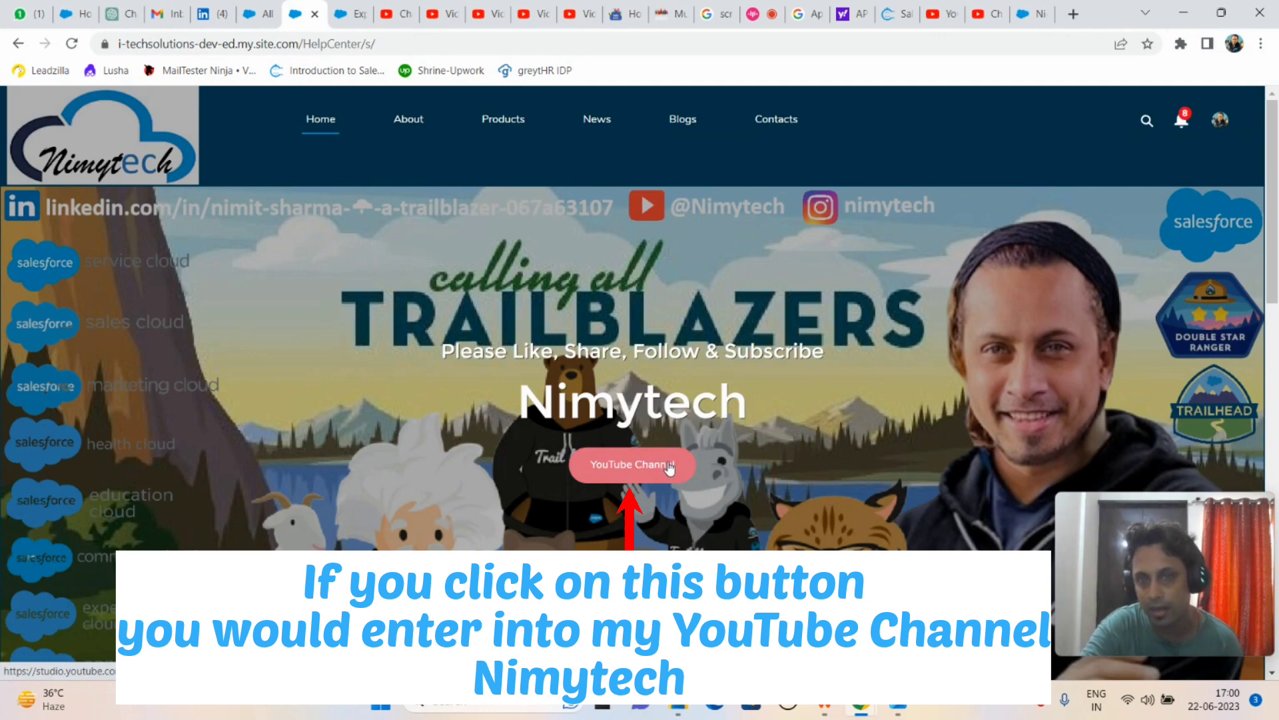
click(670, 466)
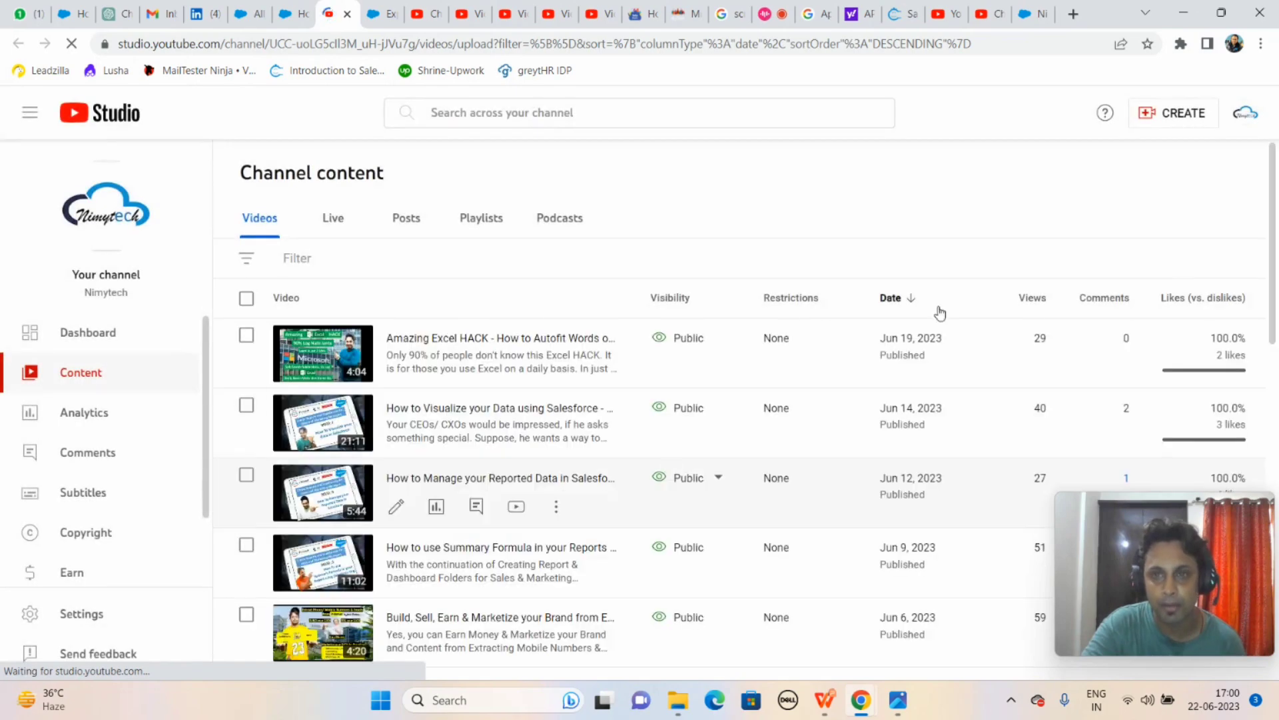
key(ctrl+w)
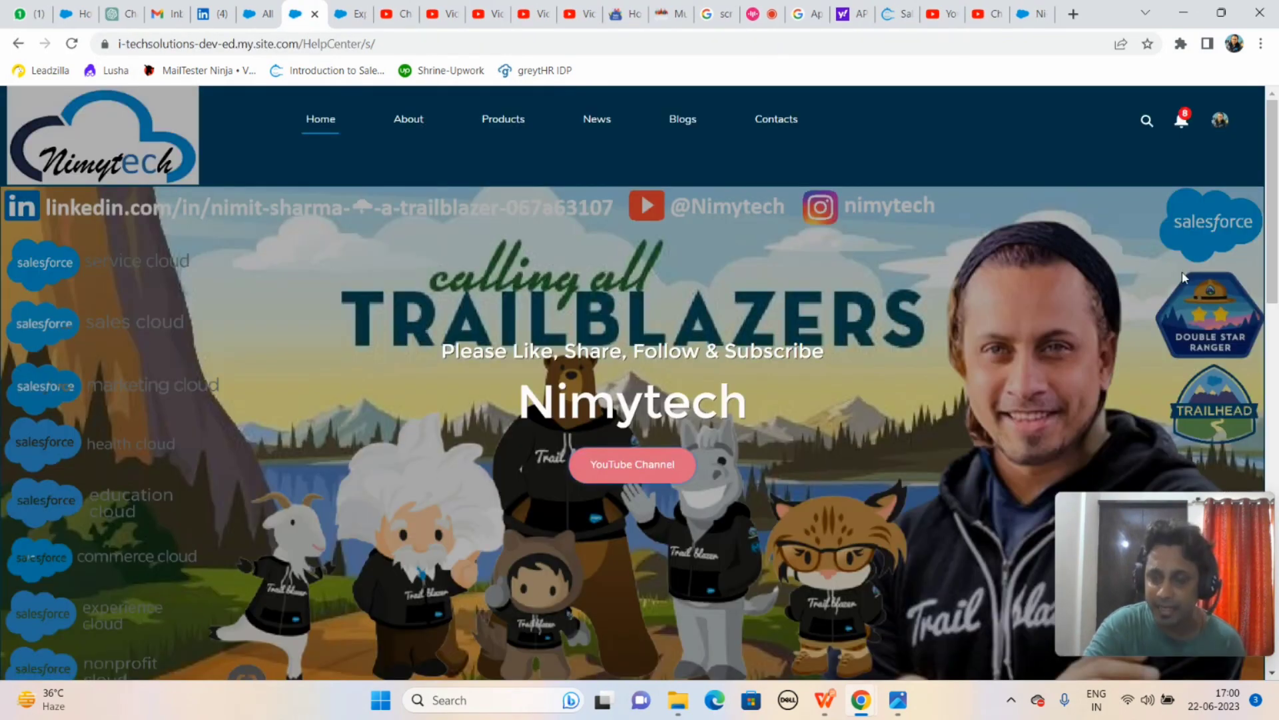